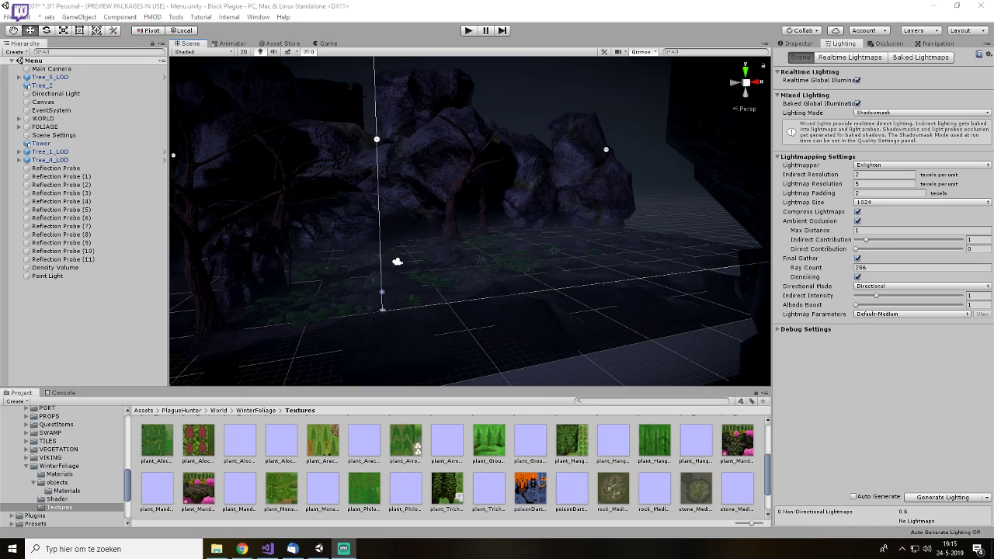
{"action": "middle_click_drag", "start_coordinate": [449, 237], "coordinate": [520, 294]}
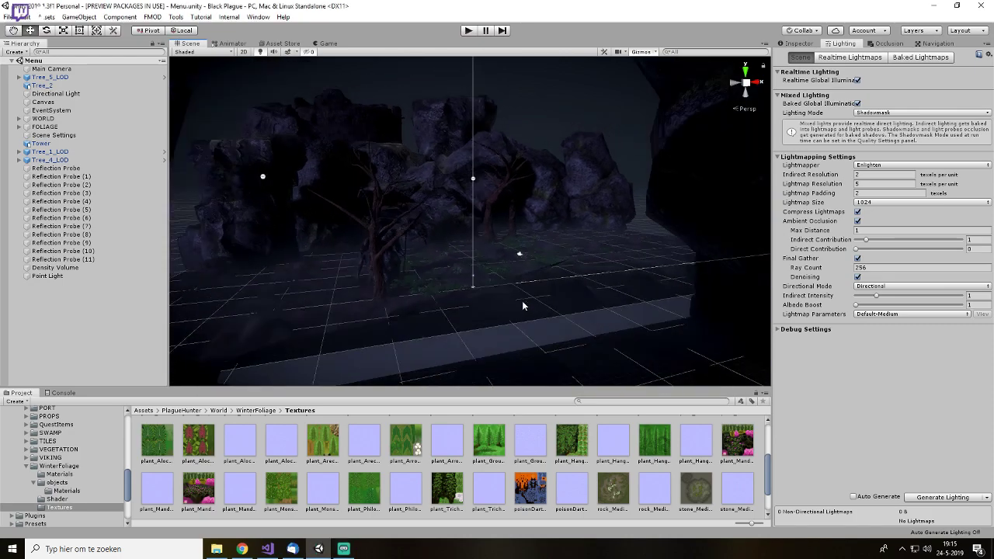
{"action": "scroll", "coordinate": [522, 291], "scroll_direction": "down", "scroll_amount": 5}
{"action": "scroll", "coordinate": [548, 264], "scroll_direction": "up", "scroll_amount": 4}
{"action": "left_click_drag", "start_coordinate": [512, 246], "coordinate": [495, 242], "text": "alt"}
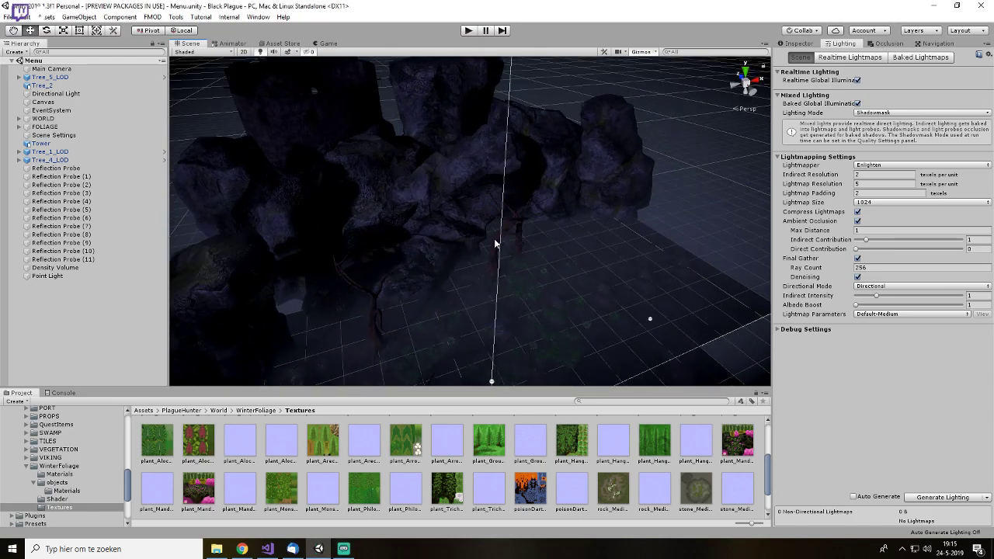
{"action": "middle_click_drag", "start_coordinate": [495, 242], "coordinate": [559, 239]}
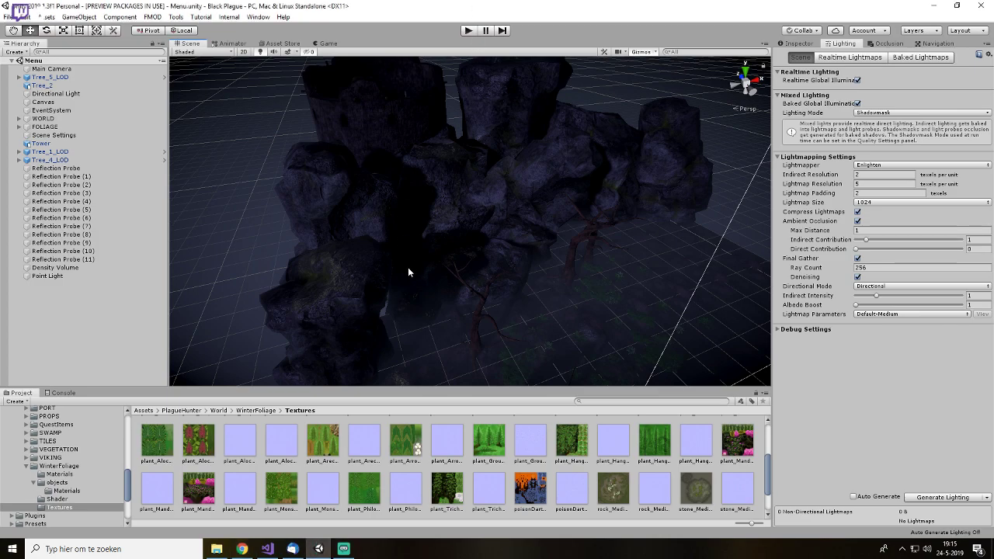
- Start a new Unity project using version 2019.1.3f1 and the 3D With Extras template
{"action": "left_click", "coordinate": [8, 17]}
{"action": "left_click", "coordinate": [45, 82]}
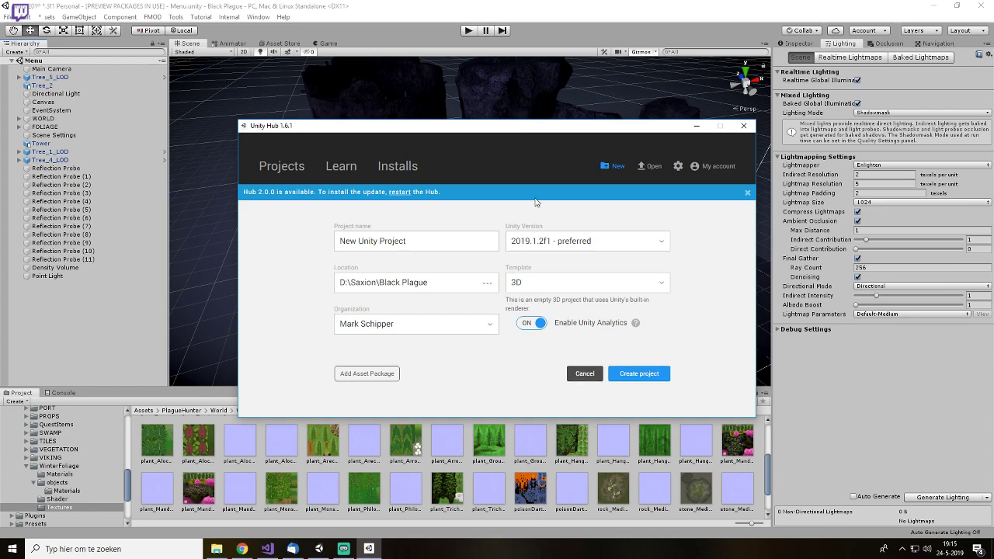
{"action": "left_click", "coordinate": [640, 290]}
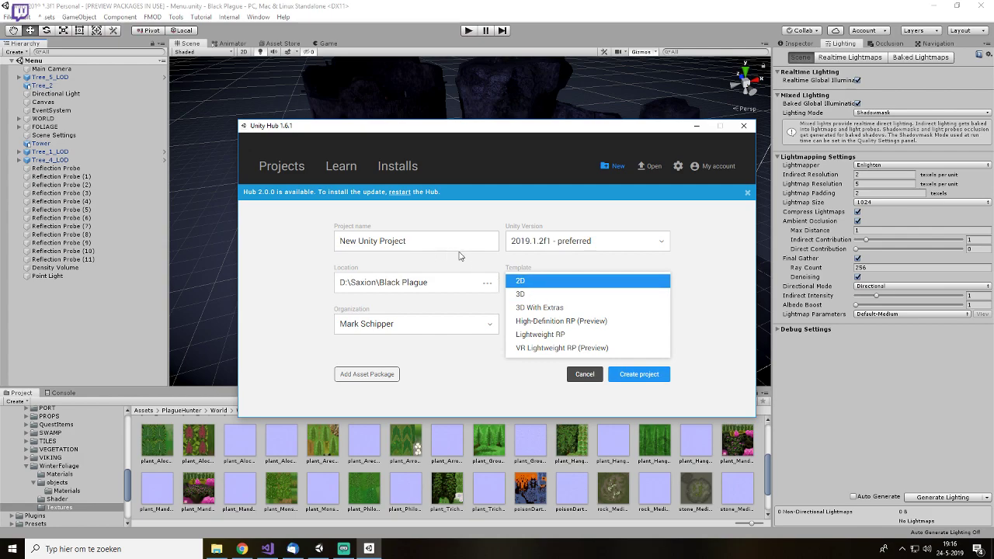
{"action": "left_click", "coordinate": [578, 246]}
{"action": "left_click", "coordinate": [554, 240]}
{"action": "left_click", "coordinate": [582, 288]}
{"action": "left_click", "coordinate": [537, 310]}
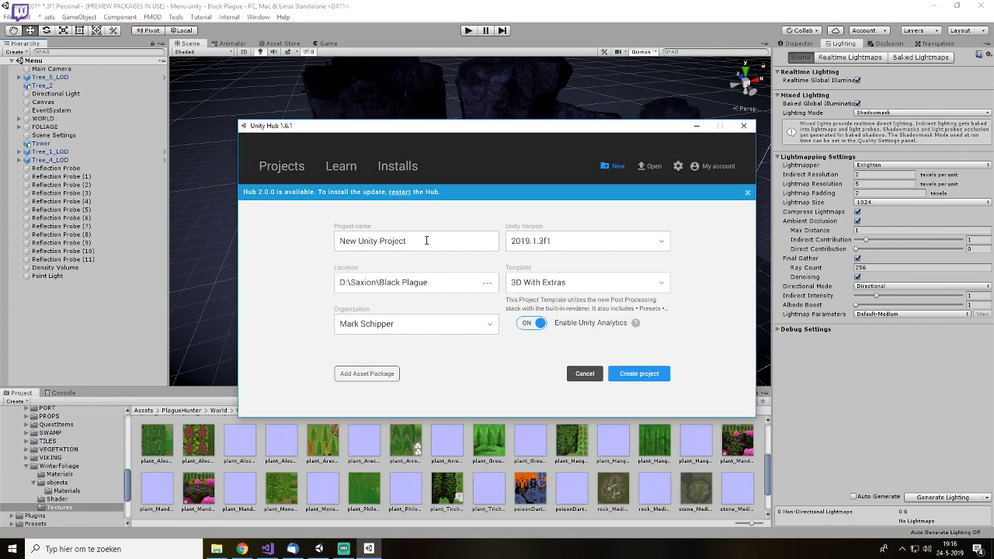
- Set the new project's location to D:\Saxion and its name to Racetrack
{"action": "triple_click", "coordinate": [429, 241]}
{"action": "left_click", "coordinate": [487, 289]}
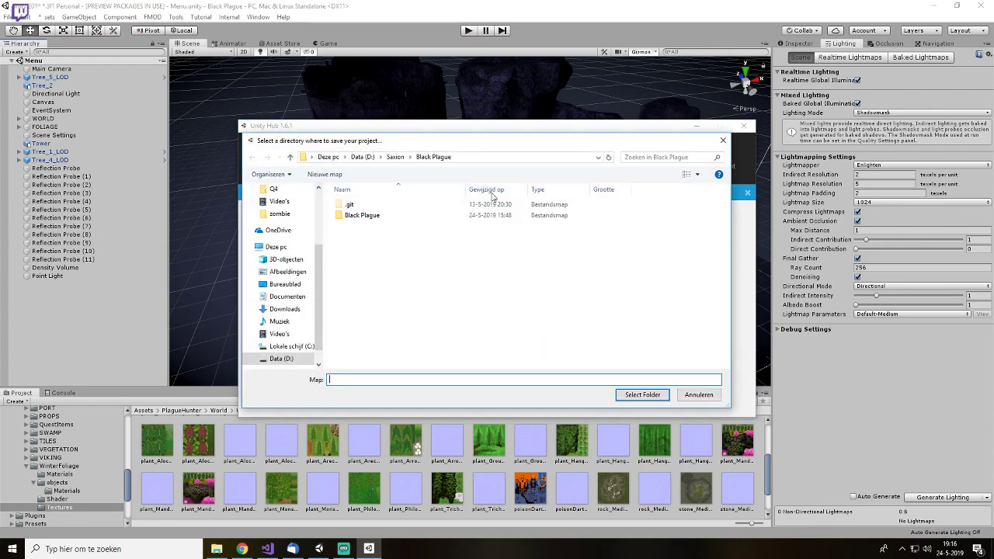
{"action": "left_click", "coordinate": [397, 159]}
{"action": "left_click", "coordinate": [630, 397]}
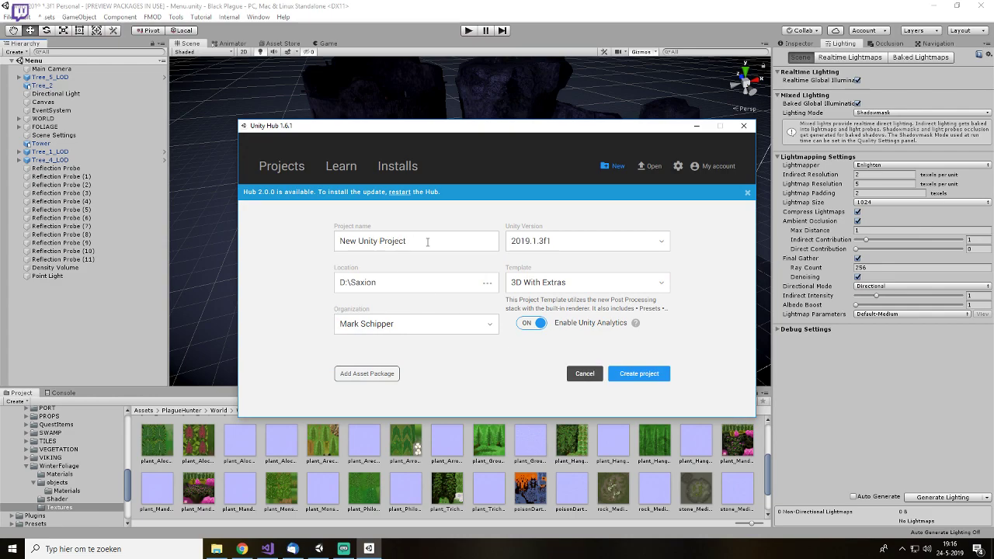
{"action": "type", "text": "Racetracl"}
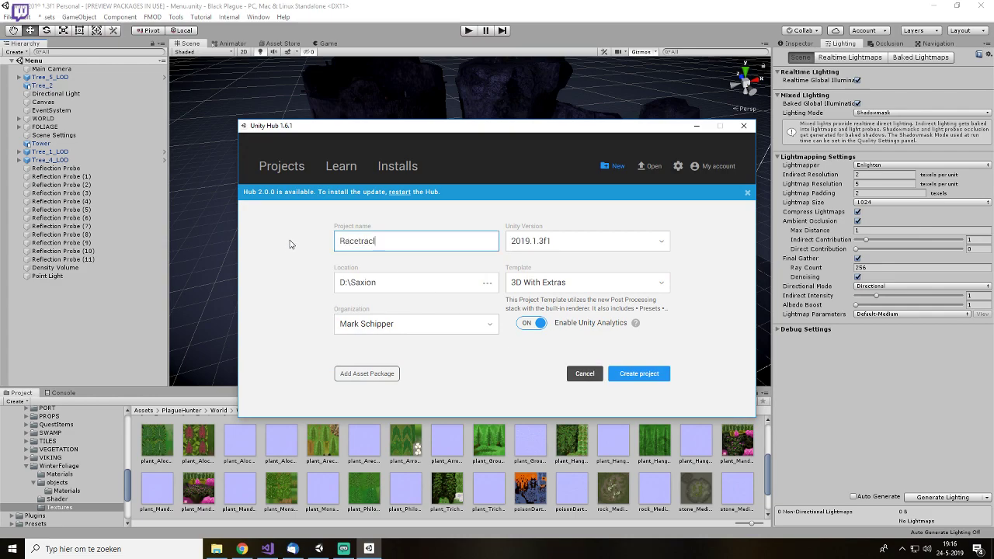
{"action": "key", "text": "BackSpace"}
{"action": "type", "text": "k"}
- Review the available asset packages without adding any and create the Racetrack project
{"action": "left_click", "coordinate": [661, 378]}
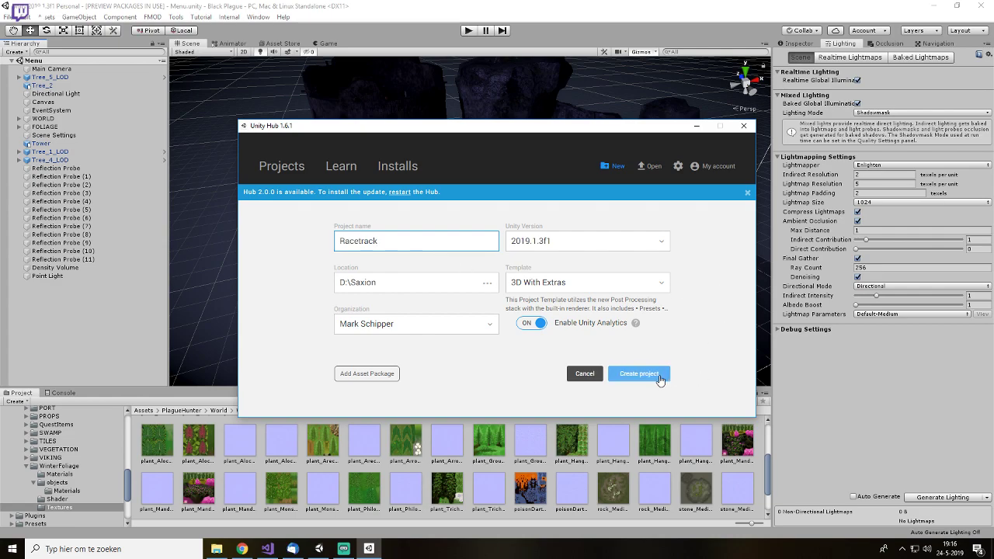
{"action": "left_click", "coordinate": [374, 374]}
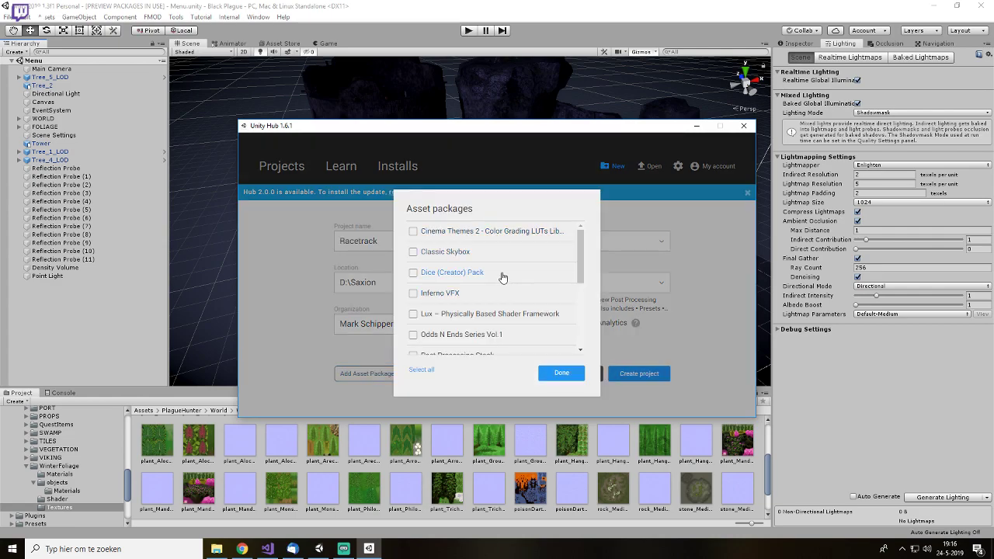
{"action": "scroll", "coordinate": [520, 264], "scroll_direction": "down", "scroll_amount": 3}
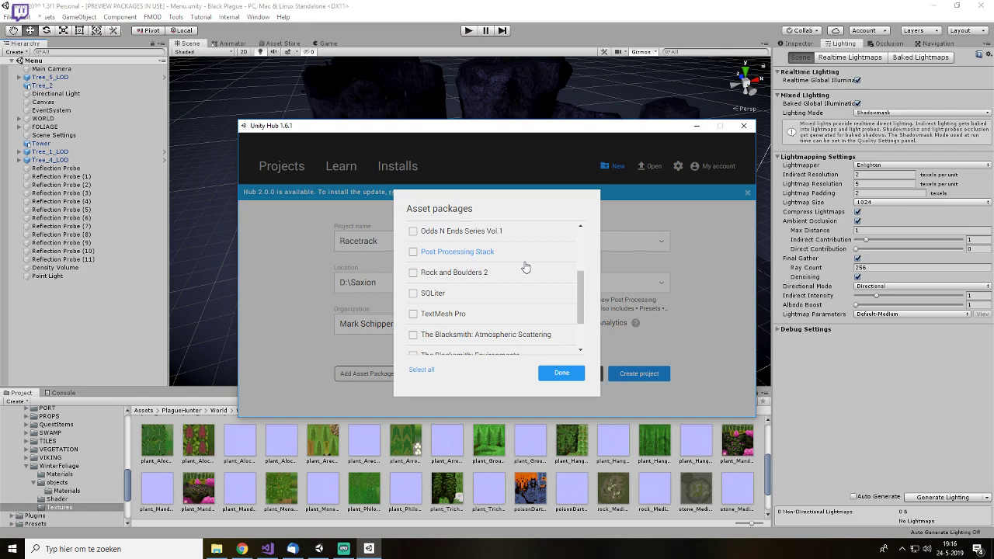
{"action": "scroll", "coordinate": [525, 267], "scroll_direction": "down", "scroll_amount": 2}
{"action": "scroll", "coordinate": [533, 279], "scroll_direction": "up", "scroll_amount": 3}
{"action": "scroll", "coordinate": [535, 295], "scroll_direction": "up", "scroll_amount": 3}
{"action": "left_click_drag", "start_coordinate": [581, 257], "coordinate": [584, 325]}
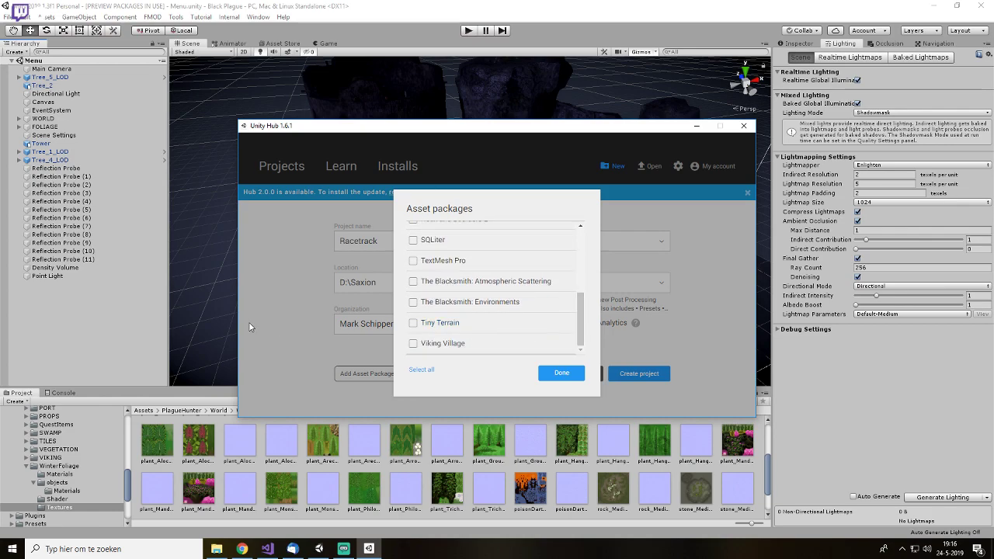
{"action": "left_click", "coordinate": [561, 374]}
{"action": "left_click", "coordinate": [639, 374]}
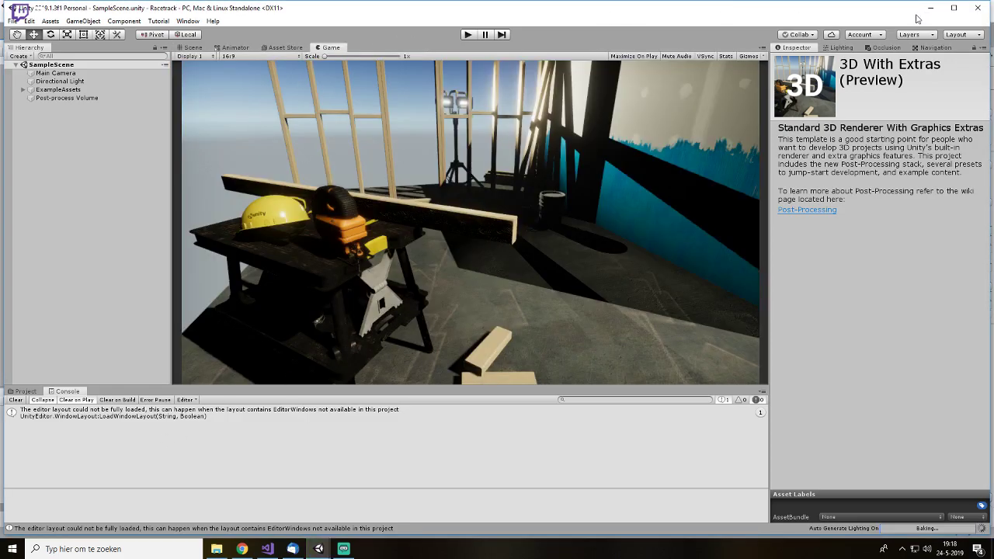
- Maximize the Racetrack editor window and examine the sample workshop scene and its example props in the scene view
{"action": "left_click", "coordinate": [954, 9]}
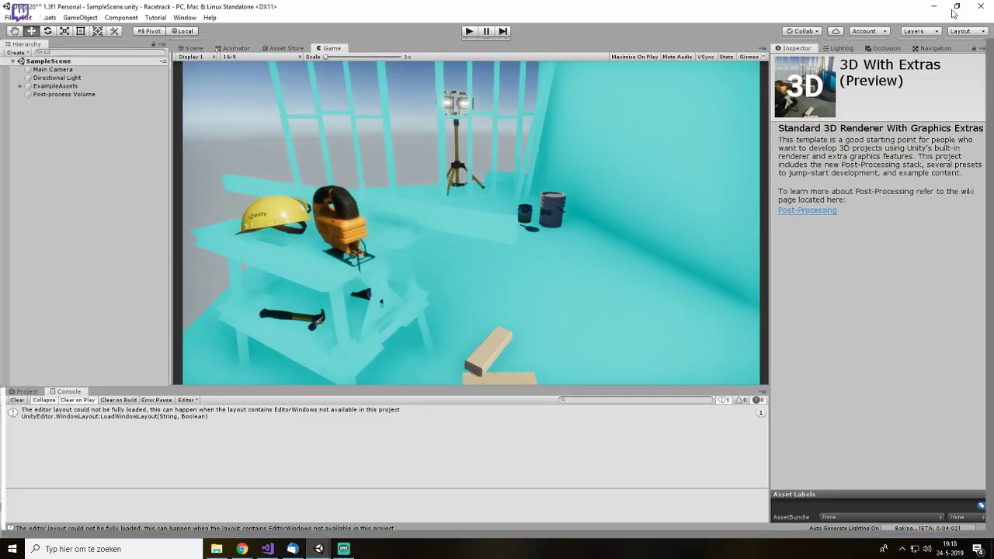
{"action": "left_click", "coordinate": [189, 43]}
{"action": "scroll", "coordinate": [363, 202], "scroll_direction": "up", "scroll_amount": 3}
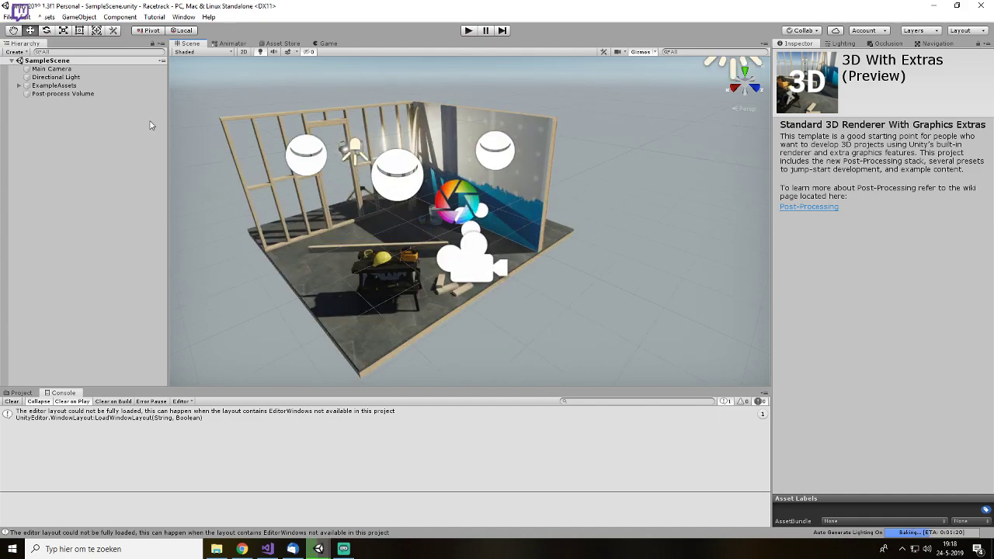
{"action": "left_click_drag", "start_coordinate": [409, 203], "coordinate": [431, 203], "text": "alt"}
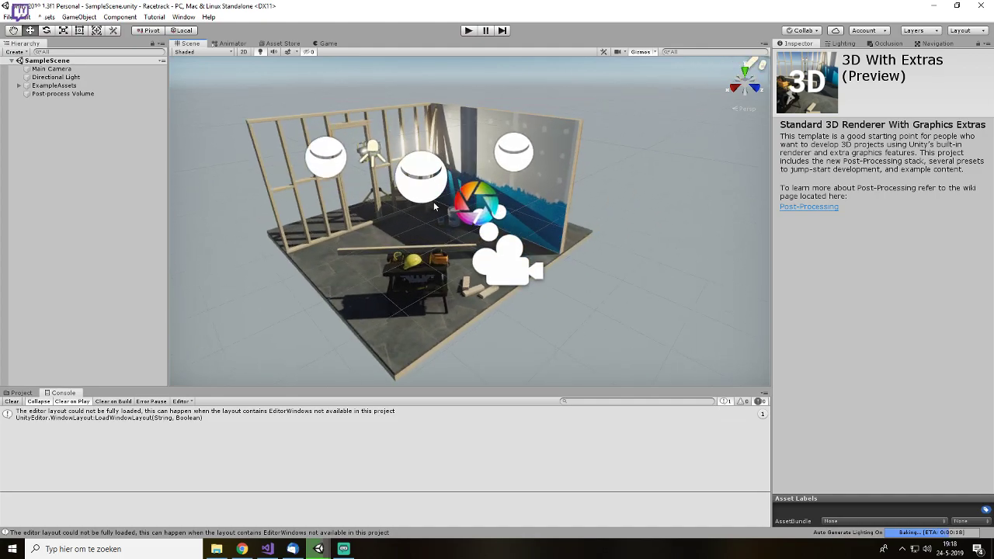
{"action": "left_click_drag", "start_coordinate": [489, 222], "coordinate": [520, 232], "text": "alt"}
{"action": "right_click_drag", "start_coordinate": [520, 233], "coordinate": [501, 268], "text": "alt"}
{"action": "middle_click_drag", "start_coordinate": [495, 268], "coordinate": [510, 229]}
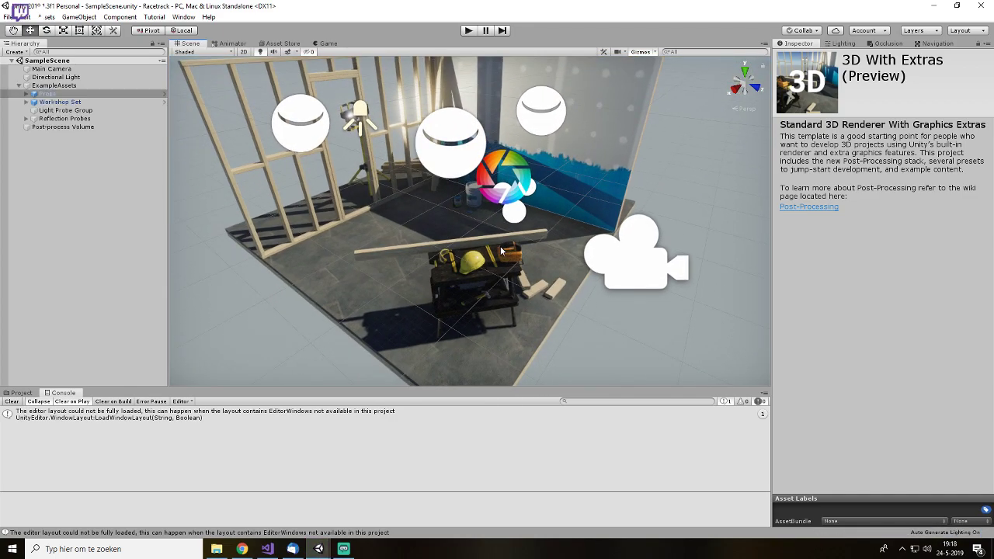
{"action": "left_click", "coordinate": [501, 250]}
{"action": "scroll", "coordinate": [505, 282], "scroll_direction": "down", "scroll_amount": 6}
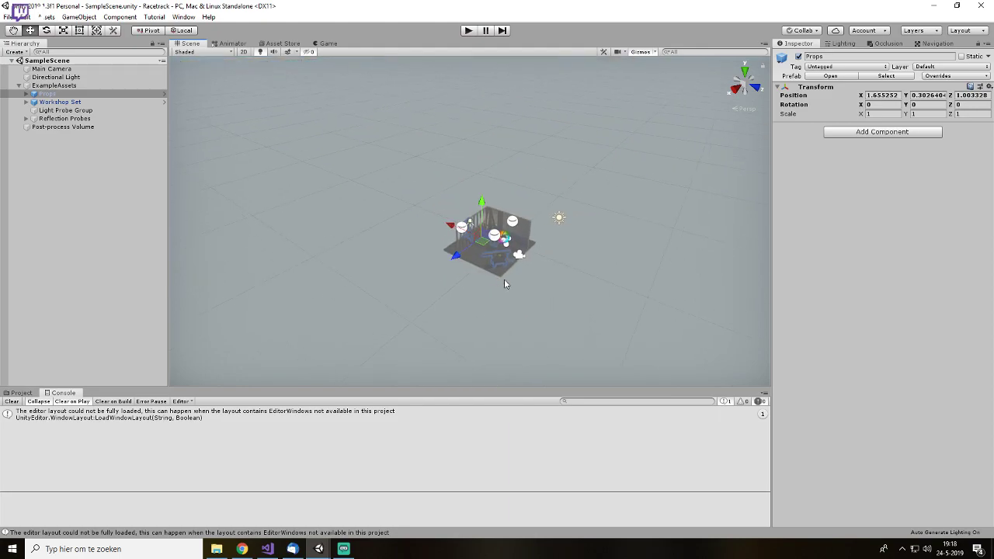
{"action": "left_click", "coordinate": [537, 308]}
{"action": "scroll", "coordinate": [537, 309], "scroll_direction": "up", "scroll_amount": 3}
{"action": "scroll", "coordinate": [505, 280], "scroll_direction": "up", "scroll_amount": 8}
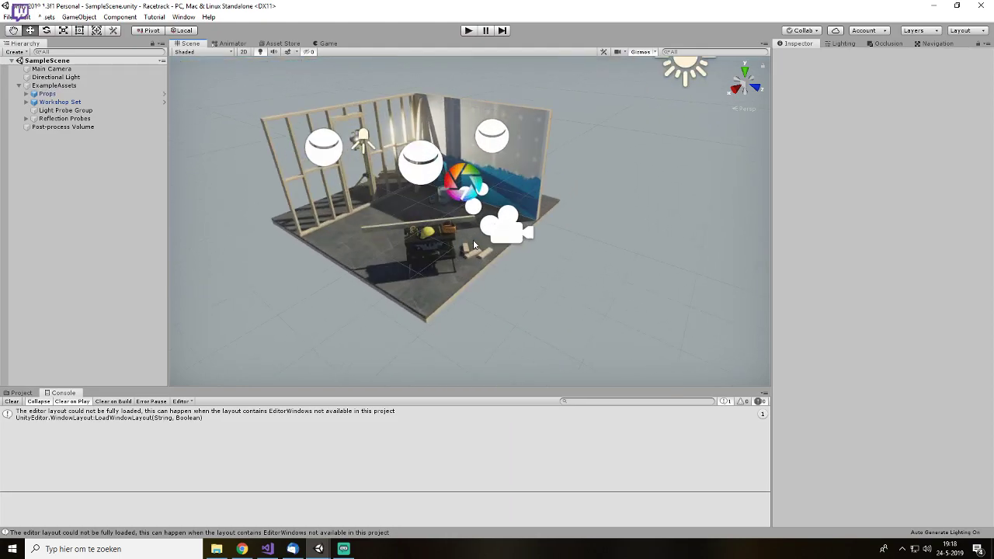
{"action": "middle_click_drag", "start_coordinate": [452, 245], "coordinate": [394, 199]}
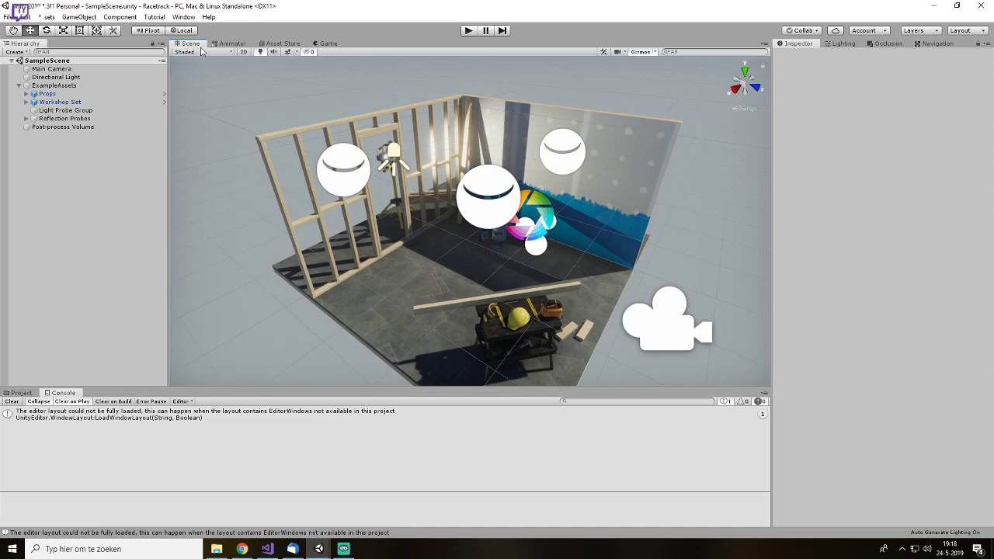
- Check the game view with the Main Camera deactivated and reactivated, and return to the scene view
{"action": "left_click", "coordinate": [318, 43]}
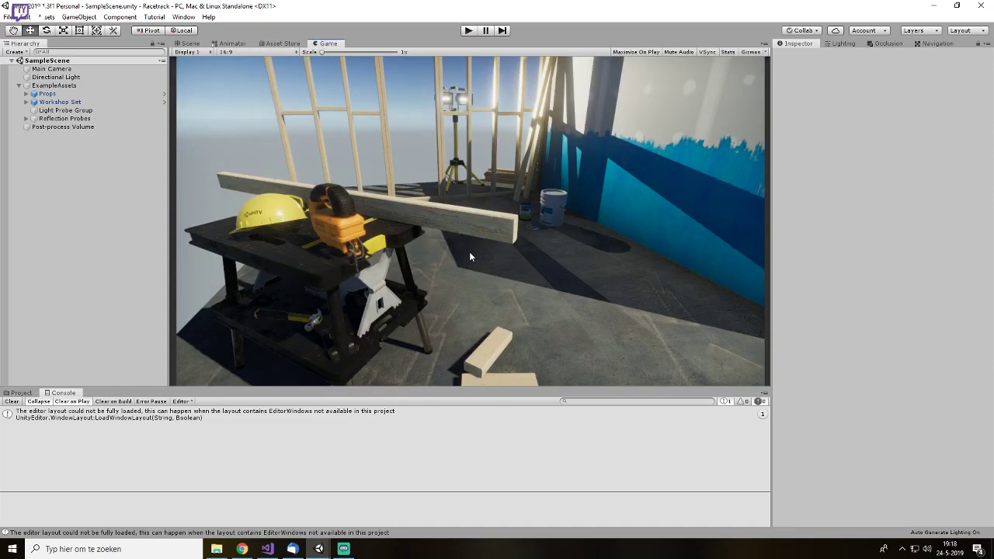
{"action": "left_click", "coordinate": [87, 70]}
{"action": "left_click", "coordinate": [798, 56]}
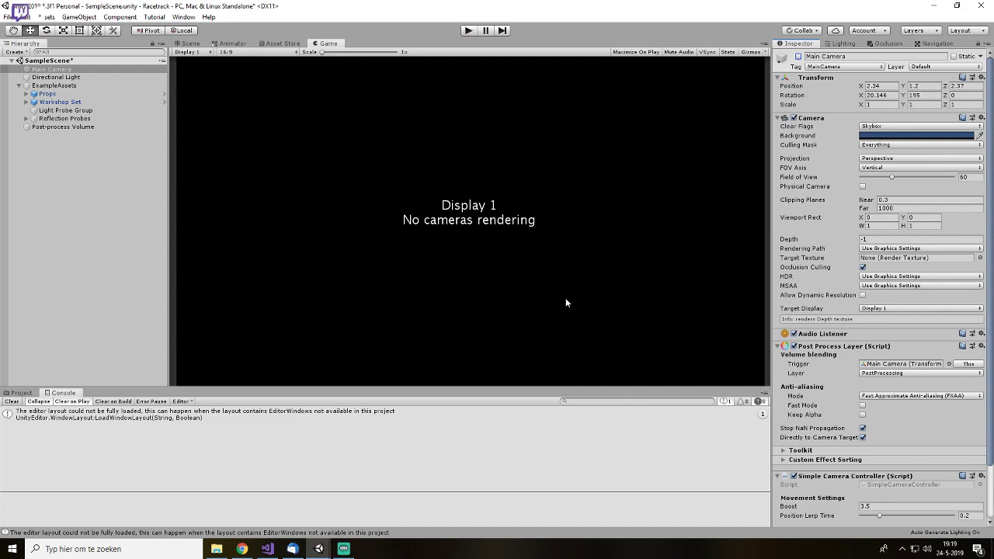
{"action": "left_click", "coordinate": [798, 57]}
{"action": "left_click", "coordinate": [81, 159]}
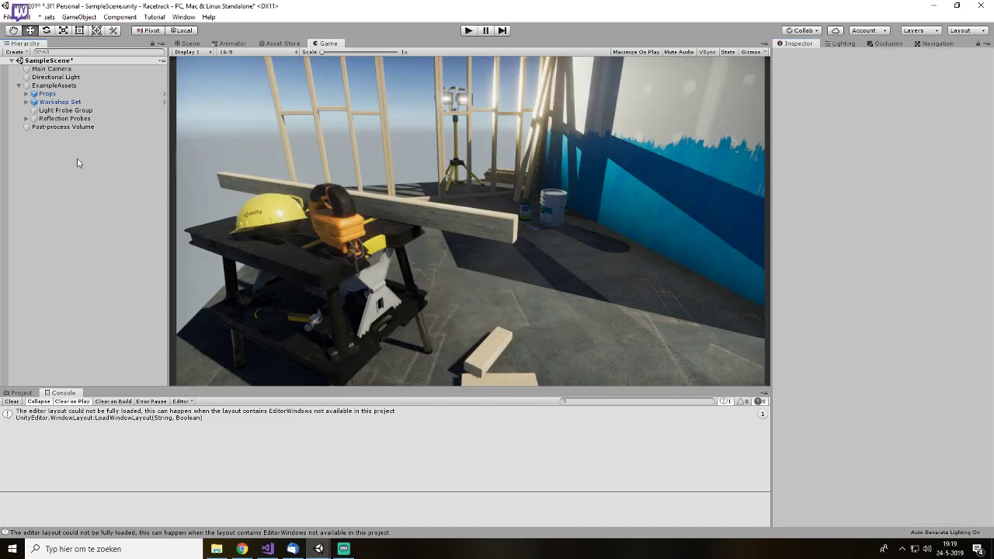
{"action": "left_click", "coordinate": [81, 68]}
{"action": "left_click", "coordinate": [84, 223]}
{"action": "left_click", "coordinate": [188, 44]}
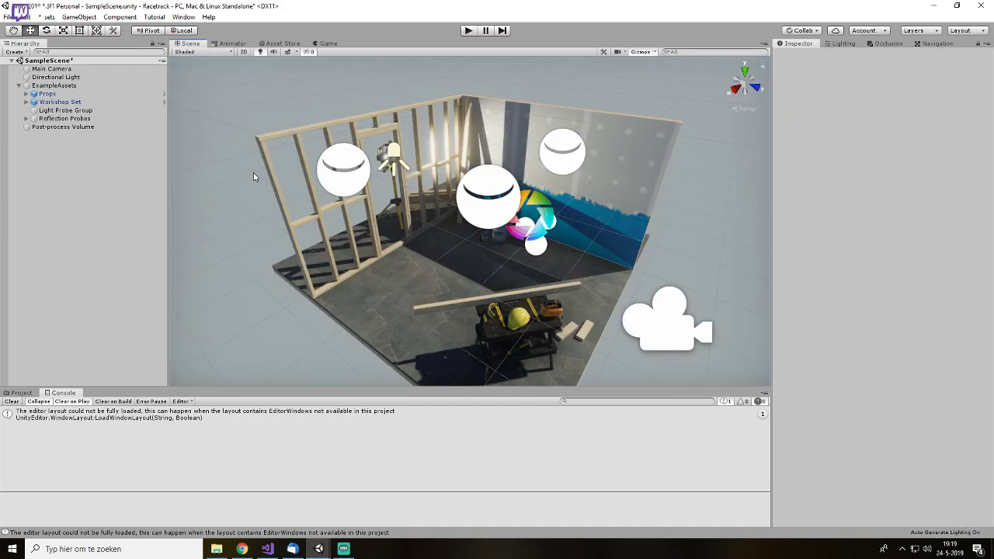
- Inspect the Directional Light and Main Camera properties and collapse the ExampleAssets group in the hierarchy
{"action": "left_click", "coordinate": [55, 77]}
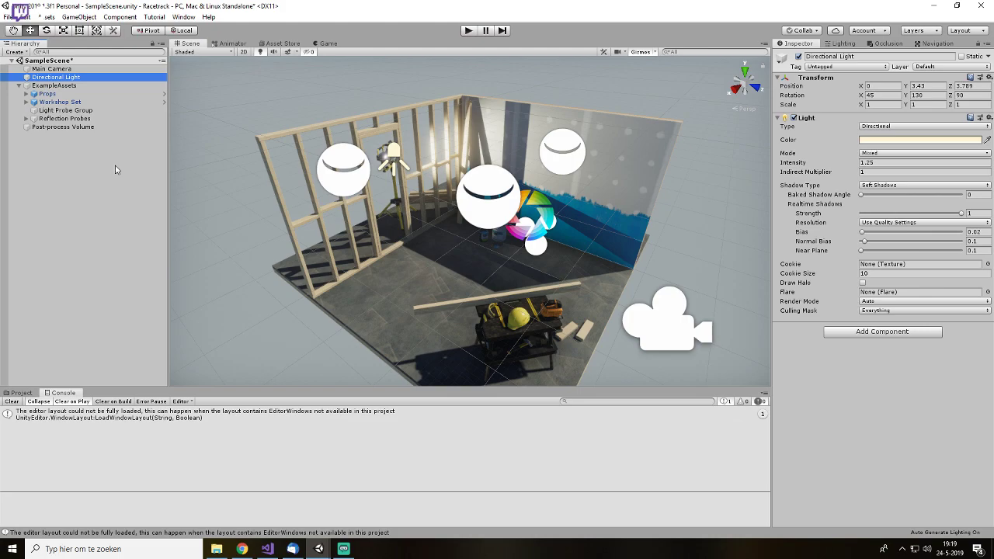
{"action": "left_click", "coordinate": [99, 257]}
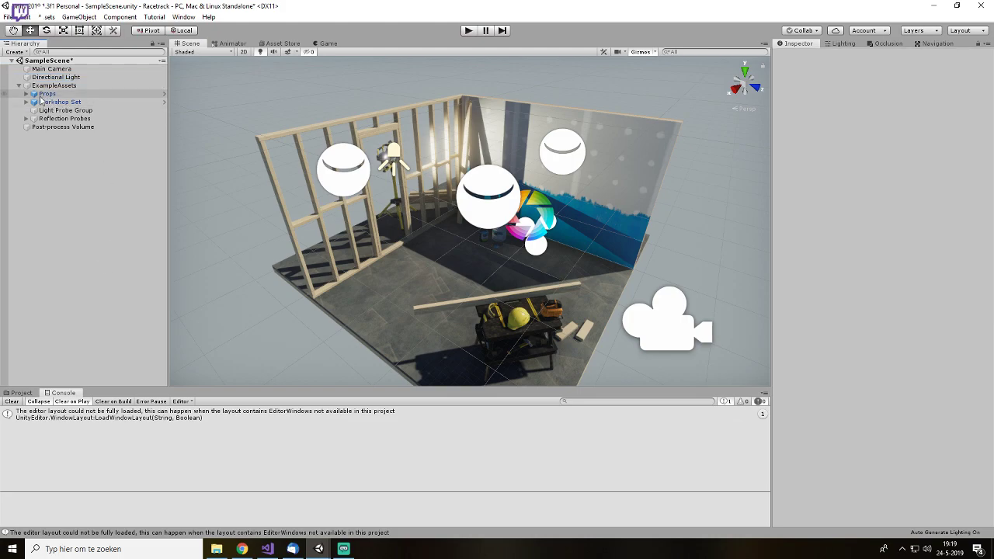
{"action": "left_click", "coordinate": [18, 85]}
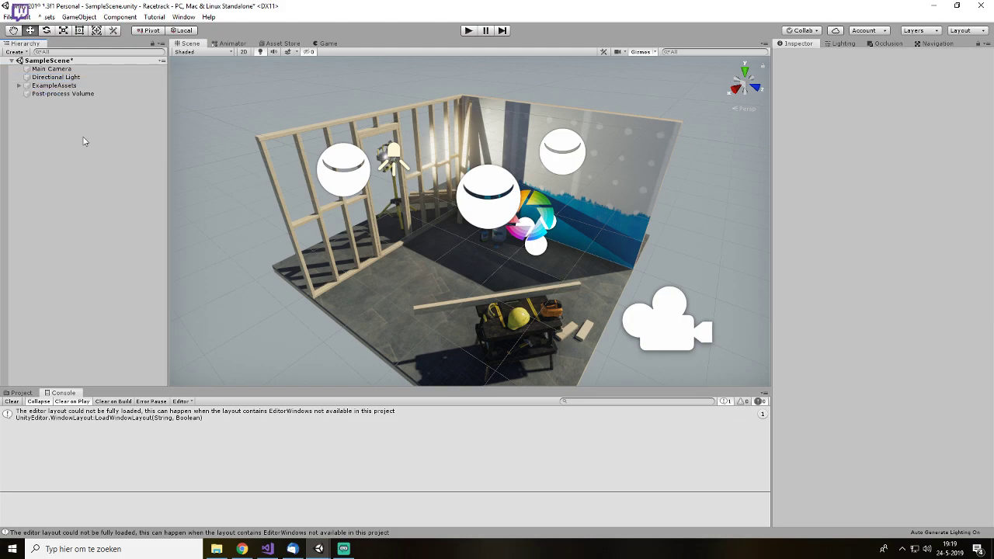
{"action": "left_click", "coordinate": [53, 69]}
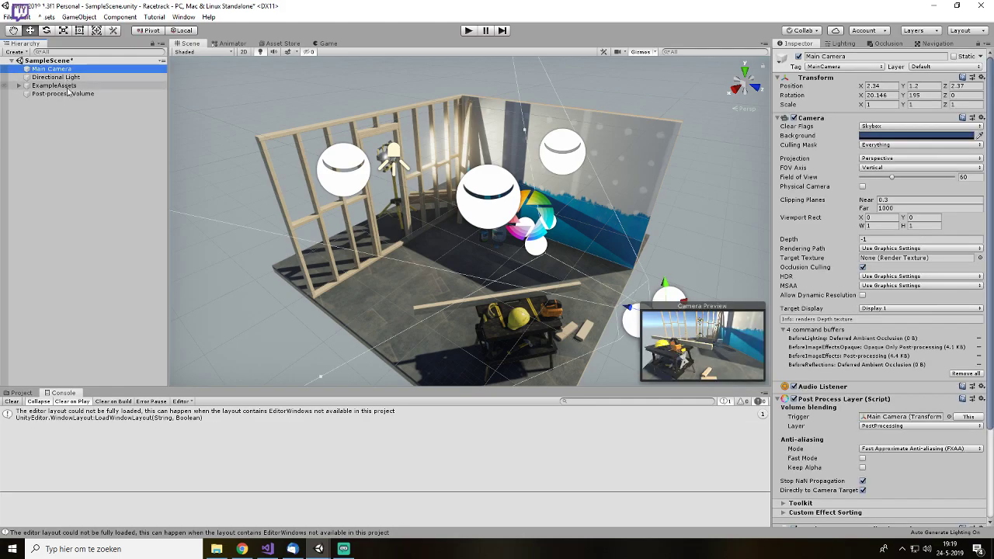
{"action": "left_click", "coordinate": [72, 118]}
{"action": "left_click", "coordinate": [61, 70]}
- Scale the Directional Light uniformly to about 3.44 on all axes
{"action": "left_click", "coordinate": [67, 77]}
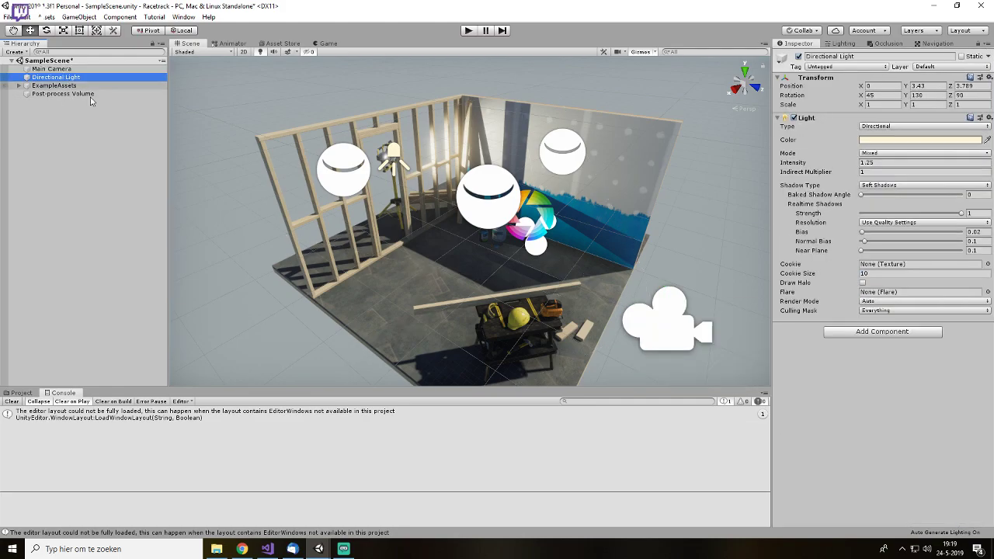
{"action": "middle_click_drag", "start_coordinate": [479, 239], "coordinate": [424, 217]}
{"action": "scroll", "coordinate": [425, 219], "scroll_direction": "down", "scroll_amount": 8}
{"action": "key", "text": "e"}
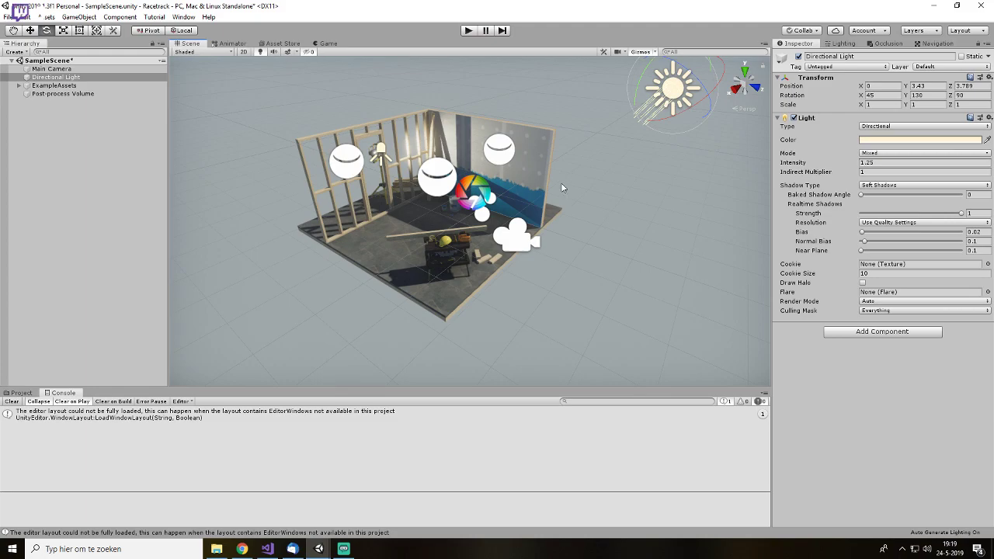
{"action": "middle_click_drag", "start_coordinate": [561, 185], "coordinate": [533, 248]}
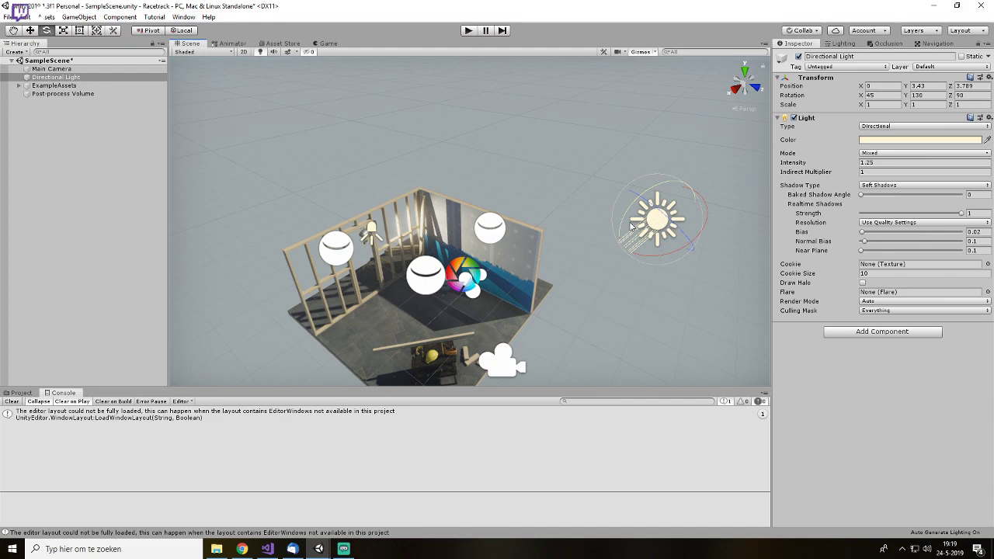
{"action": "key", "text": "r"}
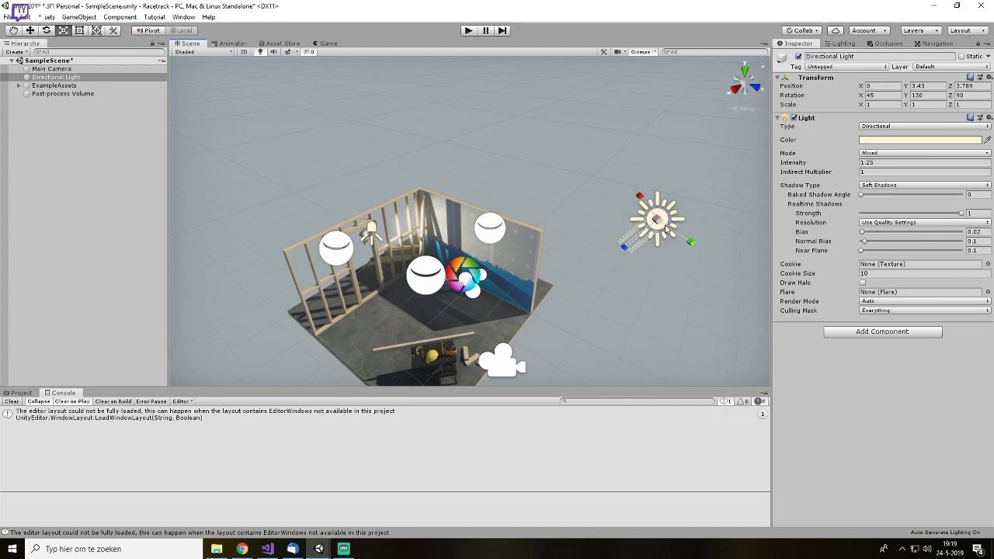
{"action": "left_click_drag", "start_coordinate": [656, 220], "coordinate": [721, 135]}
- Rotate the Directional Light to about X -2.3, Y 159.1, Z 79.7 for low-angle sunlight
{"action": "key", "text": "e"}
{"action": "left_click_drag", "start_coordinate": [688, 237], "coordinate": [633, 231]}
{"action": "left_click_drag", "start_coordinate": [613, 278], "coordinate": [594, 200], "text": "alt"}
{"action": "middle_click_drag", "start_coordinate": [501, 120], "coordinate": [511, 157]}
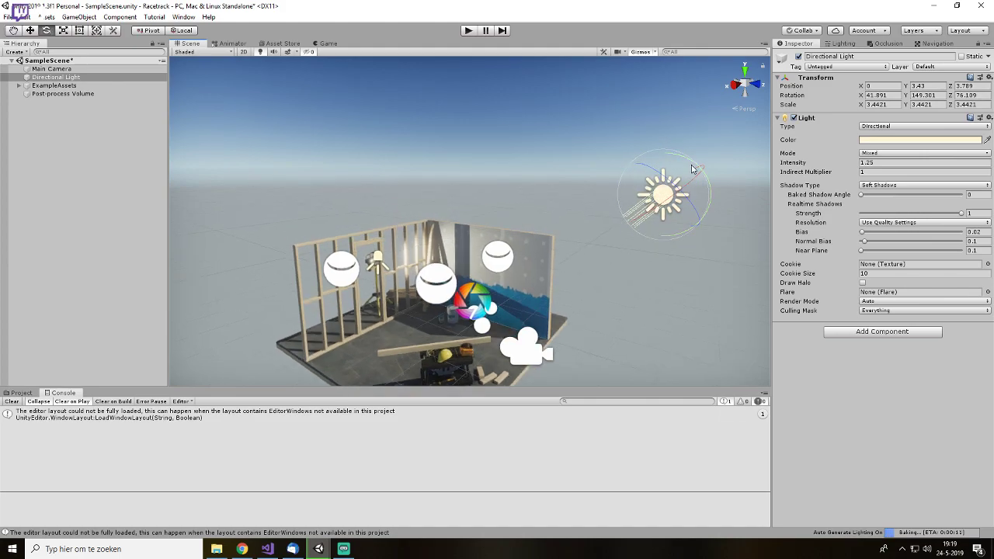
{"action": "left_click_drag", "start_coordinate": [676, 158], "coordinate": [731, 223]}
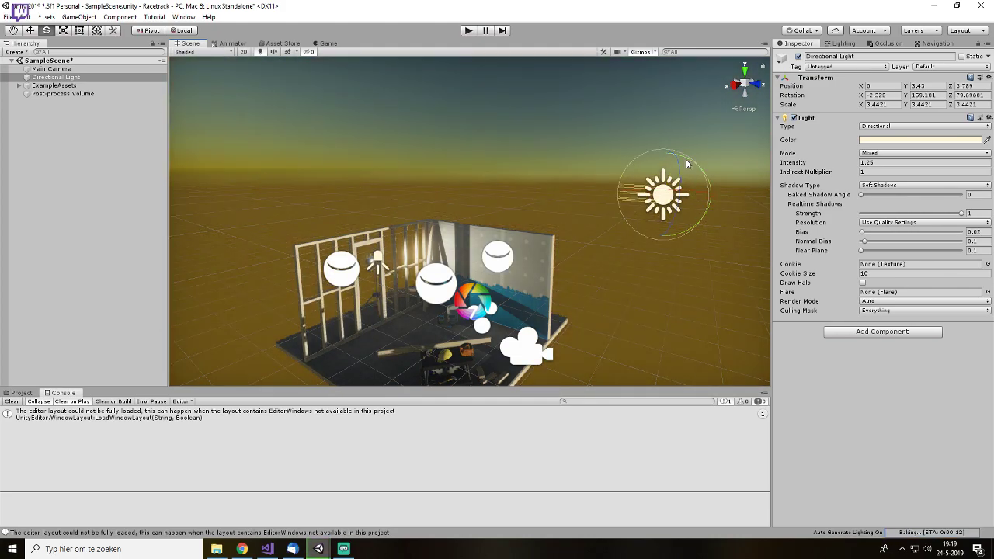
- Rotate the Directional Light to about X -0.8, Y 158.8, Z 80.1, deselect it and show the project's Assets folder
{"action": "mouse_move", "coordinate": [688, 159]}
{"action": "left_mouse_down"}
{"action": "mouse_move", "coordinate": [505, 170]}
{"action": "mouse_move", "coordinate": [684, 199]}
{"action": "left_mouse_up"}
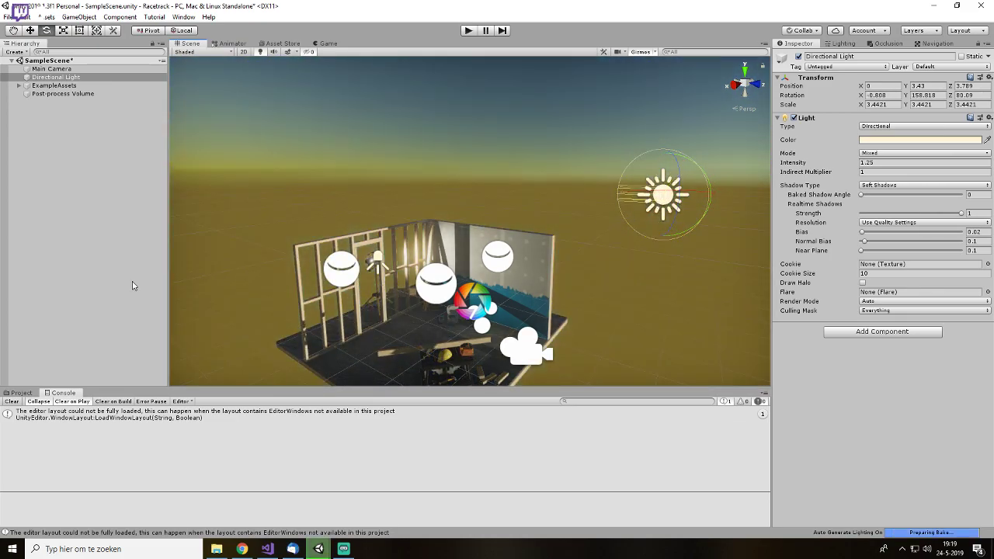
{"action": "left_click", "coordinate": [46, 86]}
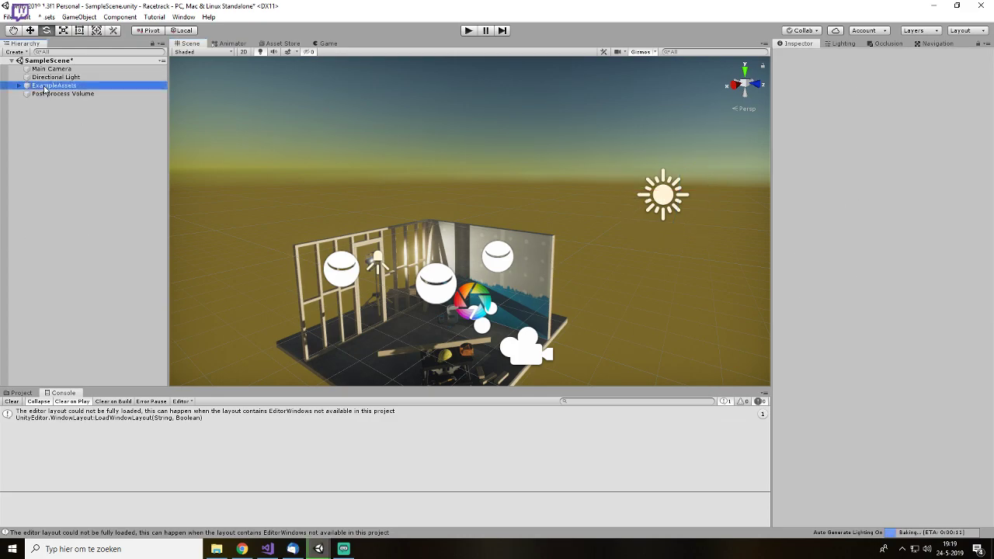
{"action": "left_click", "coordinate": [70, 133]}
{"action": "left_click", "coordinate": [113, 95]}
{"action": "left_click", "coordinate": [73, 212]}
{"action": "left_click", "coordinate": [21, 393]}
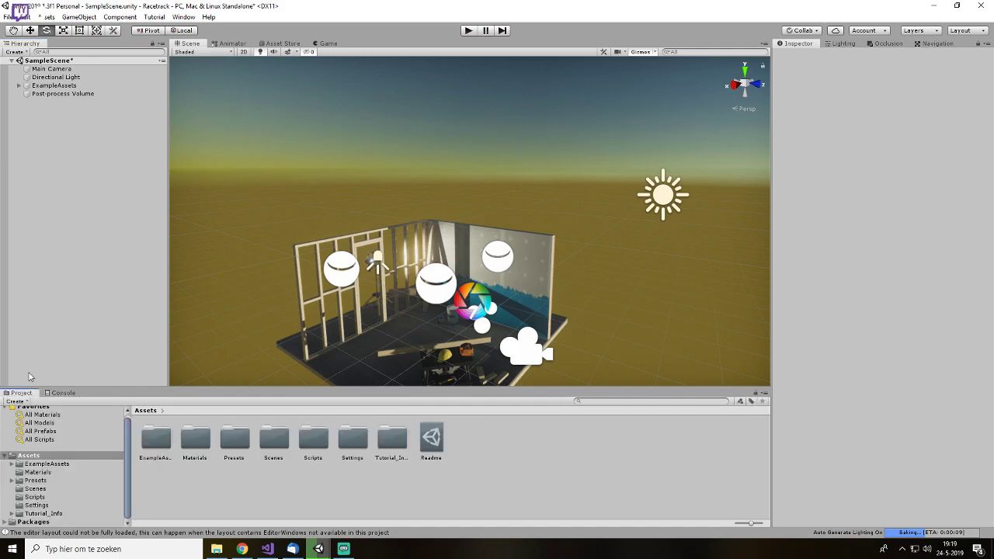
- Inspect the Main Camera's properties, including the description of its Clear Flags setting
{"action": "left_click", "coordinate": [66, 68]}
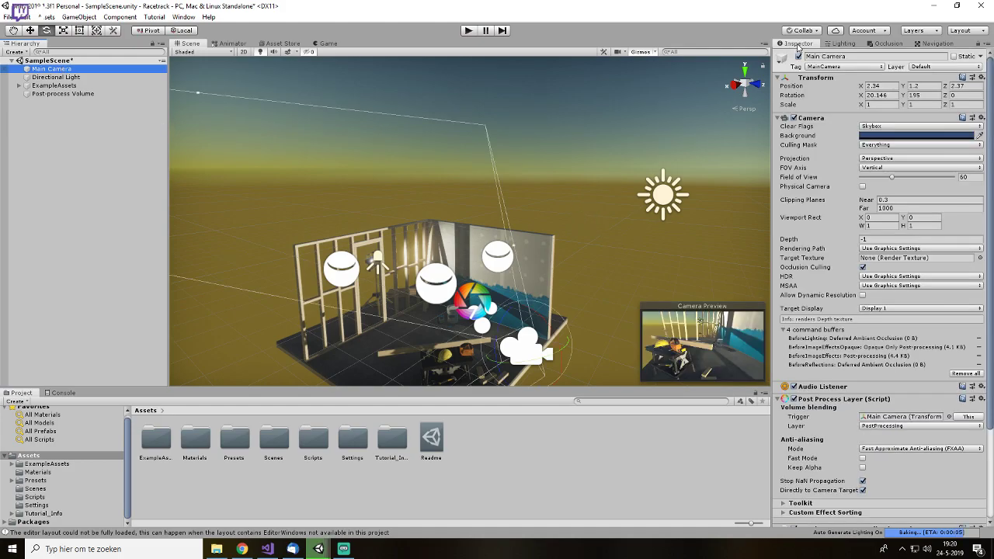
{"action": "mouse_move", "coordinate": [807, 128]}
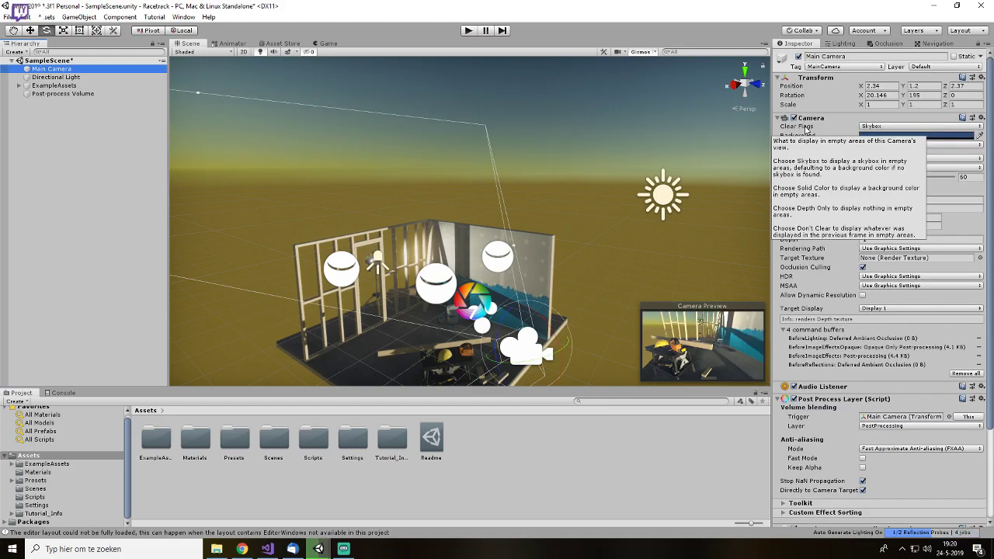
{"action": "key", "text": "q"}
{"action": "right_click_drag", "start_coordinate": [604, 231], "coordinate": [605, 232]}
{"action": "scroll", "coordinate": [501, 239], "scroll_direction": "up", "scroll_amount": 2}
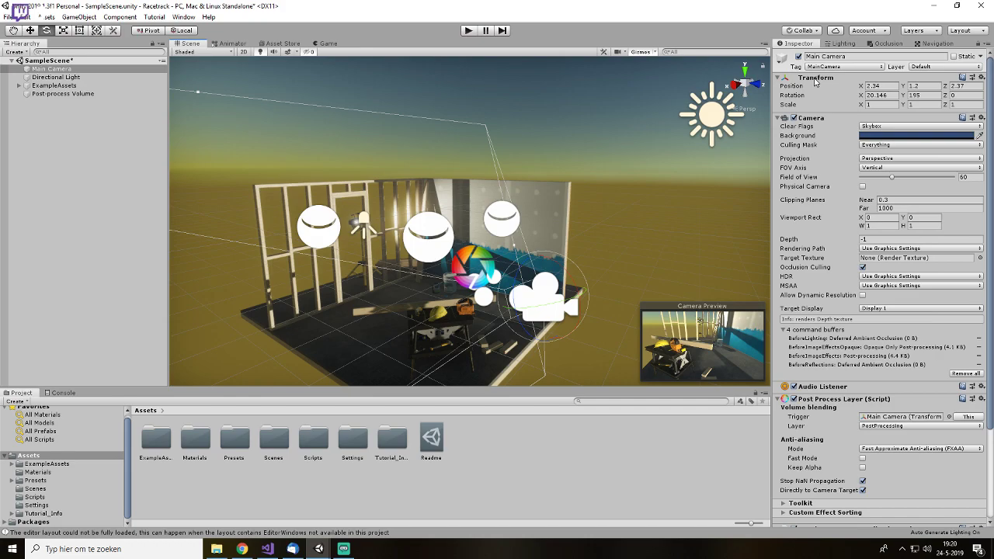
- Try to remove the Camera component from the Main Camera
{"action": "left_click", "coordinate": [893, 96]}
{"action": "right_click", "coordinate": [814, 119]}
{"action": "left_click", "coordinate": [801, 138]}
{"action": "right_click", "coordinate": [816, 121]}
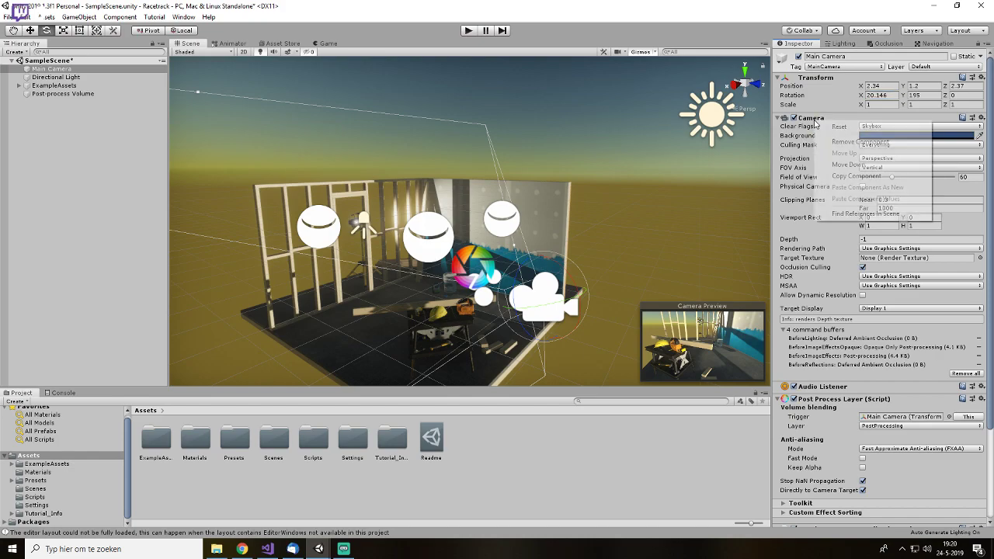
{"action": "left_click", "coordinate": [847, 139]}
{"action": "left_click", "coordinate": [568, 296]}
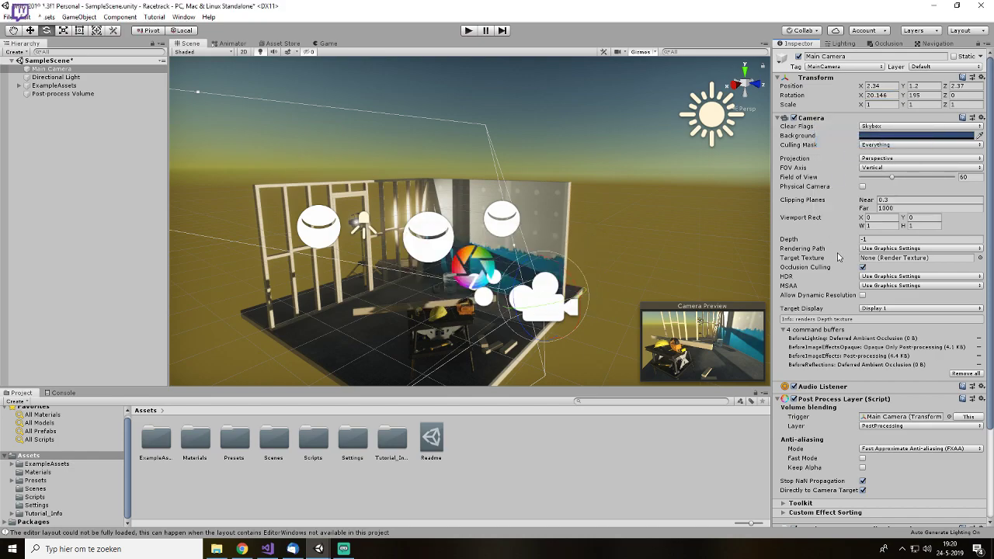
- Try to add a second Camera component to the Main Camera
{"action": "scroll", "coordinate": [866, 260], "scroll_direction": "down", "scroll_amount": 3}
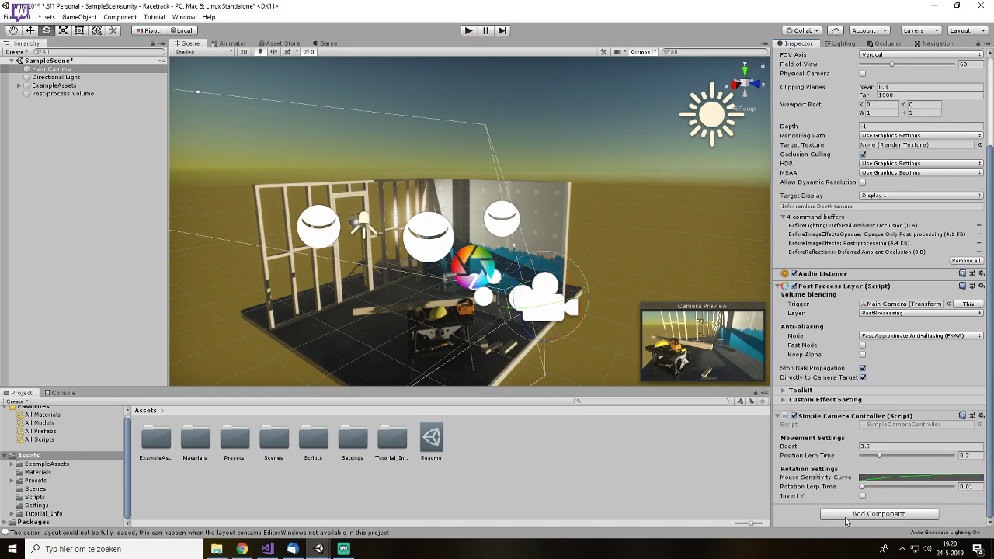
{"action": "left_click", "coordinate": [878, 514]}
{"action": "type", "text": "ca"}
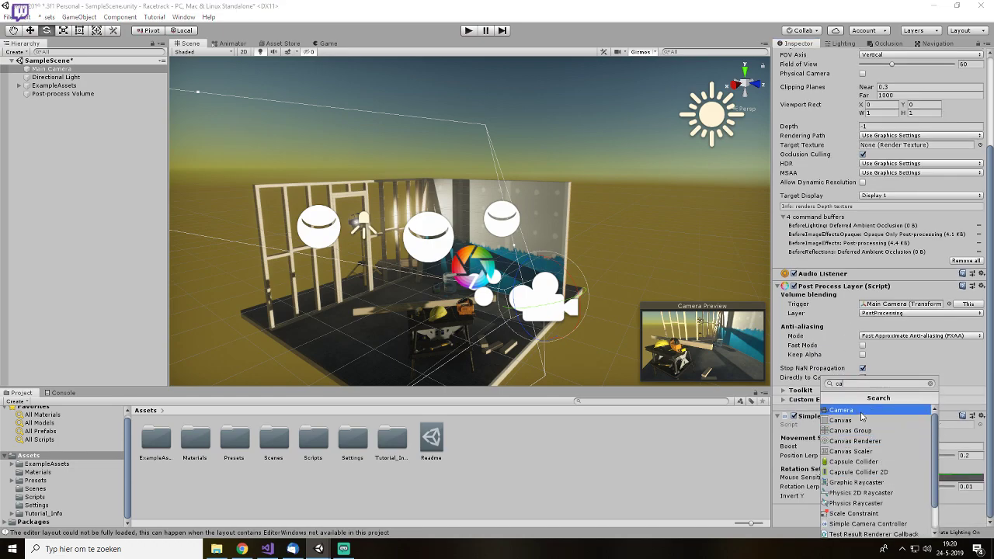
{"action": "left_click", "coordinate": [860, 413]}
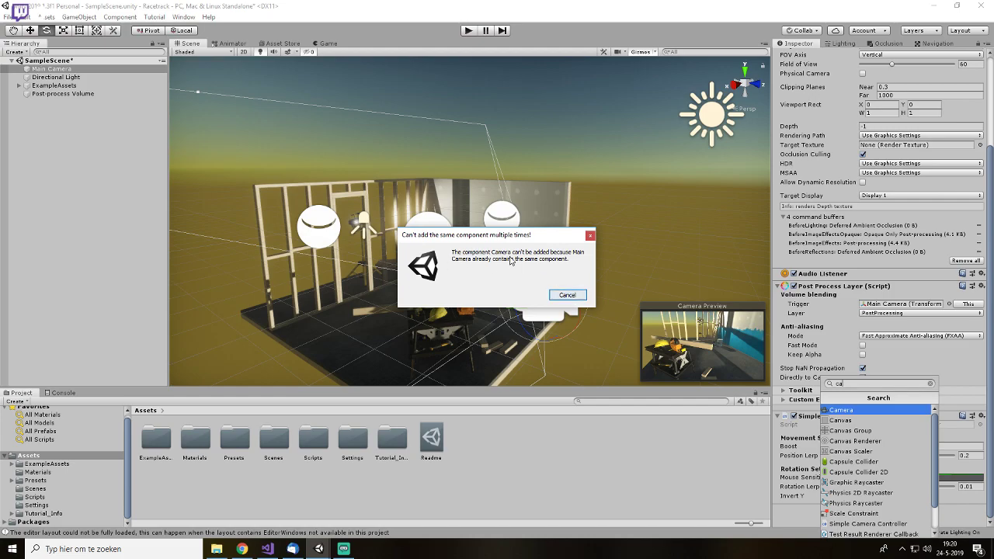
{"action": "left_click", "coordinate": [567, 295]}
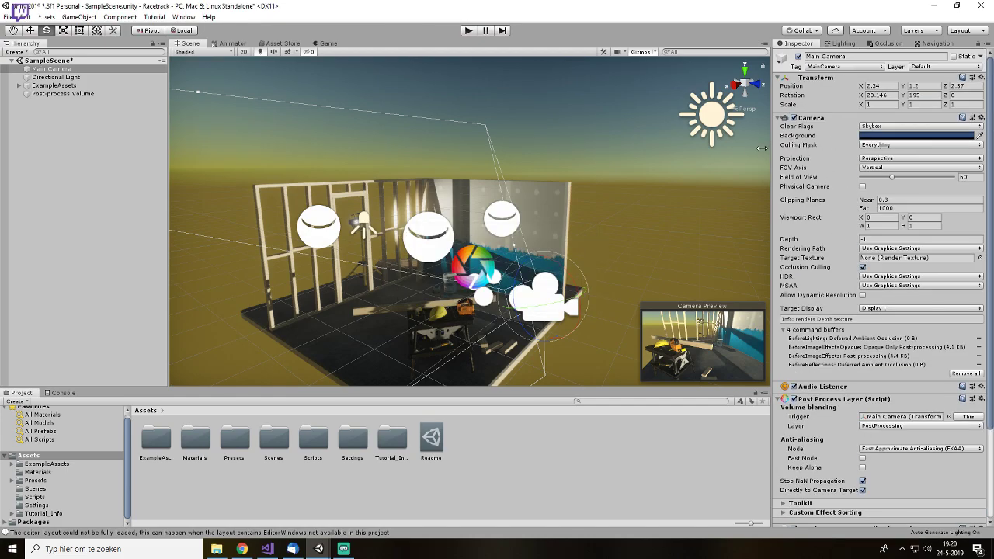
- Set the Main Camera's field of view to 80, check it in the game view and return to the scene view
{"action": "mouse_move", "coordinate": [891, 177]}
{"action": "left_mouse_down"}
{"action": "mouse_move", "coordinate": [954, 178]}
{"action": "mouse_move", "coordinate": [861, 187]}
{"action": "mouse_move", "coordinate": [892, 197]}
{"action": "left_mouse_up"}
{"action": "left_click", "coordinate": [332, 42]}
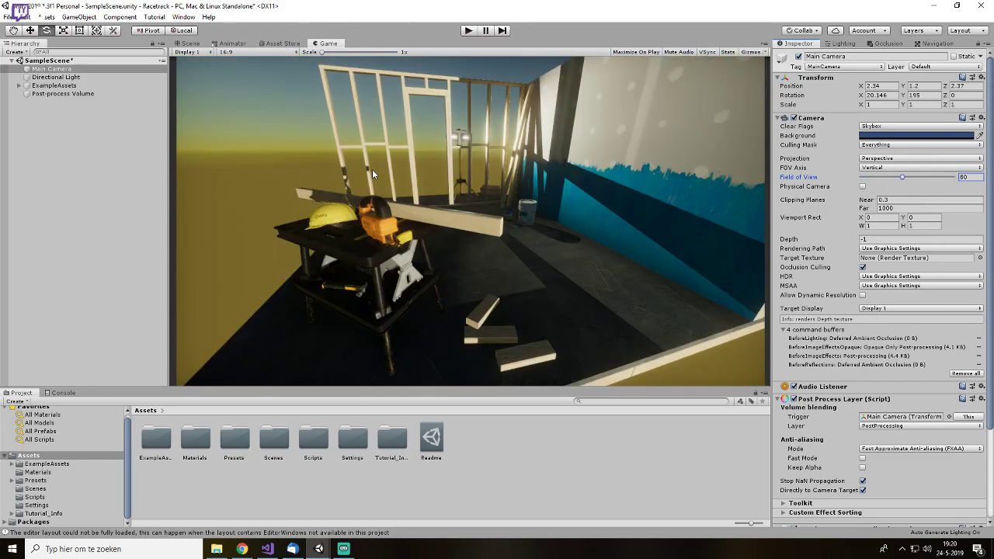
{"action": "left_click", "coordinate": [189, 44]}
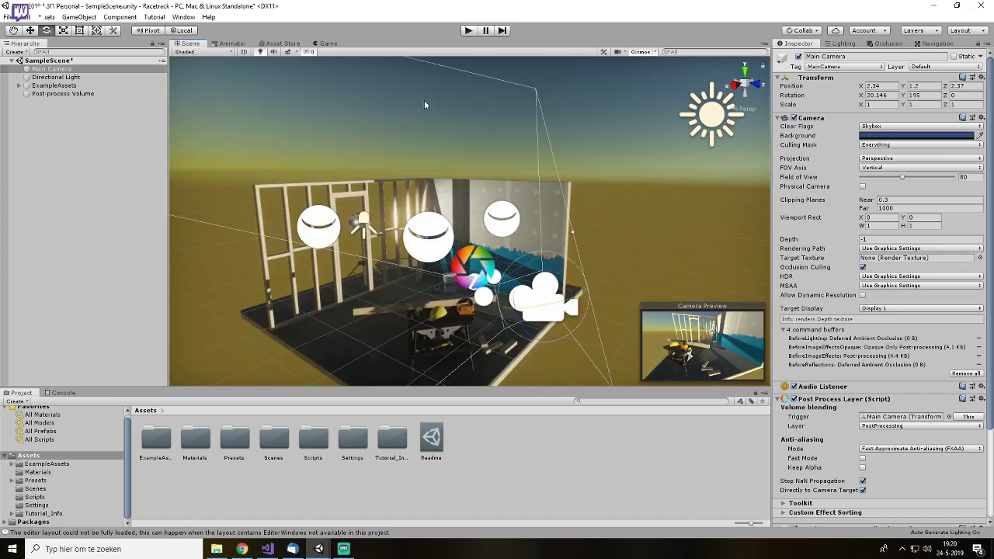
- Toggle the Main Camera's Physical Camera option on and off twice, leaving it disabled
{"action": "left_click", "coordinate": [863, 188]}
{"action": "left_click", "coordinate": [863, 188]}
{"action": "left_click", "coordinate": [863, 188]}
{"action": "left_click", "coordinate": [863, 187]}
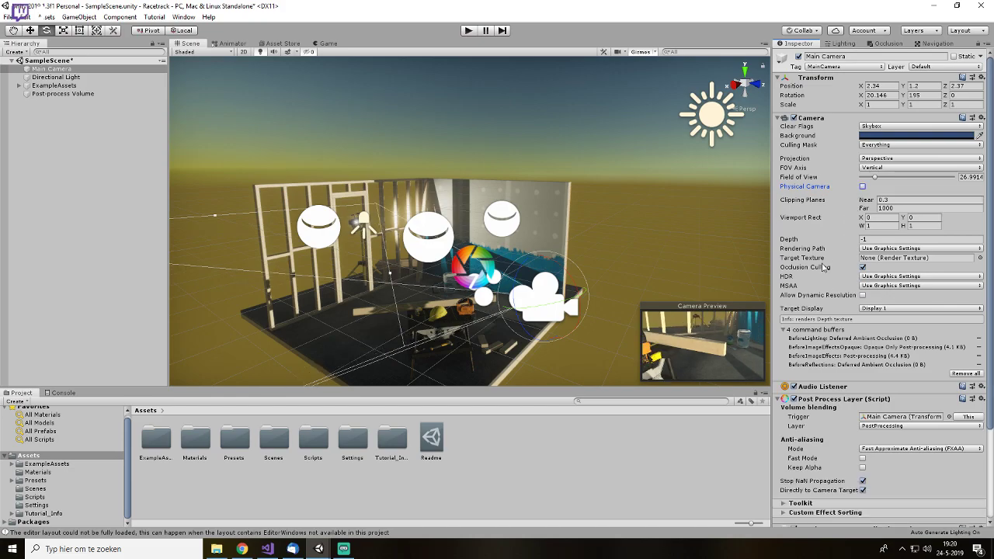
- Review the Main Camera's remaining components, collapse the Post Process Layer settings and deselect the camera
{"action": "scroll", "coordinate": [825, 272], "scroll_direction": "down", "scroll_amount": 3}
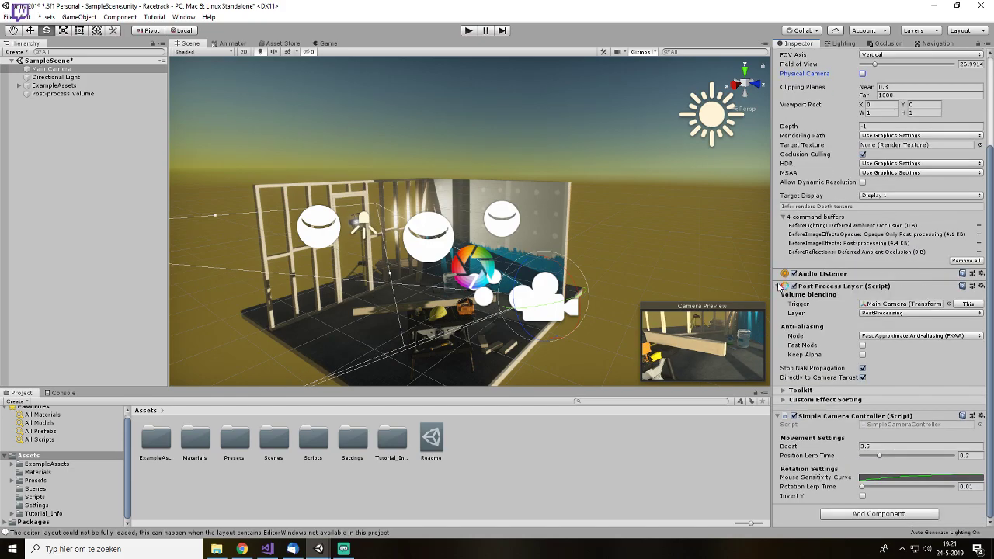
{"action": "left_click", "coordinate": [780, 287]}
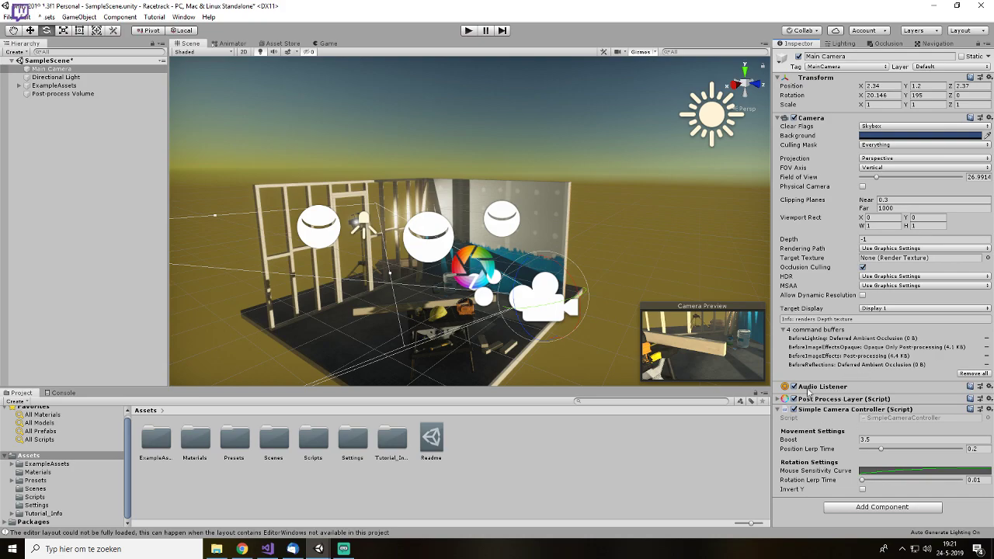
{"action": "left_click", "coordinate": [90, 232]}
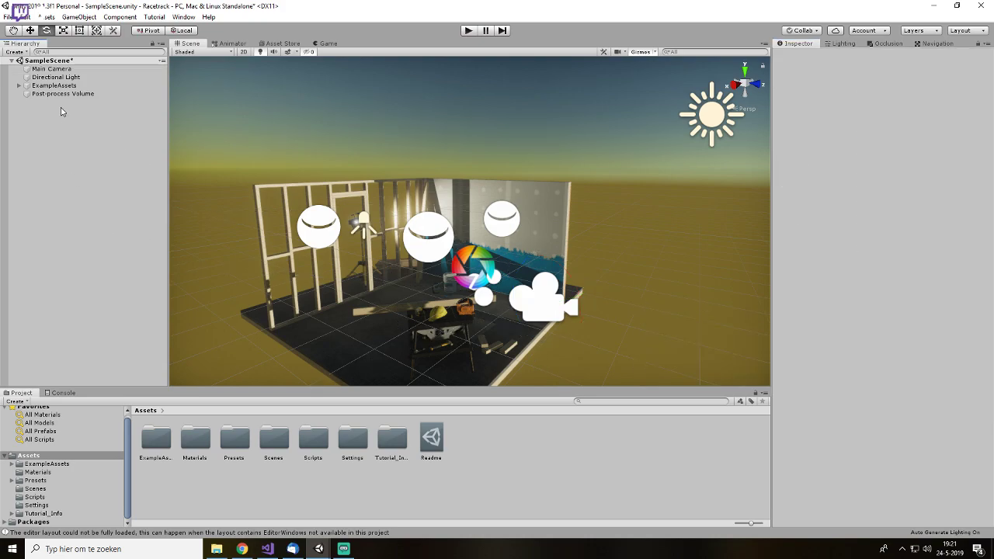
- Remove the Light component from the Directional Light and add a Light component back to it
{"action": "left_click", "coordinate": [56, 77]}
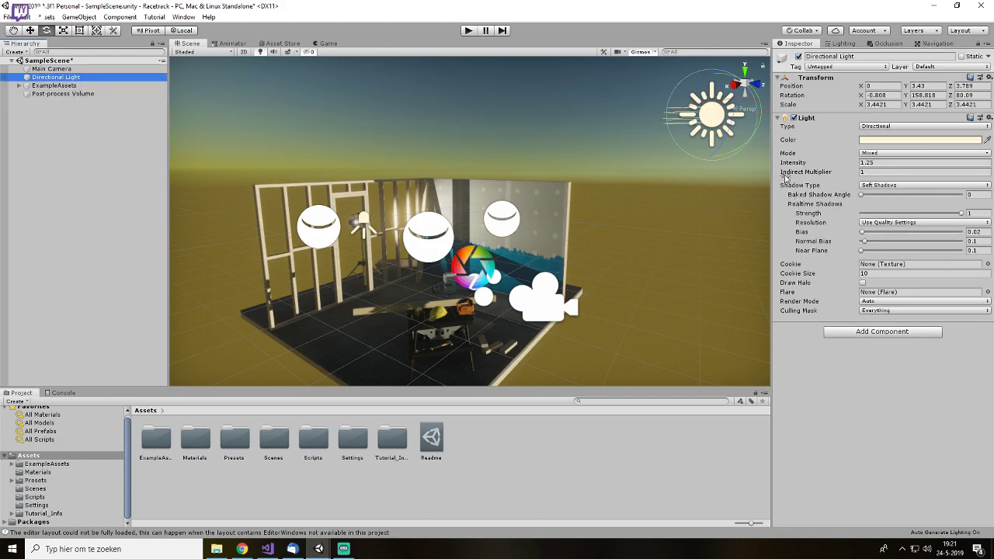
{"action": "right_click", "coordinate": [806, 120]}
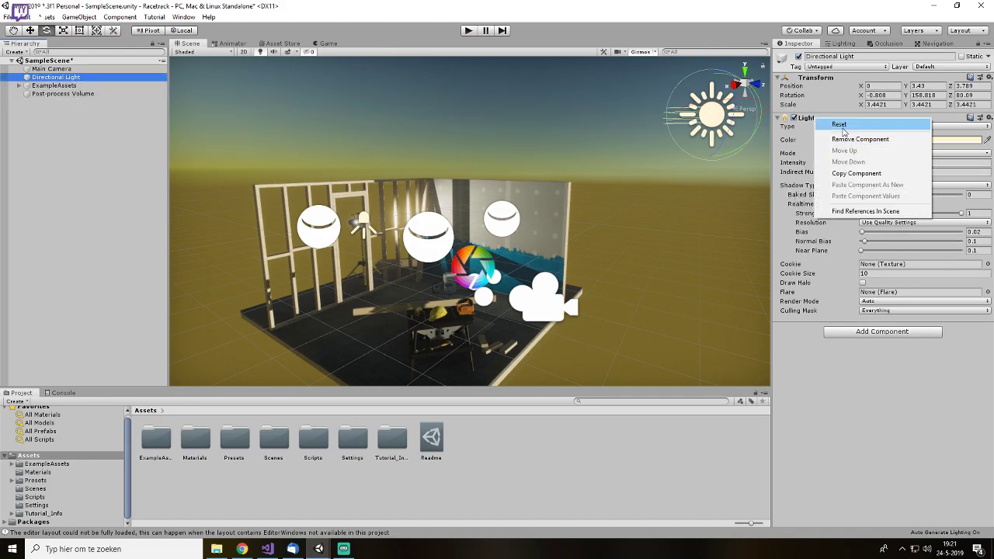
{"action": "left_click", "coordinate": [854, 140]}
{"action": "left_click", "coordinate": [852, 123]}
{"action": "type", "text": "ligh"}
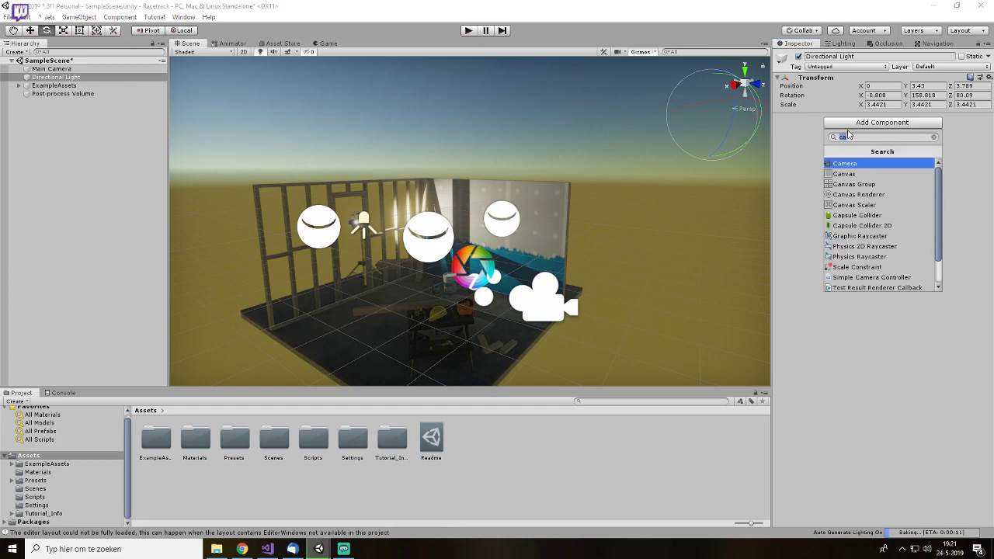
{"action": "left_click", "coordinate": [852, 165]}
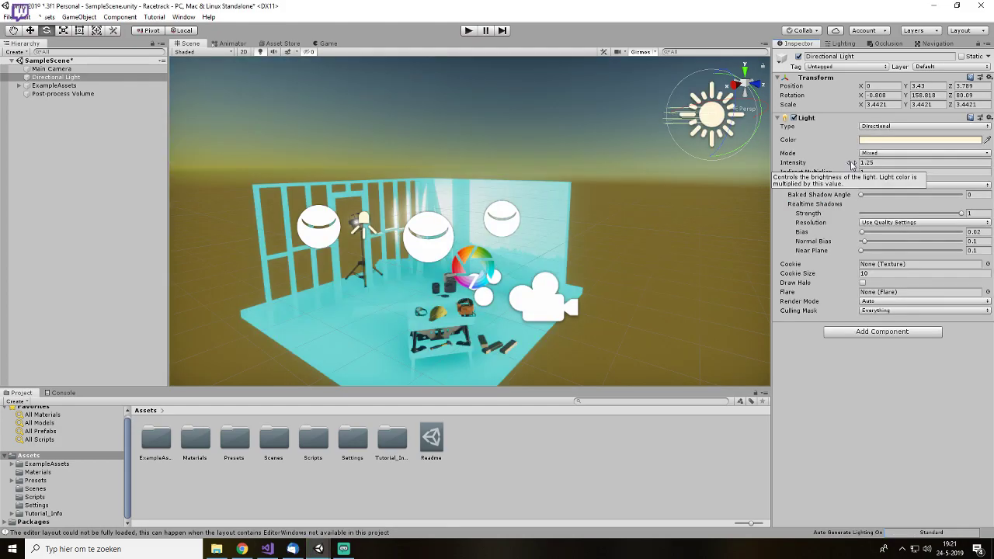
- Rotate the Directional Light to about X 25, Y 154, Z 79.1 for daytime lighting
{"action": "left_click_drag", "start_coordinate": [731, 155], "coordinate": [781, 138]}
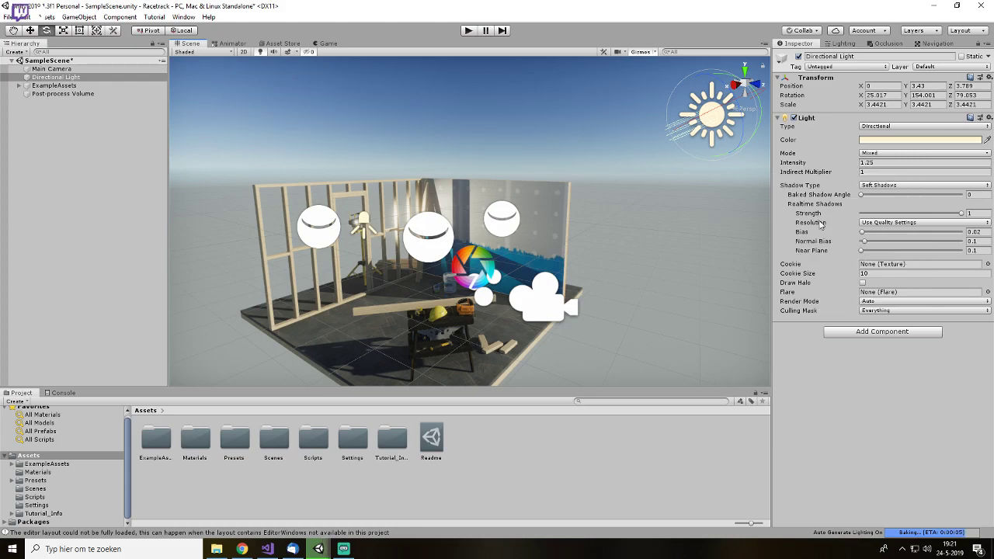
- Browse the component categories available for the Directional Light, including Physics and Video, without adding any component
{"action": "left_click", "coordinate": [870, 333]}
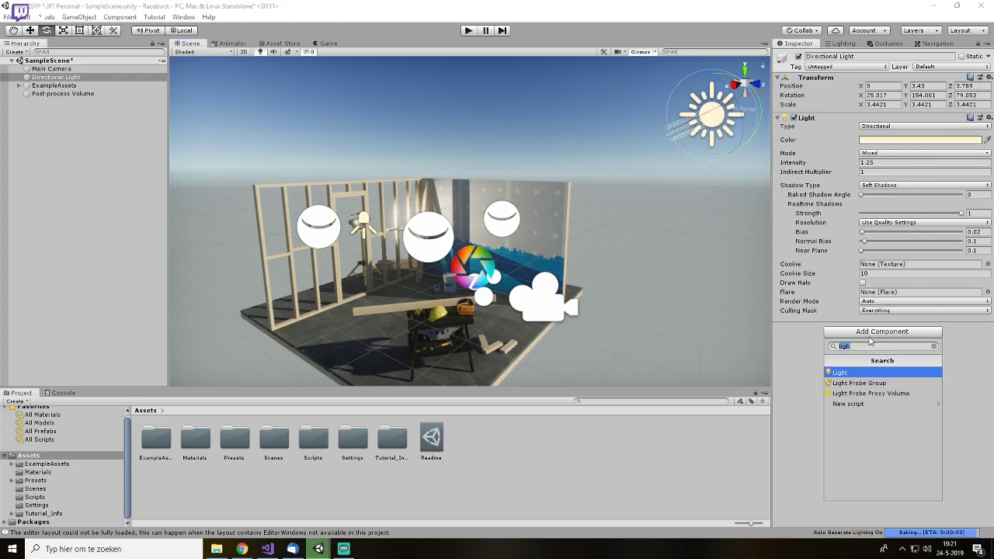
{"action": "left_click", "coordinate": [933, 346]}
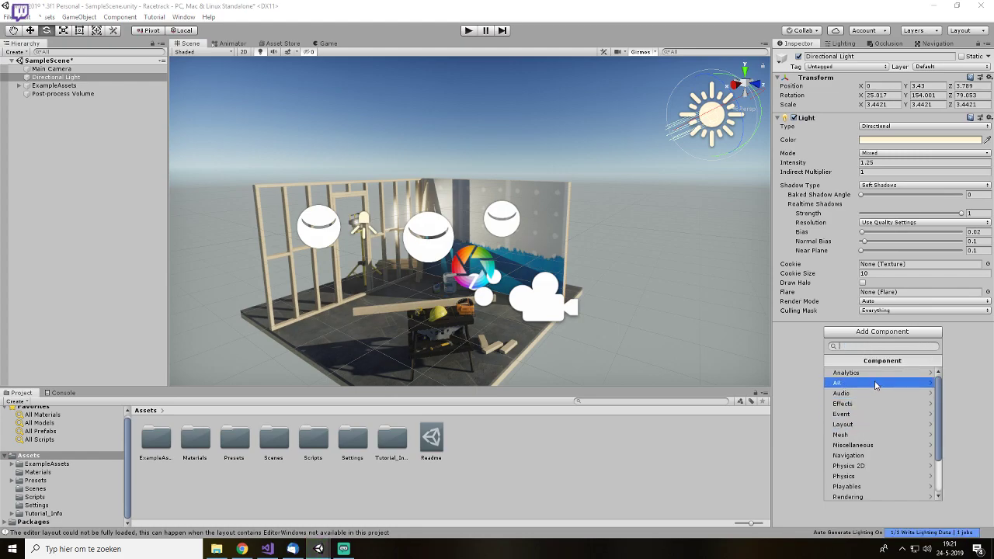
{"action": "scroll", "coordinate": [860, 437], "scroll_direction": "down", "scroll_amount": 1}
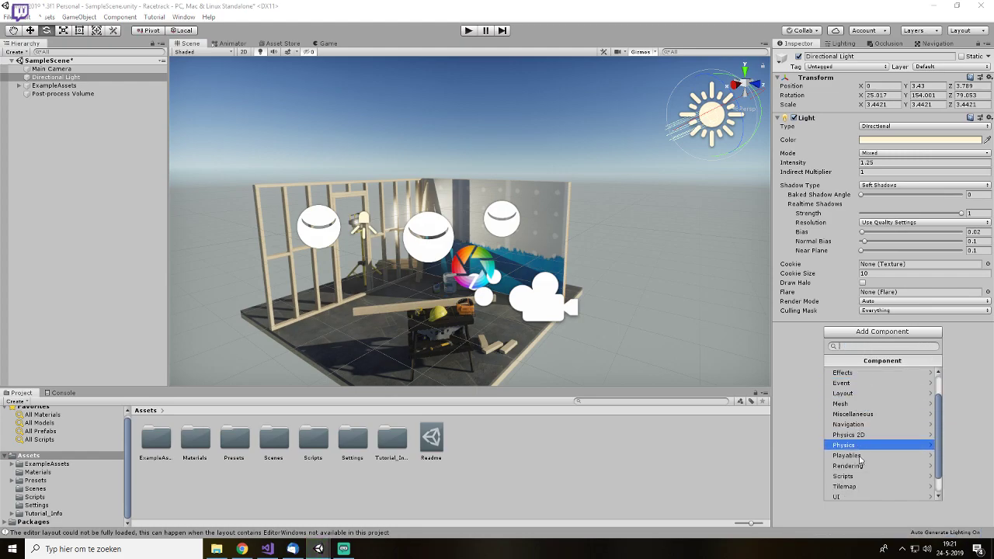
{"action": "left_click", "coordinate": [854, 445]}
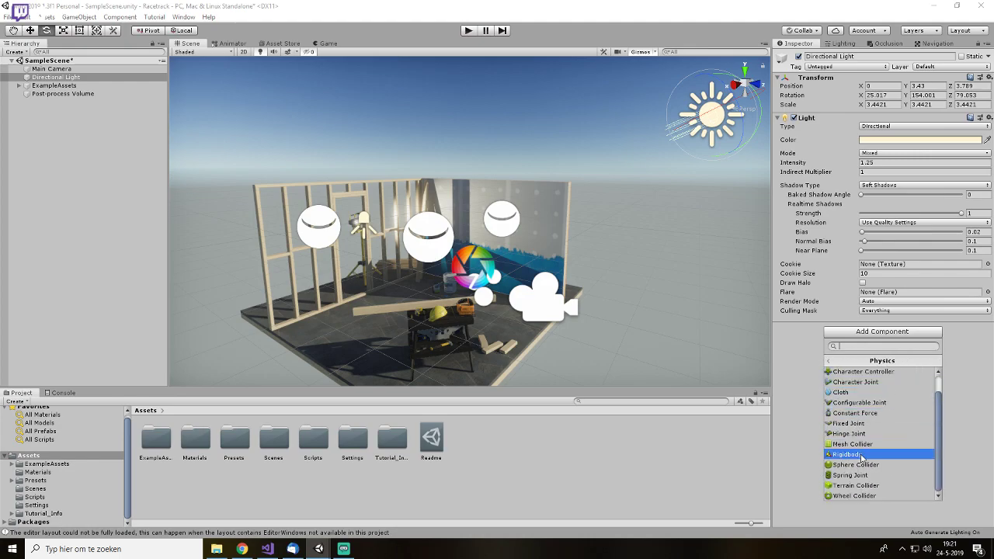
{"action": "left_click", "coordinate": [836, 361]}
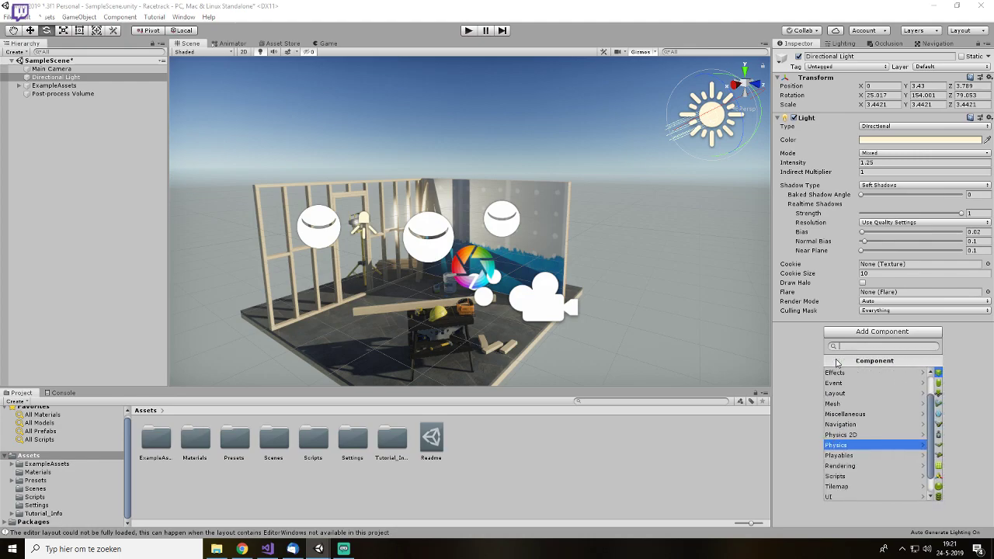
{"action": "left_click", "coordinate": [853, 444]}
{"action": "scroll", "coordinate": [870, 420], "scroll_direction": "down", "scroll_amount": 3}
{"action": "left_click", "coordinate": [851, 362]}
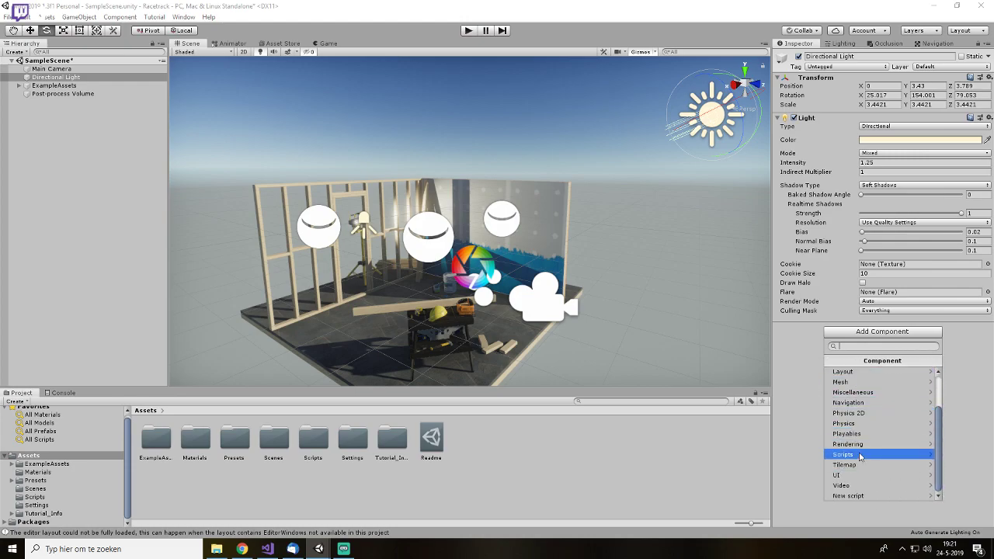
{"action": "left_click", "coordinate": [854, 486]}
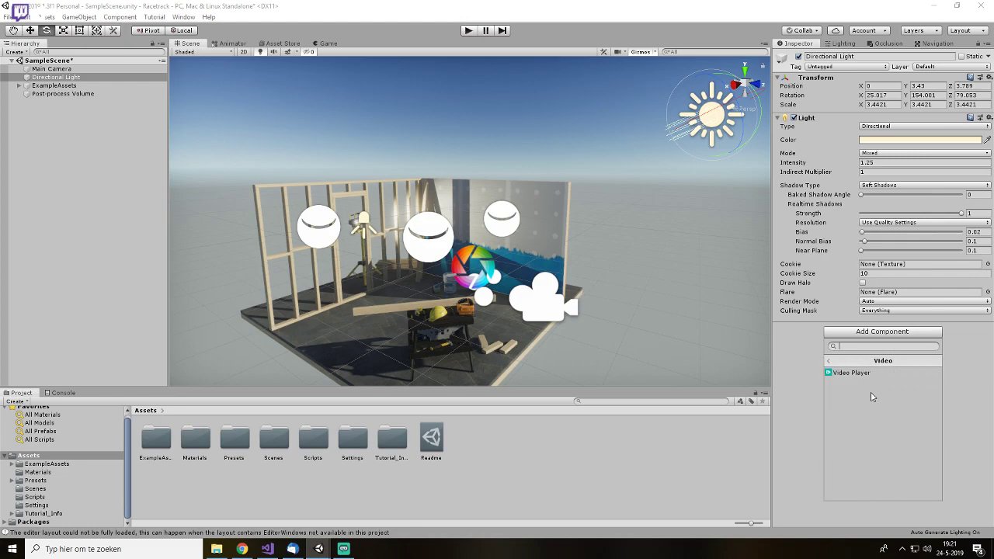
{"action": "left_click", "coordinate": [670, 491]}
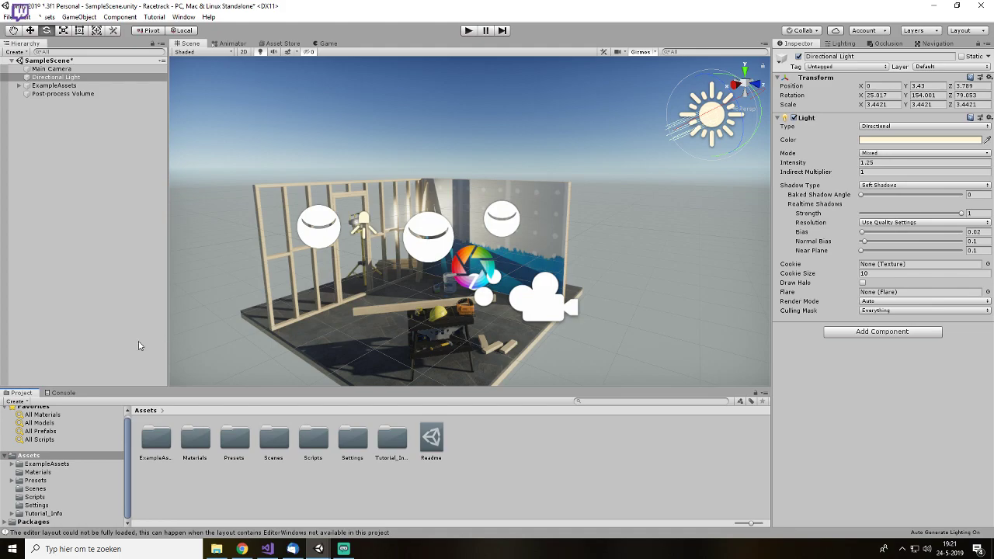
- Switch the Directional Light's mode to Realtime and back to Mixed
{"action": "scroll", "coordinate": [576, 291], "scroll_direction": "down", "scroll_amount": 4}
{"action": "left_click", "coordinate": [576, 290]}
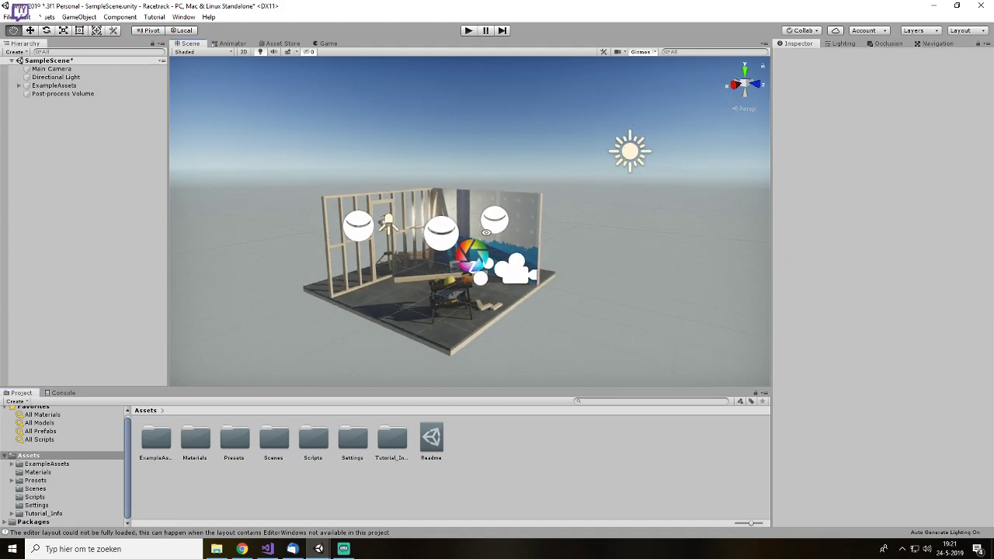
{"action": "left_click", "coordinate": [85, 77]}
{"action": "scroll", "coordinate": [690, 296], "scroll_direction": "up", "scroll_amount": 2}
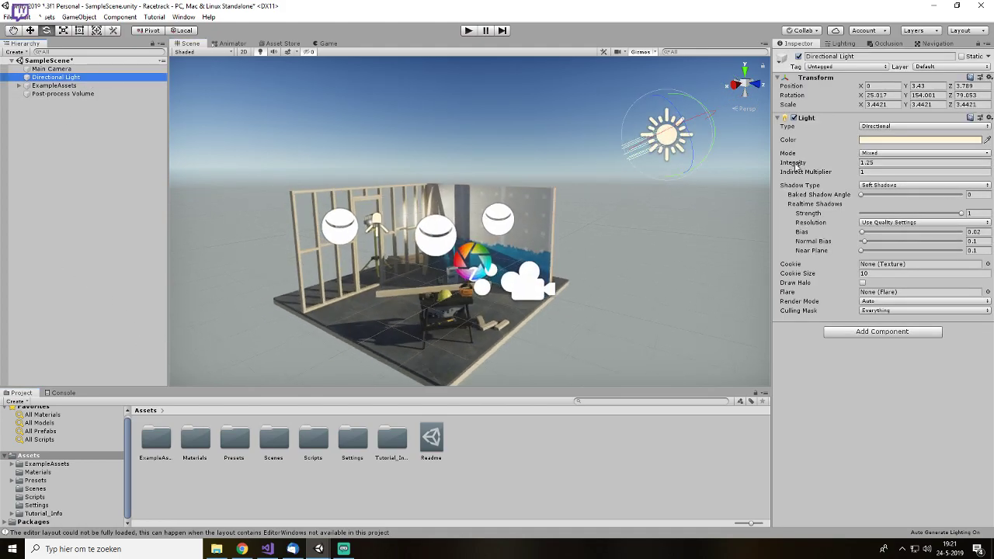
{"action": "left_click", "coordinate": [872, 154]}
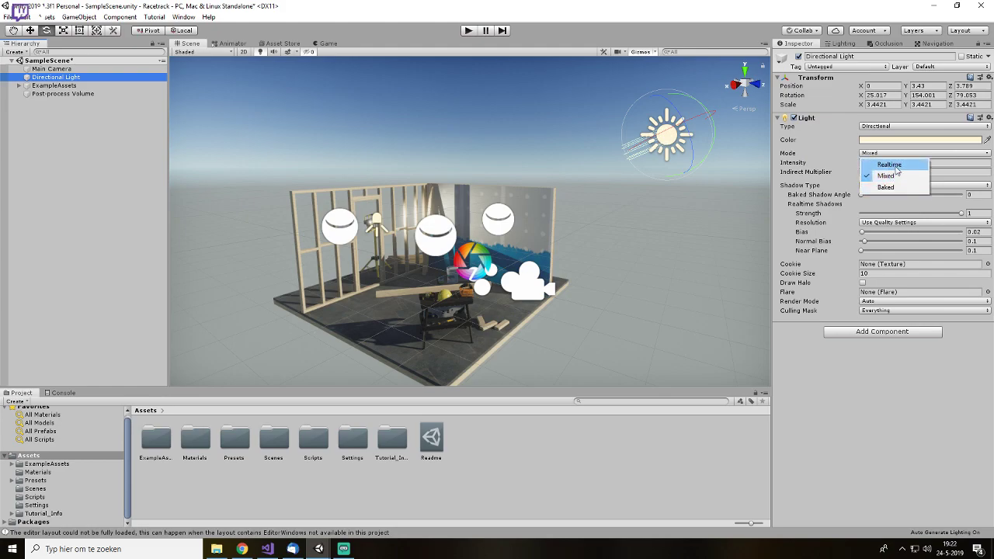
{"action": "left_click", "coordinate": [748, 84]}
{"action": "left_click", "coordinate": [886, 155]}
{"action": "left_click", "coordinate": [887, 166]}
{"action": "left_click", "coordinate": [882, 154]}
{"action": "left_click", "coordinate": [887, 175]}
- Raise the Directional Light's intensity to about 12.65
{"action": "mouse_move", "coordinate": [805, 164]}
{"action": "left_mouse_down"}
{"action": "mouse_move", "coordinate": [912, 177]}
{"action": "mouse_move", "coordinate": [52, 174]}
{"action": "mouse_move", "coordinate": [182, 195]}
{"action": "mouse_move", "coordinate": [117, 194]}
{"action": "mouse_move", "coordinate": [326, 194]}
{"action": "mouse_move", "coordinate": [807, 166]}
{"action": "left_mouse_up"}
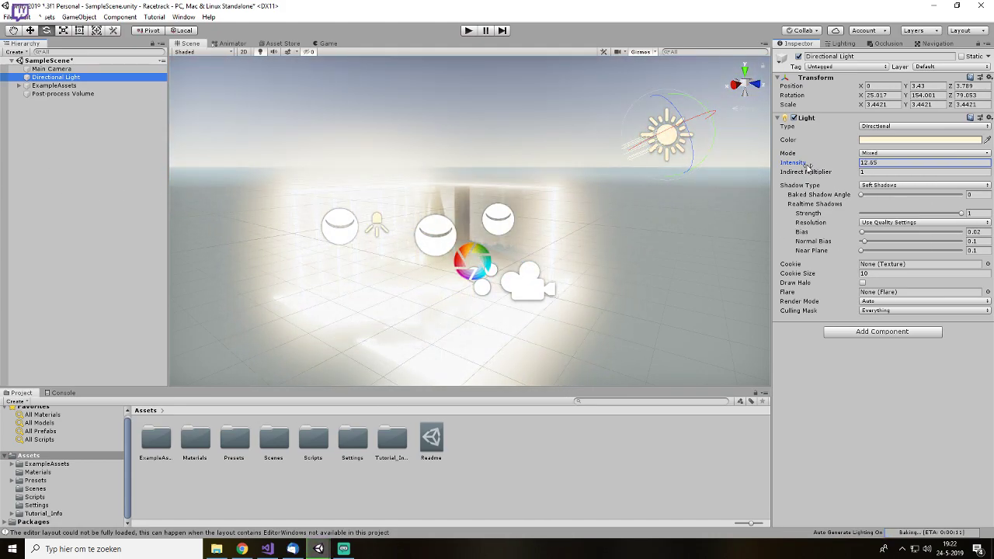
- Change the Directional Light's shadow type to Hard Shadows and set its intensity to 1
{"action": "left_click", "coordinate": [891, 186]}
{"action": "left_click", "coordinate": [886, 204]}
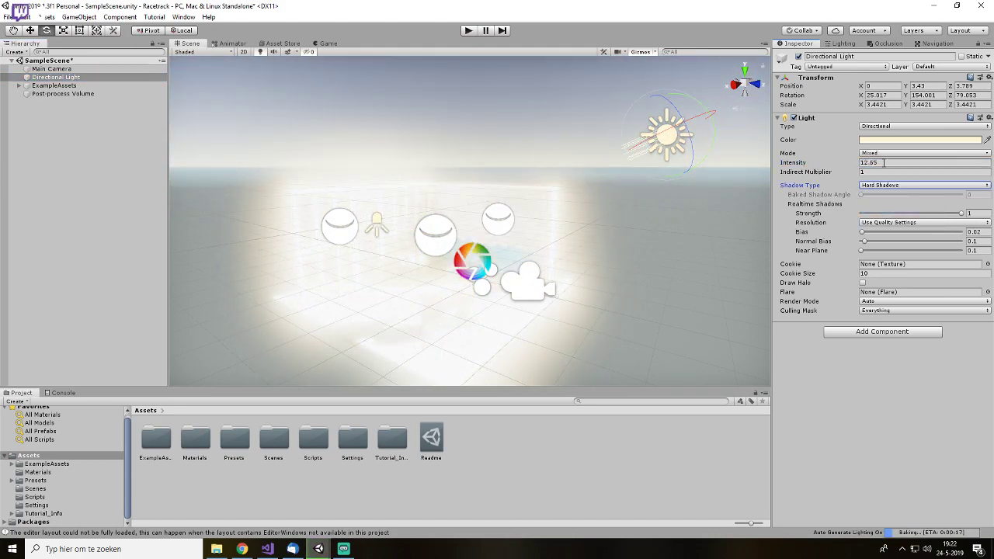
{"action": "double_click", "coordinate": [884, 163]}
{"action": "type", "text": "1"}
{"action": "key", "text": "Return"}
{"action": "left_click", "coordinate": [647, 252]}
{"action": "scroll", "coordinate": [599, 259], "scroll_direction": "up", "scroll_amount": 4}
{"action": "middle_click_drag", "start_coordinate": [505, 269], "coordinate": [576, 210]}
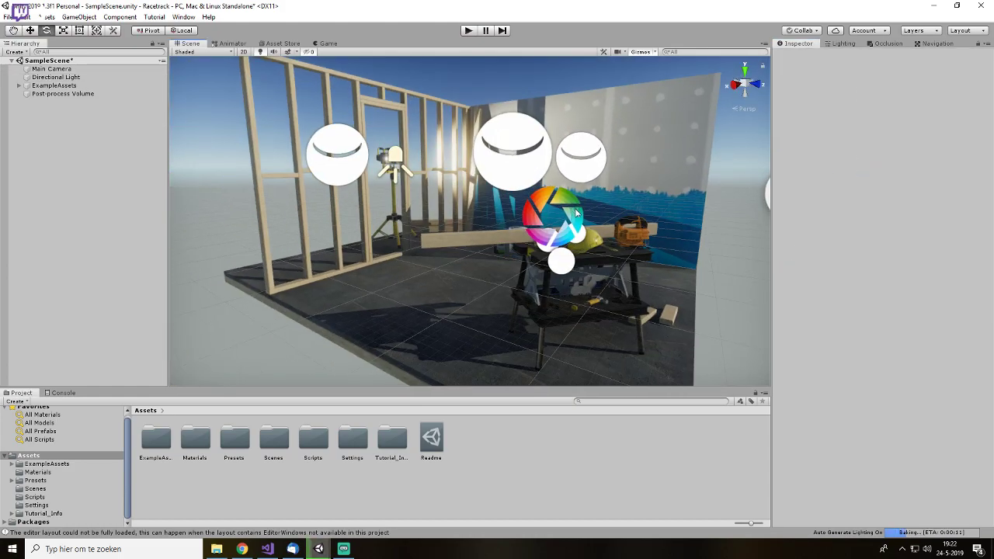
- Delete the ExampleAssets object with all its sample geometry from SampleScene
{"action": "left_click", "coordinate": [84, 94]}
{"action": "left_click", "coordinate": [102, 134]}
{"action": "left_click", "coordinate": [53, 87]}
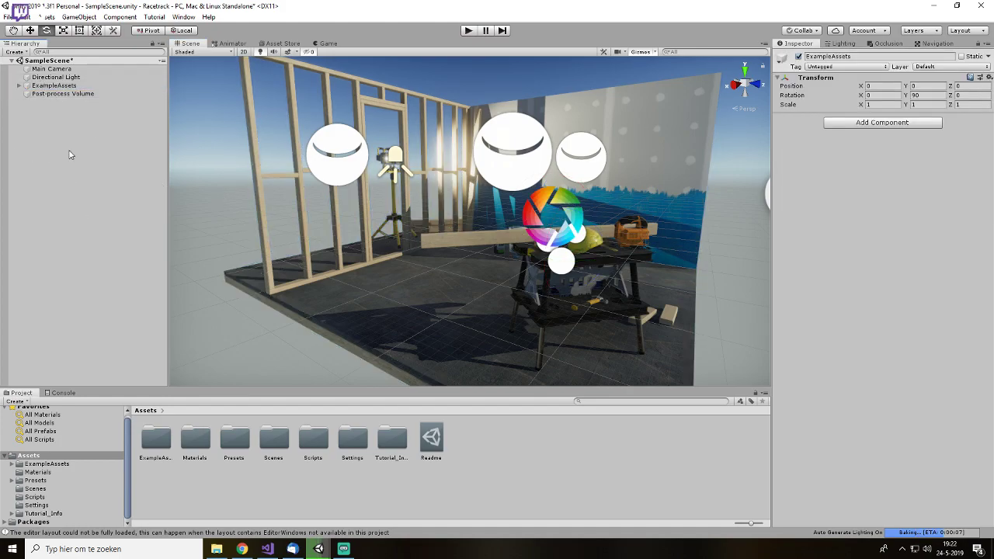
{"action": "key", "text": "Delete"}
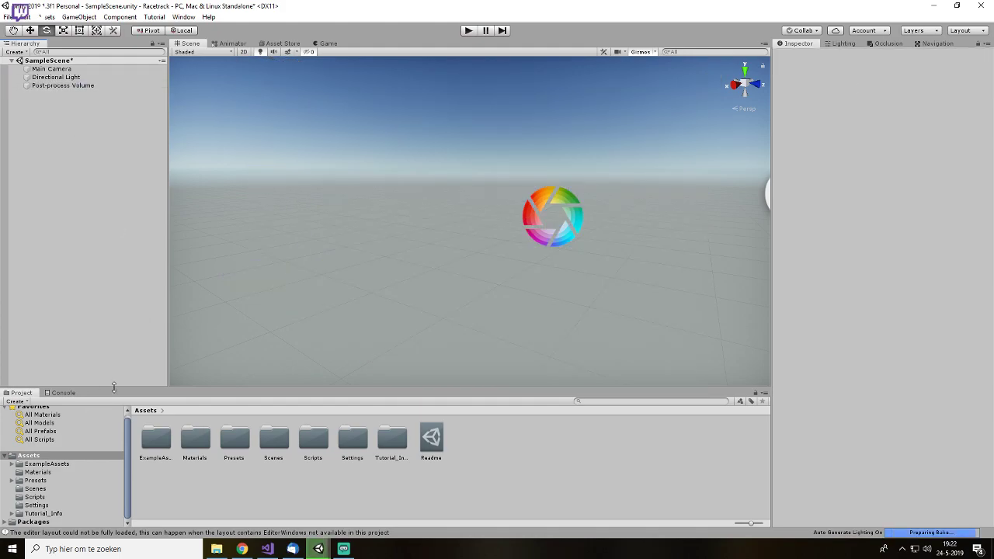
- Delete the Readme asset from the project's Assets folder and adjust the height of the asset browser area
{"action": "left_click_drag", "start_coordinate": [282, 387], "coordinate": [295, 230]}
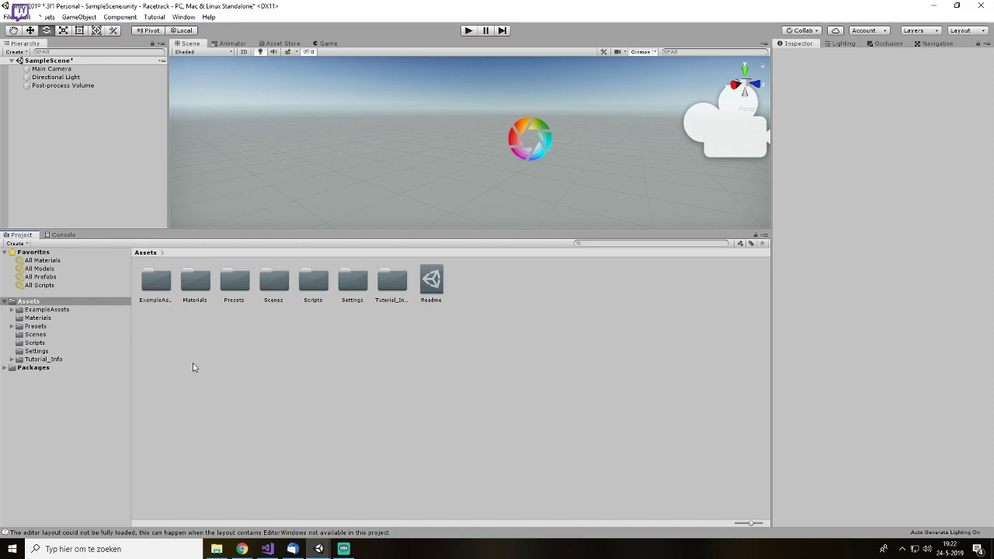
{"action": "left_click_drag", "start_coordinate": [310, 230], "coordinate": [313, 325]}
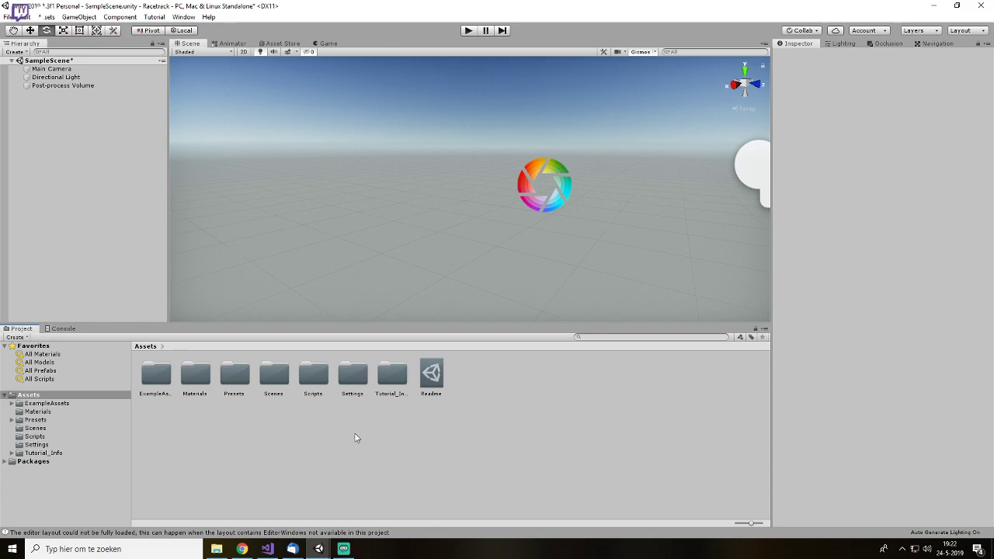
{"action": "left_click", "coordinate": [424, 375]}
{"action": "key", "text": "Delete"}
{"action": "key", "text": "Return"}
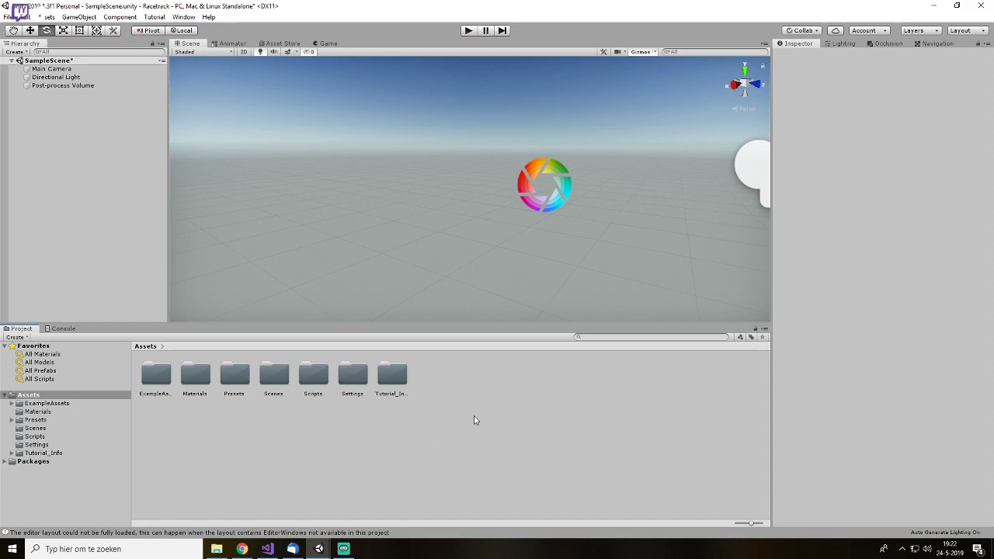
{"action": "left_click_drag", "start_coordinate": [354, 321], "coordinate": [363, 378]}
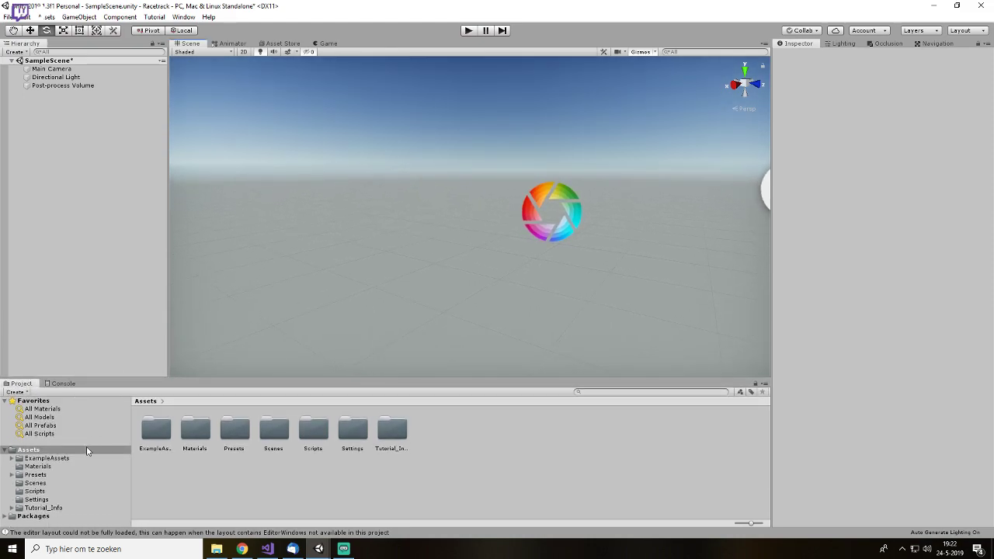
- Open the project's Scripts folder to look at the scripts it contains
{"action": "left_click", "coordinate": [33, 491]}
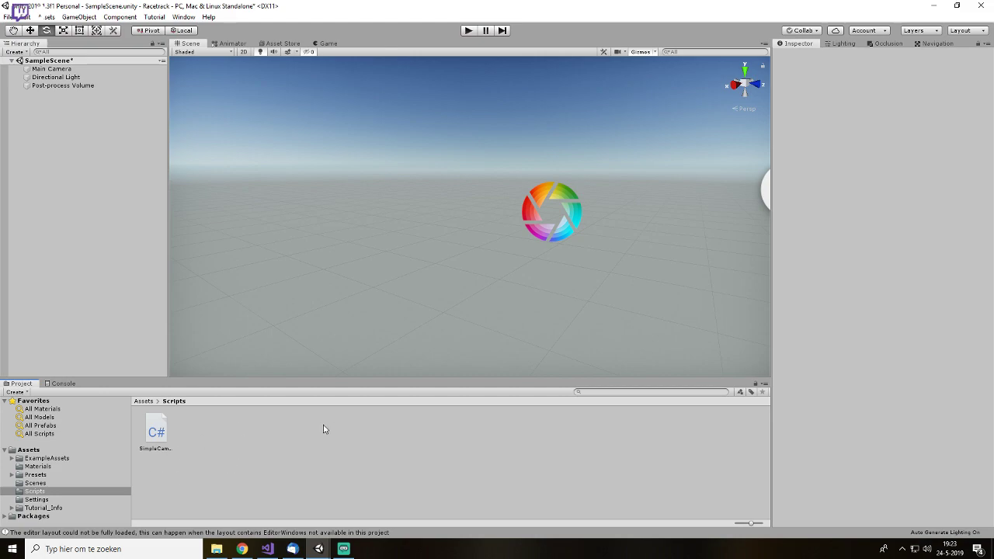
{"action": "scroll", "coordinate": [408, 261], "scroll_direction": "down", "scroll_amount": 5}
{"action": "scroll", "coordinate": [433, 266], "scroll_direction": "down", "scroll_amount": 3}
{"action": "scroll", "coordinate": [433, 265], "scroll_direction": "up", "scroll_amount": 6}
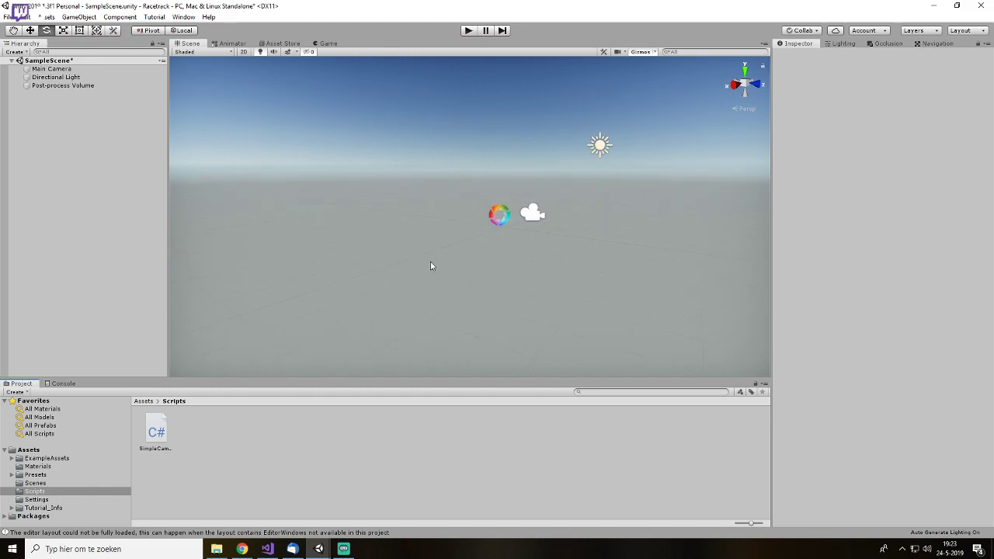
{"action": "middle_click_drag", "start_coordinate": [432, 265], "coordinate": [400, 275]}
{"action": "scroll", "coordinate": [443, 253], "scroll_direction": "up", "scroll_amount": 3}
- Run the scene in play mode, look at the Scene view while it plays, and stop it
{"action": "left_click", "coordinate": [469, 31]}
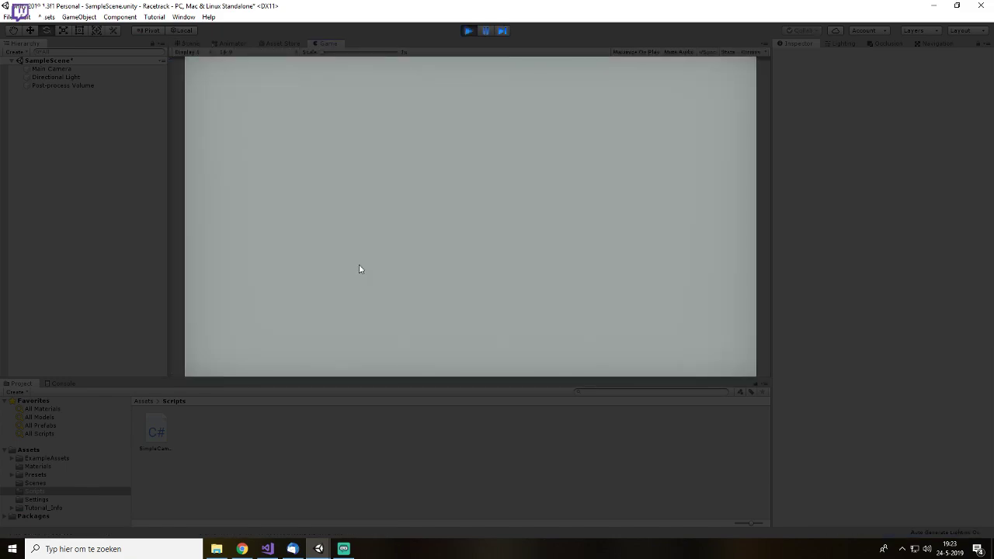
{"action": "left_click", "coordinate": [193, 40]}
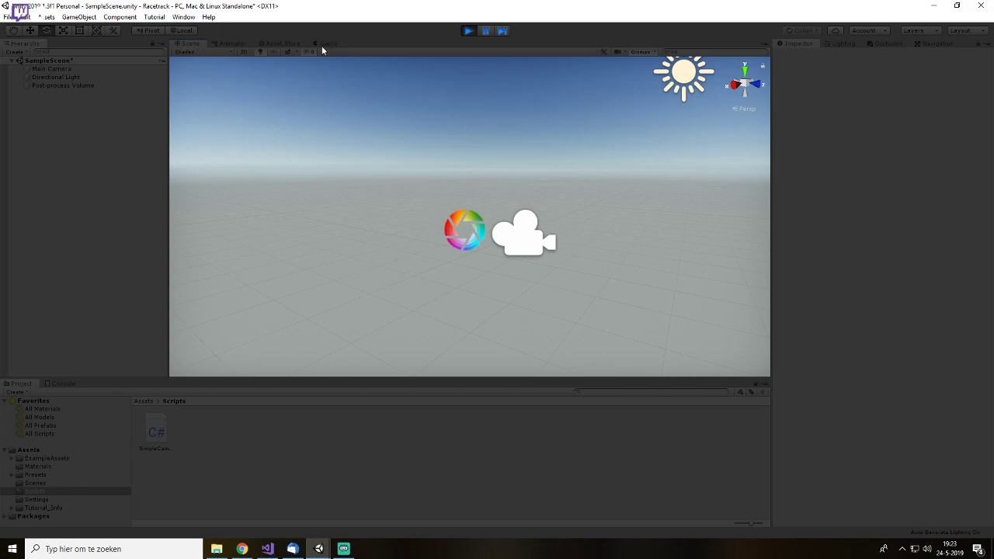
{"action": "left_click", "coordinate": [469, 30]}
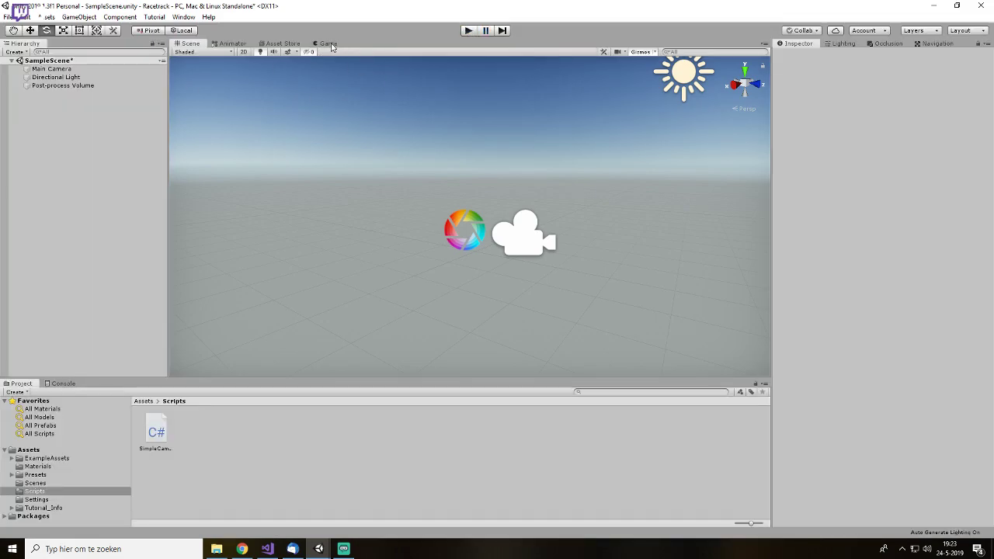
- Test-run the game with Maximize On Play enabled, stop it, and return to the Scene view
{"action": "left_click", "coordinate": [330, 43]}
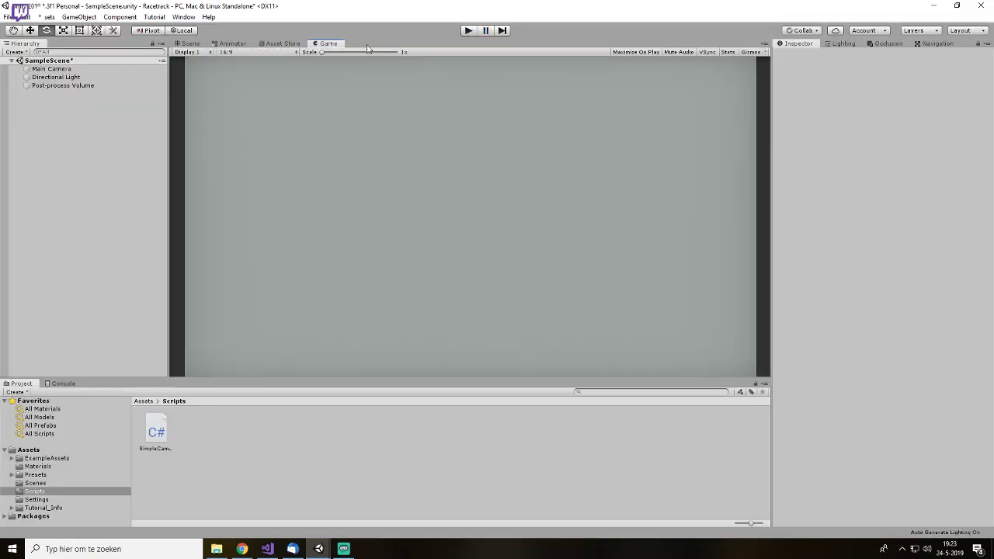
{"action": "left_click", "coordinate": [634, 52]}
{"action": "left_click", "coordinate": [465, 30]}
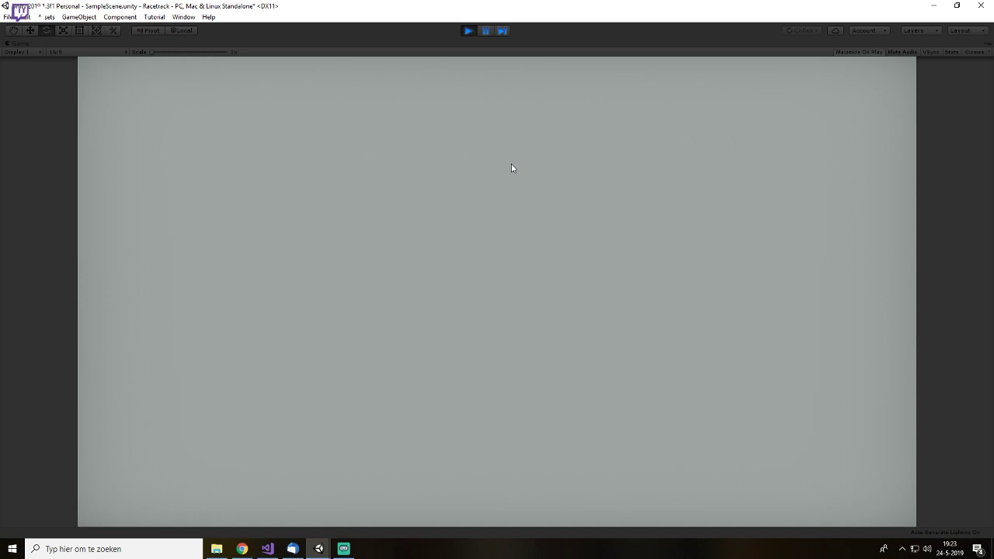
{"action": "key", "text": "ctrl+p"}
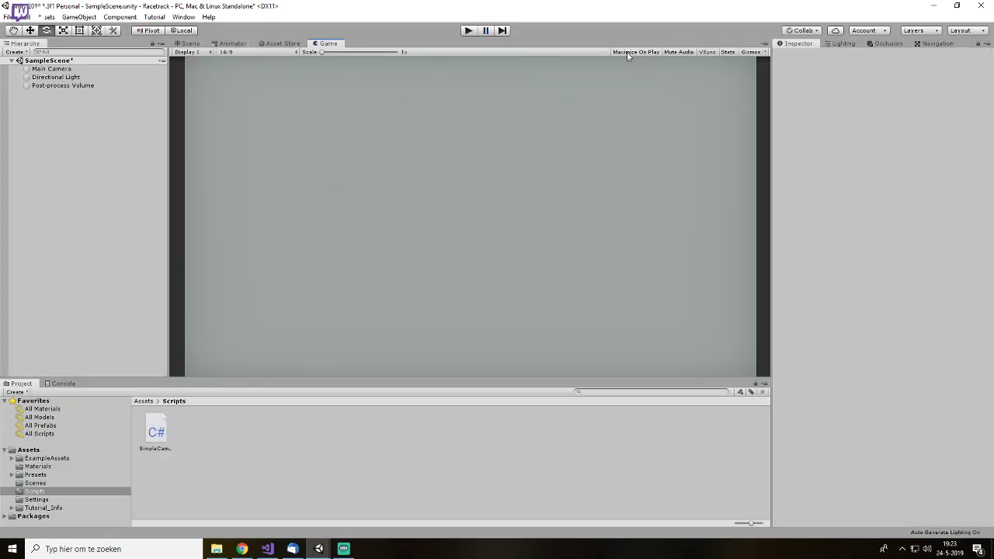
{"action": "left_click", "coordinate": [190, 44]}
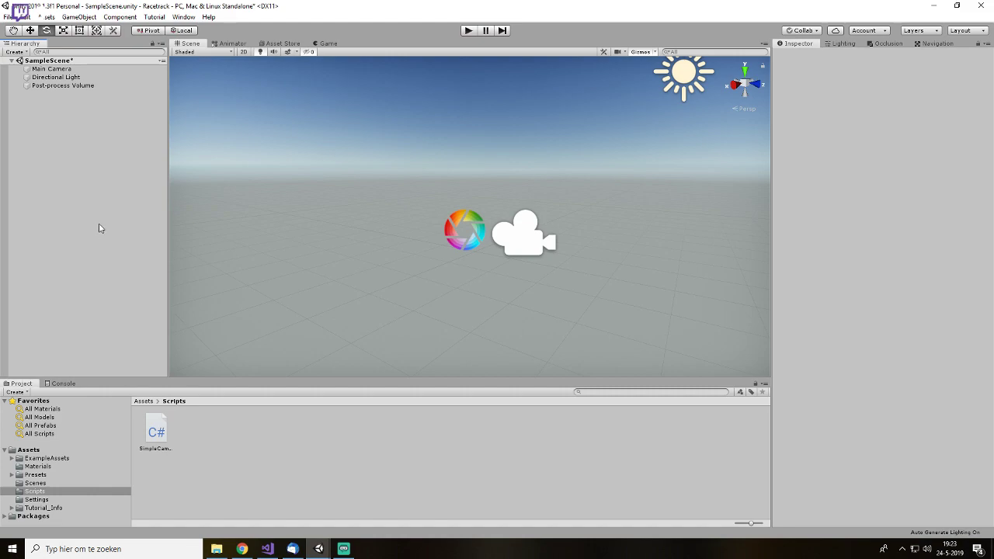
- Add a Terrain 3D object to the scene and frame it in the Scene view
{"action": "left_click", "coordinate": [76, 17]}
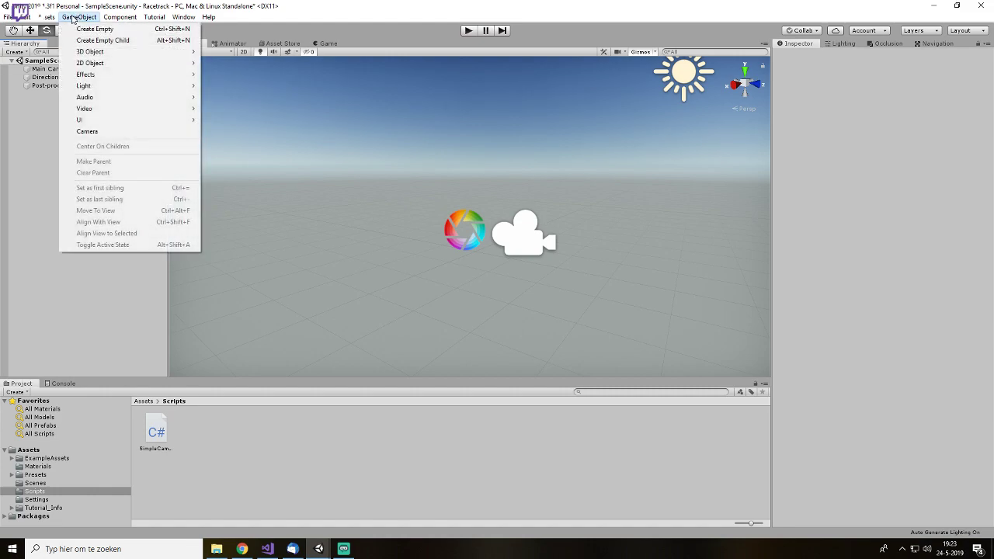
{"action": "mouse_move", "coordinate": [92, 55]}
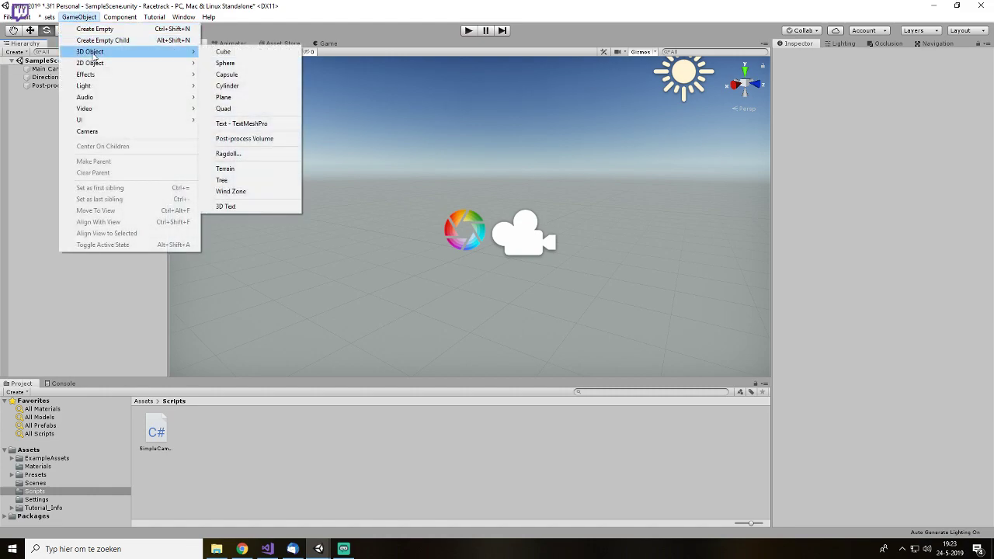
{"action": "left_click", "coordinate": [227, 169]}
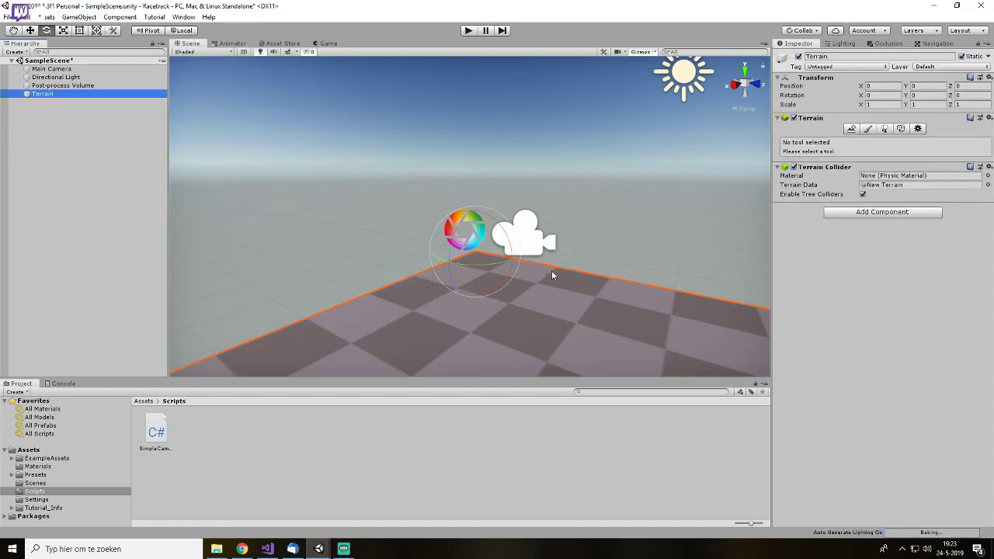
{"action": "key", "text": "f"}
{"action": "scroll", "coordinate": [536, 258], "scroll_direction": "up", "scroll_amount": 10}
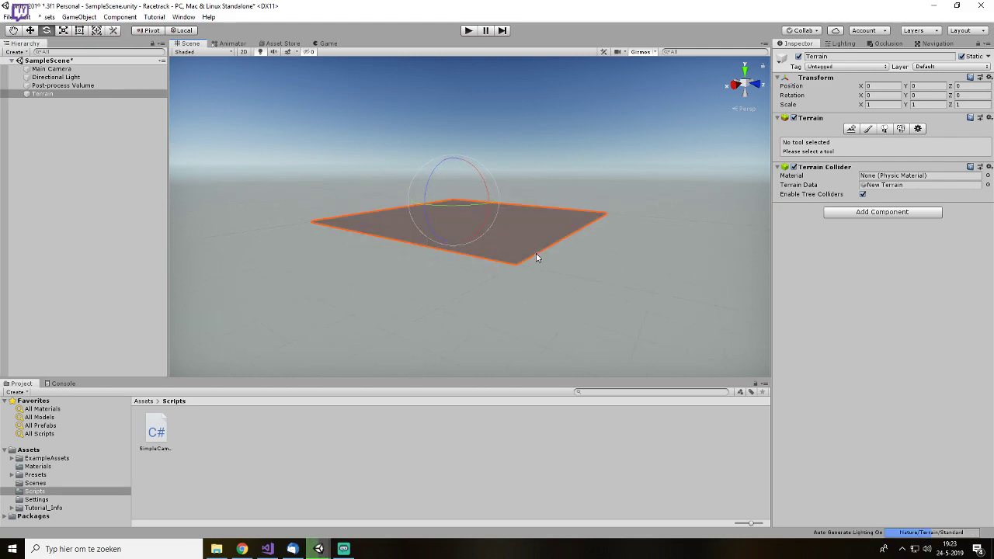
- Examine the new terrain's checkered surface from above, both close up and from far away
{"action": "scroll", "coordinate": [537, 258], "scroll_direction": "up", "scroll_amount": 3}
{"action": "left_click_drag", "start_coordinate": [365, 174], "coordinate": [459, 253], "text": "alt"}
{"action": "scroll", "coordinate": [459, 252], "scroll_direction": "up", "scroll_amount": 4}
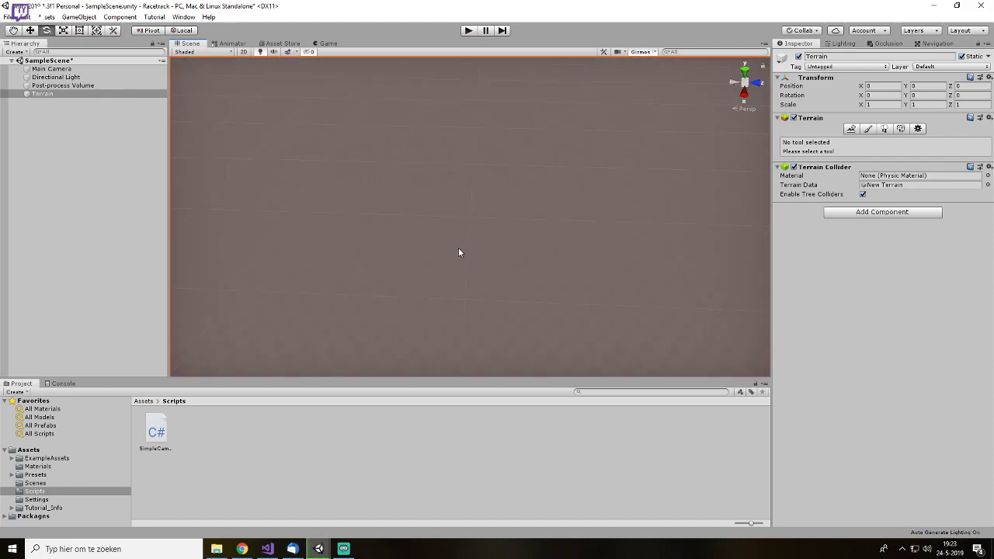
{"action": "scroll", "coordinate": [459, 249], "scroll_direction": "up", "scroll_amount": 10}
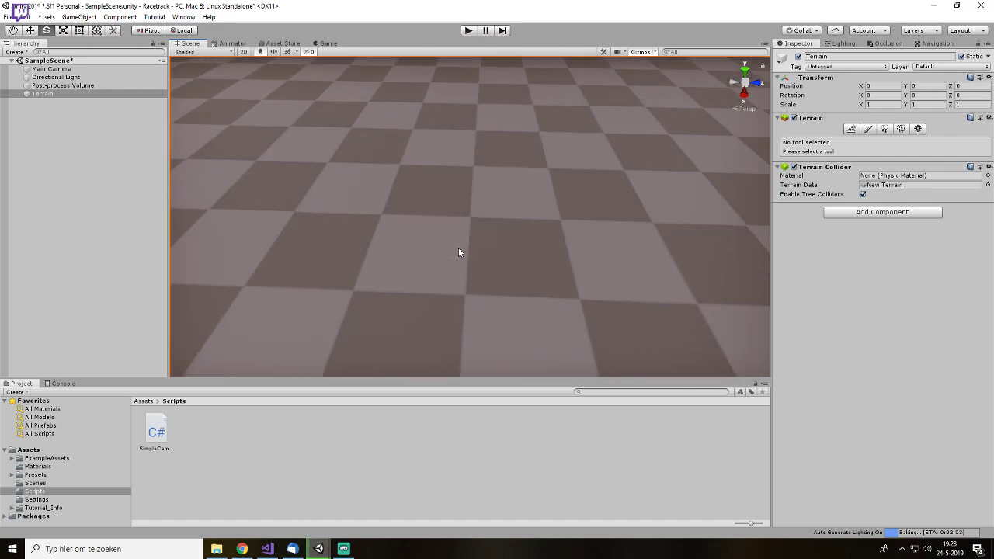
{"action": "scroll", "coordinate": [475, 271], "scroll_direction": "up", "scroll_amount": 5}
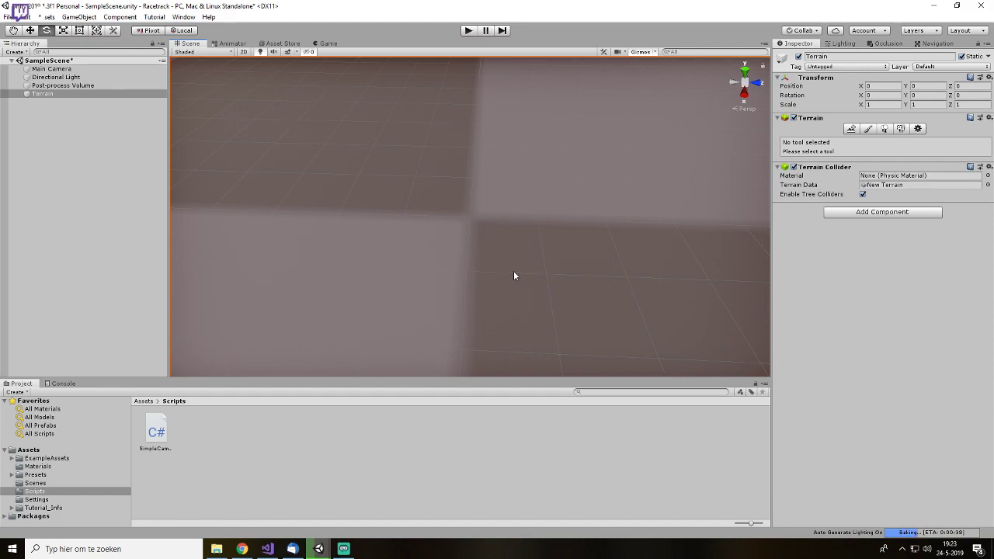
{"action": "scroll", "coordinate": [531, 279], "scroll_direction": "down", "scroll_amount": 12}
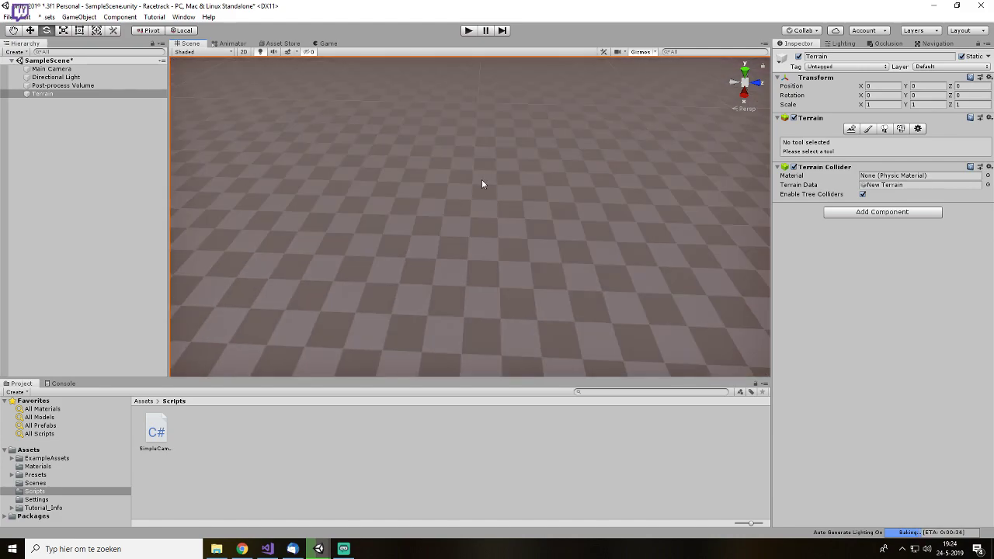
{"action": "scroll", "coordinate": [482, 188], "scroll_direction": "down", "scroll_amount": 5}
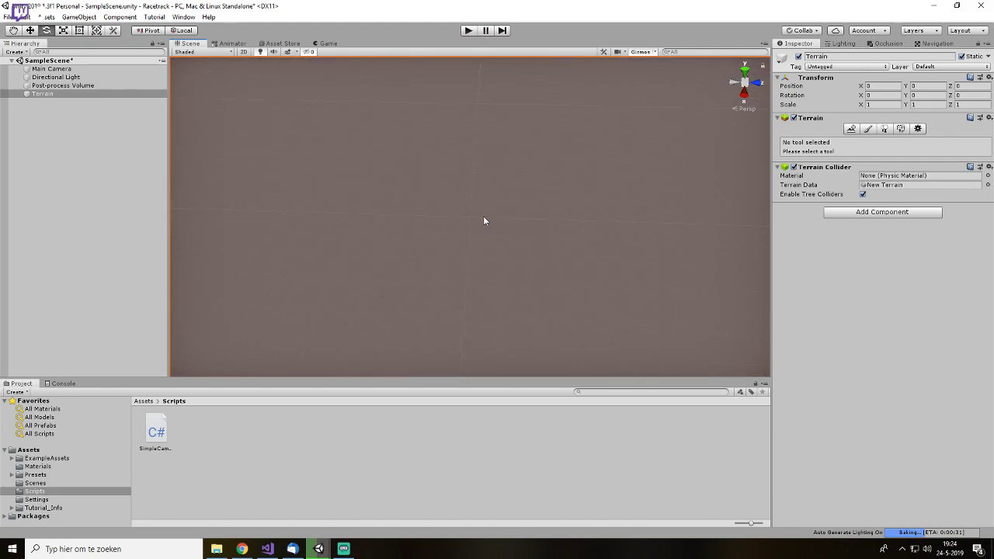
{"action": "scroll", "coordinate": [478, 218], "scroll_direction": "up", "scroll_amount": 15}
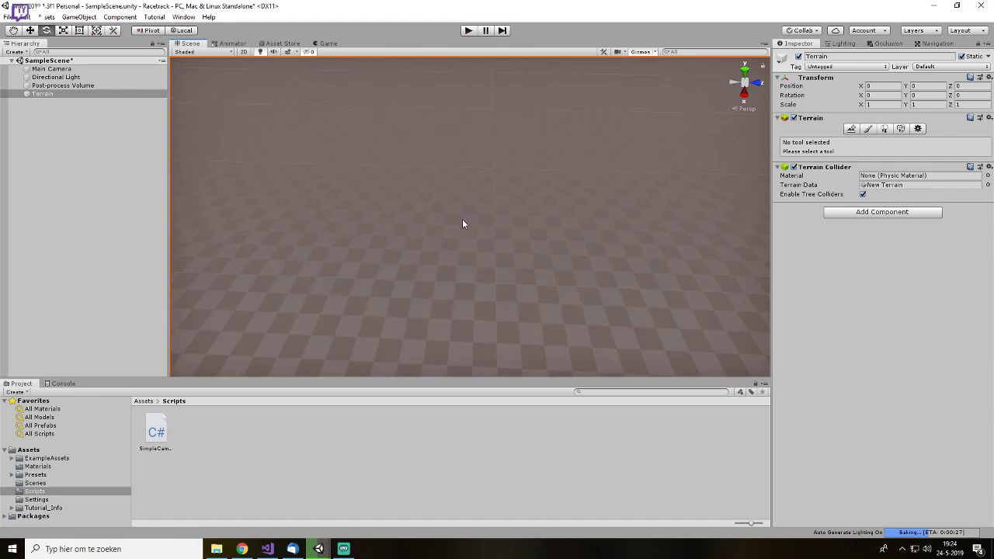
{"action": "scroll", "coordinate": [455, 227], "scroll_direction": "up", "scroll_amount": 5}
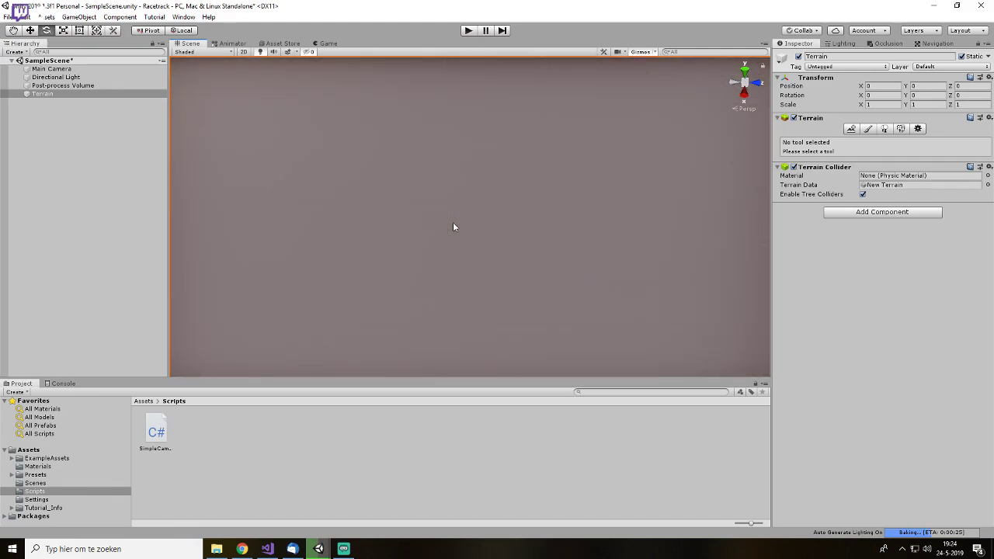
{"action": "scroll", "coordinate": [478, 170], "scroll_direction": "down", "scroll_amount": 5}
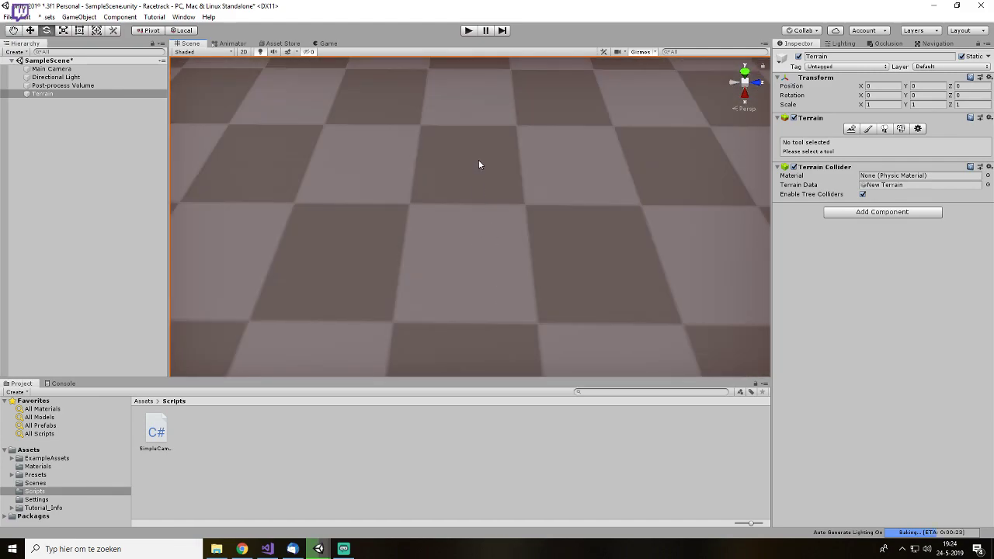
{"action": "scroll", "coordinate": [480, 188], "scroll_direction": "up", "scroll_amount": 5}
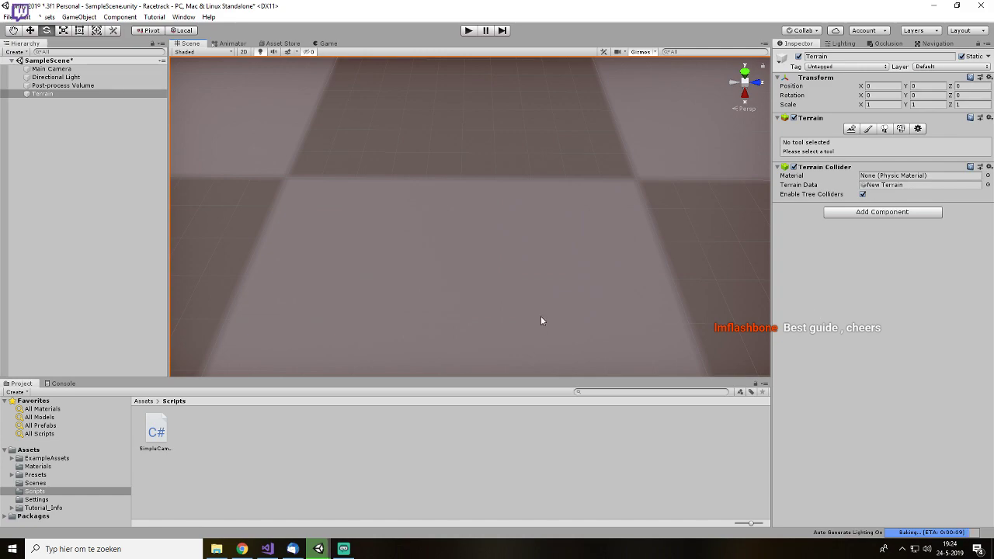
{"action": "scroll", "coordinate": [571, 247], "scroll_direction": "down", "scroll_amount": 10}
{"action": "scroll", "coordinate": [521, 233], "scroll_direction": "up", "scroll_amount": 3}
{"action": "scroll", "coordinate": [520, 232], "scroll_direction": "up", "scroll_amount": 8}
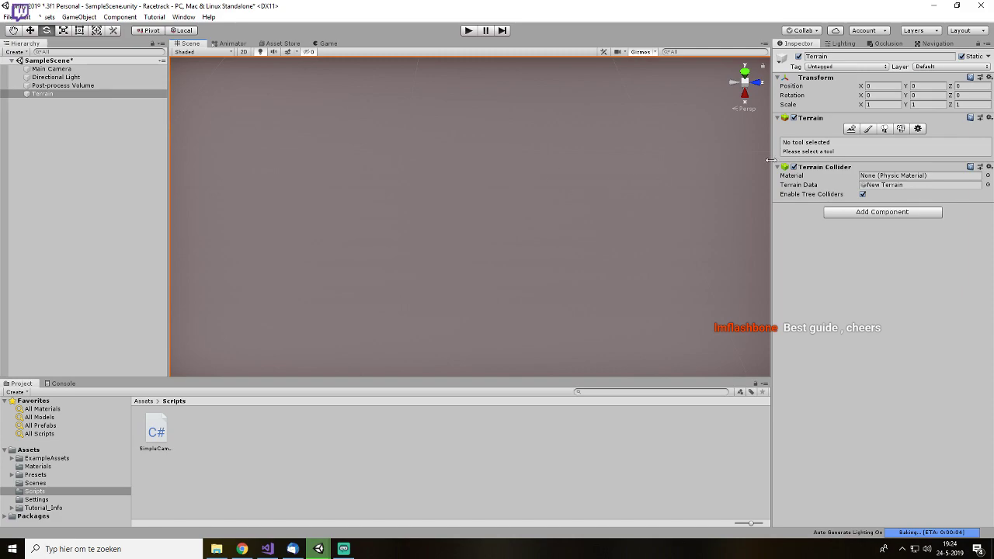
- Turn off Auto Generate in the scene's lighting settings
{"action": "left_click", "coordinate": [844, 44]}
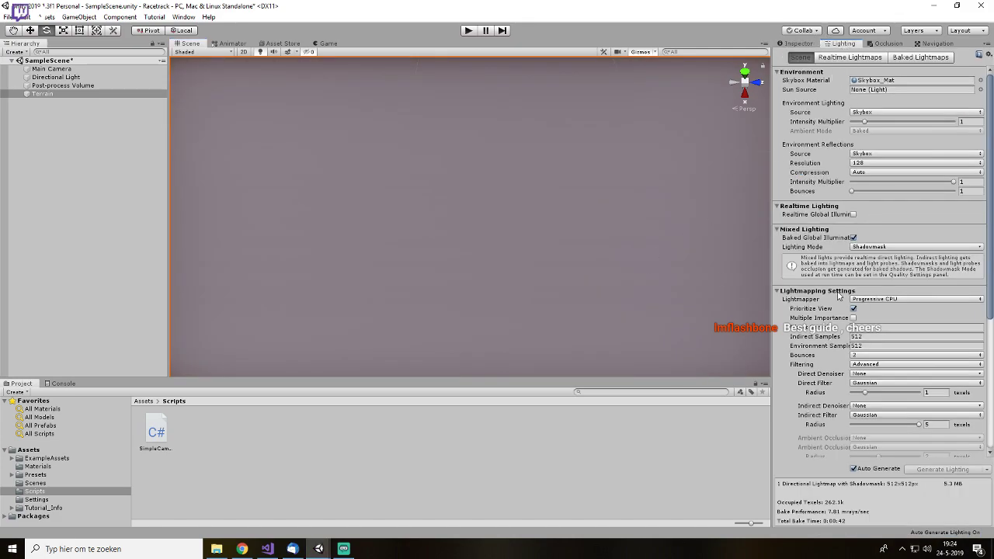
{"action": "scroll", "coordinate": [840, 298], "scroll_direction": "down", "scroll_amount": 5}
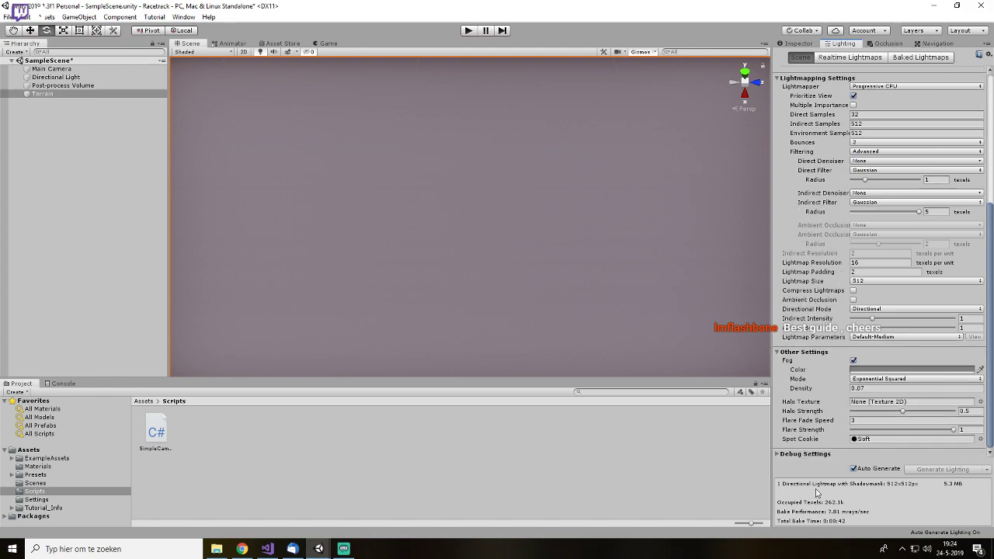
{"action": "left_click", "coordinate": [854, 469]}
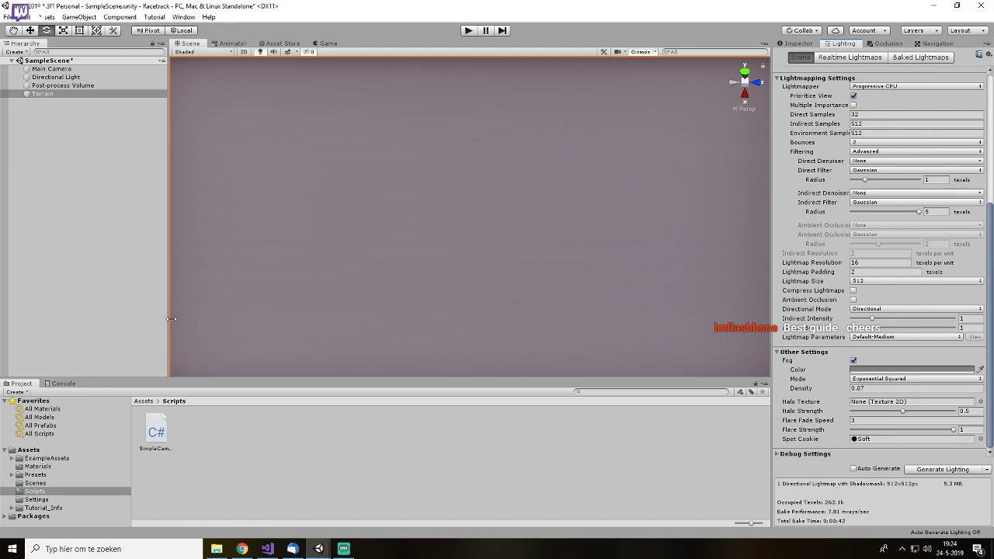
{"action": "scroll", "coordinate": [857, 176], "scroll_direction": "up", "scroll_amount": 5}
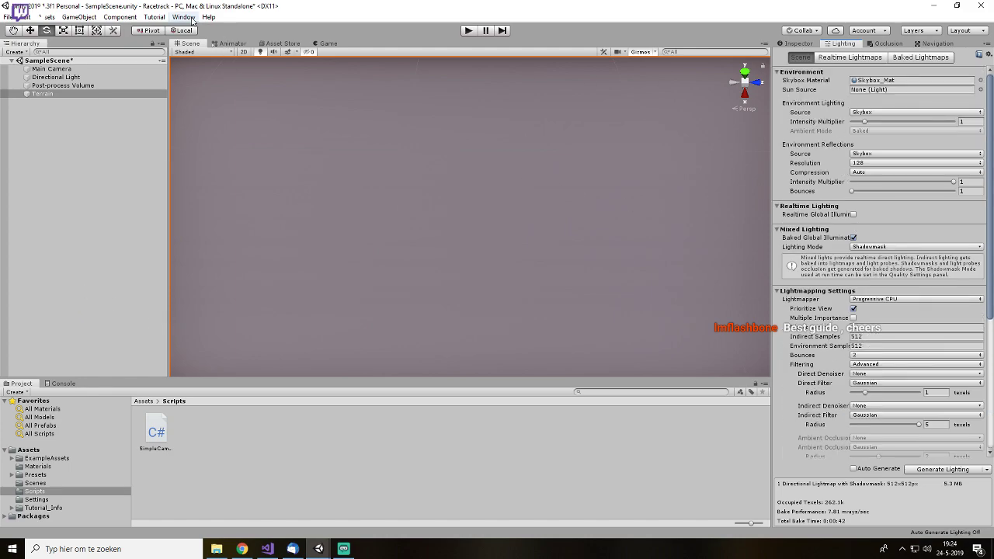
- Open the Lighting Settings window, then return to the terrain's Inspector
{"action": "left_click", "coordinate": [187, 17]}
{"action": "mouse_move", "coordinate": [233, 123]}
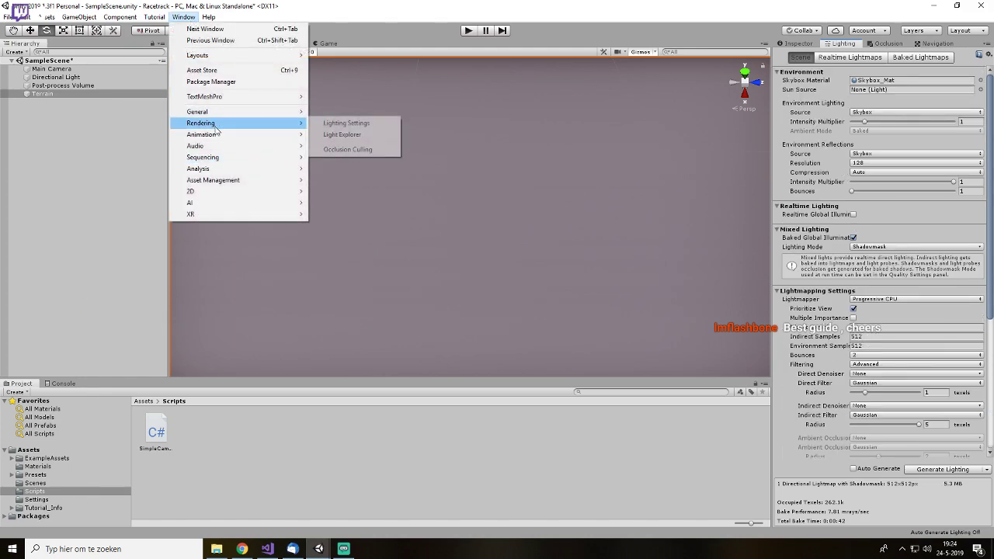
{"action": "left_click", "coordinate": [363, 124]}
{"action": "left_click", "coordinate": [800, 44]}
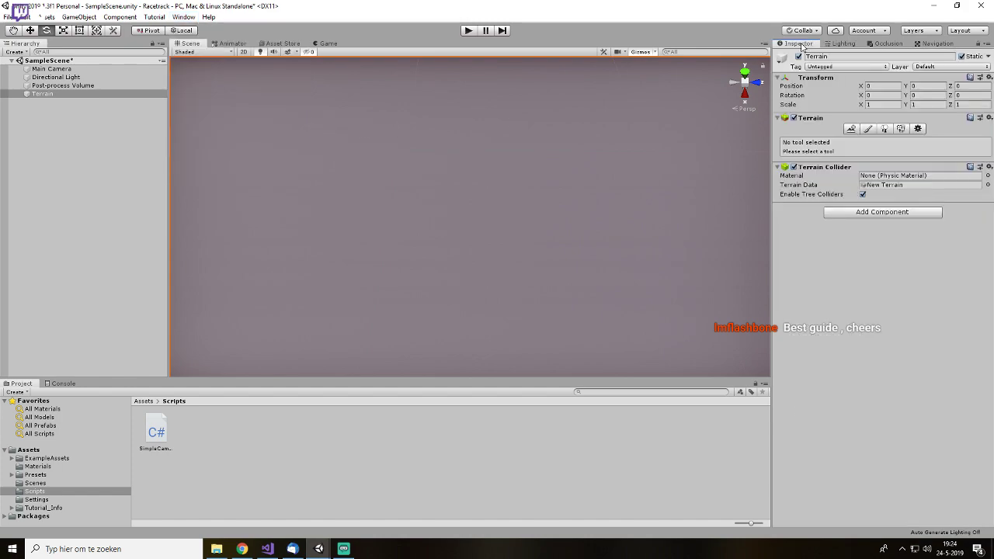
- Examine the terrain's checkered surface up close and toward the horizon, both deselected and selected
{"action": "left_click", "coordinate": [33, 312]}
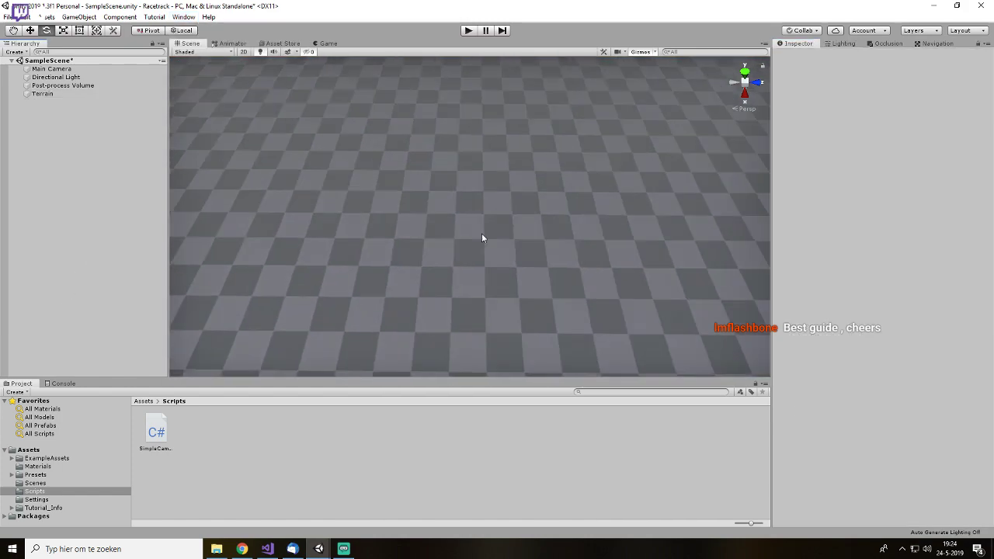
{"action": "right_click_drag", "start_coordinate": [497, 242], "coordinate": [431, 209]}
{"action": "middle_click_drag", "start_coordinate": [432, 208], "coordinate": [500, 189]}
{"action": "scroll", "coordinate": [499, 194], "scroll_direction": "up", "scroll_amount": 4}
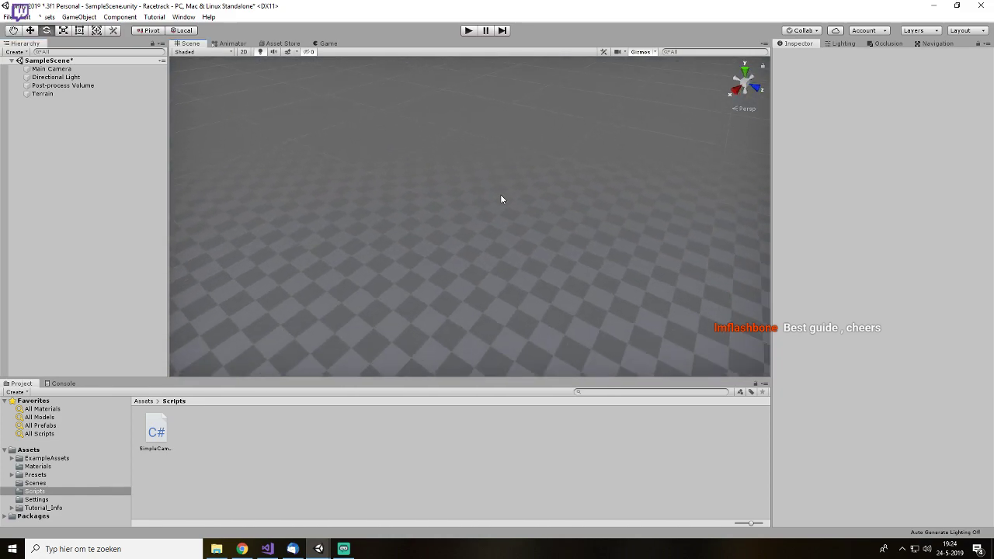
{"action": "scroll", "coordinate": [500, 206], "scroll_direction": "up", "scroll_amount": 10}
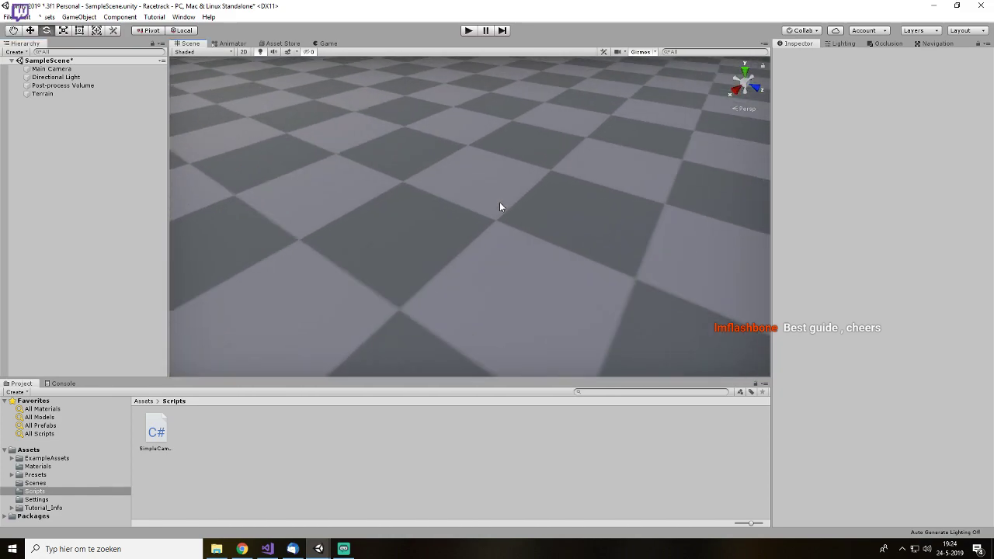
{"action": "left_click", "coordinate": [432, 233]}
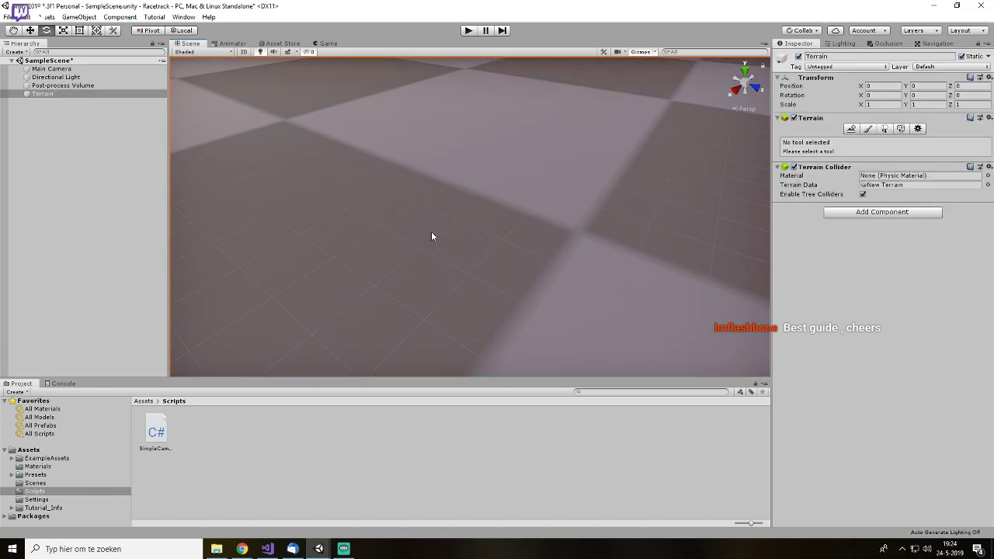
{"action": "scroll", "coordinate": [533, 222], "scroll_direction": "down", "scroll_amount": 10}
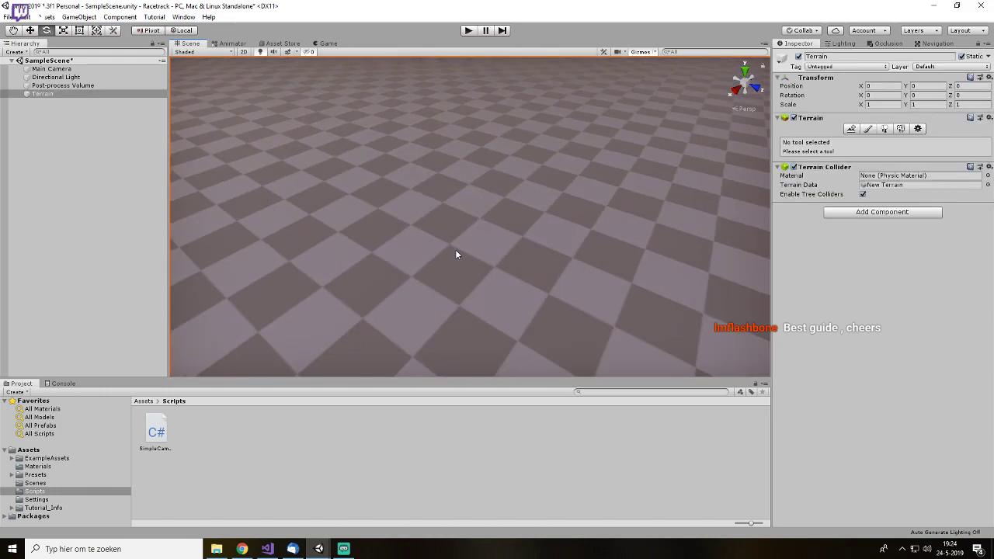
{"action": "scroll", "coordinate": [455, 249], "scroll_direction": "up", "scroll_amount": 5}
{"action": "right_click_drag", "start_coordinate": [455, 250], "coordinate": [398, 210]}
{"action": "scroll", "coordinate": [436, 154], "scroll_direction": "down", "scroll_amount": 5}
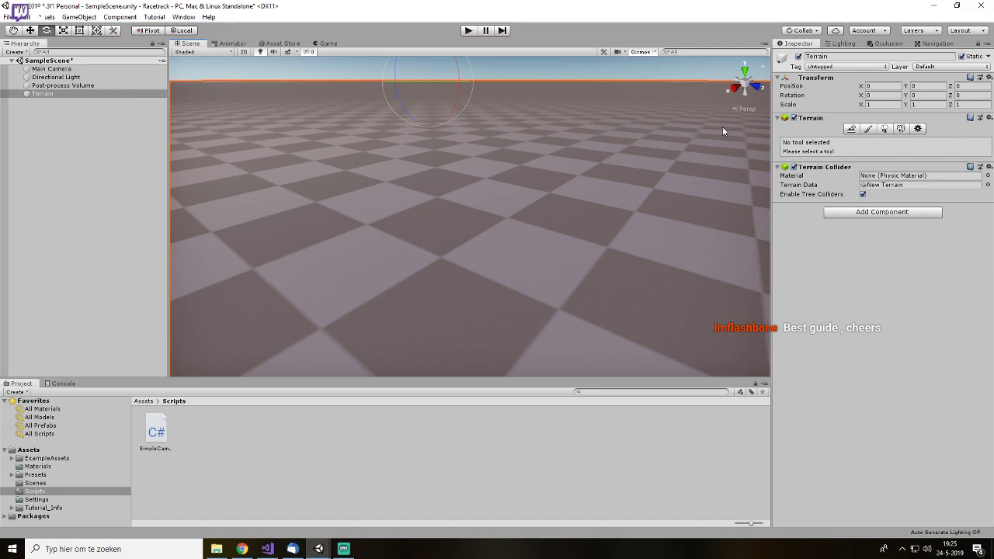
- Activate the Create Neighbor Terrains tool and examine the neighbor outlines around the terrain's edges
{"action": "left_click", "coordinate": [851, 128]}
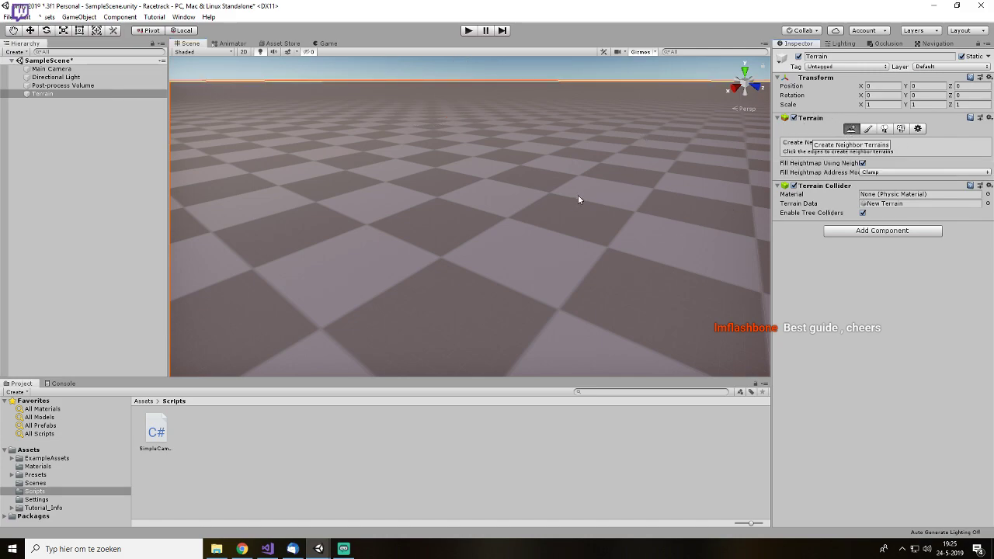
{"action": "scroll", "coordinate": [575, 198], "scroll_direction": "down", "scroll_amount": 3}
{"action": "scroll", "coordinate": [571, 200], "scroll_direction": "down", "scroll_amount": 10}
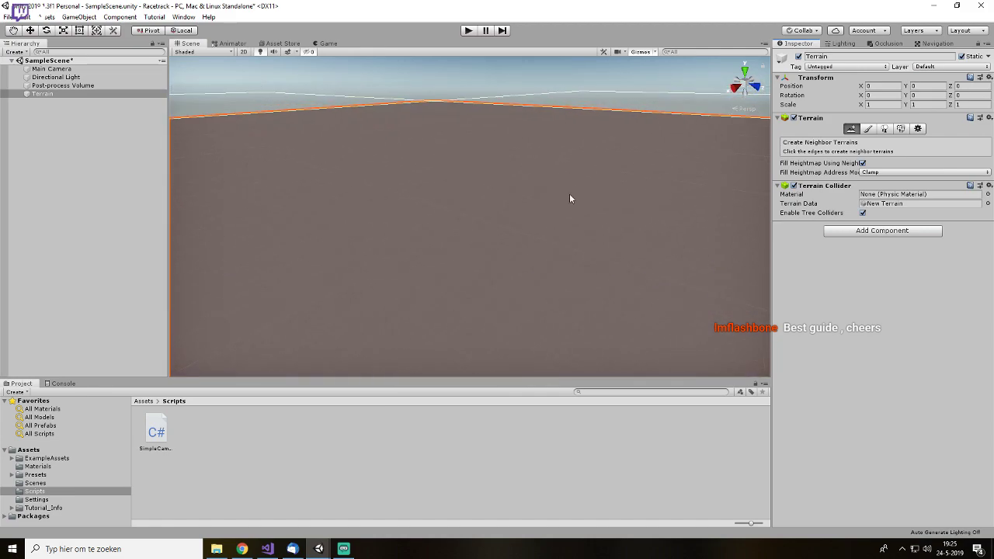
{"action": "scroll", "coordinate": [570, 199], "scroll_direction": "down", "scroll_amount": 10}
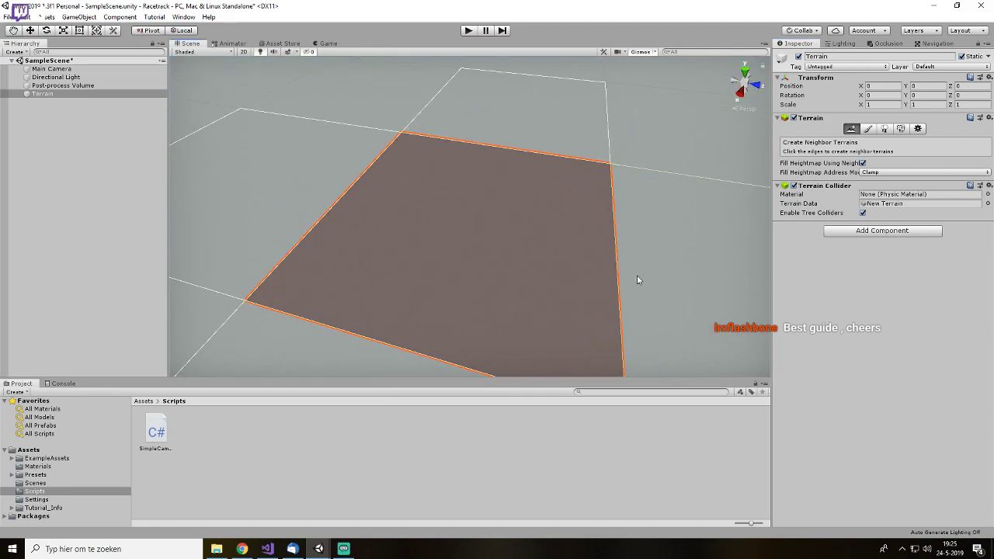
{"action": "scroll", "coordinate": [614, 248], "scroll_direction": "up", "scroll_amount": 5}
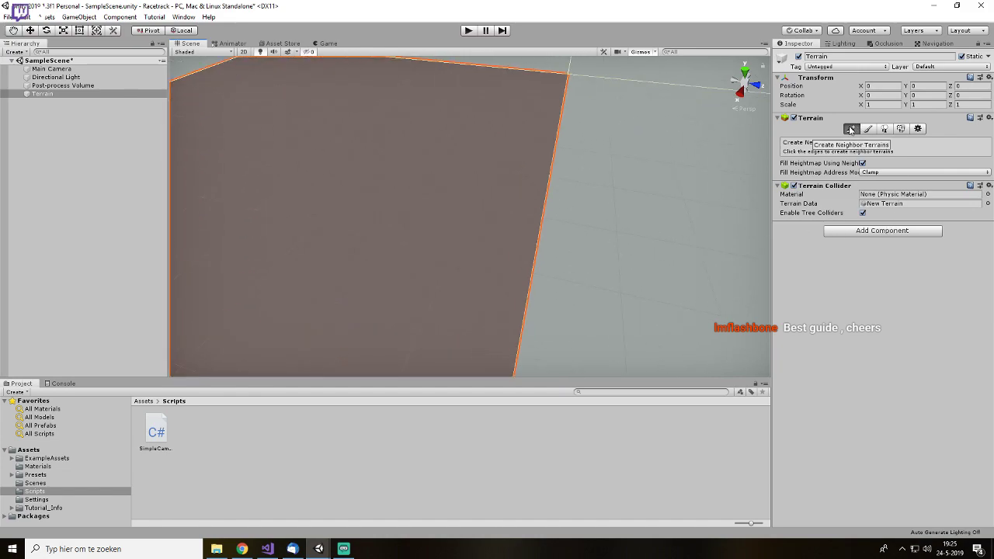
{"action": "scroll", "coordinate": [617, 207], "scroll_direction": "up", "scroll_amount": 3}
{"action": "middle_click_drag", "start_coordinate": [626, 206], "coordinate": [621, 232]}
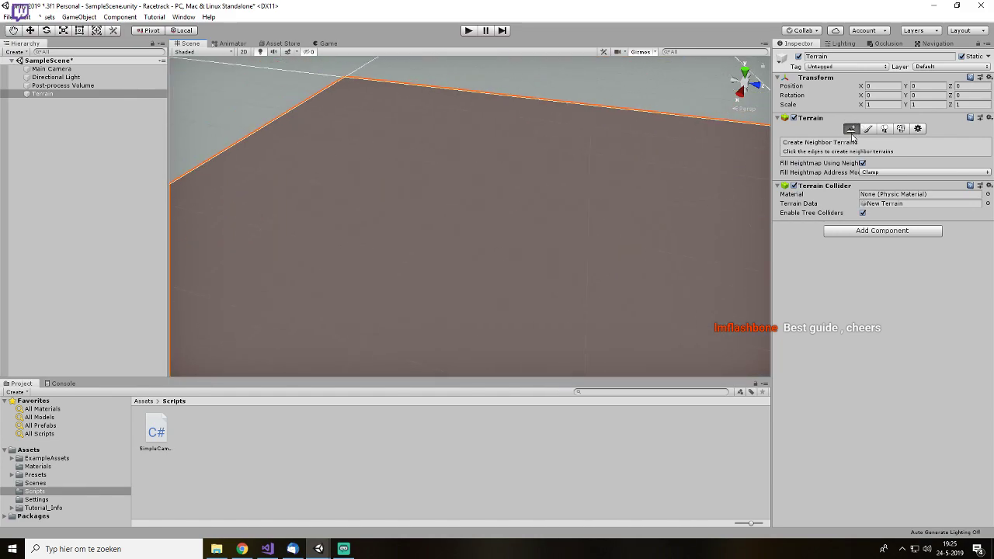
{"action": "scroll", "coordinate": [527, 230], "scroll_direction": "up", "scroll_amount": 2}
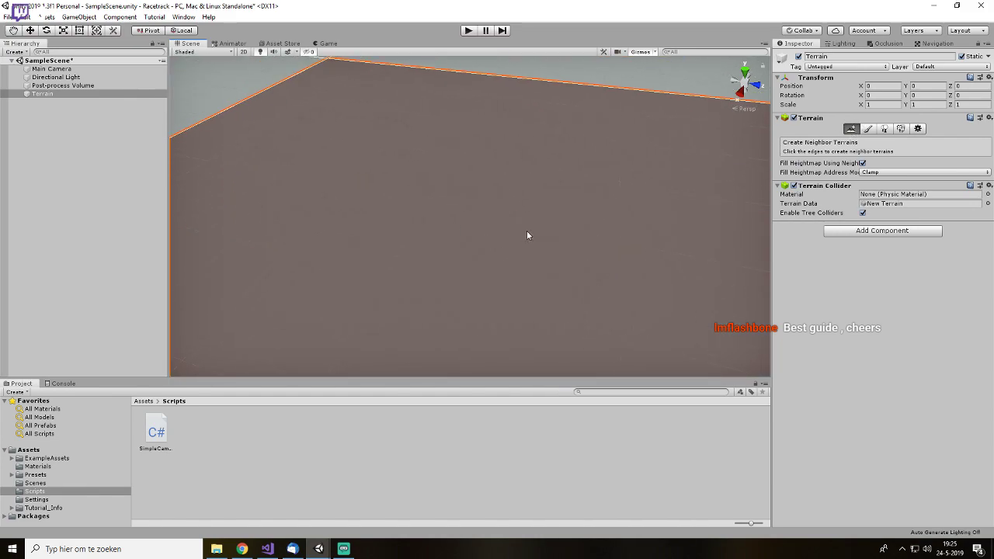
- Raise a tall jagged mountain on the terrain using Raise or Lower Terrain with builtin_brush_6, size 25 and opacity 79.9
{"action": "left_click", "coordinate": [868, 128]}
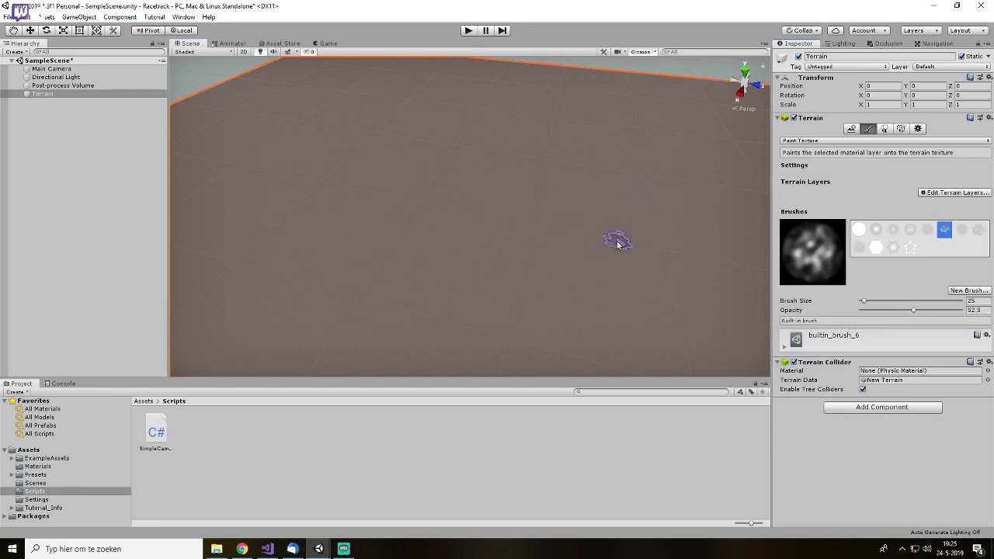
{"action": "scroll", "coordinate": [617, 243], "scroll_direction": "up", "scroll_amount": 1}
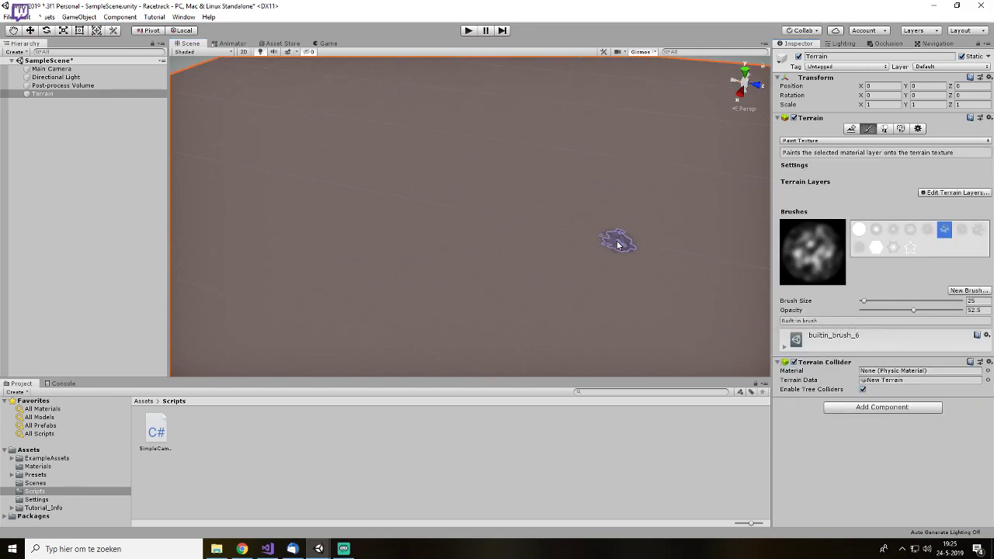
{"action": "left_click", "coordinate": [813, 142]}
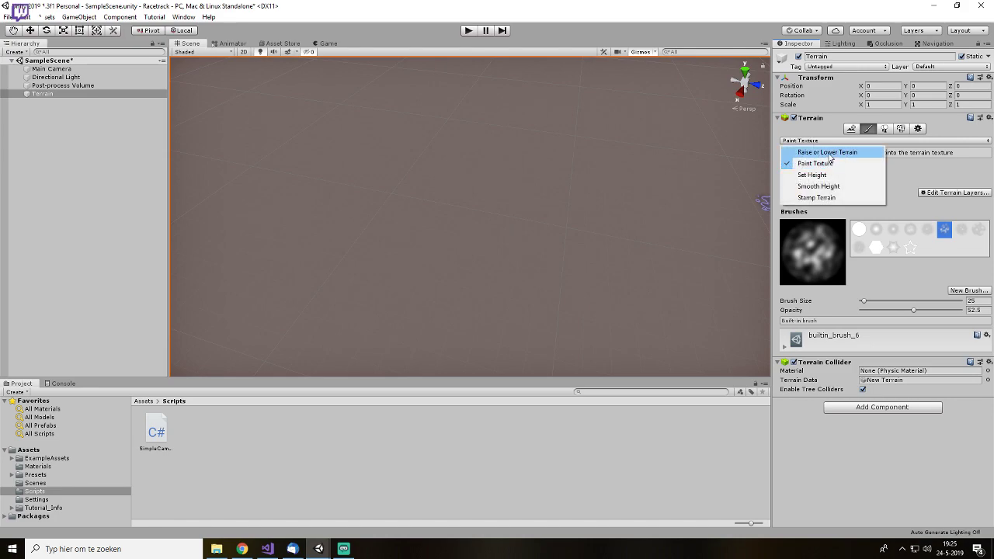
{"action": "left_click", "coordinate": [828, 153]}
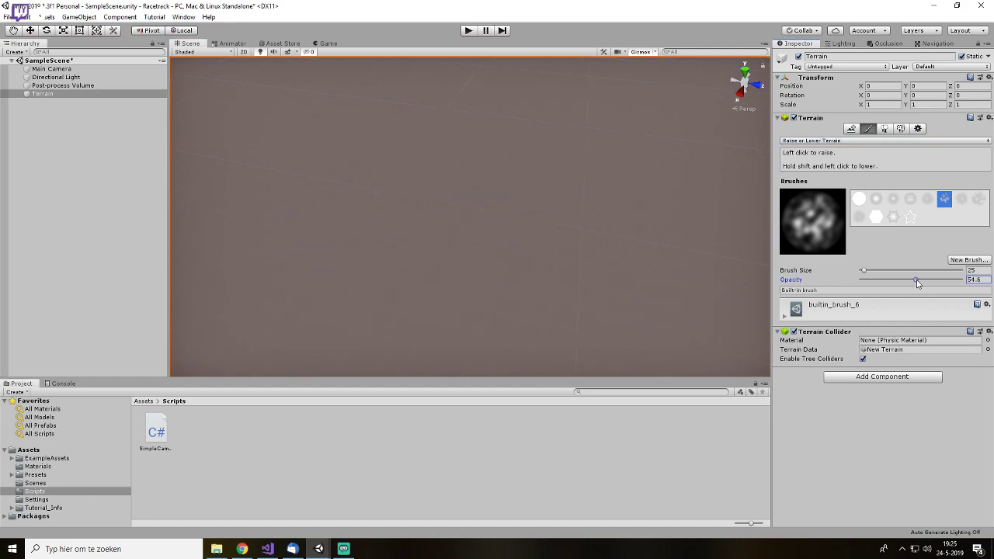
{"action": "mouse_move", "coordinate": [542, 251]}
{"action": "left_mouse_down"}
{"action": "mouse_move", "coordinate": [506, 259]}
{"action": "mouse_move", "coordinate": [611, 233]}
{"action": "mouse_move", "coordinate": [529, 274]}
{"action": "mouse_move", "coordinate": [374, 220]}
{"action": "mouse_move", "coordinate": [553, 239]}
{"action": "mouse_move", "coordinate": [601, 266]}
{"action": "mouse_move", "coordinate": [458, 155]}
{"action": "mouse_move", "coordinate": [586, 276]}
{"action": "mouse_move", "coordinate": [706, 257]}
{"action": "mouse_move", "coordinate": [788, 167]}
{"action": "mouse_move", "coordinate": [939, 141]}
{"action": "mouse_move", "coordinate": [13, 150]}
{"action": "mouse_move", "coordinate": [732, 228]}
{"action": "mouse_move", "coordinate": [581, 304]}
{"action": "left_mouse_up"}
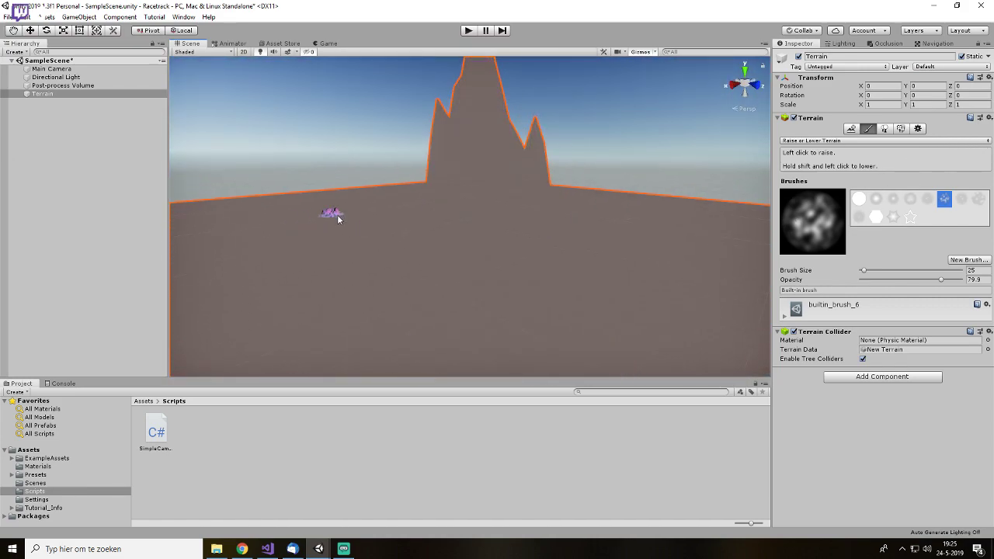
- Deselect the terrain and turn off Fog in the scene's lighting settings
{"action": "left_click", "coordinate": [37, 212]}
{"action": "left_click", "coordinate": [846, 45]}
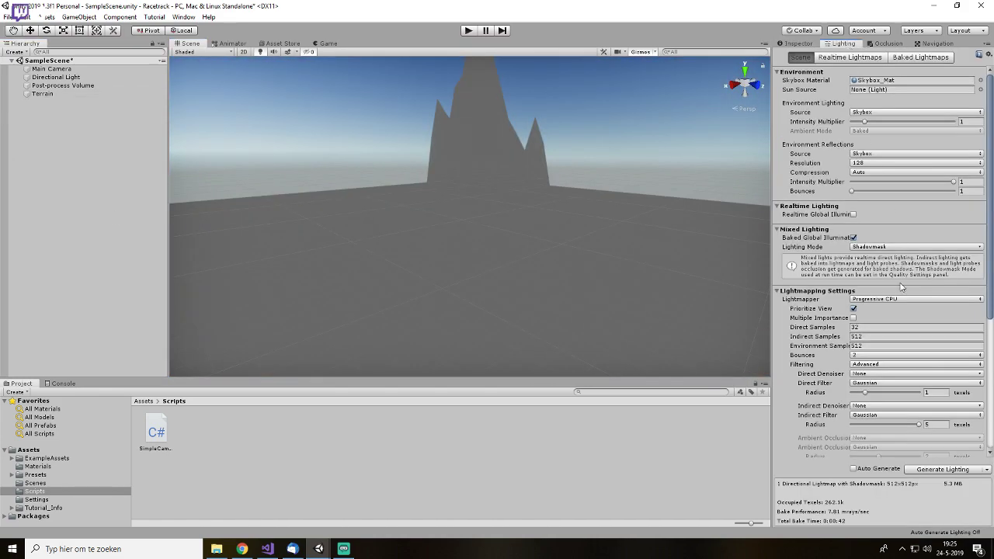
{"action": "scroll", "coordinate": [864, 302], "scroll_direction": "down", "scroll_amount": 5}
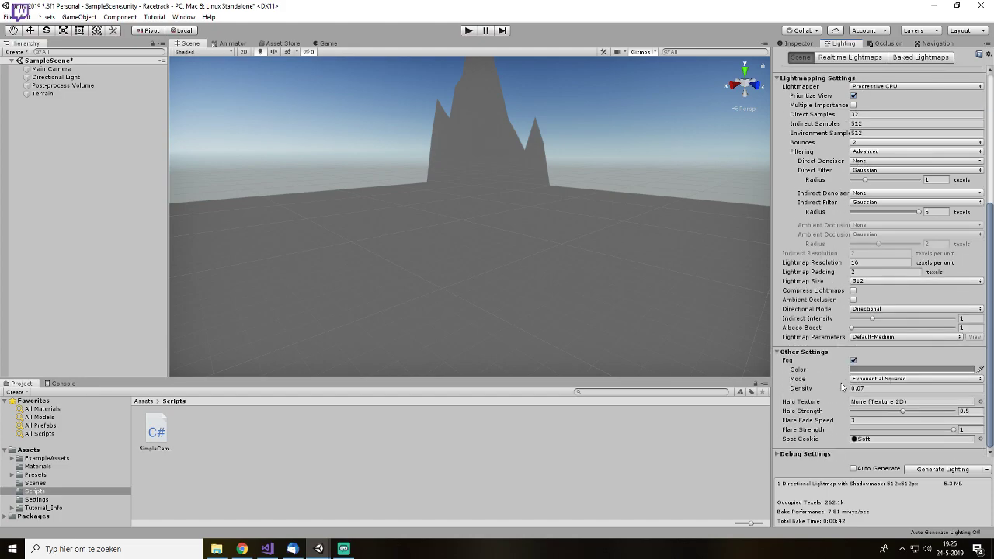
{"action": "left_click", "coordinate": [853, 360]}
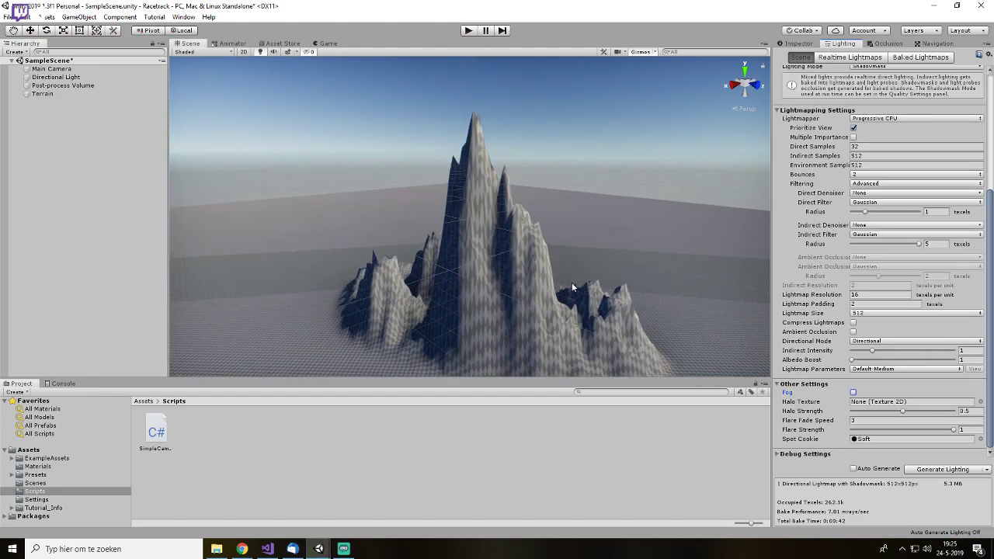
- Inspect the raised mountain from several angles and toggle Fog on and back off to compare
{"action": "right_click_drag", "start_coordinate": [576, 320], "coordinate": [511, 274]}
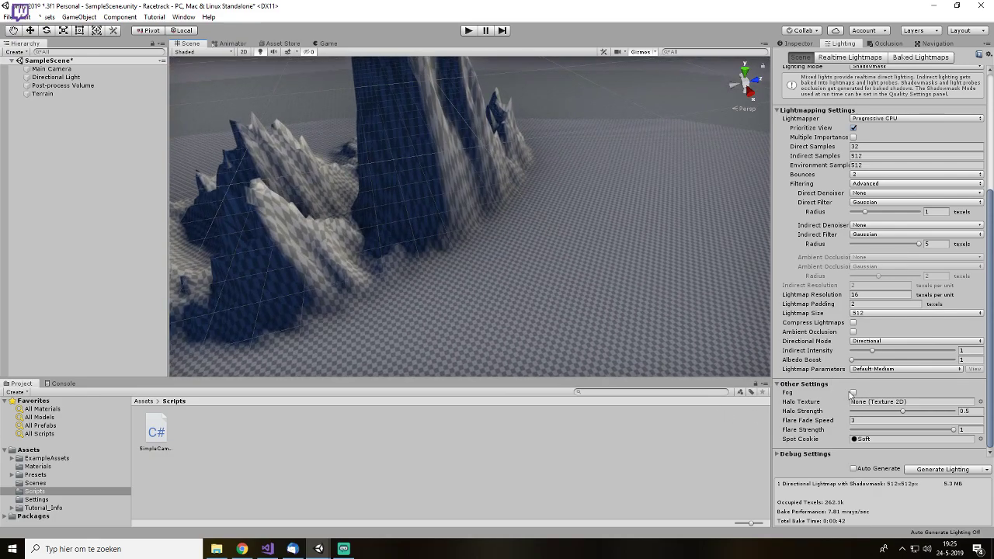
{"action": "left_click_drag", "start_coordinate": [526, 284], "coordinate": [544, 214], "text": "alt"}
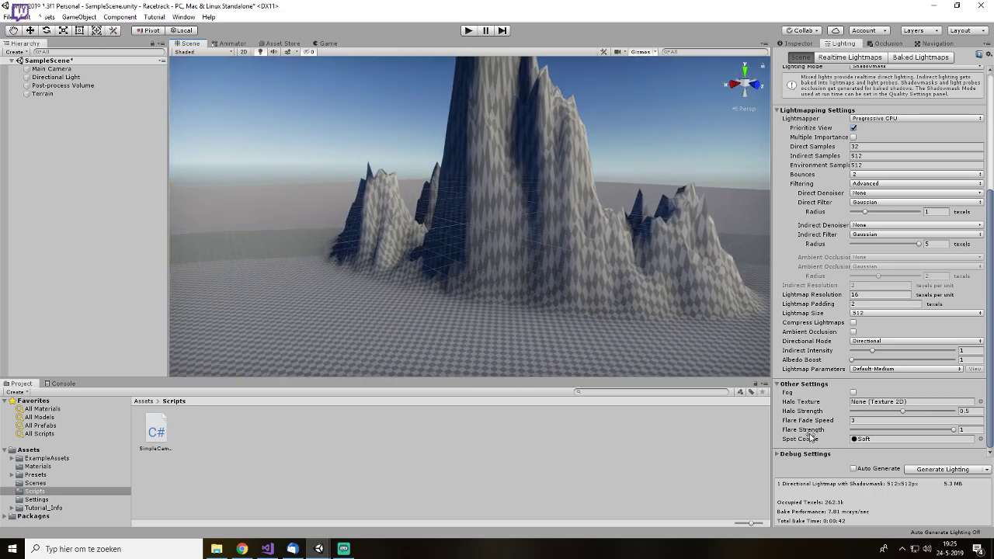
{"action": "left_click", "coordinate": [853, 393]}
{"action": "left_click", "coordinate": [853, 393]}
{"action": "mouse_move", "coordinate": [535, 289]}
{"action": "left_mouse_down", "text": "alt"}
{"action": "mouse_move", "coordinate": [517, 282]}
{"action": "mouse_move", "coordinate": [515, 305]}
{"action": "mouse_move", "coordinate": [623, 290]}
{"action": "left_mouse_up", "text": "alt"}
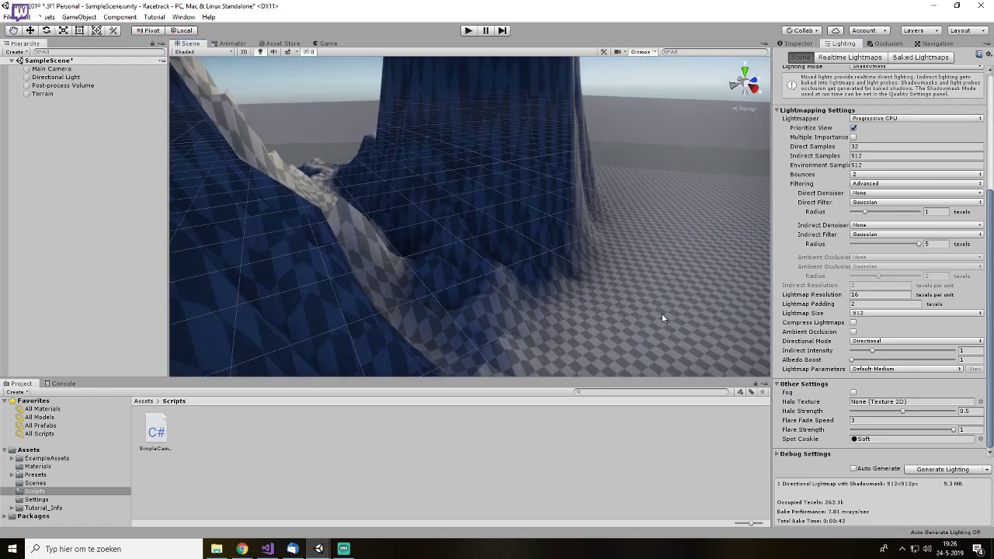
- Select the terrain and raise a group of jagged peaks beside the tall mountain with the same brush
{"action": "left_click", "coordinate": [798, 43]}
{"action": "scroll", "coordinate": [597, 268], "scroll_direction": "down", "scroll_amount": 3}
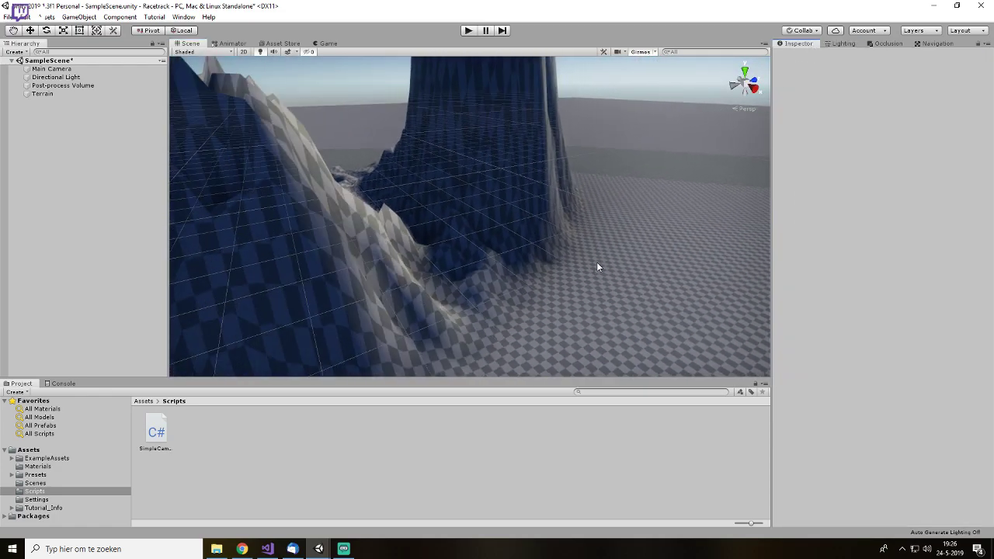
{"action": "double_click", "coordinate": [44, 94]}
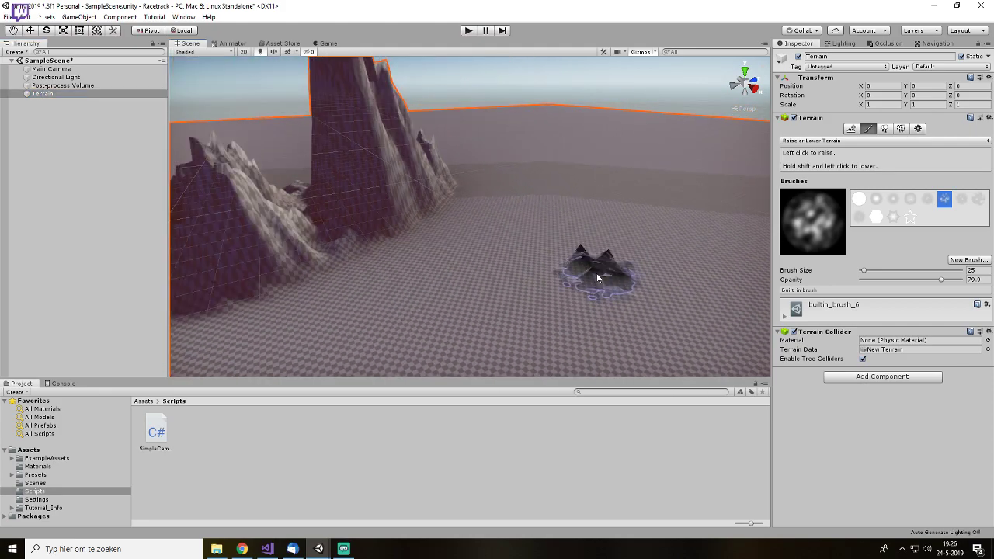
{"action": "left_click_drag", "start_coordinate": [573, 249], "coordinate": [482, 276], "text": "alt"}
{"action": "mouse_move", "coordinate": [414, 232]}
{"action": "left_mouse_down", "text": "alt"}
{"action": "mouse_move", "coordinate": [655, 233]}
{"action": "mouse_move", "coordinate": [649, 228]}
{"action": "left_mouse_up", "text": "alt"}
{"action": "mouse_move", "coordinate": [573, 328]}
{"action": "left_mouse_down"}
{"action": "mouse_move", "coordinate": [627, 315]}
{"action": "mouse_move", "coordinate": [589, 262]}
{"action": "mouse_move", "coordinate": [510, 282]}
{"action": "mouse_move", "coordinate": [490, 238]}
{"action": "left_mouse_up"}
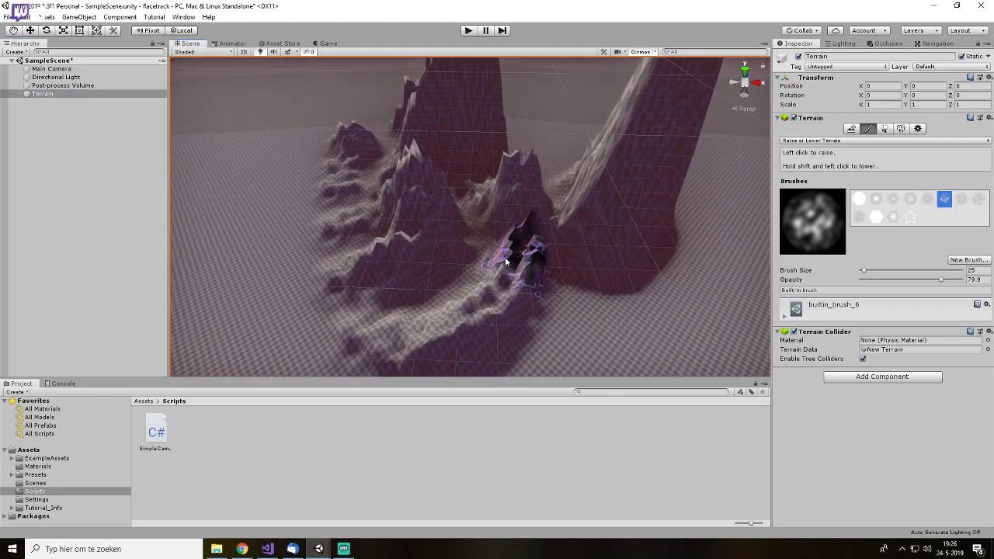
- Lower the raised peaks and mountain back toward the ground with the Raise or Lower Terrain brush
{"action": "mouse_move", "coordinate": [436, 275]}
{"action": "left_mouse_down", "text": "shift"}
{"action": "mouse_move", "coordinate": [592, 298]}
{"action": "mouse_move", "coordinate": [671, 243]}
{"action": "mouse_move", "coordinate": [617, 208]}
{"action": "mouse_move", "coordinate": [602, 213]}
{"action": "mouse_move", "coordinate": [631, 178]}
{"action": "left_mouse_up", "text": "shift"}
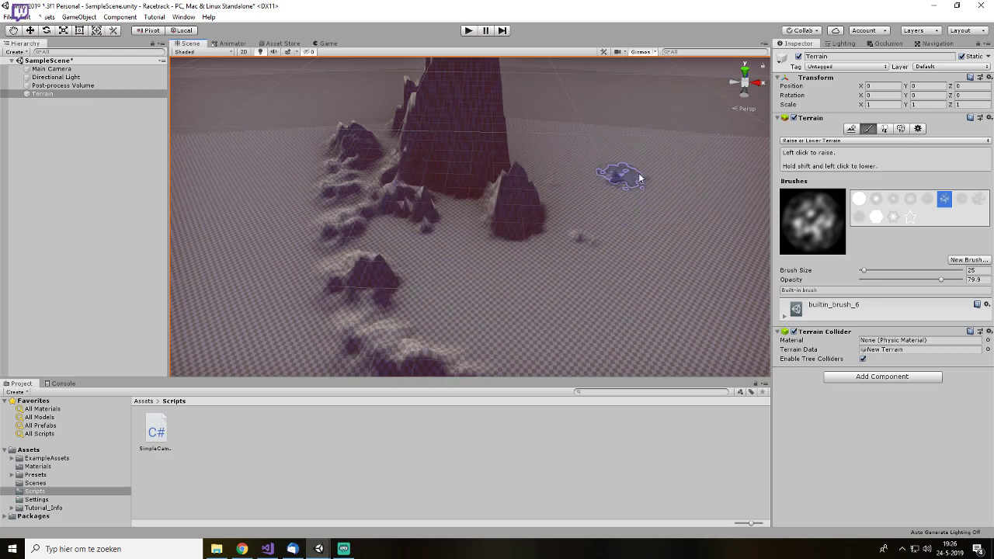
{"action": "mouse_move", "coordinate": [548, 241]}
{"action": "left_mouse_down", "text": "shift"}
{"action": "mouse_move", "coordinate": [490, 217]}
{"action": "mouse_move", "coordinate": [471, 355]}
{"action": "mouse_move", "coordinate": [366, 277]}
{"action": "mouse_move", "coordinate": [358, 200]}
{"action": "mouse_move", "coordinate": [307, 161]}
{"action": "left_mouse_up", "text": "shift"}
{"action": "mouse_move", "coordinate": [362, 148]}
{"action": "left_mouse_down", "text": "shift"}
{"action": "mouse_move", "coordinate": [444, 158]}
{"action": "mouse_move", "coordinate": [441, 130]}
{"action": "mouse_move", "coordinate": [506, 184]}
{"action": "left_mouse_up", "text": "shift"}
{"action": "left_click_drag", "start_coordinate": [464, 153], "coordinate": [413, 129], "text": "shift"}
- Face a flat area of the terrain and review its Terrain Settings, including the mesh and texture resolutions
{"action": "scroll", "coordinate": [561, 248], "scroll_direction": "up", "scroll_amount": 8}
{"action": "right_click_drag", "start_coordinate": [608, 246], "coordinate": [486, 187]}
{"action": "scroll", "coordinate": [563, 245], "scroll_direction": "down", "scroll_amount": 3}
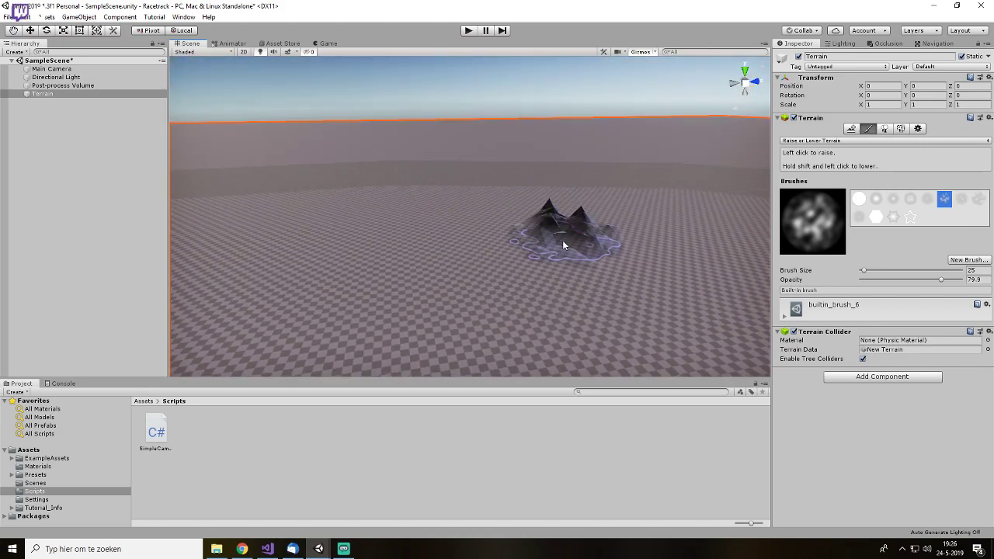
{"action": "left_click", "coordinate": [918, 129]}
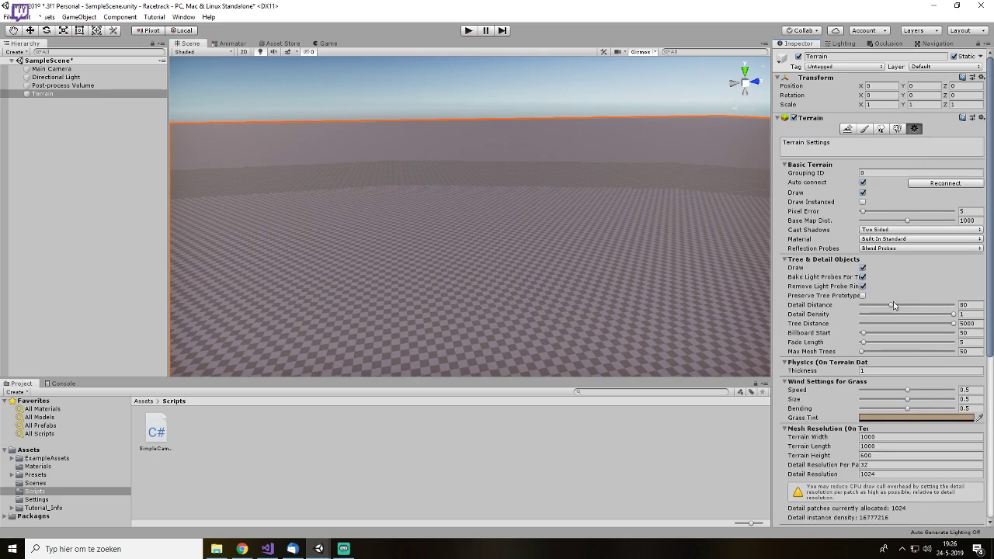
{"action": "scroll", "coordinate": [874, 403], "scroll_direction": "down", "scroll_amount": 3}
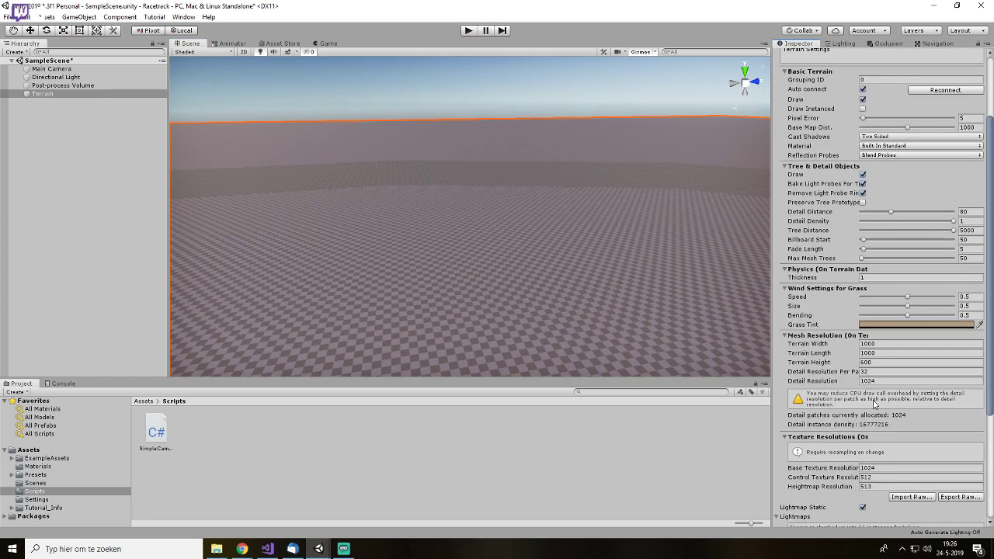
{"action": "scroll", "coordinate": [902, 364], "scroll_direction": "down", "scroll_amount": 5}
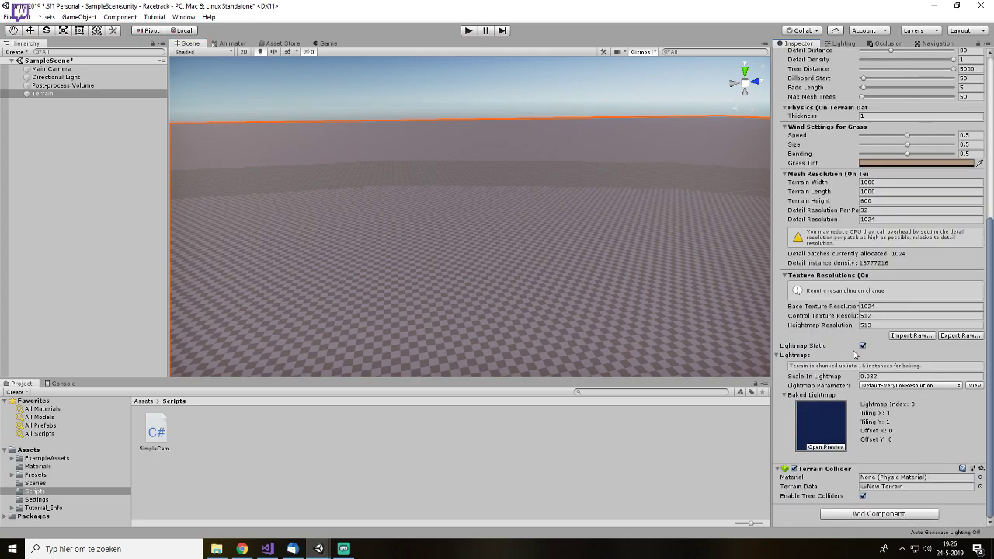
{"action": "scroll", "coordinate": [868, 344], "scroll_direction": "up", "scroll_amount": 3}
{"action": "scroll", "coordinate": [908, 315], "scroll_direction": "up", "scroll_amount": 5}
- Return to the terrain's paint tools and switch the mode to Paint Texture
{"action": "left_click", "coordinate": [851, 129]}
{"action": "left_click", "coordinate": [867, 129]}
{"action": "left_click", "coordinate": [828, 141]}
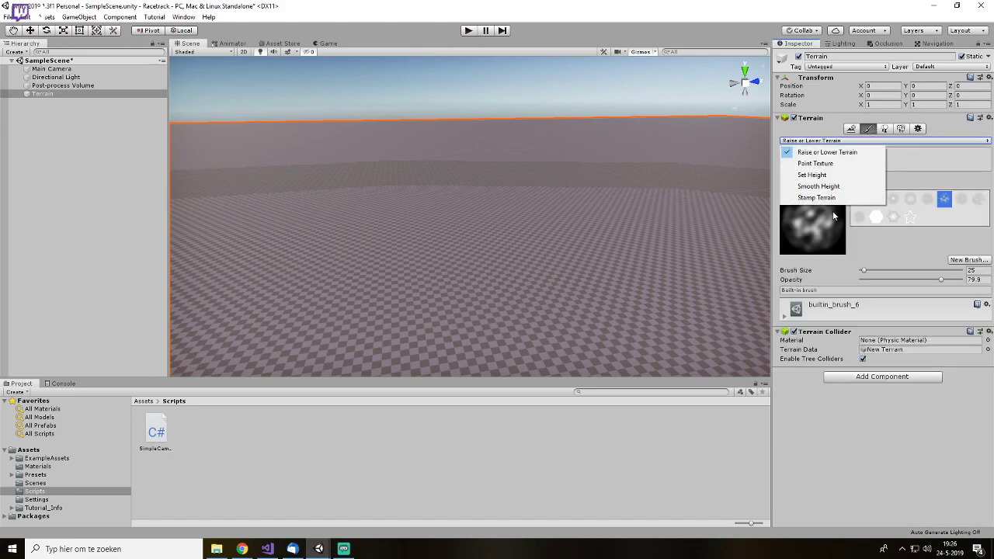
{"action": "left_click", "coordinate": [817, 163]}
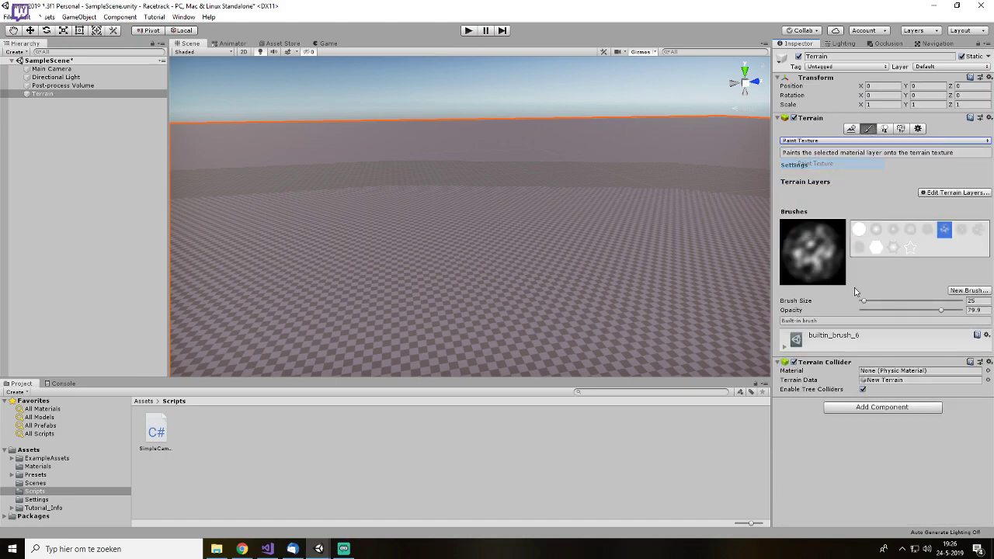
- Switch the terrain tool to Raise or Lower Terrain and set the brush size to 206 and the opacity to 19
{"action": "left_click", "coordinate": [859, 142]}
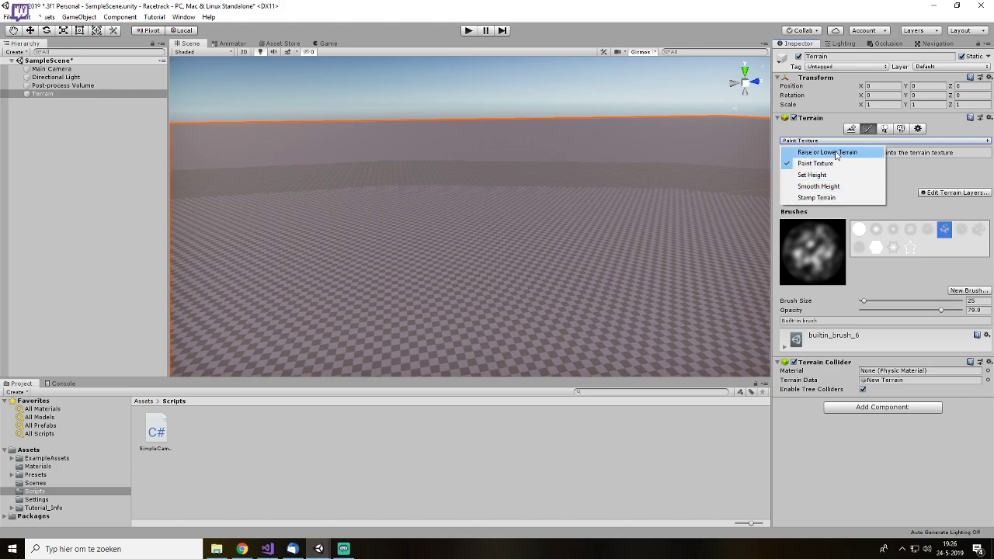
{"action": "left_click", "coordinate": [837, 155]}
{"action": "right_click_drag", "start_coordinate": [482, 244], "coordinate": [490, 312]}
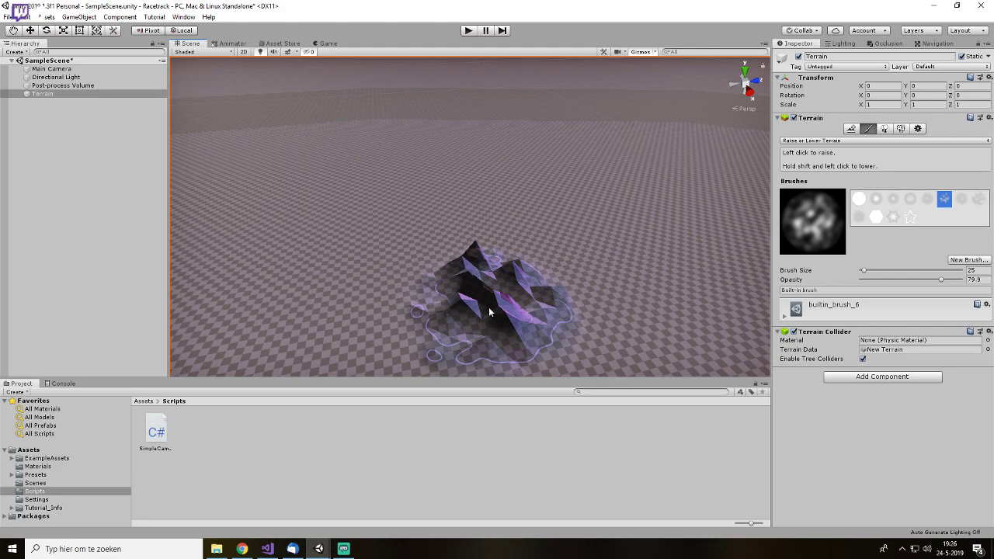
{"action": "middle_click_drag", "start_coordinate": [490, 311], "coordinate": [527, 271]}
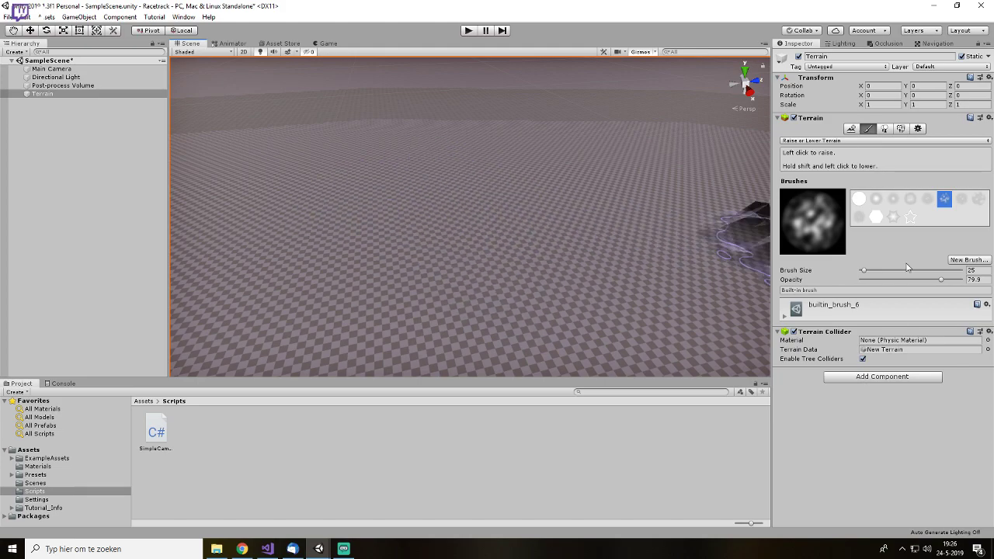
{"action": "left_click_drag", "start_coordinate": [940, 284], "coordinate": [887, 285]}
{"action": "mouse_move", "coordinate": [477, 243]}
{"action": "left_mouse_down"}
{"action": "mouse_move", "coordinate": [539, 227]}
{"action": "mouse_move", "coordinate": [528, 257]}
{"action": "mouse_move", "coordinate": [402, 138]}
{"action": "left_mouse_up"}
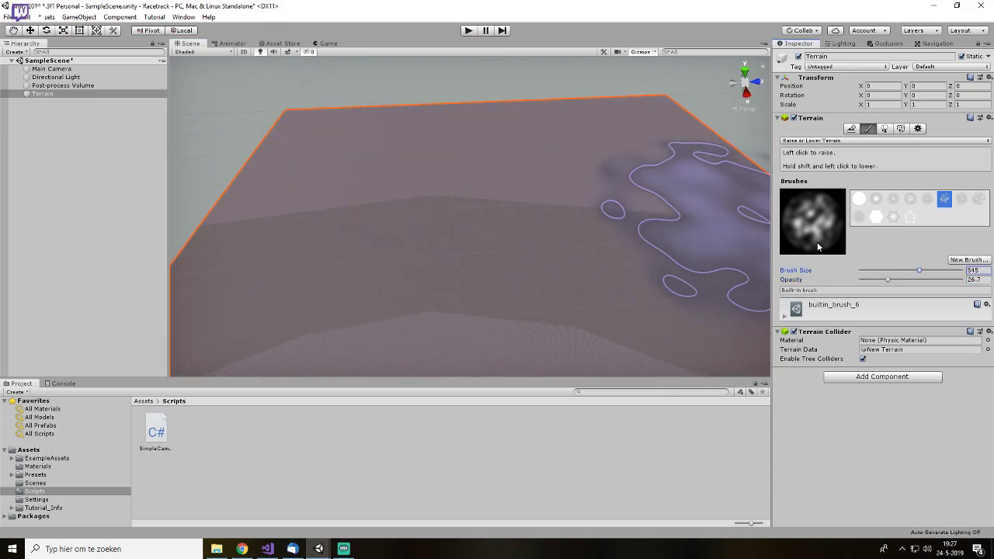
{"action": "middle_click_drag", "start_coordinate": [470, 182], "coordinate": [476, 243]}
{"action": "scroll", "coordinate": [260, 170], "scroll_direction": "up", "scroll_amount": 1}
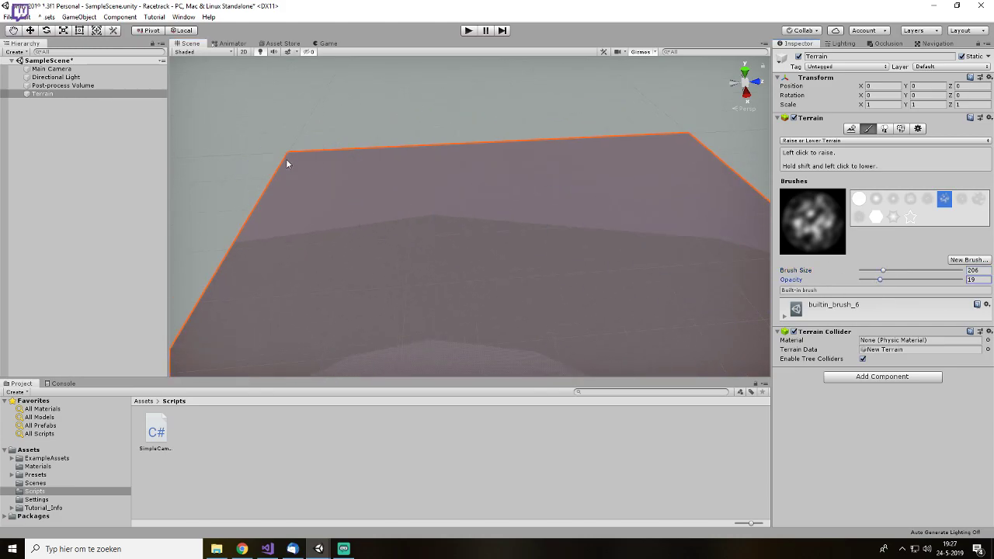
- Raise a bumpy ridge along the outer edges of the terrain with builtin_brush_6
{"action": "left_click_drag", "start_coordinate": [334, 163], "coordinate": [670, 145]}
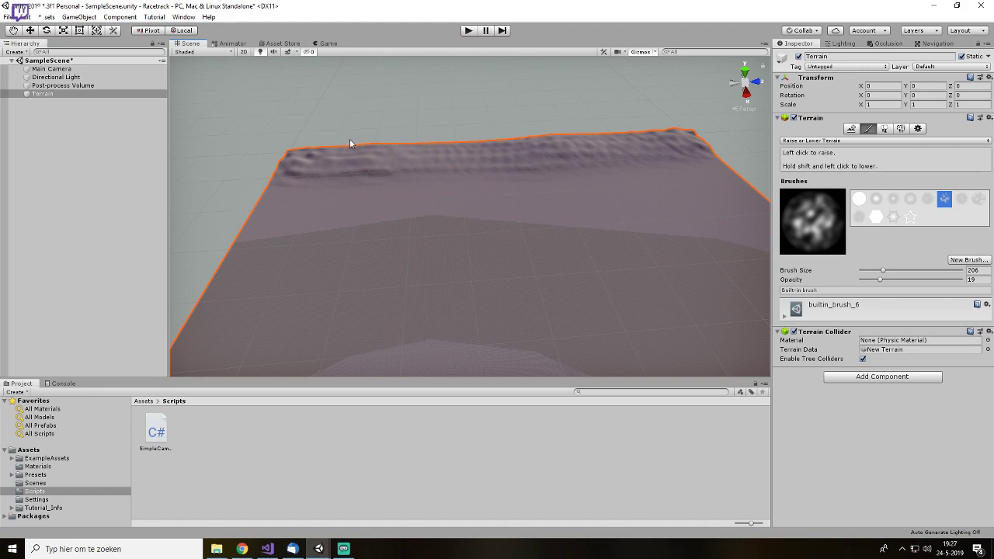
{"action": "mouse_move", "coordinate": [331, 164]}
{"action": "left_mouse_down"}
{"action": "mouse_move", "coordinate": [466, 151]}
{"action": "mouse_move", "coordinate": [388, 150]}
{"action": "mouse_move", "coordinate": [693, 143]}
{"action": "mouse_move", "coordinate": [704, 170]}
{"action": "mouse_move", "coordinate": [357, 152]}
{"action": "mouse_move", "coordinate": [288, 172]}
{"action": "mouse_move", "coordinate": [284, 187]}
{"action": "mouse_move", "coordinate": [285, 160]}
{"action": "mouse_move", "coordinate": [259, 260]}
{"action": "mouse_move", "coordinate": [271, 288]}
{"action": "mouse_move", "coordinate": [606, 321]}
{"action": "mouse_move", "coordinate": [644, 288]}
{"action": "mouse_move", "coordinate": [683, 300]}
{"action": "mouse_move", "coordinate": [706, 226]}
{"action": "mouse_move", "coordinate": [648, 132]}
{"action": "left_mouse_up"}
{"action": "mouse_move", "coordinate": [577, 92]}
{"action": "left_mouse_down"}
{"action": "mouse_move", "coordinate": [706, 163]}
{"action": "mouse_move", "coordinate": [557, 120]}
{"action": "left_mouse_up"}
{"action": "middle_click_drag", "start_coordinate": [557, 119], "coordinate": [615, 198]}
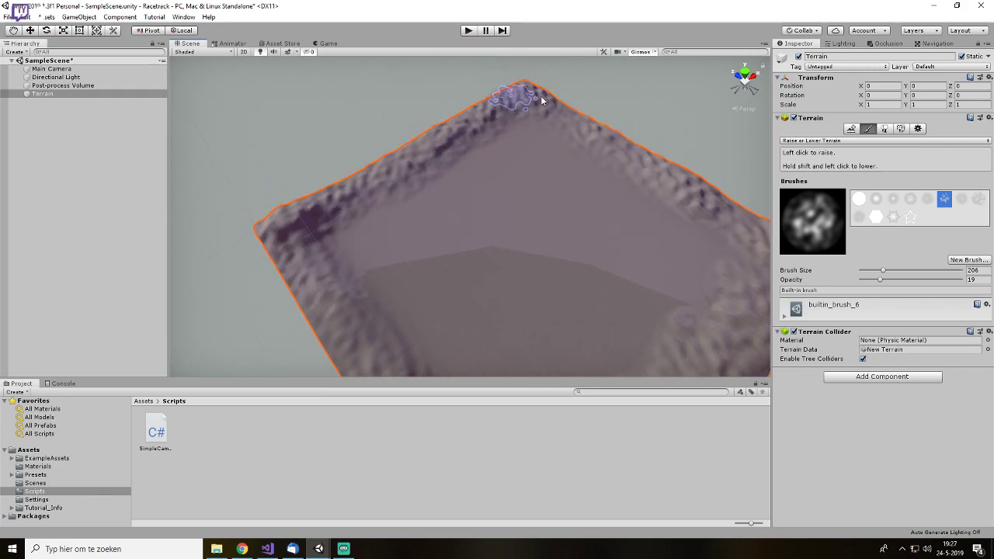
{"action": "left_click_drag", "start_coordinate": [431, 145], "coordinate": [451, 147]}
- Change the brush to builtin_brush_7 and build up the border ridge into higher hills from one corner along its edge
{"action": "scroll", "coordinate": [485, 233], "scroll_direction": "up", "scroll_amount": 6}
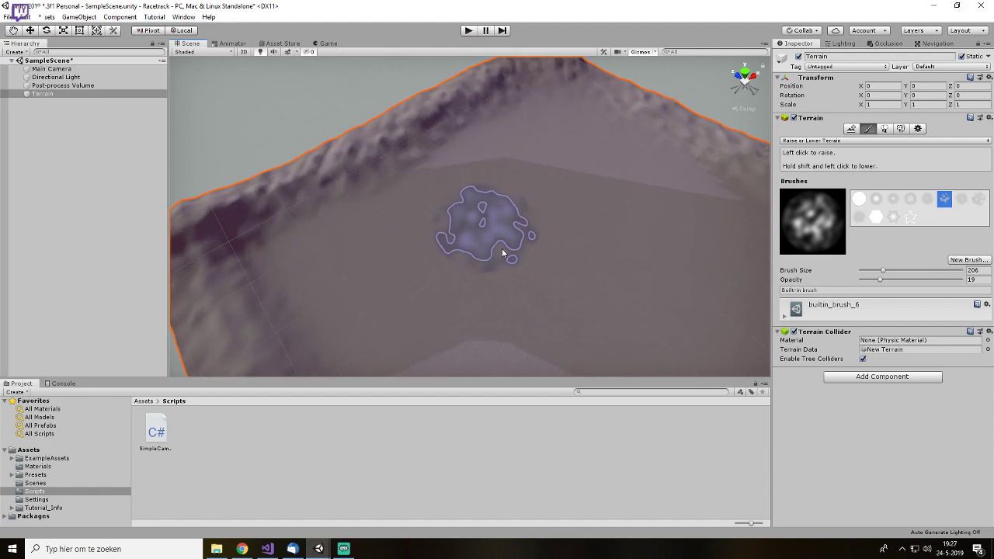
{"action": "left_click", "coordinate": [961, 199]}
{"action": "mouse_move", "coordinate": [426, 227]}
{"action": "left_mouse_down", "text": "alt"}
{"action": "mouse_move", "coordinate": [337, 166]}
{"action": "mouse_move", "coordinate": [412, 162]}
{"action": "mouse_move", "coordinate": [417, 192]}
{"action": "left_mouse_up", "text": "alt"}
{"action": "key", "text": "w"}
{"action": "right_click_drag", "start_coordinate": [417, 191], "coordinate": [417, 192]}
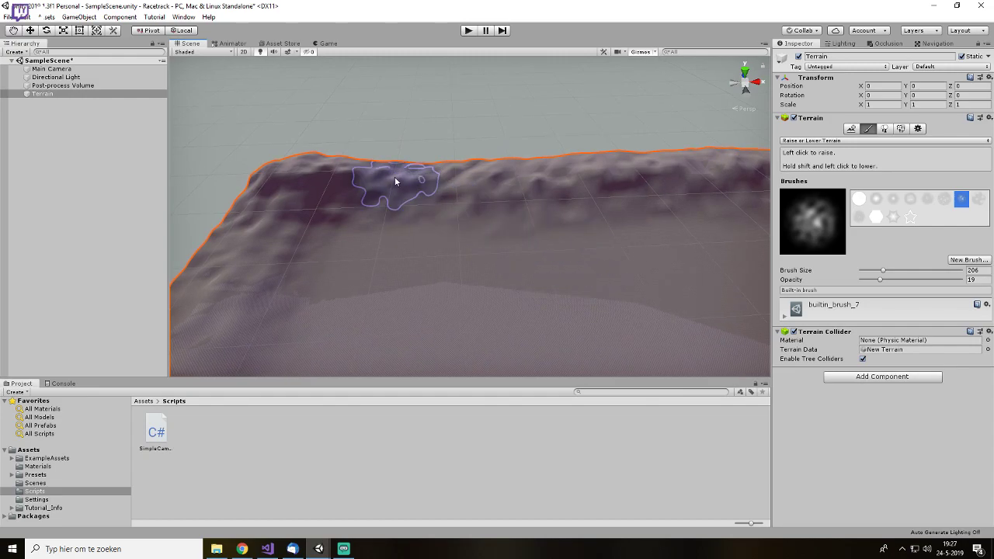
{"action": "mouse_move", "coordinate": [440, 213]}
{"action": "left_mouse_down", "text": "alt"}
{"action": "mouse_move", "coordinate": [414, 222]}
{"action": "mouse_move", "coordinate": [512, 223]}
{"action": "mouse_move", "coordinate": [422, 214]}
{"action": "mouse_move", "coordinate": [440, 224]}
{"action": "mouse_move", "coordinate": [444, 295]}
{"action": "mouse_move", "coordinate": [383, 236]}
{"action": "mouse_move", "coordinate": [428, 218]}
{"action": "mouse_move", "coordinate": [429, 185]}
{"action": "left_mouse_up", "text": "alt"}
{"action": "key", "text": "w"}
{"action": "right_click_drag", "start_coordinate": [430, 185], "coordinate": [431, 184]}
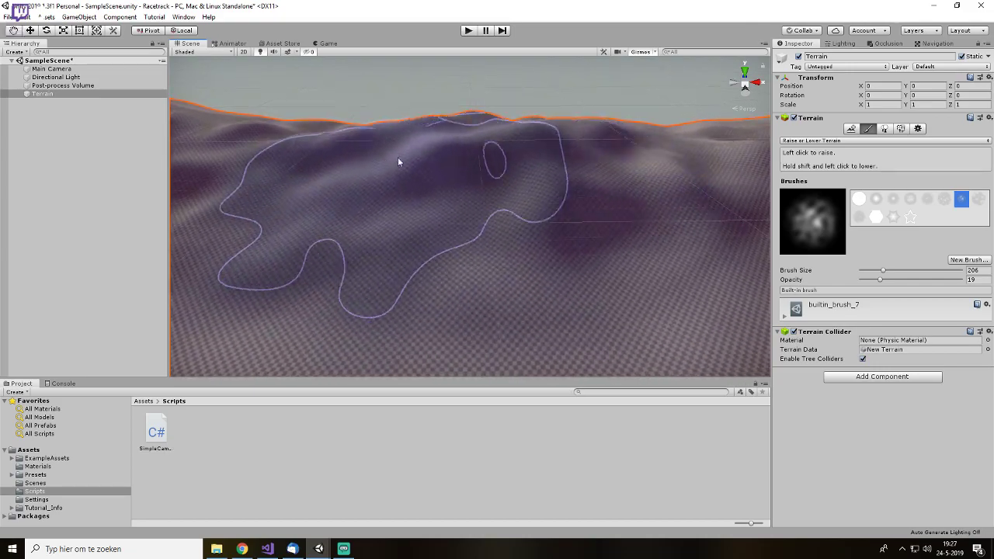
{"action": "scroll", "coordinate": [392, 158], "scroll_direction": "down", "scroll_amount": 10}
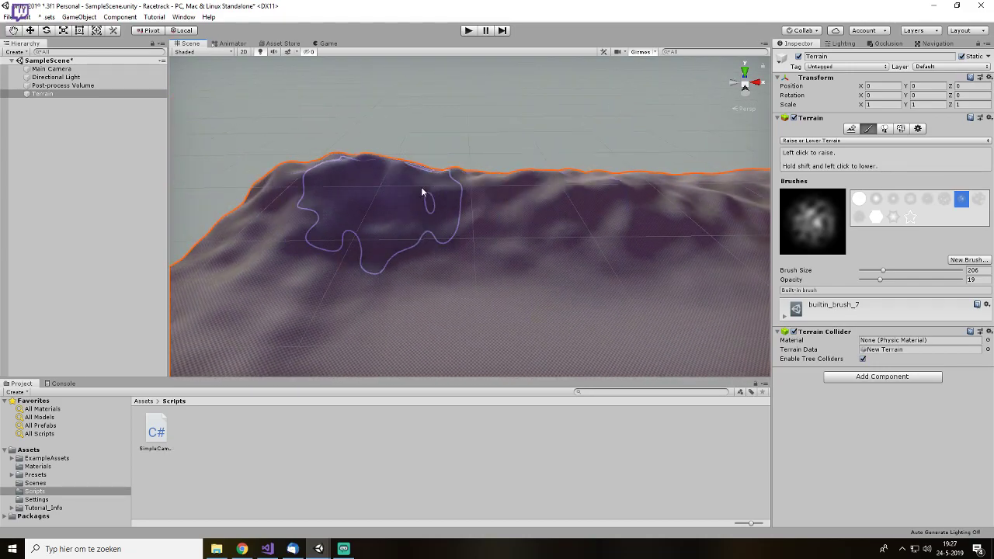
{"action": "scroll", "coordinate": [341, 198], "scroll_direction": "down", "scroll_amount": 5}
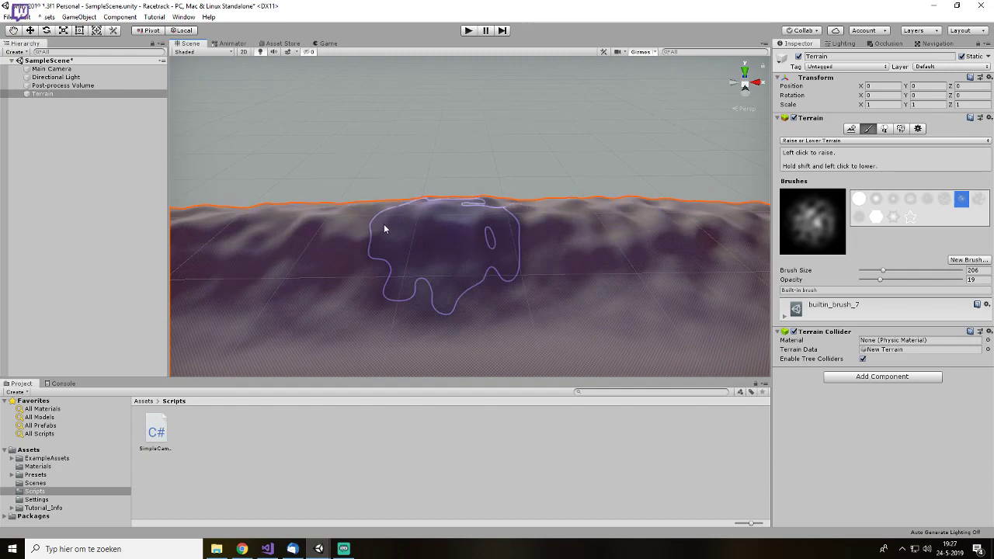
- Continue raising the border hills along the adjoining terrain edges with builtin_brush_7
{"action": "middle_click_drag", "start_coordinate": [732, 212], "coordinate": [326, 238]}
{"action": "mouse_move", "coordinate": [482, 235]}
{"action": "left_mouse_down"}
{"action": "mouse_move", "coordinate": [507, 244]}
{"action": "mouse_move", "coordinate": [374, 268]}
{"action": "left_mouse_up"}
{"action": "mouse_move", "coordinate": [469, 293]}
{"action": "left_mouse_down", "text": "alt"}
{"action": "mouse_move", "coordinate": [528, 313]}
{"action": "mouse_move", "coordinate": [656, 325]}
{"action": "left_mouse_up", "text": "alt"}
{"action": "mouse_move", "coordinate": [597, 264]}
{"action": "left_mouse_down"}
{"action": "mouse_move", "coordinate": [552, 245]}
{"action": "mouse_move", "coordinate": [666, 266]}
{"action": "left_mouse_up"}
{"action": "middle_click_drag", "start_coordinate": [667, 266], "coordinate": [386, 210]}
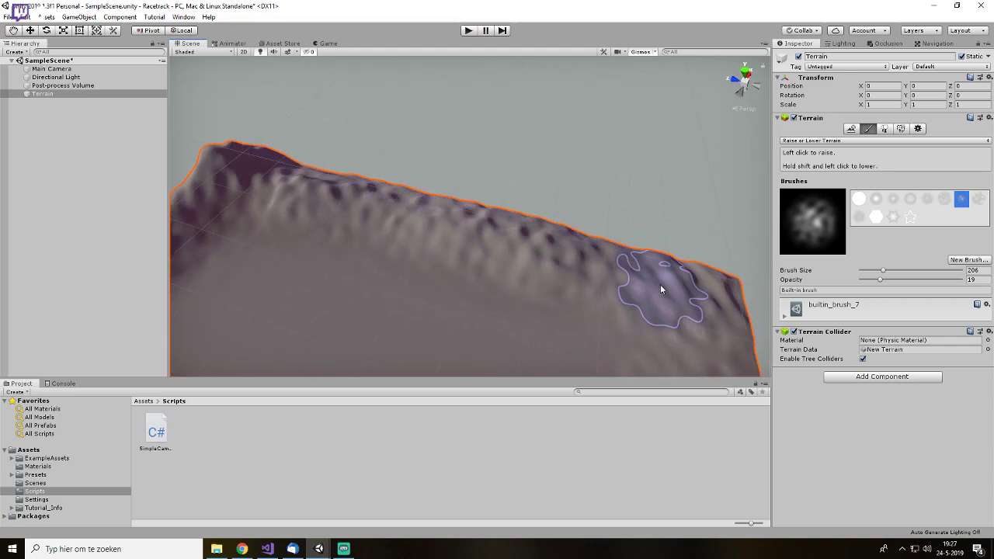
{"action": "mouse_move", "coordinate": [690, 294]}
{"action": "left_mouse_down"}
{"action": "mouse_move", "coordinate": [677, 285]}
{"action": "mouse_move", "coordinate": [674, 297]}
{"action": "left_mouse_up"}
- Raise the brush opacity to 32.9 and heighten the remaining border hills and corners around the terrain
{"action": "left_click_drag", "start_coordinate": [488, 322], "coordinate": [714, 315], "text": "alt"}
{"action": "middle_click_drag", "start_coordinate": [660, 172], "coordinate": [543, 207]}
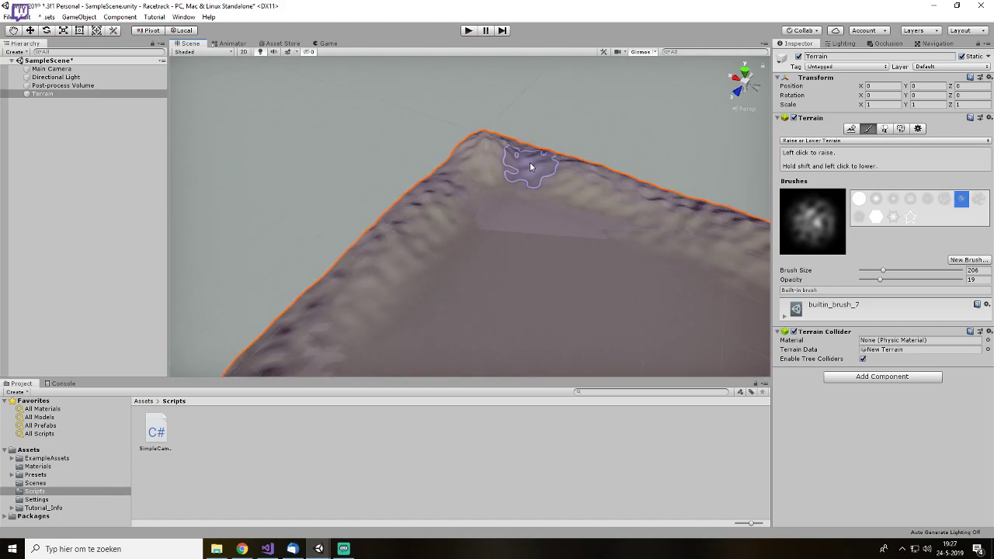
{"action": "mouse_move", "coordinate": [626, 190]}
{"action": "left_mouse_down", "text": "alt"}
{"action": "mouse_move", "coordinate": [719, 237]}
{"action": "mouse_move", "coordinate": [559, 172]}
{"action": "mouse_move", "coordinate": [723, 230]}
{"action": "mouse_move", "coordinate": [723, 183]}
{"action": "left_mouse_up", "text": "alt"}
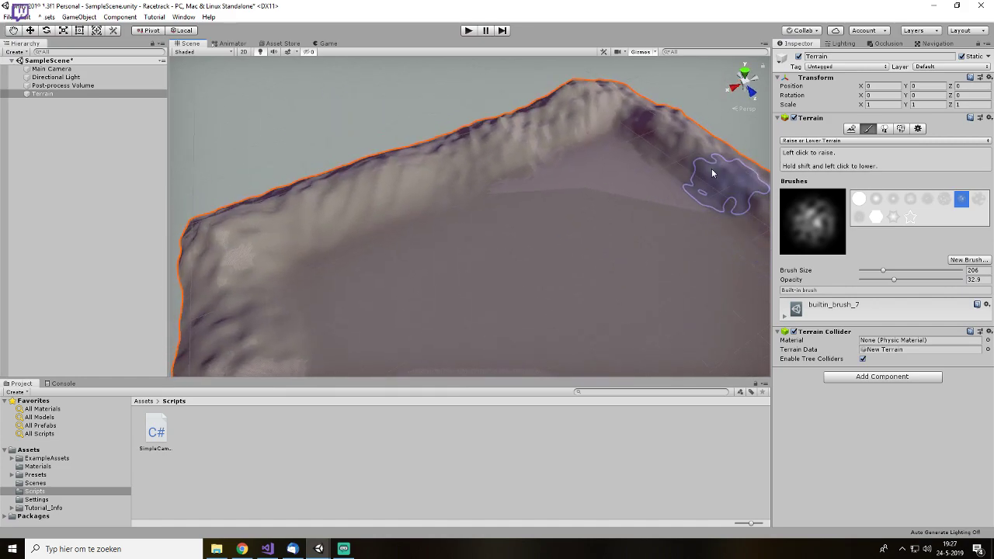
{"action": "mouse_move", "coordinate": [643, 118]}
{"action": "left_mouse_down"}
{"action": "mouse_move", "coordinate": [623, 104]}
{"action": "mouse_move", "coordinate": [596, 136]}
{"action": "mouse_move", "coordinate": [710, 212]}
{"action": "mouse_move", "coordinate": [601, 215]}
{"action": "mouse_move", "coordinate": [452, 156]}
{"action": "mouse_move", "coordinate": [620, 161]}
{"action": "left_mouse_up"}
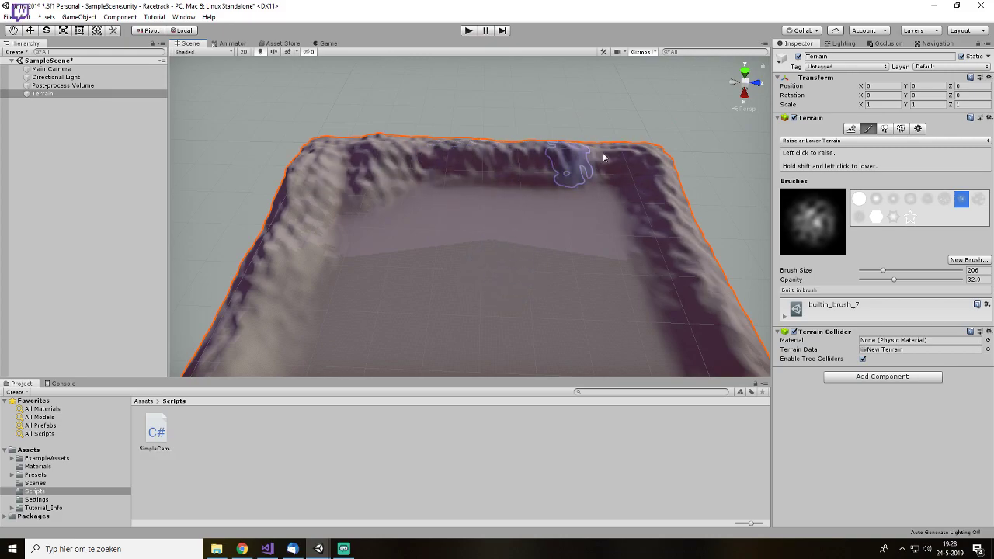
- Raise a broad hill on the flat terrain floor inside the border with builtin_brush_7 at size 206 and opacity 32.9
{"action": "scroll", "coordinate": [626, 283], "scroll_direction": "up", "scroll_amount": 3}
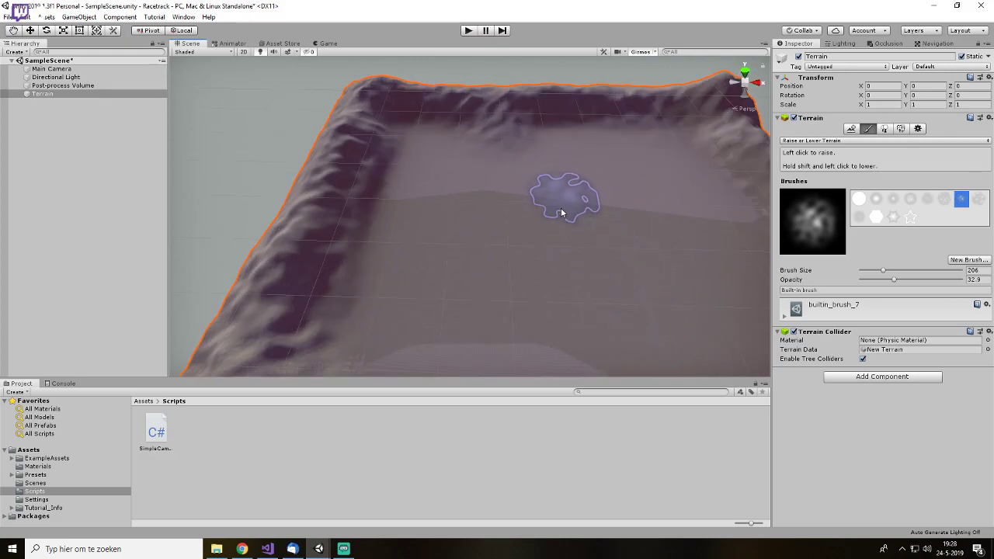
{"action": "scroll", "coordinate": [587, 250], "scroll_direction": "up", "scroll_amount": 4}
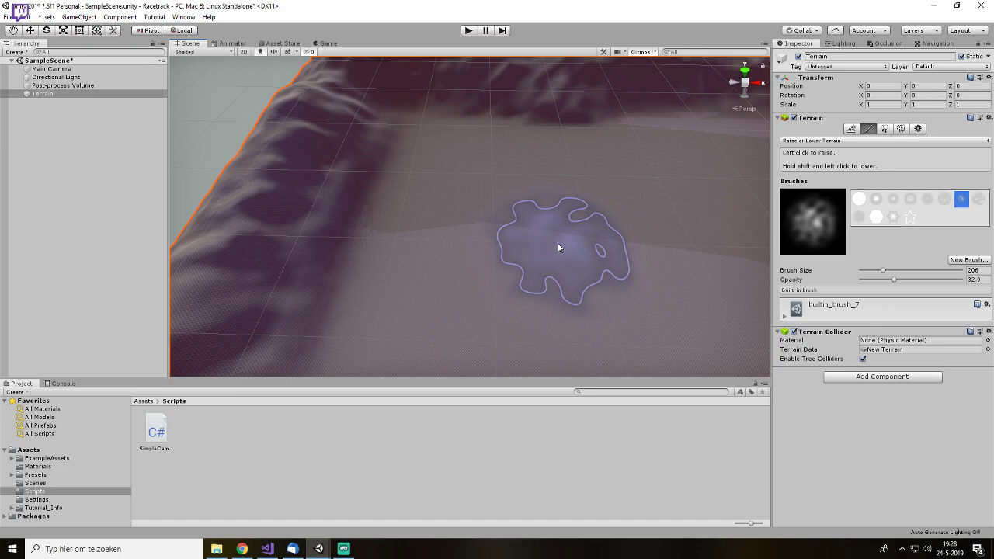
{"action": "scroll", "coordinate": [558, 247], "scroll_direction": "up", "scroll_amount": 3}
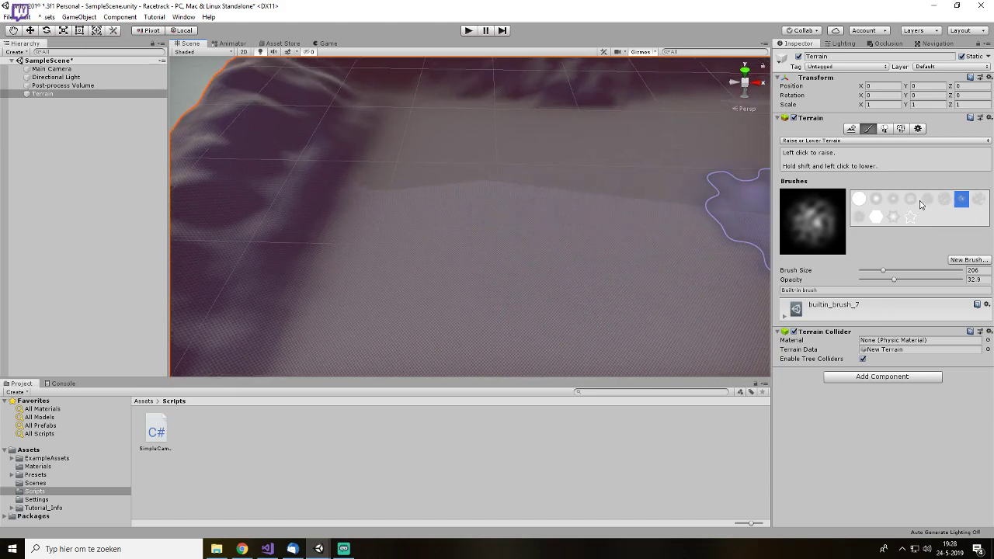
{"action": "left_click", "coordinate": [844, 141]}
{"action": "left_click", "coordinate": [826, 177]}
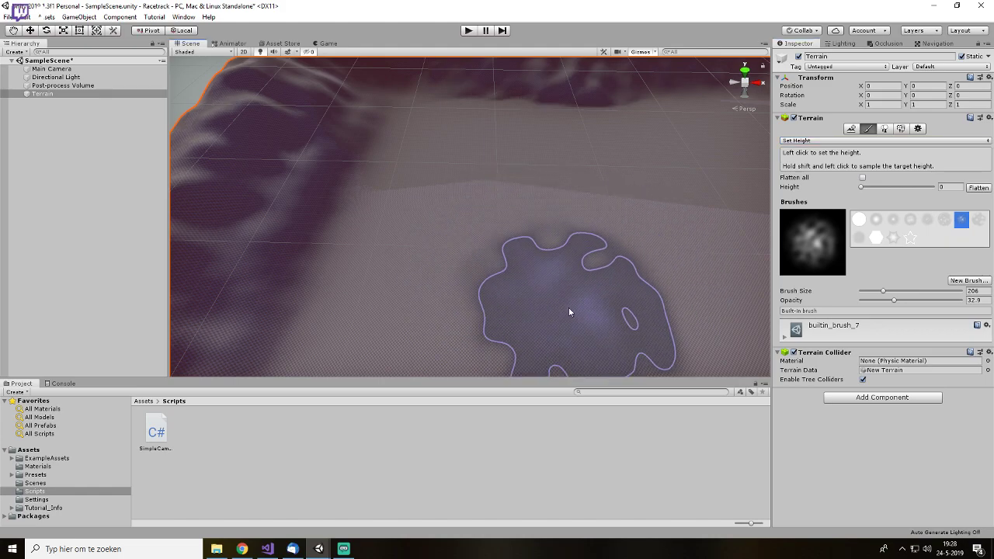
{"action": "left_click", "coordinate": [847, 142]}
{"action": "left_click", "coordinate": [808, 152]}
{"action": "mouse_move", "coordinate": [538, 260]}
{"action": "left_mouse_down"}
{"action": "mouse_move", "coordinate": [617, 305]}
{"action": "mouse_move", "coordinate": [681, 229]}
{"action": "left_mouse_up"}
{"action": "left_click", "coordinate": [865, 141]}
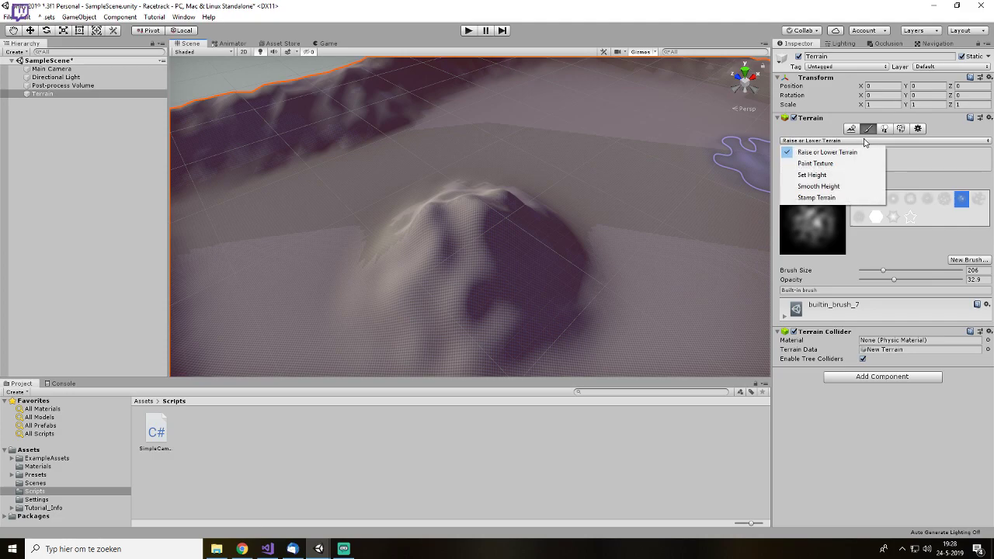
{"action": "left_click", "coordinate": [828, 177]}
{"action": "mouse_move", "coordinate": [438, 266]}
{"action": "left_mouse_down", "text": "alt"}
{"action": "mouse_move", "coordinate": [521, 193]}
{"action": "mouse_move", "coordinate": [524, 217]}
{"action": "mouse_move", "coordinate": [559, 246]}
{"action": "mouse_move", "coordinate": [449, 244]}
{"action": "mouse_move", "coordinate": [583, 237]}
{"action": "mouse_move", "coordinate": [588, 231]}
{"action": "mouse_move", "coordinate": [540, 192]}
{"action": "mouse_move", "coordinate": [568, 228]}
{"action": "mouse_move", "coordinate": [595, 226]}
{"action": "mouse_move", "coordinate": [737, 164]}
{"action": "left_mouse_up", "text": "alt"}
{"action": "left_click", "coordinate": [859, 142]}
{"action": "left_click_drag", "start_coordinate": [494, 235], "coordinate": [536, 233]}
- Switch to Set Height, sample a height of about 41.69 on the hill, and flatten its top into a plateau
{"action": "left_click", "coordinate": [867, 141]}
{"action": "left_click", "coordinate": [816, 177]}
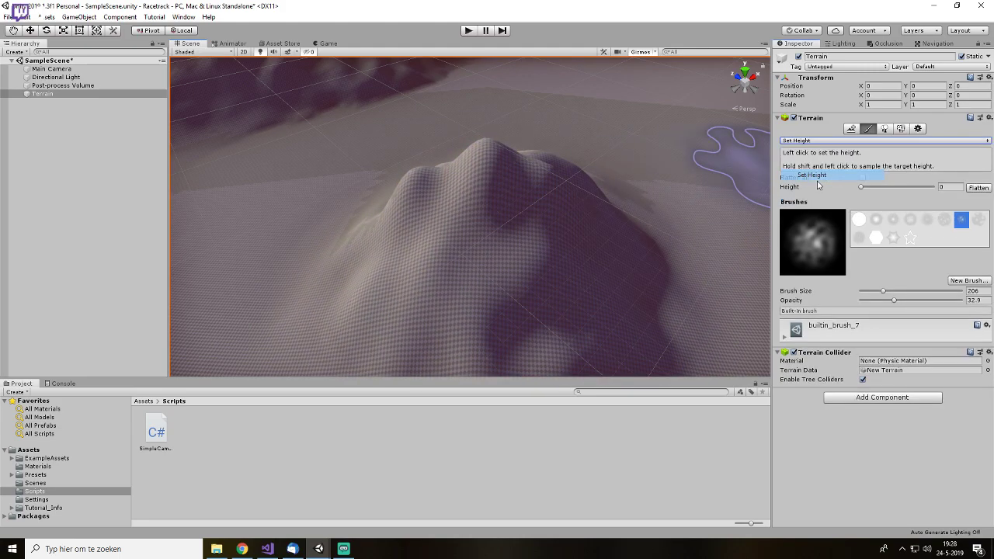
{"action": "left_click", "coordinate": [435, 263], "text": "shift"}
{"action": "mouse_move", "coordinate": [434, 265]}
{"action": "left_mouse_down"}
{"action": "mouse_move", "coordinate": [554, 257]}
{"action": "mouse_move", "coordinate": [615, 276]}
{"action": "left_mouse_up"}
{"action": "scroll", "coordinate": [611, 268], "scroll_direction": "down", "scroll_amount": 9}
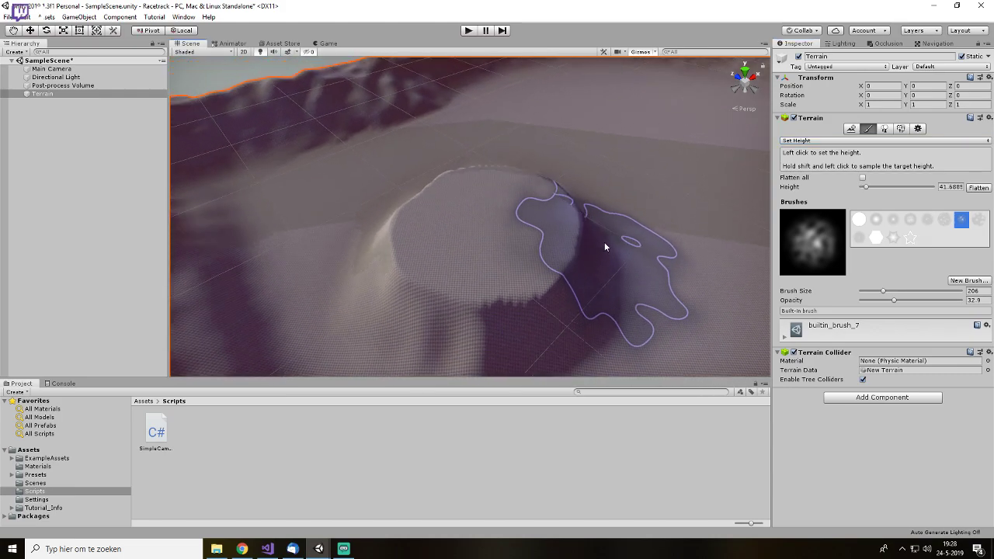
- Extend the plateau across the terrain floor as a wide raised ridge at the sampled height
{"action": "left_click_drag", "start_coordinate": [460, 260], "coordinate": [561, 274], "text": "alt"}
{"action": "mouse_move", "coordinate": [429, 221]}
{"action": "left_mouse_down", "text": "alt"}
{"action": "mouse_move", "coordinate": [476, 166]}
{"action": "mouse_move", "coordinate": [547, 242]}
{"action": "mouse_move", "coordinate": [582, 200]}
{"action": "mouse_move", "coordinate": [659, 207]}
{"action": "mouse_move", "coordinate": [539, 237]}
{"action": "mouse_move", "coordinate": [587, 287]}
{"action": "mouse_move", "coordinate": [600, 212]}
{"action": "mouse_move", "coordinate": [683, 220]}
{"action": "left_mouse_up", "text": "alt"}
{"action": "scroll", "coordinate": [536, 246], "scroll_direction": "down", "scroll_amount": 3}
{"action": "mouse_move", "coordinate": [637, 190]}
{"action": "left_mouse_down"}
{"action": "mouse_move", "coordinate": [595, 160]}
{"action": "mouse_move", "coordinate": [500, 154]}
{"action": "mouse_move", "coordinate": [393, 198]}
{"action": "mouse_move", "coordinate": [419, 180]}
{"action": "mouse_move", "coordinate": [481, 187]}
{"action": "left_mouse_up"}
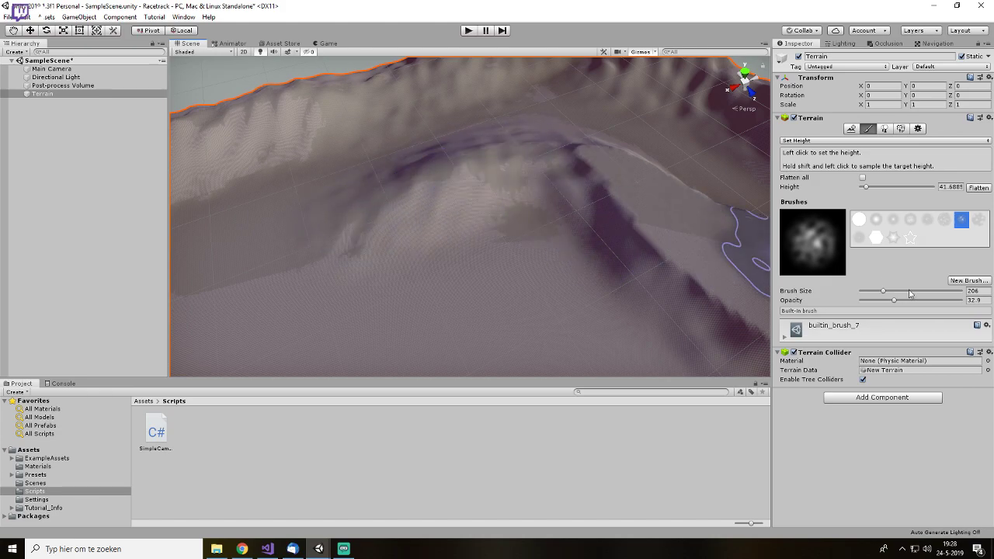
- Set the brush size to 70 and the opacity to 100, and draw a narrow raised track onward from the ridge
{"action": "left_click", "coordinate": [869, 291]}
{"action": "mouse_move", "coordinate": [538, 167]}
{"action": "left_mouse_down"}
{"action": "mouse_move", "coordinate": [422, 173]}
{"action": "mouse_move", "coordinate": [473, 156]}
{"action": "left_mouse_up"}
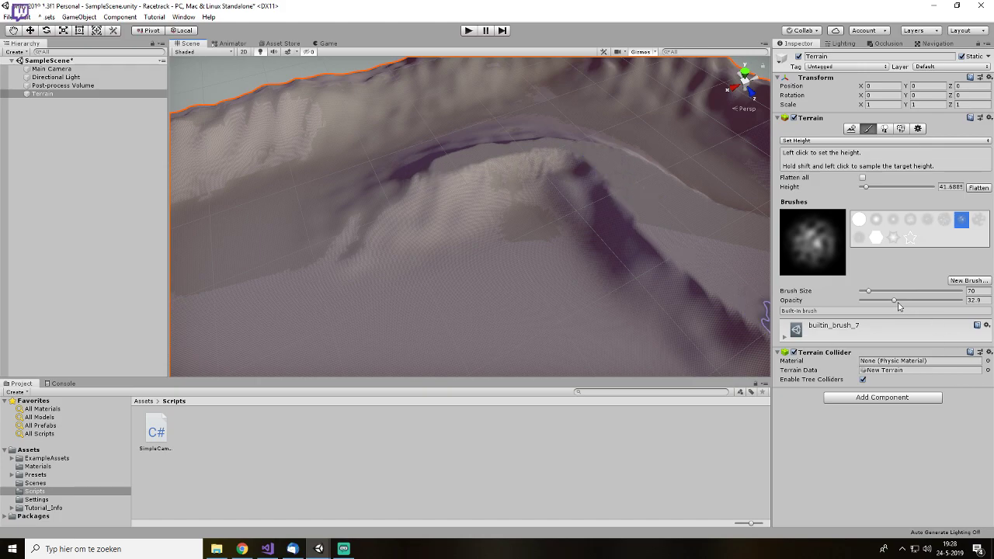
{"action": "mouse_move", "coordinate": [517, 219]}
{"action": "left_mouse_down"}
{"action": "mouse_move", "coordinate": [473, 171]}
{"action": "mouse_move", "coordinate": [403, 186]}
{"action": "left_mouse_up"}
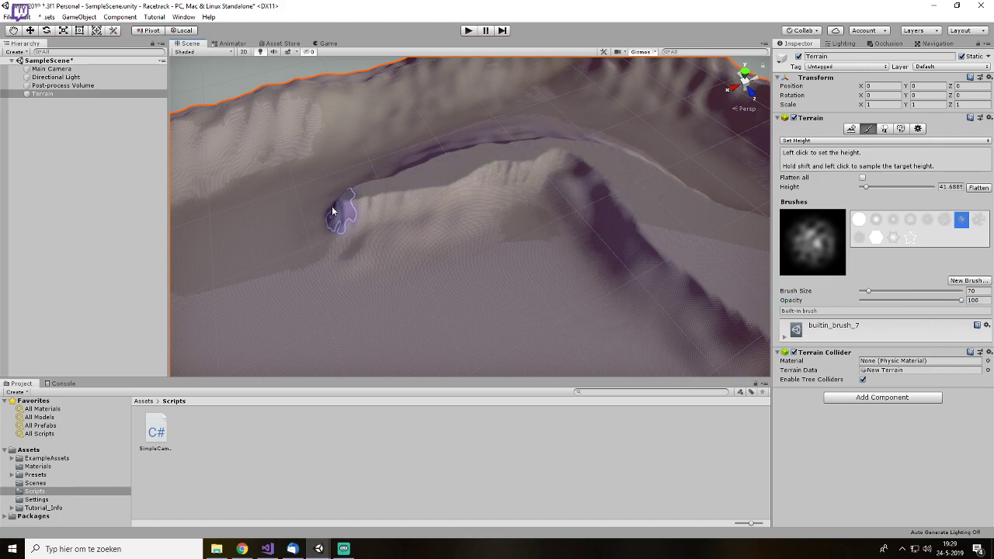
{"action": "left_click_drag", "start_coordinate": [269, 247], "coordinate": [217, 272]}
{"action": "mouse_move", "coordinate": [379, 241]}
{"action": "middle_mouse_down"}
{"action": "mouse_move", "coordinate": [450, 240]}
{"action": "mouse_move", "coordinate": [532, 221]}
{"action": "middle_mouse_up"}
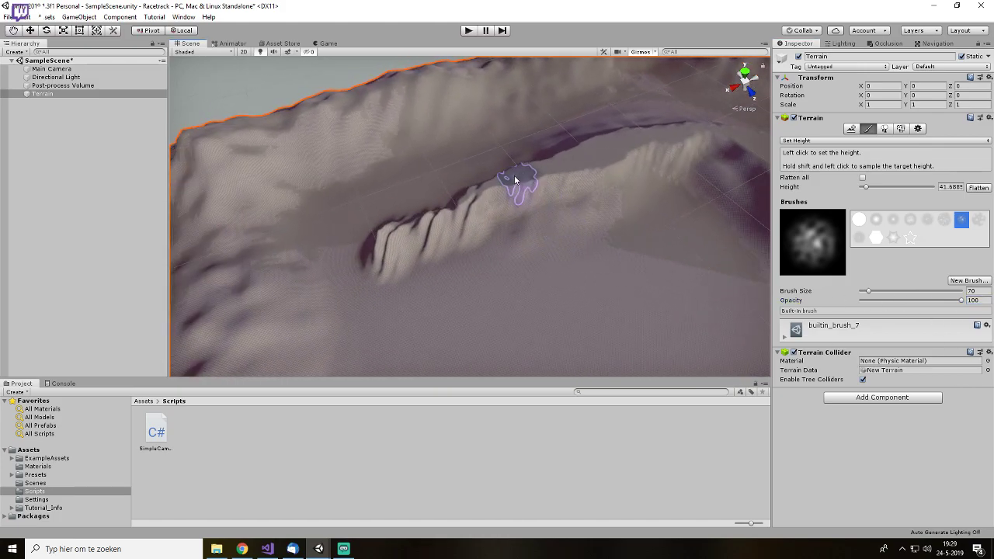
{"action": "mouse_move", "coordinate": [472, 195]}
{"action": "left_mouse_down"}
{"action": "mouse_move", "coordinate": [332, 266]}
{"action": "mouse_move", "coordinate": [394, 350]}
{"action": "mouse_move", "coordinate": [378, 243]}
{"action": "mouse_move", "coordinate": [368, 295]}
{"action": "mouse_move", "coordinate": [379, 334]}
{"action": "left_mouse_up"}
- Continue the raised track in a winding curve across the terrain floor at the same height
{"action": "middle_click_drag", "start_coordinate": [472, 312], "coordinate": [457, 229]}
{"action": "scroll", "coordinate": [457, 229], "scroll_direction": "down", "scroll_amount": 2}
{"action": "mouse_move", "coordinate": [392, 216]}
{"action": "left_mouse_down"}
{"action": "mouse_move", "coordinate": [508, 268]}
{"action": "mouse_move", "coordinate": [540, 354]}
{"action": "mouse_move", "coordinate": [518, 287]}
{"action": "left_mouse_up"}
{"action": "middle_click_drag", "start_coordinate": [564, 305], "coordinate": [479, 192]}
{"action": "mouse_move", "coordinate": [444, 214]}
{"action": "left_mouse_down"}
{"action": "mouse_move", "coordinate": [572, 328]}
{"action": "mouse_move", "coordinate": [442, 189]}
{"action": "mouse_move", "coordinate": [520, 284]}
{"action": "mouse_move", "coordinate": [657, 306]}
{"action": "left_mouse_up"}
- Bring the raised track around a wide bend and back toward the original plateau with the Set Height brush
{"action": "middle_click_drag", "start_coordinate": [691, 308], "coordinate": [406, 271]}
{"action": "mouse_move", "coordinate": [283, 278]}
{"action": "left_mouse_down"}
{"action": "mouse_move", "coordinate": [523, 214]}
{"action": "mouse_move", "coordinate": [637, 144]}
{"action": "mouse_move", "coordinate": [581, 88]}
{"action": "mouse_move", "coordinate": [626, 116]}
{"action": "mouse_move", "coordinate": [628, 197]}
{"action": "mouse_move", "coordinate": [479, 219]}
{"action": "mouse_move", "coordinate": [333, 278]}
{"action": "mouse_move", "coordinate": [468, 215]}
{"action": "mouse_move", "coordinate": [583, 205]}
{"action": "mouse_move", "coordinate": [675, 122]}
{"action": "left_mouse_up"}
{"action": "middle_click_drag", "start_coordinate": [665, 130], "coordinate": [685, 267]}
{"action": "mouse_move", "coordinate": [685, 267]}
{"action": "left_mouse_down"}
{"action": "mouse_move", "coordinate": [648, 207]}
{"action": "mouse_move", "coordinate": [670, 266]}
{"action": "mouse_move", "coordinate": [588, 347]}
{"action": "left_mouse_up"}
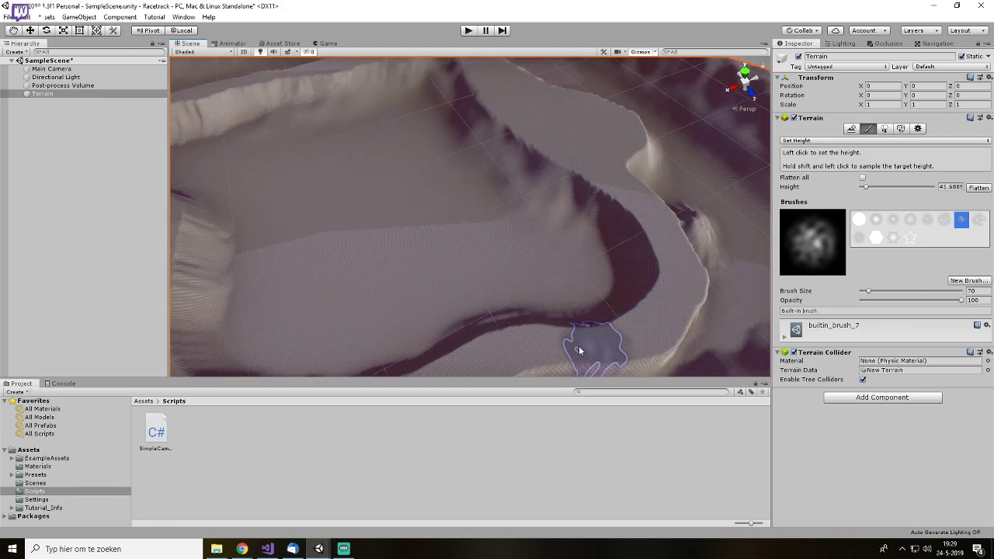
- Fill in another stretch of the raised track beside the original ridge at the same set height
{"action": "middle_click_drag", "start_coordinate": [412, 271], "coordinate": [510, 414]}
{"action": "scroll", "coordinate": [563, 243], "scroll_direction": "down", "scroll_amount": 6}
{"action": "scroll", "coordinate": [563, 243], "scroll_direction": "up", "scroll_amount": 5}
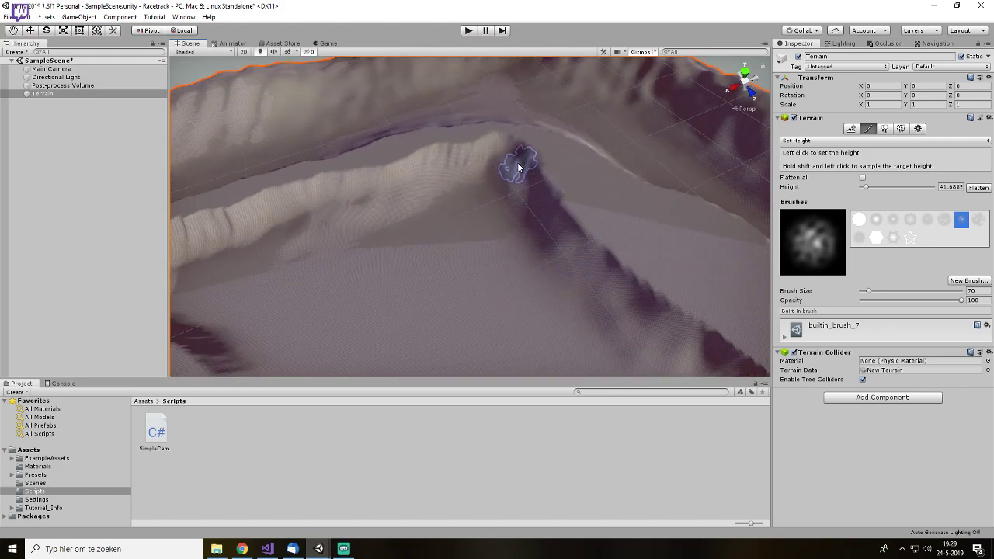
{"action": "mouse_move", "coordinate": [688, 302]}
{"action": "left_mouse_down"}
{"action": "mouse_move", "coordinate": [654, 290]}
{"action": "mouse_move", "coordinate": [595, 300]}
{"action": "mouse_move", "coordinate": [533, 277]}
{"action": "mouse_move", "coordinate": [492, 239]}
{"action": "mouse_move", "coordinate": [312, 200]}
{"action": "mouse_move", "coordinate": [437, 228]}
{"action": "mouse_move", "coordinate": [613, 310]}
{"action": "left_mouse_up"}
{"action": "scroll", "coordinate": [582, 330], "scroll_direction": "down", "scroll_amount": 8}
{"action": "middle_click_drag", "start_coordinate": [555, 344], "coordinate": [568, 187]}
{"action": "scroll", "coordinate": [565, 211], "scroll_direction": "up", "scroll_amount": 8}
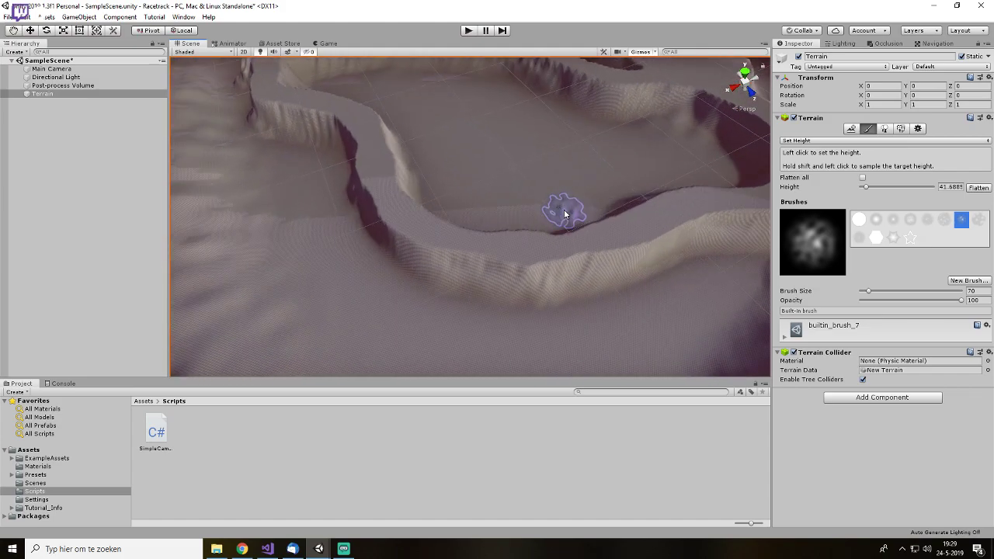
- Draw a connecting branch at the same height to join the winding sections of the raised track
{"action": "right_click_drag", "start_coordinate": [400, 218], "coordinate": [378, 284]}
{"action": "mouse_move", "coordinate": [377, 284]}
{"action": "left_mouse_down"}
{"action": "mouse_move", "coordinate": [344, 277]}
{"action": "mouse_move", "coordinate": [485, 381]}
{"action": "mouse_move", "coordinate": [643, 355]}
{"action": "mouse_move", "coordinate": [698, 211]}
{"action": "mouse_move", "coordinate": [628, 152]}
{"action": "mouse_move", "coordinate": [689, 190]}
{"action": "mouse_move", "coordinate": [732, 257]}
{"action": "mouse_move", "coordinate": [722, 309]}
{"action": "left_mouse_up"}
{"action": "middle_click_drag", "start_coordinate": [723, 309], "coordinate": [711, 183]}
{"action": "mouse_move", "coordinate": [712, 183]}
{"action": "left_mouse_down"}
{"action": "mouse_move", "coordinate": [650, 246]}
{"action": "mouse_move", "coordinate": [541, 262]}
{"action": "mouse_move", "coordinate": [393, 233]}
{"action": "mouse_move", "coordinate": [621, 248]}
{"action": "mouse_move", "coordinate": [684, 211]}
{"action": "left_mouse_up"}
{"action": "middle_click_drag", "start_coordinate": [684, 211], "coordinate": [631, 348]}
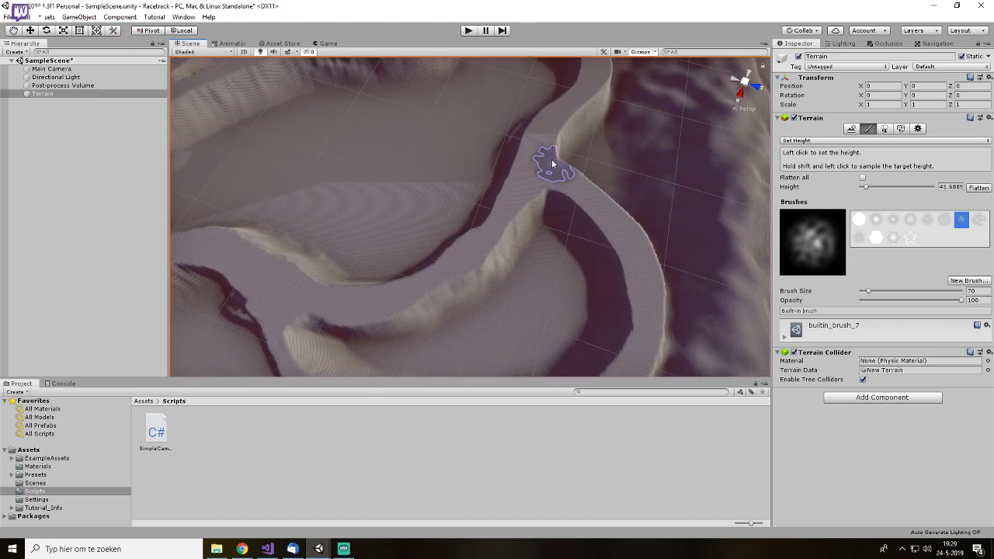
- Switch the terrain painting mode from Set Height to Raise or Lower Terrain
{"action": "scroll", "coordinate": [555, 160], "scroll_direction": "down", "scroll_amount": 10}
{"action": "left_click_drag", "start_coordinate": [552, 250], "coordinate": [574, 237], "text": "alt"}
{"action": "scroll", "coordinate": [573, 236], "scroll_direction": "up", "scroll_amount": 10}
{"action": "left_click", "coordinate": [849, 141]}
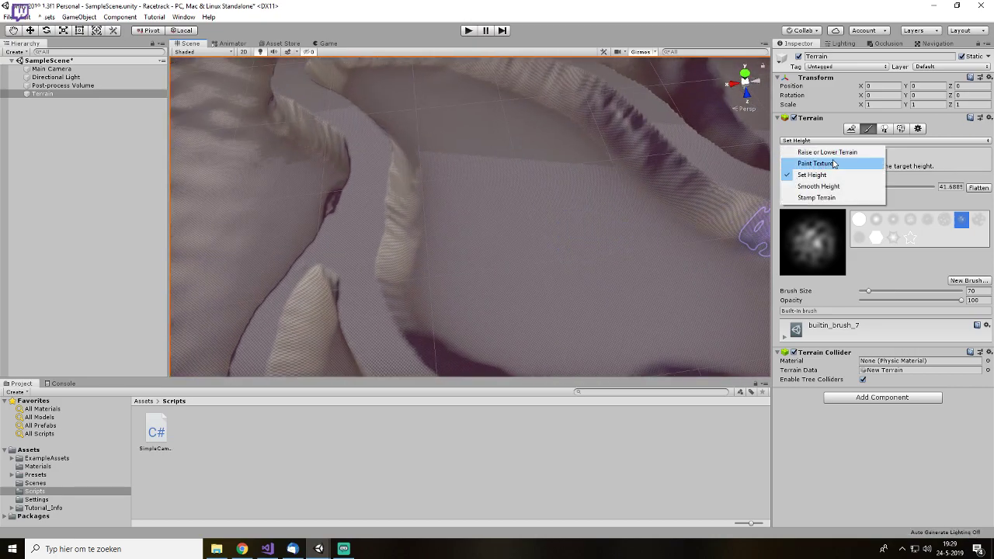
{"action": "left_click", "coordinate": [834, 163]}
{"action": "left_click", "coordinate": [848, 130]}
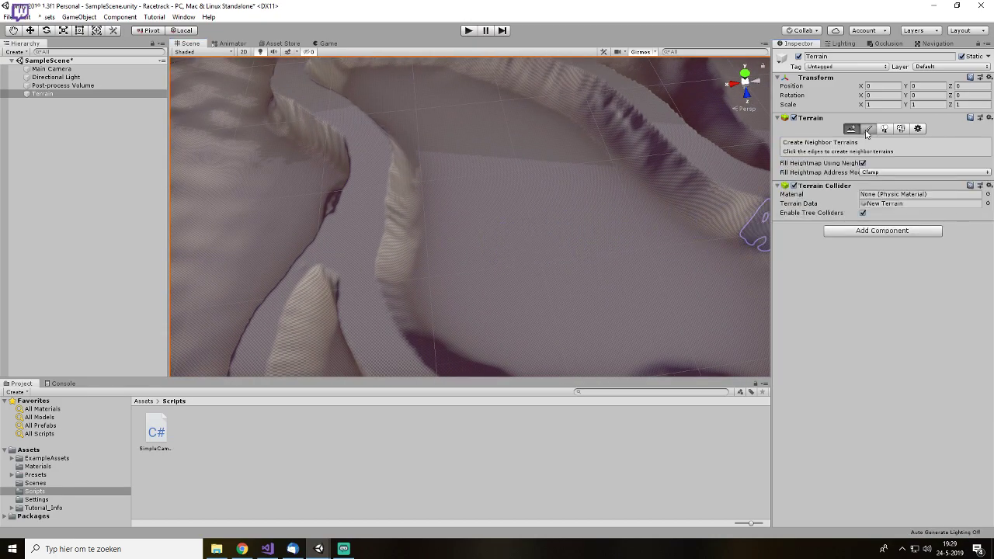
{"action": "left_click", "coordinate": [868, 129]}
{"action": "left_click", "coordinate": [826, 141]}
{"action": "left_click", "coordinate": [825, 154]}
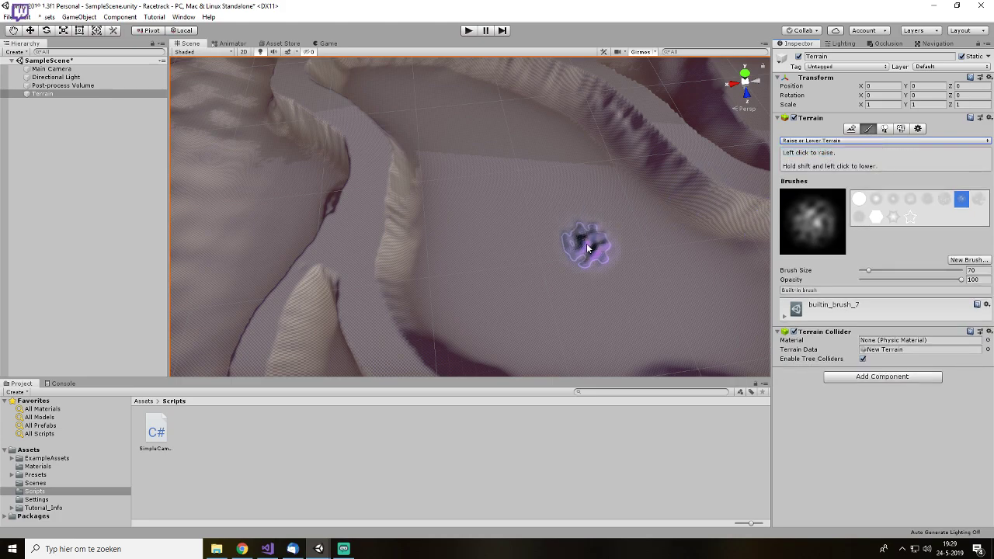
- Choose the cloudy builtin_brush_4 brush and set its size to 148 and its opacity to 8.2
{"action": "scroll", "coordinate": [591, 237], "scroll_direction": "up", "scroll_amount": 5}
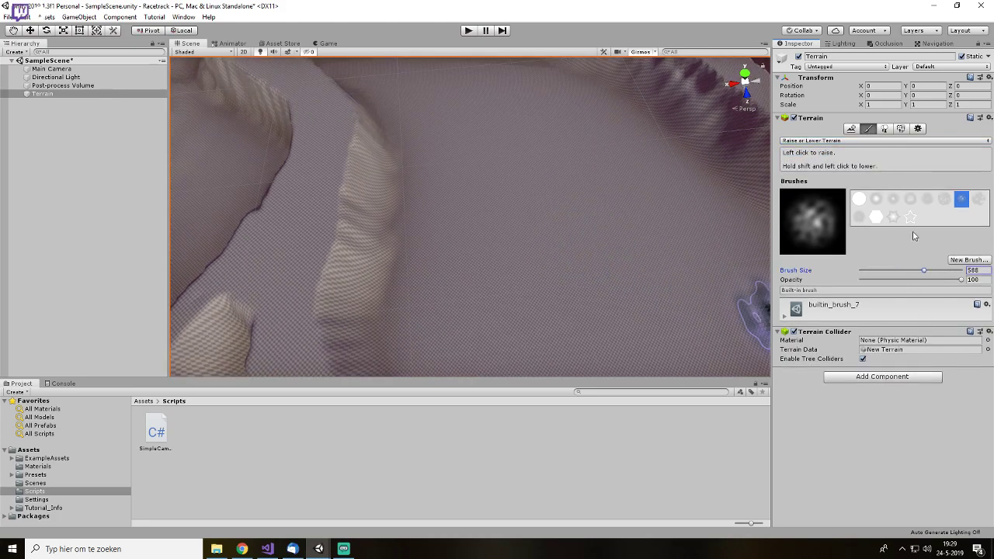
{"action": "left_click", "coordinate": [980, 200]}
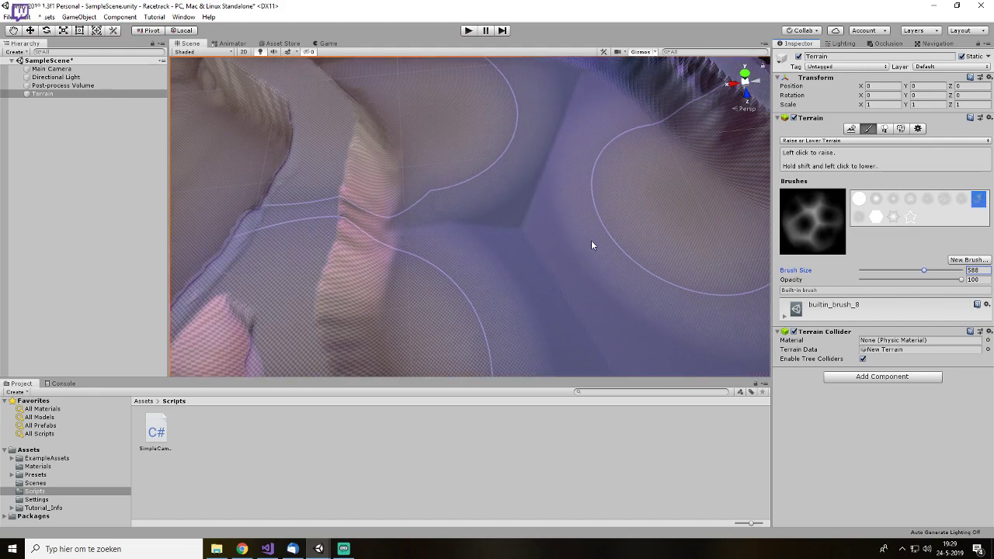
{"action": "left_click", "coordinate": [893, 200]}
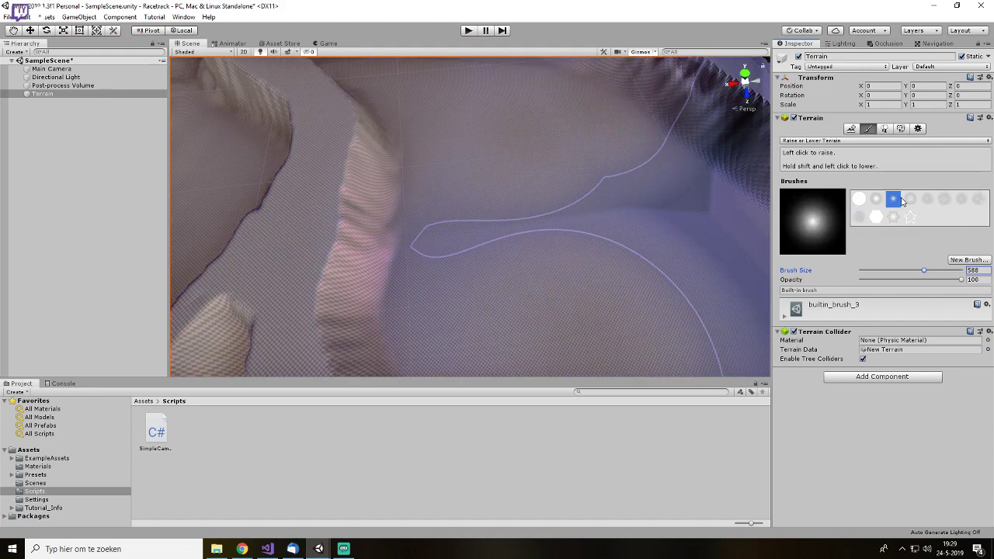
{"action": "left_click", "coordinate": [910, 201]}
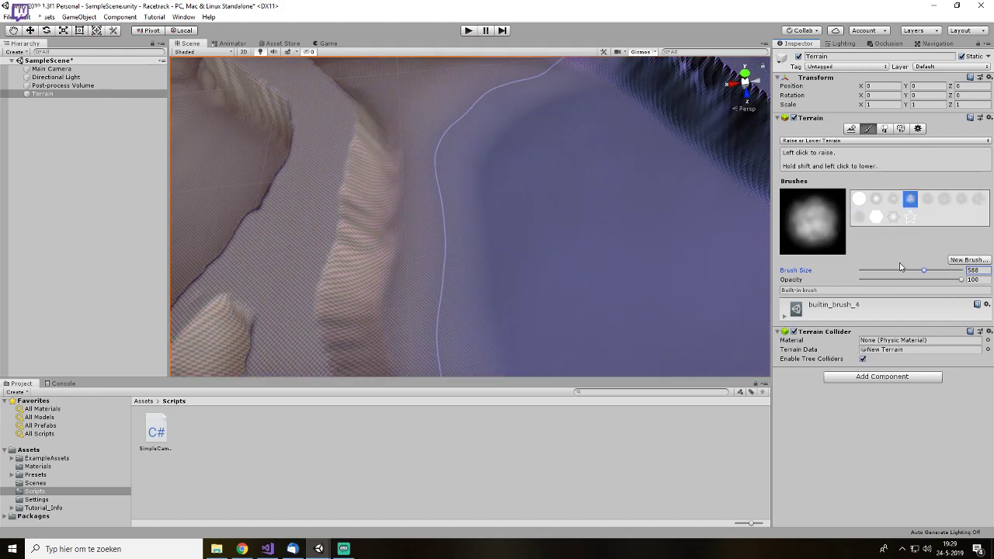
{"action": "scroll", "coordinate": [550, 238], "scroll_direction": "down", "scroll_amount": 3}
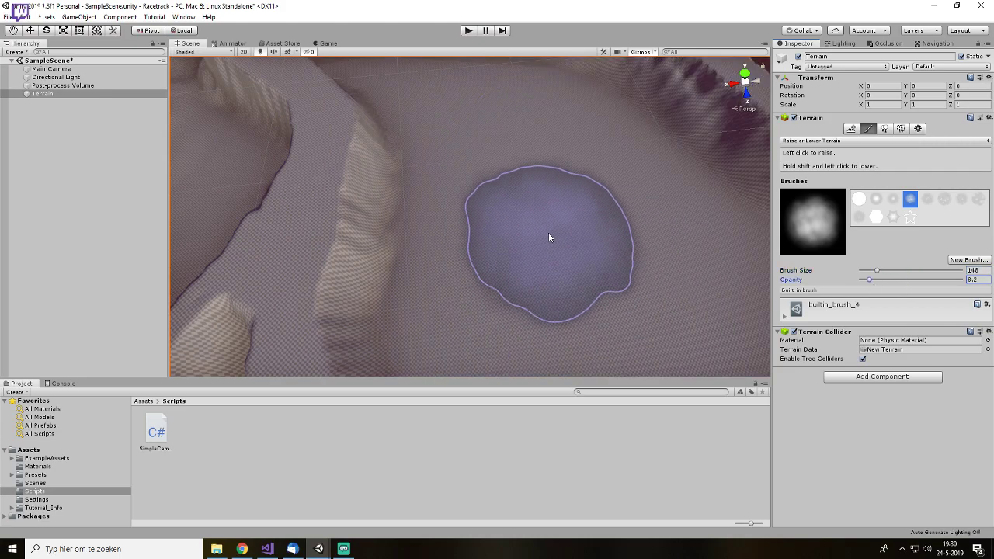
- Raise soft, uneven bumps across the flat ground inside and around the raised track with the cloudy brush
{"action": "scroll", "coordinate": [574, 289], "scroll_direction": "up", "scroll_amount": 3}
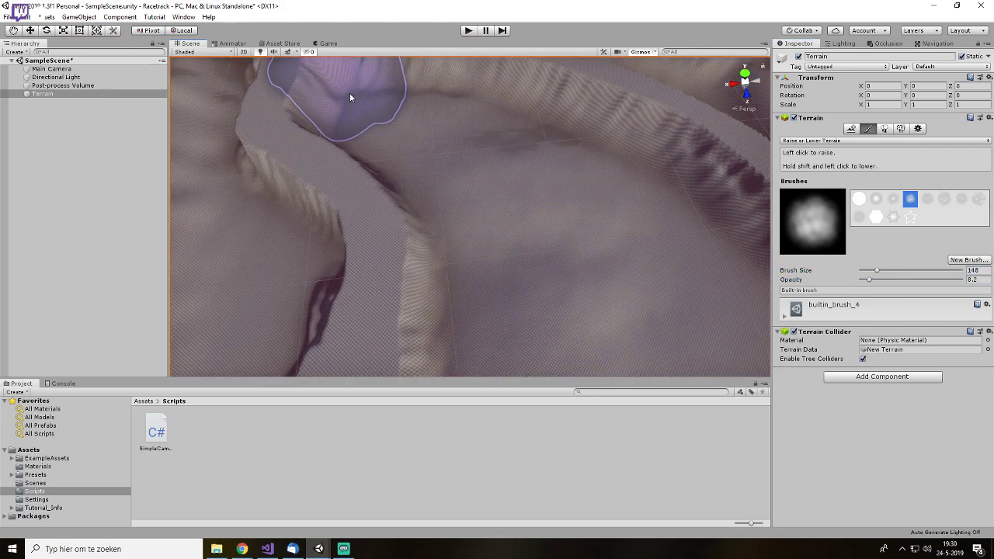
{"action": "scroll", "coordinate": [621, 261], "scroll_direction": "up", "scroll_amount": 3}
{"action": "scroll", "coordinate": [627, 333], "scroll_direction": "down", "scroll_amount": 2}
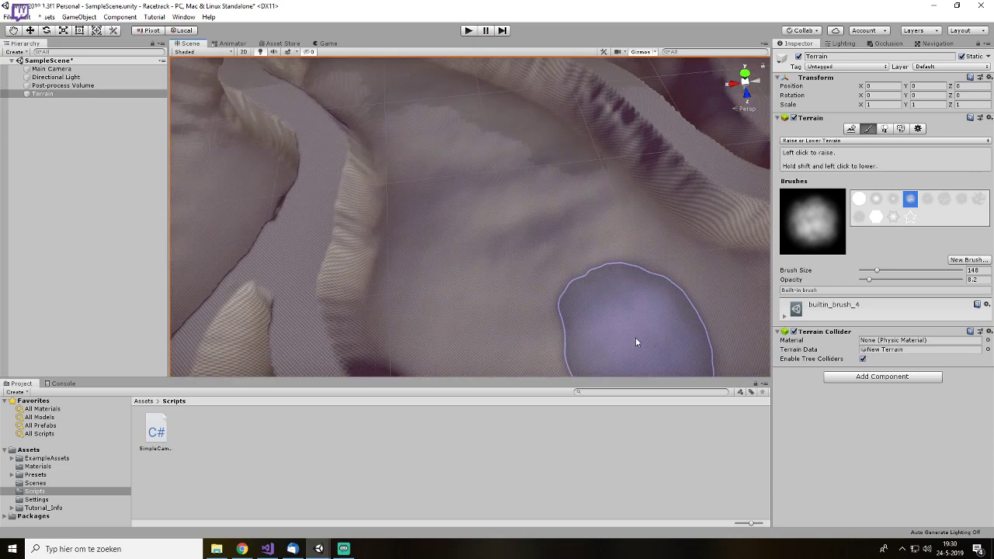
{"action": "middle_click_drag", "start_coordinate": [643, 325], "coordinate": [508, 210]}
{"action": "middle_click_drag", "start_coordinate": [561, 242], "coordinate": [314, 237]}
{"action": "middle_click_drag", "start_coordinate": [608, 255], "coordinate": [316, 243]}
{"action": "middle_click_drag", "start_coordinate": [519, 144], "coordinate": [575, 324]}
{"action": "middle_click_drag", "start_coordinate": [503, 113], "coordinate": [672, 346]}
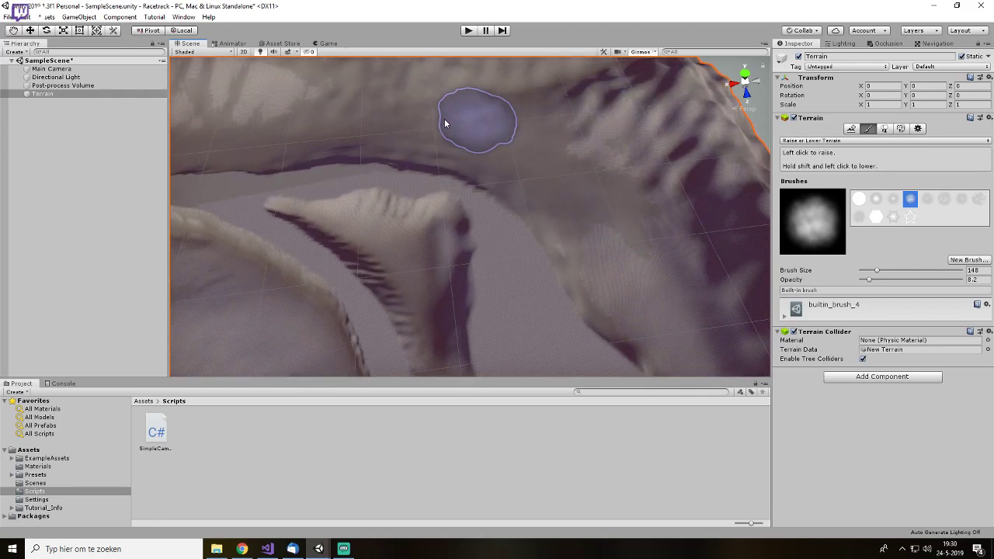
{"action": "middle_click_drag", "start_coordinate": [481, 122], "coordinate": [701, 111]}
{"action": "middle_click_drag", "start_coordinate": [528, 138], "coordinate": [521, 237]}
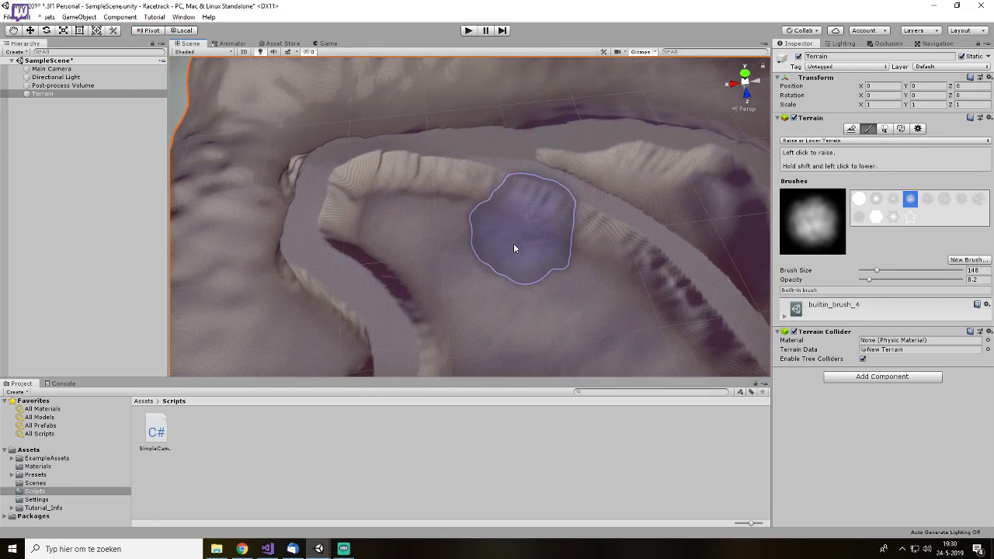
{"action": "middle_click_drag", "start_coordinate": [455, 256], "coordinate": [477, 210]}
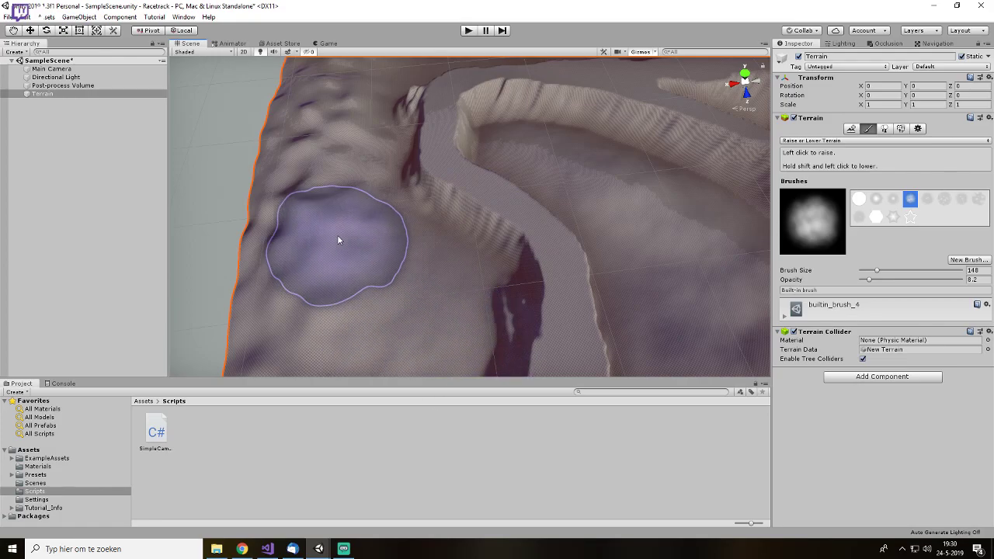
- Examine the raised track's surface and side walls from a low, close viewpoint
{"action": "scroll", "coordinate": [576, 322], "scroll_direction": "down", "scroll_amount": 6}
{"action": "left_click_drag", "start_coordinate": [594, 324], "coordinate": [569, 226], "text": "alt"}
{"action": "scroll", "coordinate": [554, 194], "scroll_direction": "up", "scroll_amount": 8}
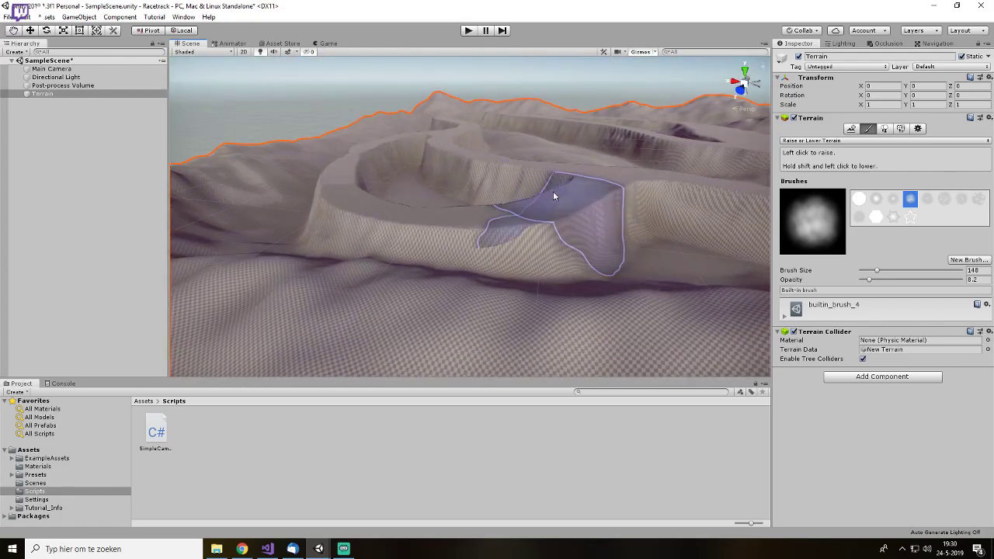
{"action": "scroll", "coordinate": [553, 195], "scroll_direction": "down", "scroll_amount": 2}
{"action": "scroll", "coordinate": [567, 207], "scroll_direction": "down", "scroll_amount": 3}
{"action": "left_click_drag", "start_coordinate": [472, 264], "coordinate": [416, 239], "text": "alt"}
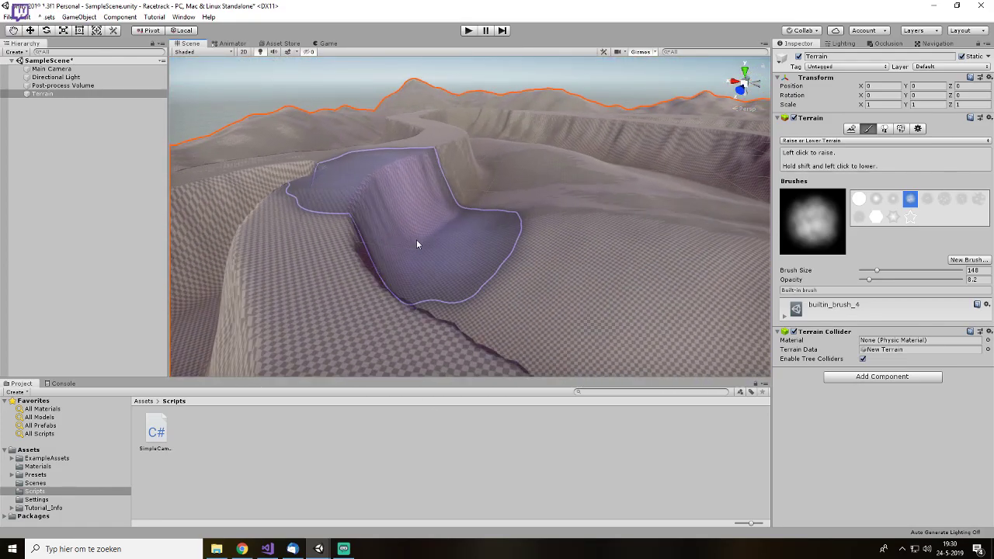
{"action": "scroll", "coordinate": [483, 243], "scroll_direction": "up", "scroll_amount": 3}
{"action": "scroll", "coordinate": [503, 204], "scroll_direction": "up", "scroll_amount": 3}
{"action": "scroll", "coordinate": [505, 219], "scroll_direction": "up", "scroll_amount": 6}
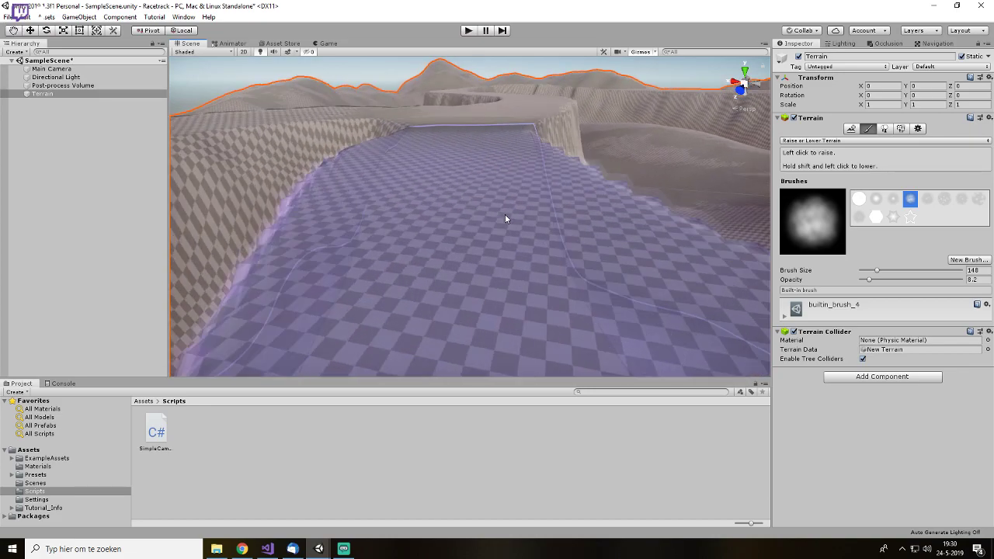
{"action": "left_click_drag", "start_coordinate": [521, 240], "coordinate": [515, 220], "text": "alt"}
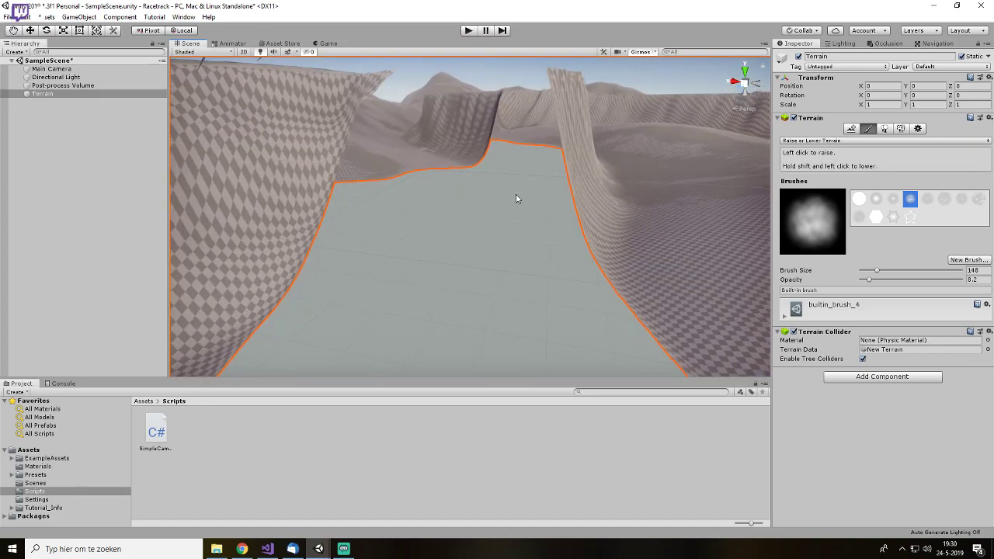
{"action": "scroll", "coordinate": [520, 211], "scroll_direction": "down", "scroll_amount": 5}
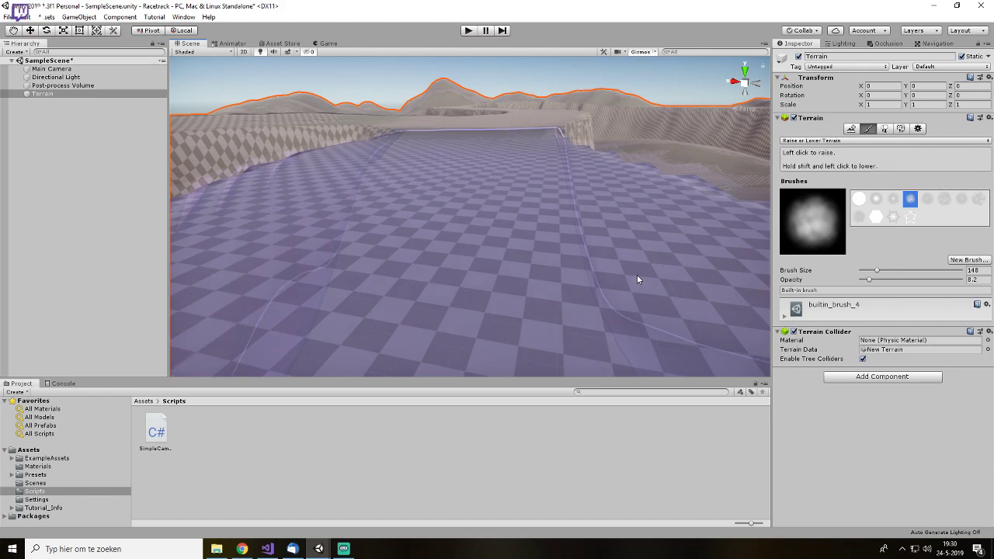
{"action": "scroll", "coordinate": [506, 181], "scroll_direction": "down", "scroll_amount": 5}
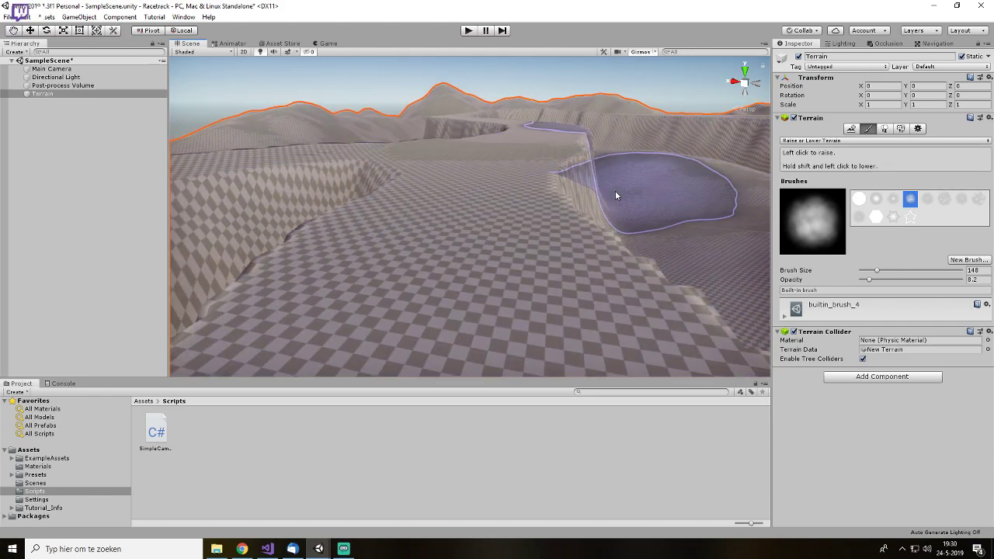
- Set the brush opacity to 10.8 and size to 61, and build up a sloping ridge against the track's side wall
{"action": "middle_click_drag", "start_coordinate": [676, 187], "coordinate": [436, 187]}
{"action": "scroll", "coordinate": [466, 225], "scroll_direction": "up", "scroll_amount": 3}
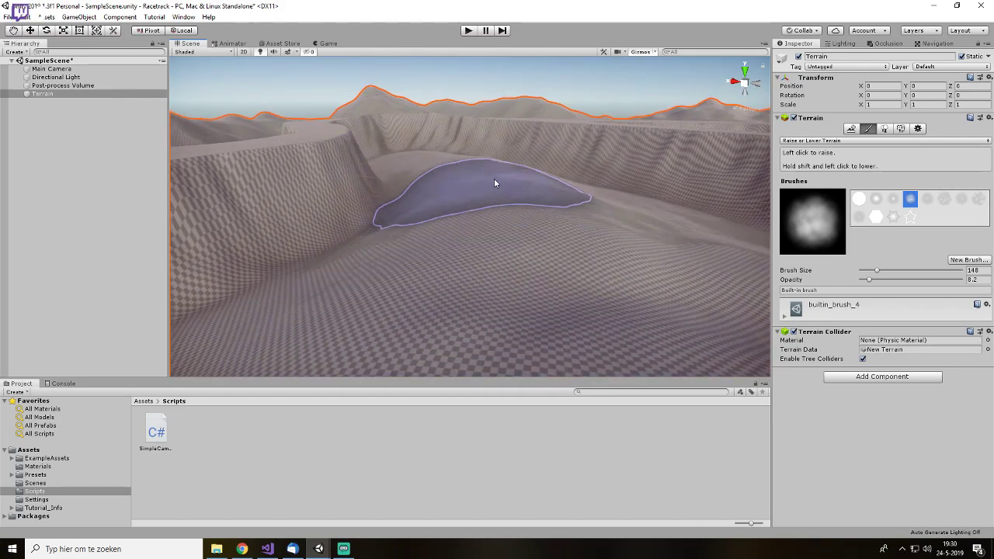
{"action": "left_click", "coordinate": [864, 279]}
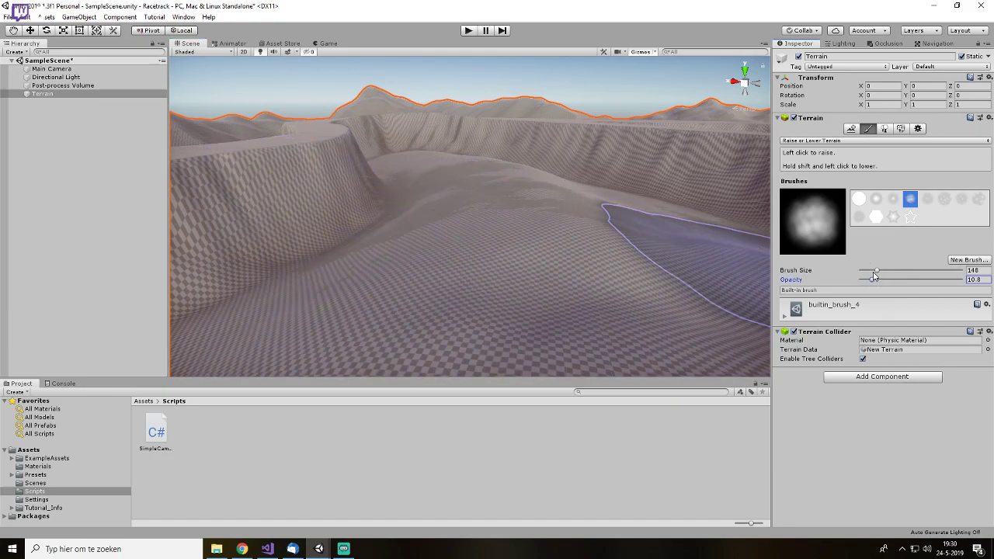
{"action": "left_click_drag", "start_coordinate": [307, 208], "coordinate": [365, 249]}
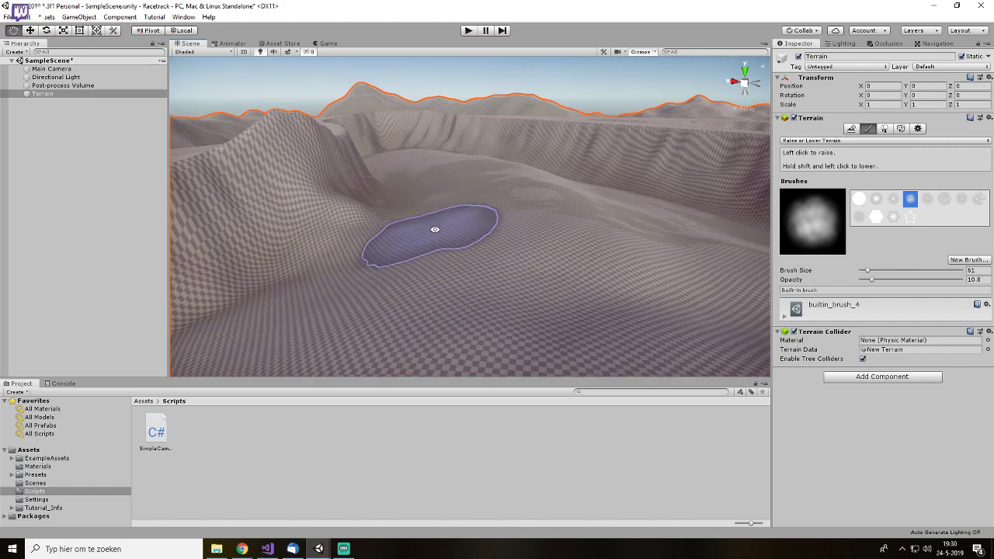
{"action": "left_click_drag", "start_coordinate": [428, 226], "coordinate": [580, 247], "text": "alt"}
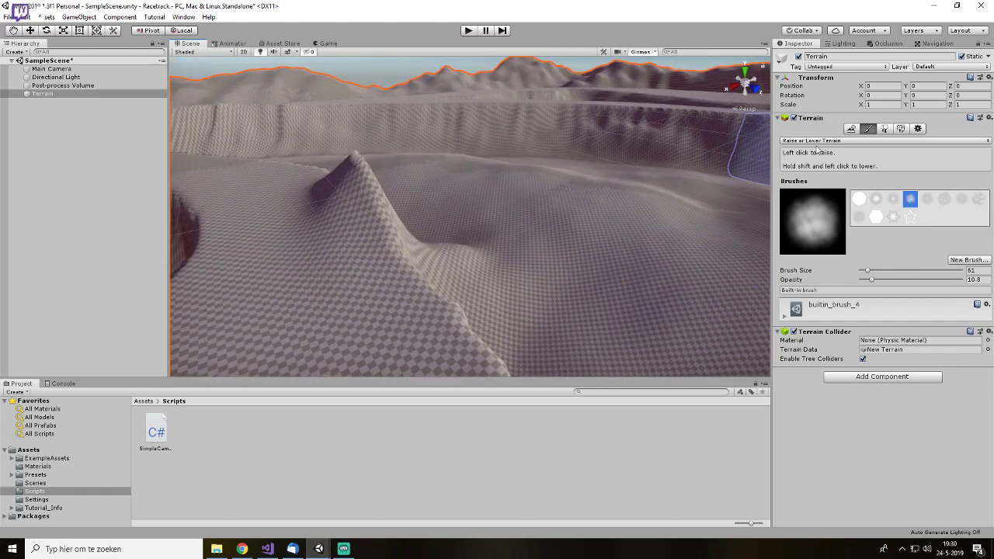
{"action": "left_click", "coordinate": [819, 140]}
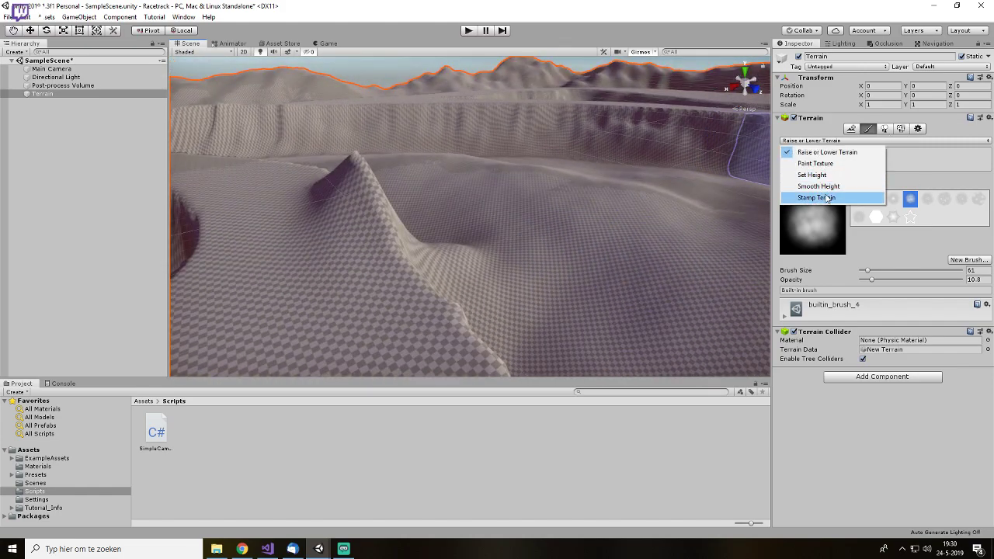
{"action": "left_click", "coordinate": [827, 198]}
{"action": "scroll", "coordinate": [578, 224], "scroll_direction": "down", "scroll_amount": 4}
{"action": "left_click_drag", "start_coordinate": [581, 260], "coordinate": [521, 247], "text": "alt"}
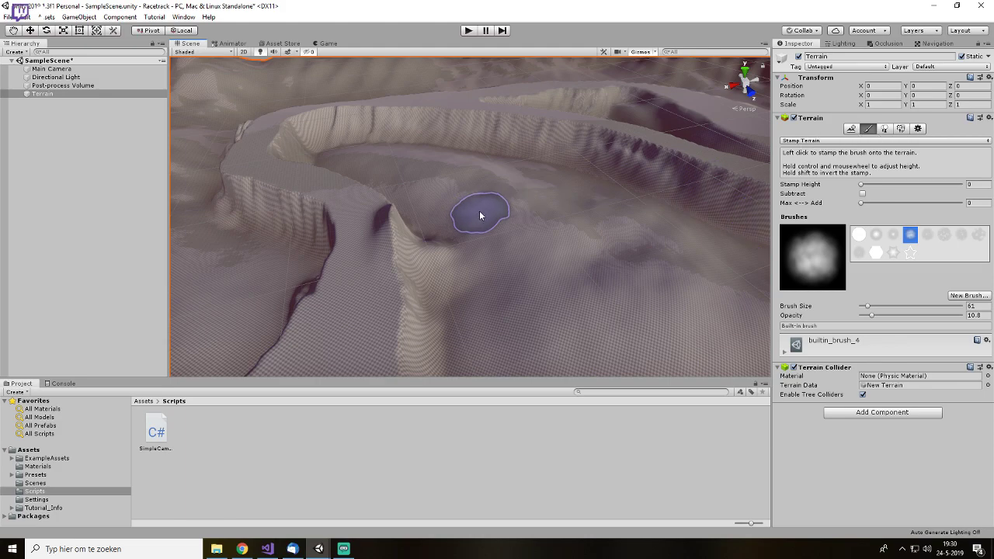
- Switch the terrain mode to Paint Texture and open the texture selection for a new terrain layer
{"action": "left_click", "coordinate": [823, 141]}
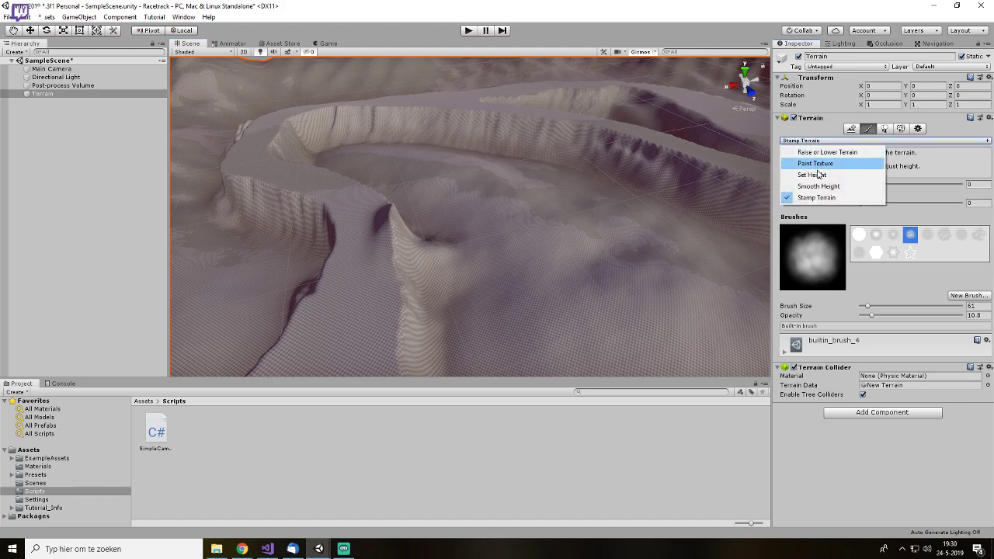
{"action": "left_click", "coordinate": [818, 166]}
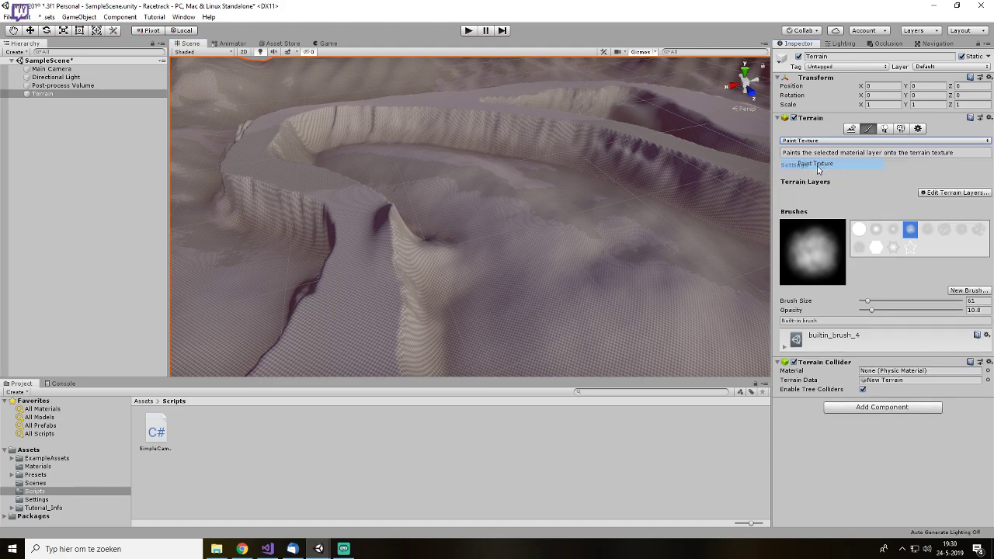
{"action": "left_click", "coordinate": [965, 193]}
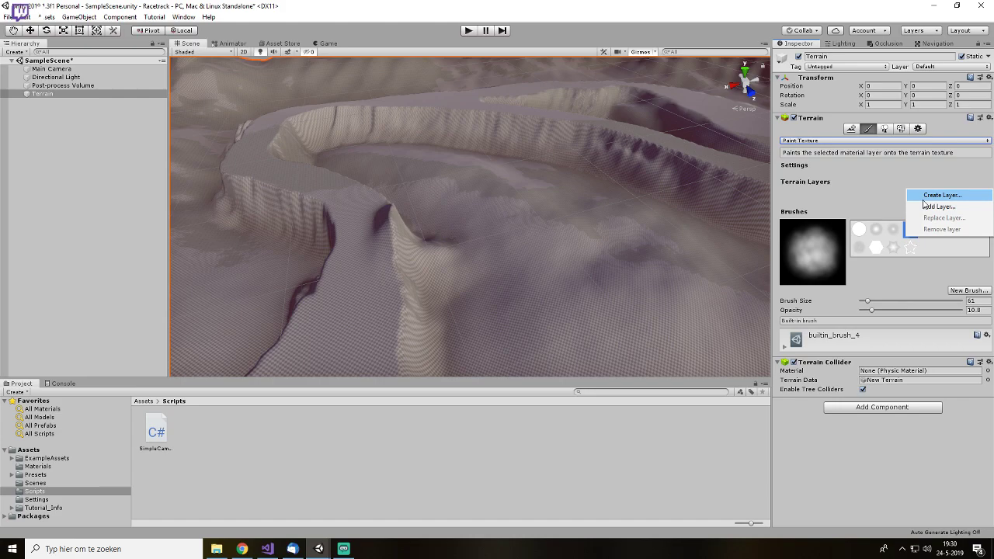
{"action": "left_click", "coordinate": [936, 196]}
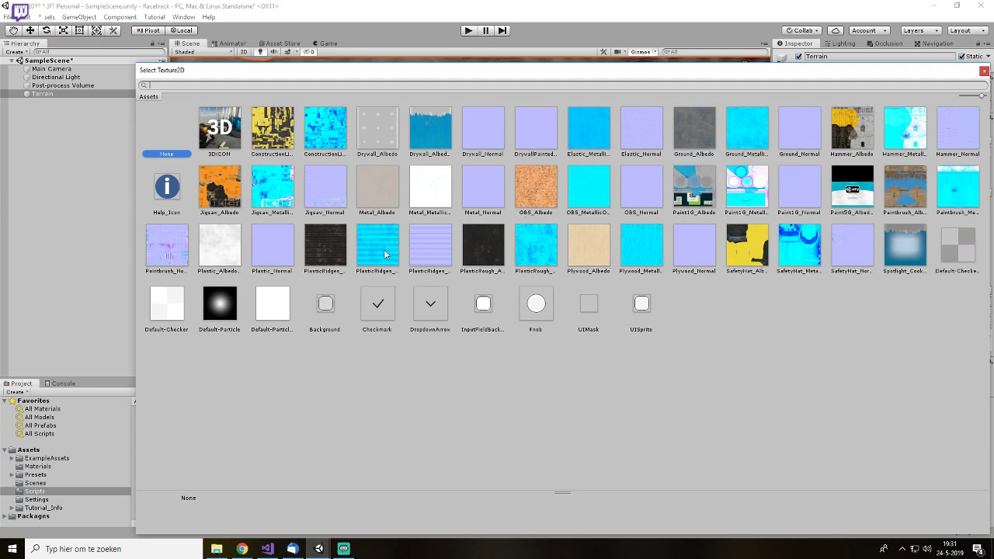
- Create a folder named Textures in the project's Assets folder and open it
{"action": "left_click", "coordinate": [217, 549]}
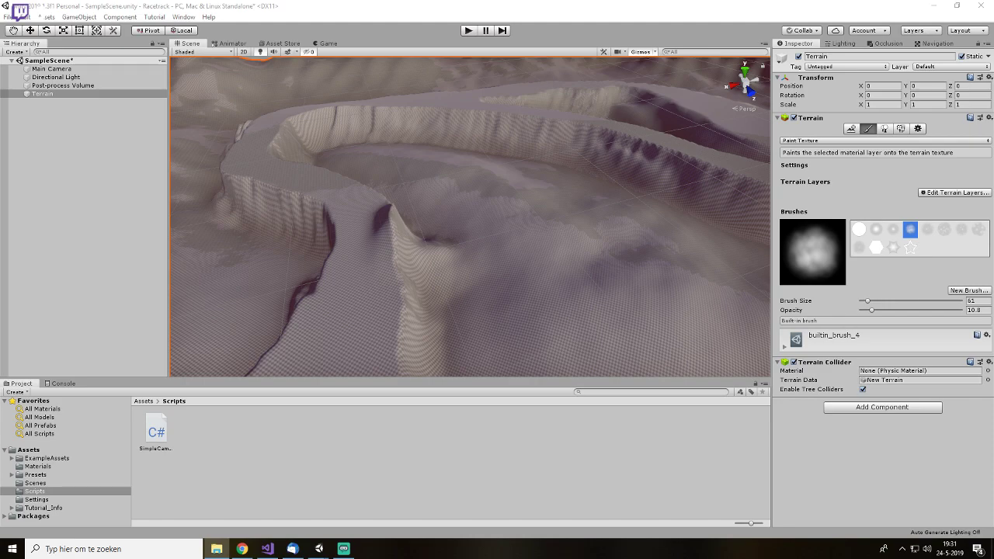
{"action": "left_click", "coordinate": [326, 480]}
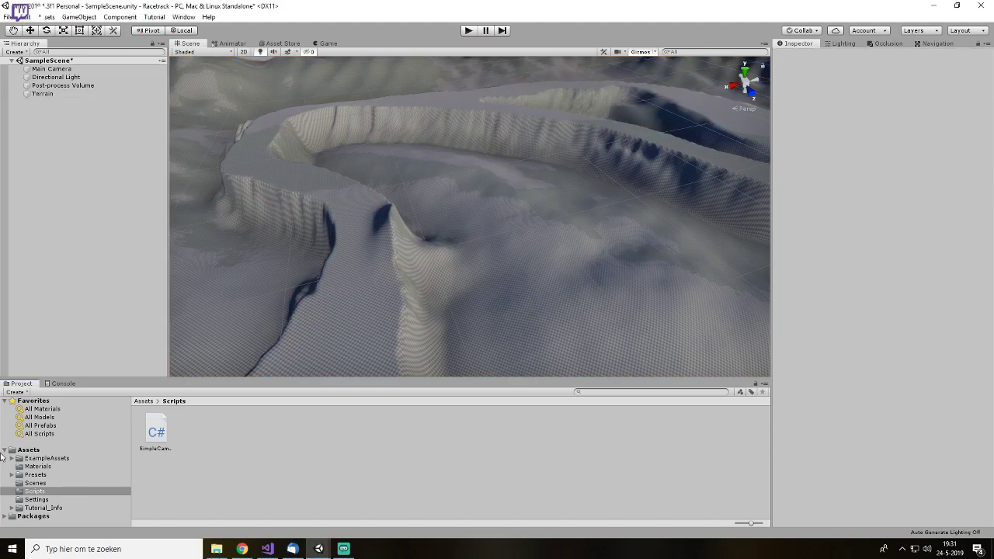
{"action": "left_click", "coordinate": [29, 451]}
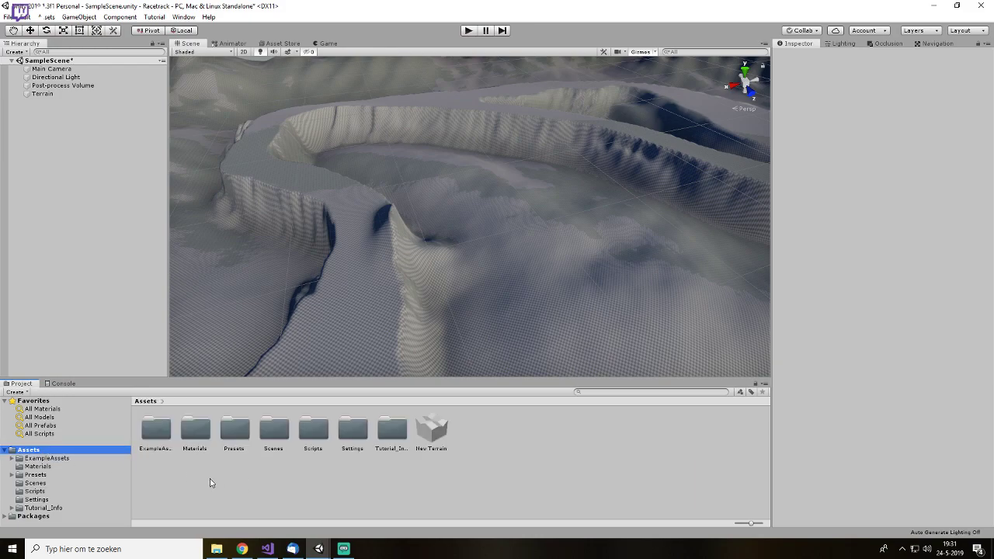
{"action": "right_click", "coordinate": [304, 490]}
{"action": "mouse_move", "coordinate": [327, 241]}
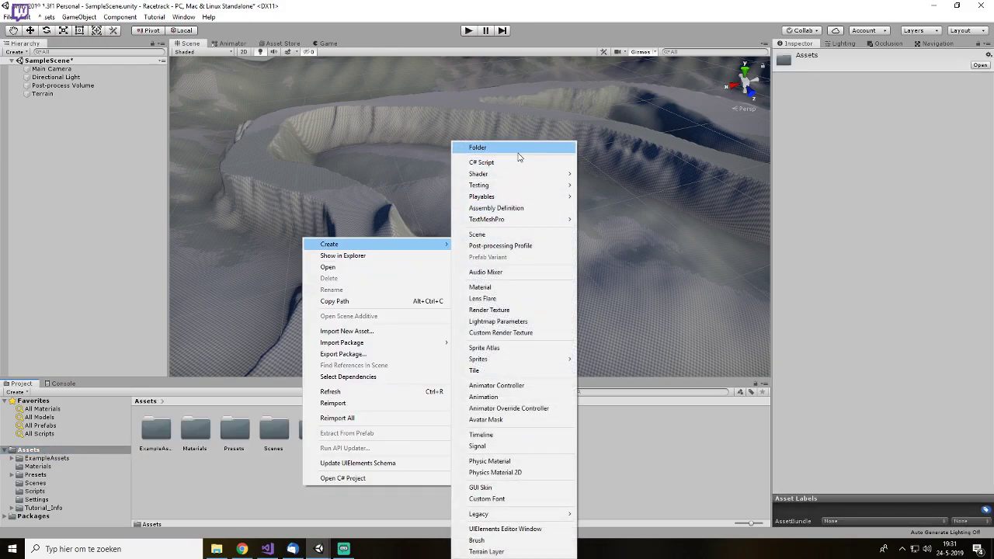
{"action": "left_click", "coordinate": [518, 148]}
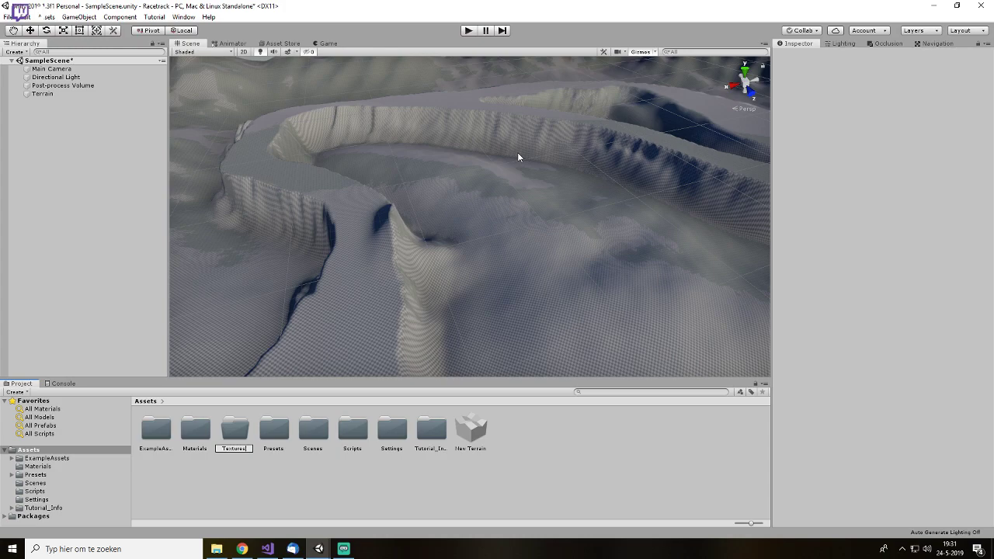
{"action": "key", "text": "Return"}
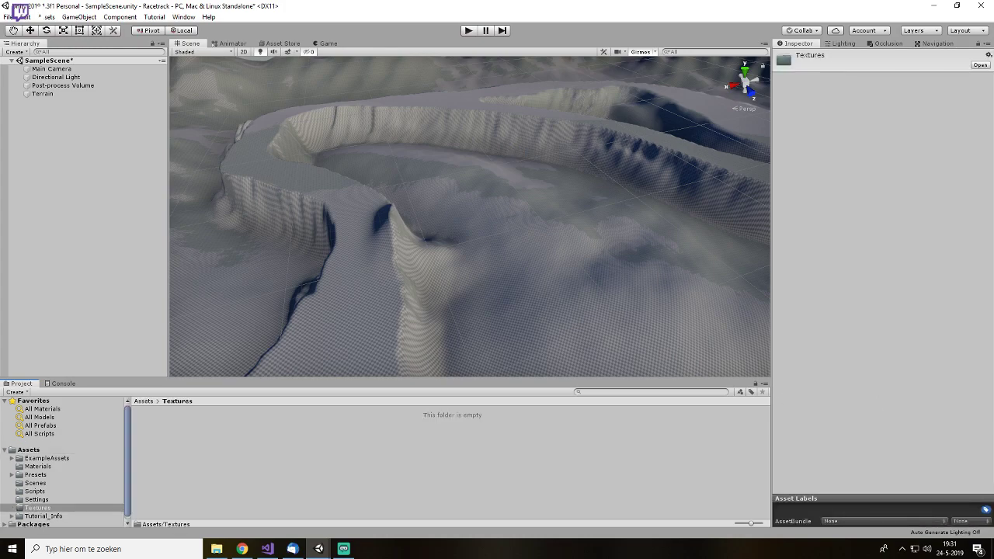
- Import Swamp_tiles_Swamp_Tile_Plane_2_MTL_AlbedoTransparency.png from File Explorer into the project's Textures folder
{"action": "key", "text": "alt+Tab"}
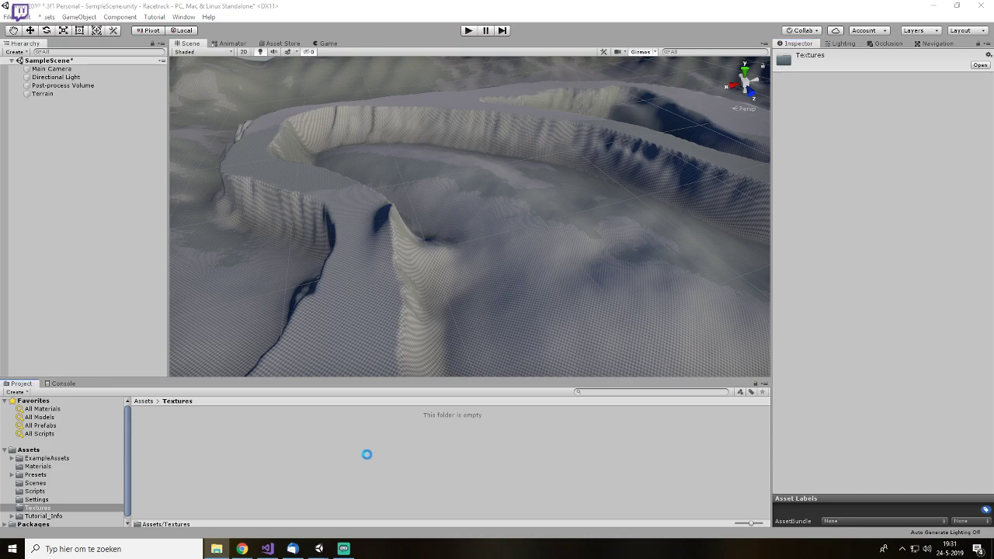
{"action": "left_click", "coordinate": [157, 417]}
{"action": "left_click_drag", "start_coordinate": [993, 97], "coordinate": [993, 132]}
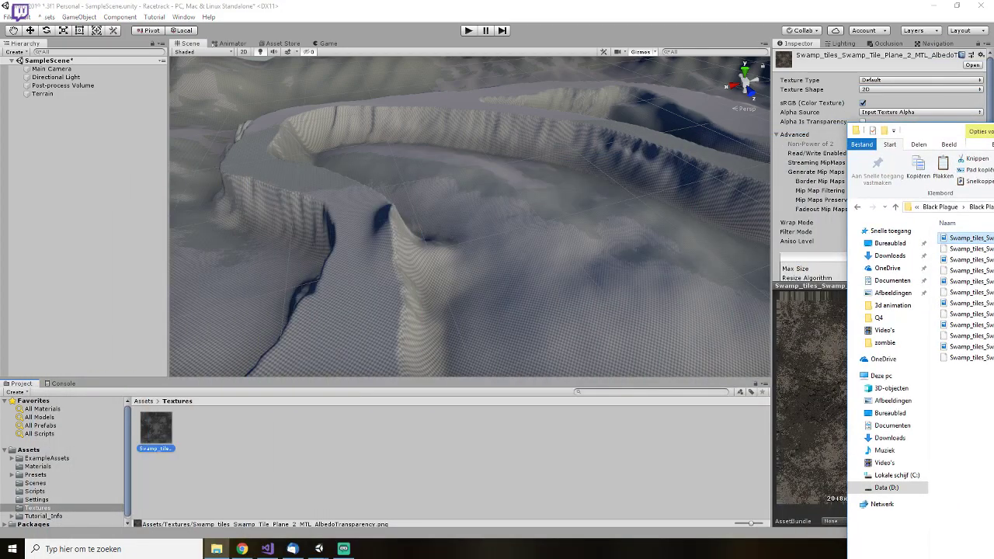
{"action": "left_click", "coordinate": [521, 451]}
{"action": "left_click", "coordinate": [194, 487]}
{"action": "scroll", "coordinate": [434, 256], "scroll_direction": "down", "scroll_amount": 3}
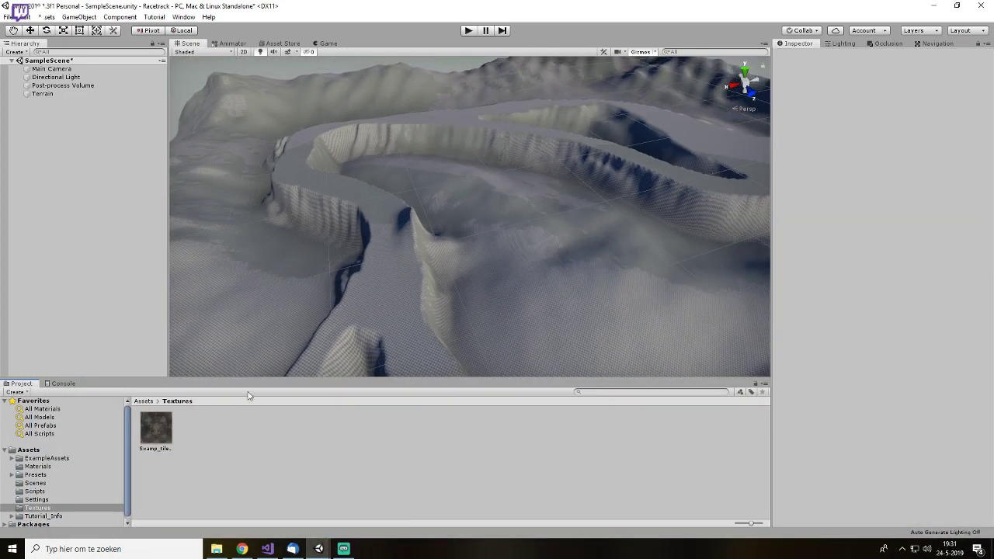
- Create a new layer on the terrain using the Swamp_Tile_Plane_2 AlbedoTransparency texture
{"action": "left_click", "coordinate": [498, 281]}
{"action": "scroll", "coordinate": [481, 270], "scroll_direction": "up", "scroll_amount": 3}
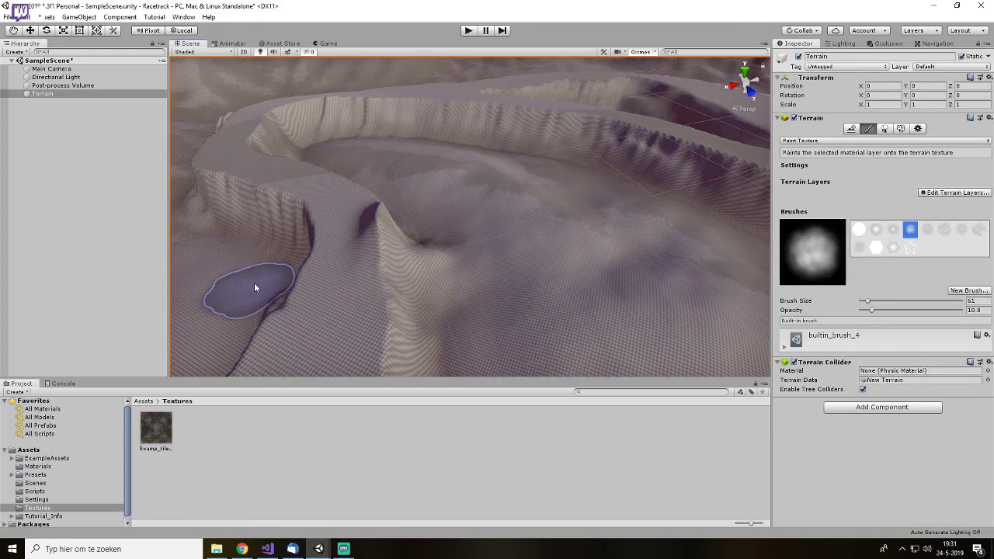
{"action": "left_click", "coordinate": [960, 194]}
{"action": "left_click", "coordinate": [932, 196]}
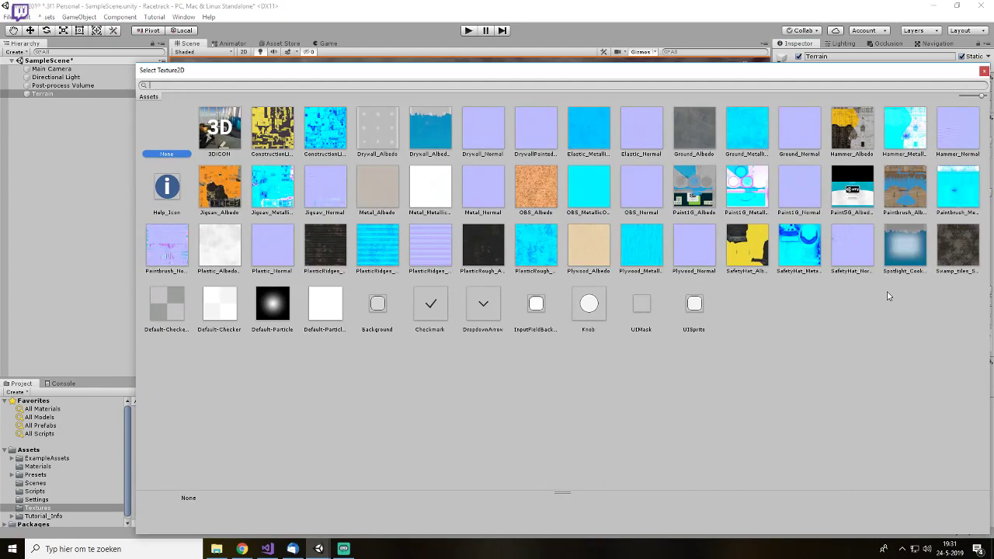
{"action": "left_click", "coordinate": [954, 258]}
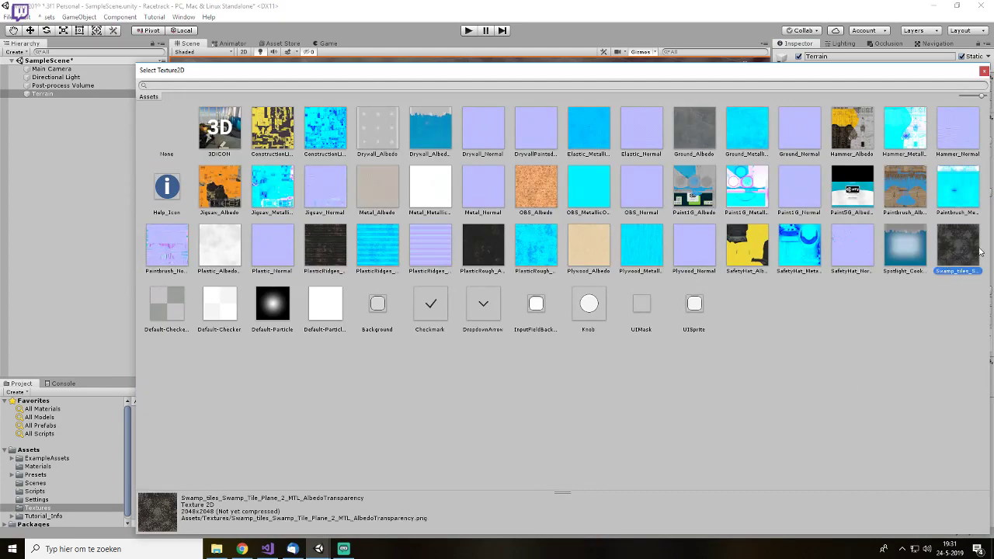
{"action": "double_click", "coordinate": [971, 254]}
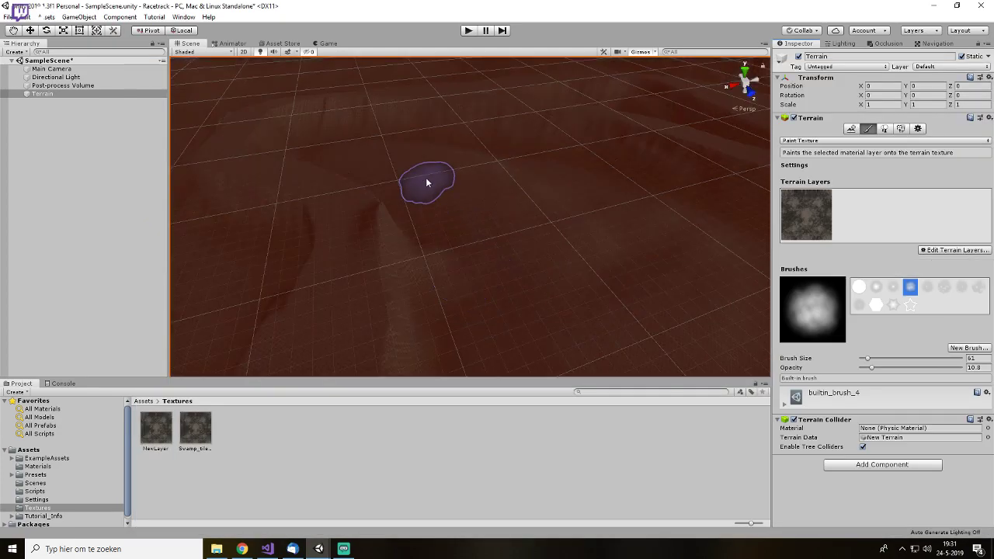
- Examine the swamp tile texture on the terrain from close up and from a low viewpoint towards the mountains
{"action": "mouse_move", "coordinate": [428, 179]}
{"action": "left_mouse_down"}
{"action": "mouse_move", "coordinate": [362, 280]}
{"action": "mouse_move", "coordinate": [477, 188]}
{"action": "mouse_move", "coordinate": [564, 245]}
{"action": "left_mouse_up"}
{"action": "scroll", "coordinate": [564, 246], "scroll_direction": "up", "scroll_amount": 4}
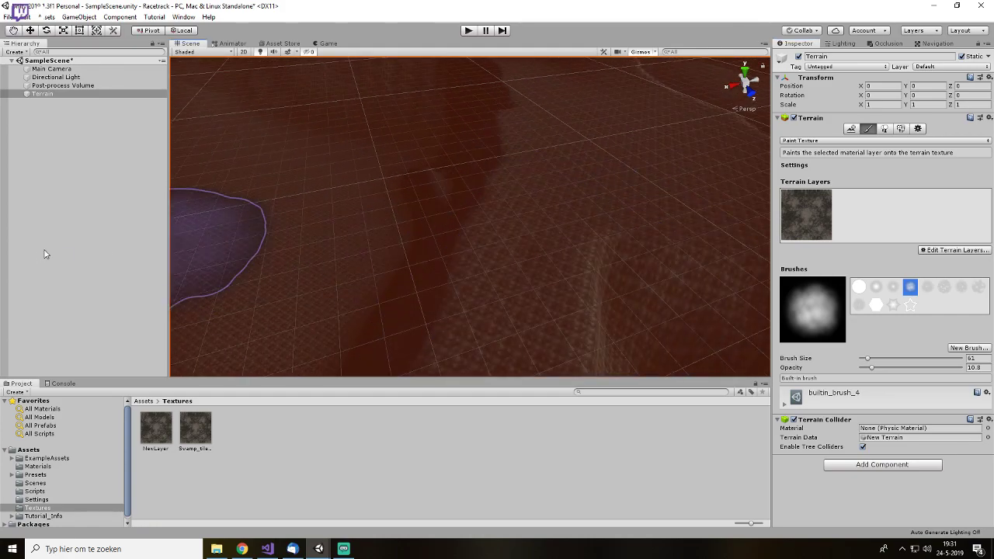
{"action": "scroll", "coordinate": [464, 240], "scroll_direction": "up", "scroll_amount": 5}
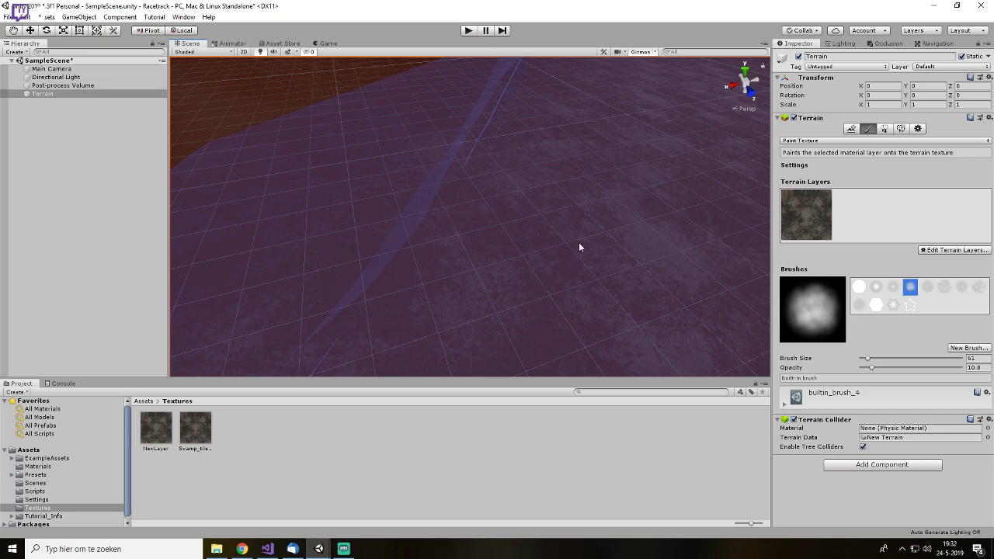
{"action": "scroll", "coordinate": [577, 226], "scroll_direction": "down", "scroll_amount": 10}
{"action": "mouse_move", "coordinate": [576, 213]}
{"action": "middle_mouse_down"}
{"action": "mouse_move", "coordinate": [423, 243]}
{"action": "mouse_move", "coordinate": [408, 238]}
{"action": "mouse_move", "coordinate": [461, 220]}
{"action": "middle_mouse_up"}
{"action": "scroll", "coordinate": [512, 212], "scroll_direction": "up", "scroll_amount": 4}
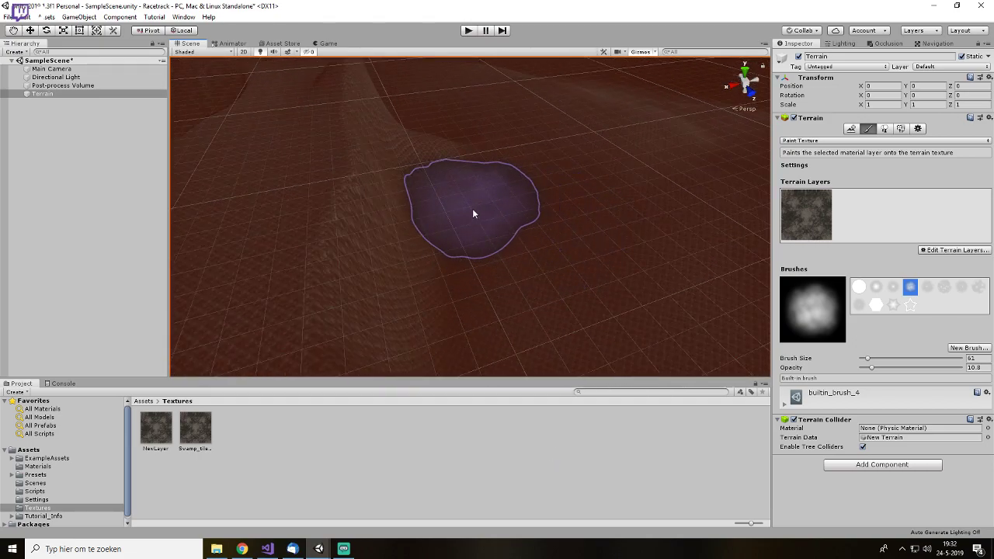
{"action": "scroll", "coordinate": [602, 270], "scroll_direction": "up", "scroll_amount": 3}
{"action": "scroll", "coordinate": [536, 224], "scroll_direction": "up", "scroll_amount": 5}
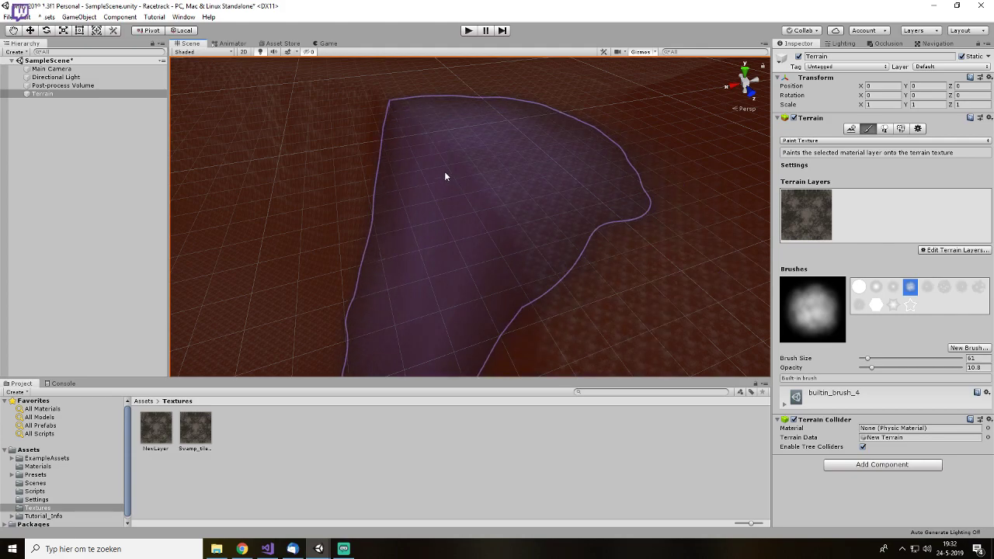
{"action": "middle_click_drag", "start_coordinate": [446, 172], "coordinate": [632, 345]}
{"action": "right_click_drag", "start_coordinate": [529, 264], "coordinate": [765, 172]}
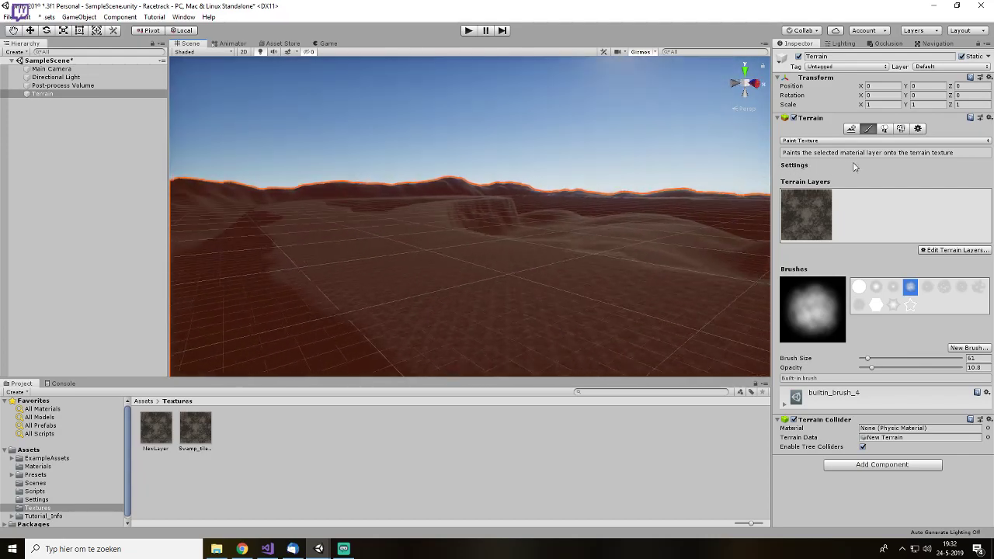
- Expand the properties of the swamp tile terrain layer and set its smoothness to 0
{"action": "left_click", "coordinate": [808, 196]}
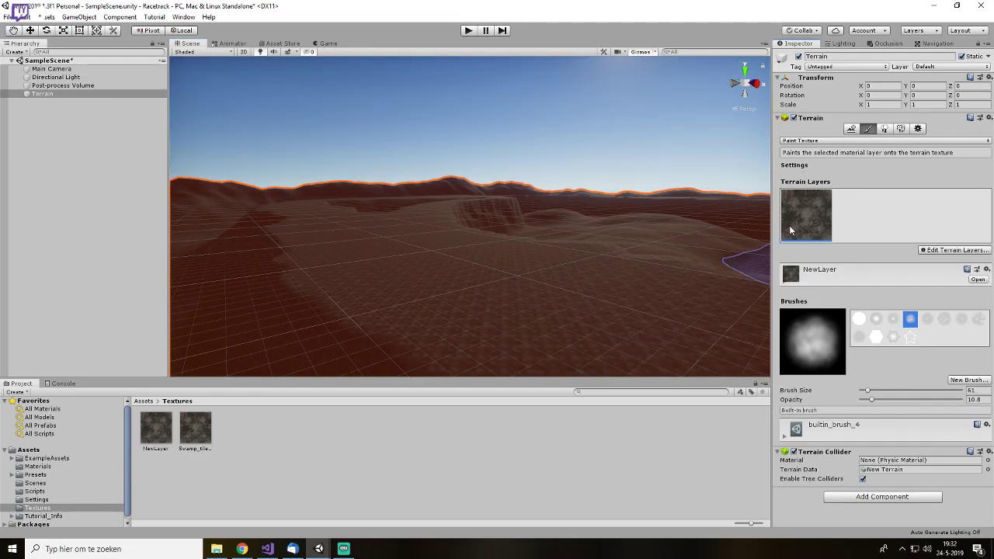
{"action": "left_click", "coordinate": [790, 278]}
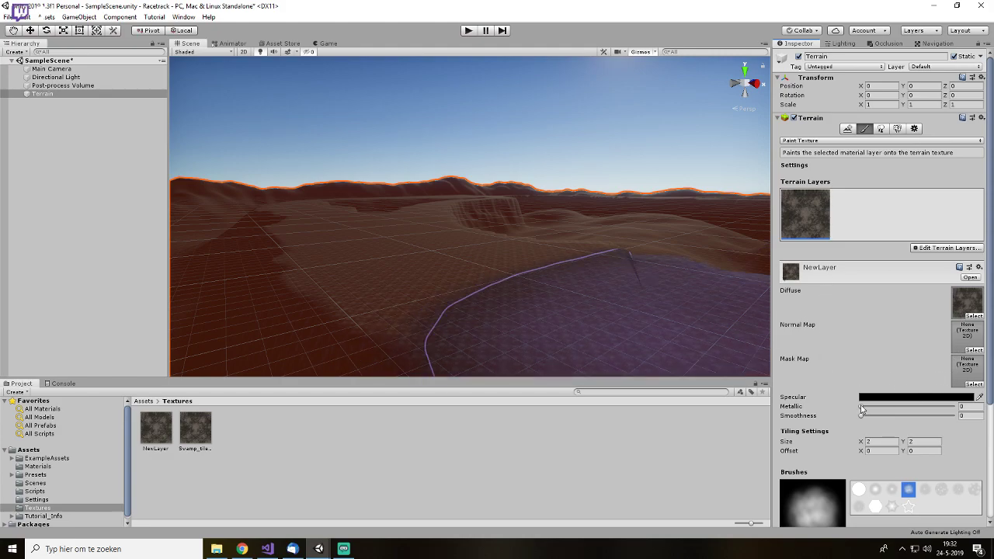
{"action": "mouse_move", "coordinate": [862, 416]}
{"action": "left_mouse_down"}
{"action": "mouse_move", "coordinate": [924, 417]}
{"action": "mouse_move", "coordinate": [854, 417]}
{"action": "left_mouse_up"}
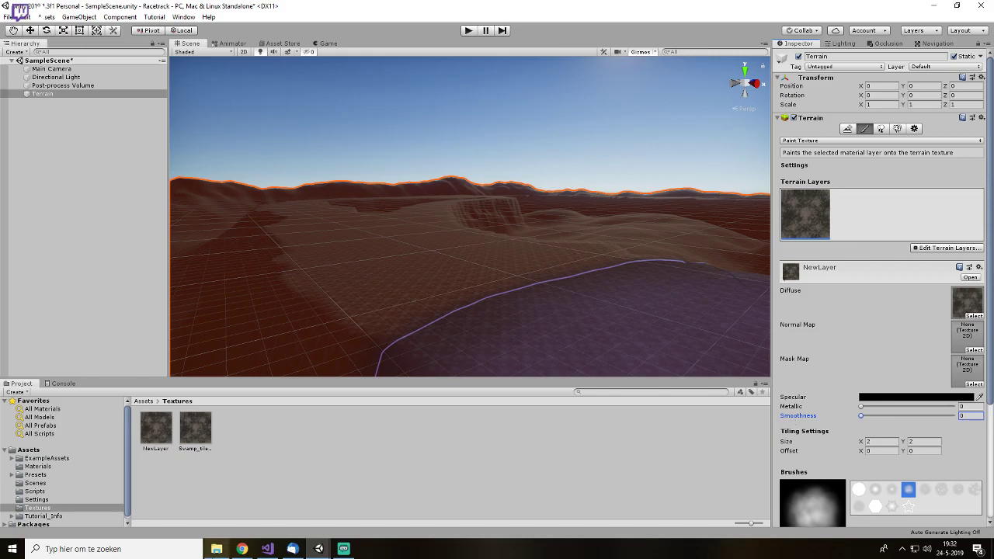
- Import Swamp_tiles_Swamp_Tile_Plane_2_MTL_MetallicSmoothness.png from File Explorer into the Textures folder
{"action": "left_click", "coordinate": [216, 549]}
{"action": "left_click_drag", "start_coordinate": [993, 133], "coordinate": [813, 62]}
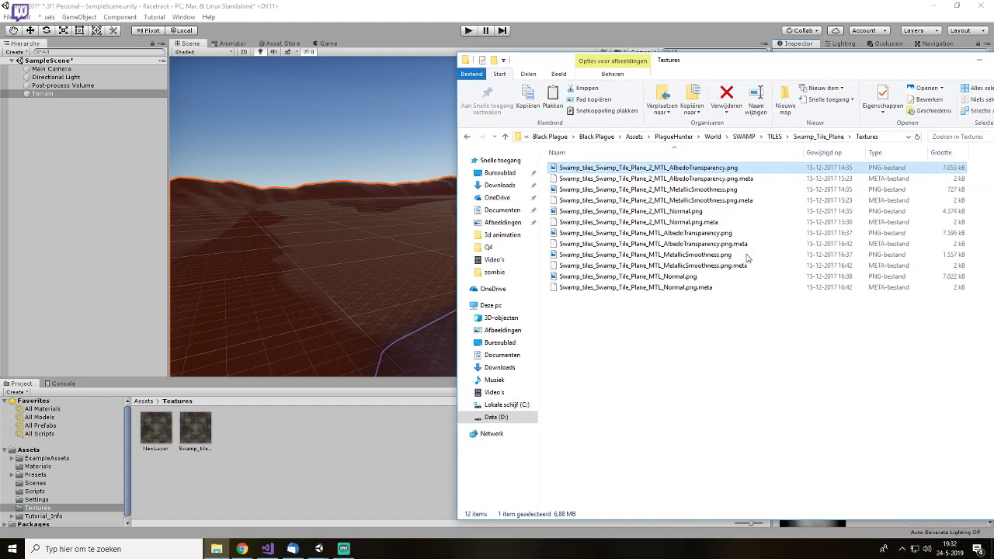
{"action": "left_click", "coordinate": [723, 191]}
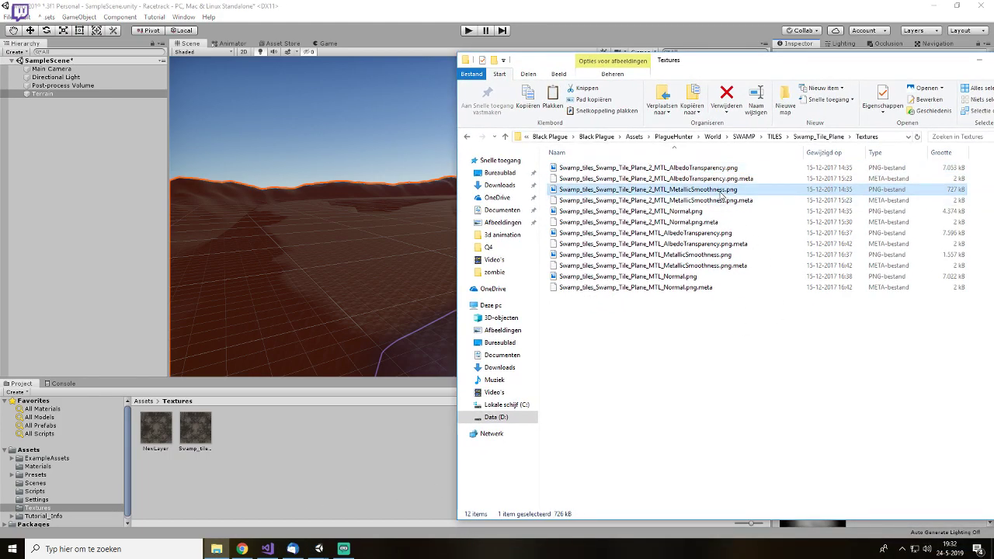
{"action": "left_click_drag", "start_coordinate": [715, 195], "coordinate": [362, 458]}
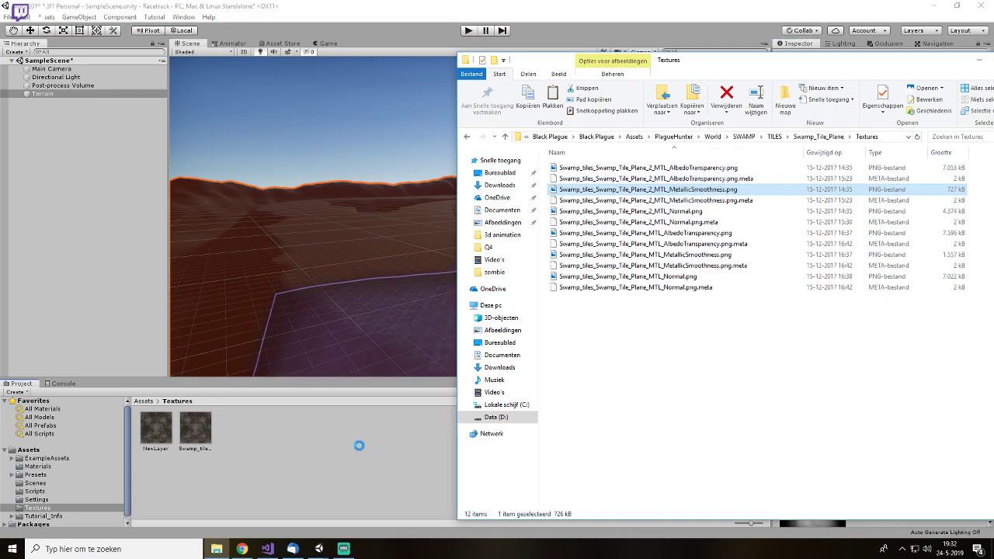
{"action": "left_click", "coordinate": [360, 455]}
- Assign the black MetallicSmoothness texture as the terrain layer's mask map and set the smoothness to 0.042
{"action": "left_click", "coordinate": [42, 93]}
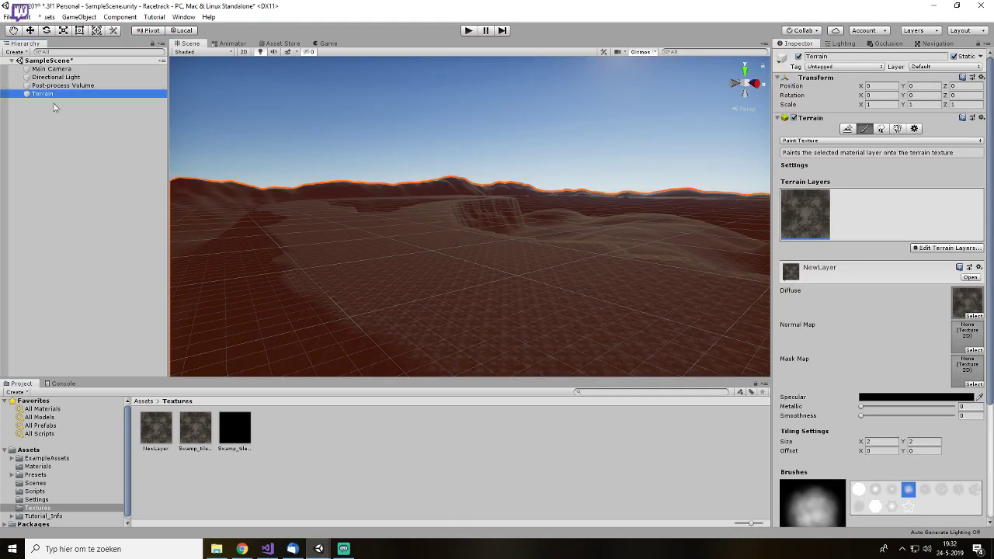
{"action": "left_click_drag", "start_coordinate": [907, 365], "coordinate": [970, 369]}
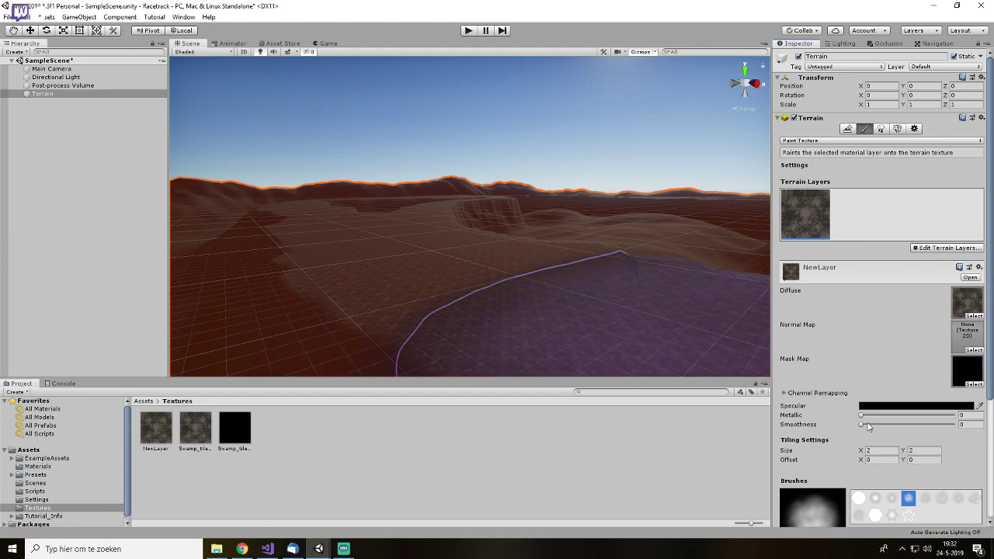
{"action": "mouse_move", "coordinate": [862, 424]}
{"action": "left_mouse_down"}
{"action": "mouse_move", "coordinate": [919, 427]}
{"action": "mouse_move", "coordinate": [864, 431]}
{"action": "left_mouse_up"}
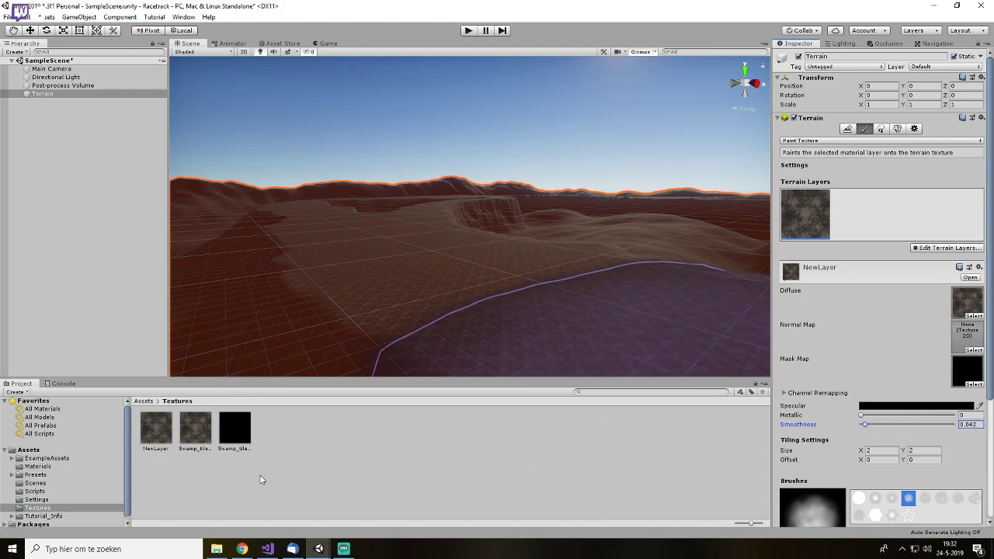
- Import Swamp_tiles_Swamp_Tile_Plane_2_MTL_Normal.png into the Textures folder and assign it as the terrain layer's normal map
{"action": "left_click", "coordinate": [217, 549]}
{"action": "left_click", "coordinate": [684, 212]}
{"action": "left_click_drag", "start_coordinate": [705, 237], "coordinate": [300, 482]}
{"action": "left_click", "coordinate": [309, 482]}
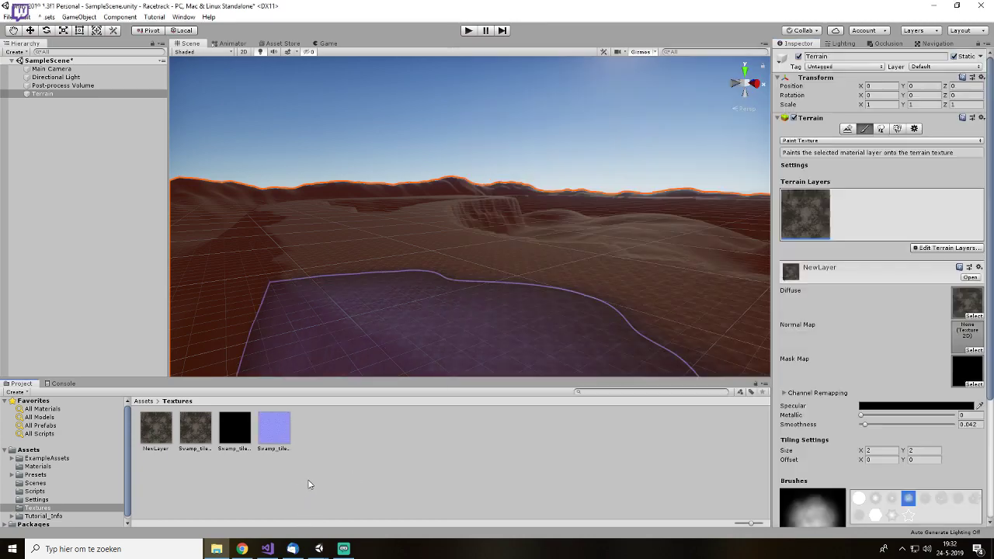
{"action": "left_click", "coordinate": [439, 303]}
{"action": "mouse_move", "coordinate": [281, 431]}
{"action": "left_mouse_down"}
{"action": "mouse_move", "coordinate": [386, 446]}
{"action": "mouse_move", "coordinate": [967, 334]}
{"action": "left_mouse_up"}
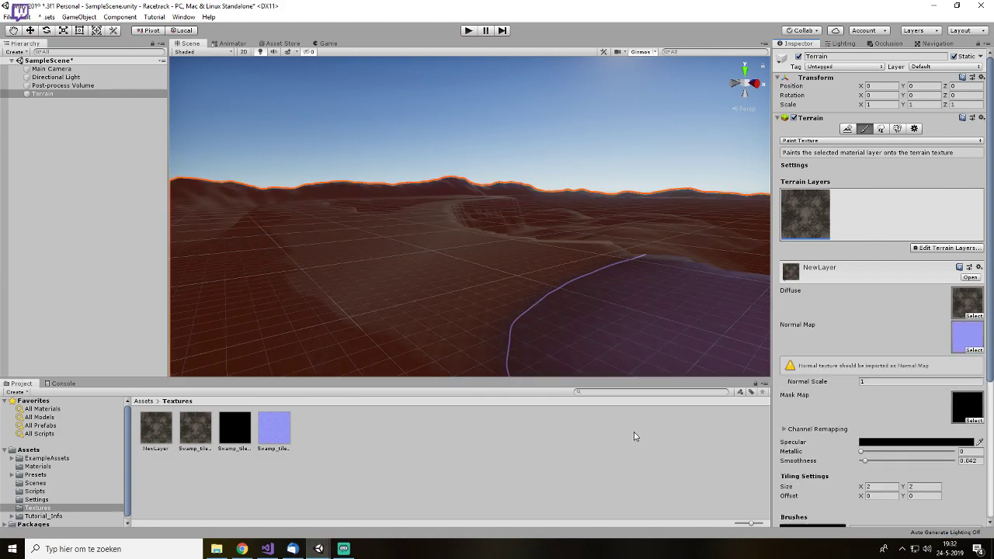
- Change the imported normal texture's type to Normal map and apply the import settings
{"action": "left_click", "coordinate": [295, 478]}
{"action": "left_click", "coordinate": [273, 431]}
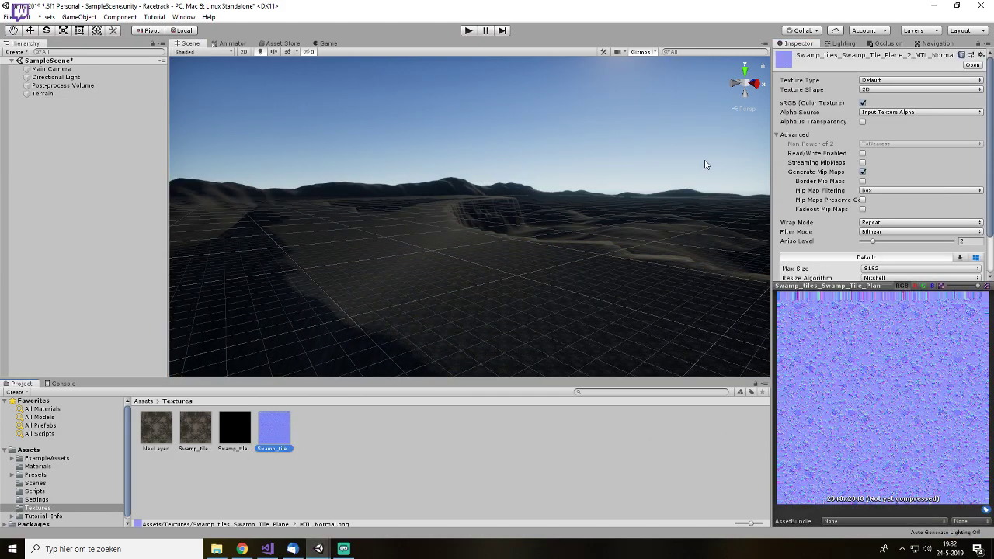
{"action": "left_click", "coordinate": [897, 81]}
{"action": "left_click", "coordinate": [893, 102]}
{"action": "scroll", "coordinate": [963, 256], "scroll_direction": "down", "scroll_amount": 1}
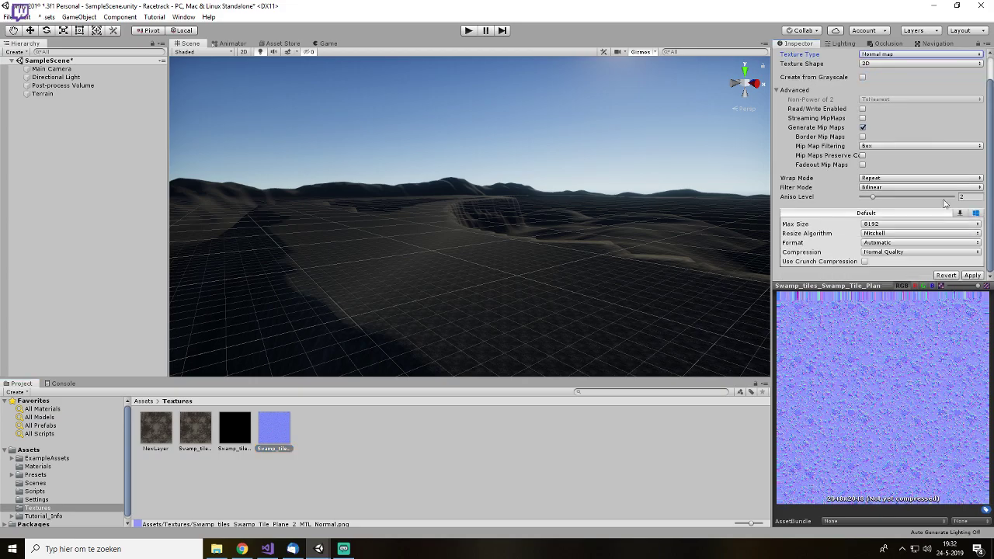
{"action": "left_click", "coordinate": [972, 276]}
- Set the terrain layer's tiling size to 1 by 1 and check the texture on the ground
{"action": "mouse_move", "coordinate": [536, 346]}
{"action": "left_mouse_down", "text": "alt"}
{"action": "mouse_move", "coordinate": [461, 322]}
{"action": "mouse_move", "coordinate": [454, 308]}
{"action": "mouse_move", "coordinate": [388, 315]}
{"action": "mouse_move", "coordinate": [455, 282]}
{"action": "left_mouse_up", "text": "alt"}
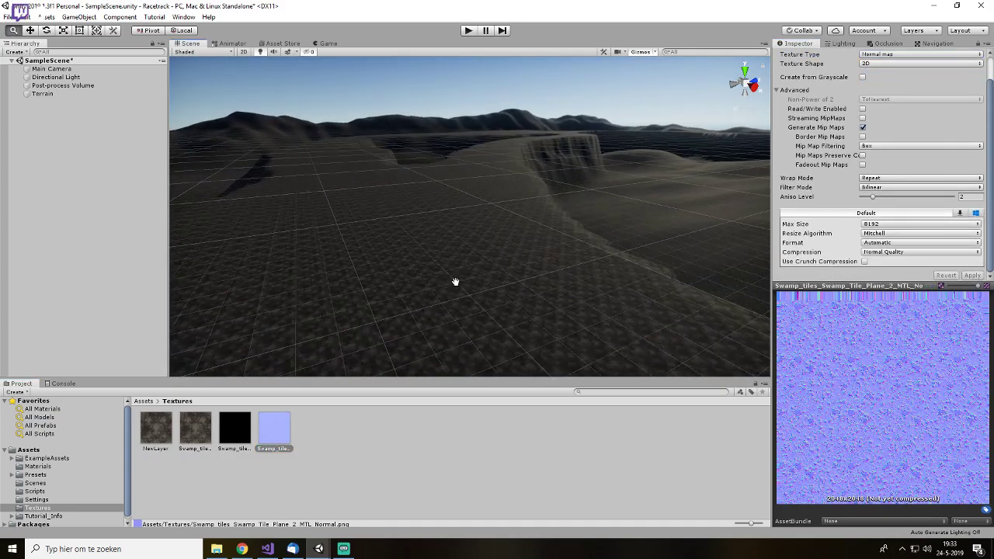
{"action": "left_click", "coordinate": [436, 224]}
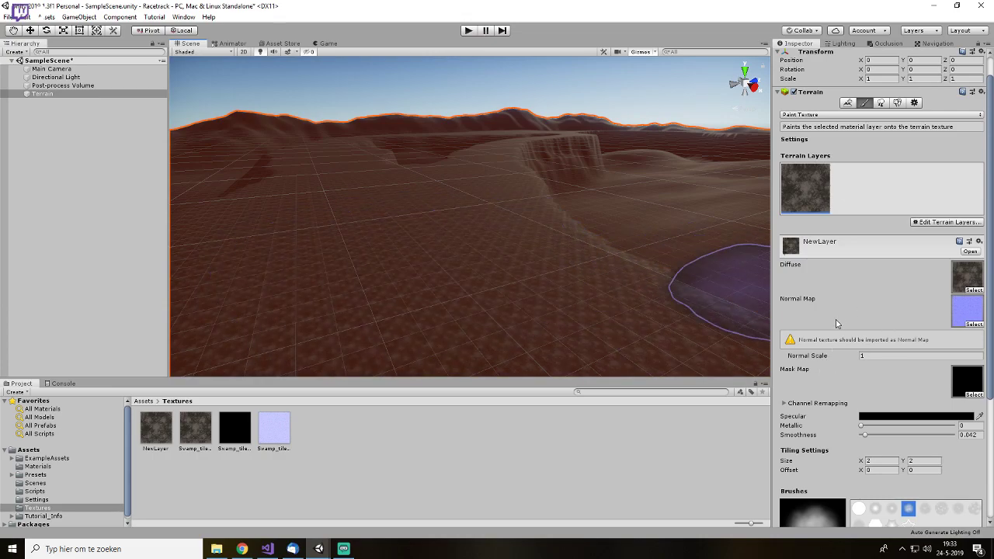
{"action": "scroll", "coordinate": [838, 321], "scroll_direction": "down", "scroll_amount": 3}
{"action": "mouse_move", "coordinate": [861, 369]}
{"action": "left_mouse_down"}
{"action": "mouse_move", "coordinate": [932, 371]}
{"action": "mouse_move", "coordinate": [101, 383]}
{"action": "mouse_move", "coordinate": [881, 378]}
{"action": "mouse_move", "coordinate": [838, 379]}
{"action": "left_mouse_up"}
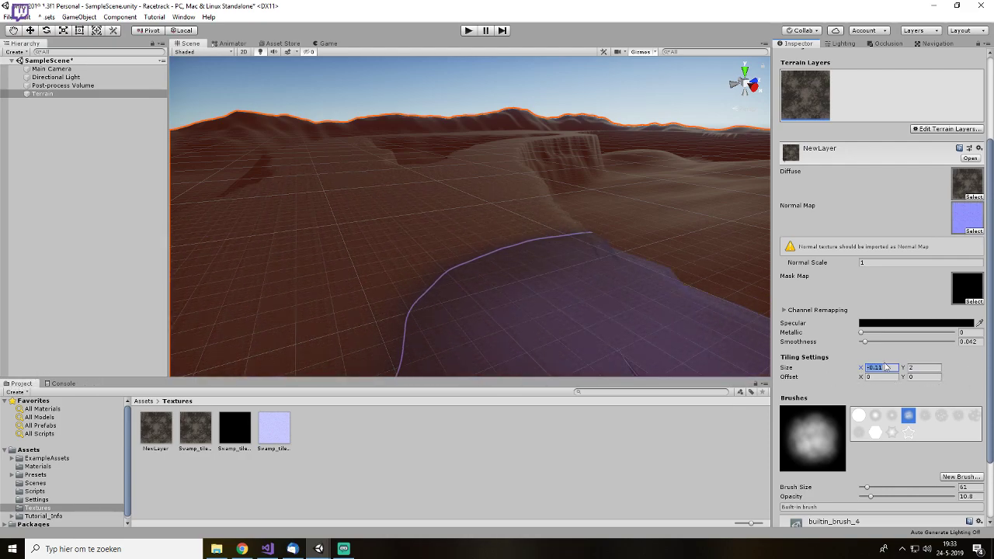
{"action": "type", "text": "1"}
{"action": "key", "text": "Tab"}
{"action": "type", "text": "1"}
{"action": "key", "text": "Tab"}
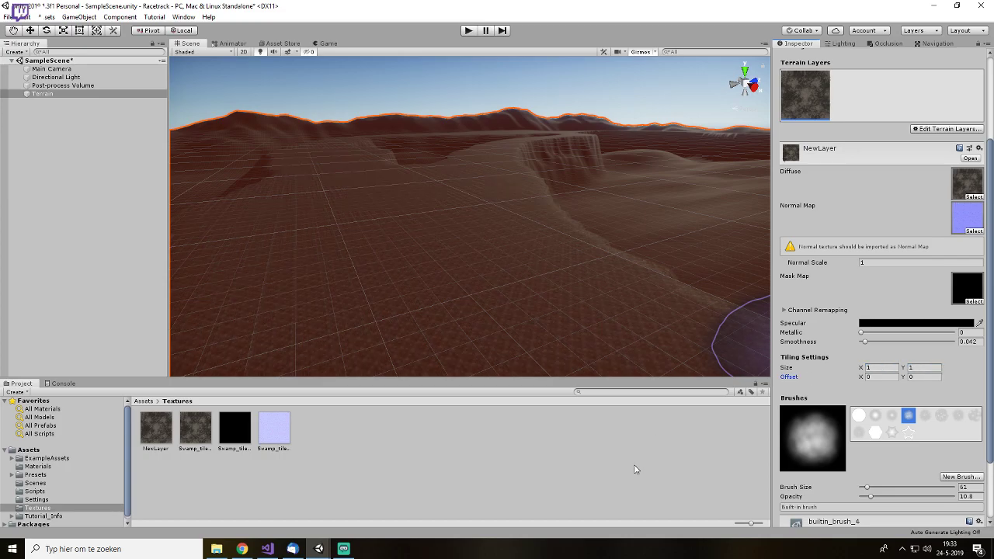
{"action": "left_click", "coordinate": [555, 479]}
{"action": "scroll", "coordinate": [530, 283], "scroll_direction": "up", "scroll_amount": 10}
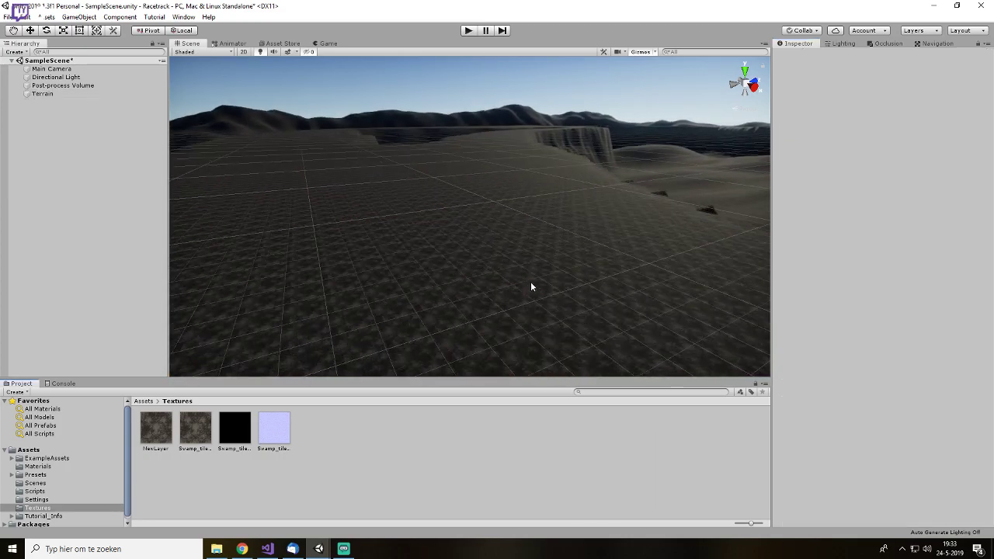
{"action": "right_click_drag", "start_coordinate": [530, 288], "coordinate": [219, 321]}
- Set the terrain layer's tiling size to 0.5 by 0.5 and deselect the terrain to view the result
{"action": "left_click", "coordinate": [47, 93]}
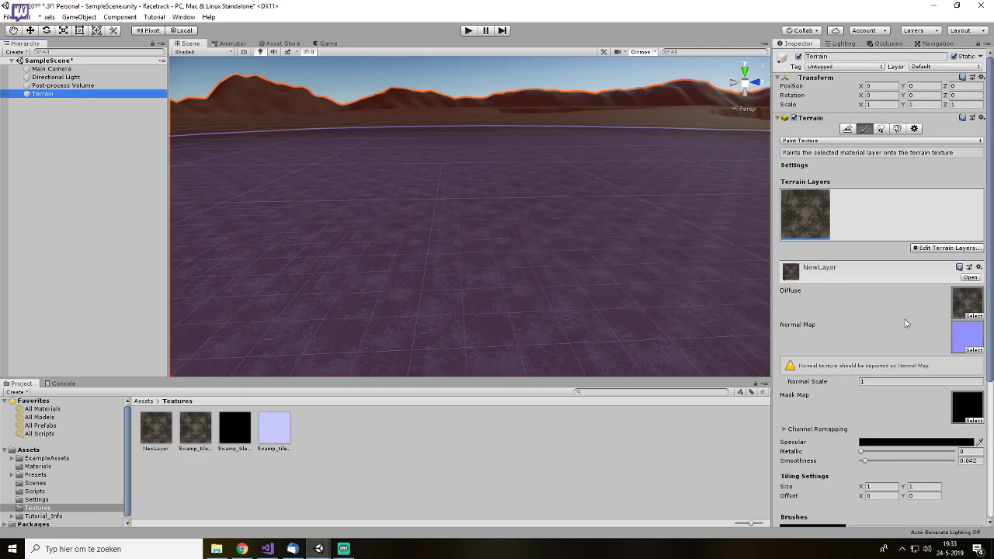
{"action": "left_click", "coordinate": [887, 487]}
{"action": "type", "text": ".5"}
{"action": "key", "text": "Tab"}
{"action": "type", "text": ".5"}
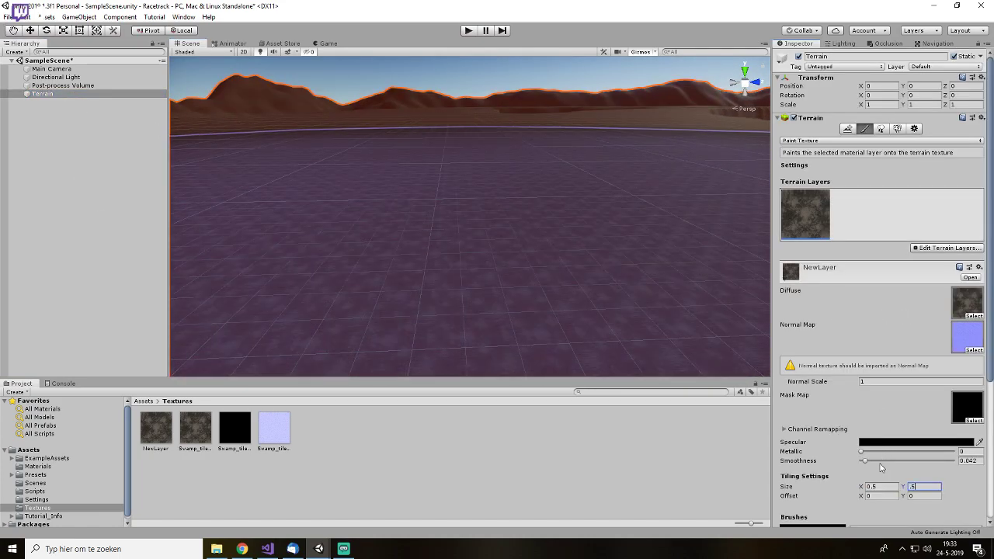
{"action": "left_click", "coordinate": [570, 491]}
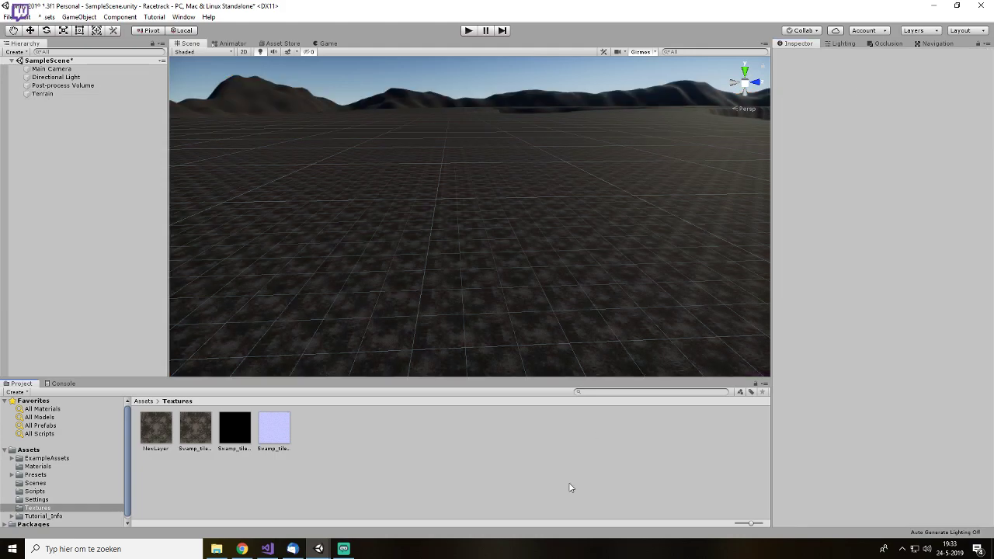
{"action": "left_click", "coordinate": [84, 93]}
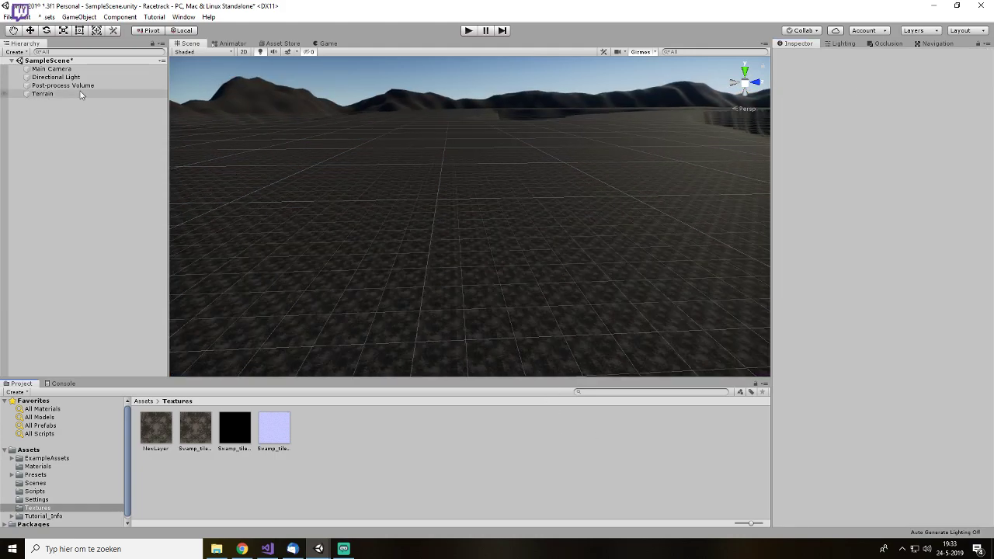
{"action": "left_click", "coordinate": [946, 247]}
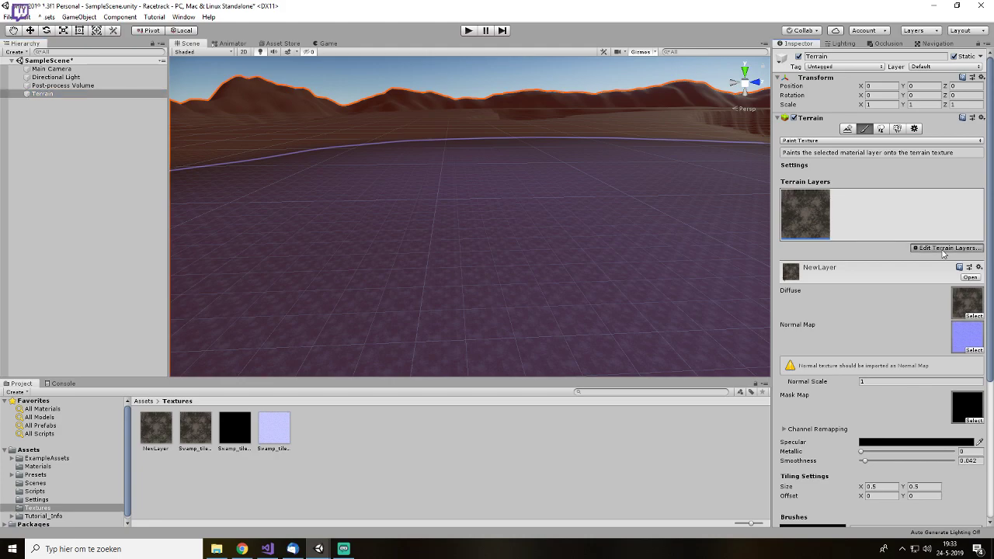
{"action": "left_click", "coordinate": [941, 261]}
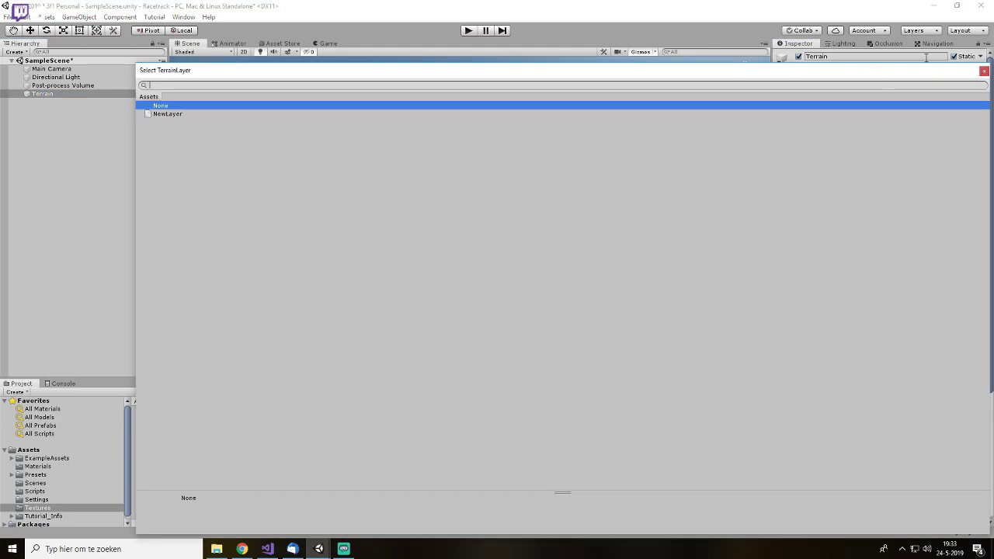
{"action": "left_click", "coordinate": [984, 71]}
{"action": "left_click", "coordinate": [951, 245]}
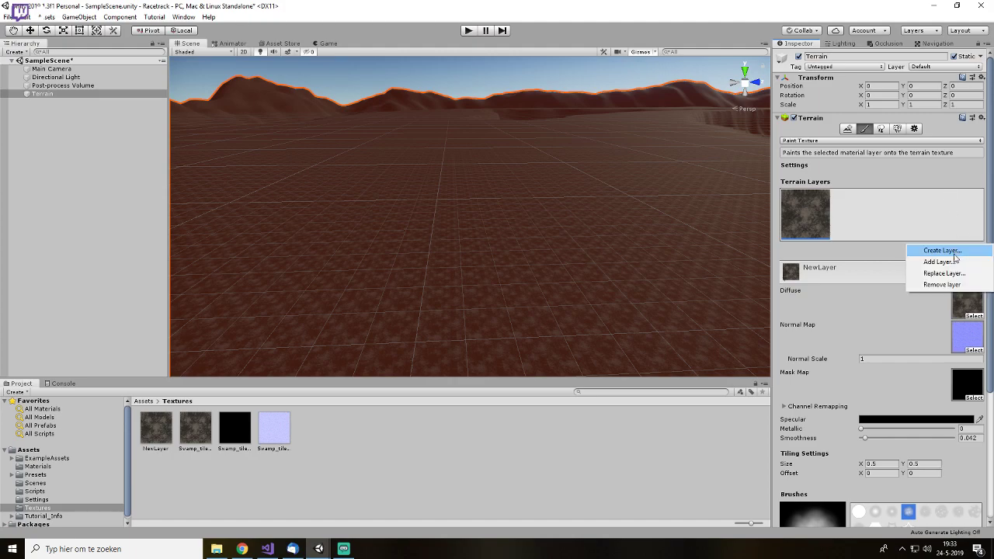
{"action": "left_click", "coordinate": [951, 250]}
- Import the grass image download.jpg from the Bureaublad folder into the project's Textures folder
{"action": "left_click", "coordinate": [216, 549]}
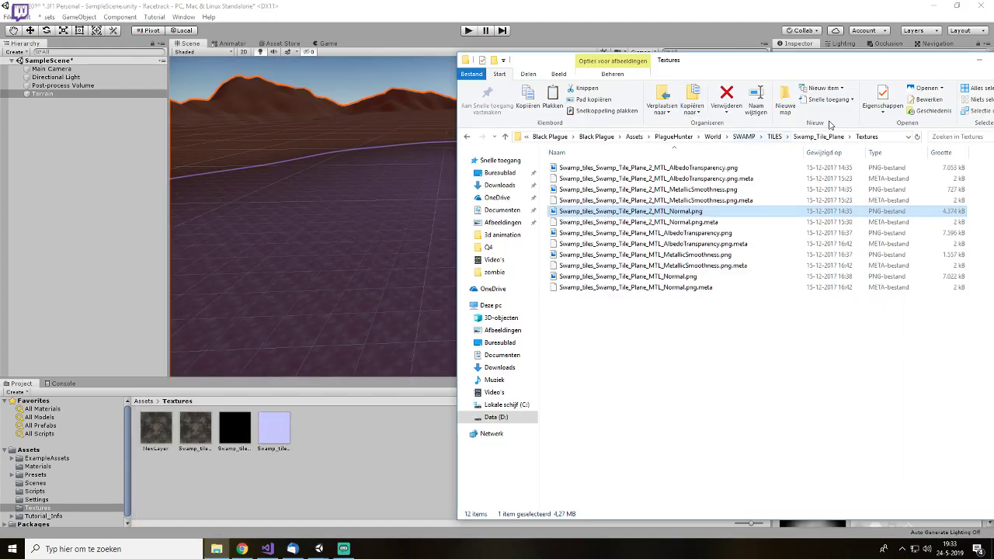
{"action": "left_click_drag", "start_coordinate": [808, 69], "coordinate": [993, 71]}
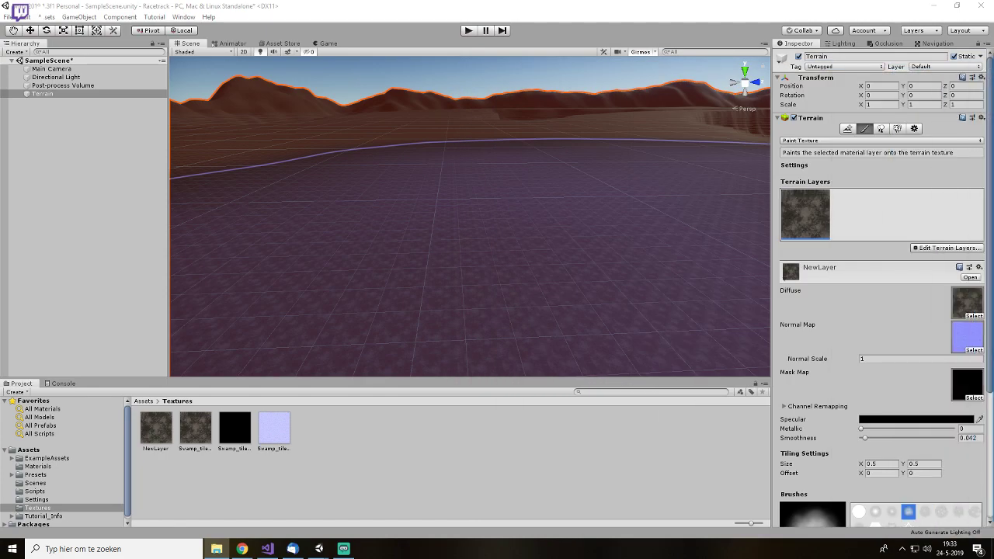
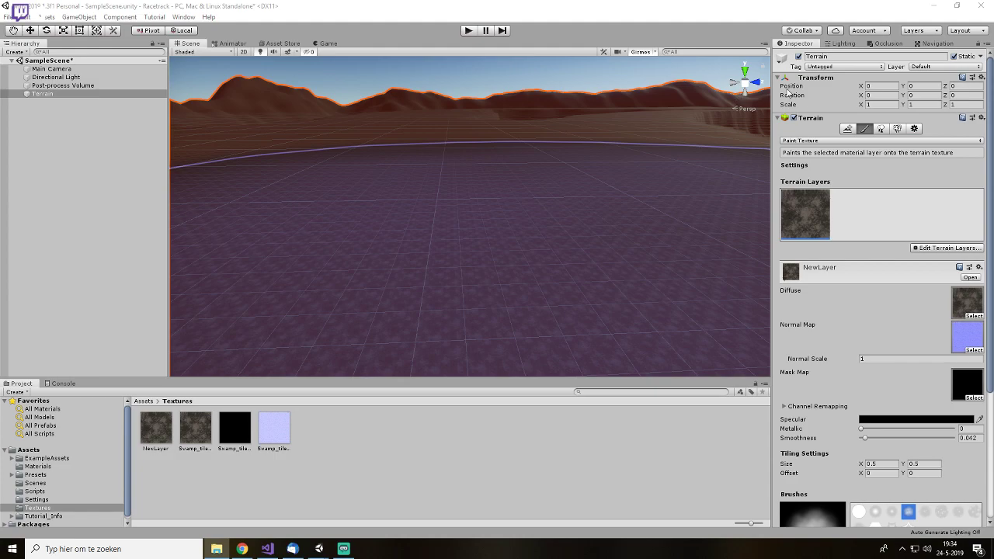
{"action": "left_click_drag", "start_coordinate": [993, 98], "coordinate": [607, 94]}
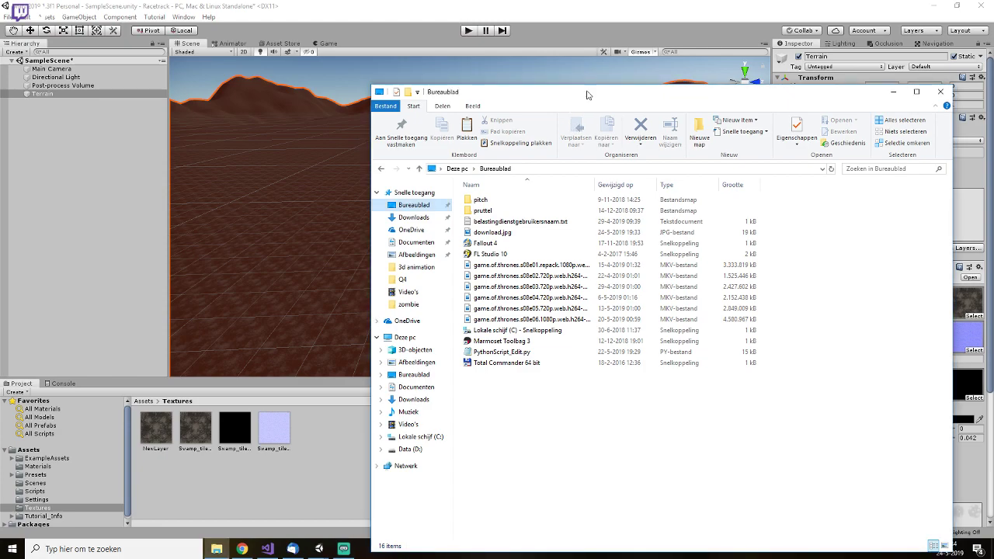
{"action": "left_click_drag", "start_coordinate": [587, 94], "coordinate": [614, 42]}
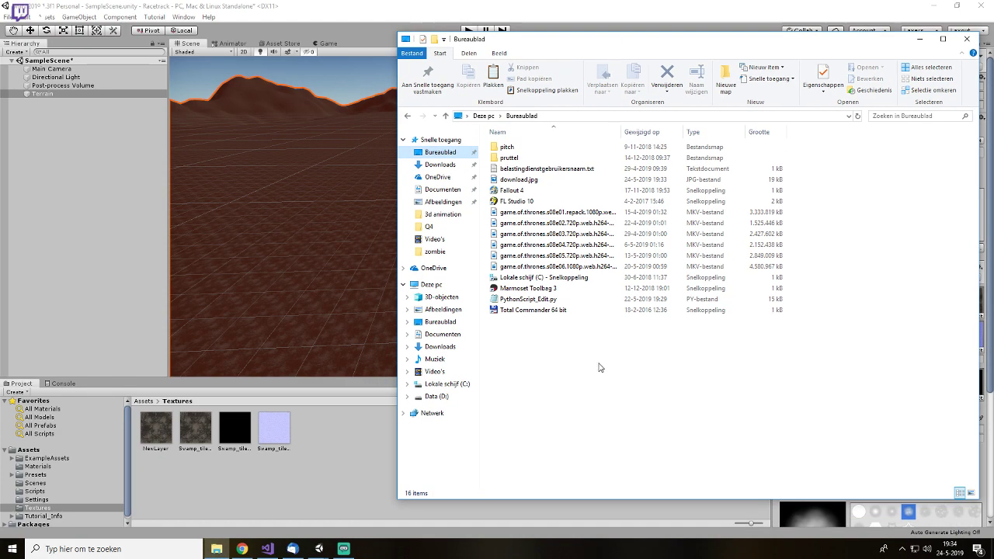
{"action": "left_click", "coordinate": [531, 179]}
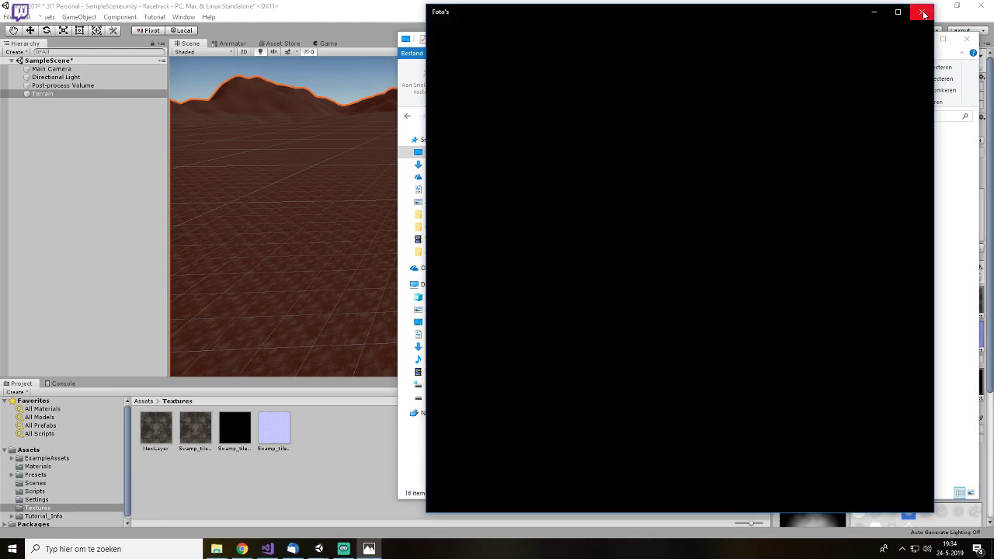
{"action": "left_click", "coordinate": [922, 11]}
{"action": "left_click_drag", "start_coordinate": [527, 181], "coordinate": [334, 441]}
{"action": "left_click", "coordinate": [273, 487]}
{"action": "left_click", "coordinate": [150, 434]}
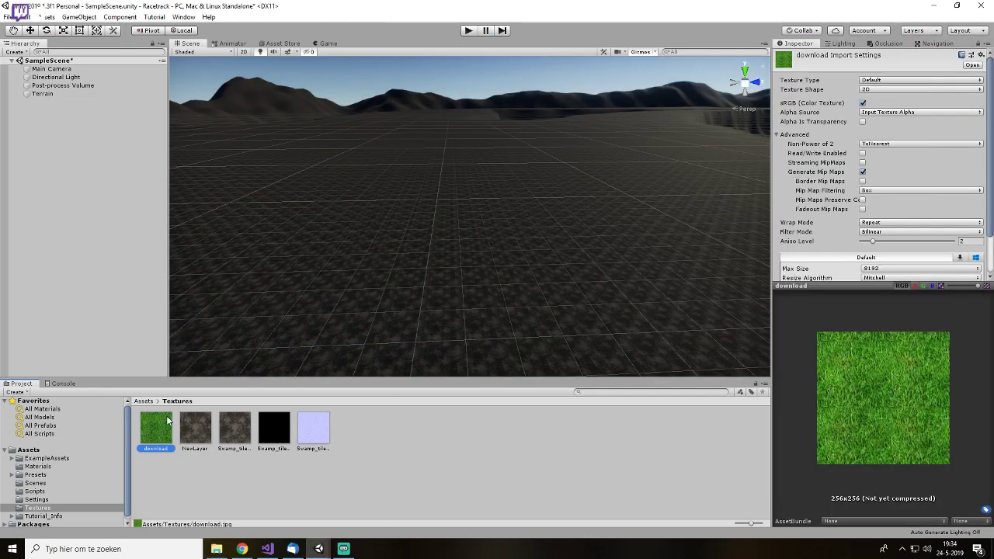
- Create a second terrain layer from the download grass texture and select it for painting
{"action": "left_click", "coordinate": [438, 241]}
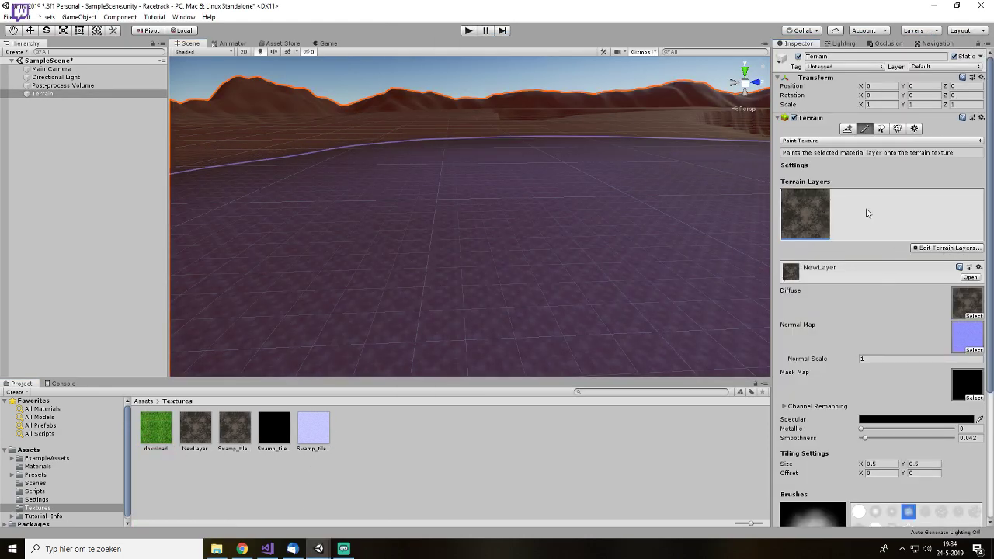
{"action": "left_click", "coordinate": [948, 247]}
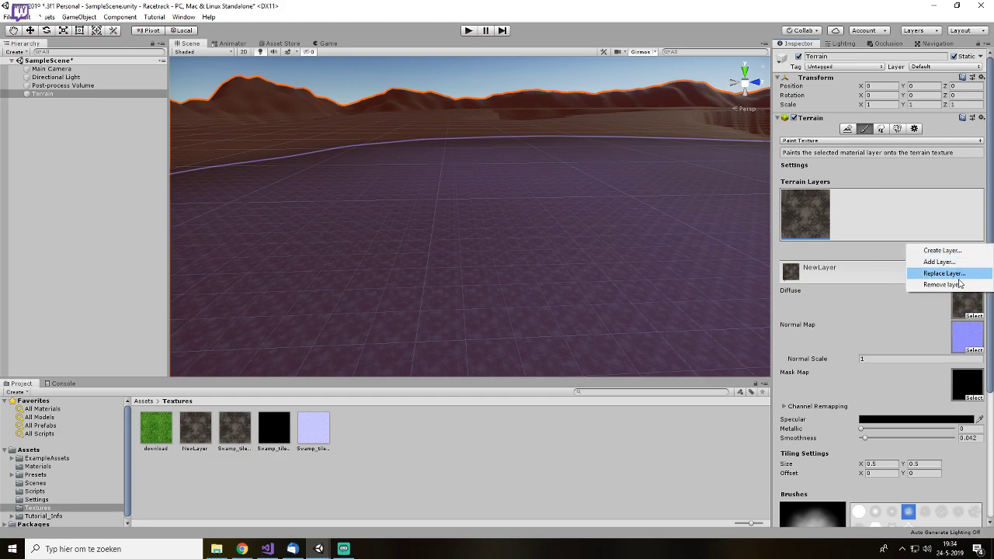
{"action": "left_click", "coordinate": [941, 250]}
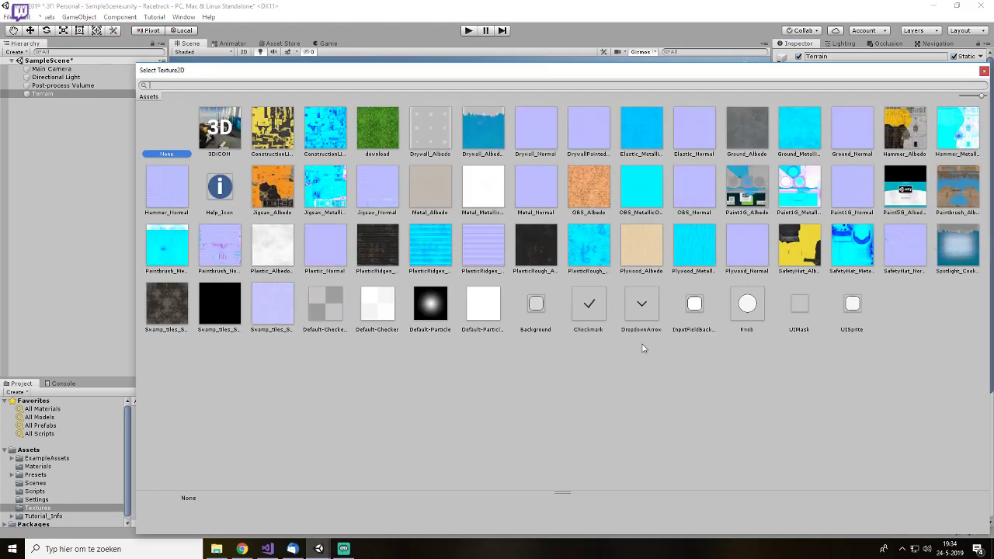
{"action": "double_click", "coordinate": [378, 141]}
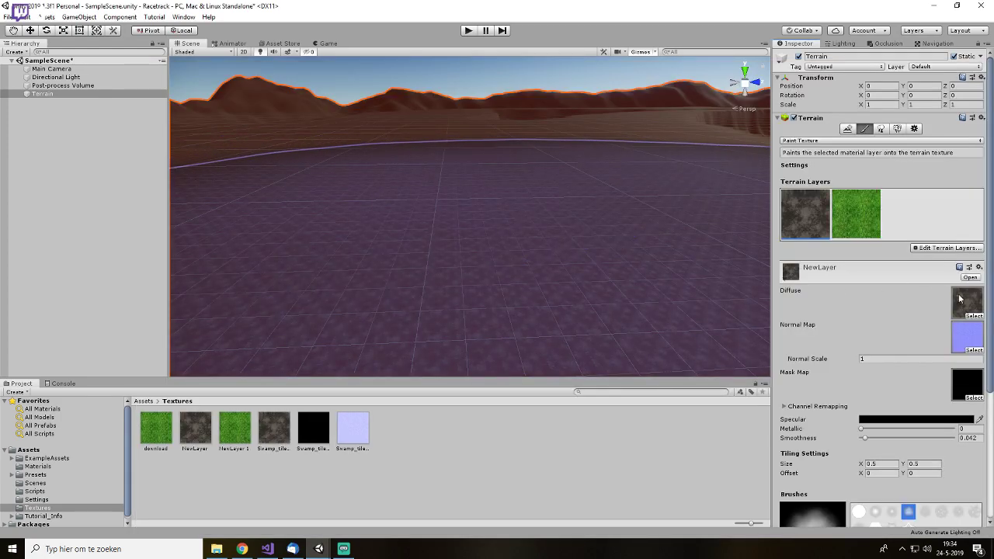
{"action": "left_click", "coordinate": [864, 213]}
- Choose builtin_brush_7 for painting the grass layer and set the brush size to 35
{"action": "mouse_move", "coordinate": [424, 222]}
{"action": "left_mouse_down"}
{"action": "mouse_move", "coordinate": [540, 267]}
{"action": "mouse_move", "coordinate": [487, 231]}
{"action": "mouse_move", "coordinate": [438, 261]}
{"action": "mouse_move", "coordinate": [513, 284]}
{"action": "mouse_move", "coordinate": [475, 250]}
{"action": "mouse_move", "coordinate": [745, 332]}
{"action": "left_mouse_up"}
{"action": "mouse_move", "coordinate": [738, 252]}
{"action": "middle_mouse_down"}
{"action": "mouse_move", "coordinate": [561, 233]}
{"action": "mouse_move", "coordinate": [570, 230]}
{"action": "middle_mouse_up"}
{"action": "mouse_move", "coordinate": [570, 230]}
{"action": "left_mouse_down", "text": "alt"}
{"action": "mouse_move", "coordinate": [355, 195]}
{"action": "mouse_move", "coordinate": [233, 194]}
{"action": "left_mouse_up", "text": "alt"}
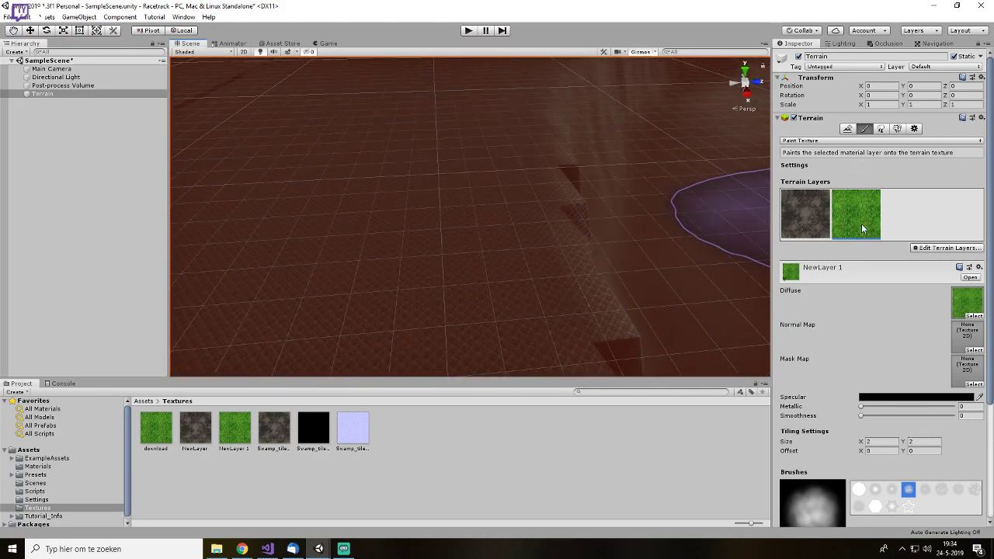
{"action": "scroll", "coordinate": [854, 207], "scroll_direction": "down", "scroll_amount": 4}
{"action": "scroll", "coordinate": [847, 217], "scroll_direction": "up", "scroll_amount": 4}
{"action": "scroll", "coordinate": [862, 257], "scroll_direction": "down", "scroll_amount": 4}
{"action": "left_click", "coordinate": [942, 336]}
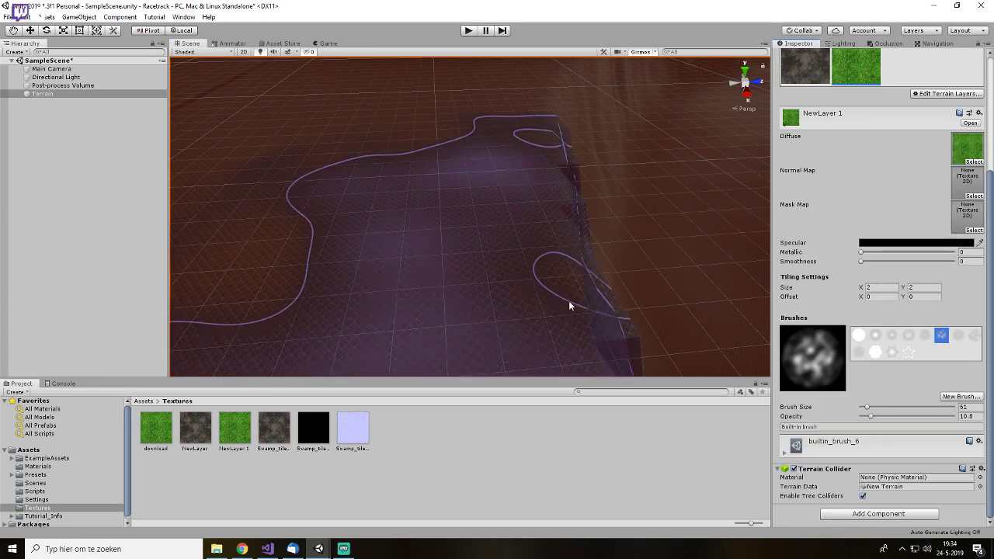
{"action": "left_click", "coordinate": [859, 352]}
{"action": "left_click", "coordinate": [959, 335]}
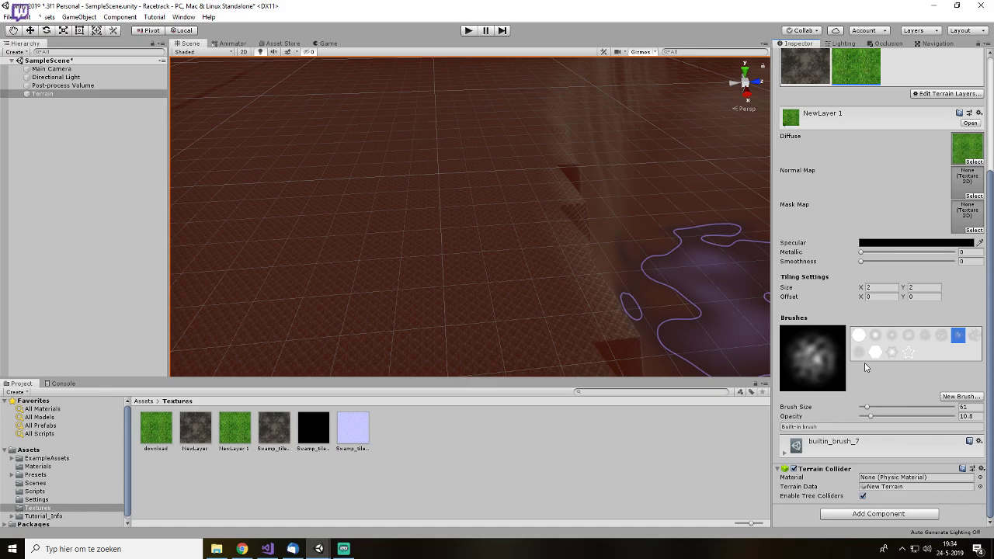
{"action": "right_click_drag", "start_coordinate": [621, 267], "coordinate": [606, 190]}
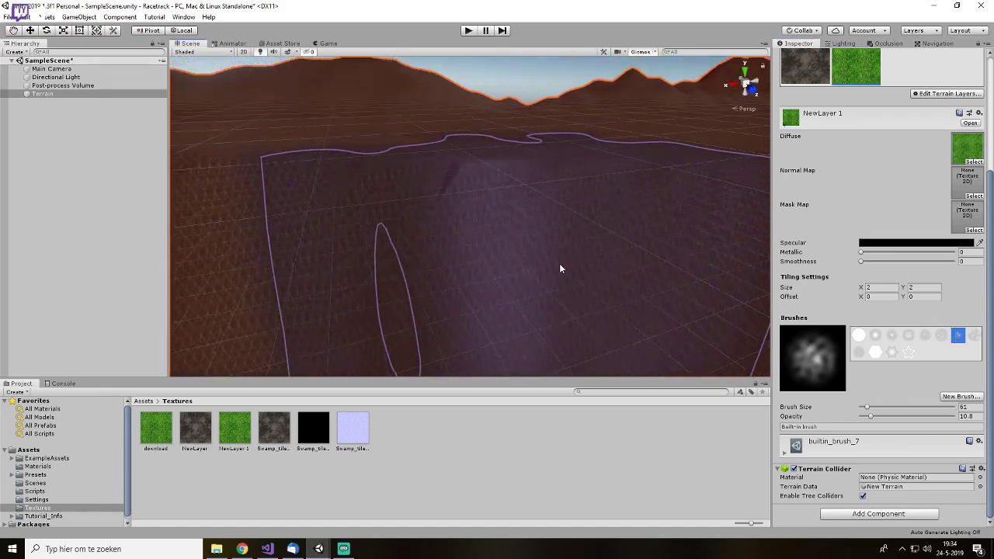
{"action": "right_click_drag", "start_coordinate": [492, 231], "coordinate": [513, 295]}
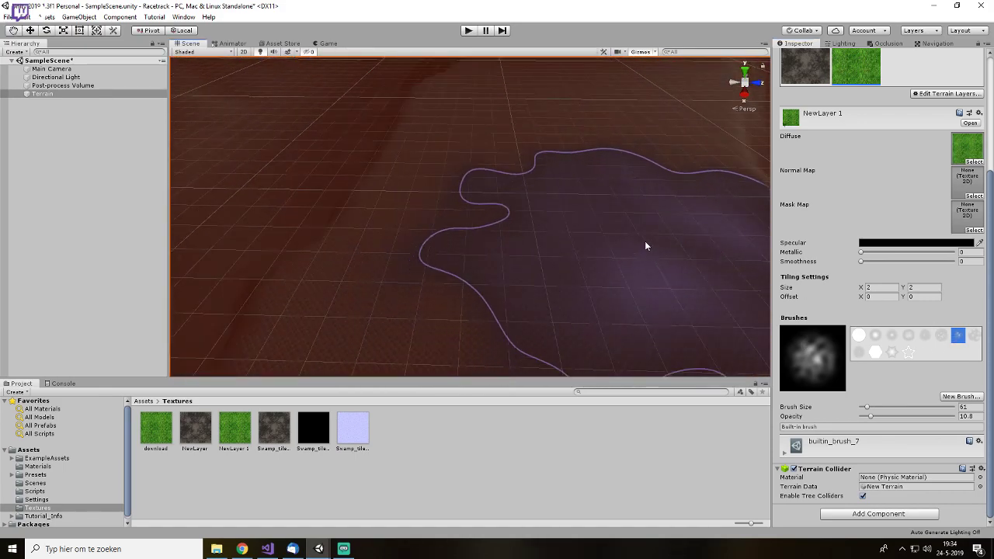
{"action": "left_click_drag", "start_coordinate": [868, 408], "coordinate": [863, 408]}
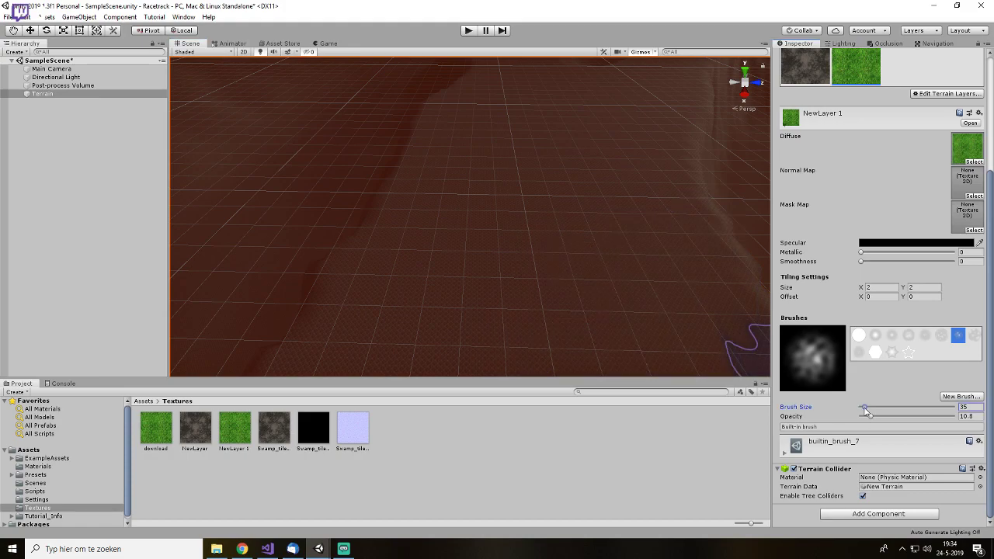
- Paint grass along the straight section of the track and around its first bend
{"action": "mouse_move", "coordinate": [472, 300]}
{"action": "left_mouse_down"}
{"action": "mouse_move", "coordinate": [552, 151]}
{"action": "mouse_move", "coordinate": [559, 255]}
{"action": "mouse_move", "coordinate": [567, 190]}
{"action": "left_mouse_up"}
{"action": "middle_click_drag", "start_coordinate": [566, 190], "coordinate": [538, 303]}
{"action": "mouse_move", "coordinate": [538, 302]}
{"action": "left_mouse_down"}
{"action": "mouse_move", "coordinate": [539, 189]}
{"action": "mouse_move", "coordinate": [519, 135]}
{"action": "left_mouse_up"}
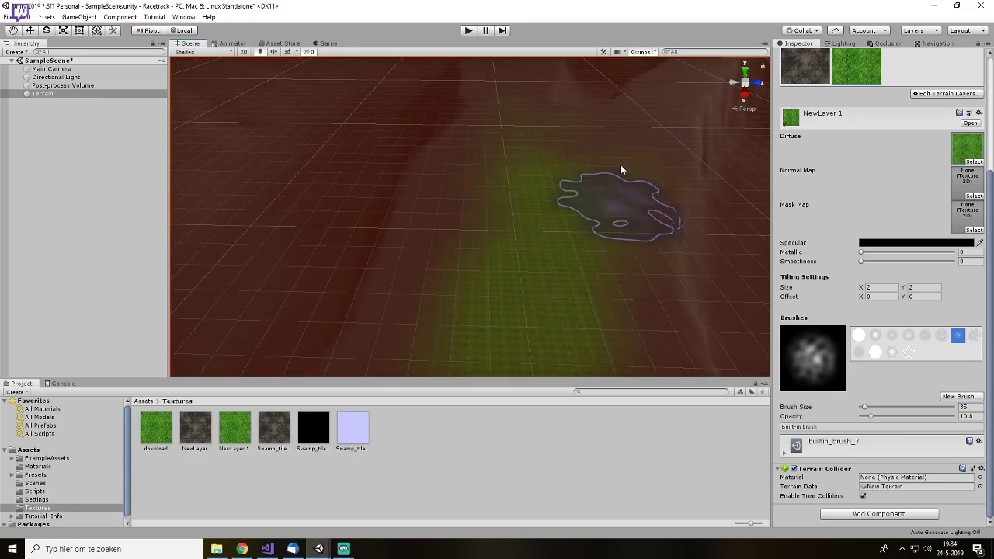
{"action": "middle_click_drag", "start_coordinate": [616, 190], "coordinate": [560, 268]}
{"action": "mouse_move", "coordinate": [559, 269]}
{"action": "left_mouse_down", "text": "alt"}
{"action": "mouse_move", "coordinate": [632, 344]}
{"action": "mouse_move", "coordinate": [505, 215]}
{"action": "mouse_move", "coordinate": [632, 207]}
{"action": "mouse_move", "coordinate": [303, 220]}
{"action": "left_mouse_up", "text": "alt"}
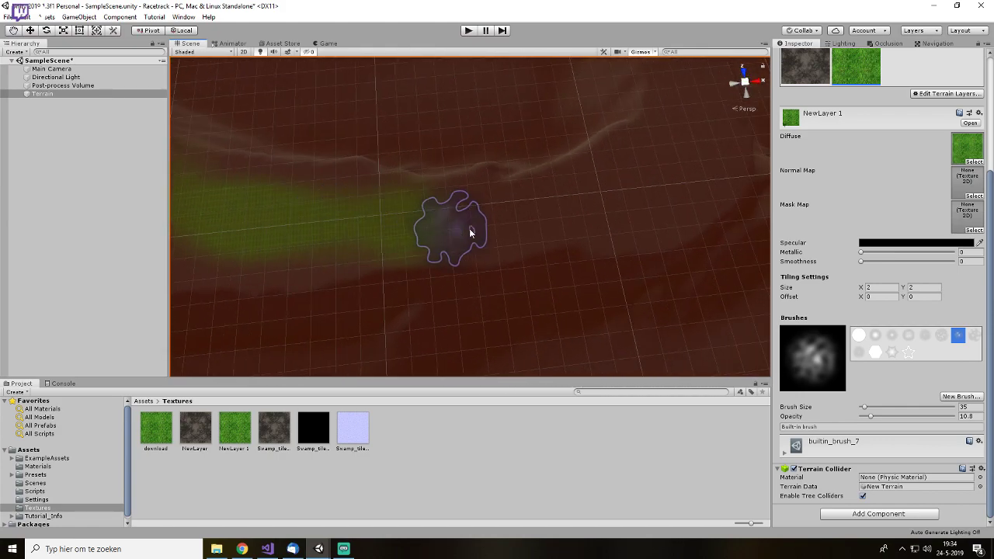
{"action": "mouse_move", "coordinate": [437, 226]}
{"action": "left_mouse_down"}
{"action": "mouse_move", "coordinate": [604, 210]}
{"action": "mouse_move", "coordinate": [658, 189]}
{"action": "left_mouse_up"}
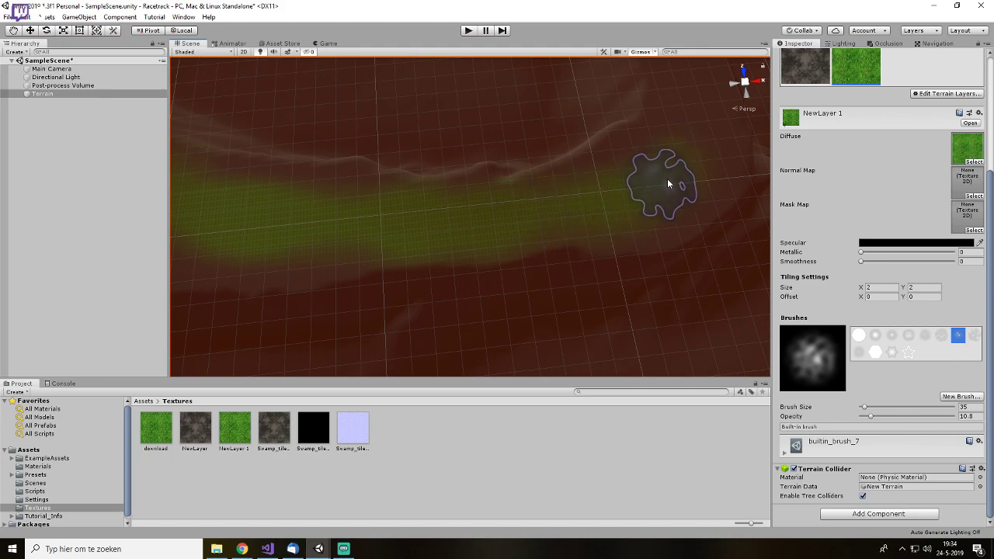
{"action": "middle_click_drag", "start_coordinate": [658, 189], "coordinate": [587, 257]}
{"action": "mouse_move", "coordinate": [585, 257]}
{"action": "left_mouse_down"}
{"action": "mouse_move", "coordinate": [603, 173]}
{"action": "mouse_move", "coordinate": [595, 256]}
{"action": "left_mouse_up"}
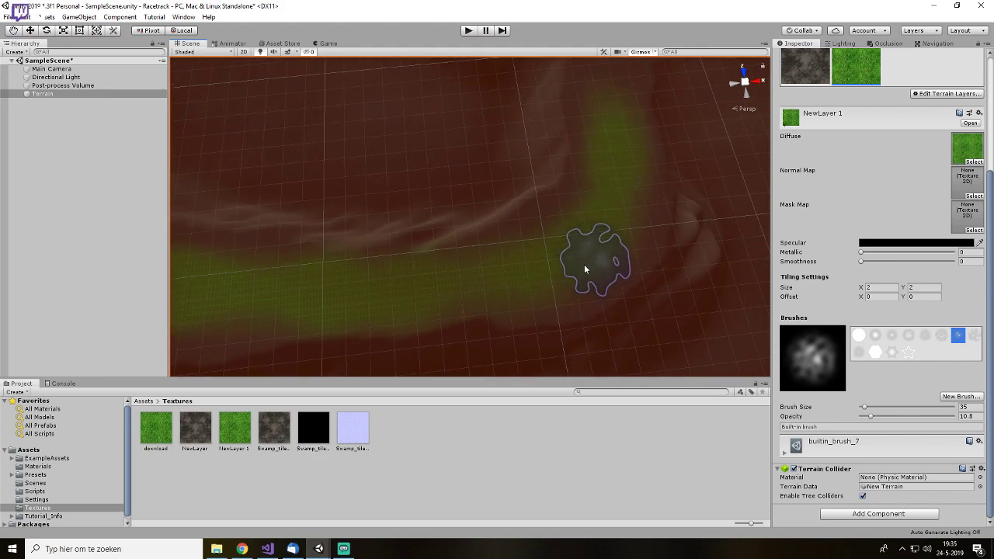
- Continue the grass strip up the track past the first bend and around the long outer curve
{"action": "middle_click_drag", "start_coordinate": [595, 255], "coordinate": [604, 351]}
{"action": "mouse_move", "coordinate": [548, 95]}
{"action": "middle_mouse_down"}
{"action": "mouse_move", "coordinate": [599, 211]}
{"action": "mouse_move", "coordinate": [655, 215]}
{"action": "mouse_move", "coordinate": [582, 249]}
{"action": "mouse_move", "coordinate": [566, 166]}
{"action": "mouse_move", "coordinate": [512, 222]}
{"action": "middle_mouse_up"}
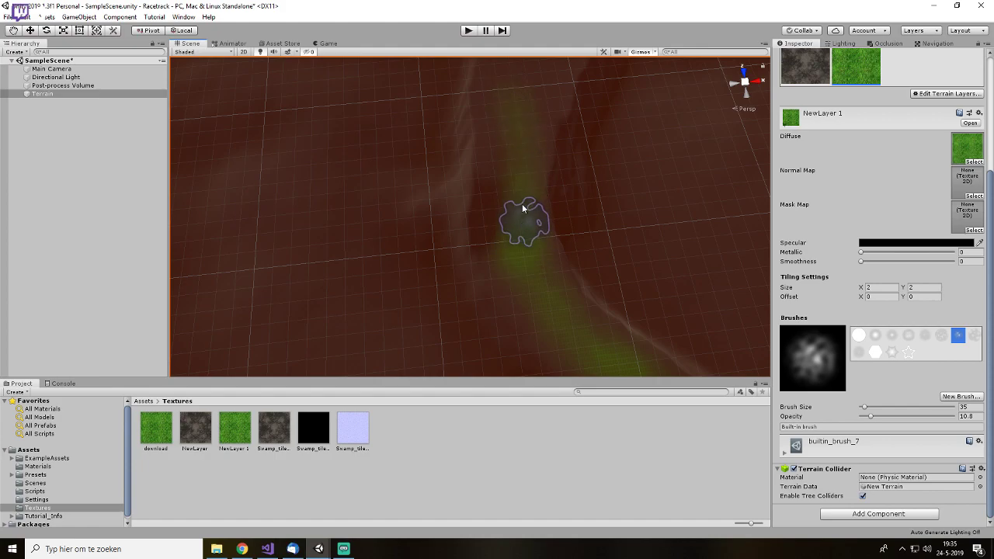
{"action": "mouse_move", "coordinate": [526, 100]}
{"action": "middle_mouse_down"}
{"action": "mouse_move", "coordinate": [462, 304]}
{"action": "mouse_move", "coordinate": [465, 271]}
{"action": "middle_mouse_up"}
{"action": "mouse_move", "coordinate": [472, 243]}
{"action": "left_mouse_down"}
{"action": "mouse_move", "coordinate": [446, 132]}
{"action": "mouse_move", "coordinate": [449, 163]}
{"action": "left_mouse_up"}
{"action": "right_click_drag", "start_coordinate": [619, 343], "coordinate": [613, 328], "text": "alt"}
{"action": "left_click_drag", "start_coordinate": [501, 174], "coordinate": [438, 114]}
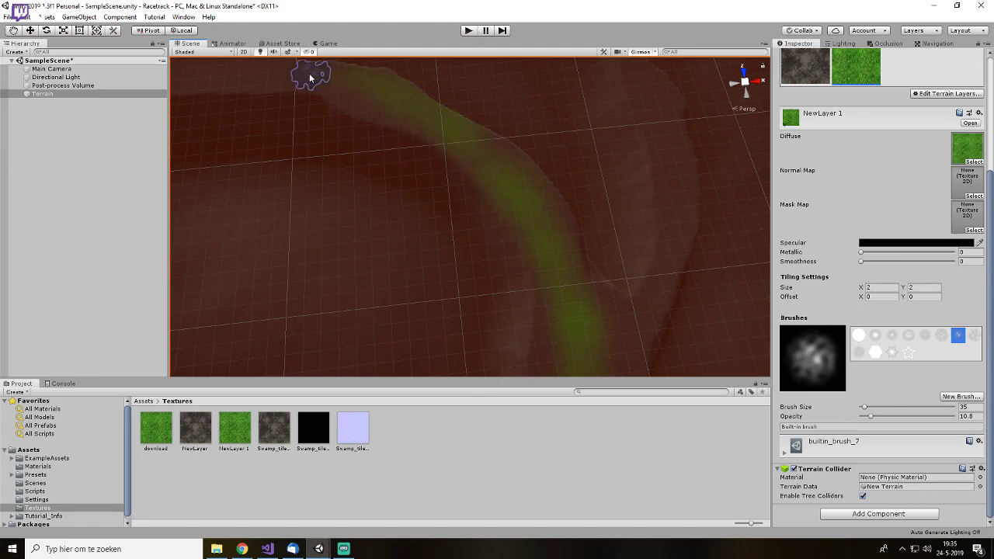
{"action": "middle_click_drag", "start_coordinate": [310, 74], "coordinate": [749, 280]}
{"action": "middle_click_drag", "start_coordinate": [411, 128], "coordinate": [698, 243]}
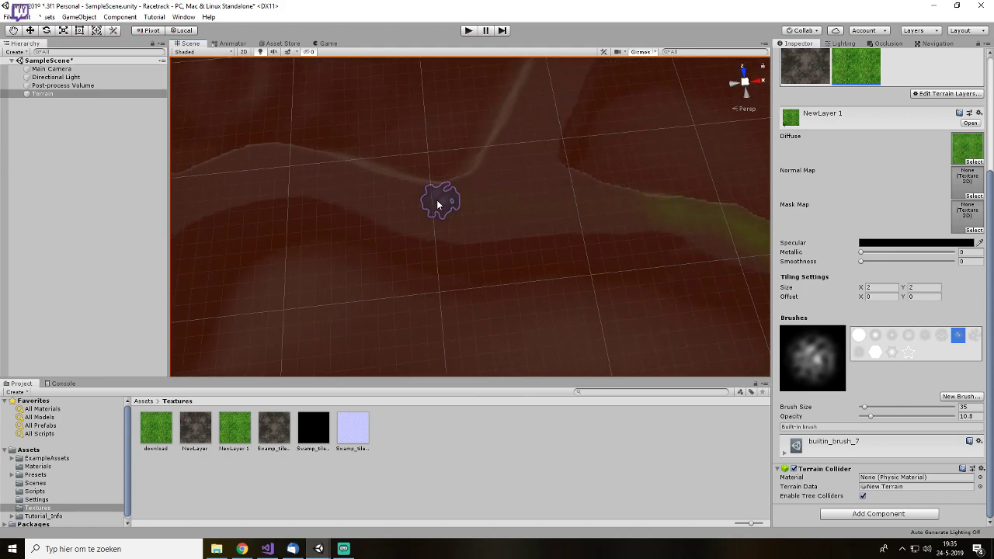
- Paint grass along the track beyond the long curve and down into the wide area
{"action": "mouse_move", "coordinate": [631, 209]}
{"action": "left_mouse_down"}
{"action": "mouse_move", "coordinate": [500, 204]}
{"action": "mouse_move", "coordinate": [322, 167]}
{"action": "mouse_move", "coordinate": [614, 215]}
{"action": "mouse_move", "coordinate": [387, 207]}
{"action": "left_mouse_up"}
{"action": "left_click_drag", "start_coordinate": [324, 181], "coordinate": [221, 181]}
{"action": "middle_click_drag", "start_coordinate": [509, 212], "coordinate": [607, 210]}
{"action": "middle_click_drag", "start_coordinate": [377, 215], "coordinate": [497, 204]}
{"action": "mouse_move", "coordinate": [472, 191]}
{"action": "right_mouse_down"}
{"action": "mouse_move", "coordinate": [442, 164]}
{"action": "mouse_move", "coordinate": [441, 180]}
{"action": "right_mouse_up"}
{"action": "mouse_move", "coordinate": [441, 179]}
{"action": "left_mouse_down"}
{"action": "mouse_move", "coordinate": [533, 178]}
{"action": "mouse_move", "coordinate": [405, 191]}
{"action": "mouse_move", "coordinate": [344, 288]}
{"action": "left_mouse_up"}
{"action": "mouse_move", "coordinate": [344, 288]}
{"action": "middle_mouse_down"}
{"action": "mouse_move", "coordinate": [435, 255]}
{"action": "mouse_move", "coordinate": [390, 222]}
{"action": "mouse_move", "coordinate": [470, 262]}
{"action": "mouse_move", "coordinate": [466, 166]}
{"action": "mouse_move", "coordinate": [413, 178]}
{"action": "middle_mouse_up"}
{"action": "mouse_move", "coordinate": [373, 266]}
{"action": "middle_mouse_down"}
{"action": "mouse_move", "coordinate": [477, 313]}
{"action": "mouse_move", "coordinate": [460, 166]}
{"action": "middle_mouse_up"}
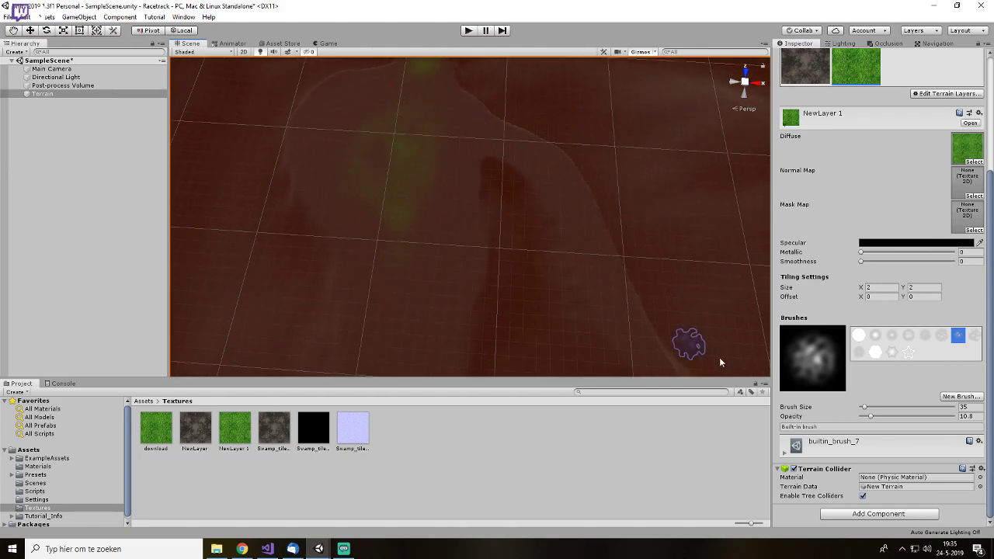
- Try to cover the wide area of the track with grass at brush size 197, and undo the stroke
{"action": "mouse_move", "coordinate": [881, 407]}
{"action": "left_mouse_down"}
{"action": "mouse_move", "coordinate": [905, 407]}
{"action": "mouse_move", "coordinate": [880, 407]}
{"action": "left_mouse_up"}
{"action": "mouse_move", "coordinate": [407, 244]}
{"action": "left_mouse_down"}
{"action": "mouse_move", "coordinate": [381, 160]}
{"action": "mouse_move", "coordinate": [396, 202]}
{"action": "left_mouse_up"}
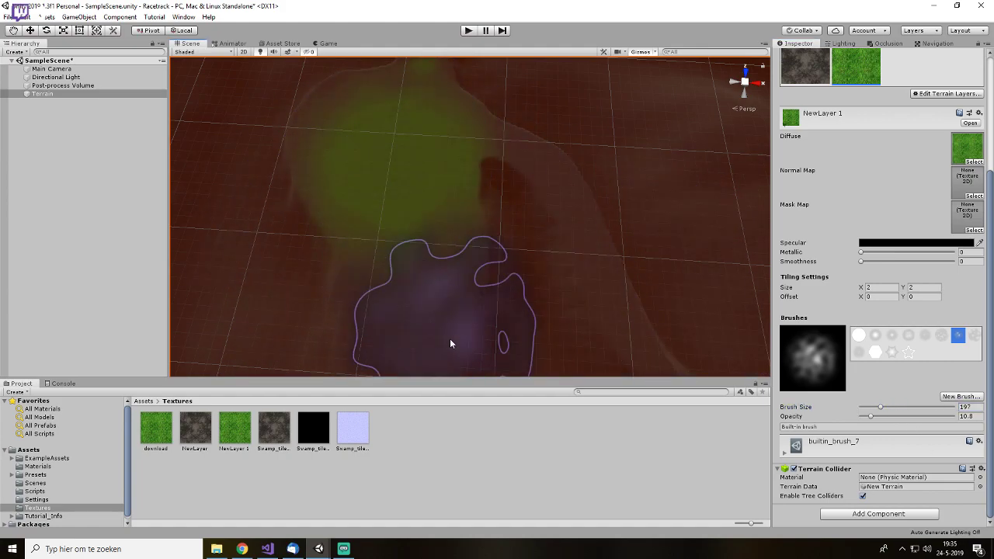
{"action": "key", "text": "ctrl+z"}
- Paint a rounded grass patch on the wide area with a smaller brush, and set brush size to 55 and opacity to 59.7
{"action": "left_click_drag", "start_coordinate": [880, 407], "coordinate": [876, 408]}
{"action": "mouse_move", "coordinate": [371, 193]}
{"action": "left_mouse_down"}
{"action": "mouse_move", "coordinate": [409, 161]}
{"action": "mouse_move", "coordinate": [410, 182]}
{"action": "left_mouse_up"}
{"action": "mouse_move", "coordinate": [876, 407]}
{"action": "left_mouse_down"}
{"action": "mouse_move", "coordinate": [866, 407]}
{"action": "mouse_move", "coordinate": [911, 418]}
{"action": "left_mouse_up"}
{"action": "mouse_move", "coordinate": [335, 221]}
{"action": "left_mouse_down"}
{"action": "mouse_move", "coordinate": [383, 218]}
{"action": "mouse_move", "coordinate": [427, 320]}
{"action": "left_mouse_up"}
{"action": "key", "text": "ctrl+z"}
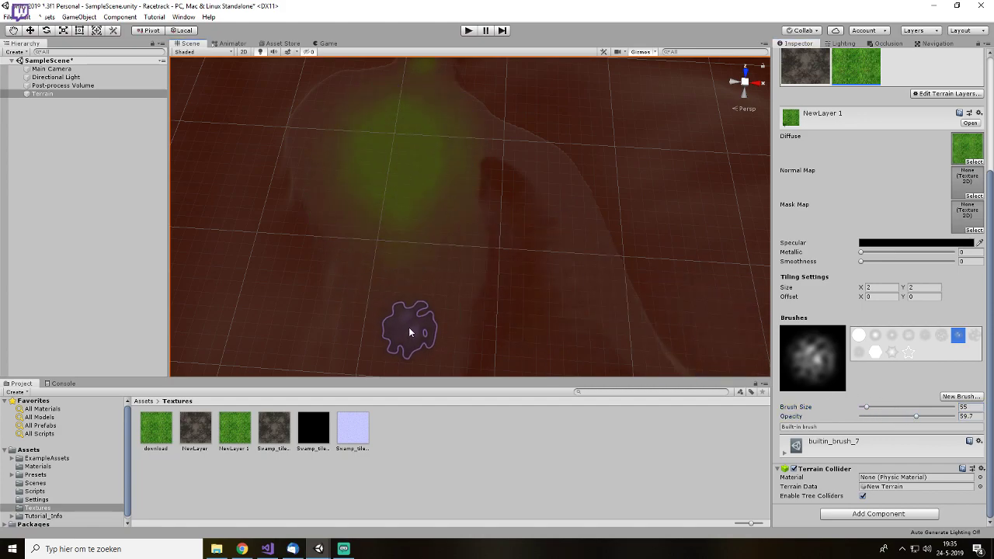
- Paint a grass strip from the rounded patch down the middle of the adjoining track section
{"action": "middle_click_drag", "start_coordinate": [406, 330], "coordinate": [412, 268]}
{"action": "mouse_move", "coordinate": [414, 313]}
{"action": "left_mouse_down"}
{"action": "mouse_move", "coordinate": [425, 168]}
{"action": "mouse_move", "coordinate": [421, 214]}
{"action": "left_mouse_up"}
{"action": "mouse_move", "coordinate": [417, 299]}
{"action": "middle_mouse_down"}
{"action": "mouse_move", "coordinate": [452, 75]}
{"action": "mouse_move", "coordinate": [459, 105]}
{"action": "middle_mouse_up"}
{"action": "key", "text": "ctrl+z"}
- Set the brush size to 18 and paint a narrow grass strip around the curve at the strip's lower end
{"action": "left_click_drag", "start_coordinate": [865, 407], "coordinate": [864, 410]}
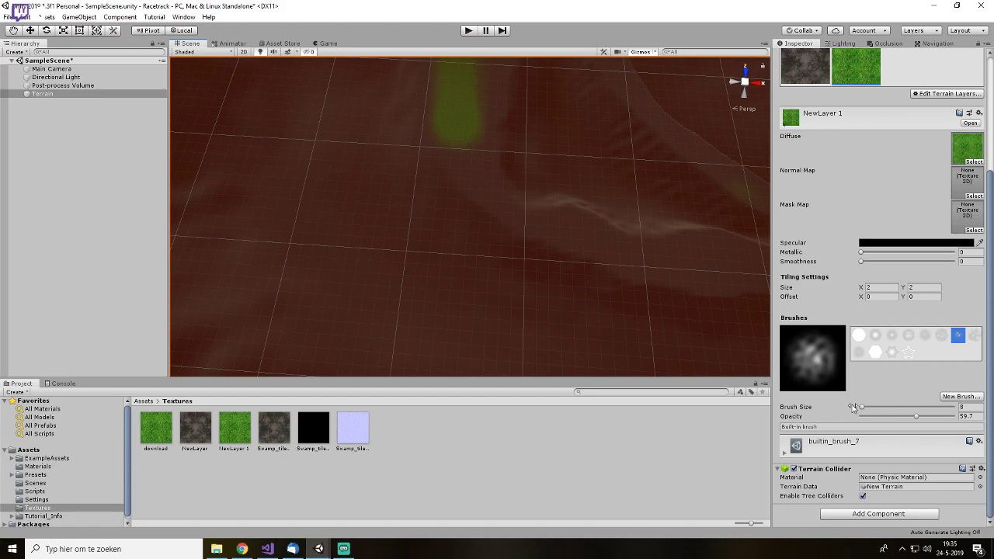
{"action": "mouse_move", "coordinate": [465, 142]}
{"action": "left_mouse_down"}
{"action": "mouse_move", "coordinate": [502, 204]}
{"action": "mouse_move", "coordinate": [615, 247]}
{"action": "left_mouse_up"}
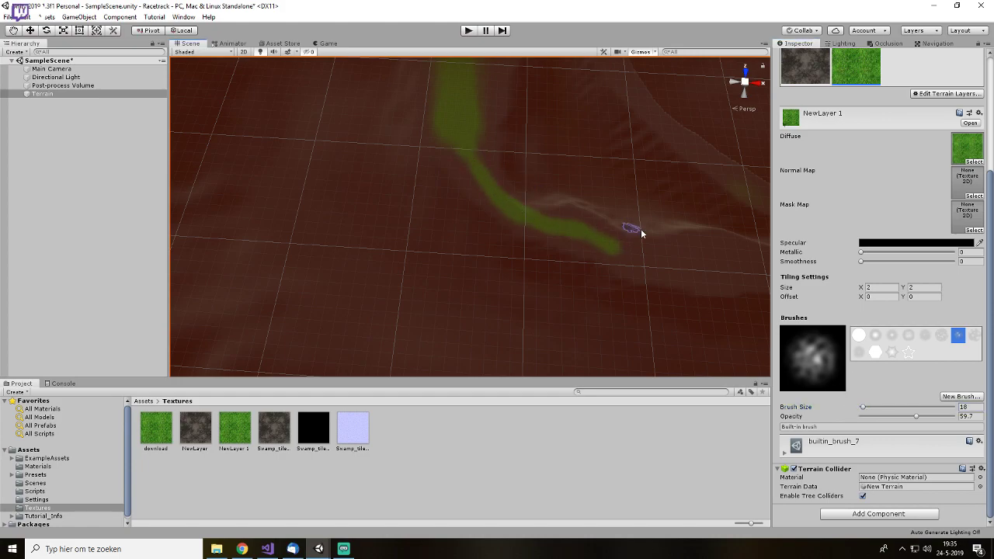
{"action": "middle_click_drag", "start_coordinate": [683, 260], "coordinate": [361, 235]}
{"action": "scroll", "coordinate": [362, 235], "scroll_direction": "up", "scroll_amount": 2}
{"action": "left_click_drag", "start_coordinate": [234, 228], "coordinate": [451, 245]}
- Paint the narrow grass strip back up the parallel track section until it joins the rounded patch
{"action": "middle_click_drag", "start_coordinate": [512, 232], "coordinate": [660, 379]}
{"action": "middle_click_drag", "start_coordinate": [599, 303], "coordinate": [537, 246]}
{"action": "mouse_move", "coordinate": [626, 334]}
{"action": "left_mouse_down"}
{"action": "mouse_move", "coordinate": [448, 195]}
{"action": "mouse_move", "coordinate": [410, 136]}
{"action": "left_mouse_up"}
{"action": "middle_click_drag", "start_coordinate": [410, 136], "coordinate": [520, 276]}
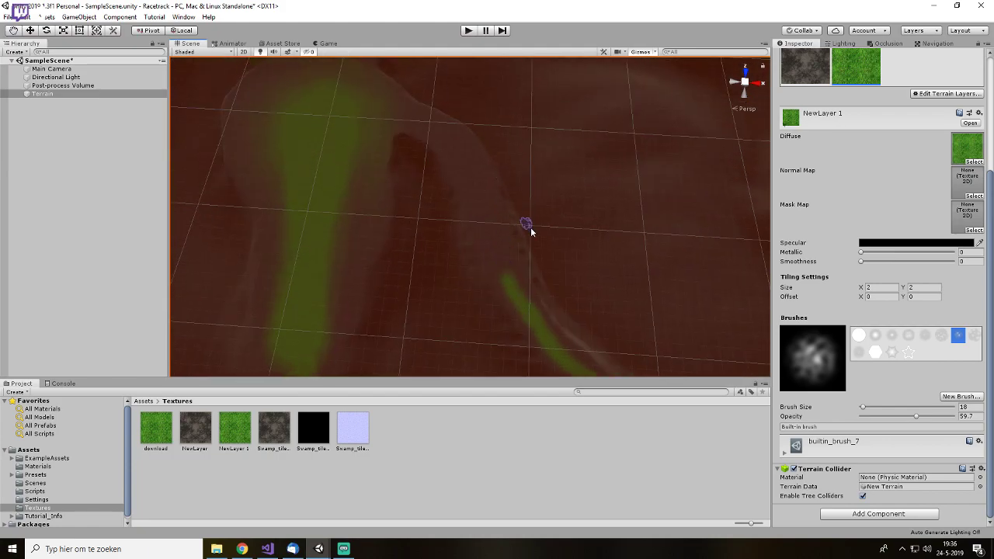
{"action": "mouse_move", "coordinate": [457, 157]}
{"action": "left_mouse_down"}
{"action": "mouse_move", "coordinate": [497, 266]}
{"action": "mouse_move", "coordinate": [445, 133]}
{"action": "mouse_move", "coordinate": [379, 104]}
{"action": "mouse_move", "coordinate": [418, 119]}
{"action": "left_mouse_up"}
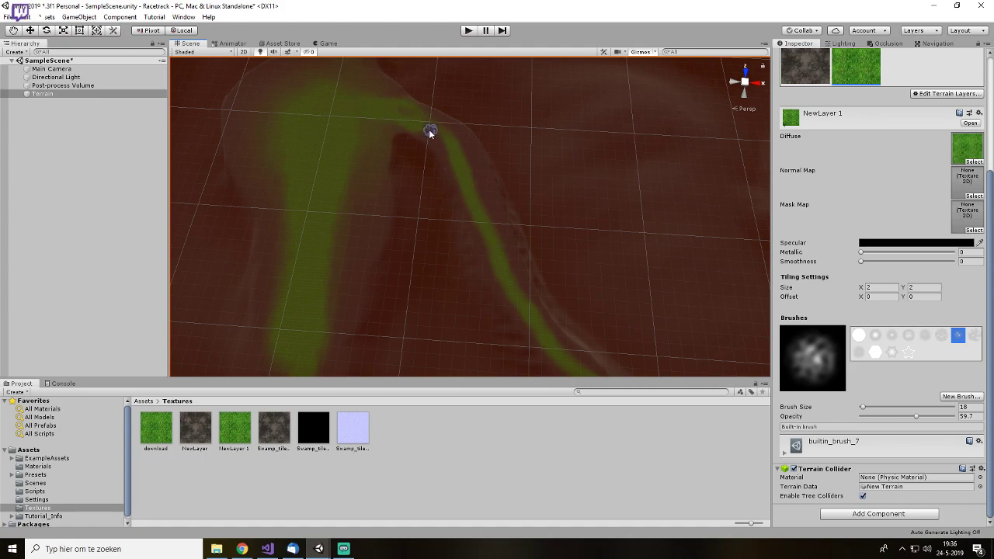
- Examine the painted grass along the whole track, from an overview down to a close-up of its texture
{"action": "scroll", "coordinate": [448, 142], "scroll_direction": "down", "scroll_amount": 10}
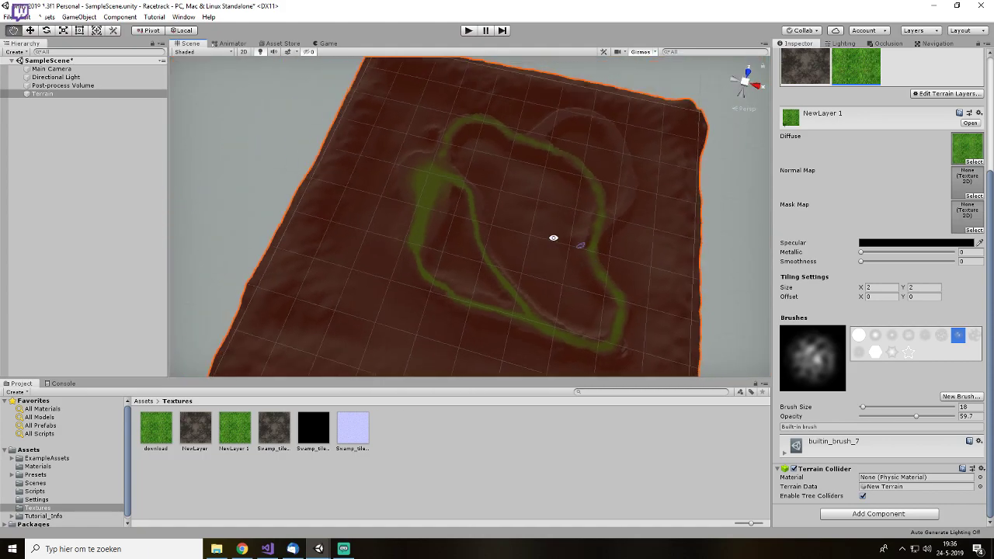
{"action": "middle_click_drag", "start_coordinate": [570, 223], "coordinate": [538, 110]}
{"action": "scroll", "coordinate": [458, 195], "scroll_direction": "up", "scroll_amount": 10}
{"action": "middle_click_drag", "start_coordinate": [464, 288], "coordinate": [373, 179]}
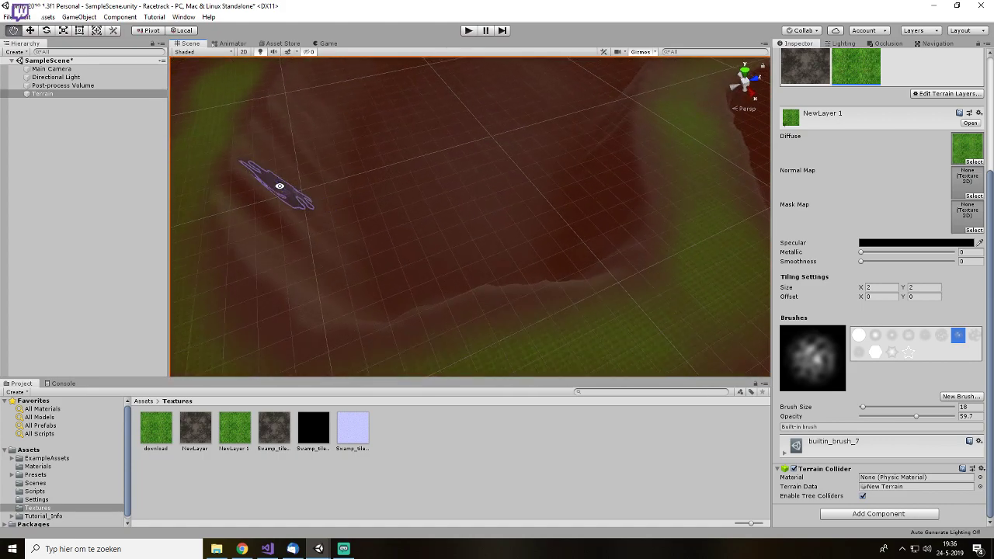
{"action": "middle_click_drag", "start_coordinate": [280, 186], "coordinate": [513, 241]}
{"action": "scroll", "coordinate": [570, 223], "scroll_direction": "up", "scroll_amount": 10}
{"action": "middle_click_drag", "start_coordinate": [593, 200], "coordinate": [521, 288]}
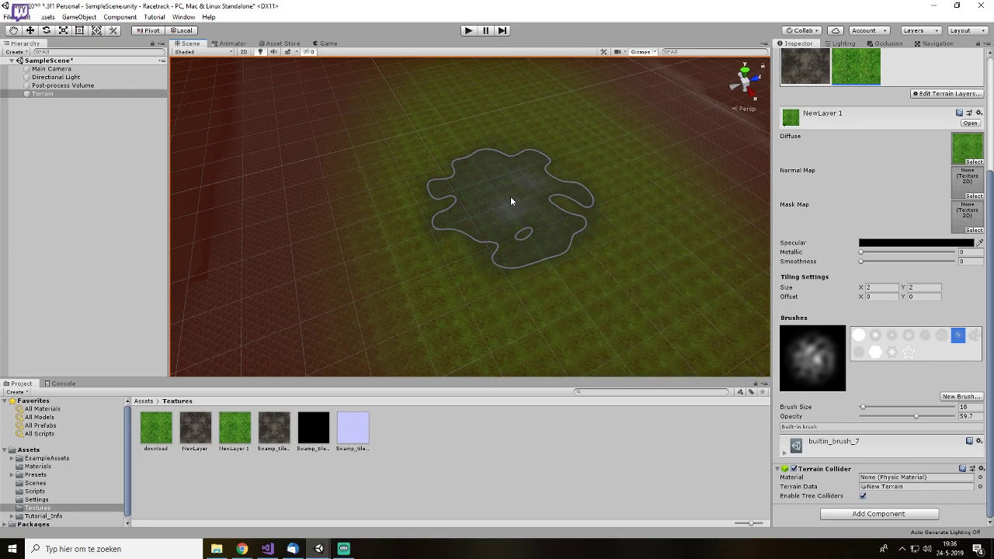
{"action": "scroll", "coordinate": [505, 193], "scroll_direction": "down", "scroll_amount": 5}
{"action": "right_click_drag", "start_coordinate": [566, 233], "coordinate": [503, 166]}
{"action": "scroll", "coordinate": [505, 170], "scroll_direction": "down", "scroll_amount": 5}
{"action": "middle_click_drag", "start_coordinate": [526, 223], "coordinate": [477, 236]}
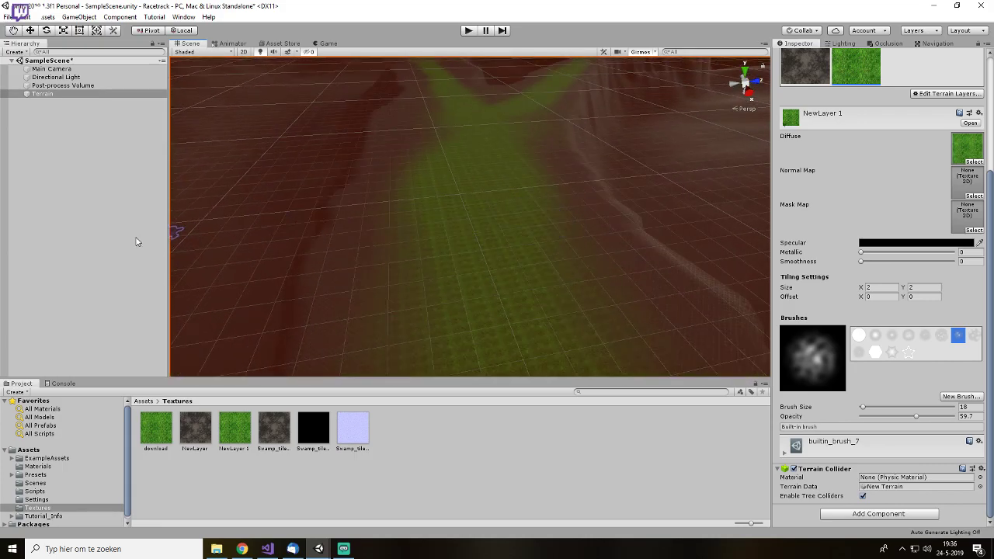
{"action": "scroll", "coordinate": [554, 264], "scroll_direction": "up", "scroll_amount": 10}
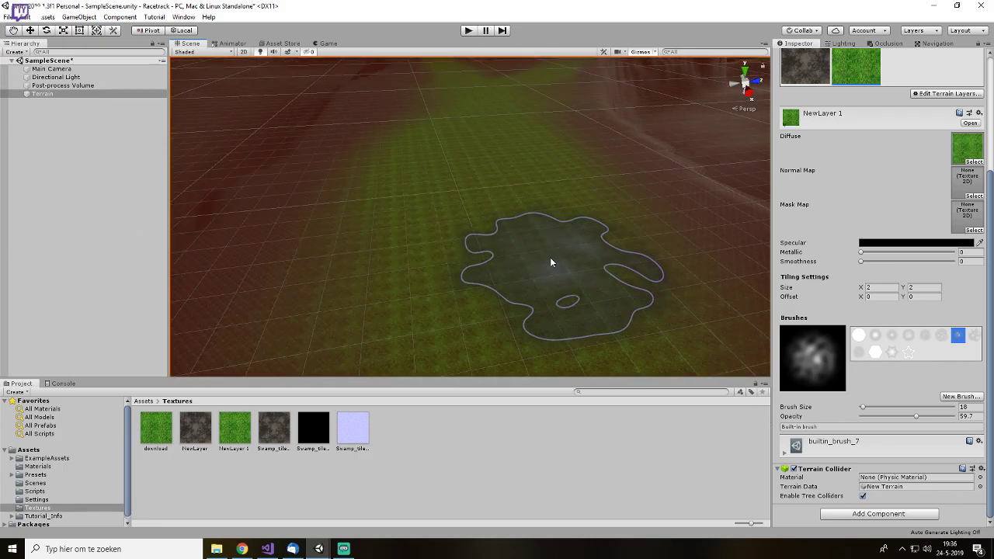
- Set the grass terrain layer's tiling size to X 1 and Y 1
{"action": "scroll", "coordinate": [545, 271], "scroll_direction": "down", "scroll_amount": 3}
{"action": "left_click", "coordinate": [878, 287]}
{"action": "type", "text": "1"}
{"action": "key", "text": "Tab"}
{"action": "type", "text": "1"}
{"action": "key", "text": "Tab"}
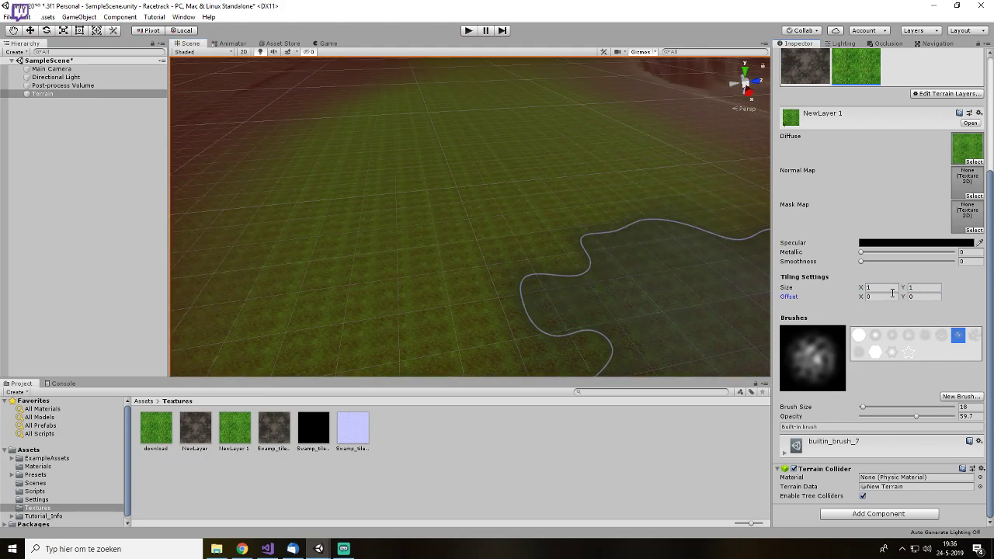
- Set the grass terrain layer's tiling size to X 4 and Y 4
{"action": "left_click", "coordinate": [889, 288]}
{"action": "type", "text": "4"}
{"action": "key", "text": "Tab"}
{"action": "type", "text": "4"}
{"action": "key", "text": "Tab"}
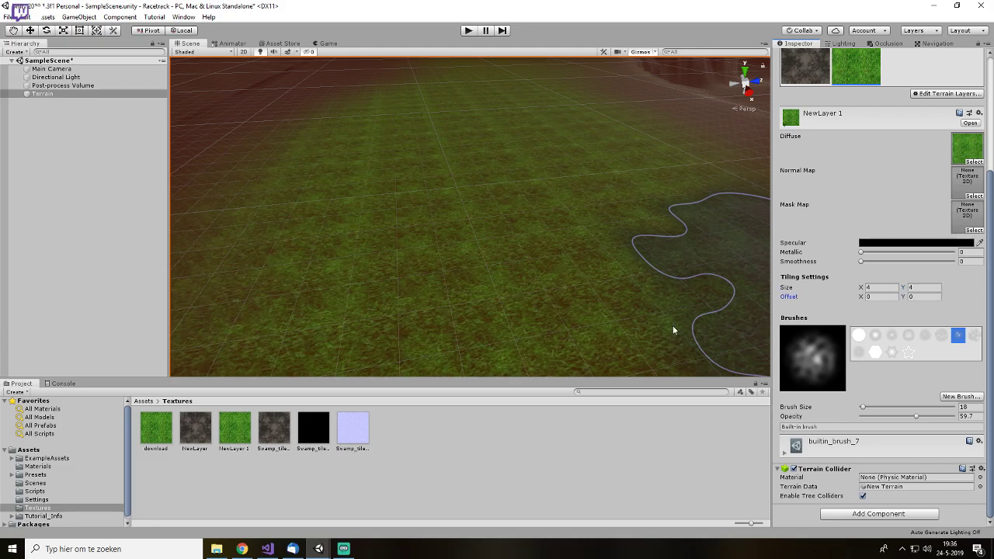
- Deselect the terrain to check the grass tiling near and far without the selection tint, and save the scene
{"action": "left_click", "coordinate": [671, 470]}
{"action": "scroll", "coordinate": [613, 304], "scroll_direction": "down", "scroll_amount": 5}
{"action": "scroll", "coordinate": [650, 326], "scroll_direction": "up", "scroll_amount": 10}
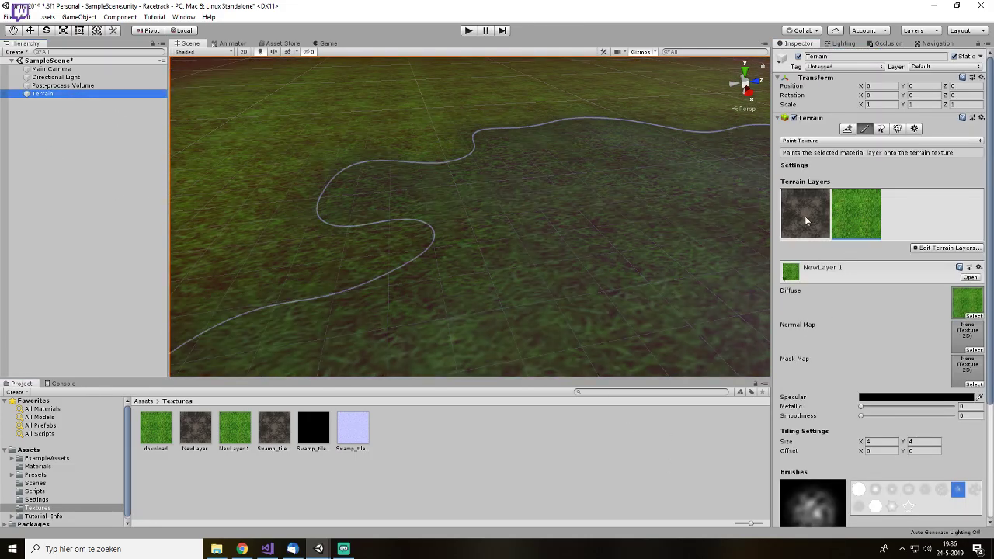
{"action": "left_click", "coordinate": [811, 219]}
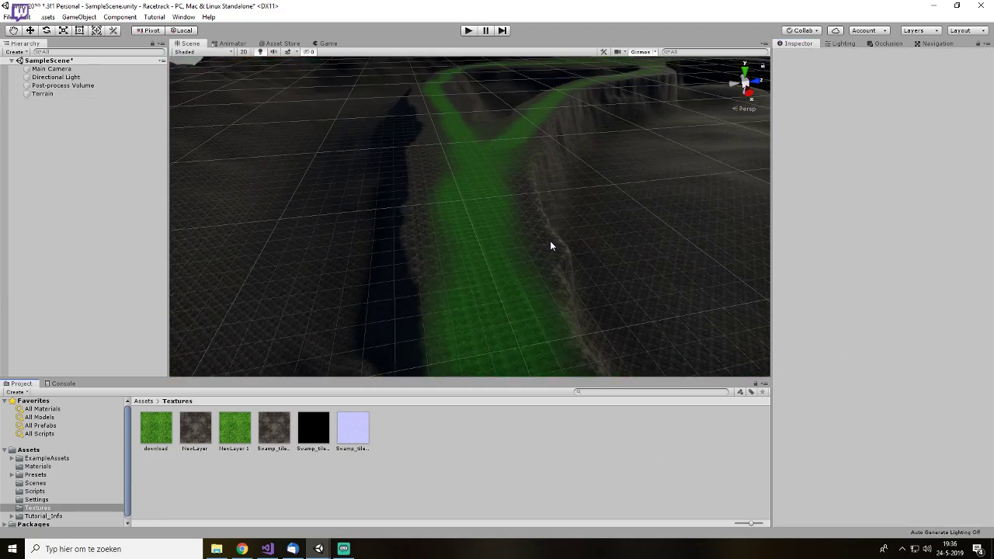
{"action": "scroll", "coordinate": [550, 246], "scroll_direction": "up", "scroll_amount": 10}
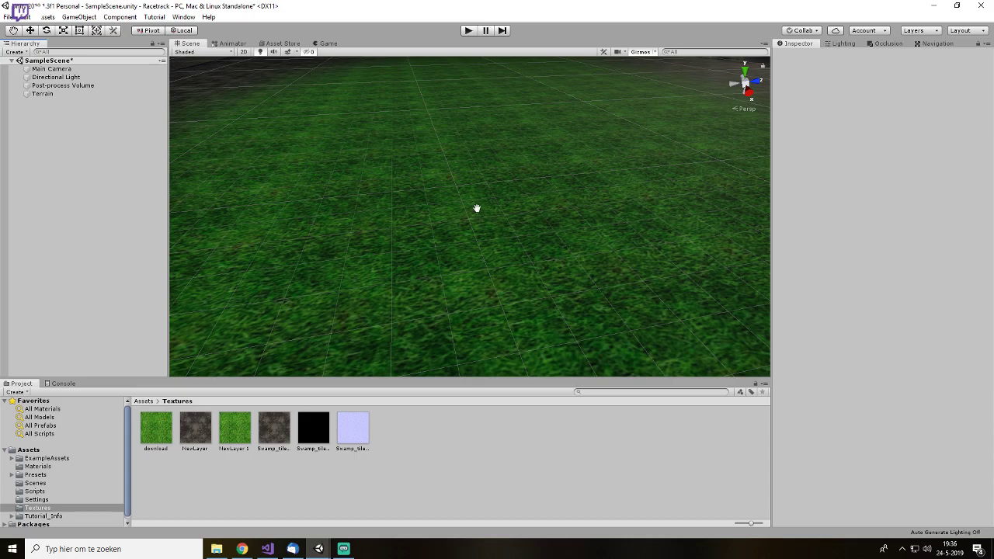
{"action": "scroll", "coordinate": [482, 223], "scroll_direction": "down", "scroll_amount": 3}
{"action": "scroll", "coordinate": [456, 236], "scroll_direction": "down", "scroll_amount": 10}
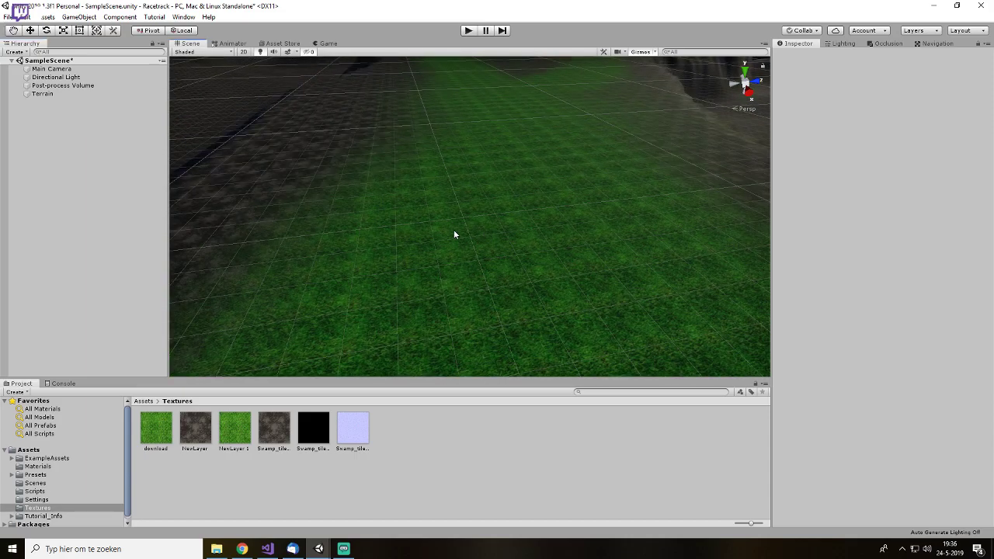
{"action": "left_click_drag", "start_coordinate": [517, 230], "coordinate": [557, 222], "text": "alt"}
{"action": "key", "text": "ctrl+s"}
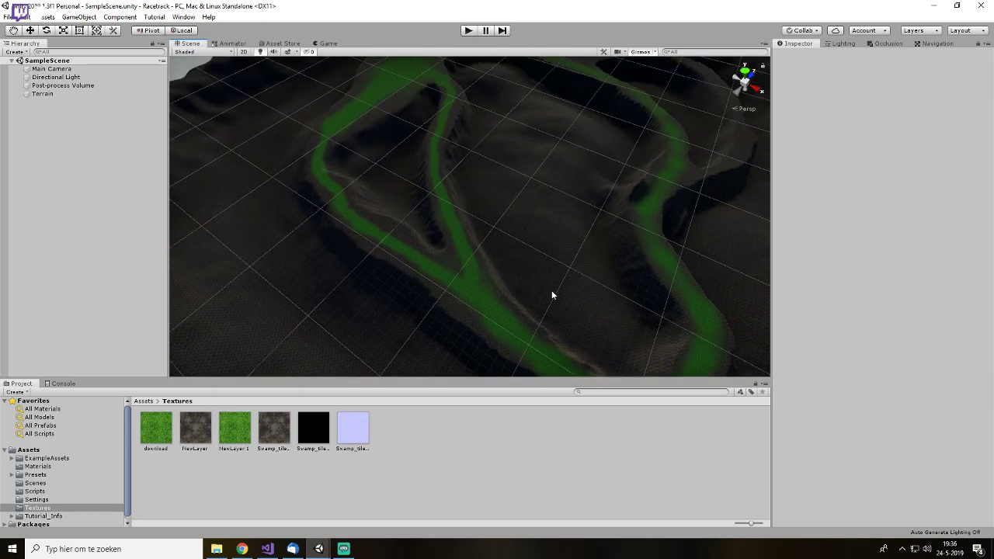
- Rotate the Directional Light to about X 53, Y 121.1, Z 47.6
{"action": "scroll", "coordinate": [510, 200], "scroll_direction": "up", "scroll_amount": 5}
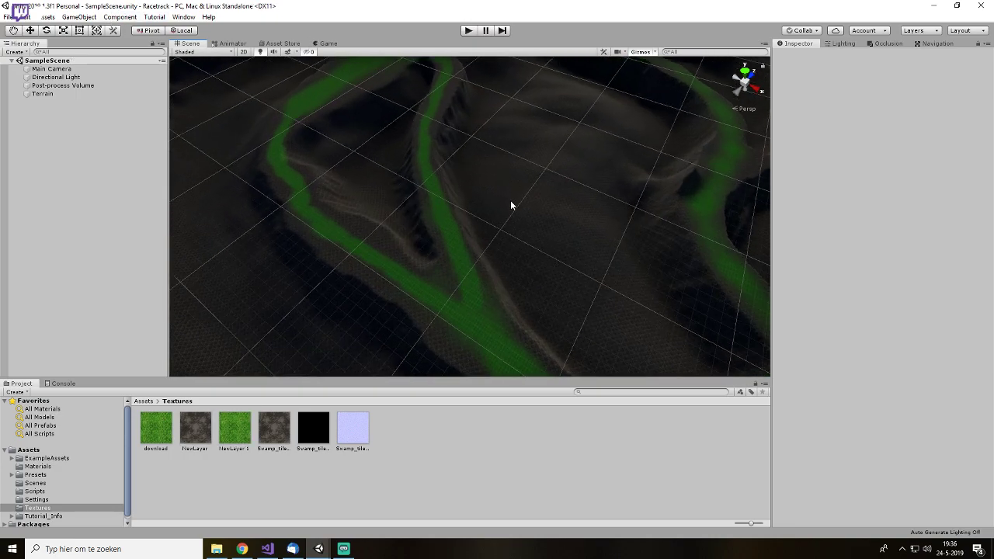
{"action": "middle_click_drag", "start_coordinate": [507, 194], "coordinate": [343, 187]}
{"action": "scroll", "coordinate": [553, 270], "scroll_direction": "down", "scroll_amount": 3}
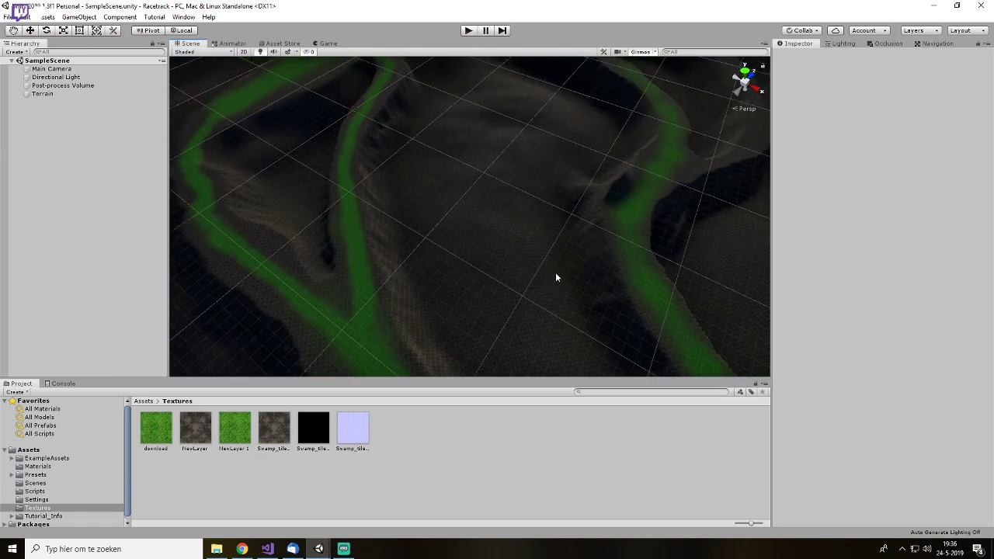
{"action": "left_click_drag", "start_coordinate": [554, 270], "coordinate": [389, 151], "text": "alt"}
{"action": "middle_click_drag", "start_coordinate": [389, 150], "coordinate": [533, 209]}
{"action": "scroll", "coordinate": [512, 225], "scroll_direction": "up", "scroll_amount": 1}
{"action": "left_click", "coordinate": [54, 77]}
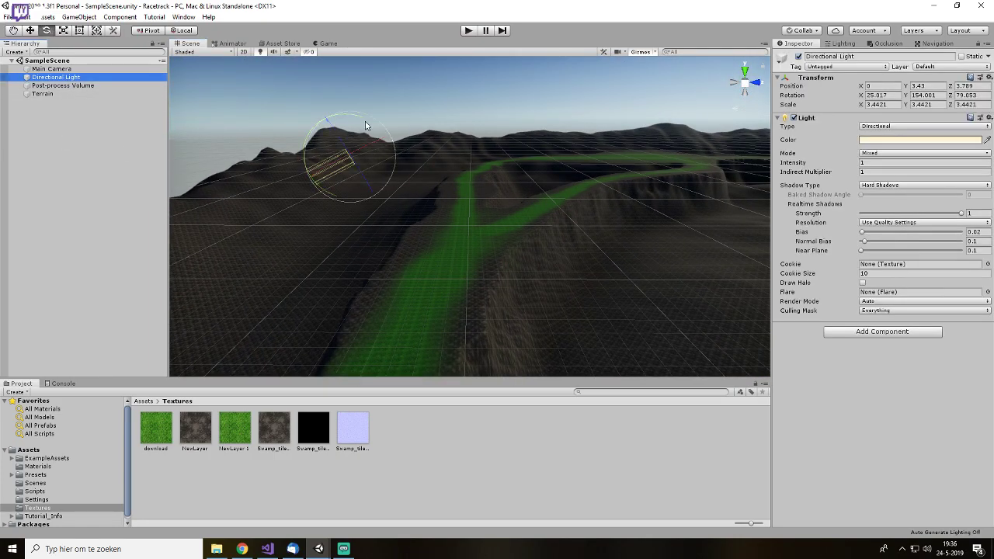
{"action": "left_click_drag", "start_coordinate": [362, 116], "coordinate": [306, 152]}
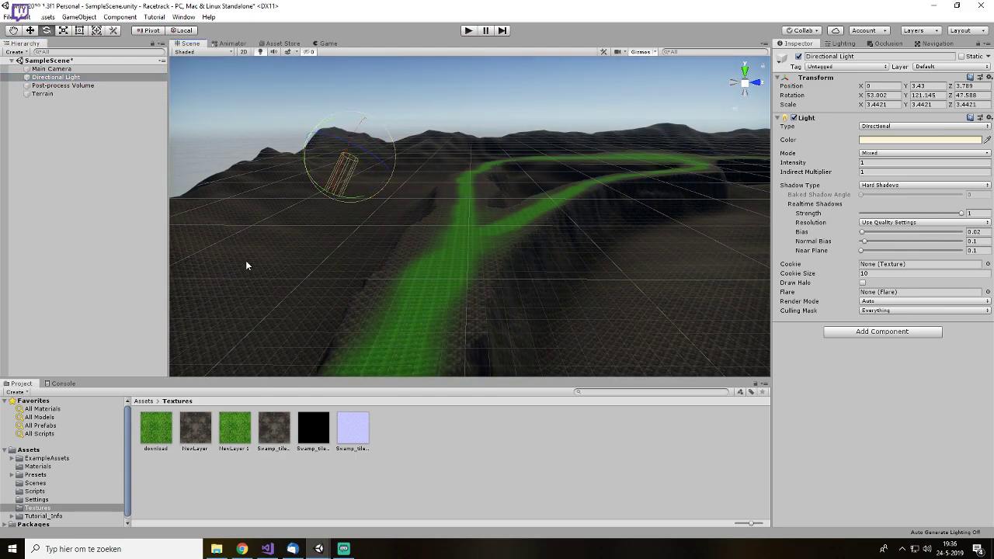
- Turn the scene view lighting off and back on to compare how the terrain looks
{"action": "left_click", "coordinate": [261, 51]}
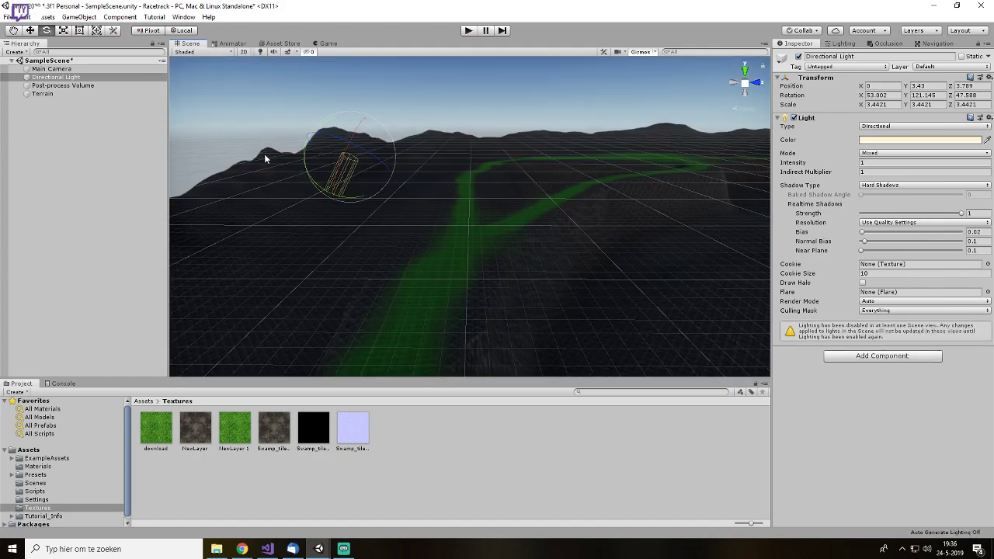
{"action": "scroll", "coordinate": [515, 236], "scroll_direction": "down", "scroll_amount": 5}
{"action": "left_click", "coordinate": [260, 52]}
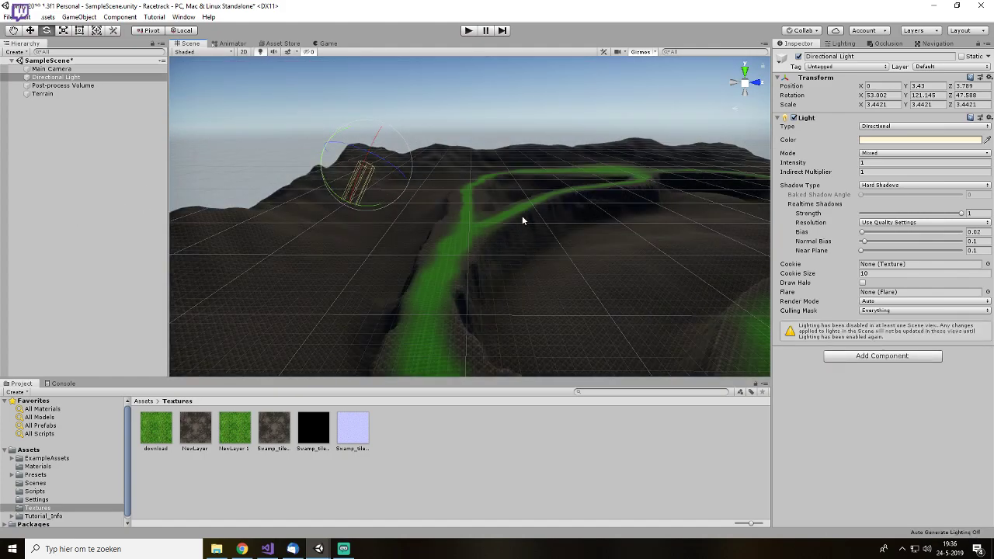
{"action": "scroll", "coordinate": [522, 215], "scroll_direction": "up", "scroll_amount": 3}
- Set the Directional Light's shadow type to Soft Shadows and deselect the light
{"action": "left_click", "coordinate": [906, 186]}
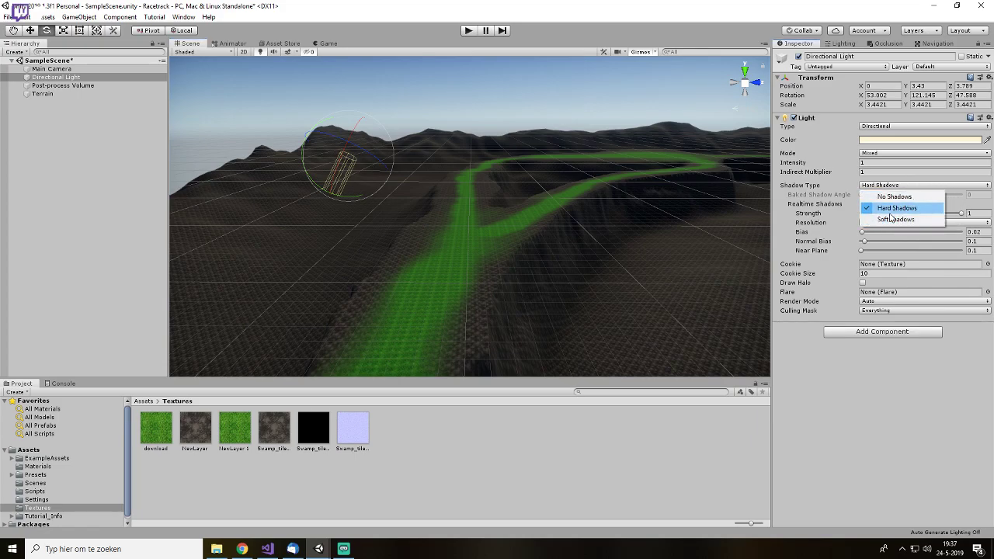
{"action": "left_click", "coordinate": [894, 219]}
{"action": "left_click", "coordinate": [584, 456]}
- Select the terrain, look at its Paint Details tool, and activate the Paint Trees tool
{"action": "left_click_drag", "start_coordinate": [537, 252], "coordinate": [512, 269], "text": "alt"}
{"action": "left_click", "coordinate": [512, 270]}
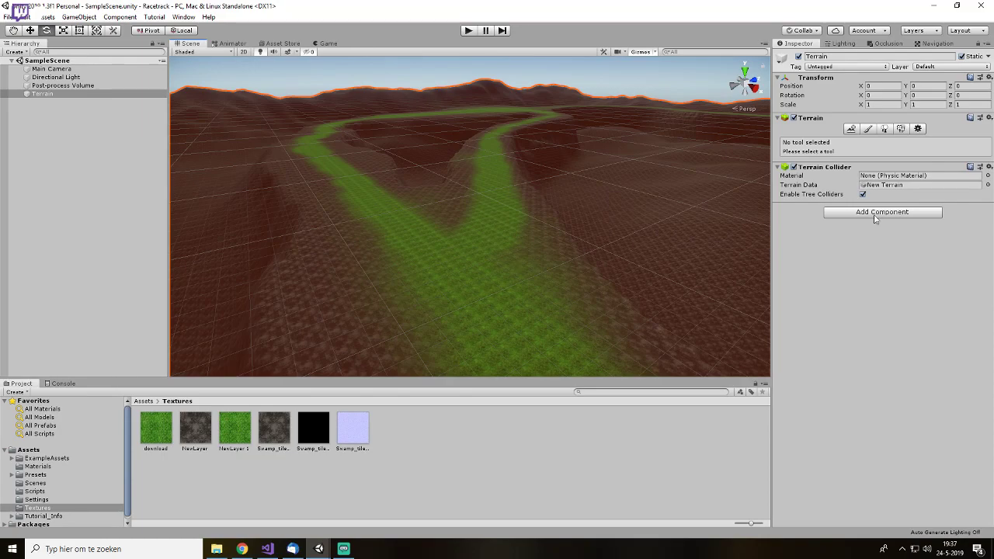
{"action": "left_click", "coordinate": [884, 129]}
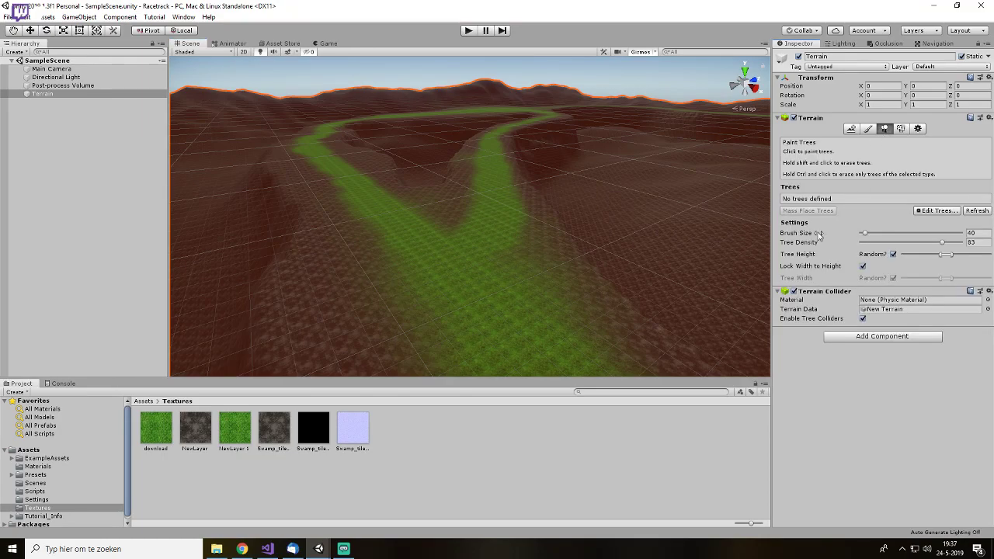
{"action": "left_click", "coordinate": [901, 129]}
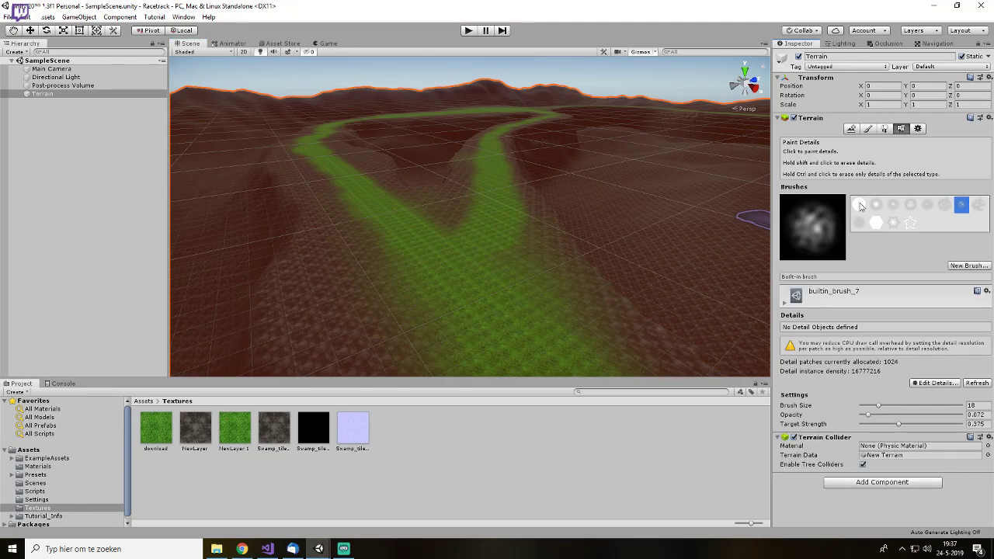
{"action": "left_click", "coordinate": [883, 129]}
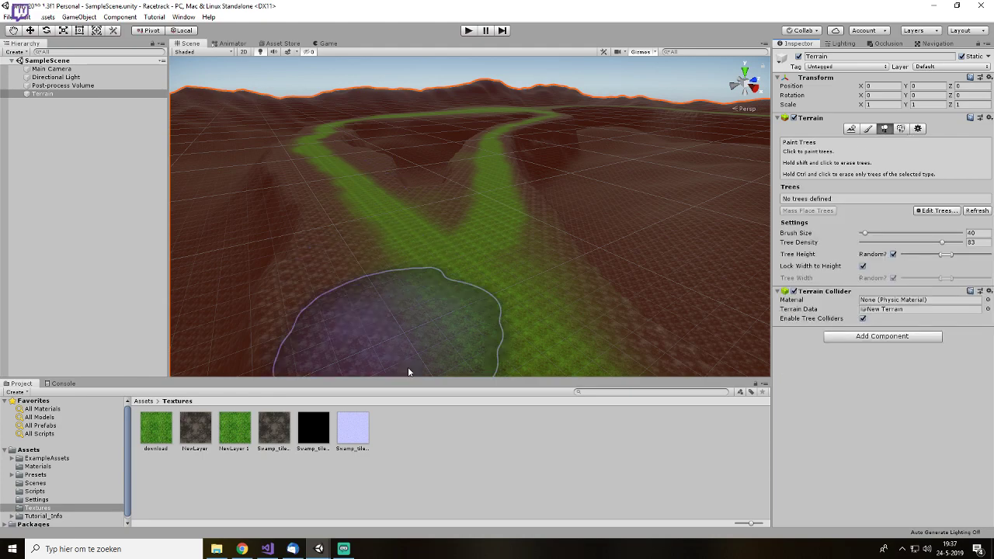
- Open the Asset Store and search it for "standard assets"
{"action": "left_click", "coordinate": [280, 43]}
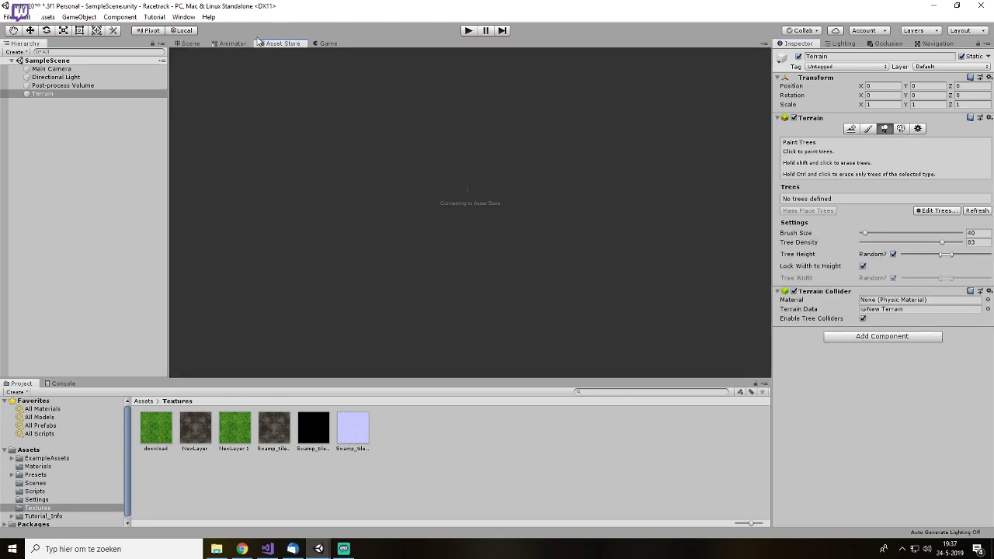
{"action": "left_click", "coordinate": [181, 17]}
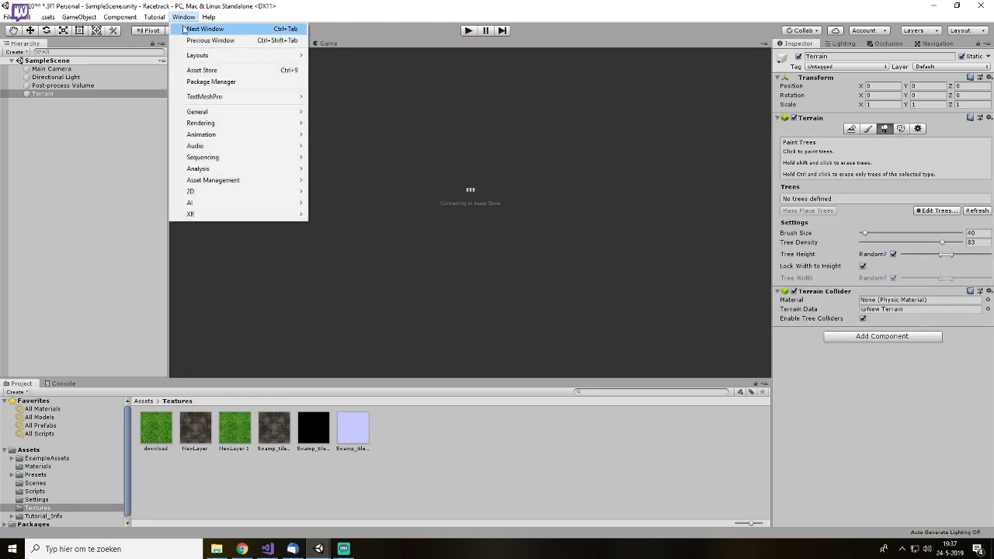
{"action": "left_click", "coordinate": [237, 71]}
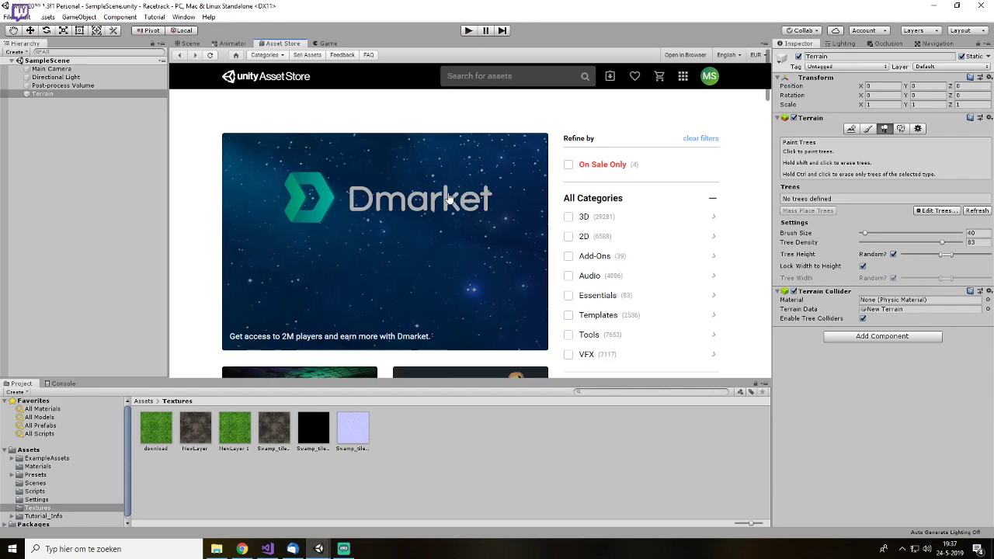
{"action": "left_click", "coordinate": [485, 77]}
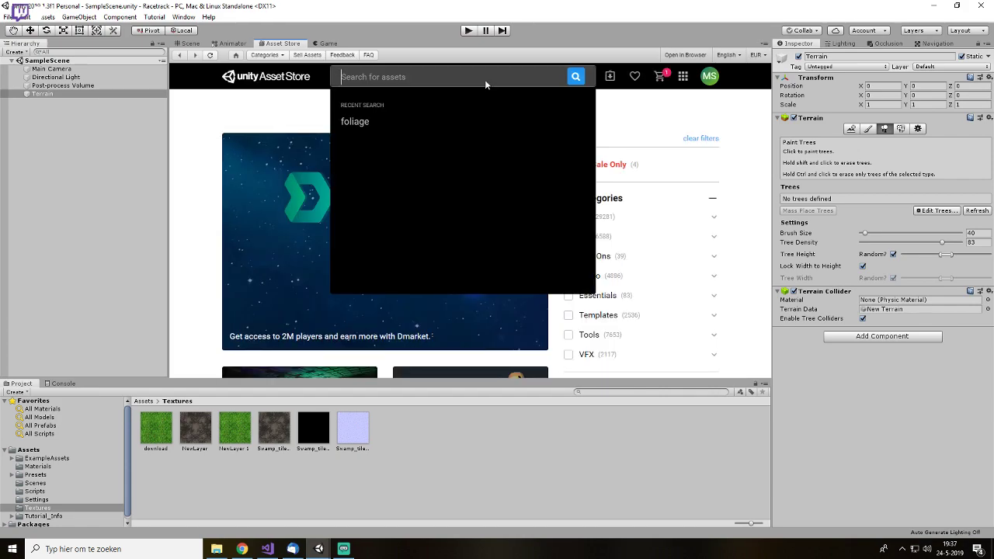
{"action": "type", "text": "standard"}
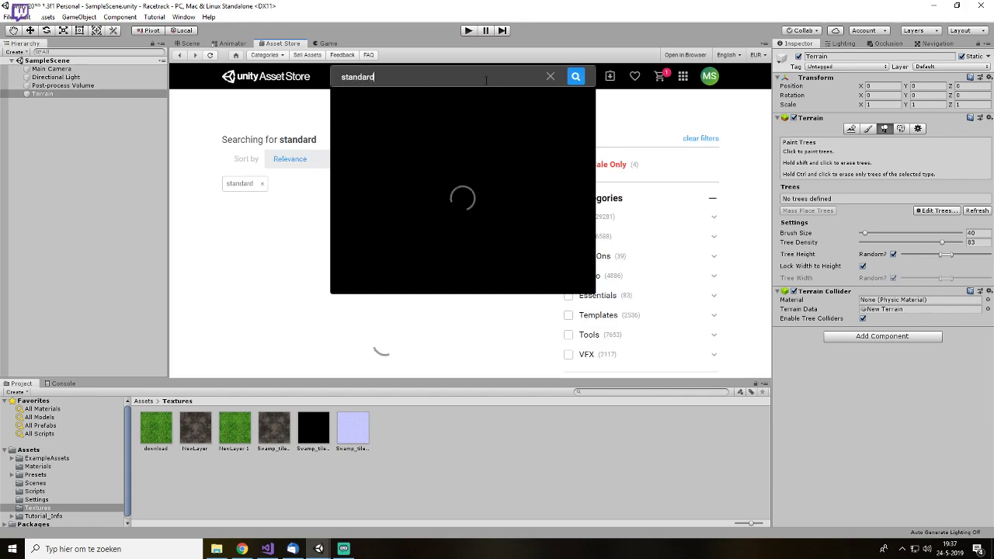
{"action": "type", "text": " assets"}
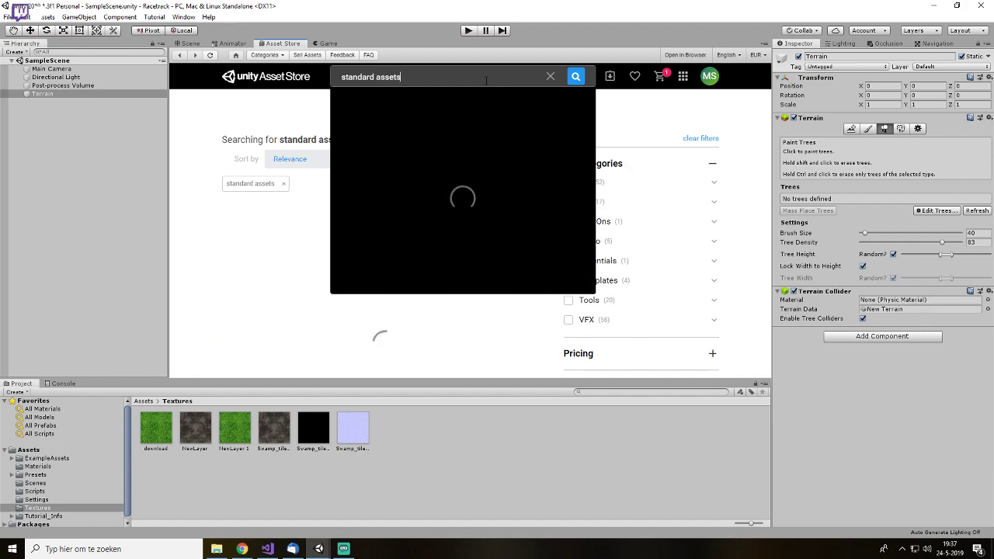
{"action": "key", "text": "Return"}
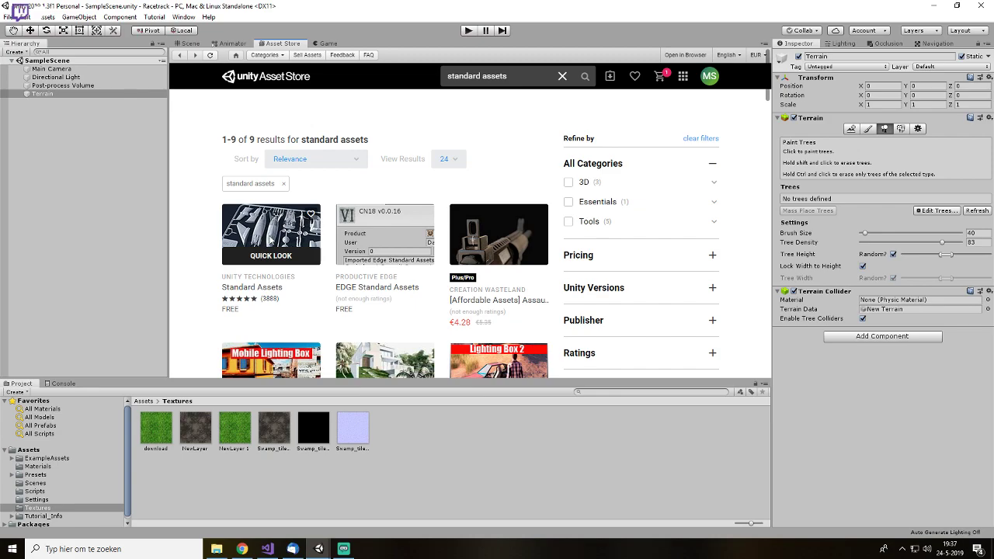
- Open the free Standard Assets package by Unity Technologies, start downloading it, and read through its package description
{"action": "left_click", "coordinate": [267, 235]}
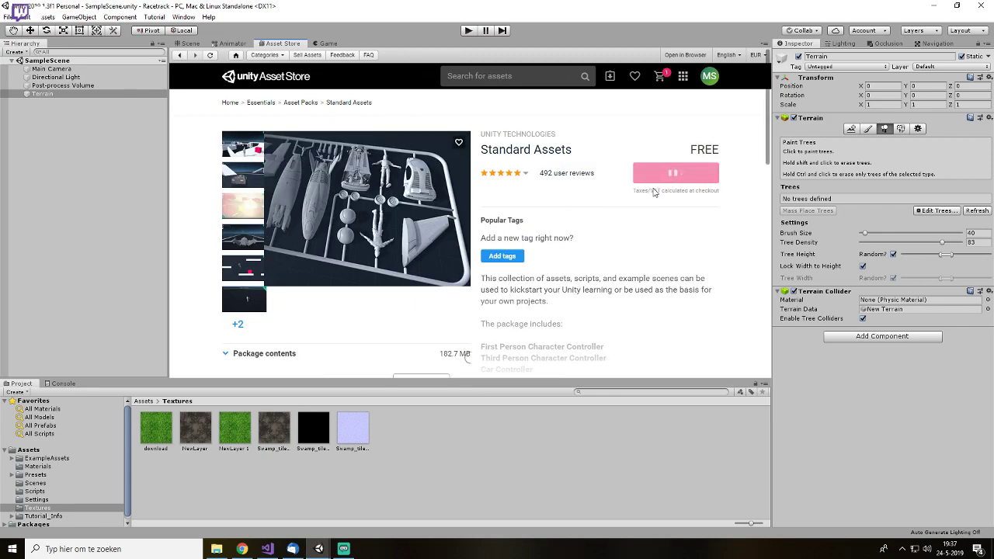
{"action": "left_click", "coordinate": [680, 207]}
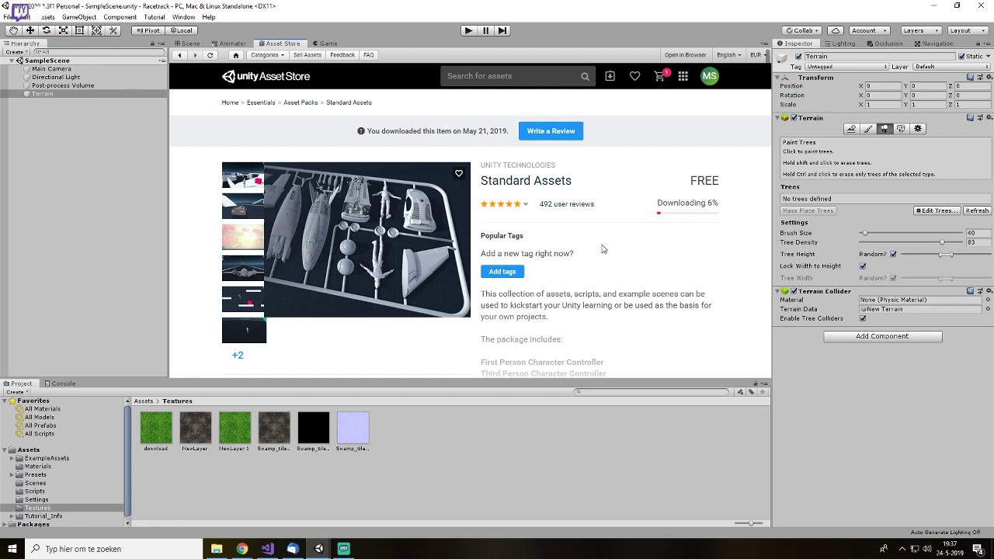
{"action": "scroll", "coordinate": [604, 248], "scroll_direction": "down", "scroll_amount": 1}
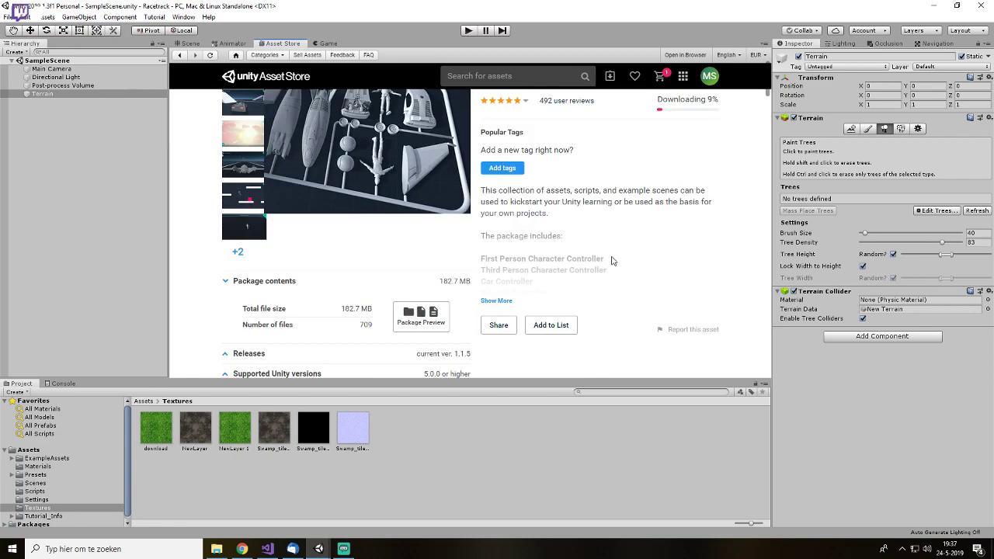
{"action": "scroll", "coordinate": [608, 258], "scroll_direction": "down", "scroll_amount": 1}
{"action": "scroll", "coordinate": [619, 266], "scroll_direction": "up", "scroll_amount": 3}
{"action": "scroll", "coordinate": [609, 273], "scroll_direction": "down", "scroll_amount": 1}
{"action": "scroll", "coordinate": [542, 267], "scroll_direction": "down", "scroll_amount": 1}
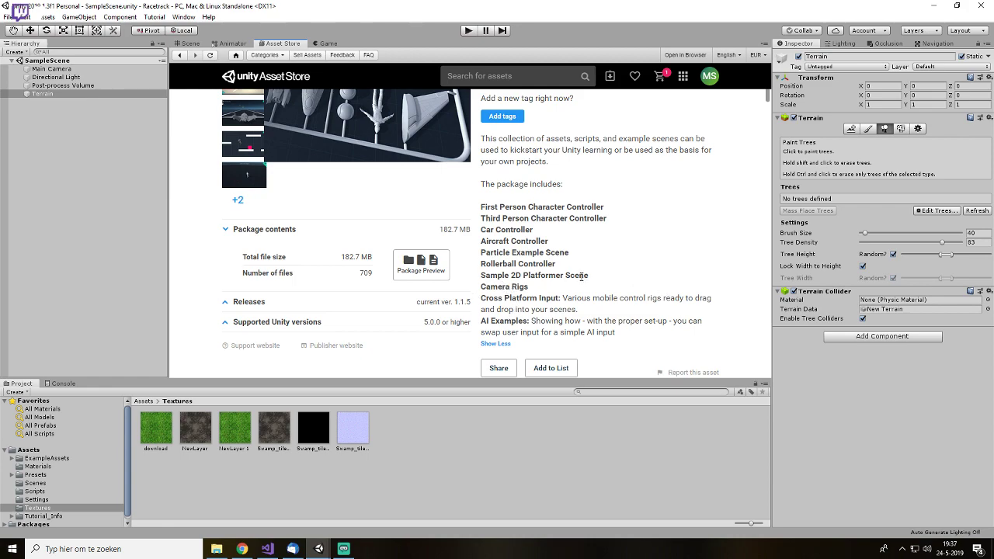
{"action": "scroll", "coordinate": [581, 281], "scroll_direction": "up", "scroll_amount": 3}
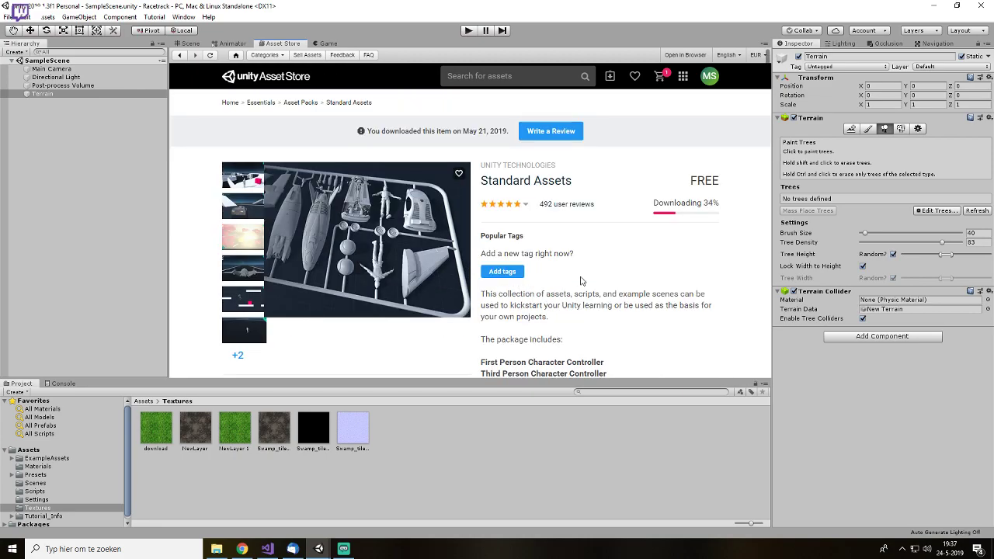
- Read through the Standard Assets page's package contents, recommendations and user reviews while the package downloads
{"action": "scroll", "coordinate": [581, 281], "scroll_direction": "down", "scroll_amount": 10}
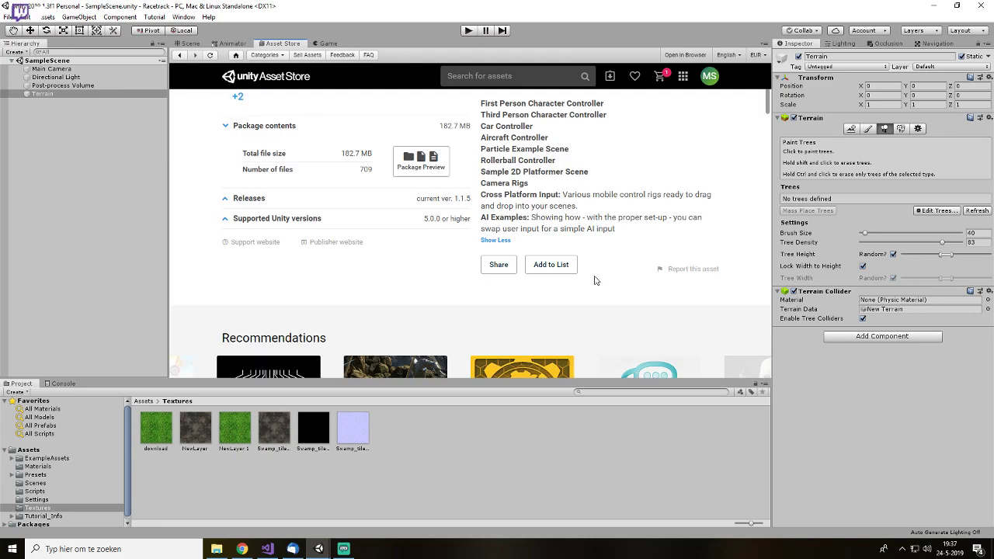
{"action": "scroll", "coordinate": [599, 286], "scroll_direction": "up", "scroll_amount": 1}
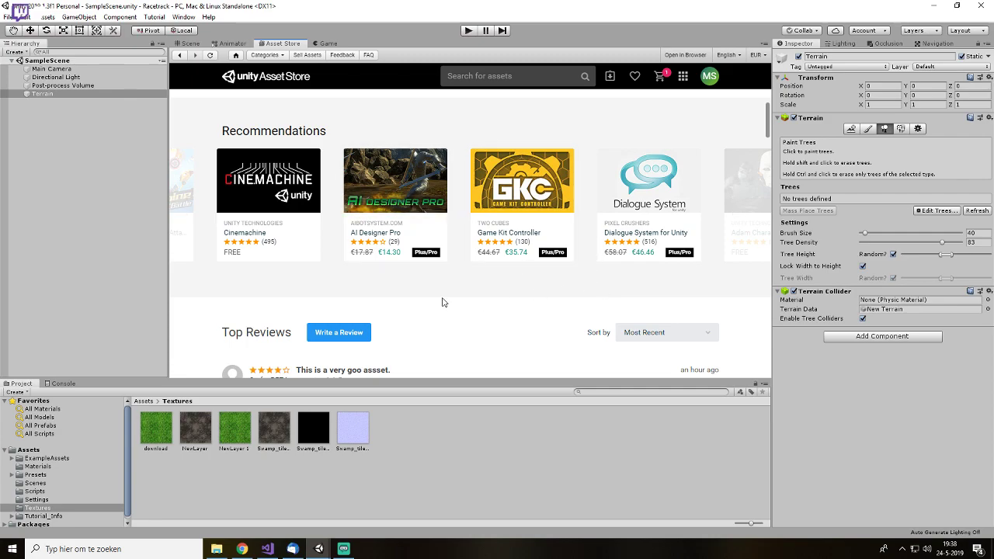
{"action": "scroll", "coordinate": [450, 298], "scroll_direction": "up", "scroll_amount": 5}
{"action": "scroll", "coordinate": [466, 306], "scroll_direction": "down", "scroll_amount": 7}
{"action": "scroll", "coordinate": [487, 282], "scroll_direction": "down", "scroll_amount": 1}
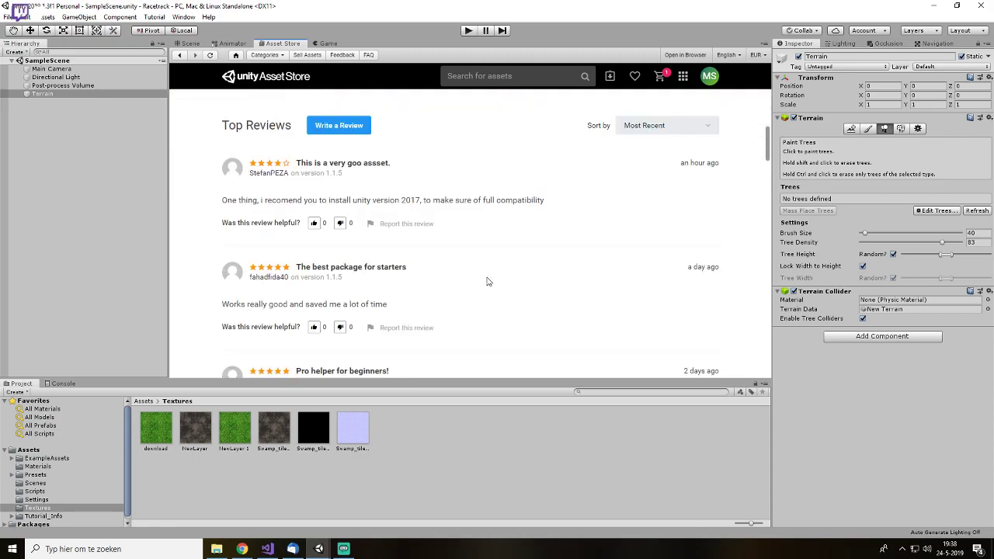
{"action": "scroll", "coordinate": [487, 282], "scroll_direction": "down", "scroll_amount": 10}
{"action": "scroll", "coordinate": [491, 298], "scroll_direction": "up", "scroll_amount": 2}
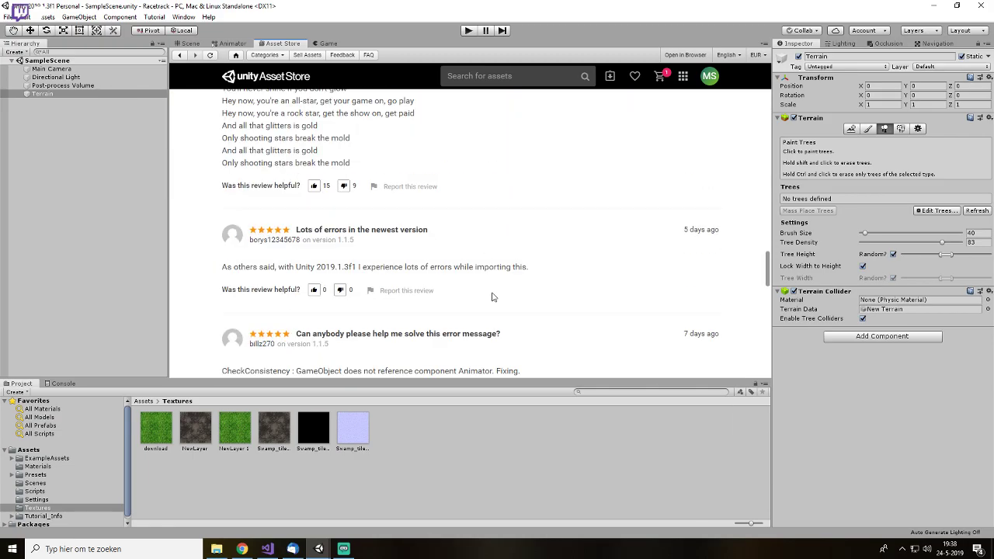
{"action": "scroll", "coordinate": [491, 298], "scroll_direction": "up", "scroll_amount": 3}
{"action": "scroll", "coordinate": [492, 297], "scroll_direction": "up", "scroll_amount": 10}
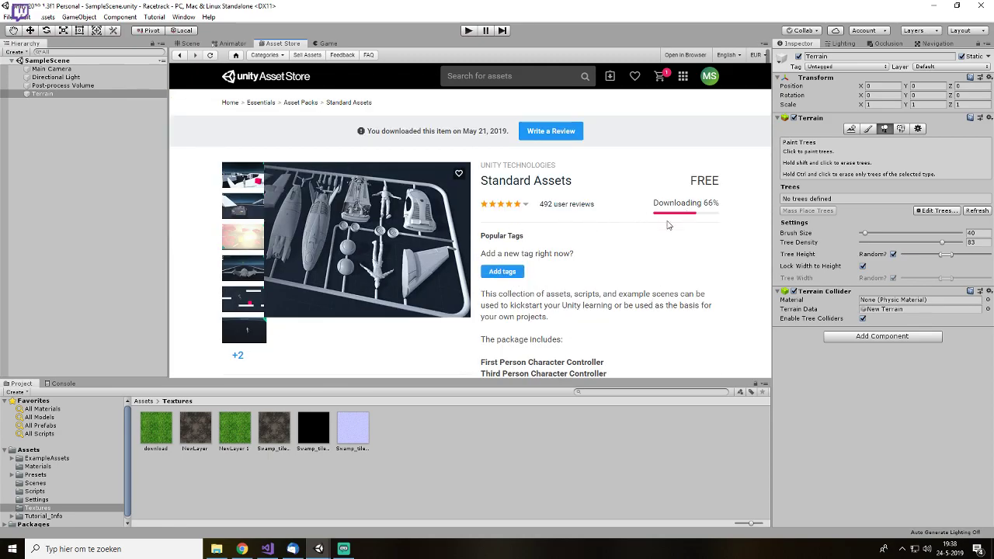
{"action": "scroll", "coordinate": [593, 268], "scroll_direction": "down", "scroll_amount": 1}
{"action": "scroll", "coordinate": [594, 265], "scroll_direction": "down", "scroll_amount": 1}
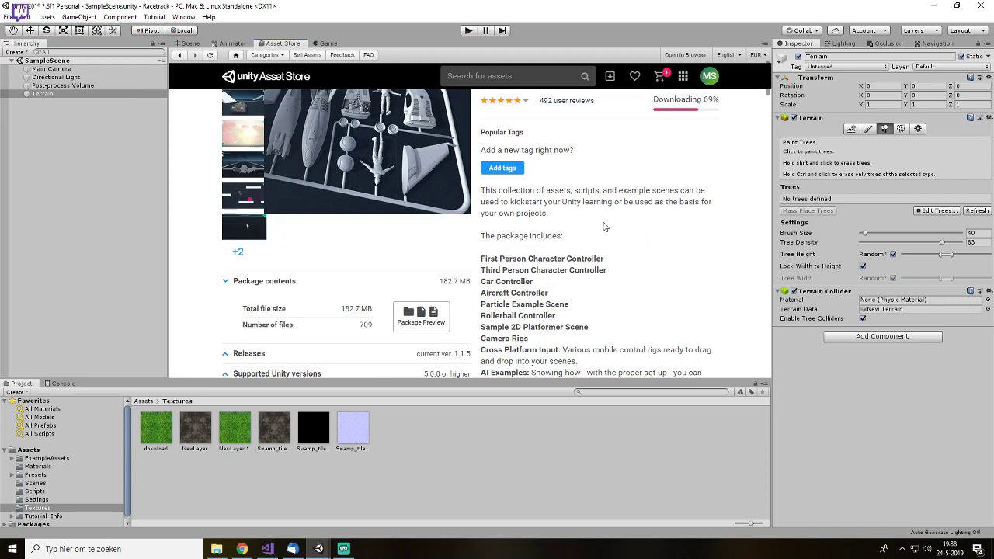
{"action": "scroll", "coordinate": [604, 226], "scroll_direction": "down", "scroll_amount": 4}
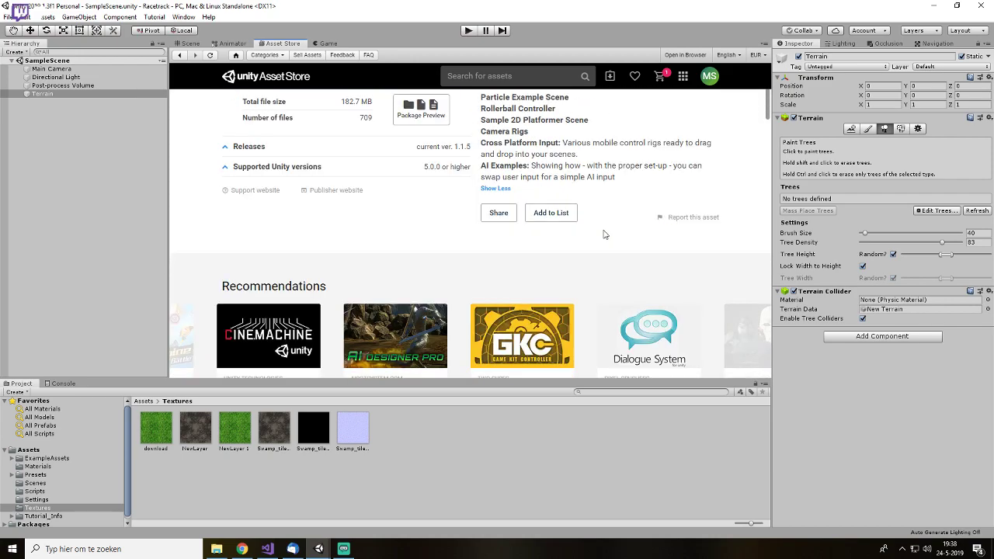
{"action": "scroll", "coordinate": [605, 237], "scroll_direction": "down", "scroll_amount": 3}
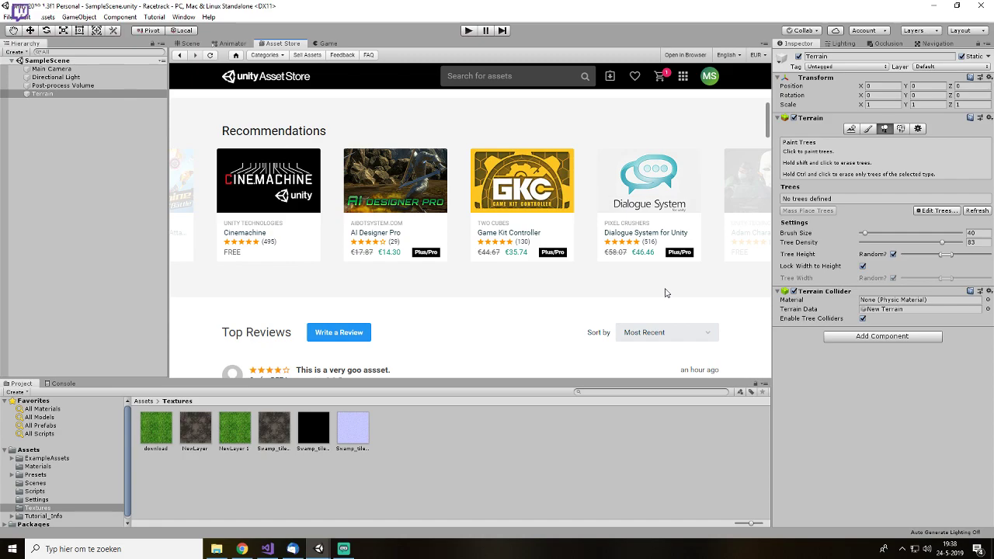
- Import the complete Standard Assets package into the project with all its files included
{"action": "scroll", "coordinate": [532, 323], "scroll_direction": "up", "scroll_amount": 7}
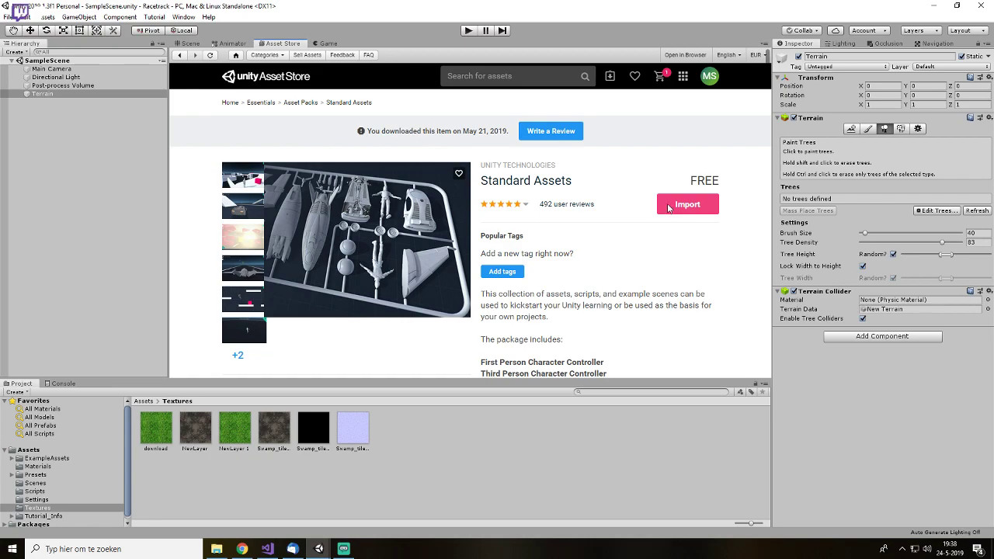
{"action": "left_click", "coordinate": [670, 207]}
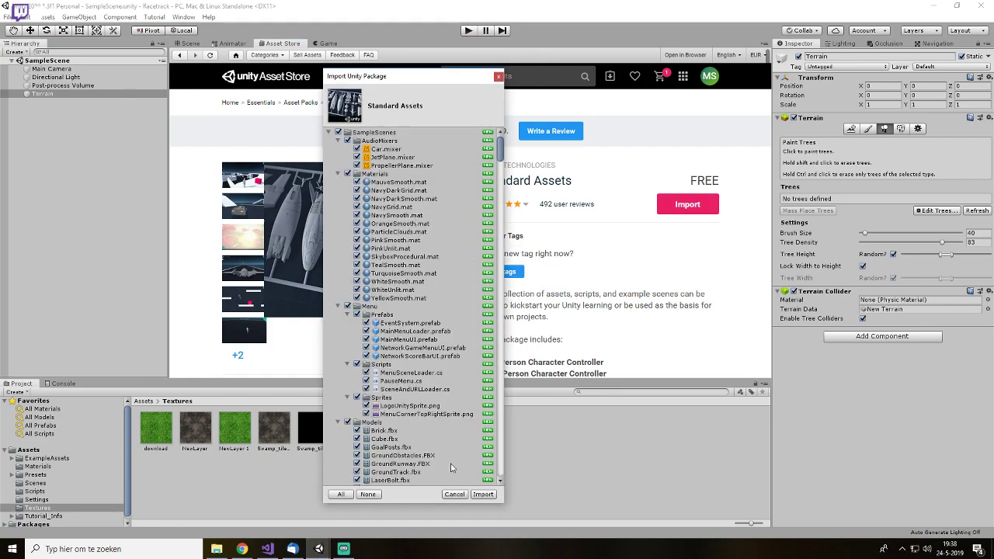
{"action": "left_click", "coordinate": [483, 495]}
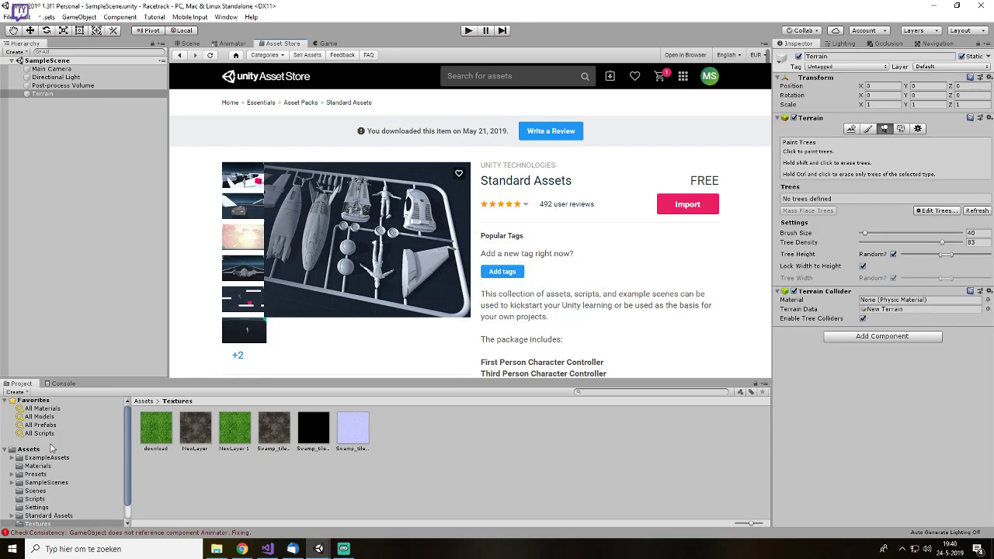
- Review the console messages from the import, clear them, and return to the project files
{"action": "left_click", "coordinate": [65, 383]}
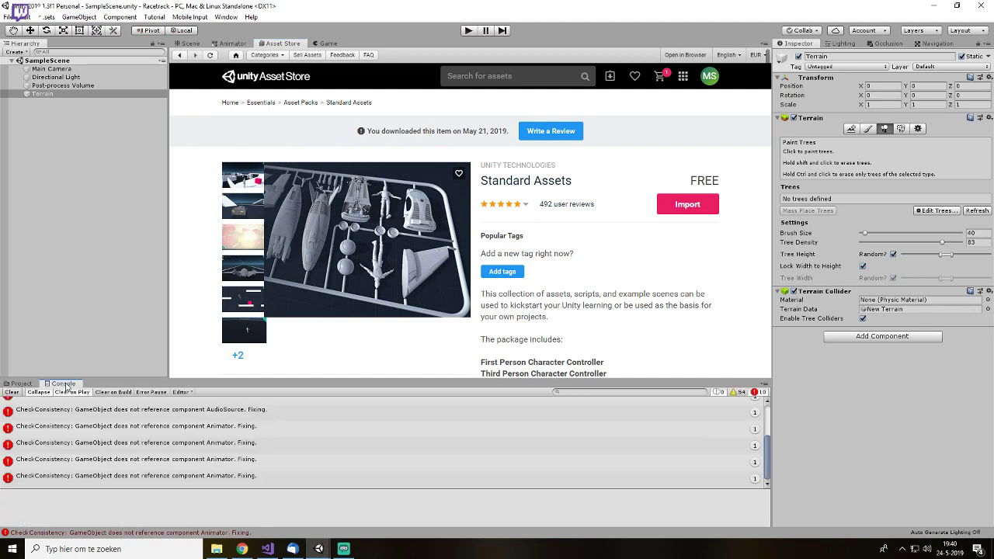
{"action": "scroll", "coordinate": [270, 455], "scroll_direction": "up", "scroll_amount": 5}
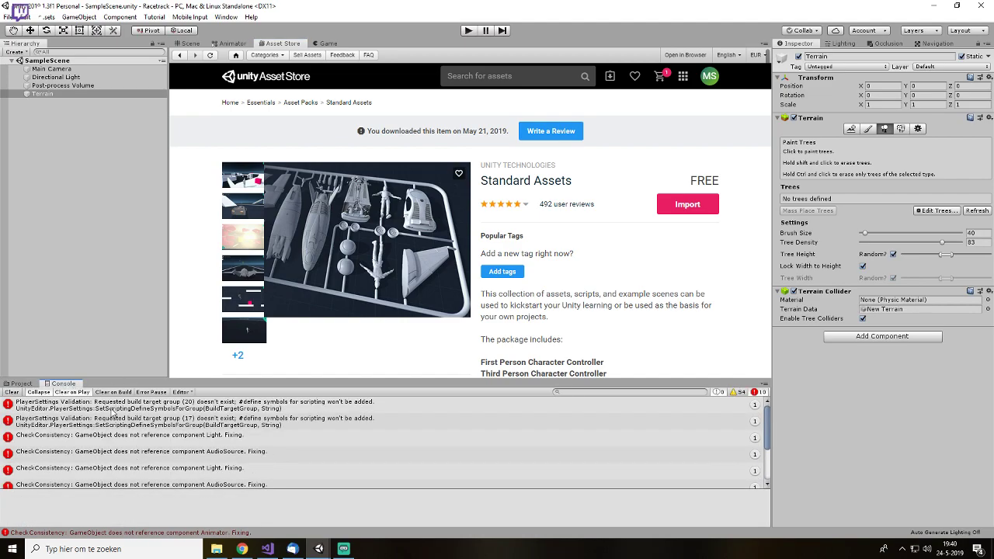
{"action": "scroll", "coordinate": [118, 424], "scroll_direction": "down", "scroll_amount": 5}
{"action": "left_click", "coordinate": [11, 392]}
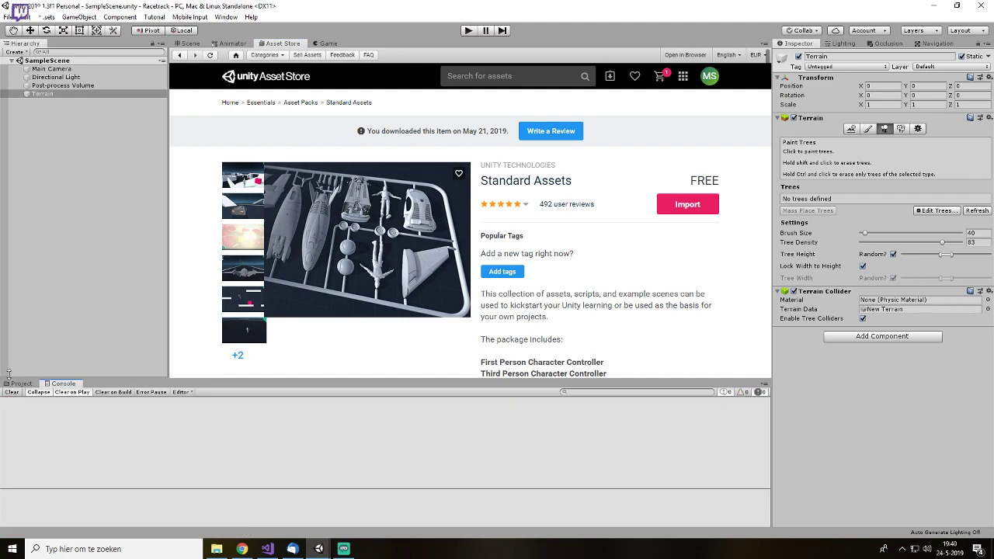
{"action": "left_click", "coordinate": [21, 384]}
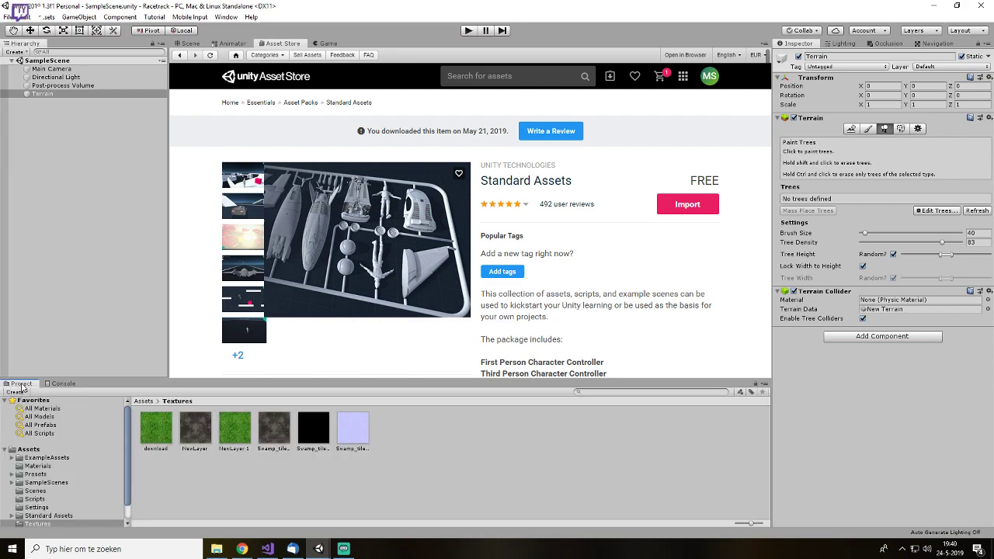
- Deselect the terrain in favour of the Scene view and browse the Standard Assets folders from 2D through Characters, including ThirdPersonCharacter
{"action": "left_click", "coordinate": [181, 489]}
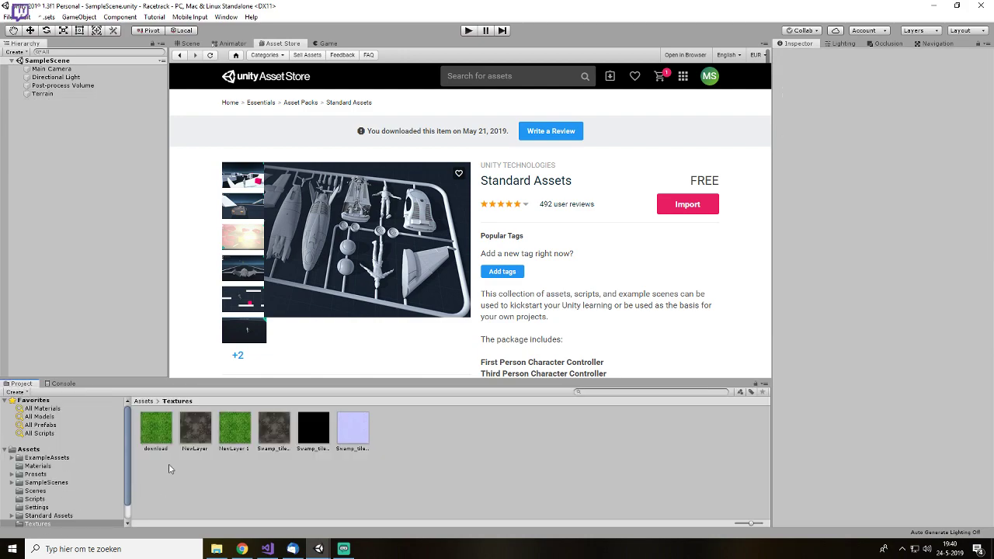
{"action": "left_click", "coordinate": [191, 43]}
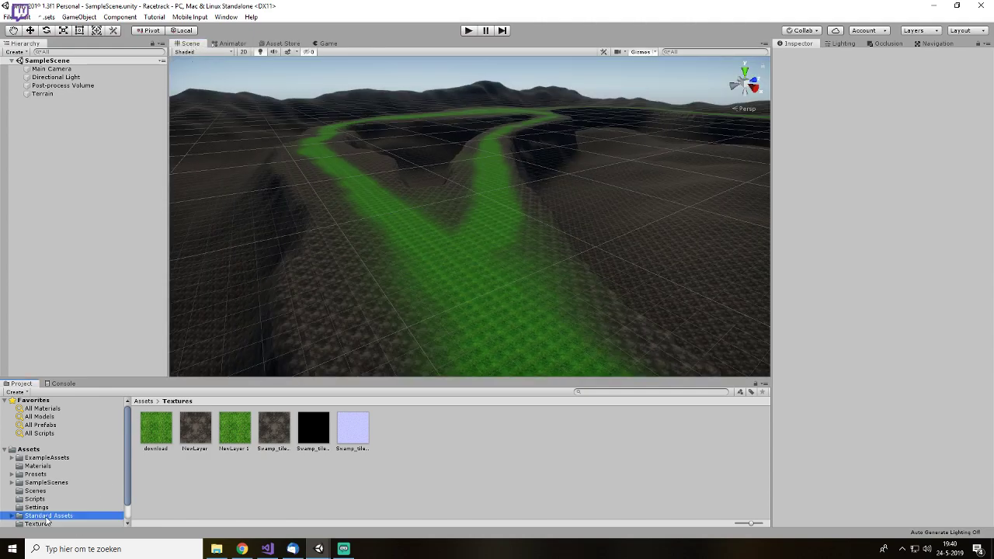
{"action": "left_click", "coordinate": [48, 516]}
{"action": "left_click", "coordinate": [11, 516]}
{"action": "left_click", "coordinate": [51, 434]}
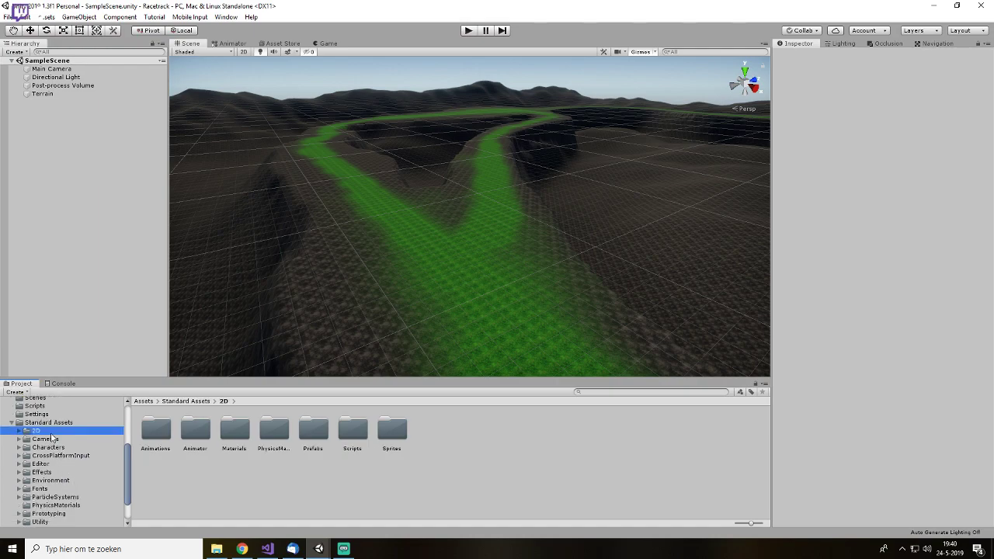
{"action": "left_click", "coordinate": [54, 440]}
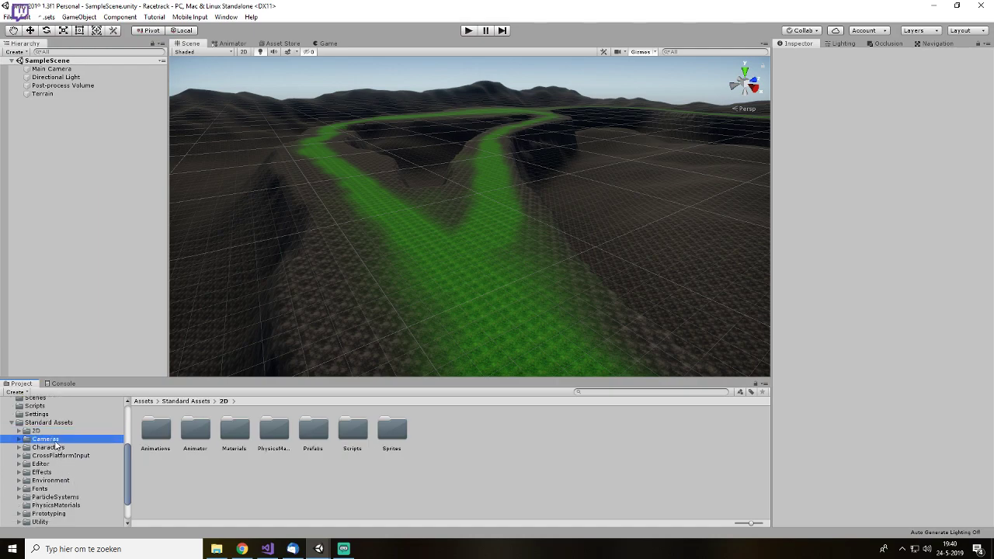
{"action": "left_click", "coordinate": [69, 449]}
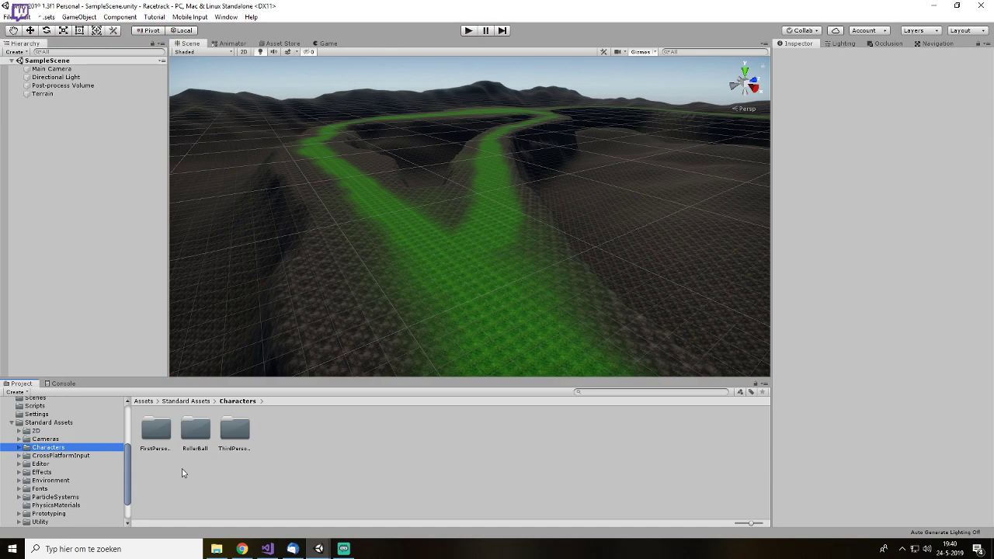
{"action": "double_click", "coordinate": [158, 432]}
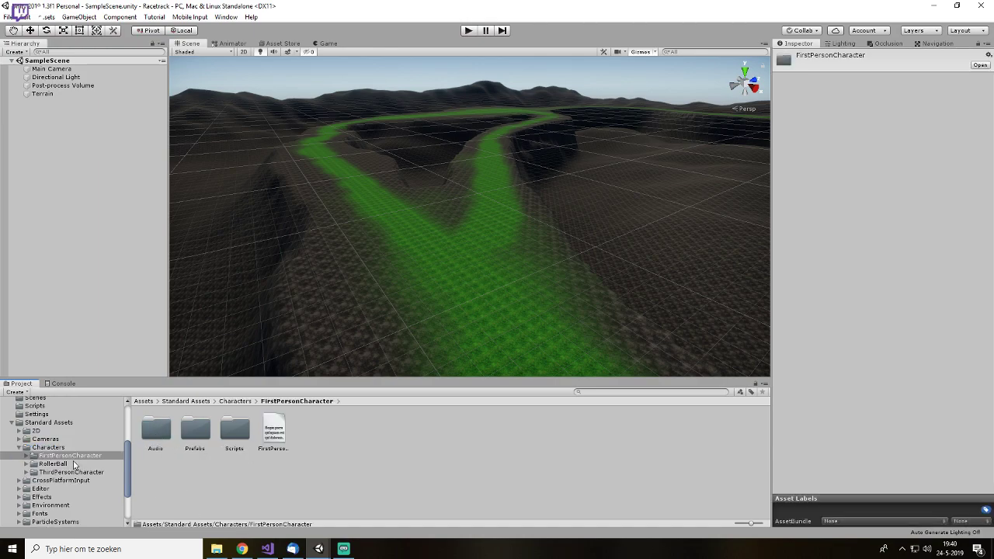
{"action": "left_click", "coordinate": [71, 472]}
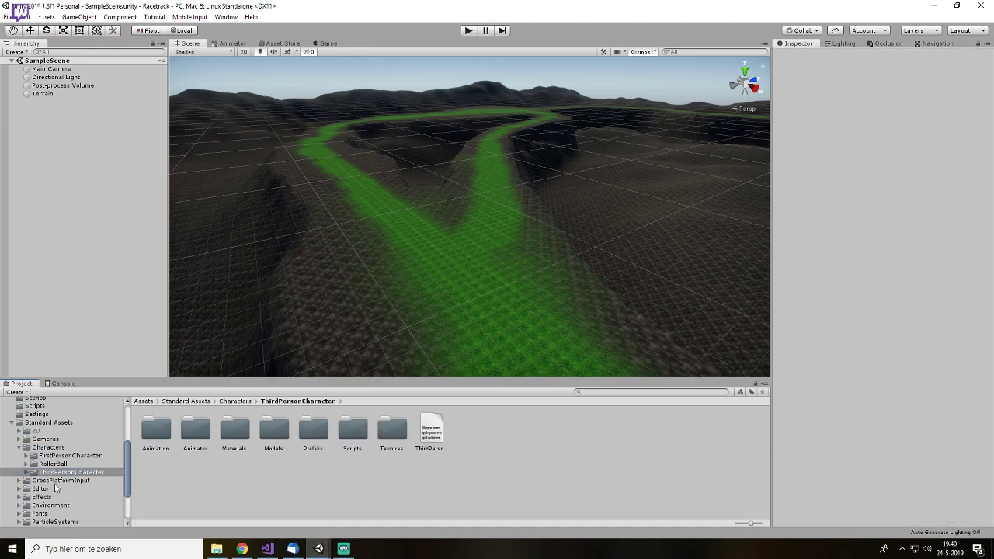
- Look through the remaining Standard Assets folders, including Editor, Environment, ParticleSystems, Prototyping, Utility and Vehicles
{"action": "scroll", "coordinate": [61, 490], "scroll_direction": "down", "scroll_amount": 2}
{"action": "left_click", "coordinate": [63, 458]}
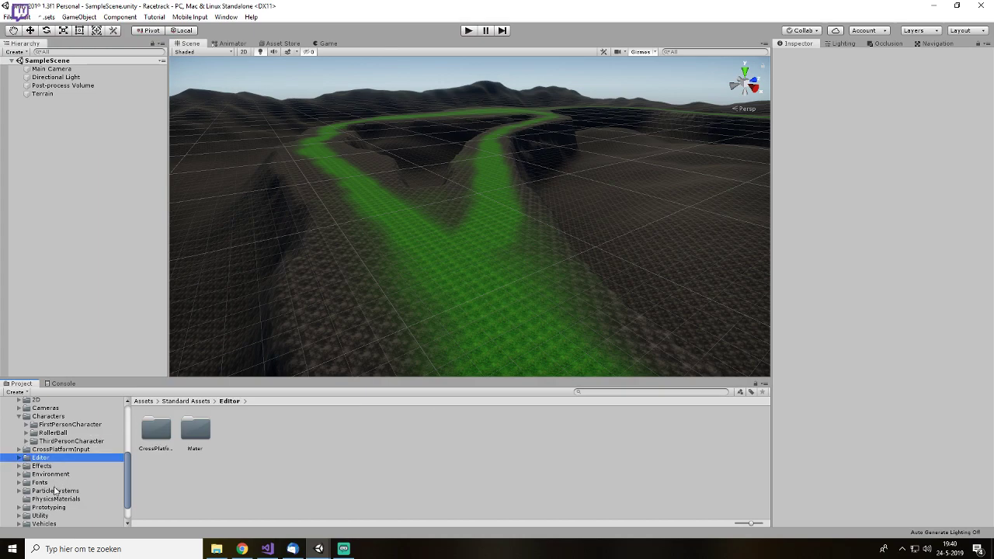
{"action": "left_click", "coordinate": [60, 474]}
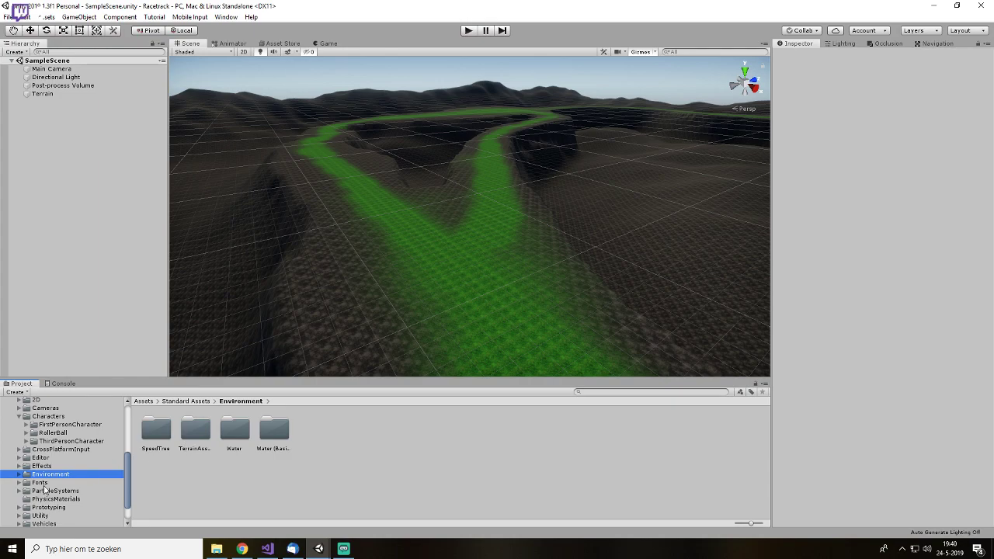
{"action": "left_click", "coordinate": [75, 482]}
{"action": "left_click", "coordinate": [76, 492]}
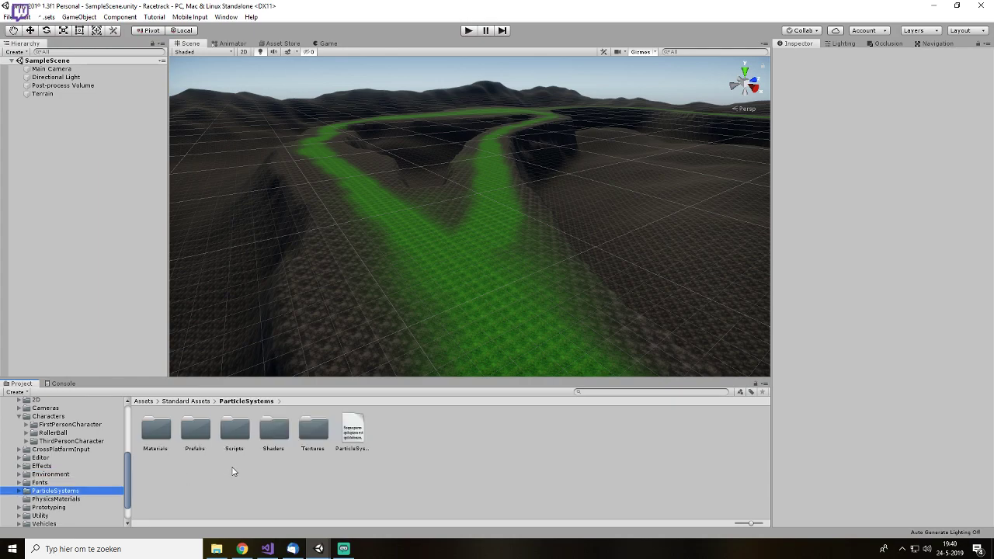
{"action": "scroll", "coordinate": [81, 506], "scroll_direction": "down", "scroll_amount": 1}
{"action": "left_click", "coordinate": [66, 481]}
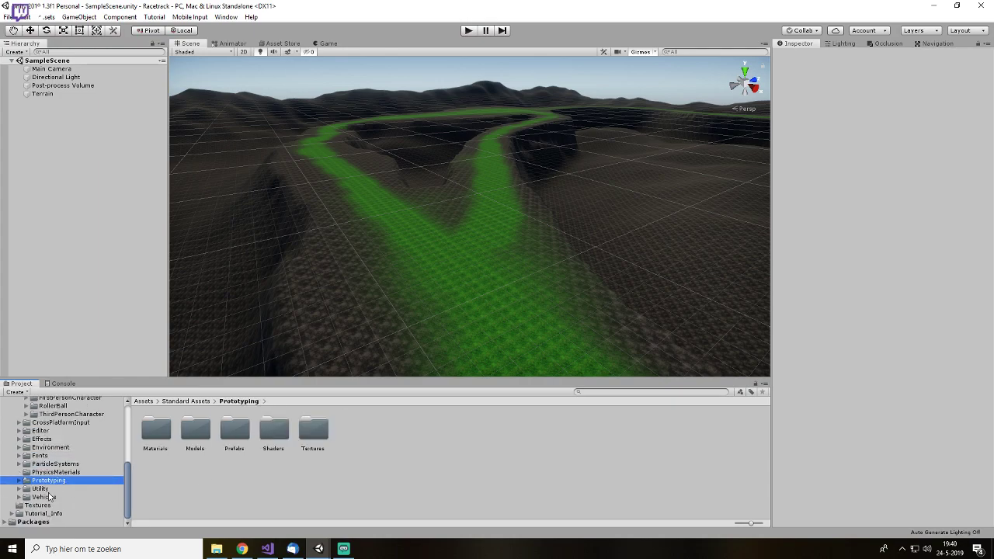
{"action": "left_click", "coordinate": [49, 490]}
{"action": "left_click", "coordinate": [48, 497]}
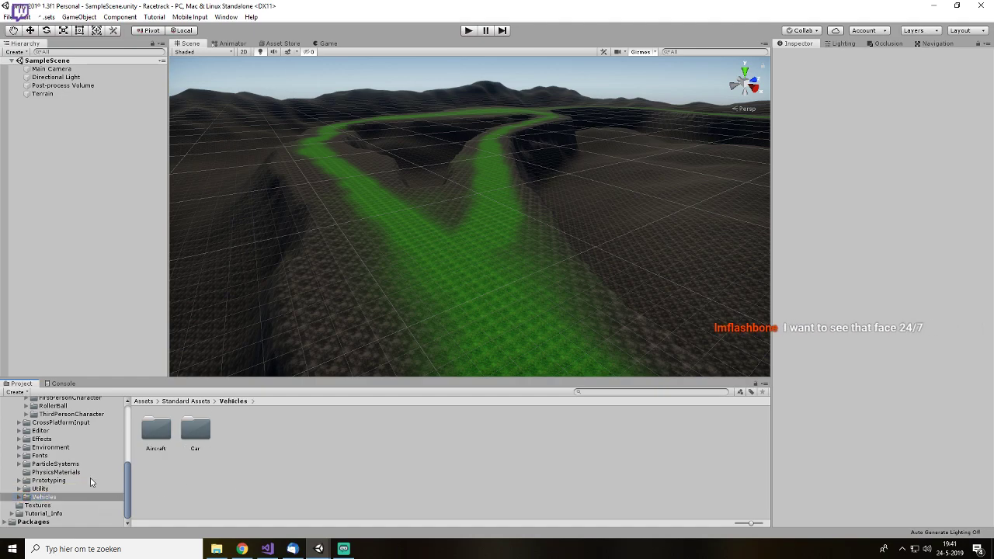
- Collapse the Characters folder and look inside the Water folder under Standard Assets' Environment
{"action": "scroll", "coordinate": [90, 473], "scroll_direction": "up", "scroll_amount": 5}
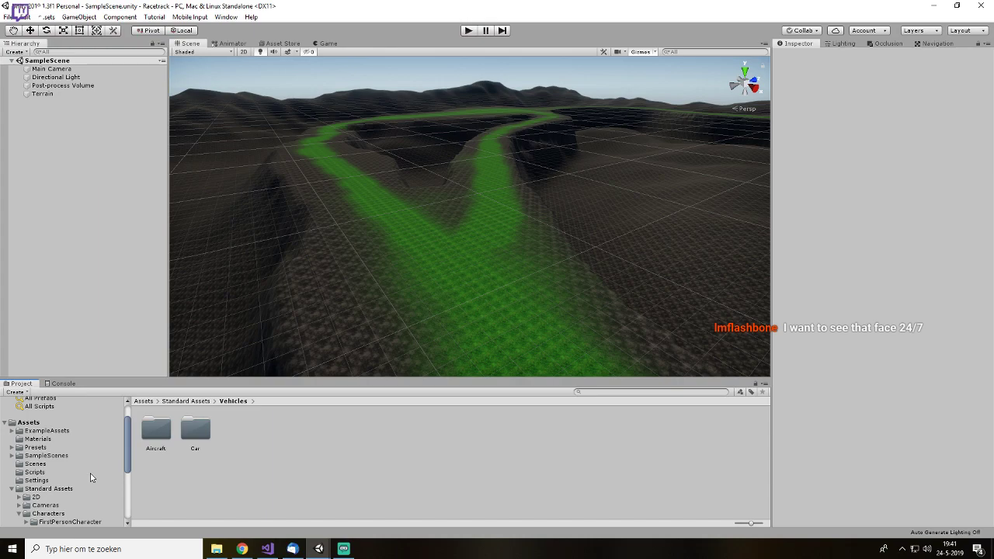
{"action": "scroll", "coordinate": [78, 487], "scroll_direction": "down", "scroll_amount": 1}
{"action": "scroll", "coordinate": [77, 485], "scroll_direction": "down", "scroll_amount": 1}
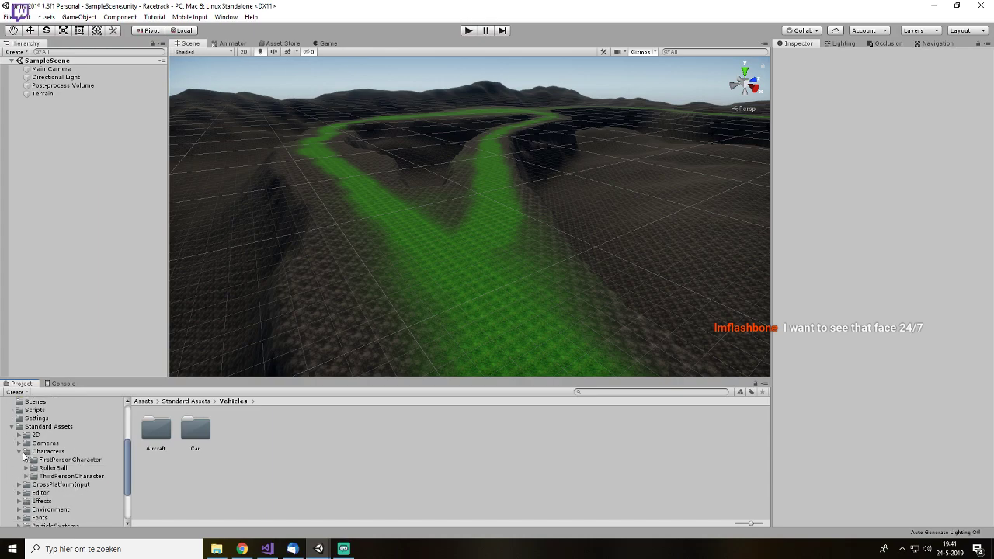
{"action": "left_click", "coordinate": [19, 452]}
{"action": "left_click", "coordinate": [50, 484]}
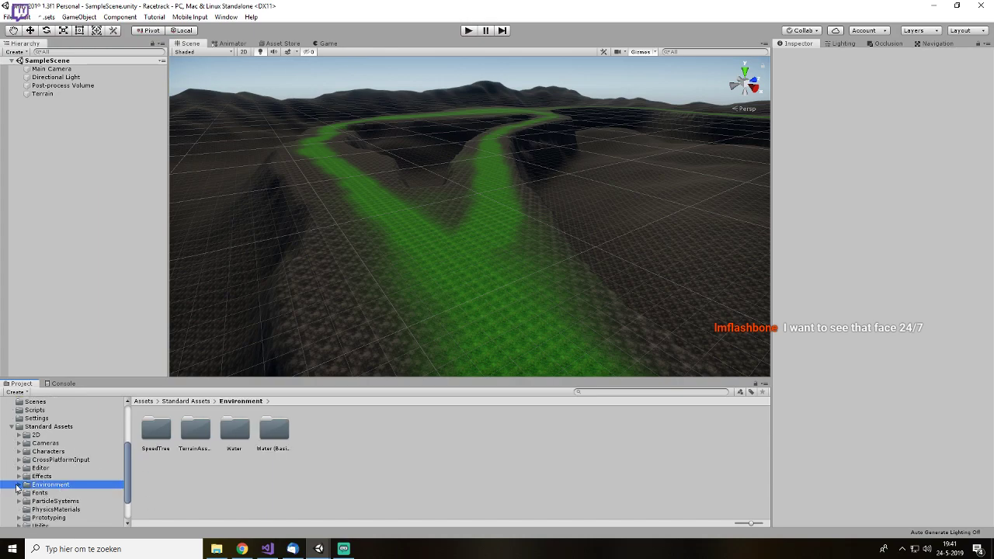
{"action": "double_click", "coordinate": [234, 430]}
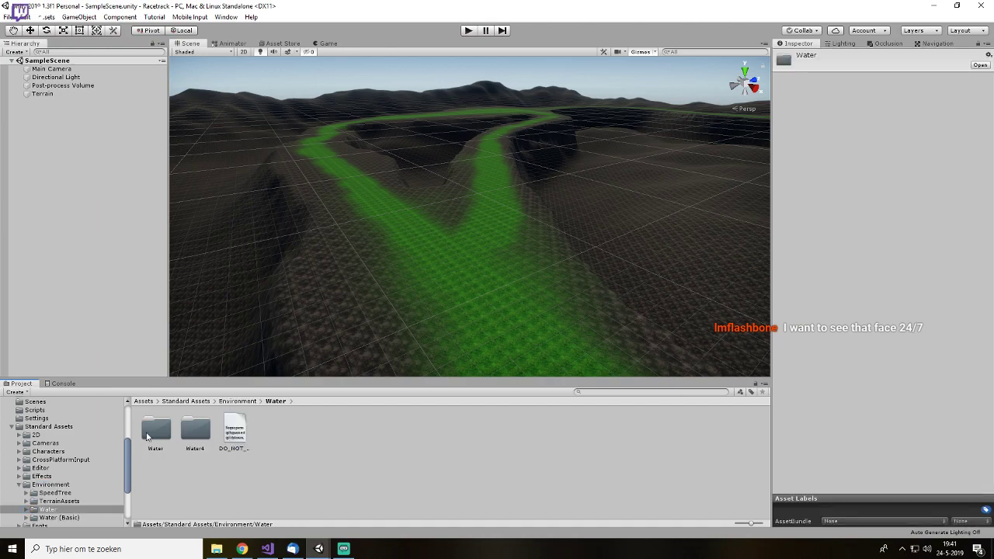
{"action": "left_click", "coordinate": [227, 436]}
{"action": "left_click", "coordinate": [398, 462]}
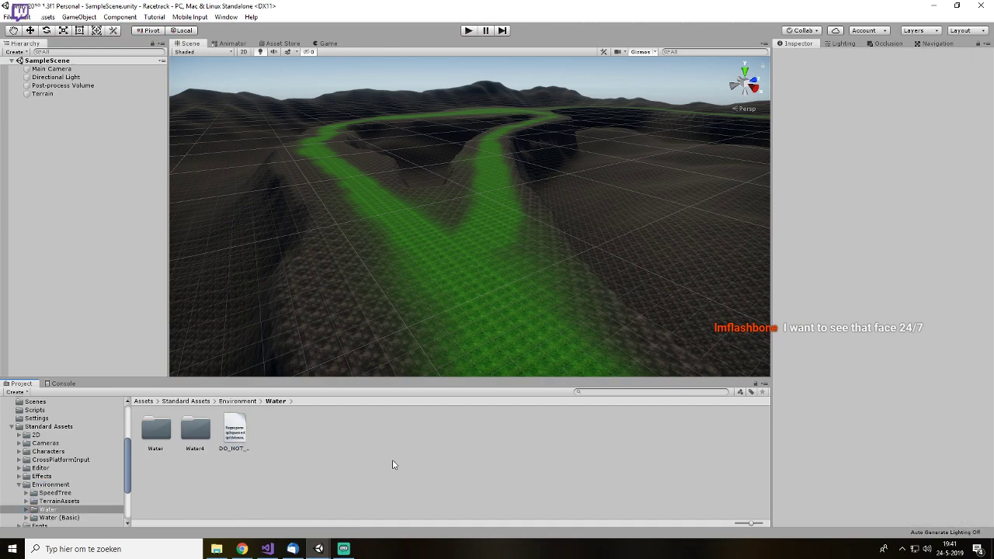
{"action": "scroll", "coordinate": [119, 462], "scroll_direction": "down", "scroll_amount": 2}
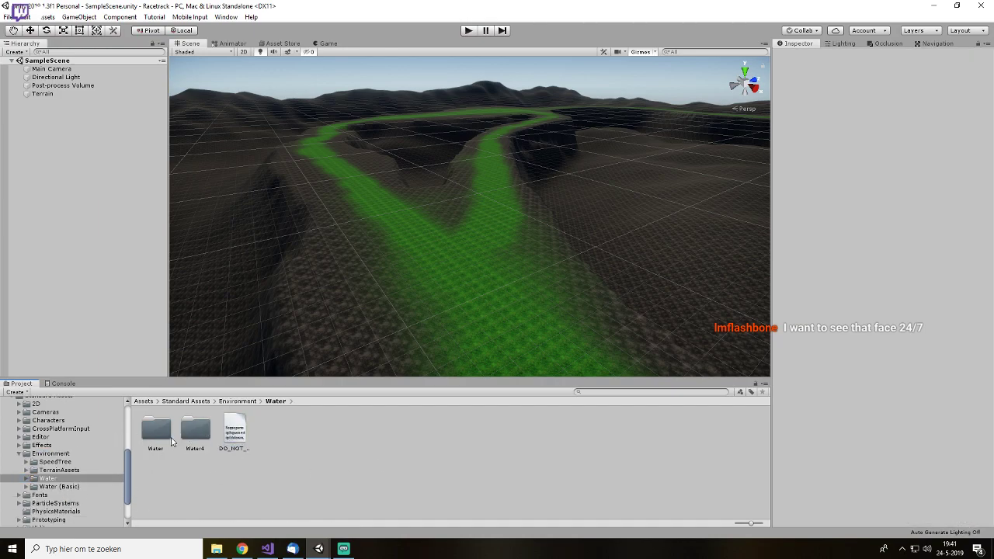
- Add the WaterProDaytime prefab from the Standard Assets Environment/Water/Water/Prefabs folder to the scene
{"action": "left_click", "coordinate": [26, 479]}
{"action": "scroll", "coordinate": [35, 473], "scroll_direction": "down", "scroll_amount": 2}
{"action": "left_click", "coordinate": [33, 464]}
{"action": "left_click", "coordinate": [33, 455]}
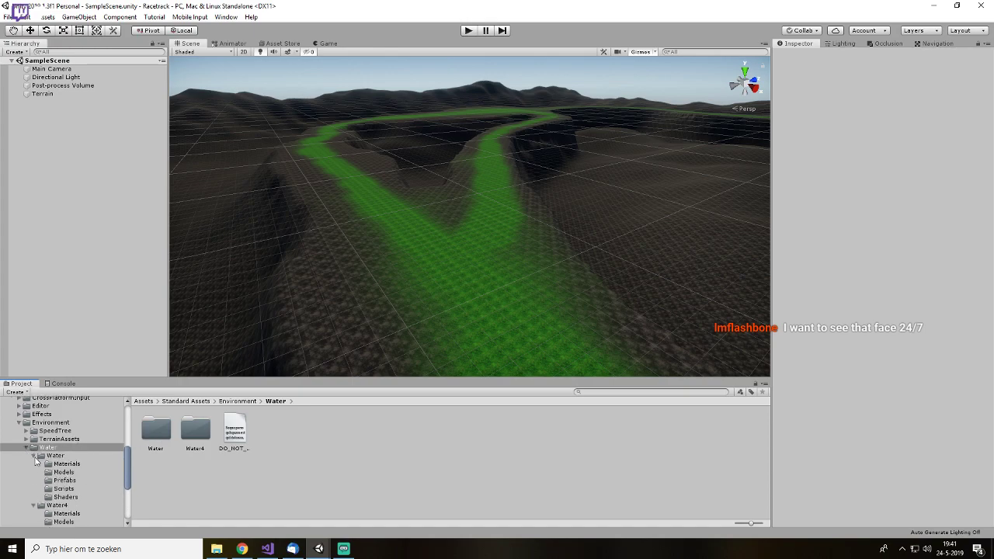
{"action": "left_click", "coordinate": [60, 457]}
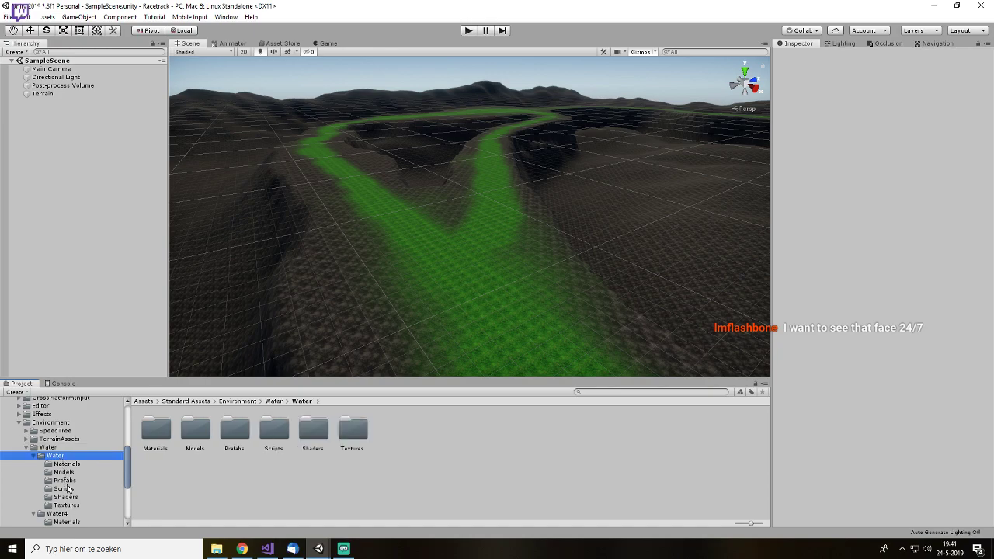
{"action": "left_click", "coordinate": [65, 480]}
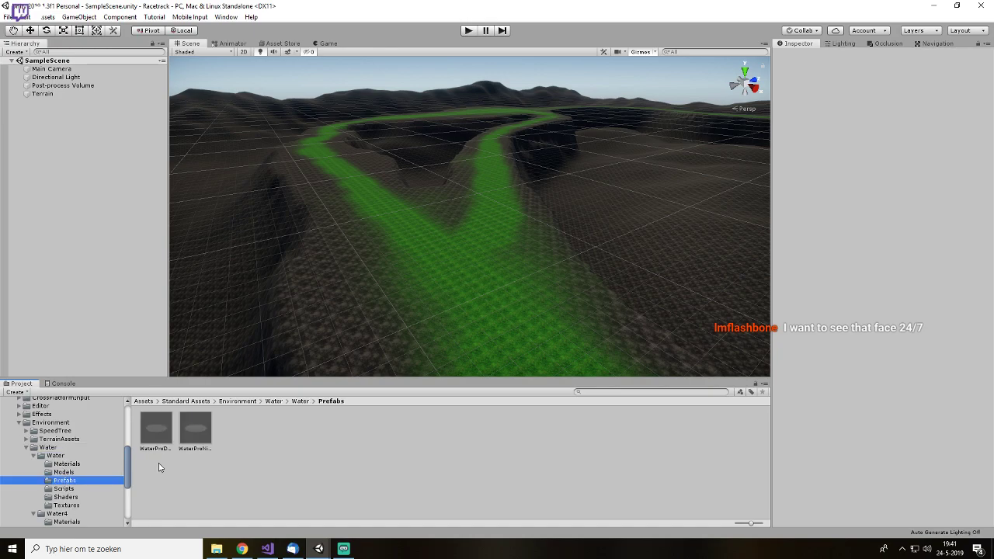
{"action": "right_click_drag", "start_coordinate": [347, 212], "coordinate": [477, 277]}
{"action": "left_click_drag", "start_coordinate": [165, 442], "coordinate": [81, 192]}
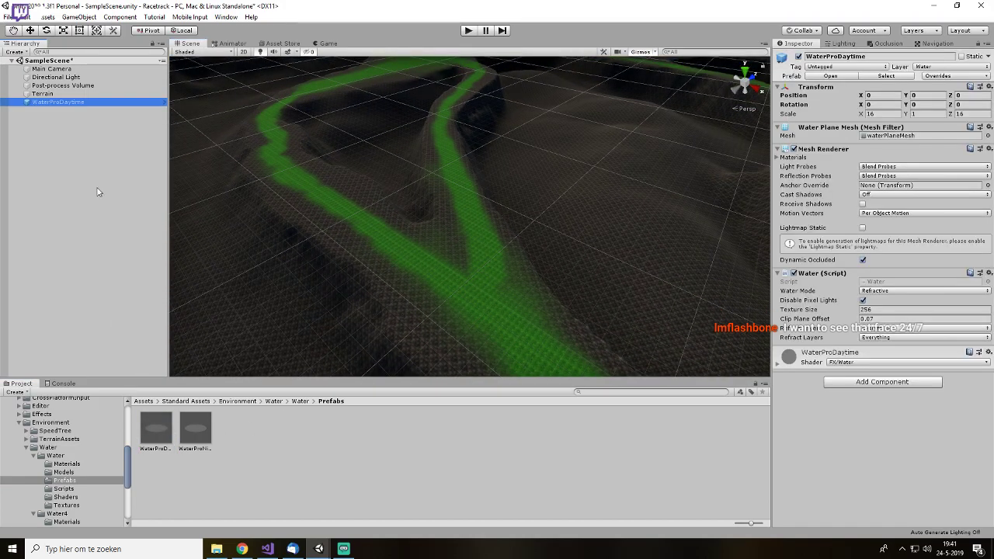
- Move the WaterProDaytime plane horizontally to the middle of the race track, at about X 573, Z 574
{"action": "key", "text": "f"}
{"action": "scroll", "coordinate": [454, 248], "scroll_direction": "down", "scroll_amount": 5}
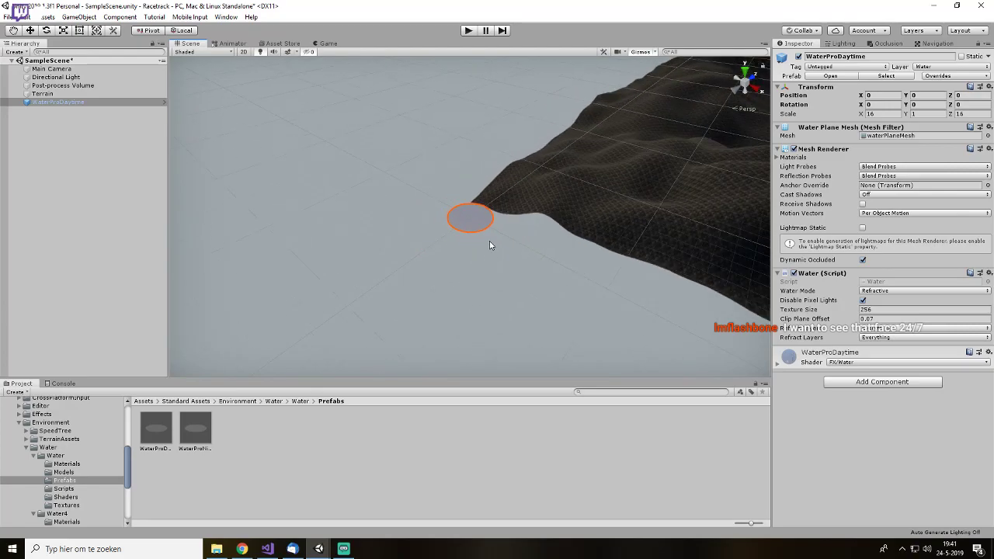
{"action": "right_click_drag", "start_coordinate": [515, 242], "coordinate": [350, 260]}
{"action": "key", "text": "w"}
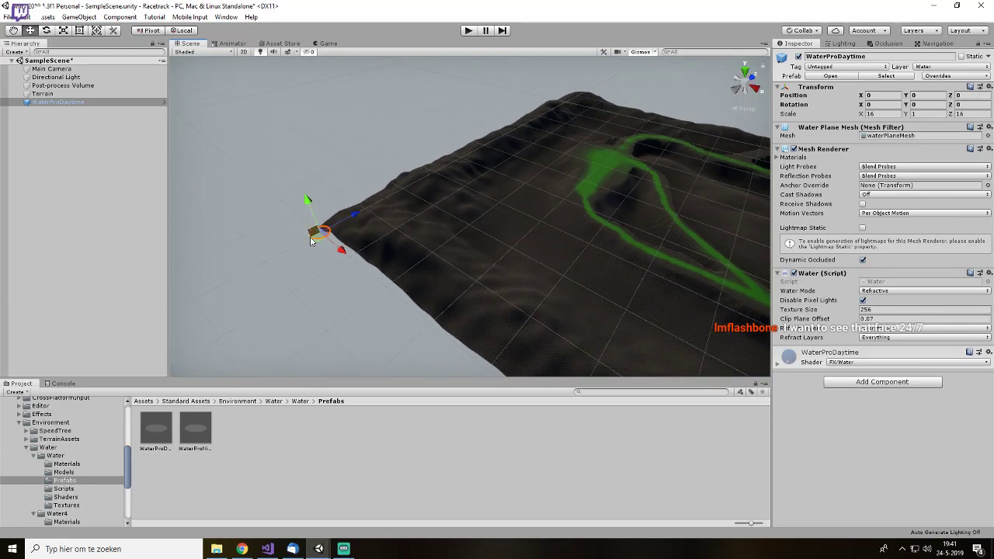
{"action": "left_click_drag", "start_coordinate": [318, 244], "coordinate": [632, 230]}
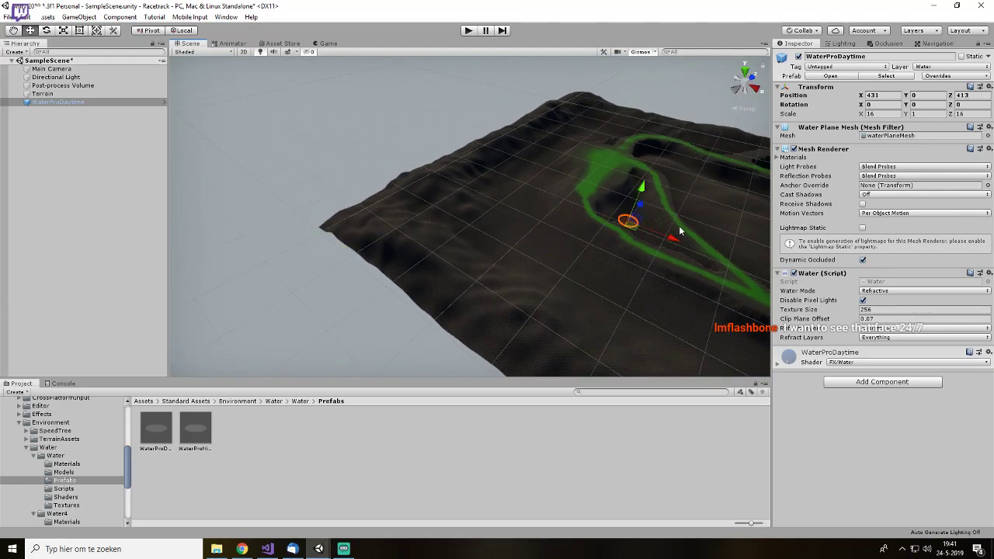
{"action": "middle_click_drag", "start_coordinate": [673, 233], "coordinate": [341, 233]}
{"action": "left_click_drag", "start_coordinate": [304, 227], "coordinate": [519, 268]}
- Scale the WaterProDaytime plane uniformly to about 309 × 19.3 × 309
{"action": "key", "text": "f"}
{"action": "scroll", "coordinate": [463, 243], "scroll_direction": "down", "scroll_amount": 3}
{"action": "scroll", "coordinate": [463, 238], "scroll_direction": "down", "scroll_amount": 2}
{"action": "key", "text": "r"}
{"action": "left_click_drag", "start_coordinate": [468, 223], "coordinate": [471, 174]}
- Adjust the height of the WaterProDaytime plane so it fills the low basins around the track
{"action": "key", "text": "w"}
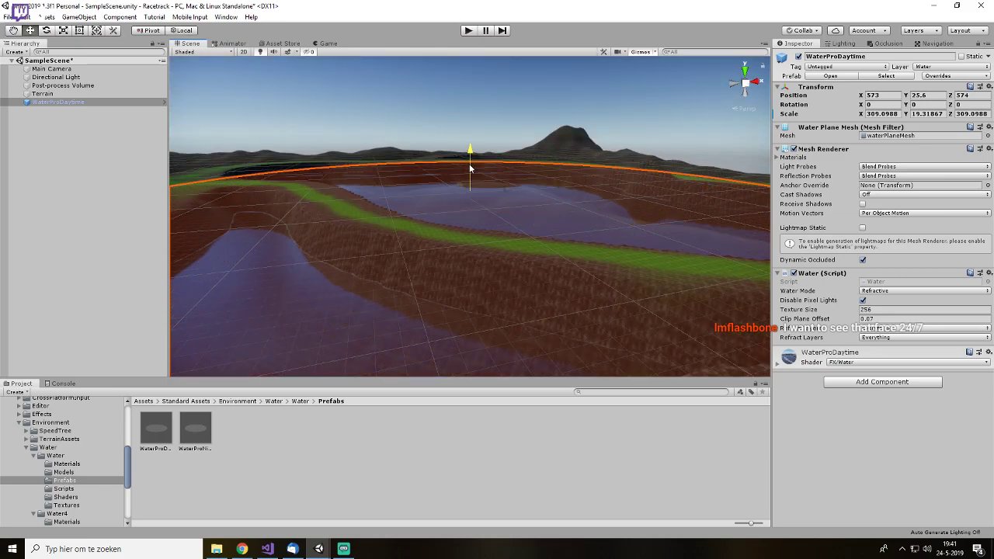
{"action": "left_click", "coordinate": [522, 411]}
{"action": "left_click_drag", "start_coordinate": [536, 342], "coordinate": [473, 203], "text": "alt"}
{"action": "left_click_drag", "start_coordinate": [470, 155], "coordinate": [469, 165]}
- Raise the terrain over the water's outer edge beyond the track, using Raise or Lower Terrain with brush size 105
{"action": "left_click", "coordinate": [518, 472]}
{"action": "left_click_drag", "start_coordinate": [441, 252], "coordinate": [489, 265], "text": "alt"}
{"action": "scroll", "coordinate": [489, 266], "scroll_direction": "up", "scroll_amount": 2}
{"action": "left_click", "coordinate": [644, 165]}
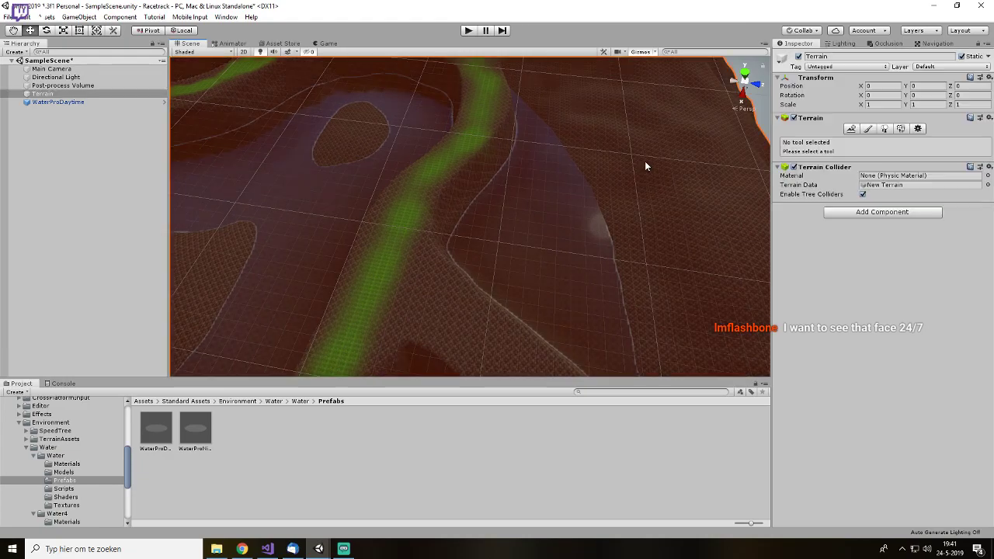
{"action": "left_click", "coordinate": [867, 128]}
{"action": "left_click", "coordinate": [827, 146]}
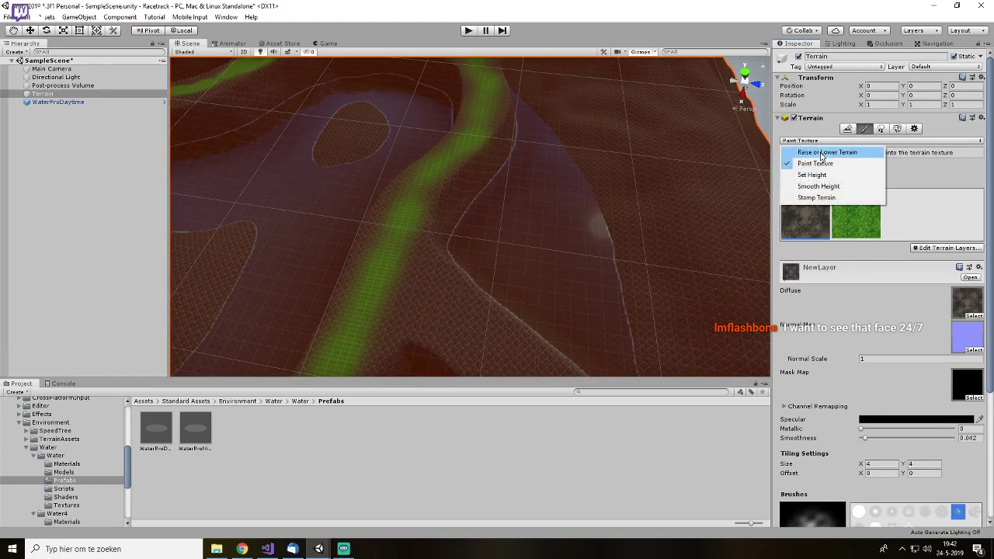
{"action": "left_click", "coordinate": [816, 153]}
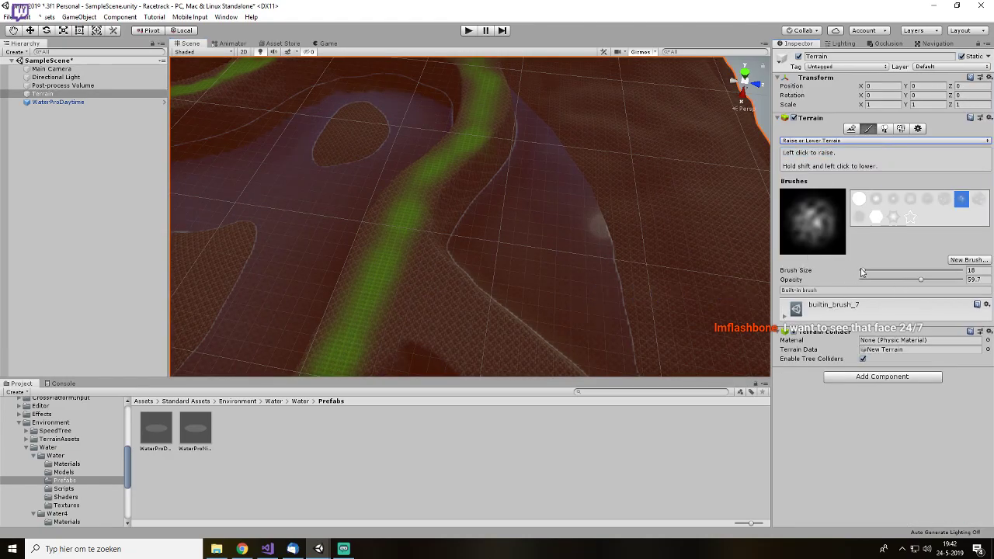
{"action": "mouse_move", "coordinate": [621, 260]}
{"action": "left_mouse_down"}
{"action": "mouse_move", "coordinate": [599, 285]}
{"action": "mouse_move", "coordinate": [485, 286]}
{"action": "mouse_move", "coordinate": [548, 217]}
{"action": "mouse_move", "coordinate": [619, 221]}
{"action": "mouse_move", "coordinate": [590, 289]}
{"action": "left_mouse_up"}
{"action": "scroll", "coordinate": [567, 268], "scroll_direction": "down", "scroll_amount": 4}
{"action": "mouse_move", "coordinate": [554, 250]}
{"action": "left_mouse_down"}
{"action": "mouse_move", "coordinate": [546, 301]}
{"action": "mouse_move", "coordinate": [667, 283]}
{"action": "left_mouse_up"}
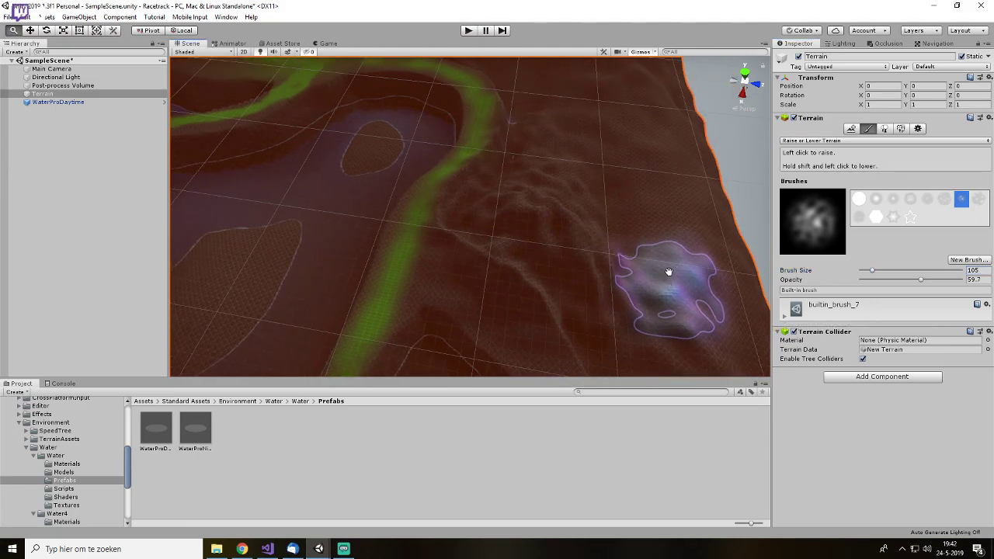
- Raise more rough hills along the outside of the track, with the brush opacity lowered to 25.2
{"action": "middle_click_drag", "start_coordinate": [660, 365], "coordinate": [653, 295]}
{"action": "mouse_move", "coordinate": [402, 281]}
{"action": "middle_mouse_down"}
{"action": "mouse_move", "coordinate": [505, 251]}
{"action": "mouse_move", "coordinate": [655, 170]}
{"action": "middle_mouse_up"}
{"action": "middle_click_drag", "start_coordinate": [332, 290], "coordinate": [588, 368]}
{"action": "left_click_drag", "start_coordinate": [702, 360], "coordinate": [673, 317]}
{"action": "middle_click_drag", "start_coordinate": [654, 360], "coordinate": [348, 251]}
{"action": "mouse_move", "coordinate": [348, 251]}
{"action": "left_mouse_down"}
{"action": "mouse_move", "coordinate": [523, 276]}
{"action": "mouse_move", "coordinate": [605, 262]}
{"action": "left_mouse_up"}
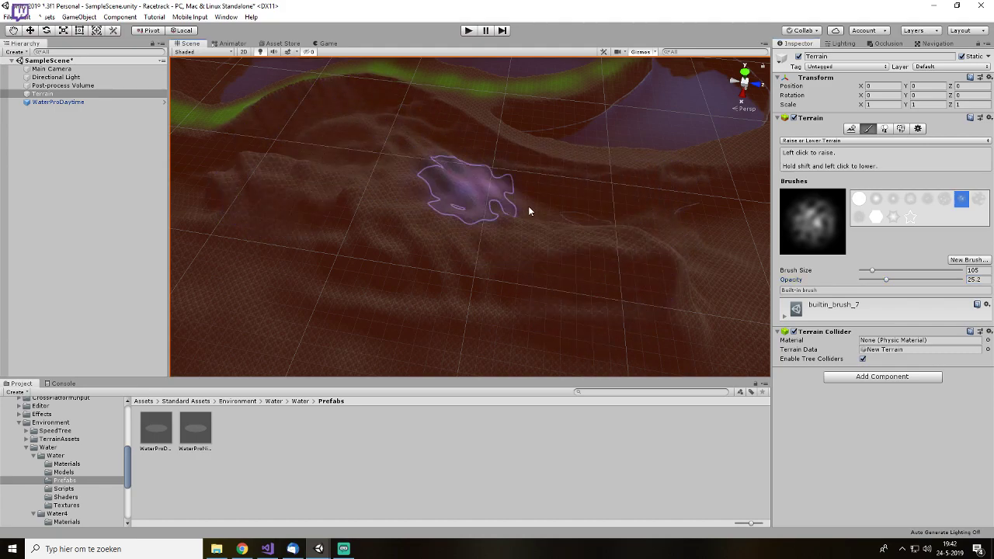
- Examine the lake from above and its water surface and shoreline up close
{"action": "left_click_drag", "start_coordinate": [419, 279], "coordinate": [548, 224], "text": "alt"}
{"action": "scroll", "coordinate": [566, 274], "scroll_direction": "down", "scroll_amount": 8}
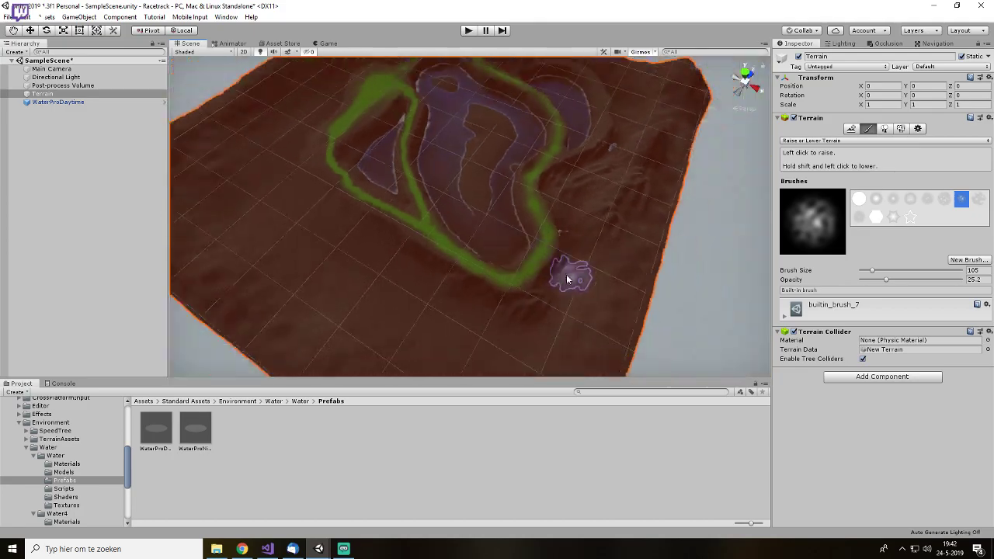
{"action": "scroll", "coordinate": [467, 233], "scroll_direction": "up", "scroll_amount": 10}
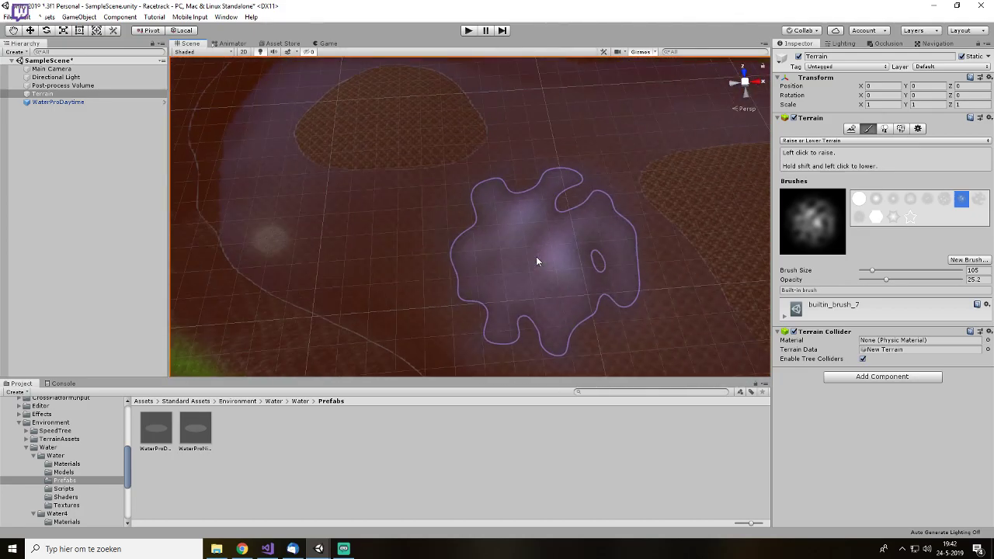
{"action": "left_click_drag", "start_coordinate": [552, 261], "coordinate": [466, 203], "text": "alt"}
{"action": "left_click", "coordinate": [100, 163]}
{"action": "middle_click_drag", "start_coordinate": [456, 181], "coordinate": [577, 250]}
{"action": "mouse_move", "coordinate": [577, 250]}
{"action": "left_mouse_down", "text": "alt"}
{"action": "mouse_move", "coordinate": [627, 330]}
{"action": "mouse_move", "coordinate": [570, 271]}
{"action": "mouse_move", "coordinate": [588, 225]}
{"action": "mouse_move", "coordinate": [576, 243]}
{"action": "left_mouse_up", "text": "alt"}
{"action": "scroll", "coordinate": [575, 240], "scroll_direction": "up", "scroll_amount": 5}
{"action": "scroll", "coordinate": [563, 234], "scroll_direction": "up", "scroll_amount": 5}
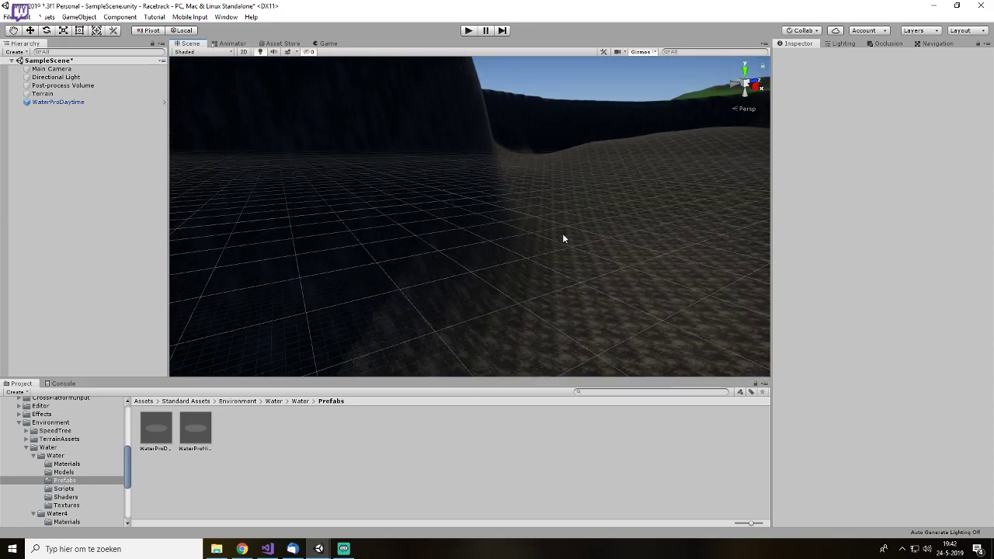
{"action": "scroll", "coordinate": [606, 252], "scroll_direction": "down", "scroll_amount": 5}
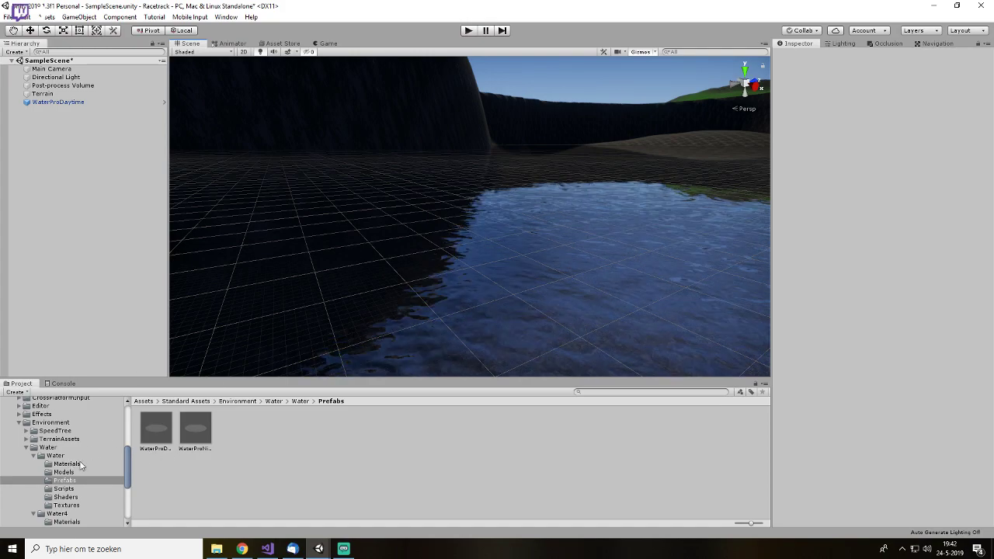
- Add the Water4Advanced prefab from the Water4 Prefabs folder to the scene and raise it to about Y 113.2
{"action": "left_click", "coordinate": [67, 483]}
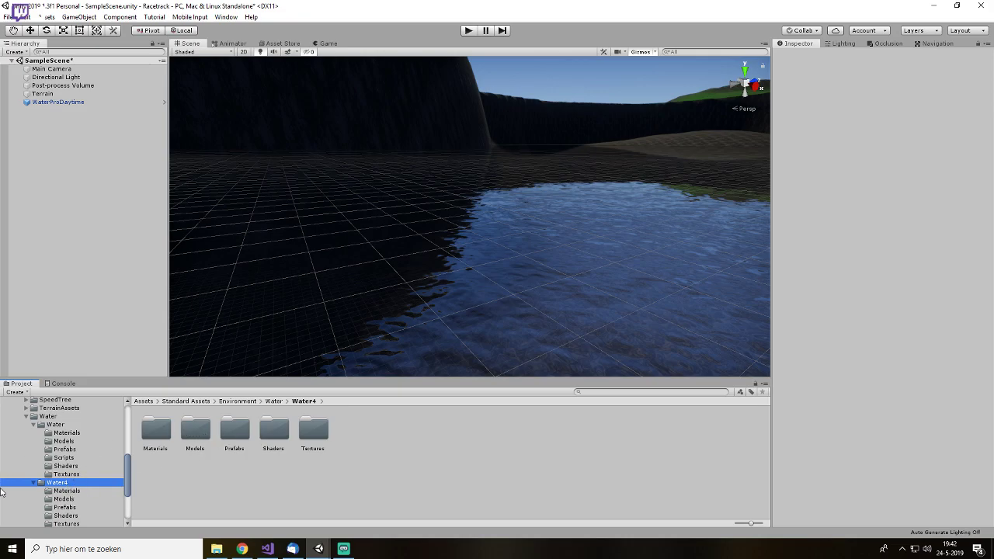
{"action": "double_click", "coordinate": [234, 431]}
{"action": "scroll", "coordinate": [507, 211], "scroll_direction": "down", "scroll_amount": 10}
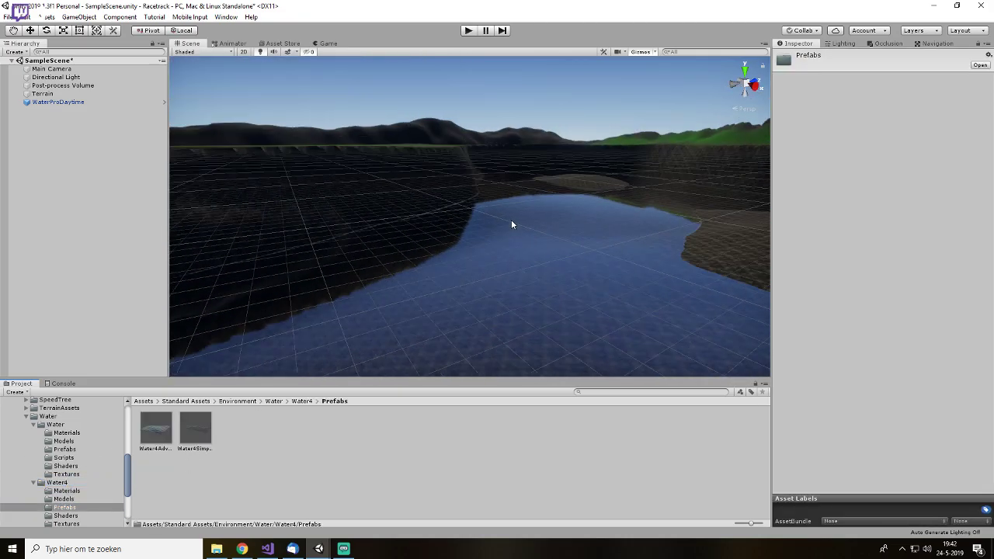
{"action": "scroll", "coordinate": [507, 230], "scroll_direction": "down", "scroll_amount": 8}
{"action": "left_click_drag", "start_coordinate": [481, 238], "coordinate": [536, 283], "text": "alt"}
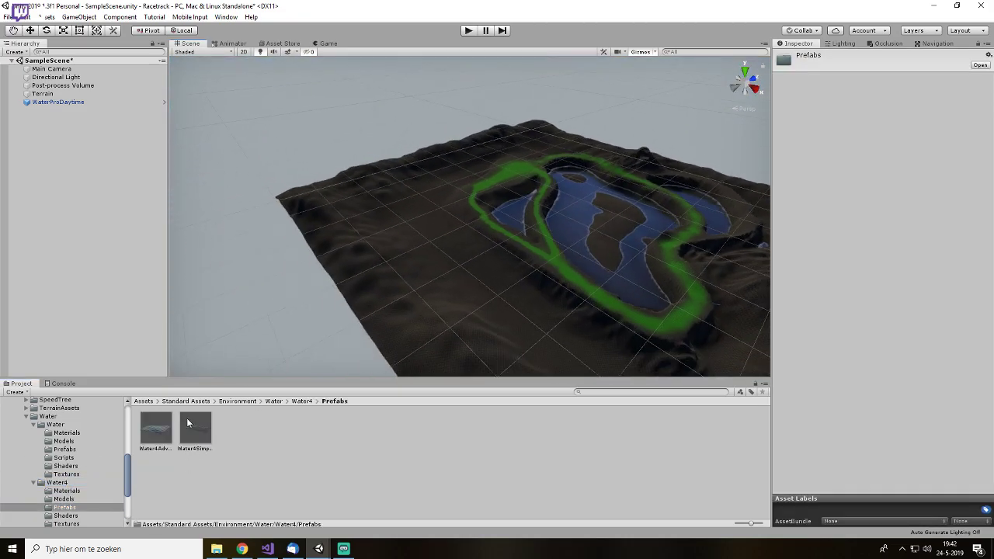
{"action": "left_click_drag", "start_coordinate": [71, 296], "coordinate": [74, 295]}
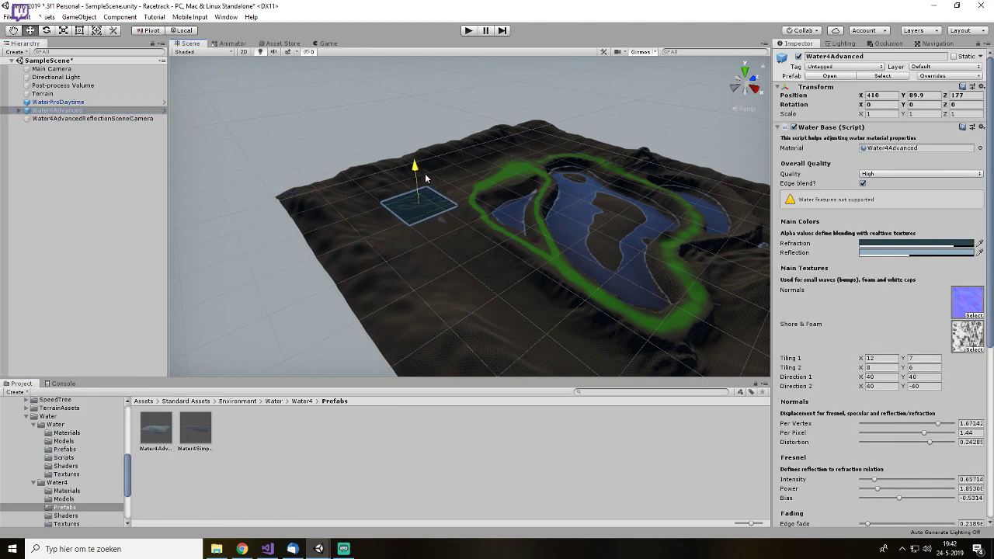
{"action": "left_click_drag", "start_coordinate": [425, 179], "coordinate": [425, 166]}
- Run the scene and examine the animated Water4Advanced surface in the Scene view
{"action": "key", "text": "f"}
{"action": "scroll", "coordinate": [509, 253], "scroll_direction": "up", "scroll_amount": 10}
{"action": "left_click_drag", "start_coordinate": [508, 252], "coordinate": [521, 269], "text": "alt"}
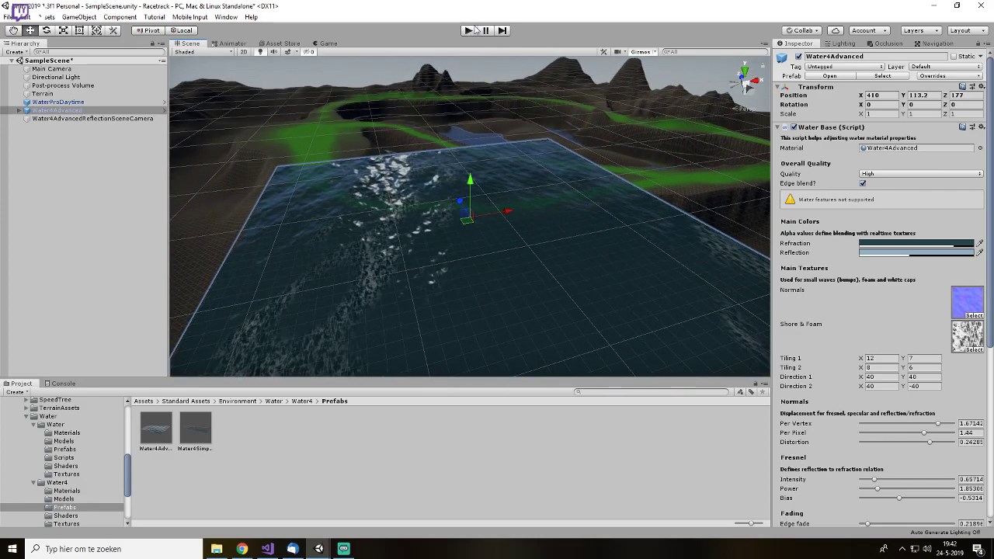
{"action": "left_click", "coordinate": [470, 30]}
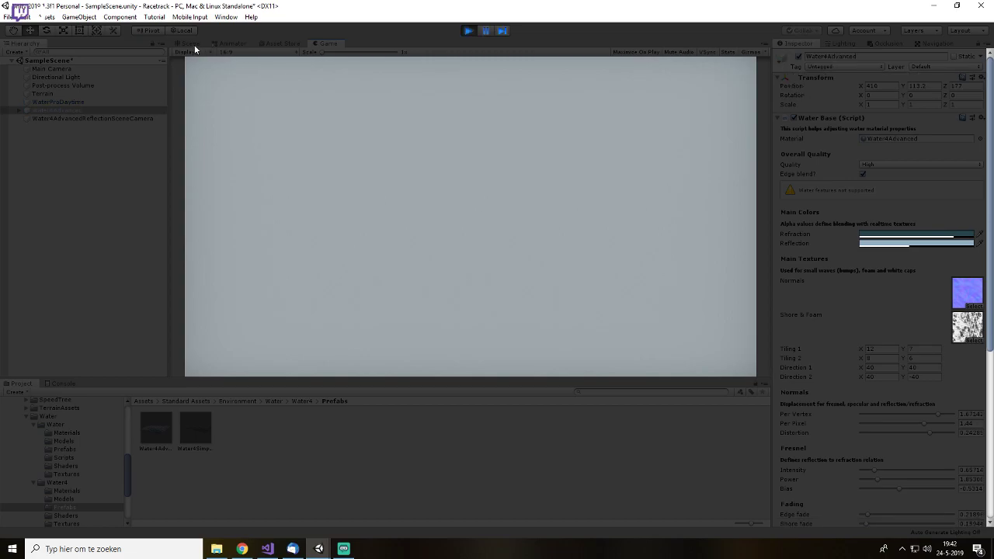
{"action": "left_click", "coordinate": [192, 45]}
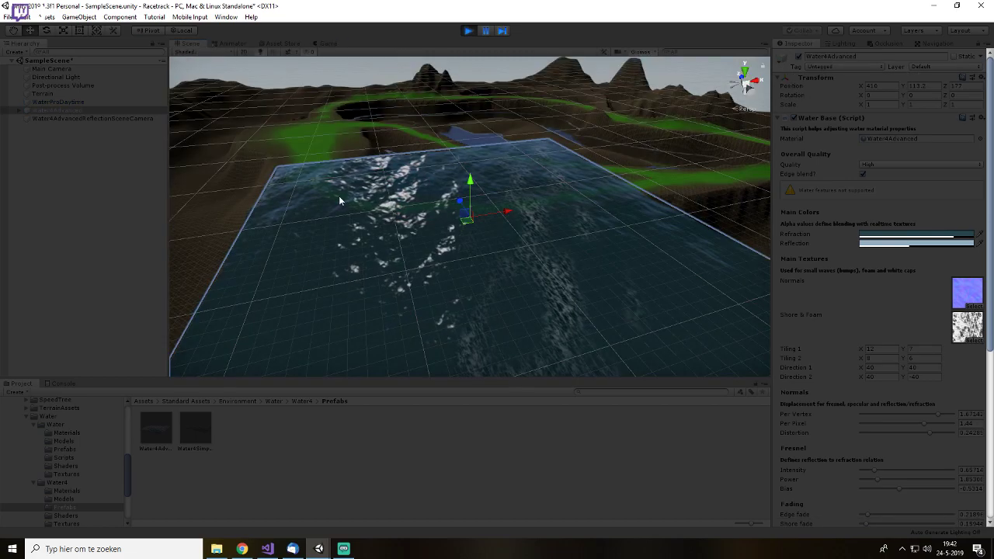
{"action": "left_click_drag", "start_coordinate": [423, 254], "coordinate": [401, 214], "text": "alt"}
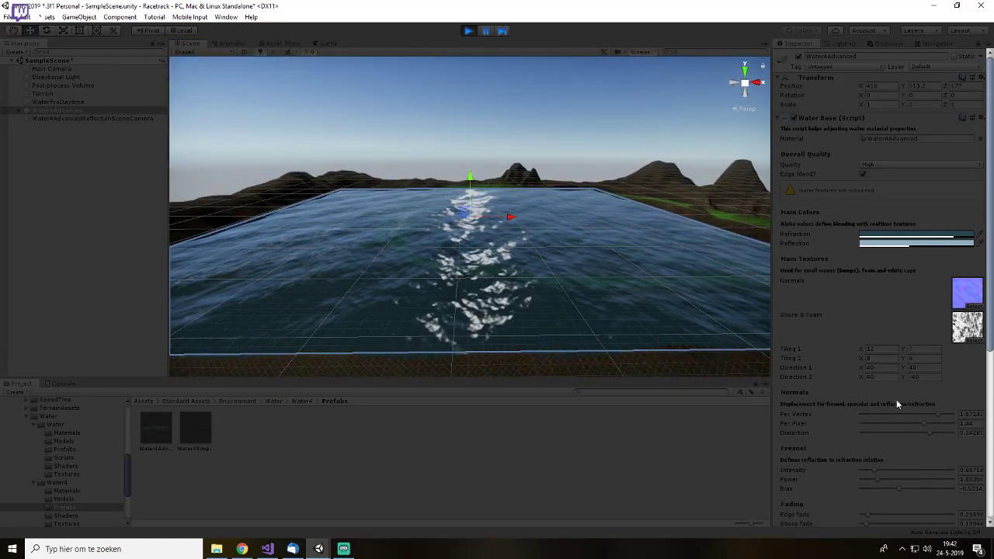
{"action": "scroll", "coordinate": [884, 381], "scroll_direction": "down", "scroll_amount": 5}
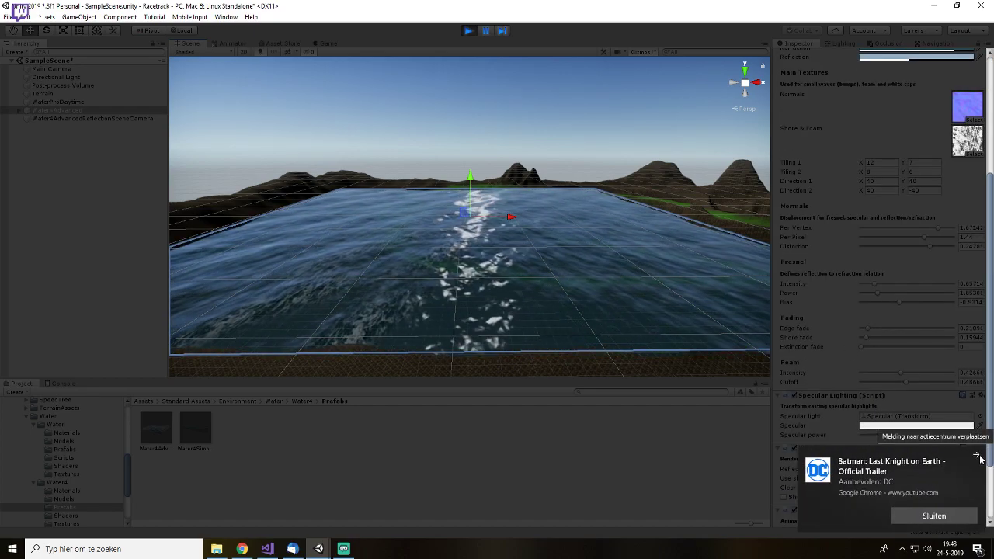
{"action": "left_click", "coordinate": [976, 459]}
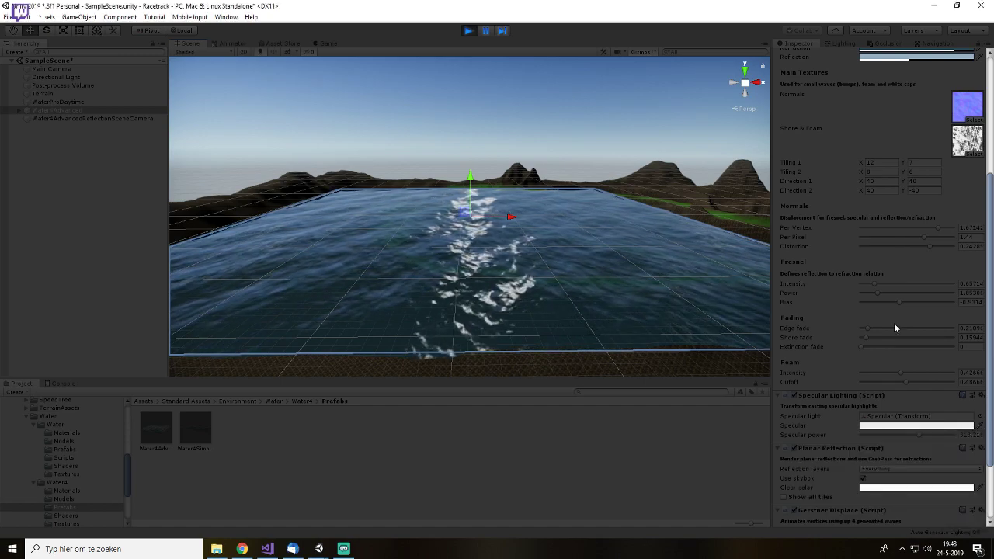
- Set the Water4Advanced material's Fresnel intensity to 1.49, edge fade to 0.08 and foam intensity to 1
{"action": "scroll", "coordinate": [871, 360], "scroll_direction": "up", "scroll_amount": 3}
{"action": "scroll", "coordinate": [866, 274], "scroll_direction": "down", "scroll_amount": 5}
{"action": "left_click_drag", "start_coordinate": [872, 202], "coordinate": [901, 211]}
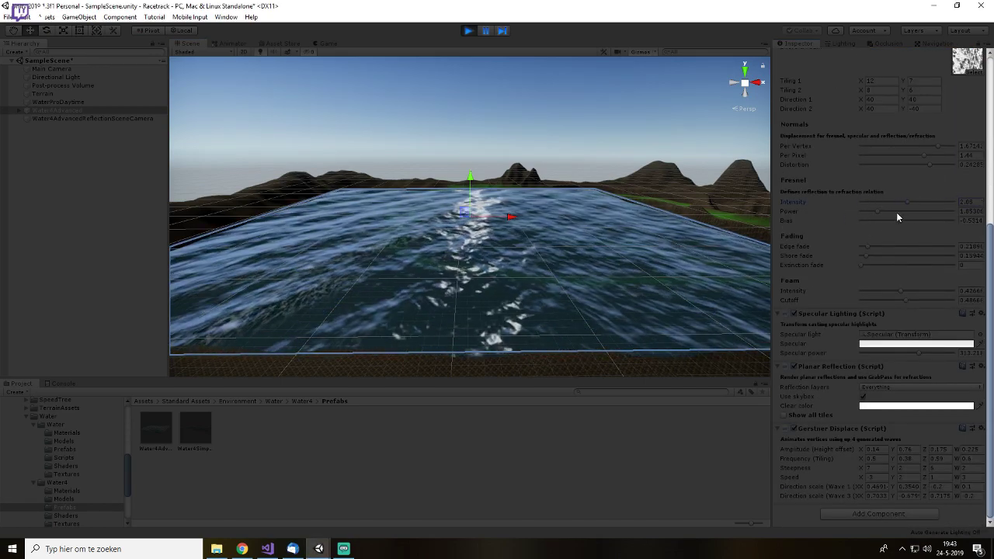
{"action": "left_click_drag", "start_coordinate": [871, 247], "coordinate": [858, 353]}
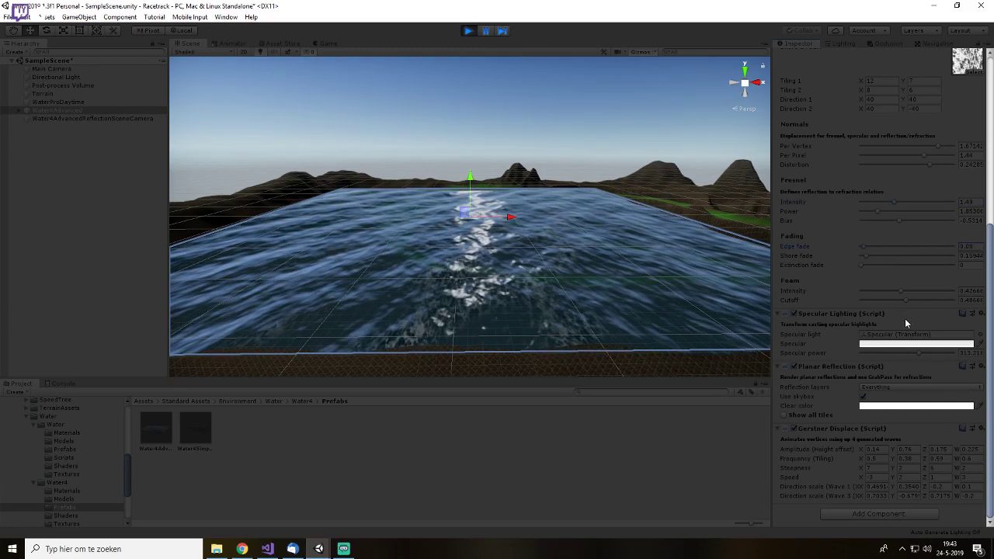
{"action": "left_click_drag", "start_coordinate": [899, 291], "coordinate": [969, 295]}
{"action": "left_click_drag", "start_coordinate": [516, 272], "coordinate": [553, 349], "text": "alt"}
{"action": "left_click_drag", "start_coordinate": [942, 290], "coordinate": [984, 312]}
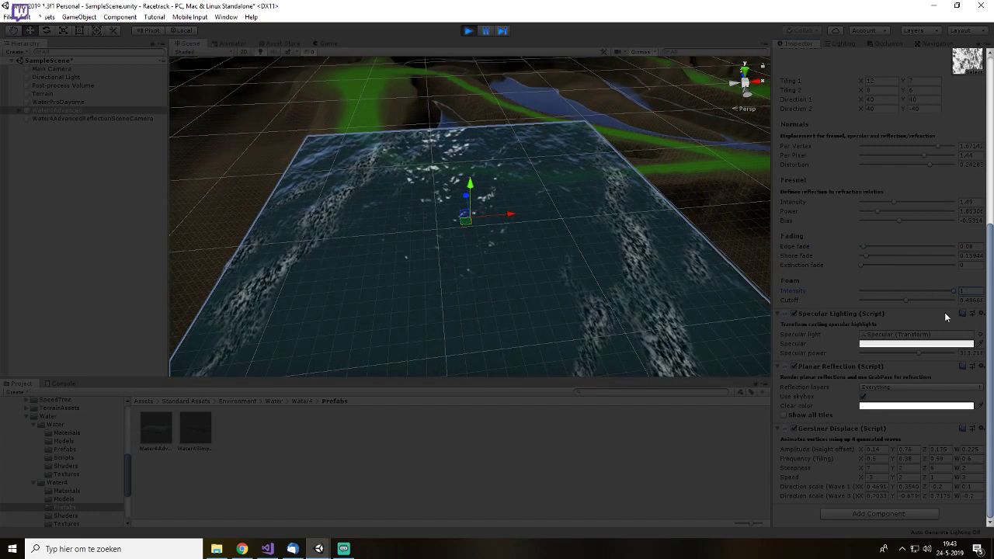
{"action": "scroll", "coordinate": [484, 223], "scroll_direction": "up", "scroll_amount": 2}
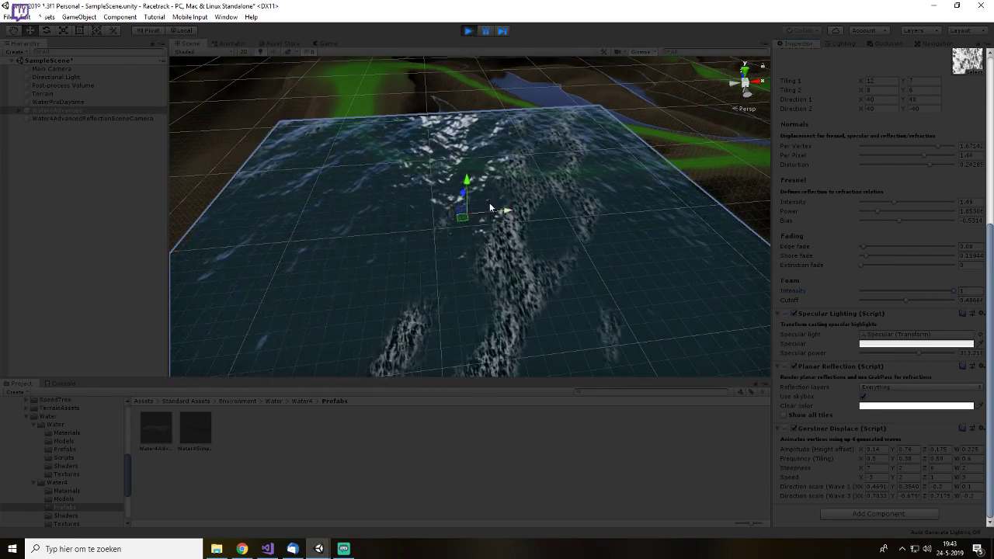
- Examine the animated WaterProDaytime lake up close while the scene is running
{"action": "middle_click_drag", "start_coordinate": [656, 113], "coordinate": [379, 238]}
{"action": "left_click", "coordinate": [494, 112]}
{"action": "key", "text": "f"}
{"action": "scroll", "coordinate": [494, 213], "scroll_direction": "up", "scroll_amount": 3}
{"action": "right_click_drag", "start_coordinate": [492, 213], "coordinate": [489, 189]}
{"action": "key", "text": "w"}
{"action": "left_click", "coordinate": [71, 207]}
{"action": "right_click_drag", "start_coordinate": [494, 251], "coordinate": [402, 194]}
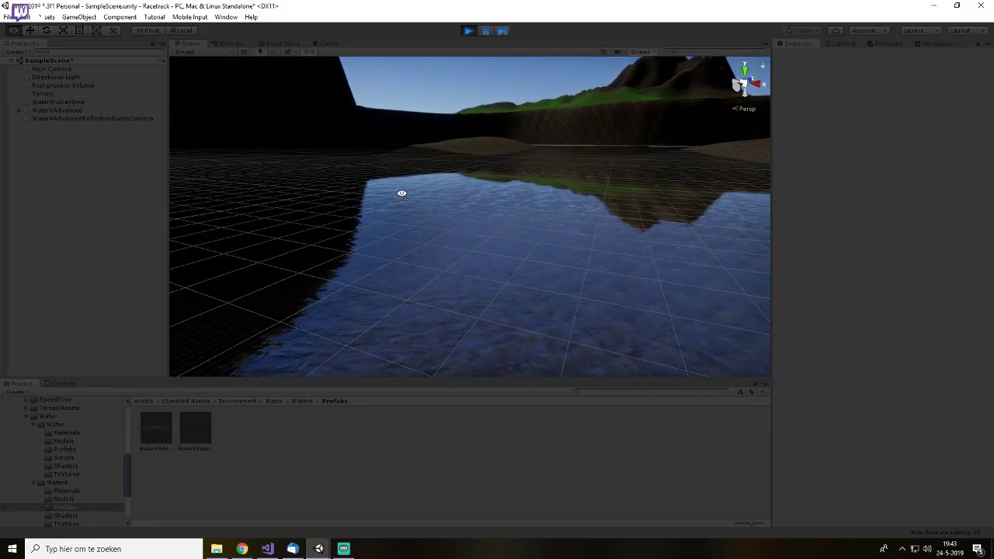
- Stop the running scene and delete the Water4Advanced object from it
{"action": "left_click", "coordinate": [466, 35]}
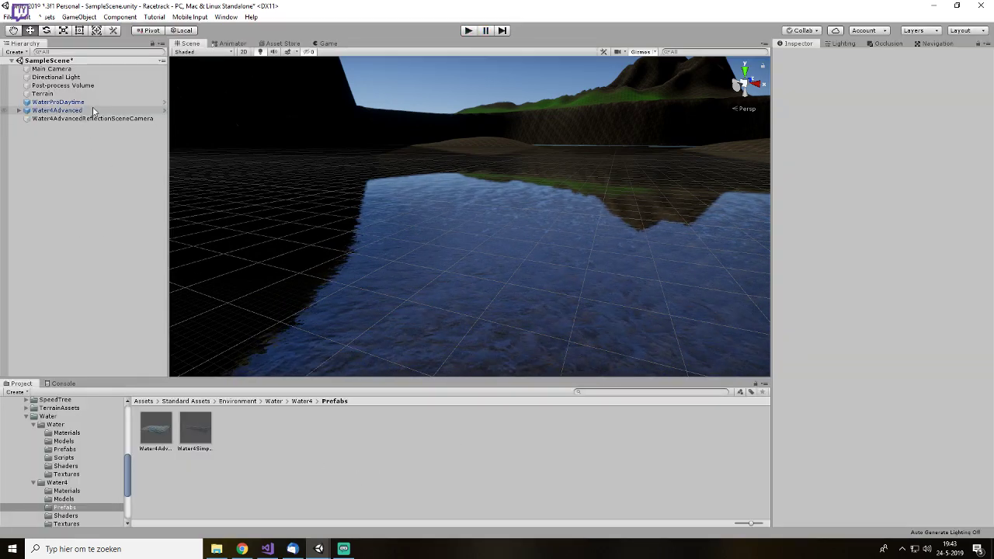
{"action": "left_click", "coordinate": [70, 110]}
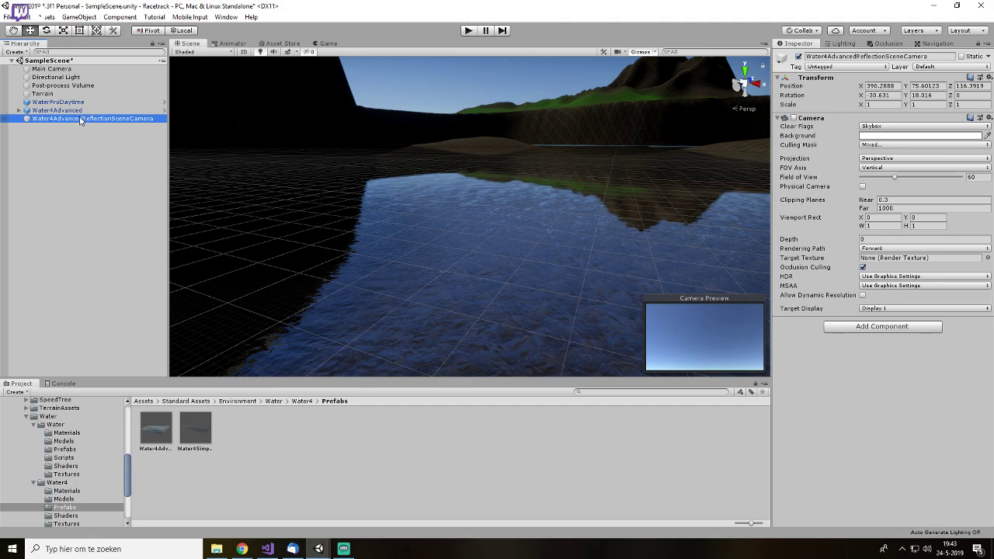
{"action": "left_click", "coordinate": [77, 243]}
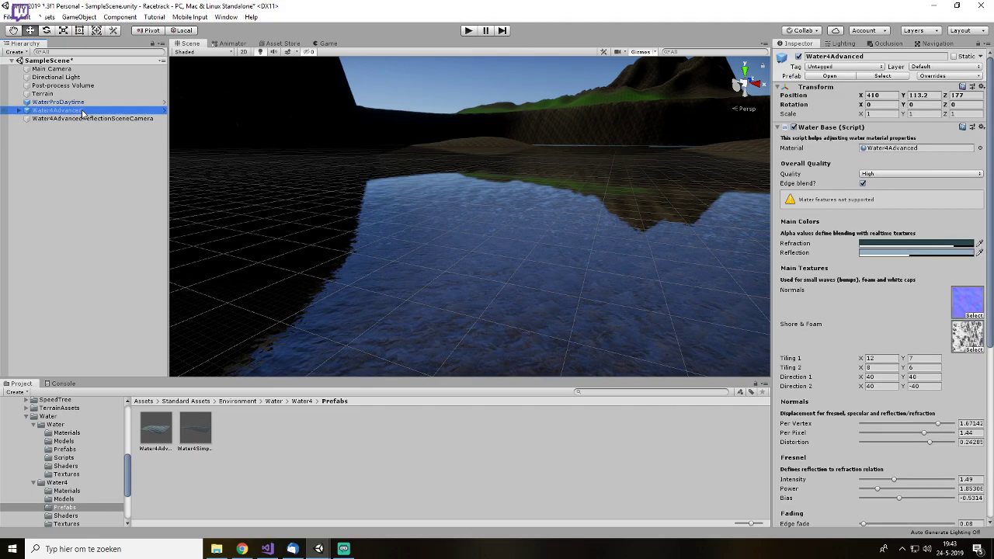
{"action": "key", "text": "Delete"}
- Look through the SpeedTree assets in the Broadleaf, Conifer and Palm folders of the Standard Assets Environment
{"action": "scroll", "coordinate": [489, 249], "scroll_direction": "down", "scroll_amount": 10}
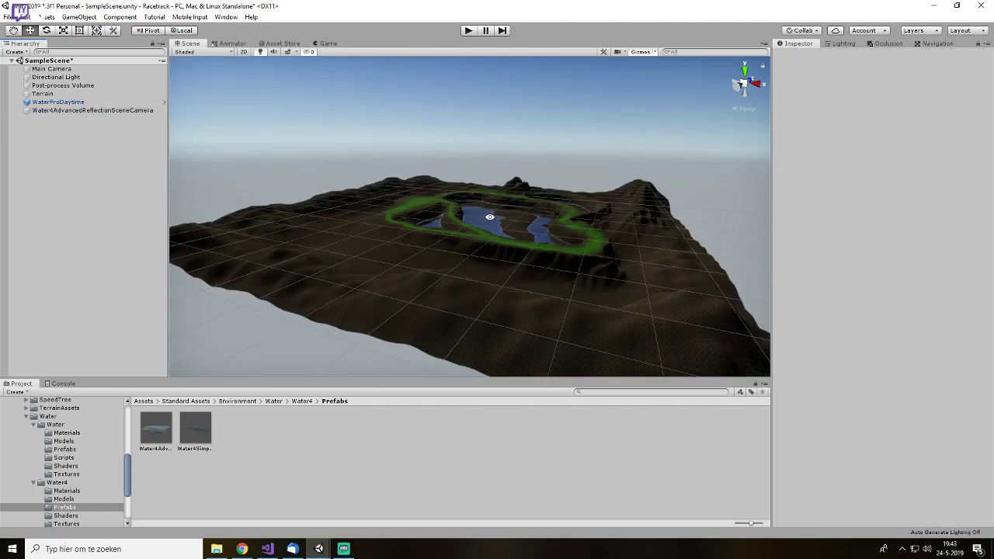
{"action": "scroll", "coordinate": [489, 220], "scroll_direction": "up", "scroll_amount": 6}
{"action": "scroll", "coordinate": [534, 176], "scroll_direction": "up", "scroll_amount": 5}
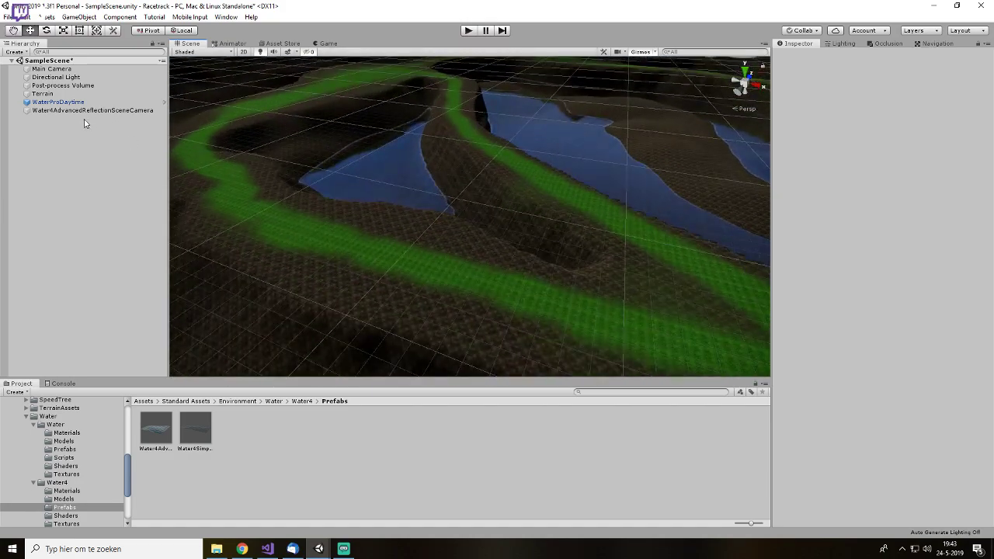
{"action": "left_click", "coordinate": [67, 94]}
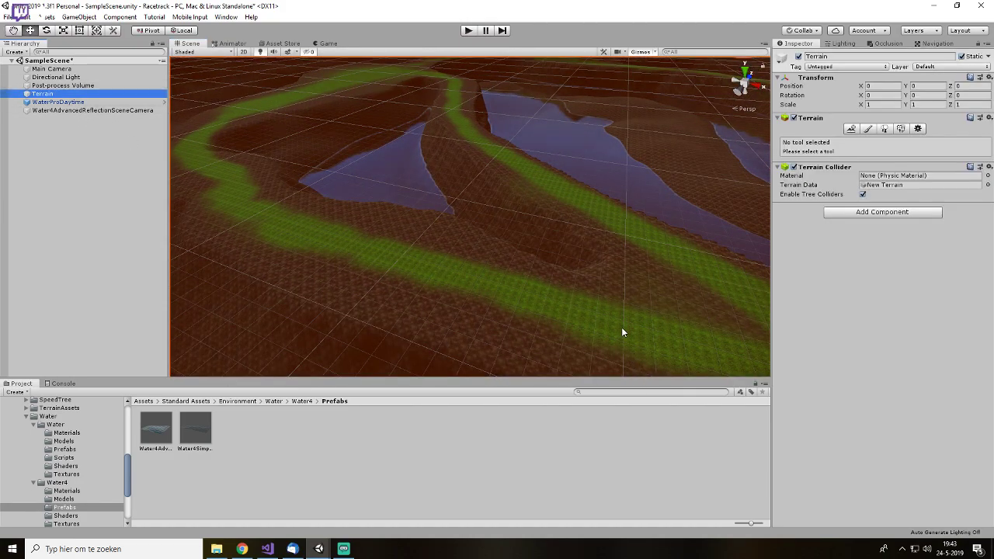
{"action": "left_click", "coordinate": [25, 417]}
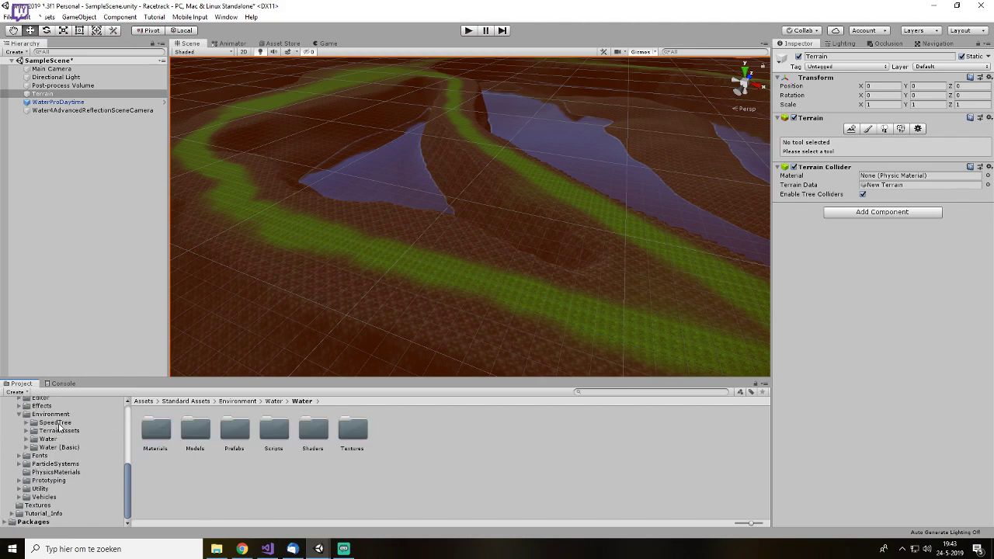
{"action": "double_click", "coordinate": [156, 434]}
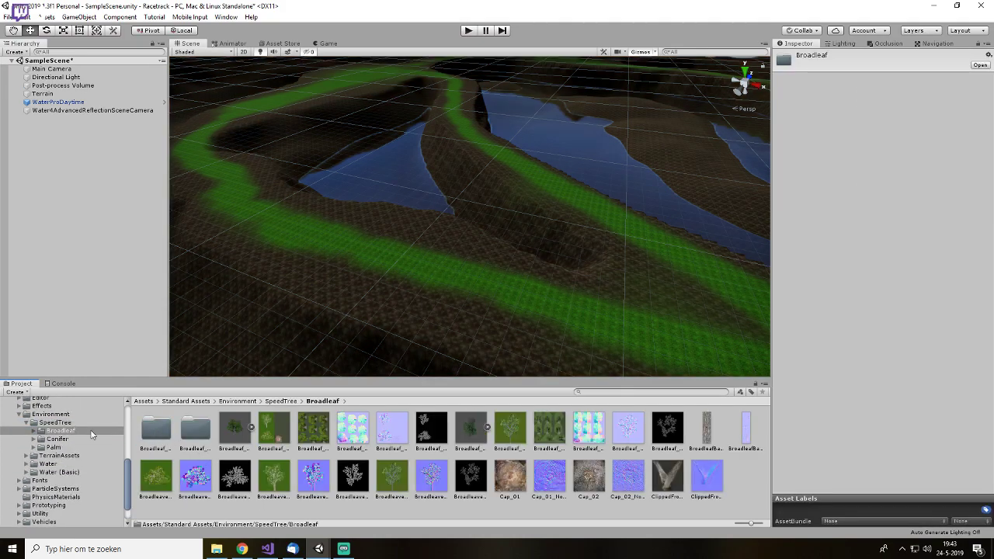
{"action": "left_click", "coordinate": [67, 439]}
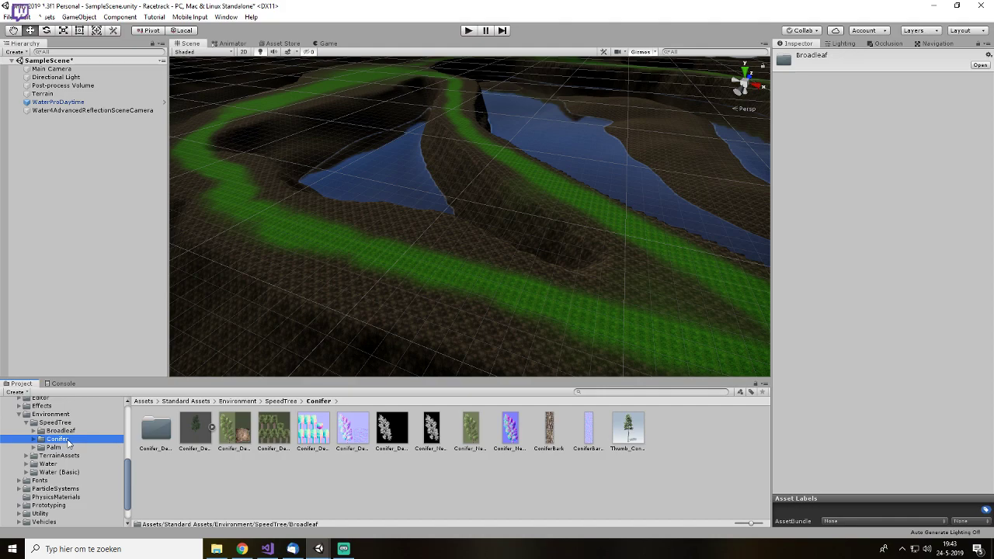
{"action": "left_click", "coordinate": [54, 448]}
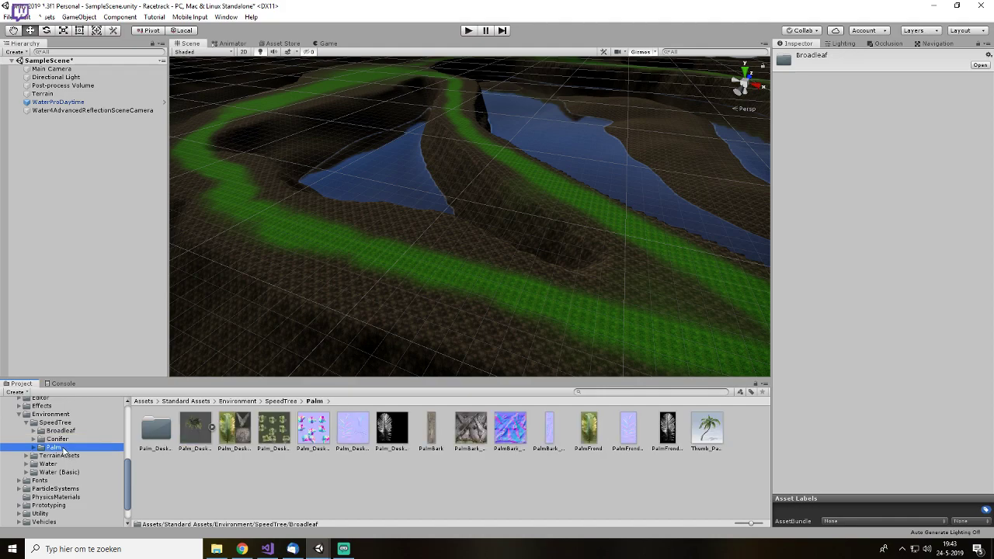
{"action": "left_click", "coordinate": [250, 483]}
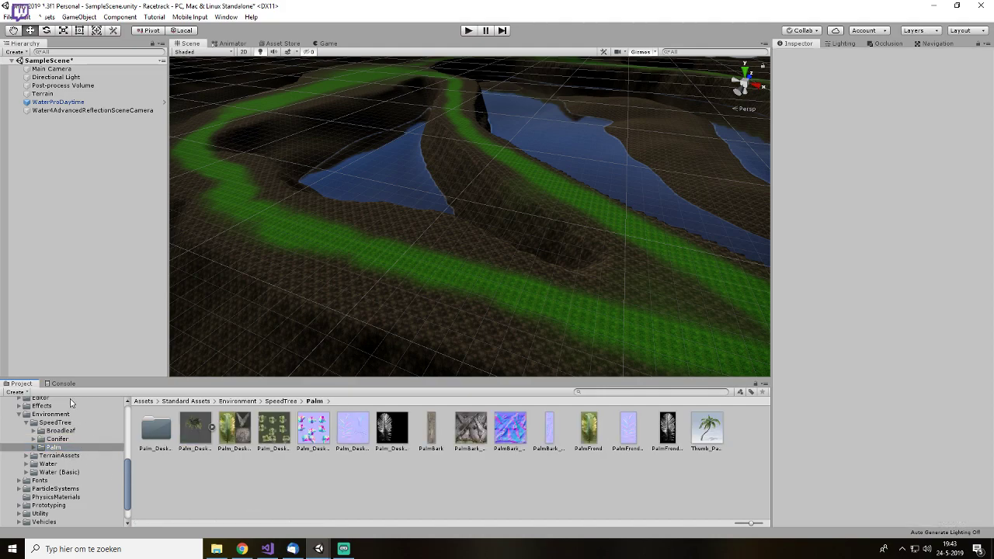
- Add the Broadleaf_Desktop prefab to the terrain's paintable trees, leaving the bend factor at 0
{"action": "left_click", "coordinate": [43, 93]}
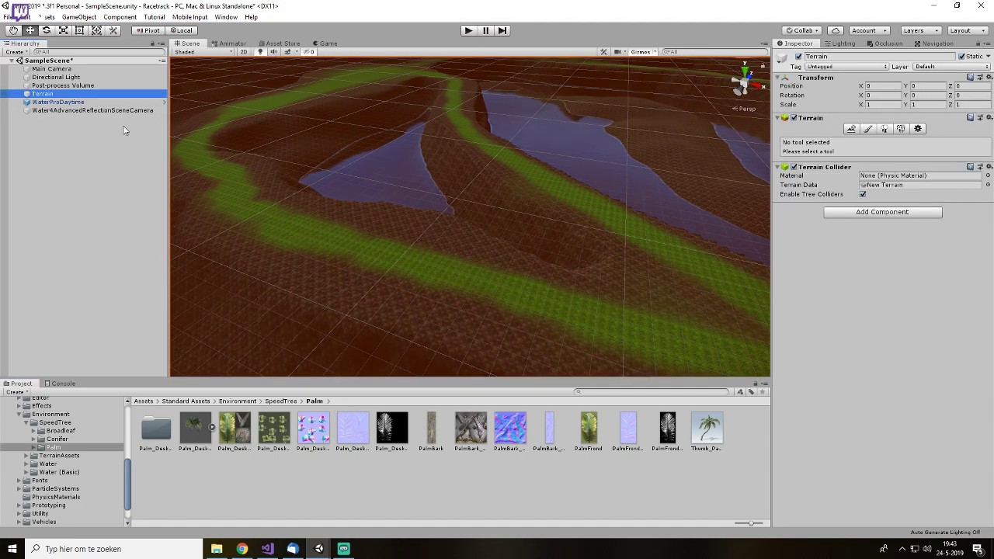
{"action": "left_click", "coordinate": [884, 129]}
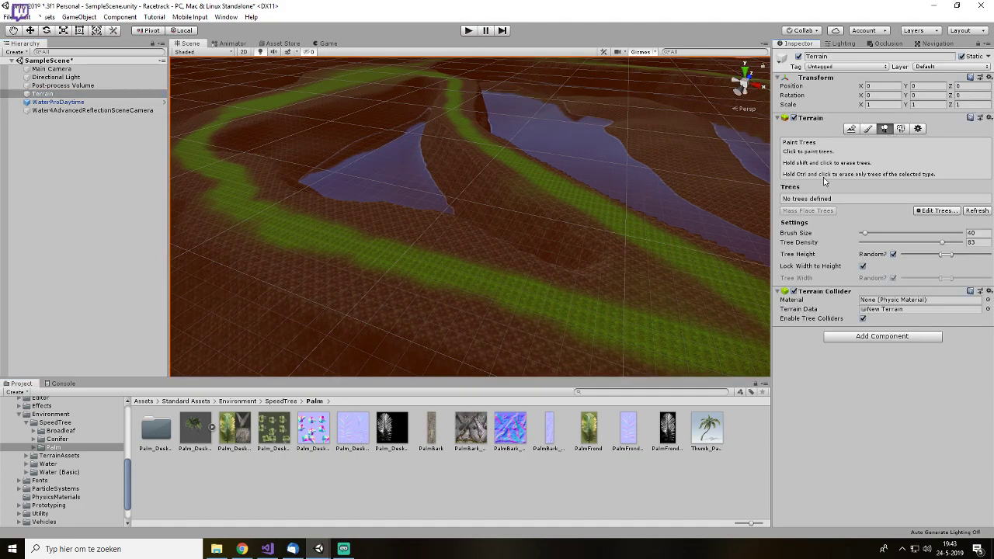
{"action": "left_click", "coordinate": [939, 214]}
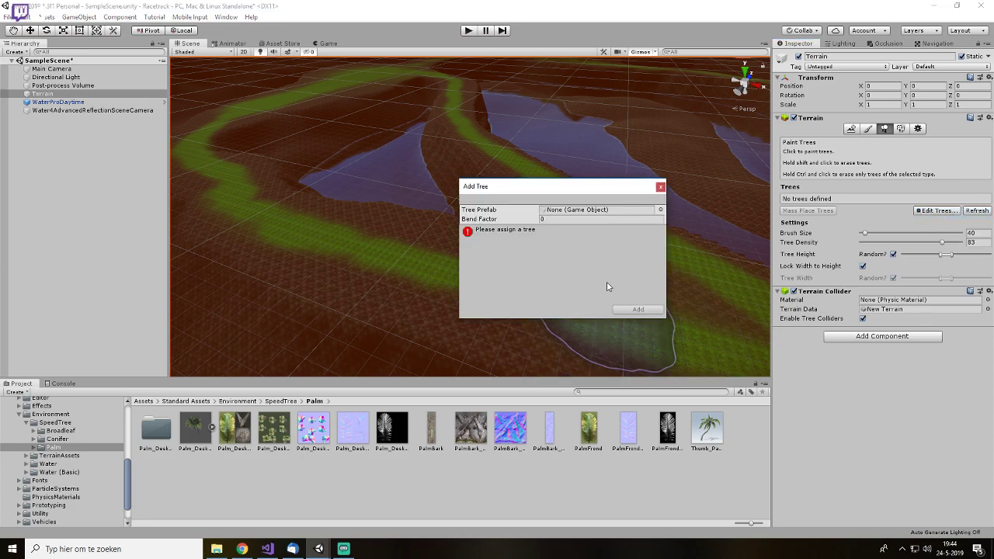
{"action": "left_click", "coordinate": [660, 210]}
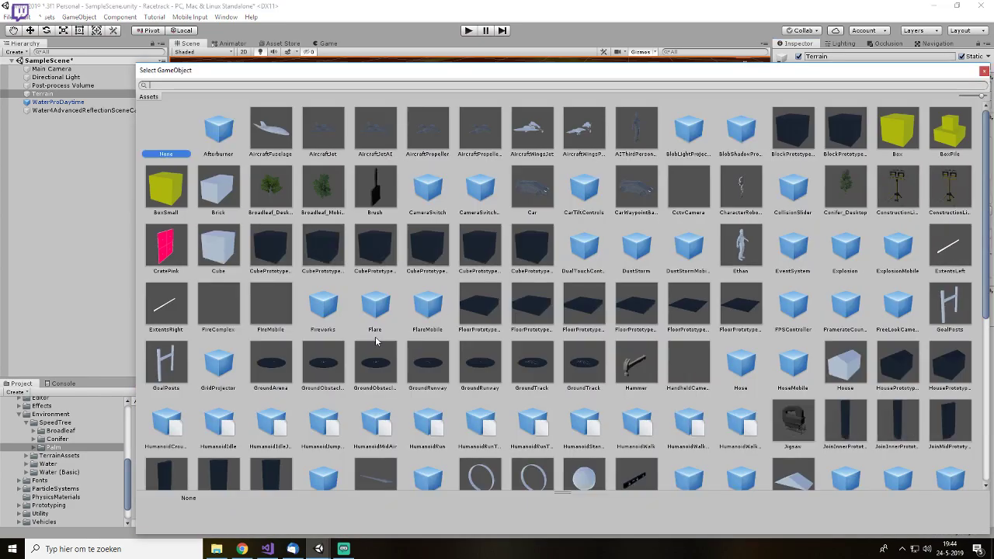
{"action": "double_click", "coordinate": [279, 187]}
{"action": "left_click", "coordinate": [640, 310]}
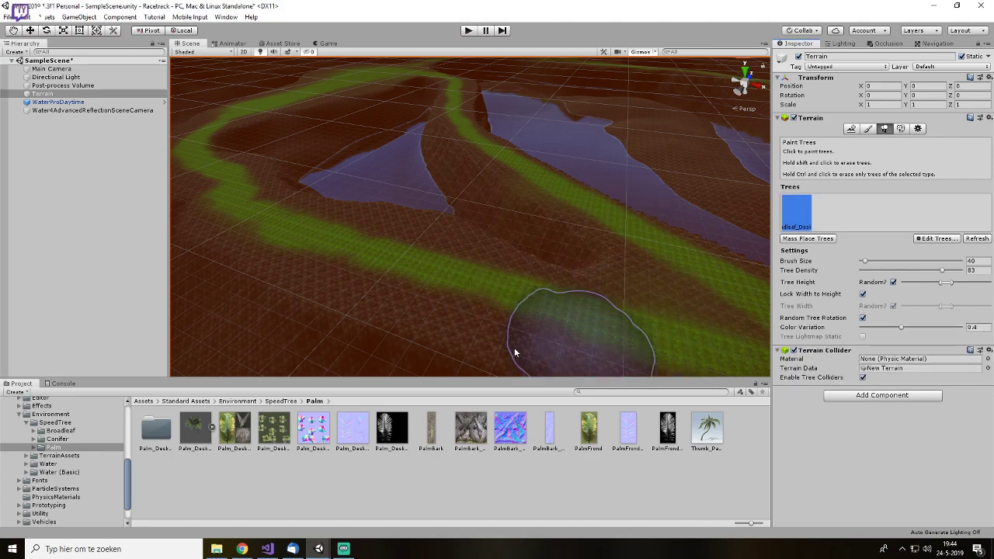
- Try a tree brush size of 721 on the terrain
{"action": "middle_click_drag", "start_coordinate": [457, 187], "coordinate": [673, 299]}
{"action": "scroll", "coordinate": [570, 275], "scroll_direction": "up", "scroll_amount": 10}
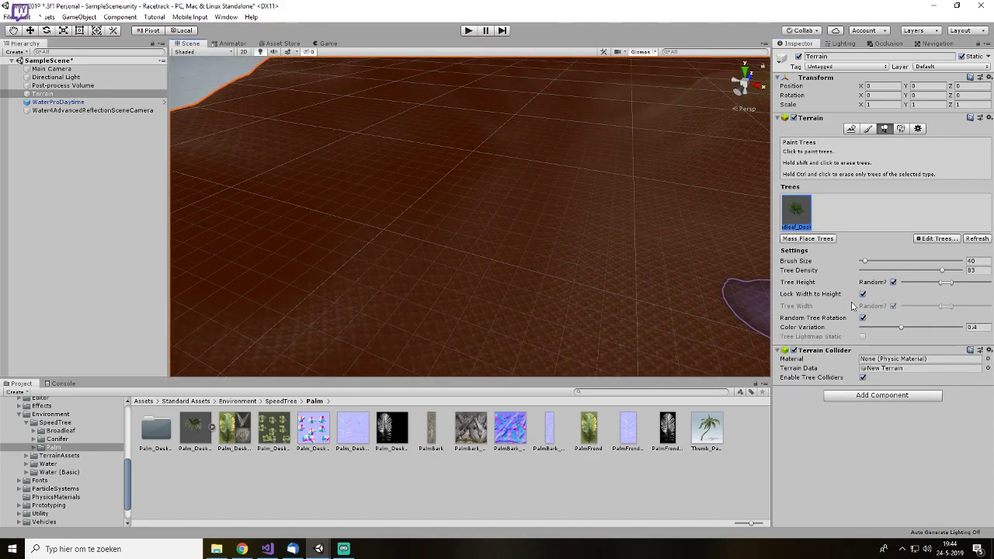
{"action": "left_click_drag", "start_coordinate": [917, 263], "coordinate": [937, 264]}
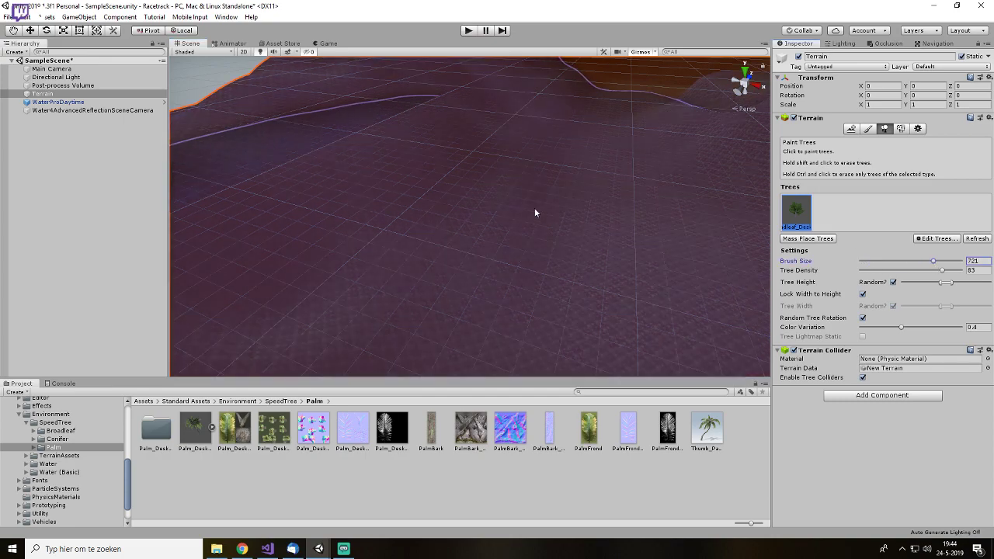
{"action": "scroll", "coordinate": [554, 274], "scroll_direction": "down", "scroll_amount": 8}
{"action": "left_click", "coordinate": [518, 257]}
{"action": "mouse_move", "coordinate": [625, 343]}
{"action": "middle_mouse_down"}
{"action": "mouse_move", "coordinate": [559, 282]}
{"action": "mouse_move", "coordinate": [501, 251]}
{"action": "middle_mouse_up"}
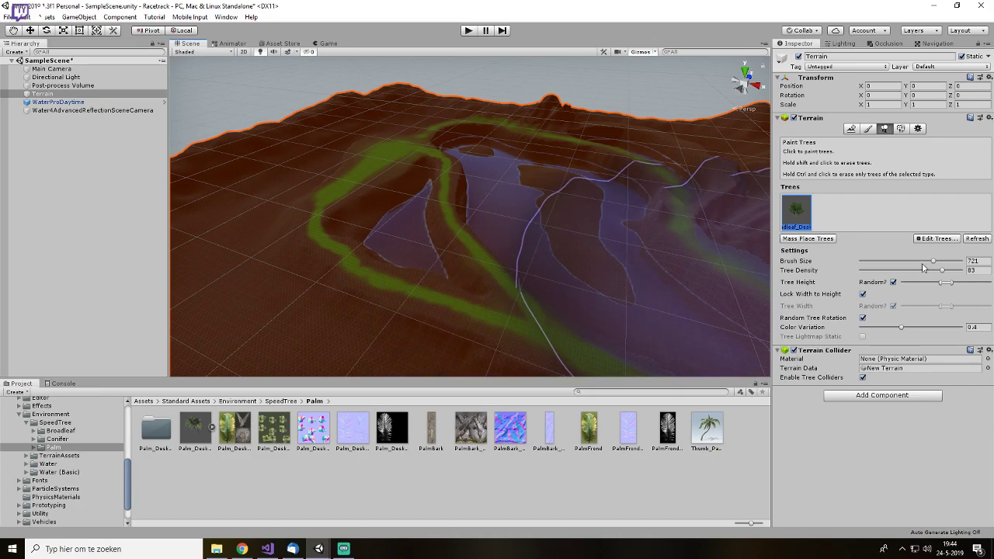
- Set the tree brush size to 313 and paint broadleaf trees over the hills at the terrain's corner
{"action": "left_click_drag", "start_coordinate": [918, 262], "coordinate": [908, 264]}
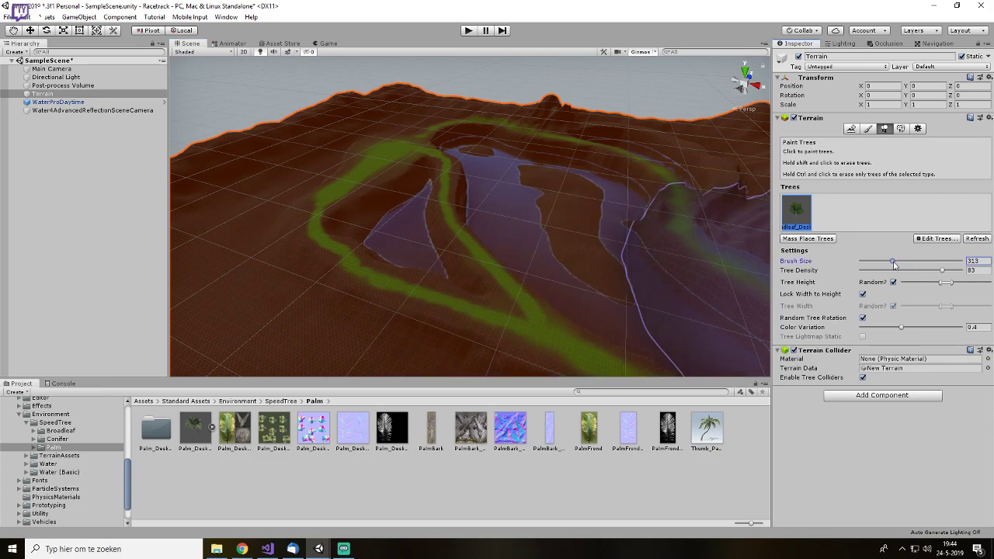
{"action": "mouse_move", "coordinate": [365, 260]}
{"action": "middle_mouse_down"}
{"action": "mouse_move", "coordinate": [388, 269]}
{"action": "mouse_move", "coordinate": [495, 249]}
{"action": "middle_mouse_up"}
{"action": "mouse_move", "coordinate": [466, 272]}
{"action": "left_mouse_down"}
{"action": "mouse_move", "coordinate": [370, 239]}
{"action": "mouse_move", "coordinate": [417, 238]}
{"action": "left_mouse_up"}
{"action": "scroll", "coordinate": [419, 241], "scroll_direction": "down", "scroll_amount": 5}
{"action": "left_click_drag", "start_coordinate": [564, 287], "coordinate": [347, 261], "text": "alt"}
{"action": "middle_click_drag", "start_coordinate": [347, 261], "coordinate": [488, 285]}
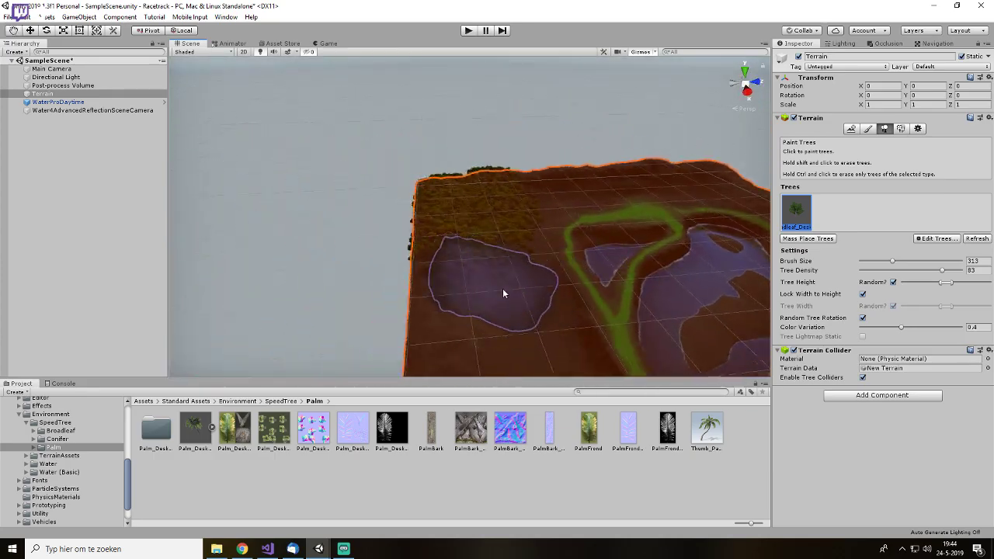
- Paint more broadleaf trees across the remaining land surrounding the racetrack
{"action": "scroll", "coordinate": [555, 290], "scroll_direction": "up", "scroll_amount": 10}
{"action": "left_click_drag", "start_coordinate": [555, 290], "coordinate": [497, 215], "text": "alt"}
{"action": "middle_click_drag", "start_coordinate": [497, 215], "coordinate": [569, 243]}
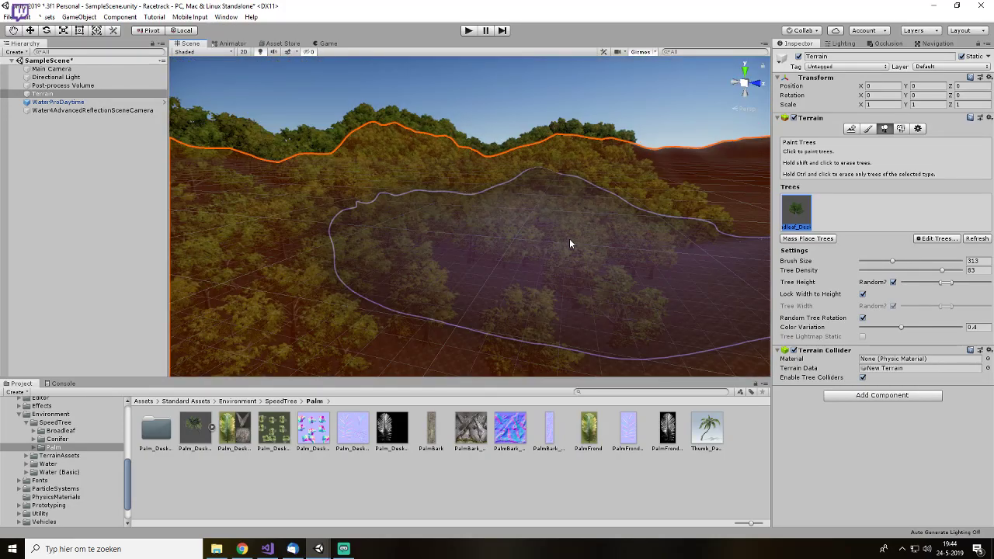
{"action": "scroll", "coordinate": [577, 259], "scroll_direction": "down", "scroll_amount": 10}
{"action": "mouse_move", "coordinate": [577, 259]}
{"action": "left_mouse_down", "text": "alt"}
{"action": "mouse_move", "coordinate": [477, 238]}
{"action": "mouse_move", "coordinate": [650, 240]}
{"action": "mouse_move", "coordinate": [593, 211]}
{"action": "mouse_move", "coordinate": [543, 250]}
{"action": "mouse_move", "coordinate": [425, 201]}
{"action": "mouse_move", "coordinate": [533, 199]}
{"action": "mouse_move", "coordinate": [584, 144]}
{"action": "left_mouse_up", "text": "alt"}
{"action": "mouse_move", "coordinate": [638, 319]}
{"action": "left_mouse_down", "text": "alt"}
{"action": "mouse_move", "coordinate": [636, 204]}
{"action": "mouse_move", "coordinate": [650, 124]}
{"action": "mouse_move", "coordinate": [334, 203]}
{"action": "mouse_move", "coordinate": [544, 250]}
{"action": "mouse_move", "coordinate": [407, 248]}
{"action": "mouse_move", "coordinate": [383, 155]}
{"action": "mouse_move", "coordinate": [448, 295]}
{"action": "left_mouse_up", "text": "alt"}
{"action": "left_click_drag", "start_coordinate": [457, 215], "coordinate": [446, 195], "text": "alt"}
{"action": "scroll", "coordinate": [461, 191], "scroll_direction": "up", "scroll_amount": 5}
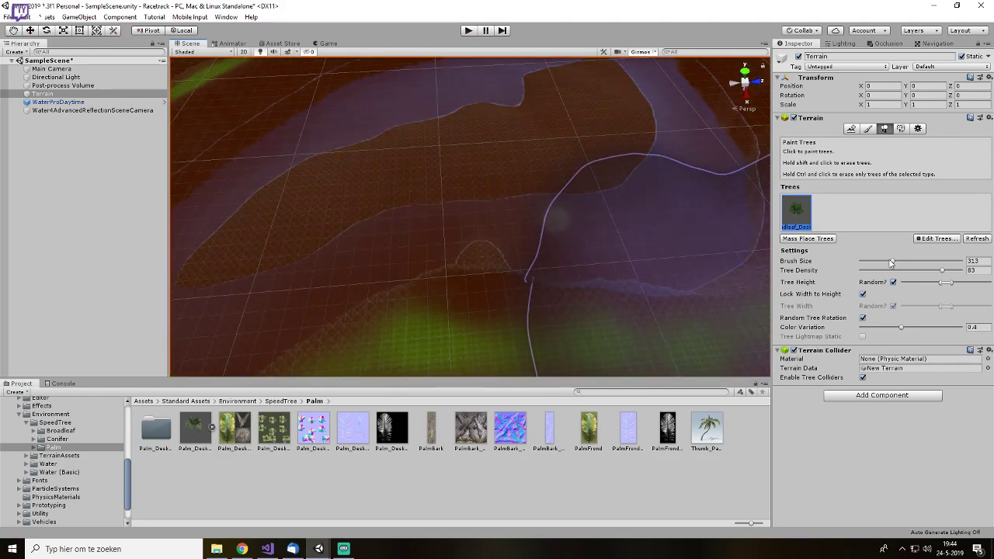
- Set the tree brush size to 143 and cover the large island in the lake with broadleaf trees
{"action": "left_click_drag", "start_coordinate": [881, 266], "coordinate": [870, 268]}
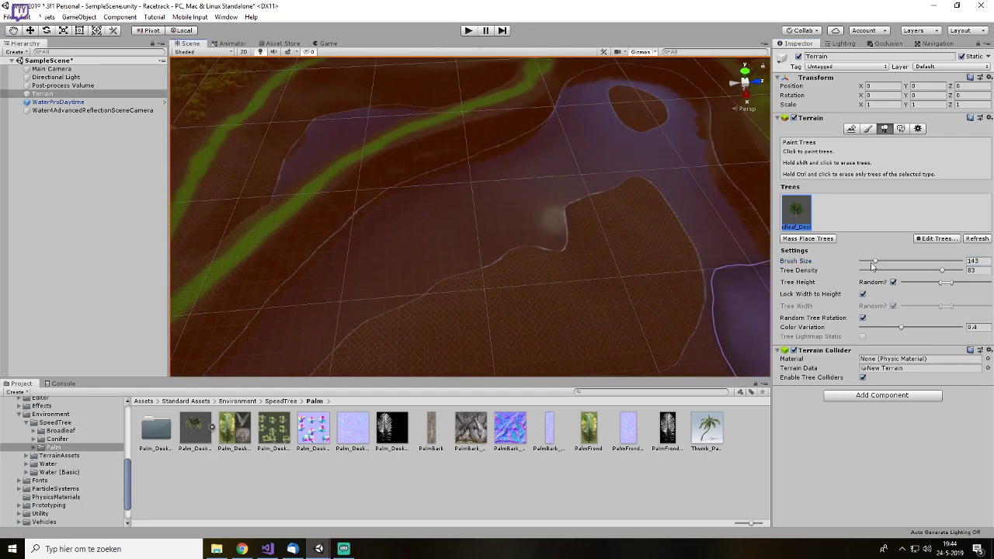
{"action": "left_click_drag", "start_coordinate": [638, 301], "coordinate": [520, 345]}
{"action": "mouse_move", "coordinate": [592, 330]}
{"action": "middle_mouse_down"}
{"action": "mouse_move", "coordinate": [609, 269]}
{"action": "mouse_move", "coordinate": [631, 240]}
{"action": "middle_mouse_up"}
{"action": "mouse_move", "coordinate": [595, 163]}
{"action": "left_mouse_down"}
{"action": "mouse_move", "coordinate": [481, 264]}
{"action": "mouse_move", "coordinate": [592, 266]}
{"action": "mouse_move", "coordinate": [652, 233]}
{"action": "left_mouse_up"}
{"action": "scroll", "coordinate": [660, 209], "scroll_direction": "up", "scroll_amount": 4}
{"action": "scroll", "coordinate": [672, 158], "scroll_direction": "down", "scroll_amount": 6}
{"action": "left_click_drag", "start_coordinate": [671, 190], "coordinate": [629, 250], "text": "alt"}
{"action": "left_click", "coordinate": [98, 270]}
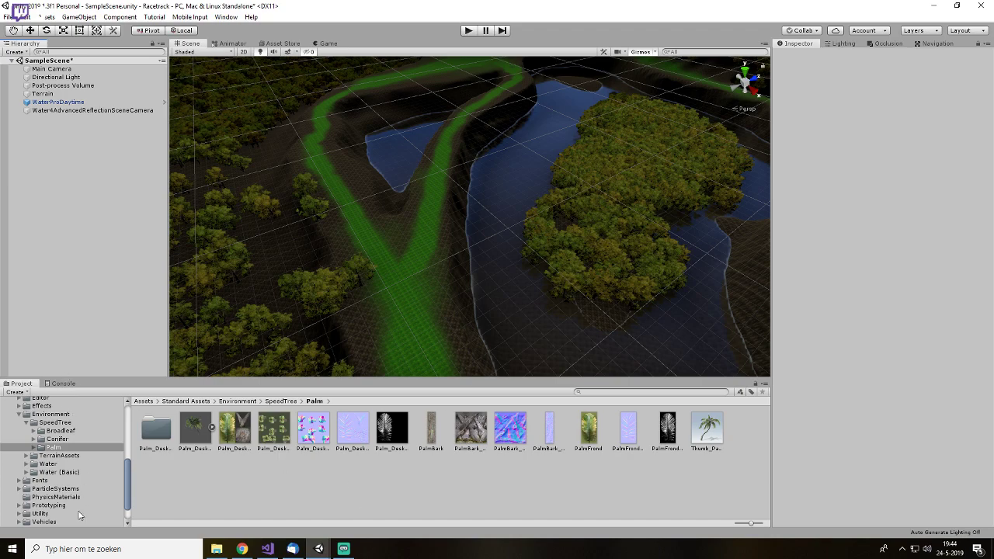
- Add the FPSController prefab from the FirstPersonCharacter Prefabs folder to the scene
{"action": "scroll", "coordinate": [92, 499], "scroll_direction": "up", "scroll_amount": 4}
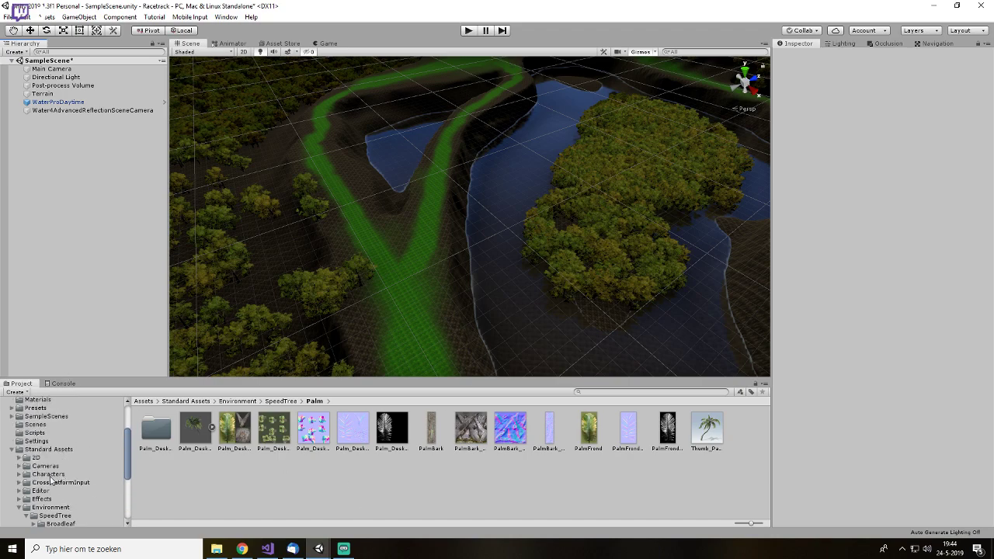
{"action": "left_click", "coordinate": [48, 475]}
{"action": "double_click", "coordinate": [156, 432]}
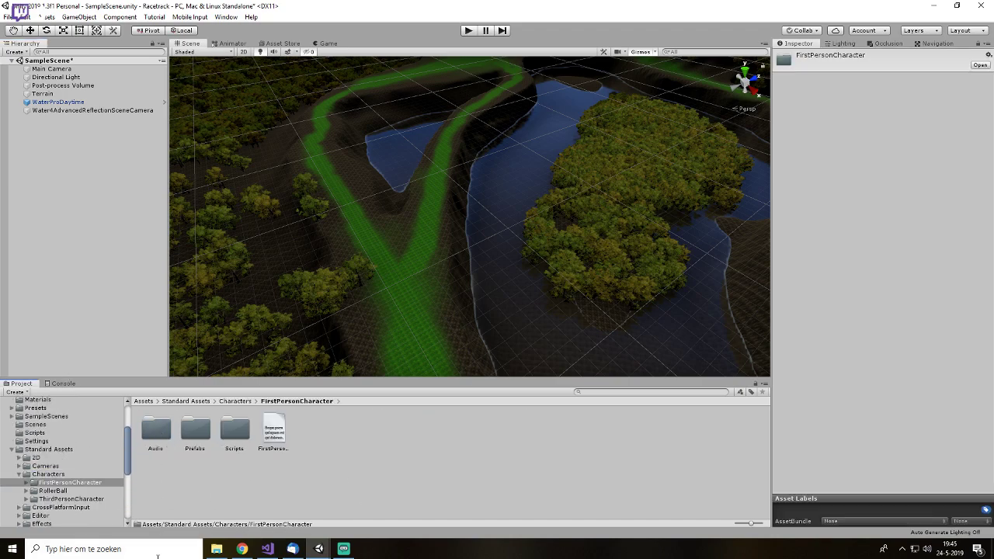
{"action": "double_click", "coordinate": [204, 423]}
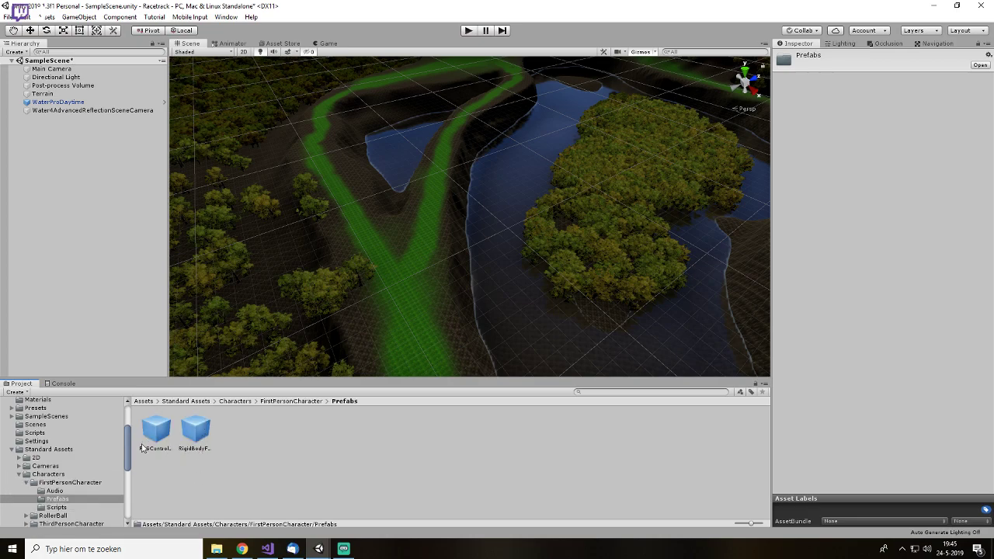
{"action": "left_click", "coordinate": [183, 439]}
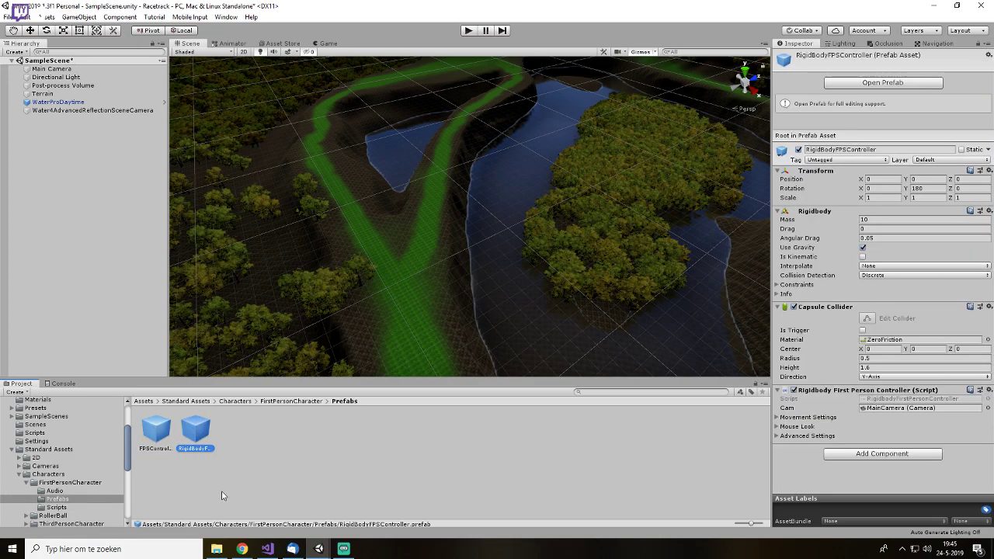
{"action": "left_click", "coordinate": [171, 420]}
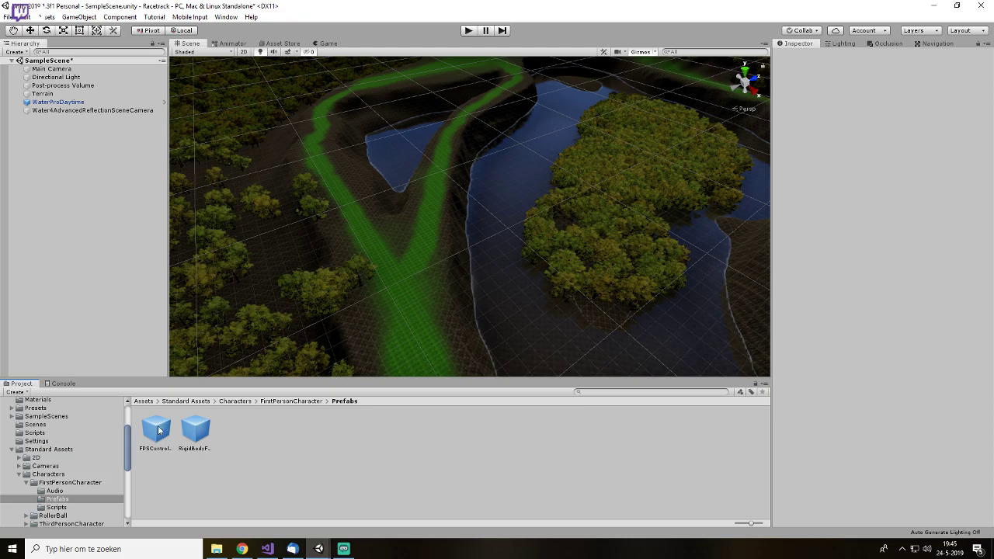
{"action": "left_click_drag", "start_coordinate": [156, 430], "coordinate": [80, 286]}
- Move the FPSController just above the ground beside the track, at about X 603, Y 43.15, Z 319
{"action": "scroll", "coordinate": [459, 232], "scroll_direction": "down", "scroll_amount": 6}
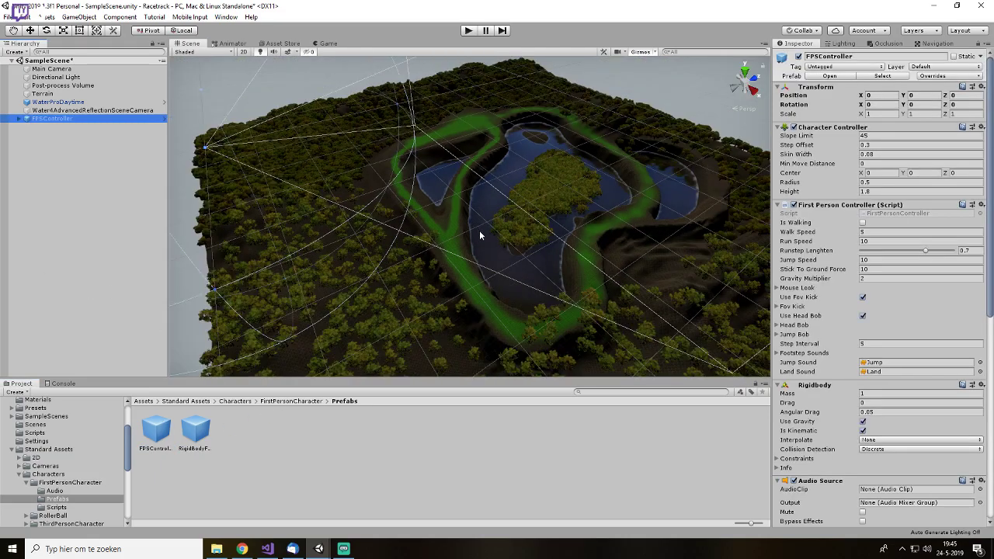
{"action": "left_click_drag", "start_coordinate": [268, 167], "coordinate": [464, 239]}
{"action": "key", "text": "f"}
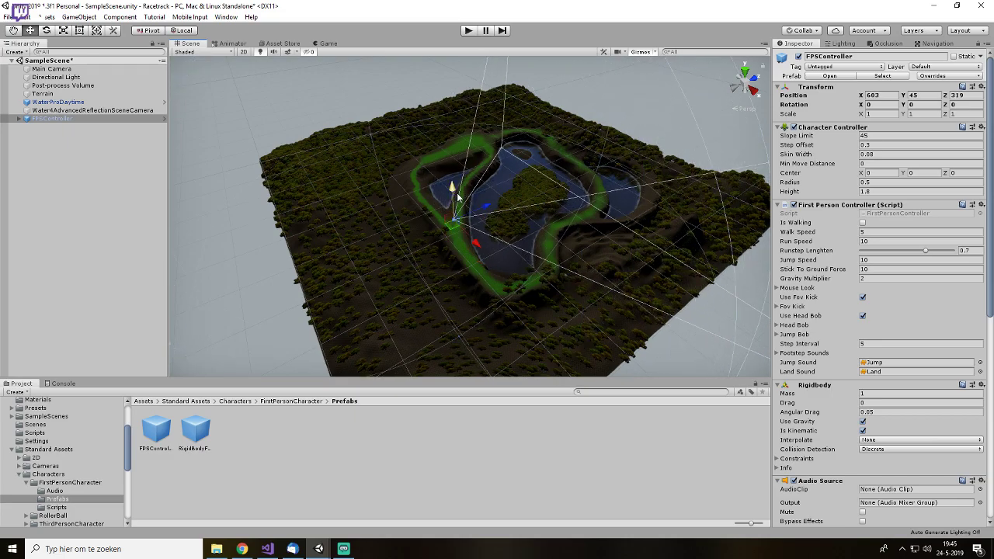
{"action": "left_click_drag", "start_coordinate": [603, 190], "coordinate": [469, 274], "text": "alt"}
{"action": "middle_click_drag", "start_coordinate": [510, 285], "coordinate": [582, 110]}
{"action": "left_click", "coordinate": [78, 193]}
- Deactivate the Main Camera object and select the FPSController
{"action": "left_click", "coordinate": [68, 69]}
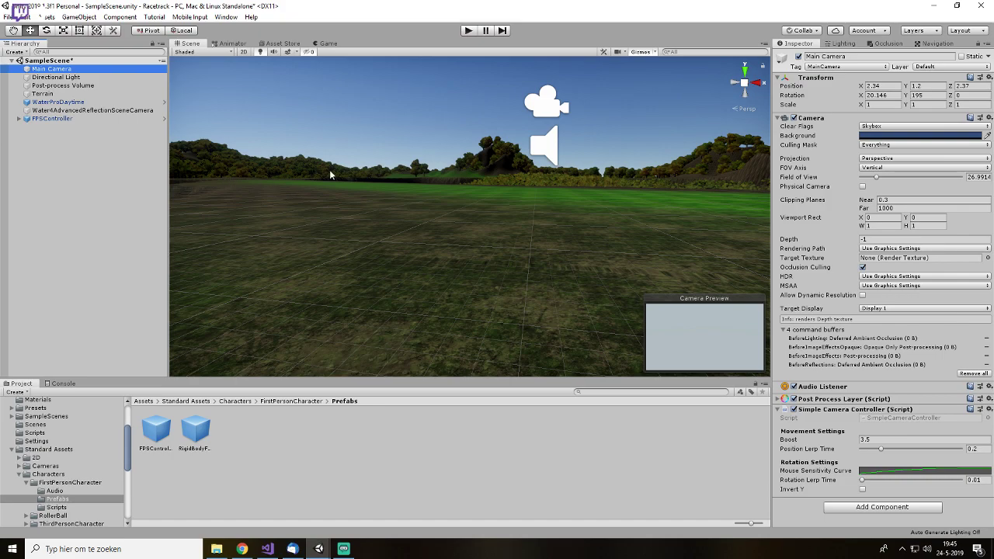
{"action": "left_click", "coordinate": [799, 58]}
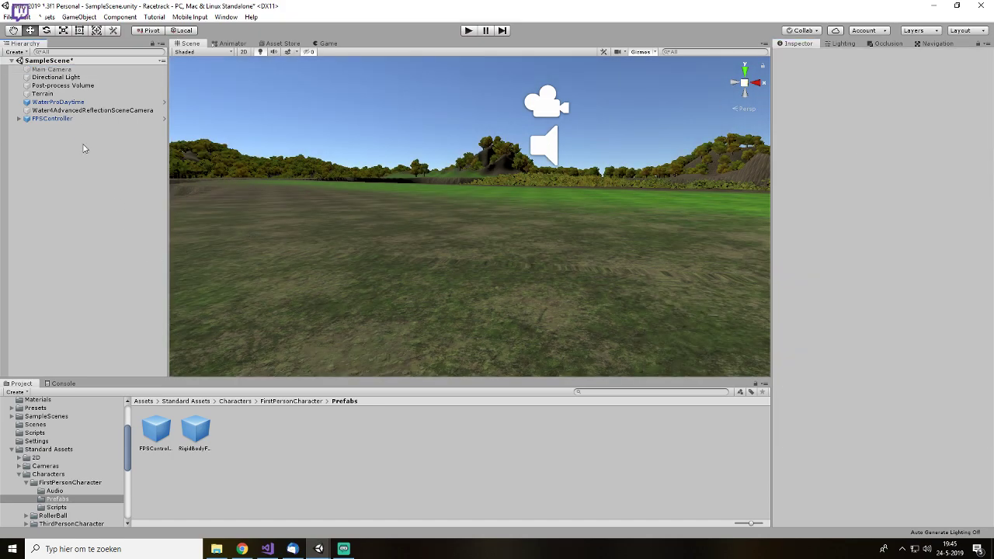
{"action": "left_click", "coordinate": [95, 119]}
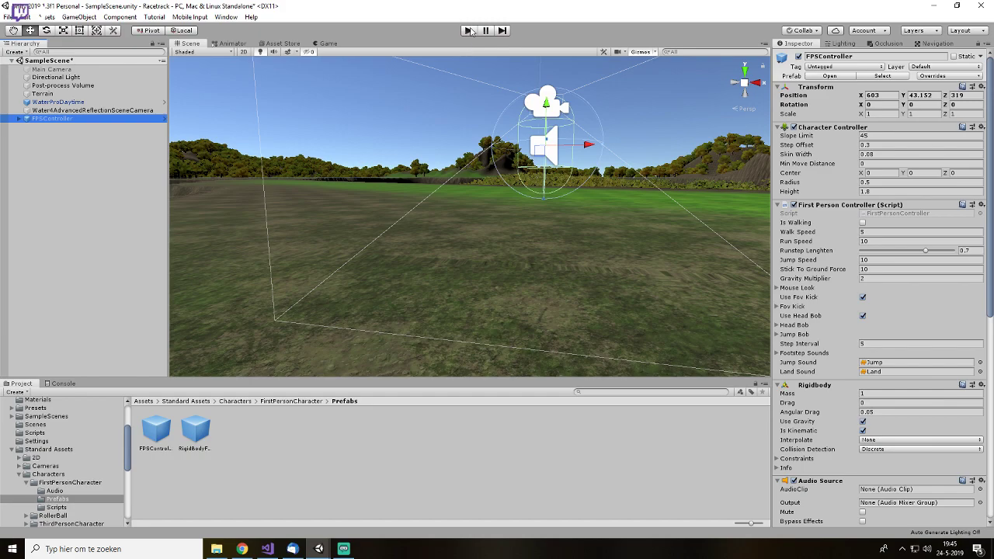
- Play-test the scene by running and jumping with the first-person controller across the grass and around the nearby large trees
{"action": "left_click", "coordinate": [468, 31]}
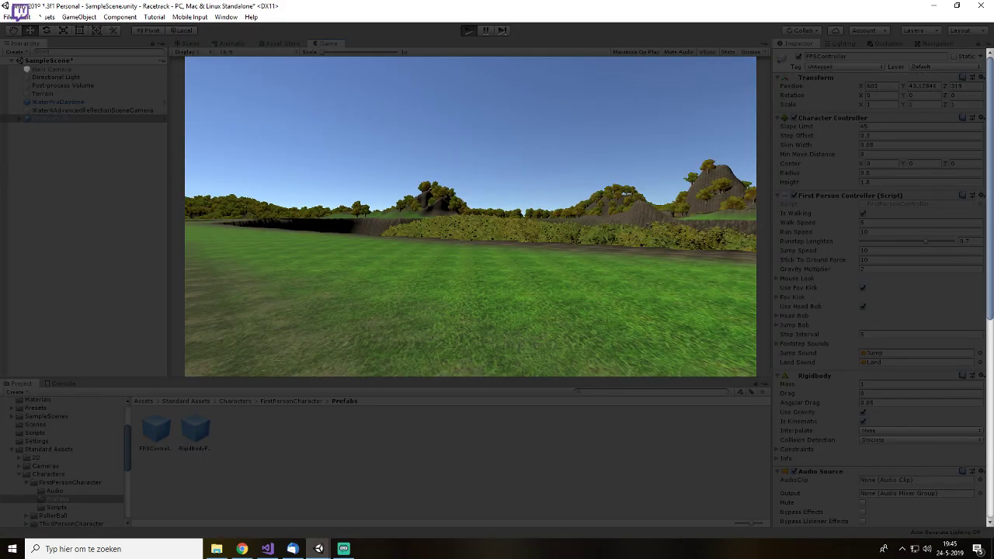
{"action": "key", "text": "w"}
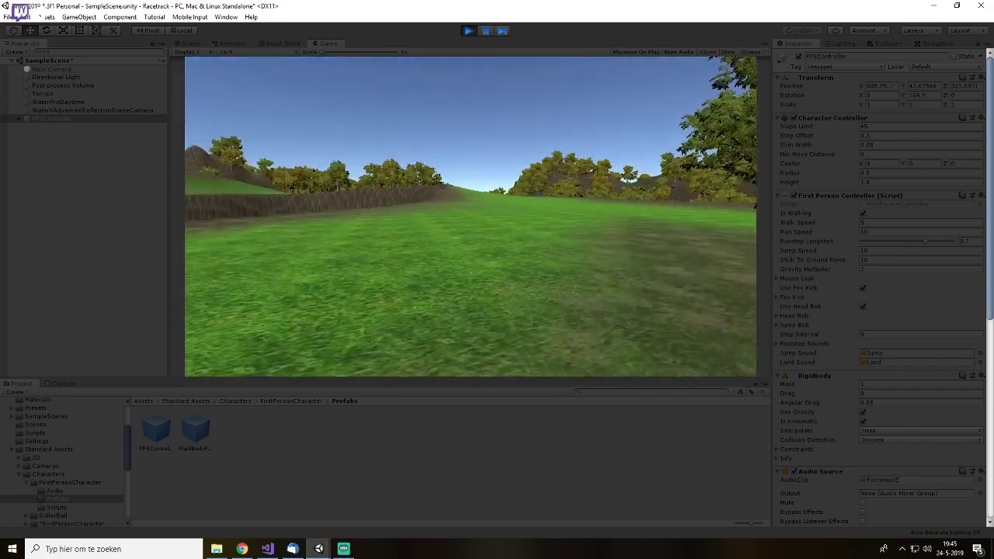
{"action": "key", "text": "shift+w"}
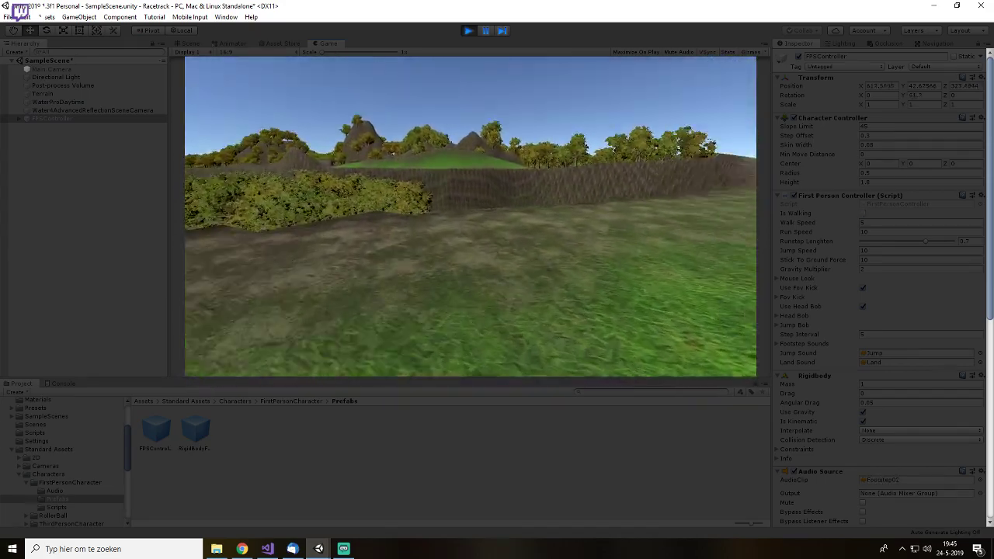
{"action": "key", "text": "space"}
{"action": "key", "text": "shift+w"}
{"action": "key", "text": "space"}
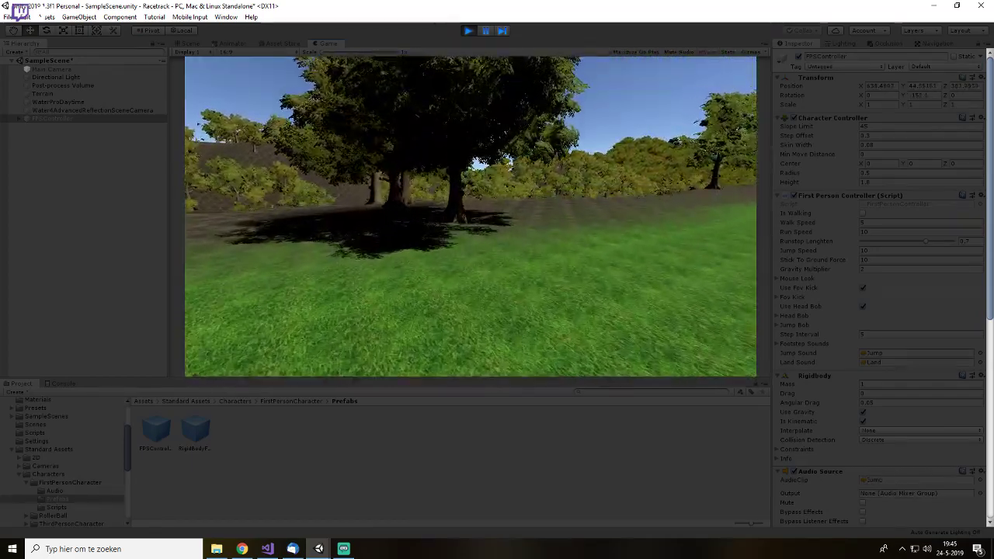
{"action": "key", "text": "shift+w"}
{"action": "key", "text": "space"}
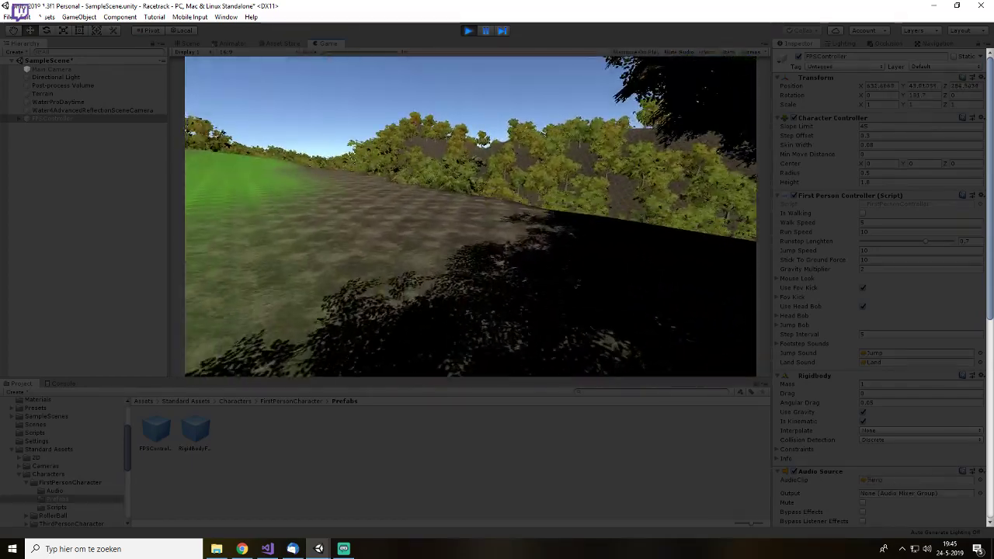
{"action": "key", "text": "shift+w"}
{"action": "key", "text": "space"}
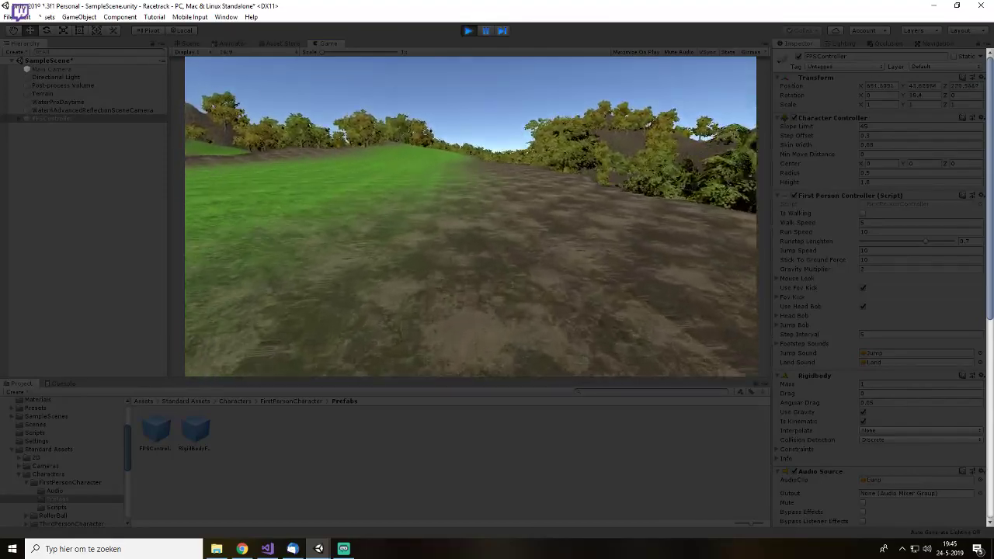
- Run past the large trees, along the cliff edge and down the slope into the forest, and end the play test
{"action": "key", "text": "shift+w"}
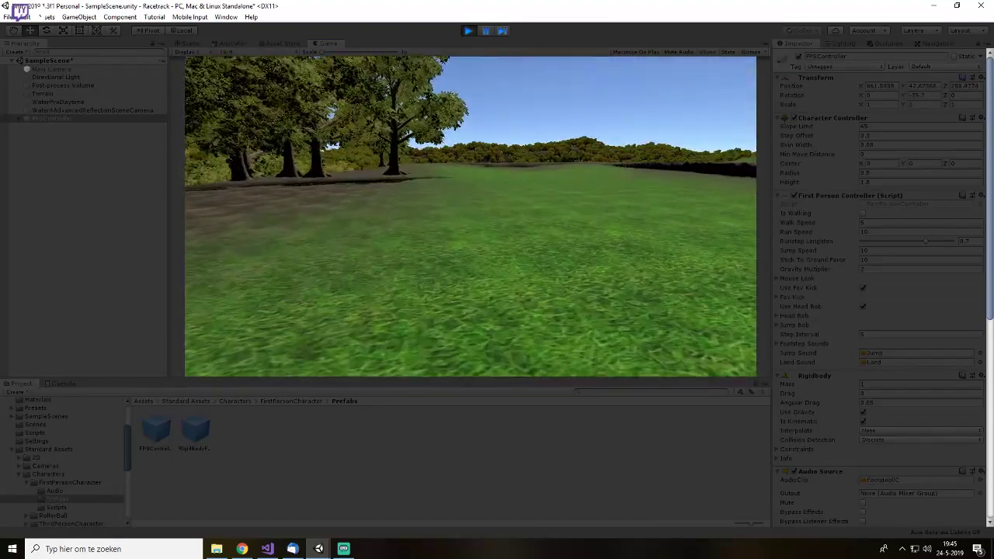
{"action": "key", "text": "shift+w"}
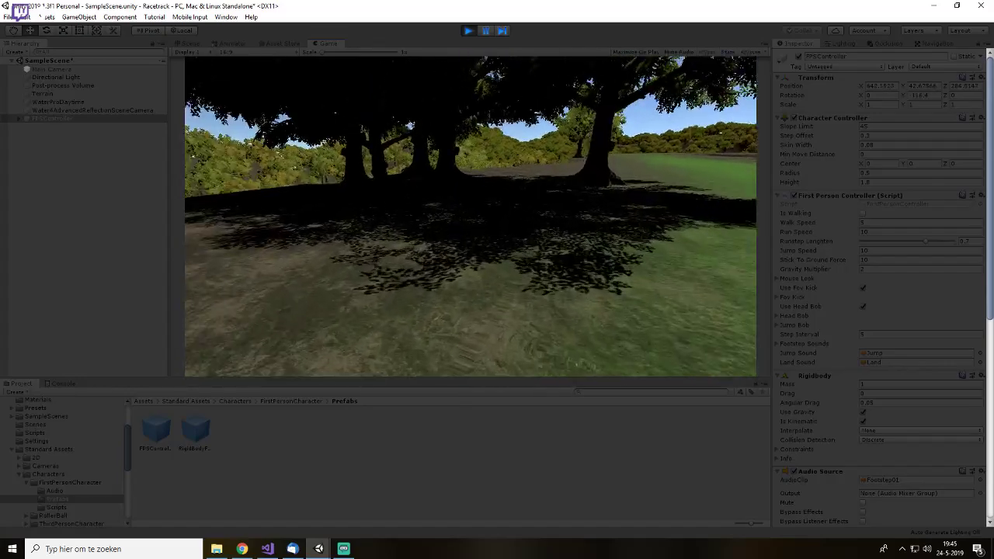
{"action": "key", "text": "shift+w"}
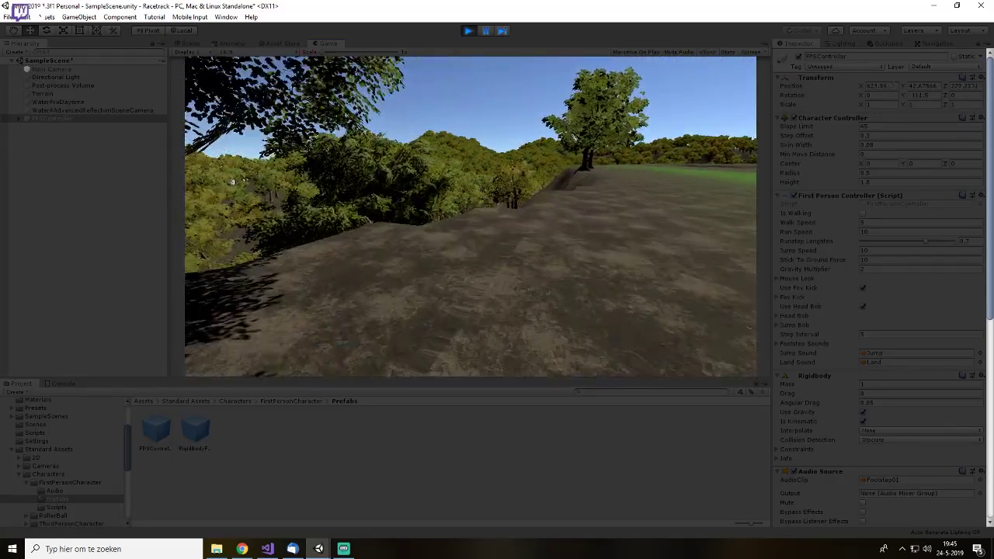
{"action": "key", "text": "shift+w"}
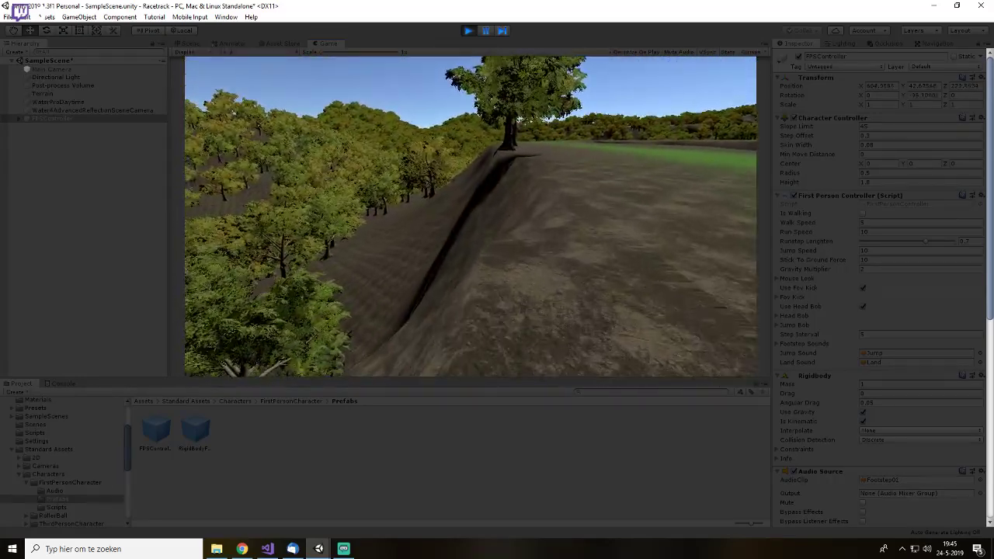
{"action": "key", "text": "shift+w"}
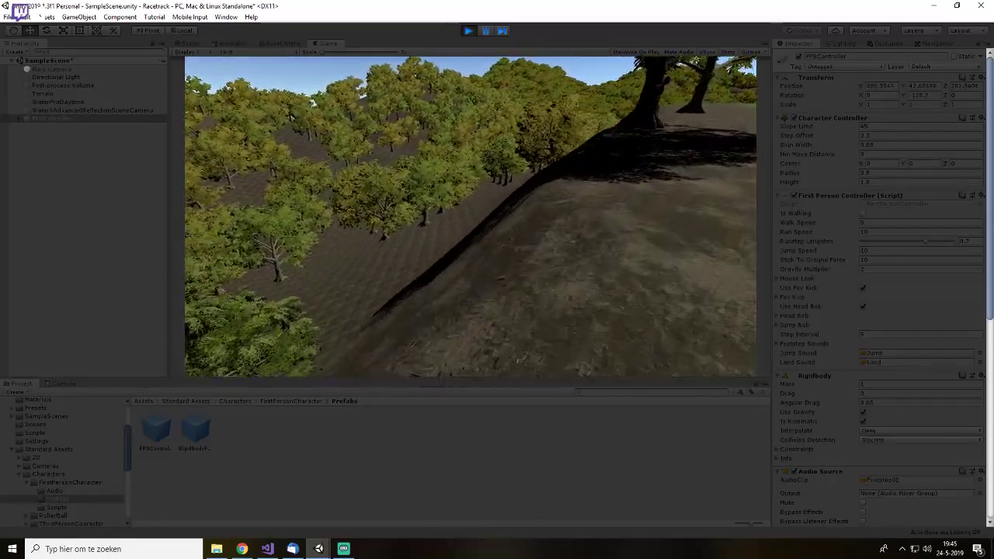
{"action": "key", "text": "shift+w"}
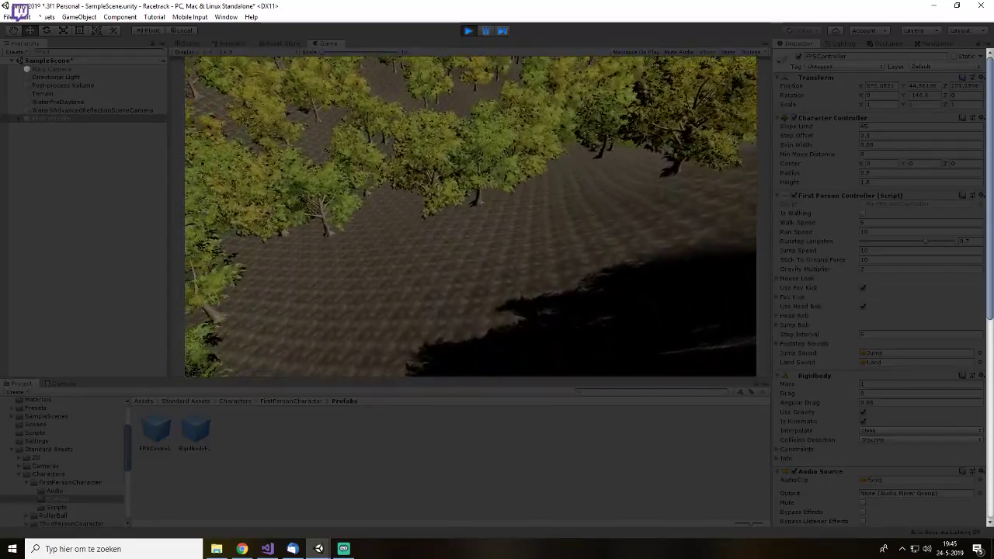
{"action": "key", "text": "shift+w"}
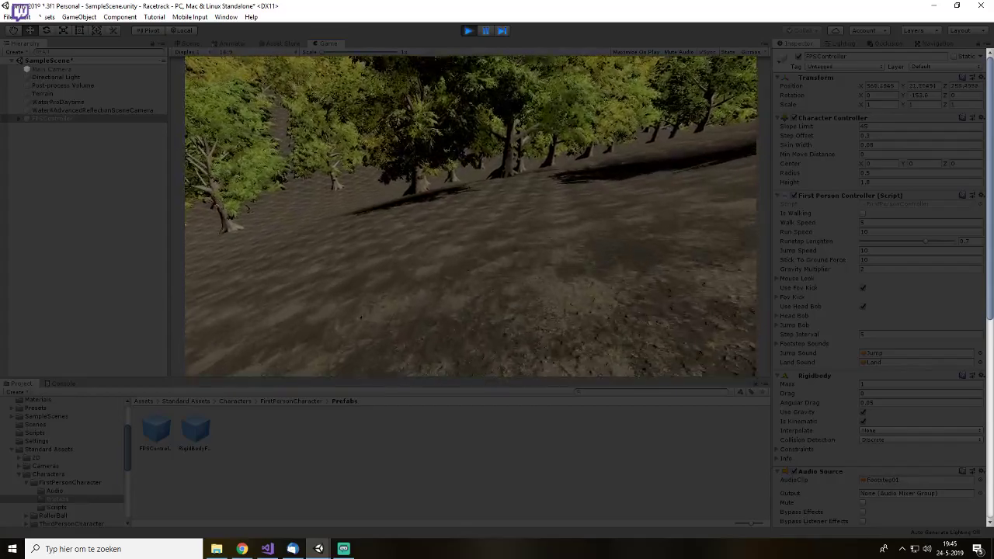
{"action": "key", "text": "shift+w"}
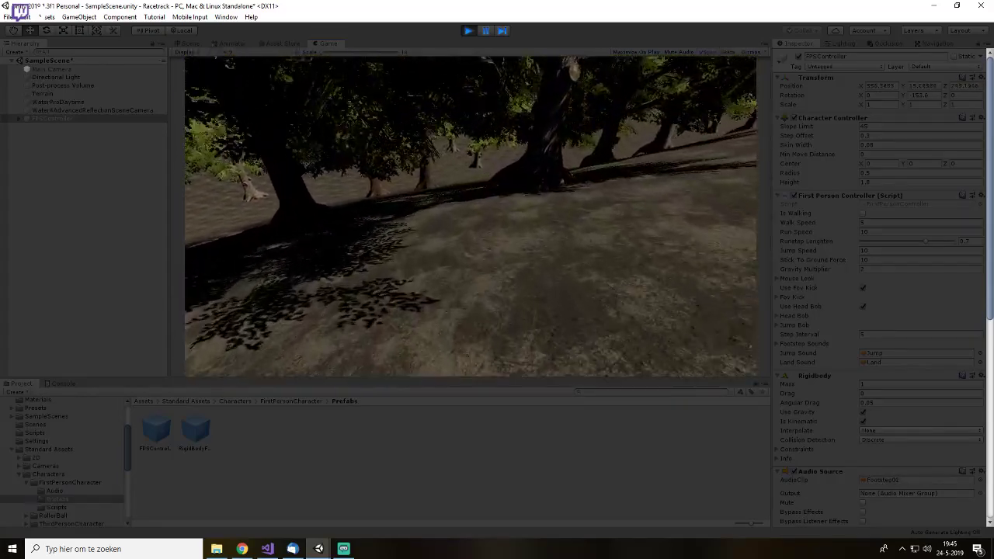
{"action": "key", "text": "ctrl+p"}
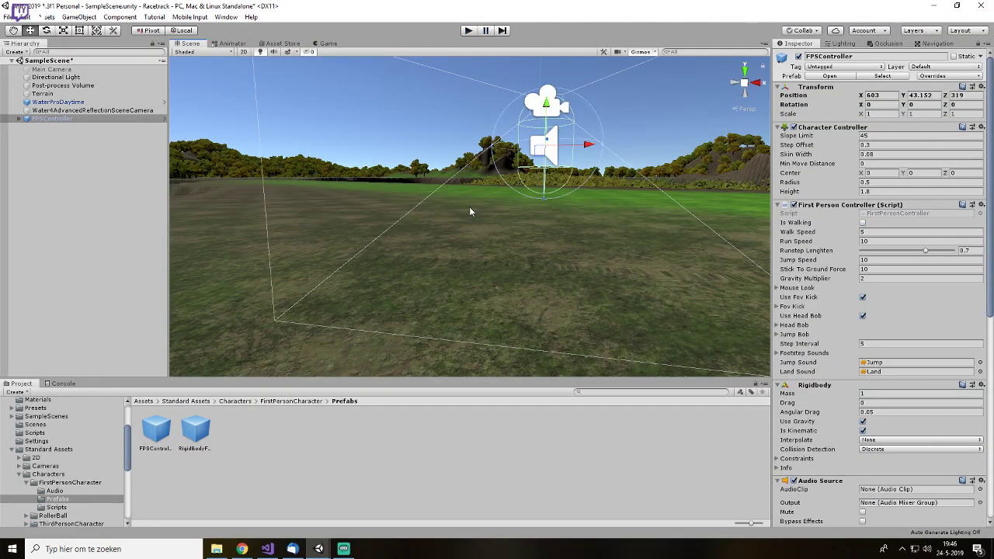
- Clear the object selection and show the rendering statistics overlay in the Game view
{"action": "left_click", "coordinate": [98, 200]}
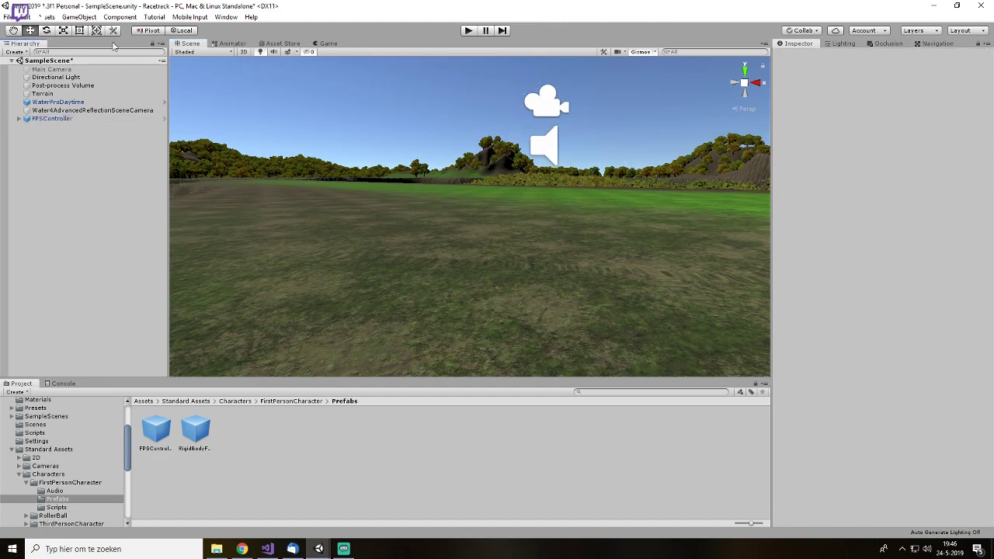
{"action": "left_click", "coordinate": [326, 43]}
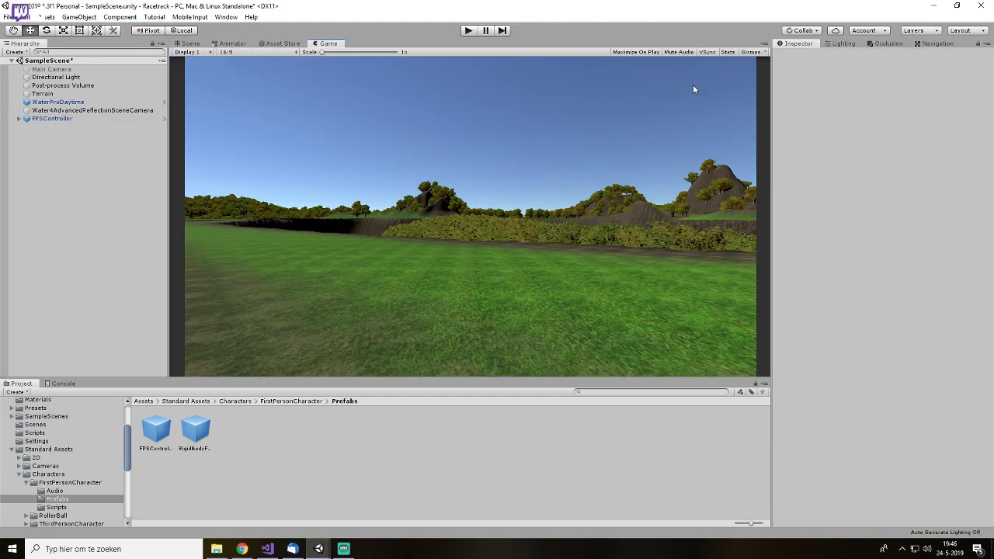
{"action": "left_click", "coordinate": [728, 52]}
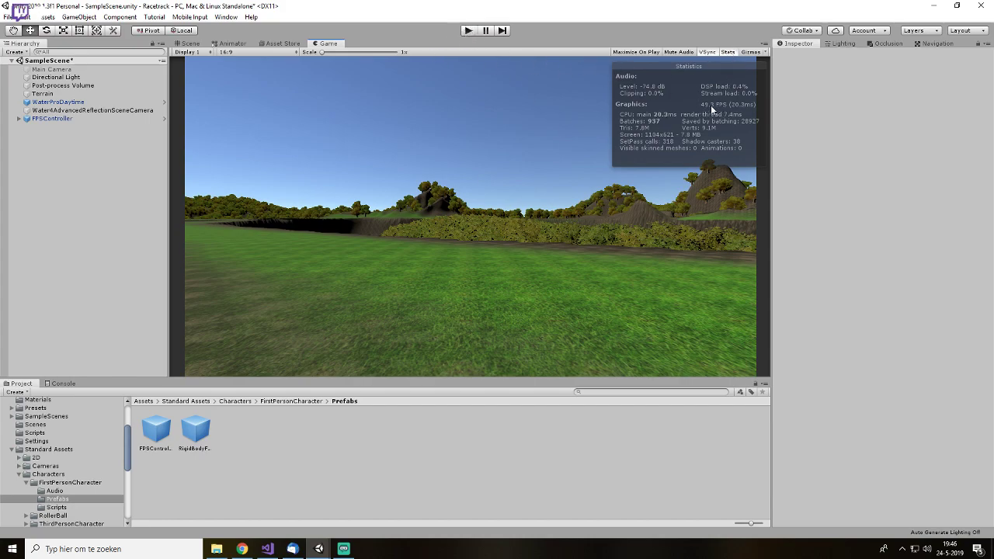
- Play-test the scene with the statistics overlay on, walking over the grass and along the lake bank to examine the frame rate
{"action": "left_click", "coordinate": [471, 33]}
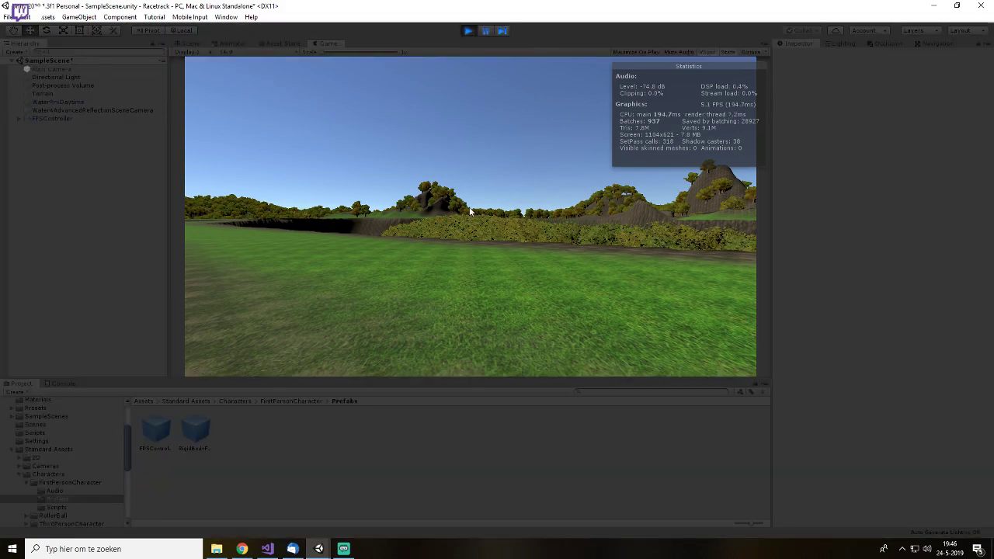
{"action": "key", "text": "w"}
{"action": "key", "text": "w"}
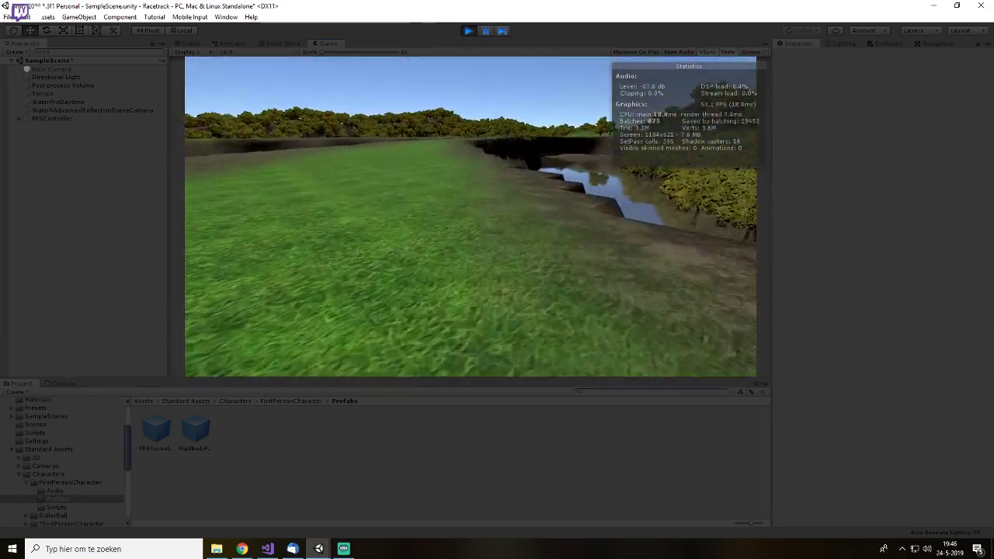
{"action": "key", "text": "a"}
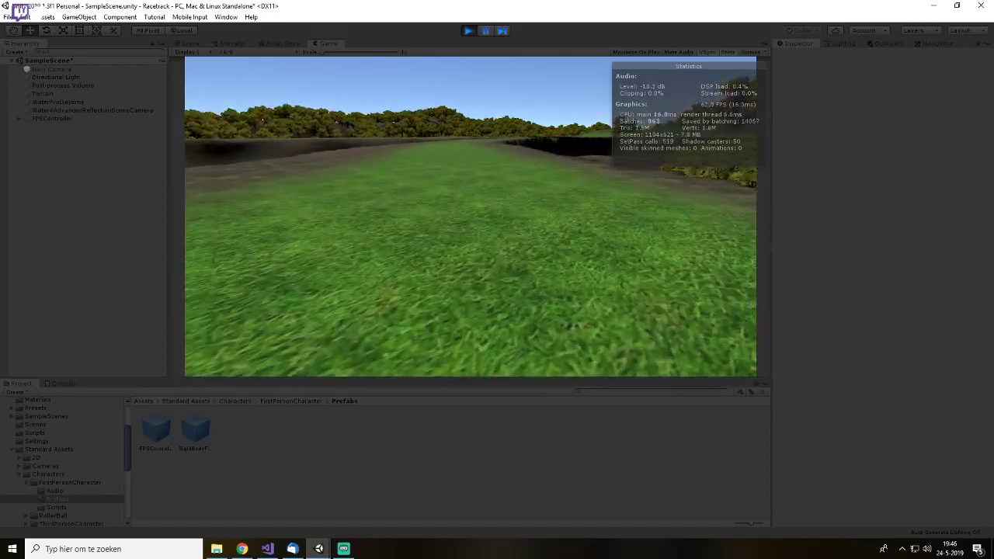
{"action": "key", "text": "w"}
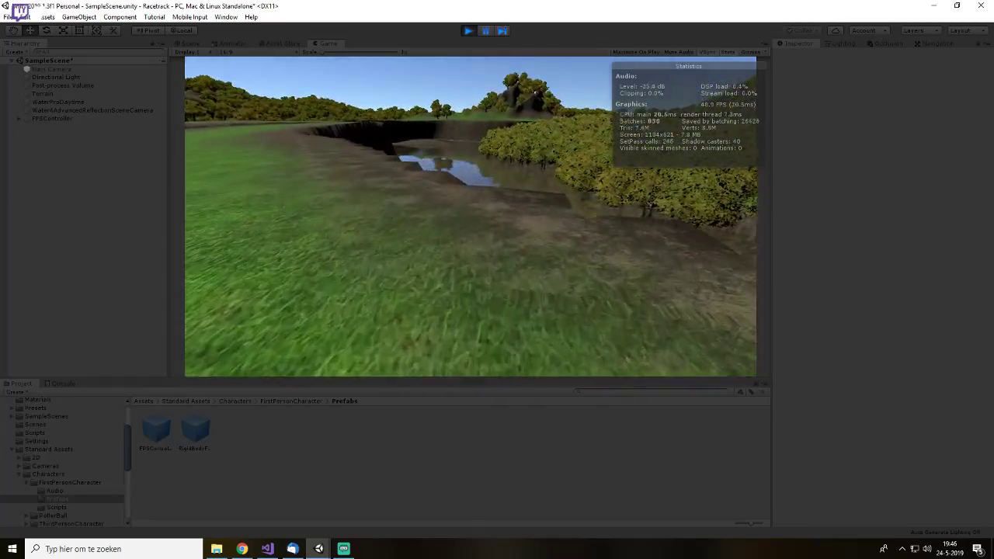
{"action": "key", "text": "w"}
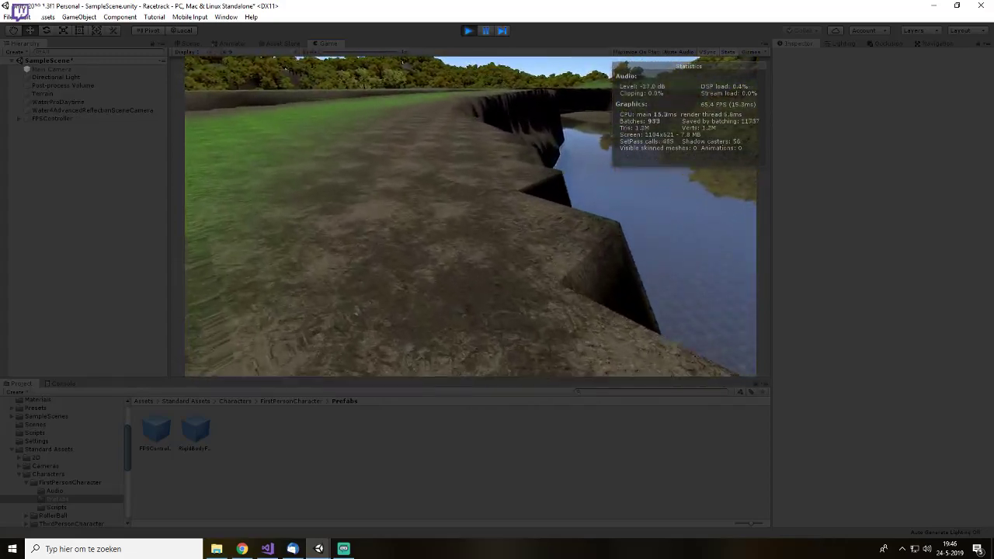
- Enter the lake and walk through the dense broadleaf forest to examine rendering performance among the trees, and end the play test
{"action": "key", "text": "w"}
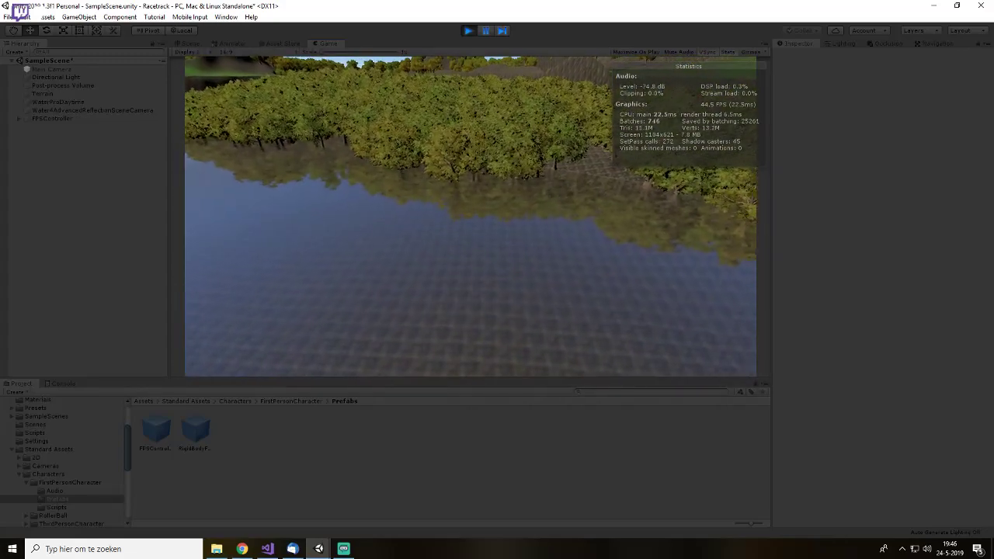
{"action": "key", "text": "w"}
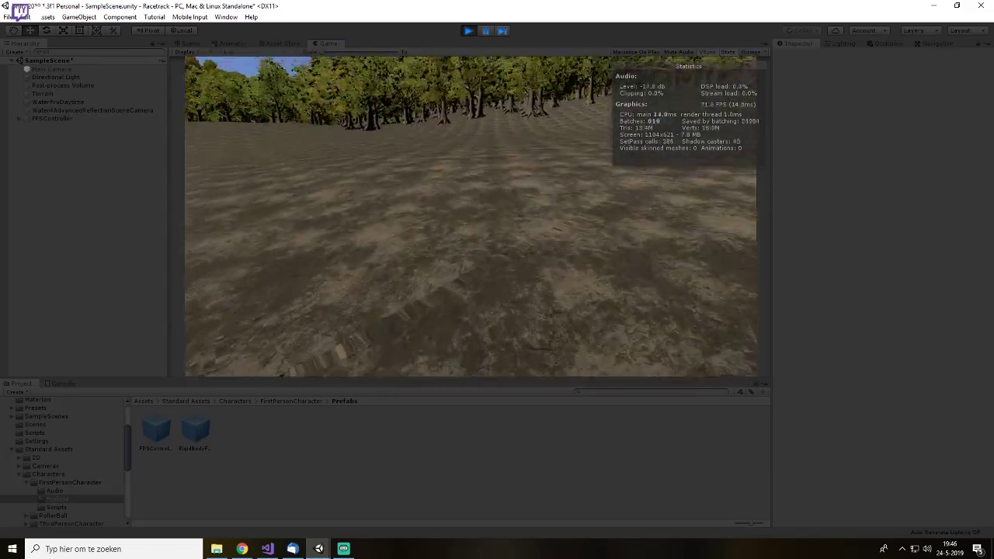
{"action": "key", "text": "w"}
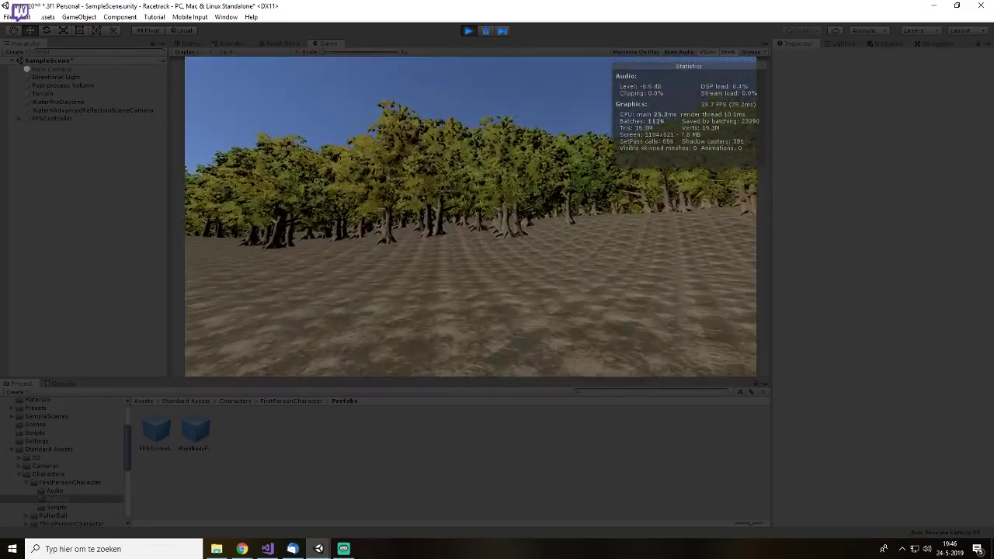
{"action": "key", "text": "w"}
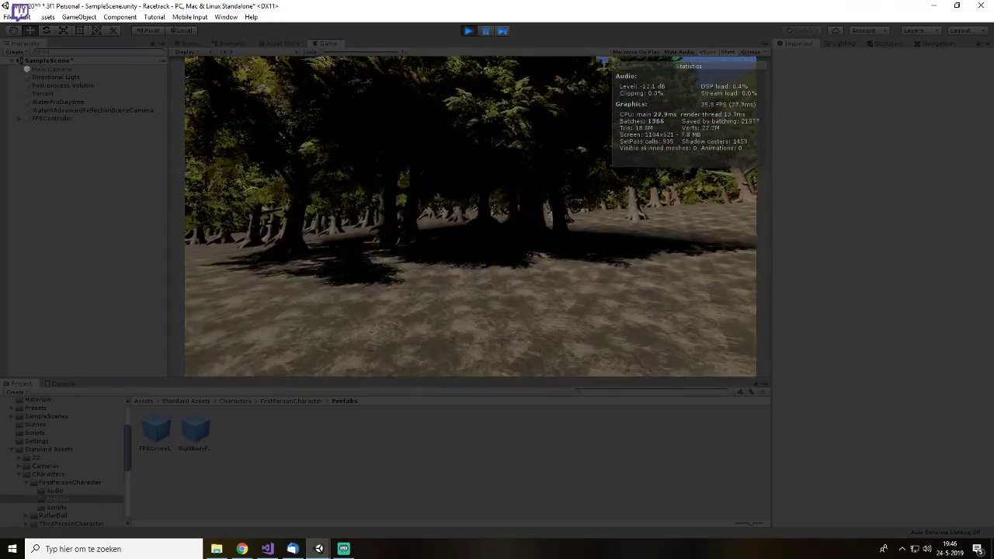
{"action": "key", "text": "w"}
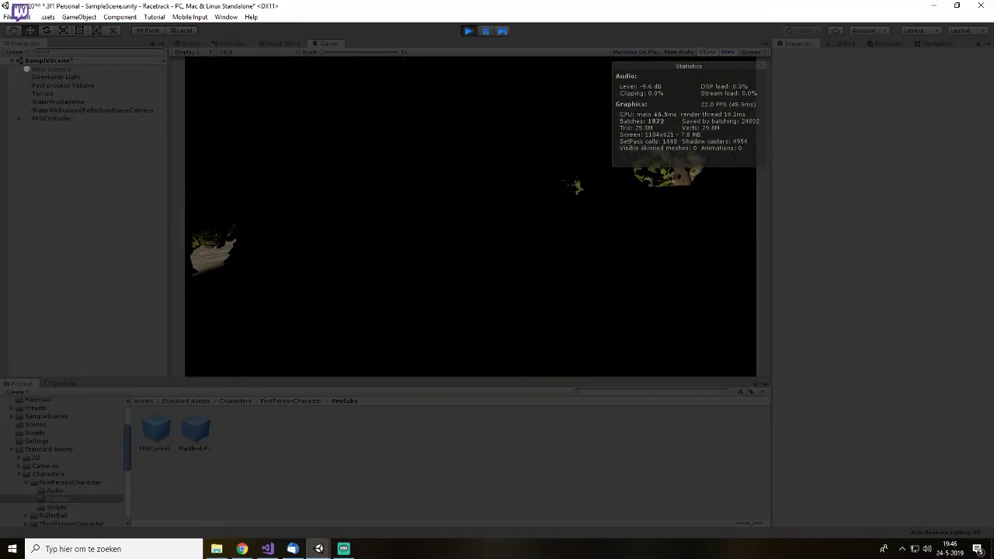
{"action": "key", "text": "w"}
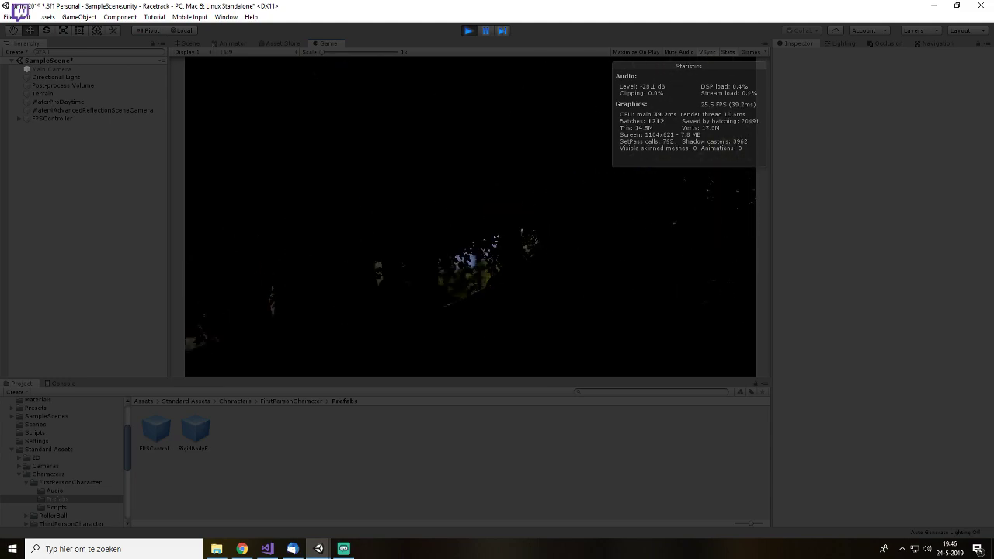
{"action": "key", "text": "w"}
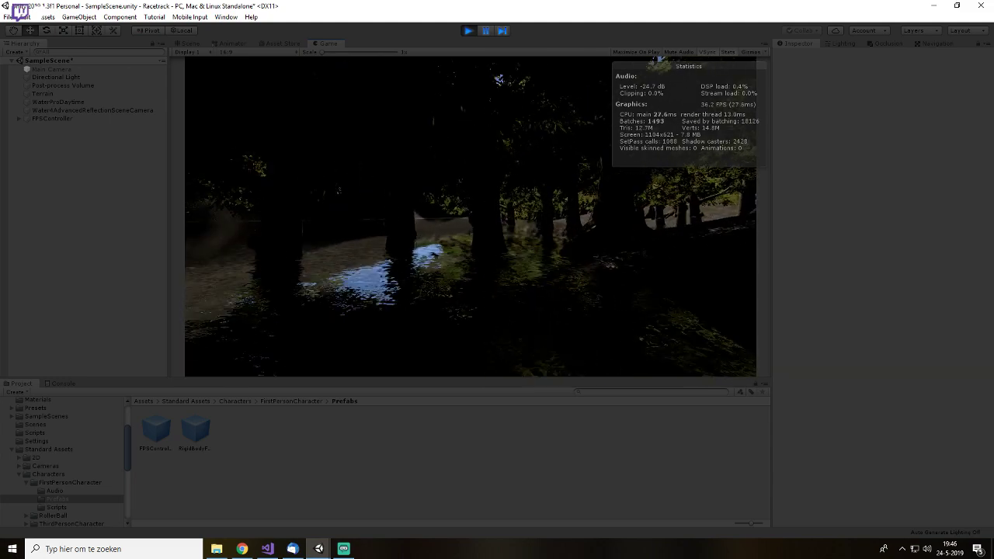
{"action": "key", "text": "w"}
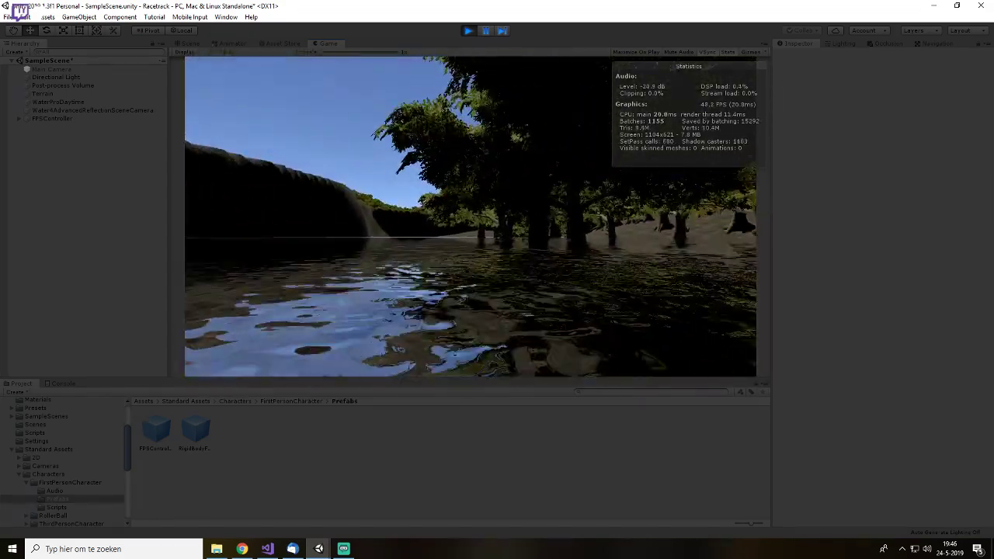
{"action": "key", "text": "w"}
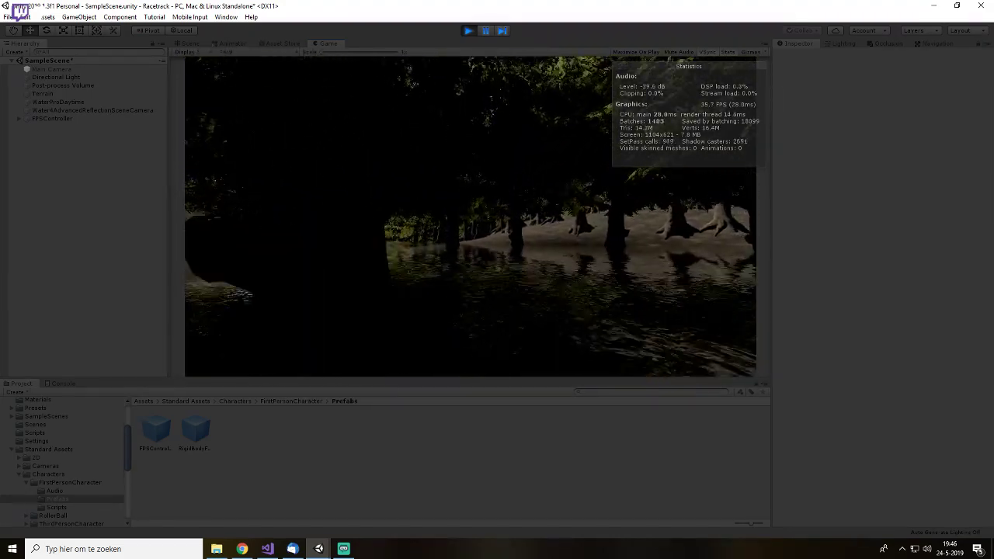
{"action": "key", "text": "w"}
{"action": "key", "text": "ctrl+p"}
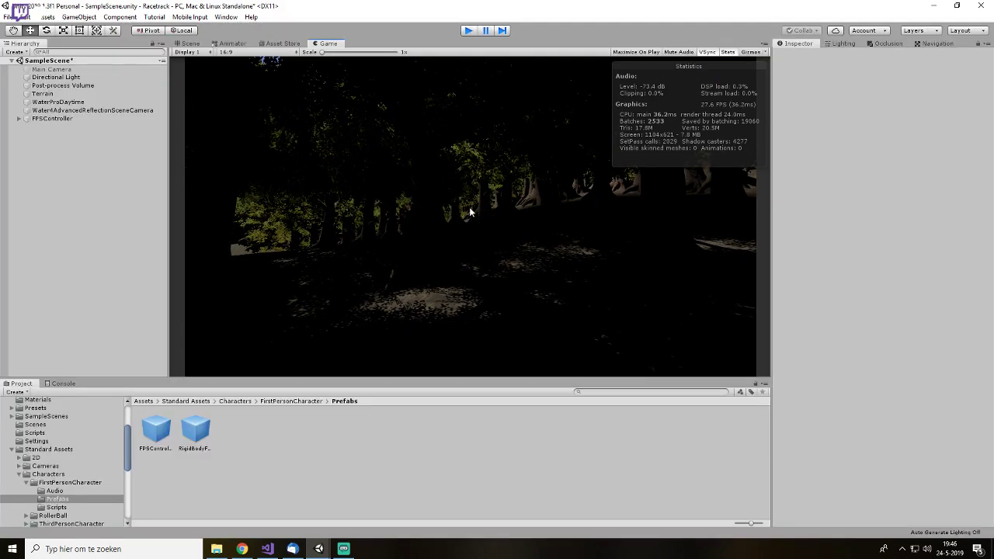
- Select the terrain, return to the Scene view and activate Paint Trees for the forest along the outer edge
{"action": "left_click", "coordinate": [61, 94]}
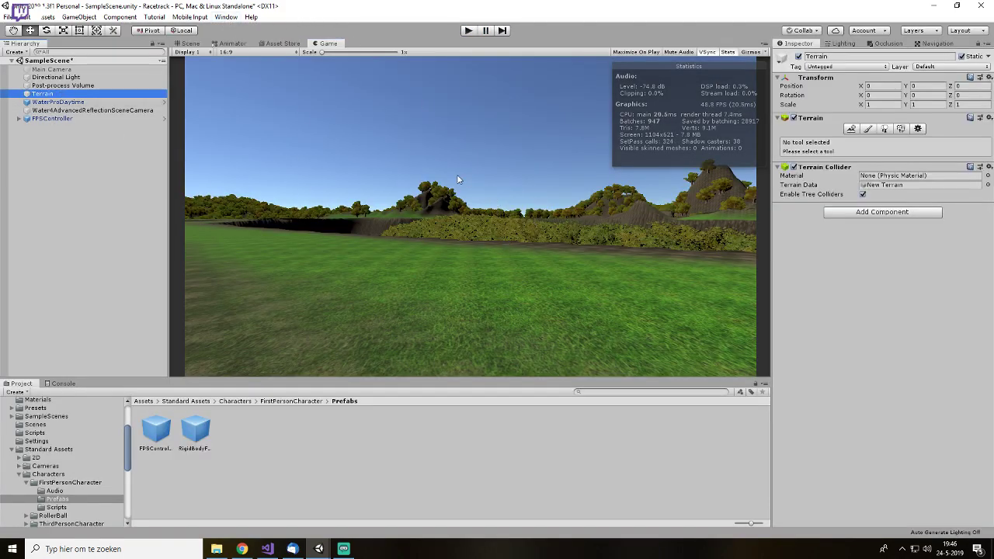
{"action": "left_click", "coordinate": [193, 44]}
{"action": "scroll", "coordinate": [503, 183], "scroll_direction": "down", "scroll_amount": 10}
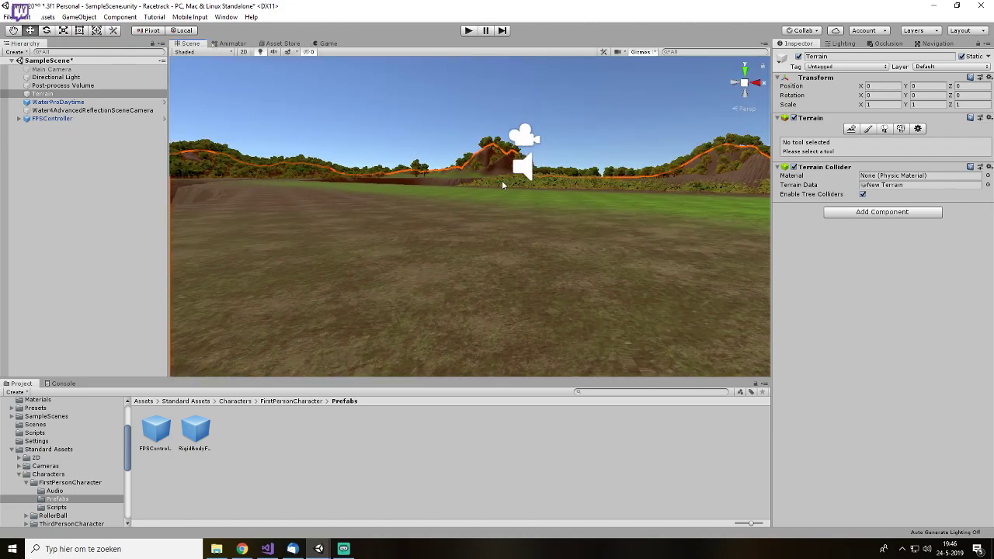
{"action": "scroll", "coordinate": [513, 207], "scroll_direction": "down", "scroll_amount": 4}
{"action": "left_click_drag", "start_coordinate": [519, 184], "coordinate": [427, 250], "text": "alt"}
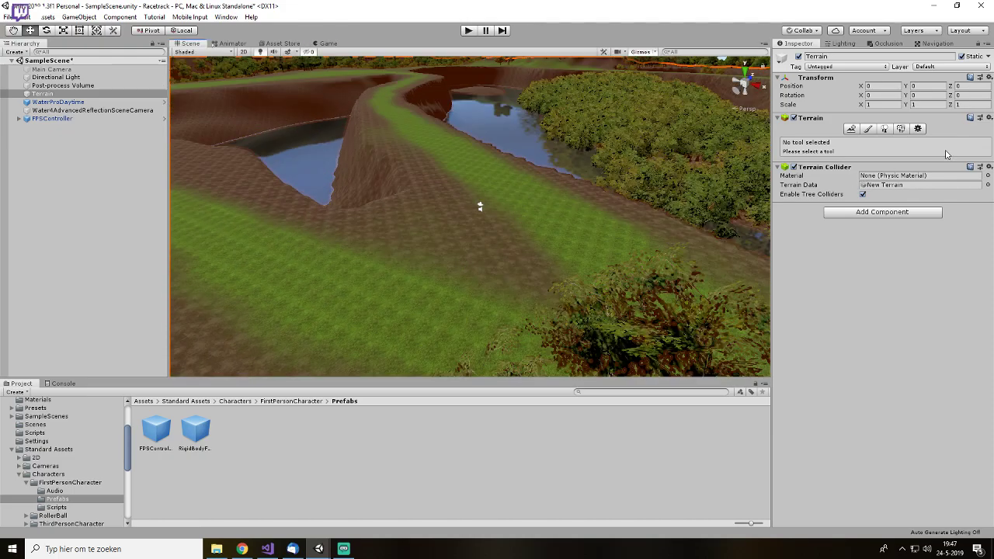
{"action": "left_click", "coordinate": [884, 129]}
{"action": "left_click_drag", "start_coordinate": [404, 202], "coordinate": [533, 222], "text": "alt"}
{"action": "left_click", "coordinate": [455, 251]}
{"action": "mouse_move", "coordinate": [455, 251]}
{"action": "left_mouse_down", "text": "alt"}
{"action": "mouse_move", "coordinate": [541, 249]}
{"action": "mouse_move", "coordinate": [326, 271]}
{"action": "mouse_move", "coordinate": [486, 251]}
{"action": "mouse_move", "coordinate": [304, 149]}
{"action": "mouse_move", "coordinate": [502, 256]}
{"action": "mouse_move", "coordinate": [307, 113]}
{"action": "left_mouse_up", "text": "alt"}
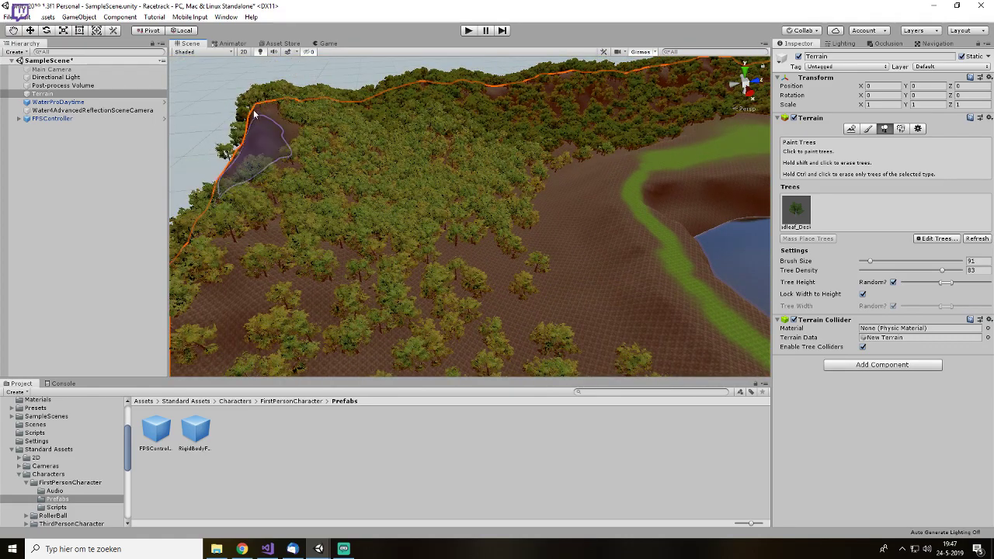
- Erase the broadleaf trees along the outer rim beside the dense forest, undoing the last stroke
{"action": "mouse_move", "coordinate": [427, 204]}
{"action": "left_mouse_down", "text": "alt"}
{"action": "mouse_move", "coordinate": [526, 237]}
{"action": "mouse_move", "coordinate": [661, 246]}
{"action": "left_mouse_up", "text": "alt"}
{"action": "scroll", "coordinate": [458, 211], "scroll_direction": "down", "scroll_amount": 2}
{"action": "left_click_drag", "start_coordinate": [458, 211], "coordinate": [353, 220]}
{"action": "middle_click_drag", "start_coordinate": [353, 220], "coordinate": [657, 229]}
{"action": "mouse_move", "coordinate": [318, 224]}
{"action": "left_mouse_down"}
{"action": "mouse_move", "coordinate": [521, 217]}
{"action": "mouse_move", "coordinate": [302, 356]}
{"action": "left_mouse_up"}
{"action": "key", "text": "ctrl+z"}
{"action": "scroll", "coordinate": [303, 353], "scroll_direction": "down", "scroll_amount": 1}
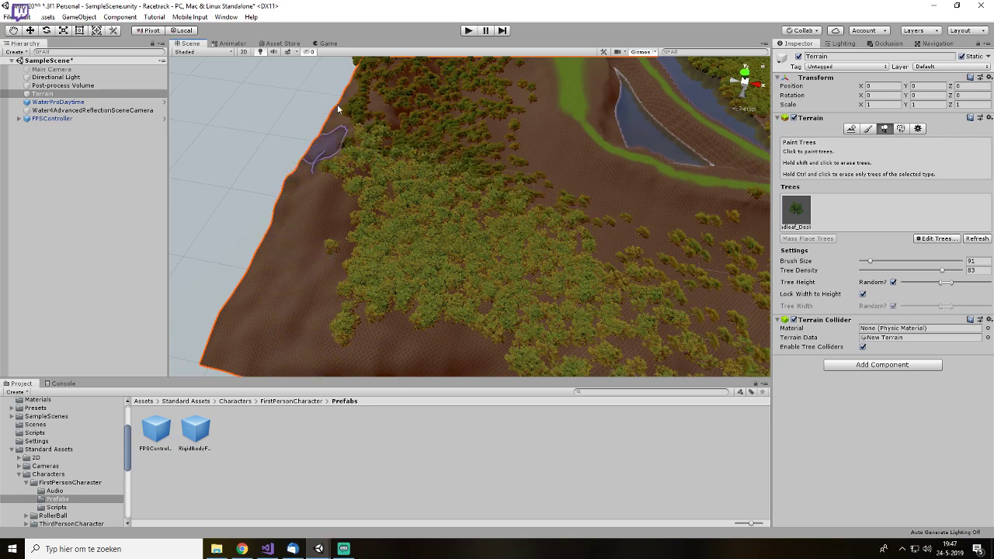
- Erase the trees on the ridge along the adjoining terrain side and around its corner
{"action": "left_click_drag", "start_coordinate": [366, 79], "coordinate": [399, 128], "text": "alt"}
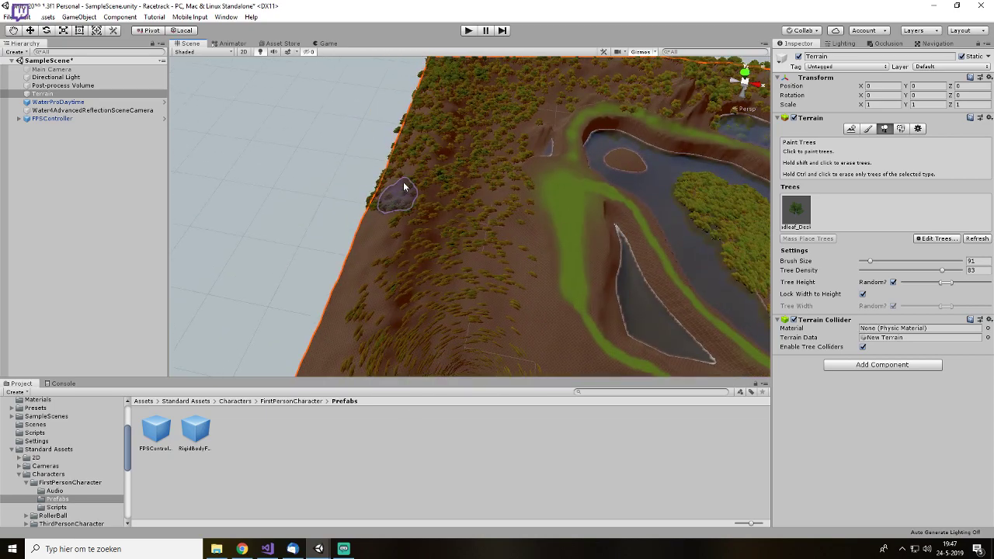
{"action": "middle_click_drag", "start_coordinate": [518, 306], "coordinate": [501, 105]}
{"action": "left_click_drag", "start_coordinate": [541, 268], "coordinate": [307, 240], "text": "alt"}
{"action": "middle_click_drag", "start_coordinate": [619, 280], "coordinate": [242, 159]}
{"action": "scroll", "coordinate": [572, 162], "scroll_direction": "up", "scroll_amount": 2}
{"action": "mouse_move", "coordinate": [573, 158]}
{"action": "left_mouse_down", "text": "shift"}
{"action": "mouse_move", "coordinate": [501, 126]}
{"action": "mouse_move", "coordinate": [704, 132]}
{"action": "mouse_move", "coordinate": [308, 105]}
{"action": "left_mouse_up", "text": "shift"}
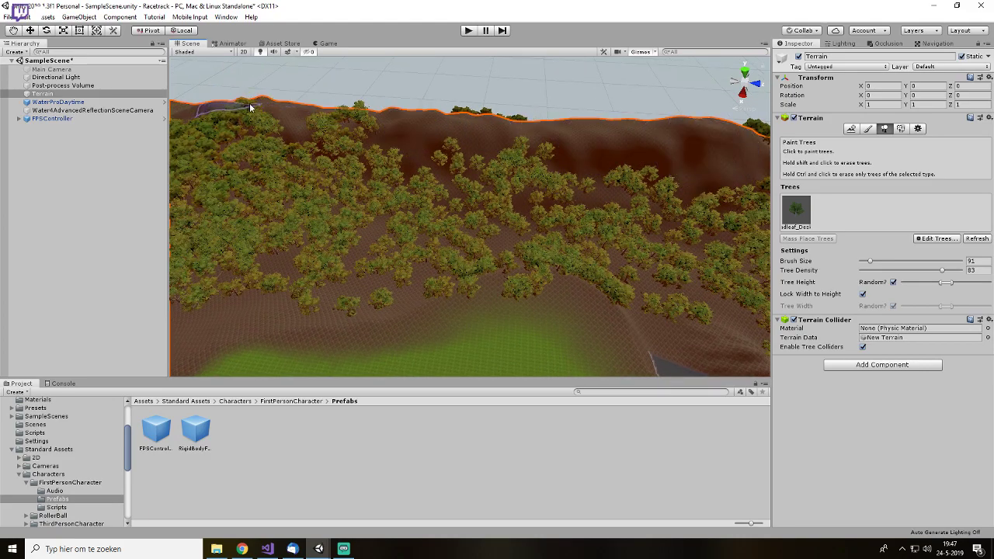
{"action": "middle_click_drag", "start_coordinate": [601, 159], "coordinate": [138, 147]}
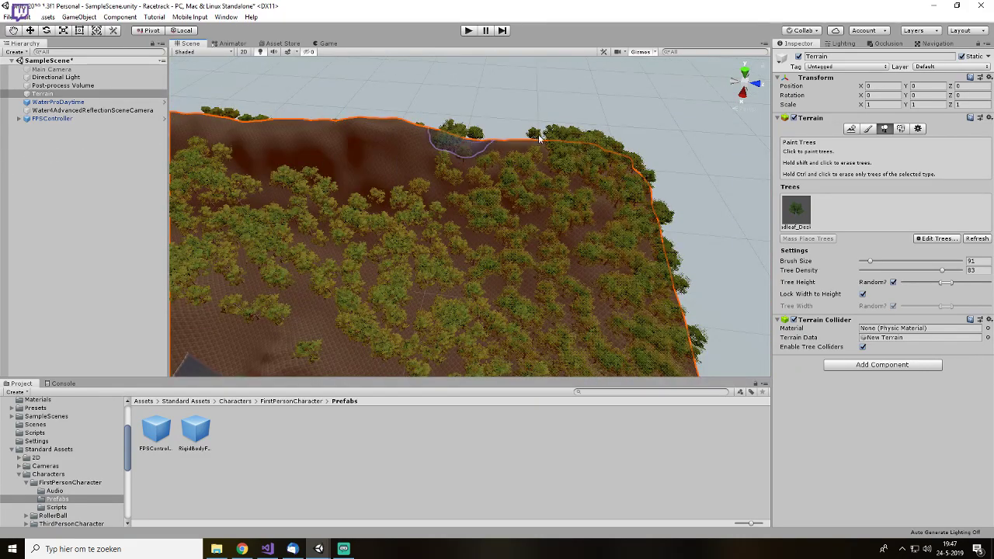
{"action": "mouse_move", "coordinate": [445, 153]}
{"action": "left_mouse_down", "text": "shift"}
{"action": "mouse_move", "coordinate": [610, 173]}
{"action": "mouse_move", "coordinate": [598, 145]}
{"action": "left_mouse_up", "text": "shift"}
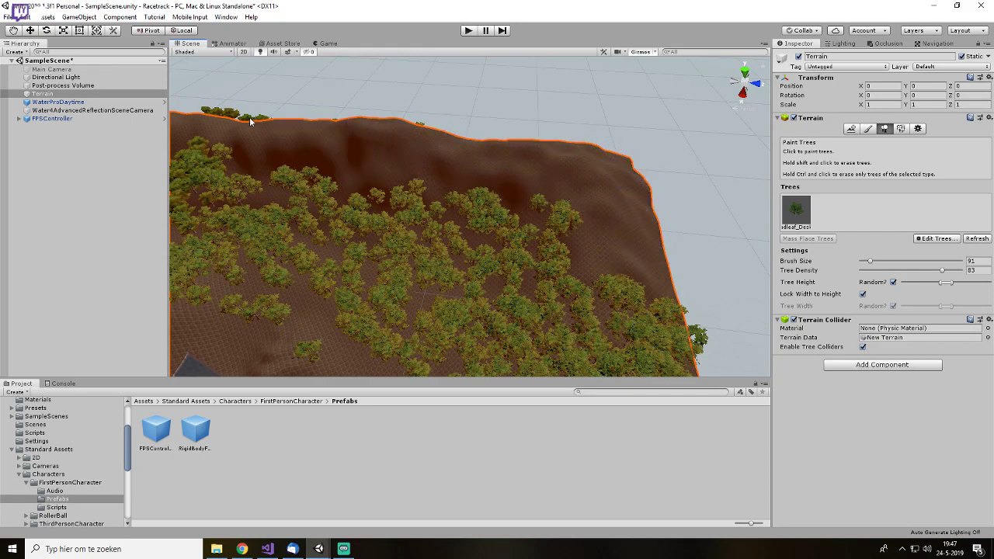
- Clear the remaining border trees past the next corner and along the outer edge beside the curved lake
{"action": "right_click_drag", "start_coordinate": [339, 152], "coordinate": [329, 182]}
{"action": "middle_click_drag", "start_coordinate": [328, 182], "coordinate": [491, 337]}
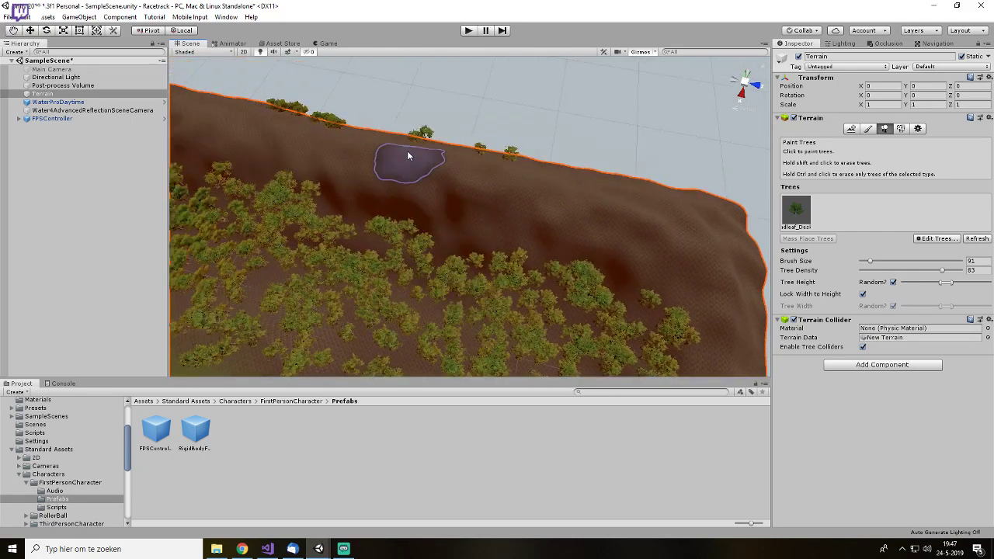
{"action": "mouse_move", "coordinate": [663, 282]}
{"action": "right_mouse_down"}
{"action": "mouse_move", "coordinate": [571, 279]}
{"action": "mouse_move", "coordinate": [367, 246]}
{"action": "right_mouse_up"}
{"action": "scroll", "coordinate": [568, 272], "scroll_direction": "down", "scroll_amount": 2}
{"action": "middle_click_drag", "start_coordinate": [367, 247], "coordinate": [570, 238]}
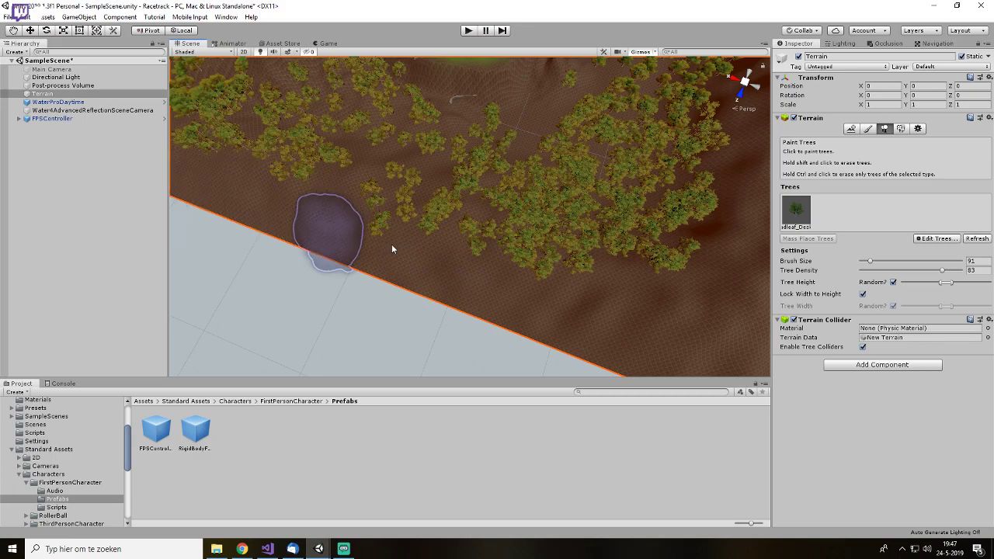
{"action": "mouse_move", "coordinate": [382, 235]}
{"action": "middle_mouse_down"}
{"action": "mouse_move", "coordinate": [526, 269]}
{"action": "mouse_move", "coordinate": [420, 231]}
{"action": "middle_mouse_up"}
{"action": "left_click_drag", "start_coordinate": [388, 208], "coordinate": [199, 125], "text": "shift"}
{"action": "middle_click_drag", "start_coordinate": [244, 133], "coordinate": [498, 387]}
{"action": "left_click_drag", "start_coordinate": [390, 268], "coordinate": [429, 132], "text": "shift"}
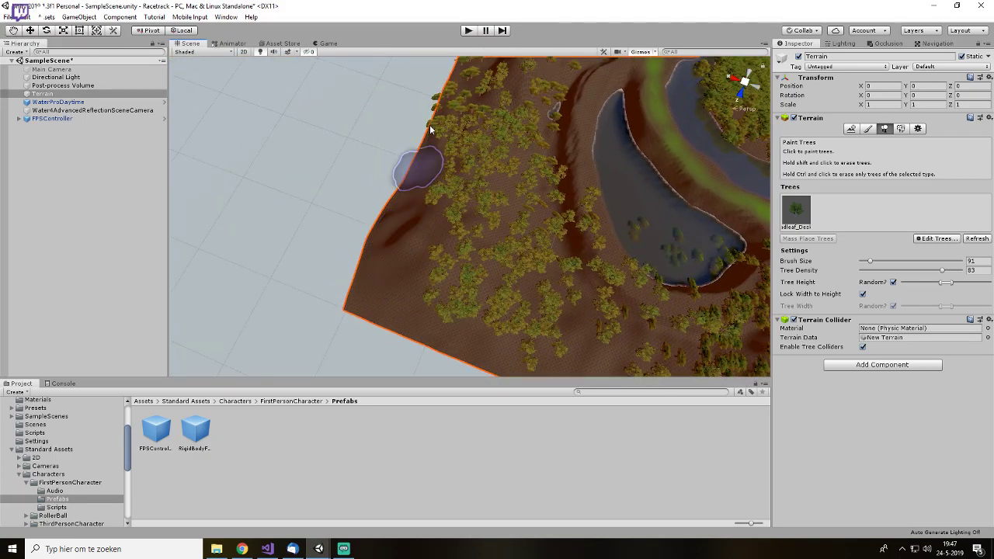
- Erase the trees along the remaining outer edge up to the far corner, and inspect the cleared border
{"action": "mouse_move", "coordinate": [444, 101]}
{"action": "middle_mouse_down"}
{"action": "mouse_move", "coordinate": [455, 300]}
{"action": "mouse_move", "coordinate": [461, 229]}
{"action": "middle_mouse_up"}
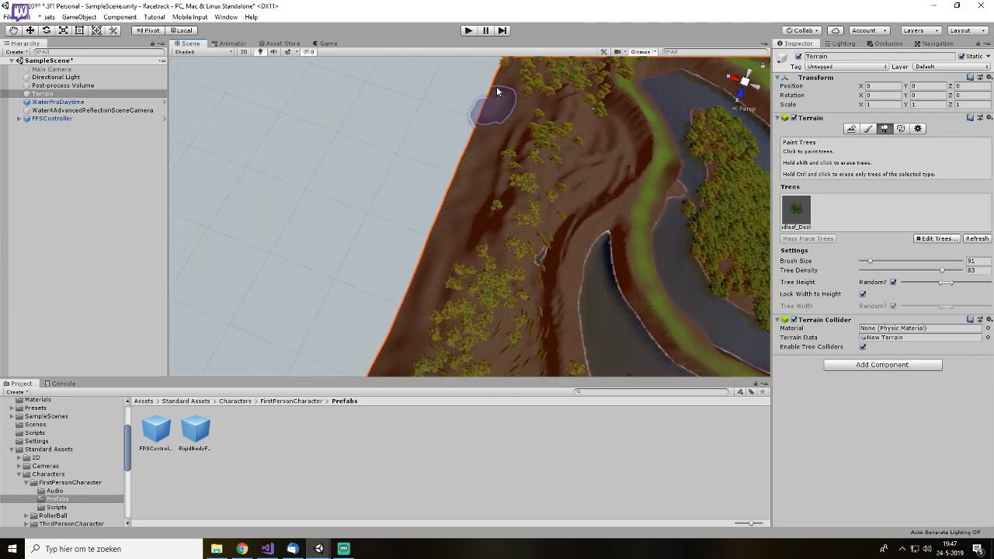
{"action": "middle_click_drag", "start_coordinate": [542, 97], "coordinate": [378, 231]}
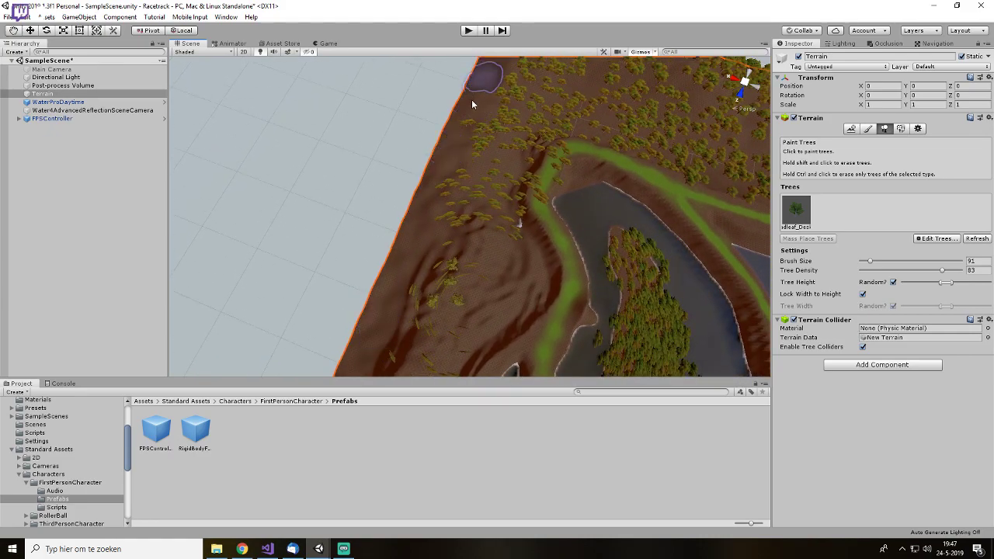
{"action": "middle_click_drag", "start_coordinate": [491, 97], "coordinate": [391, 272]}
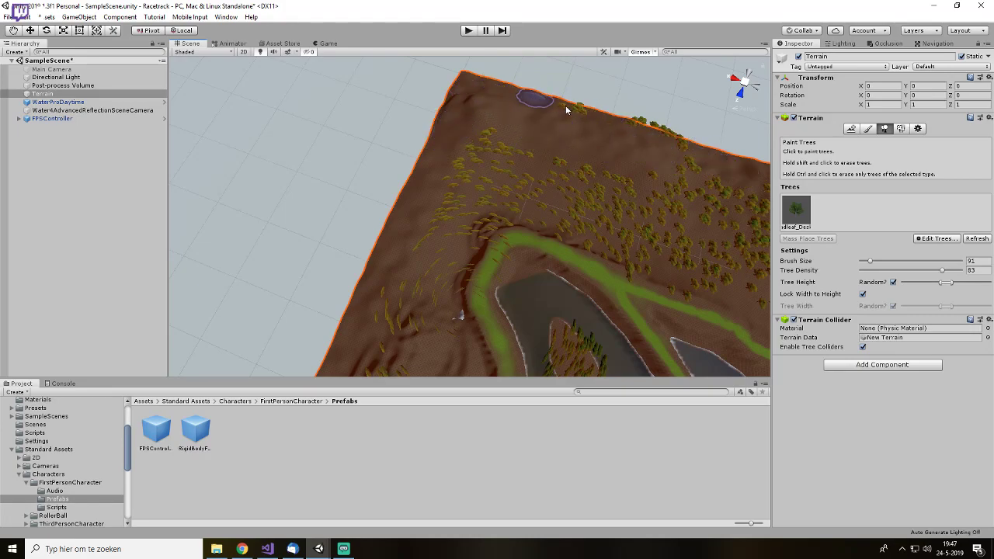
{"action": "scroll", "coordinate": [476, 263], "scroll_direction": "down", "scroll_amount": 5}
{"action": "left_click_drag", "start_coordinate": [472, 282], "coordinate": [387, 295], "text": "alt"}
{"action": "scroll", "coordinate": [388, 296], "scroll_direction": "up", "scroll_amount": 6}
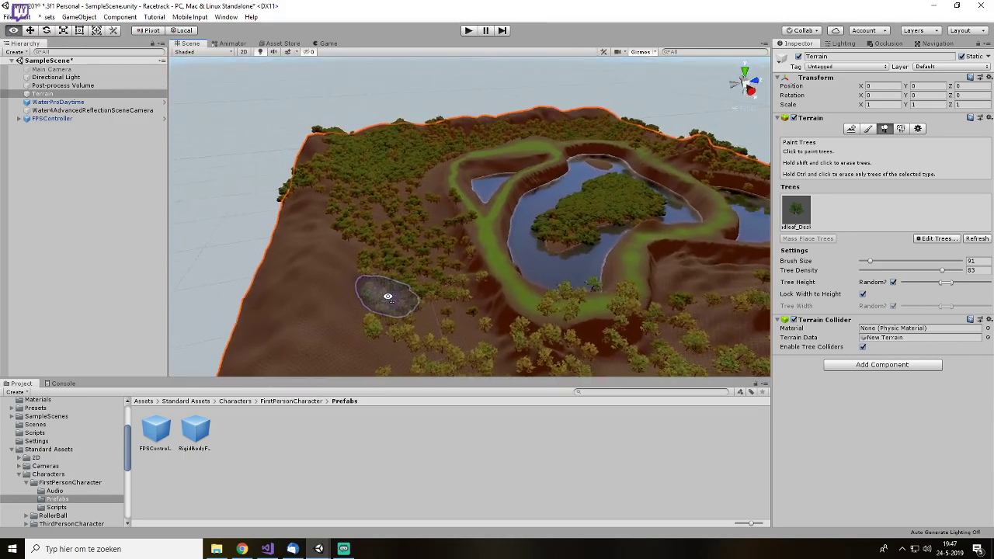
{"action": "scroll", "coordinate": [388, 296], "scroll_direction": "up", "scroll_amount": 4}
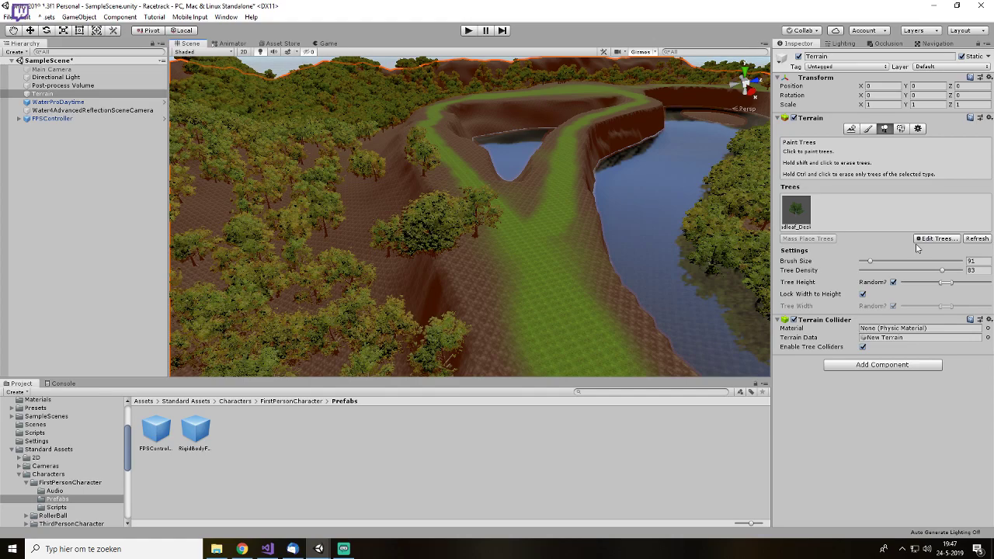
- Activate Paint Details and open the BillboardTextures folder under Standard Assets, Environment, TerrainAssets to find the grass textures
{"action": "left_click", "coordinate": [901, 130]}
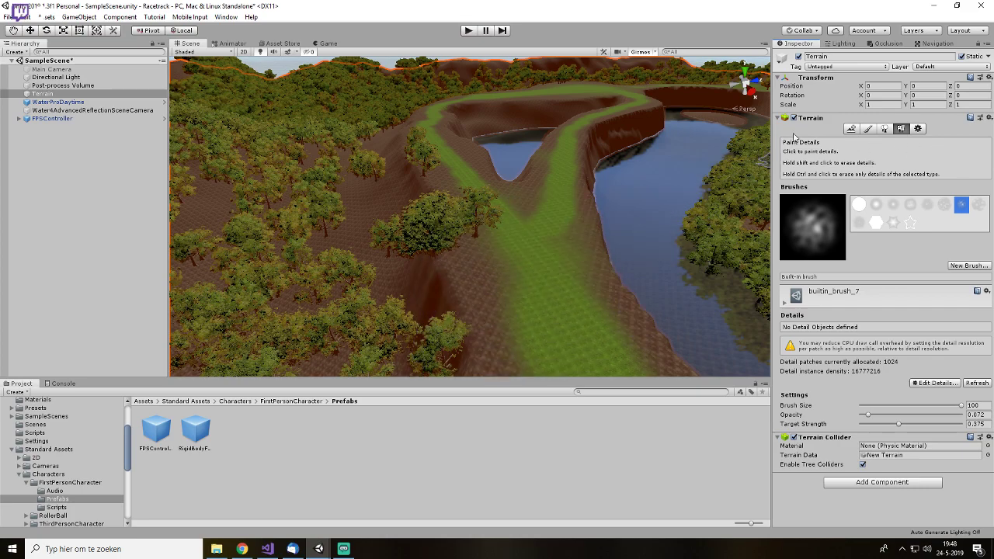
{"action": "left_click", "coordinate": [30, 484]}
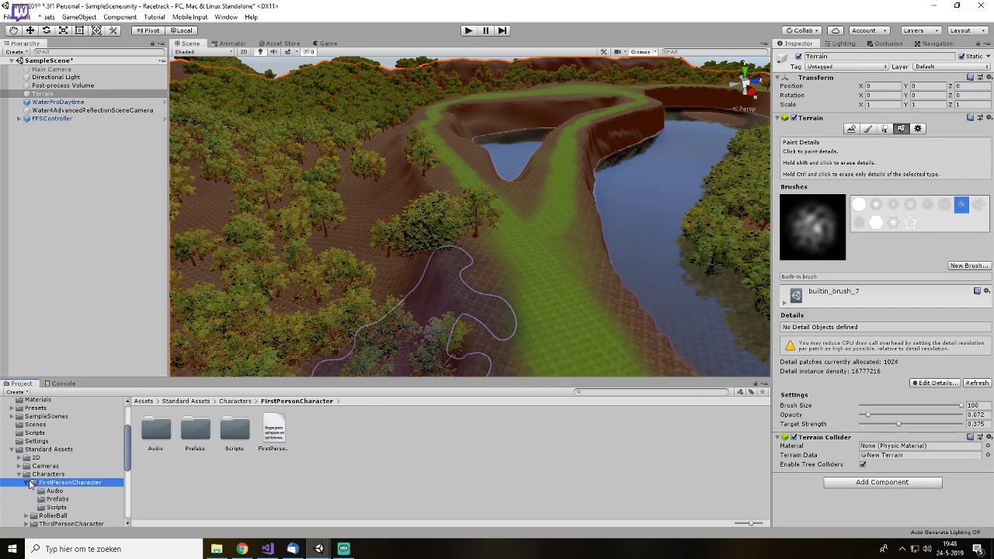
{"action": "left_click", "coordinate": [17, 474]}
{"action": "scroll", "coordinate": [82, 501], "scroll_direction": "down", "scroll_amount": 3}
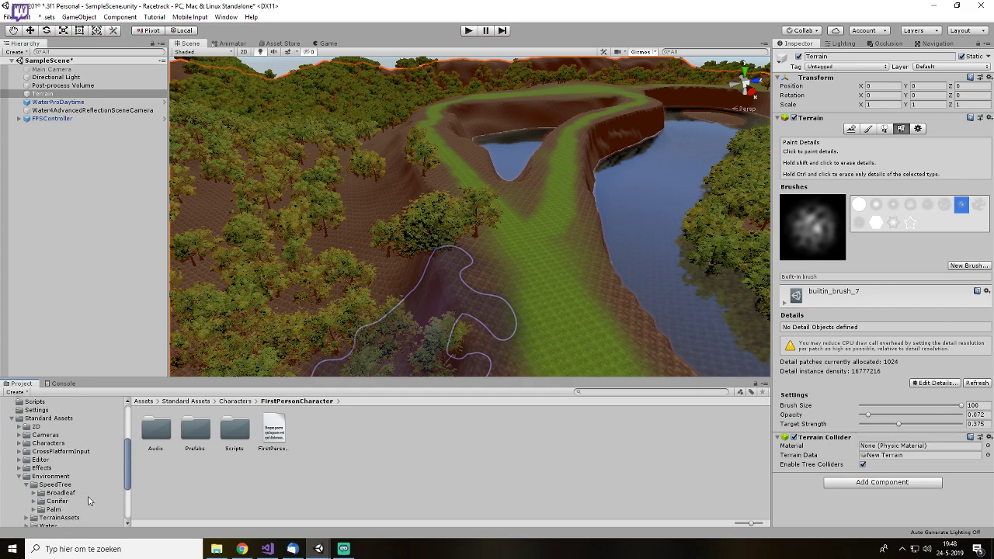
{"action": "left_click", "coordinate": [59, 486]}
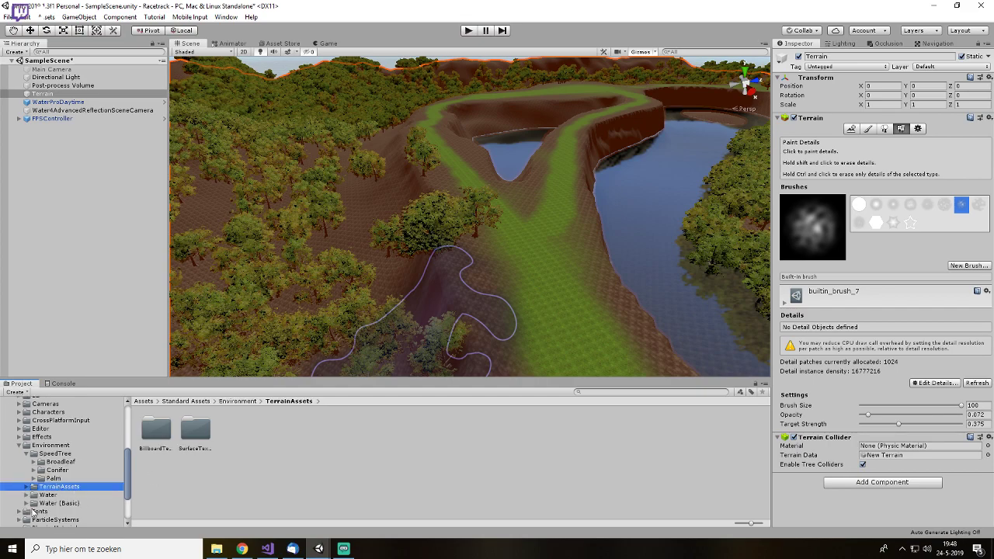
{"action": "double_click", "coordinate": [156, 429]}
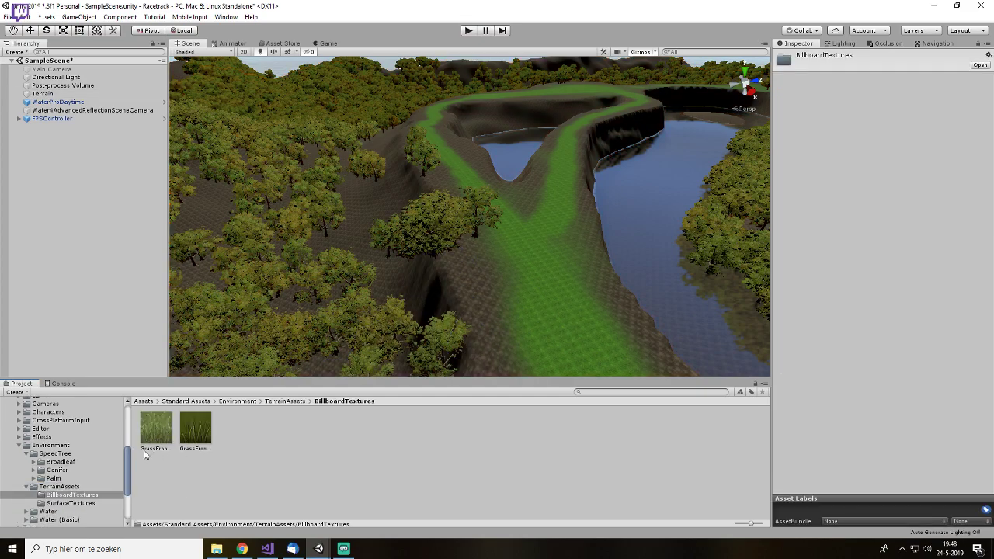
- Add GrassFrond01AlbedoAlpha as a billboard grass texture to the terrain's details, keeping the default sizes and colors
{"action": "left_click", "coordinate": [76, 95]}
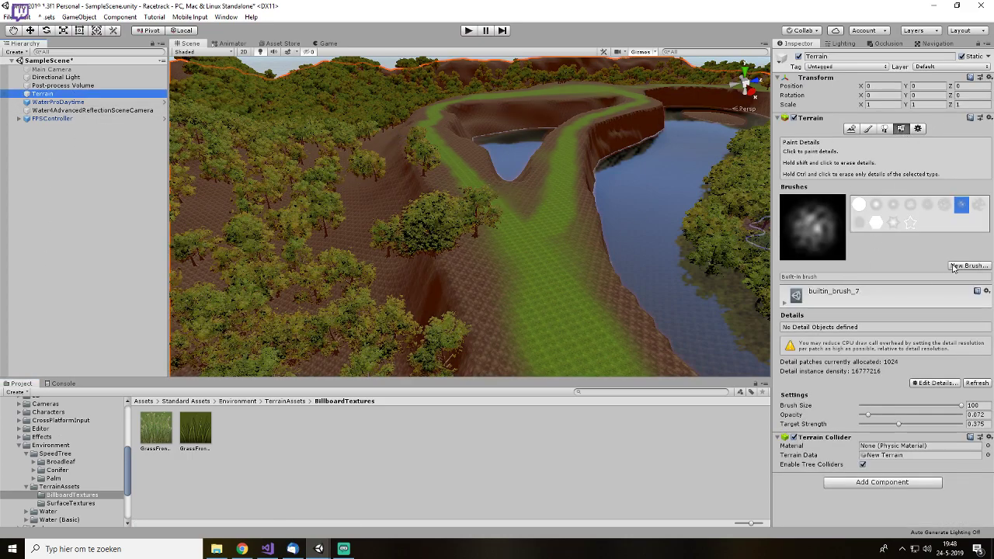
{"action": "left_click", "coordinate": [924, 384]}
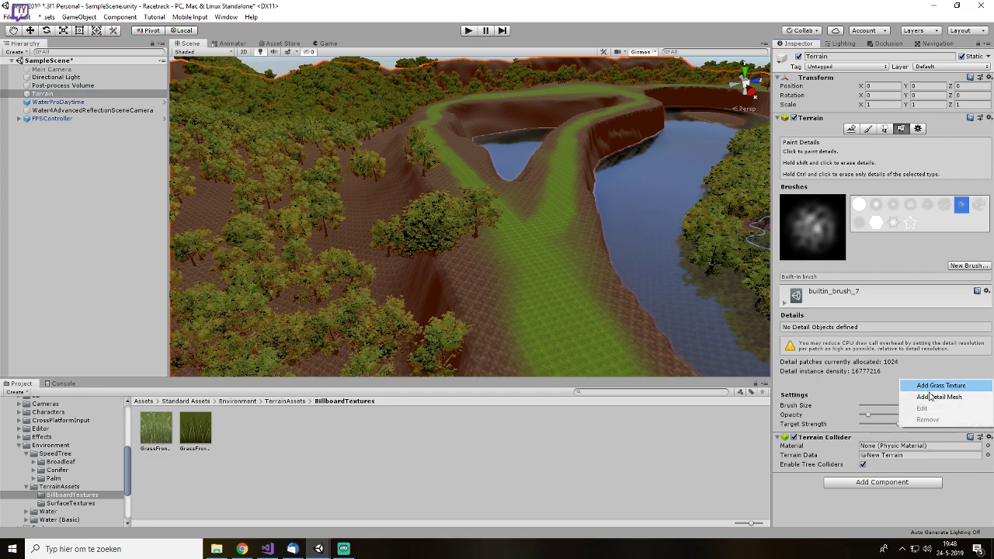
{"action": "left_click", "coordinate": [934, 386]}
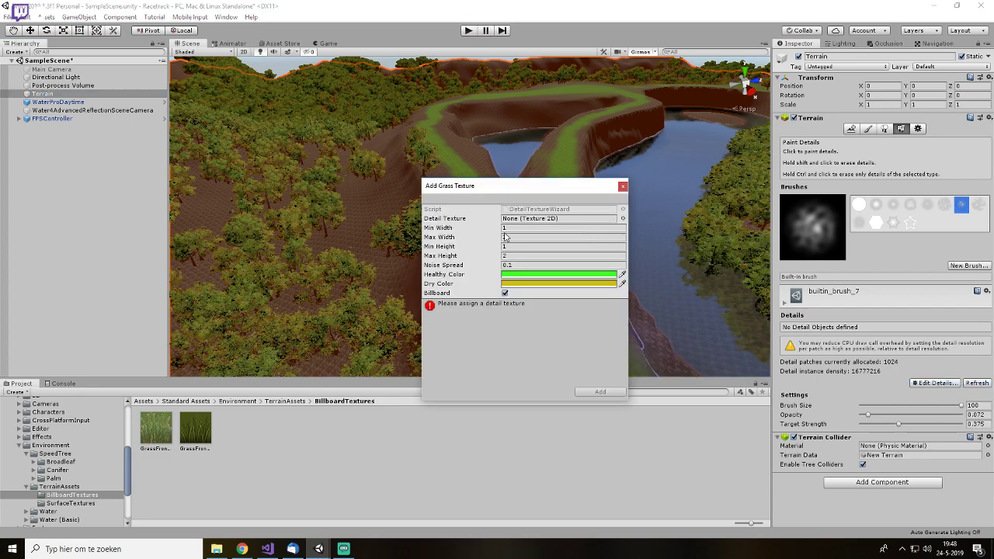
{"action": "left_click", "coordinate": [623, 219]}
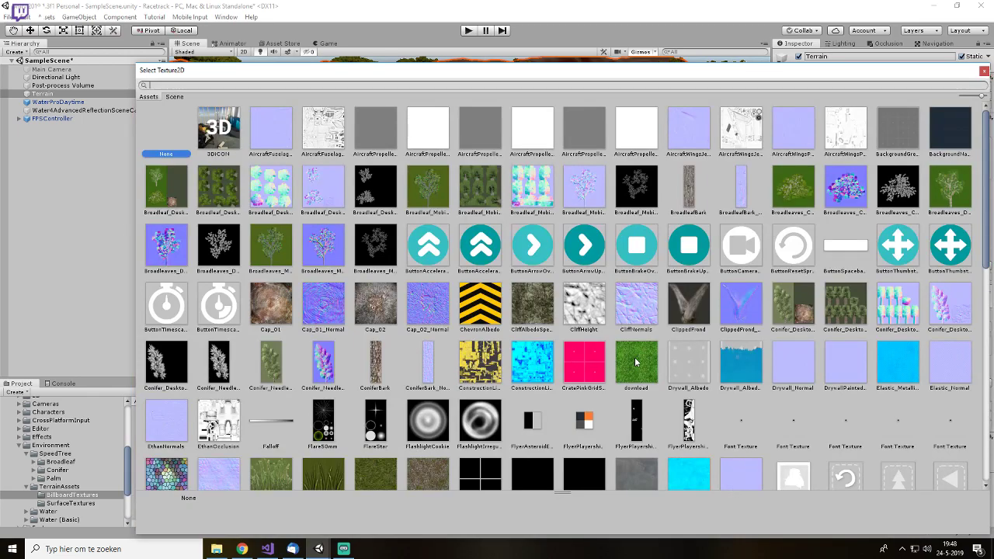
{"action": "scroll", "coordinate": [634, 357], "scroll_direction": "down", "scroll_amount": 2}
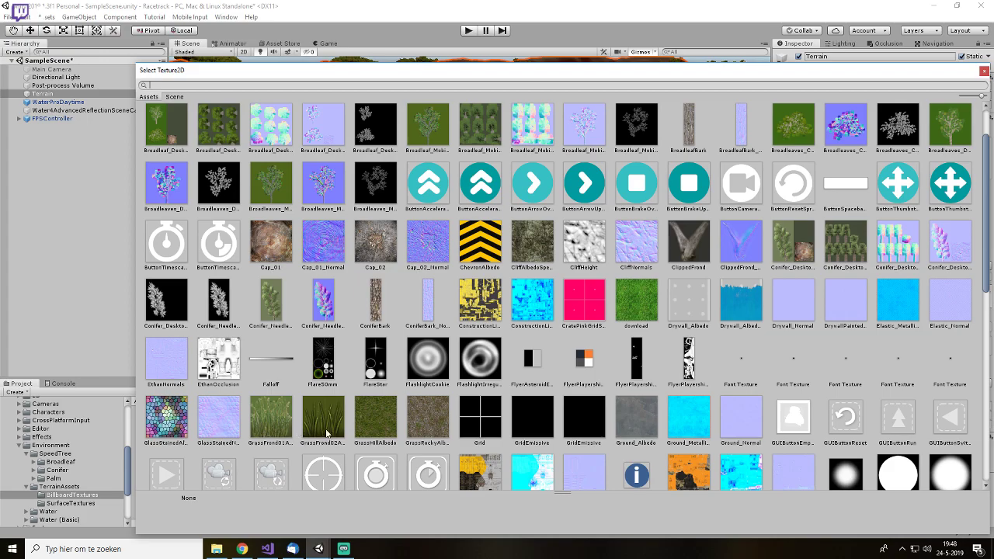
{"action": "double_click", "coordinate": [289, 429]}
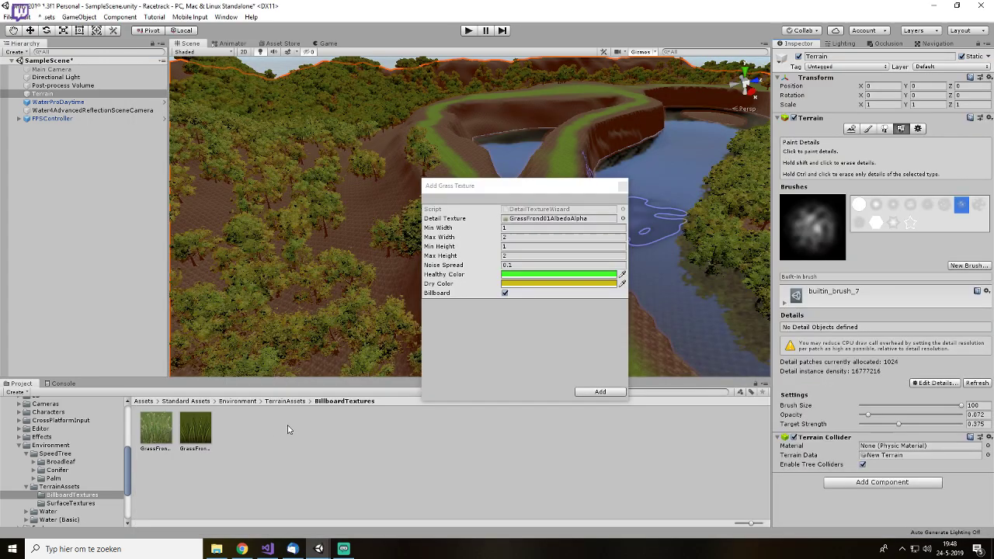
{"action": "left_click", "coordinate": [595, 393]}
- Paint sparse grass tufts over the green track area before the fork, next to the lake
{"action": "scroll", "coordinate": [572, 280], "scroll_direction": "up", "scroll_amount": 4}
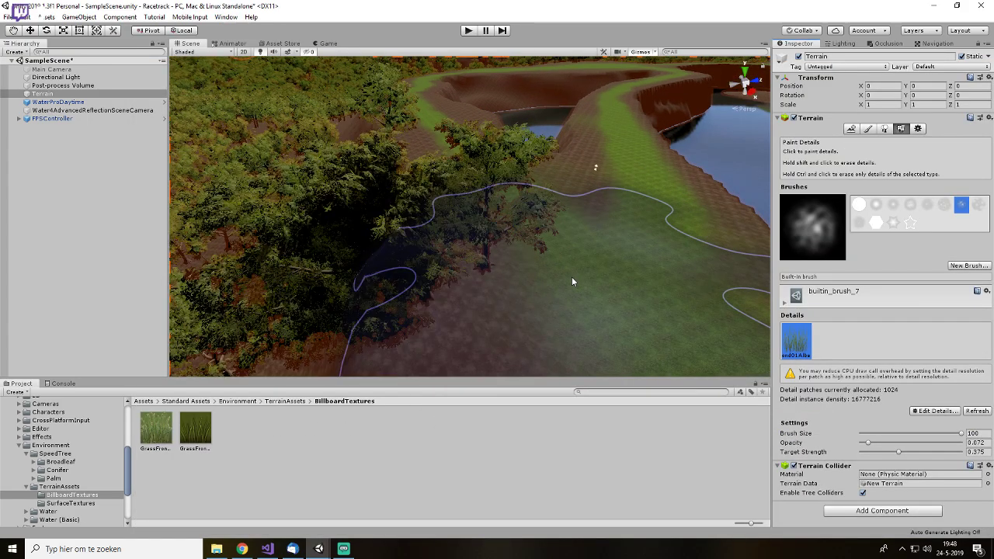
{"action": "scroll", "coordinate": [635, 277], "scroll_direction": "down", "scroll_amount": 4}
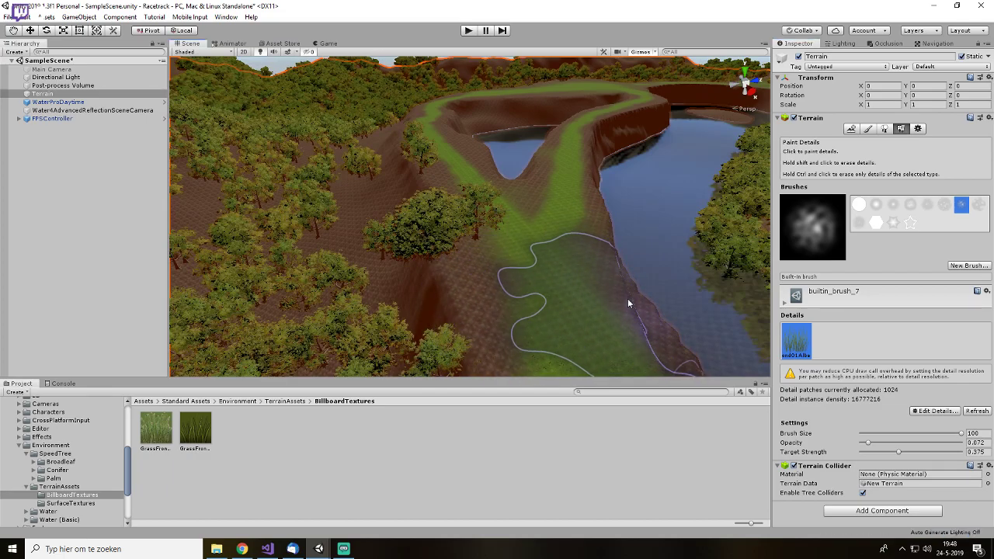
{"action": "scroll", "coordinate": [628, 299], "scroll_direction": "up", "scroll_amount": 5}
{"action": "scroll", "coordinate": [433, 184], "scroll_direction": "up", "scroll_amount": 3}
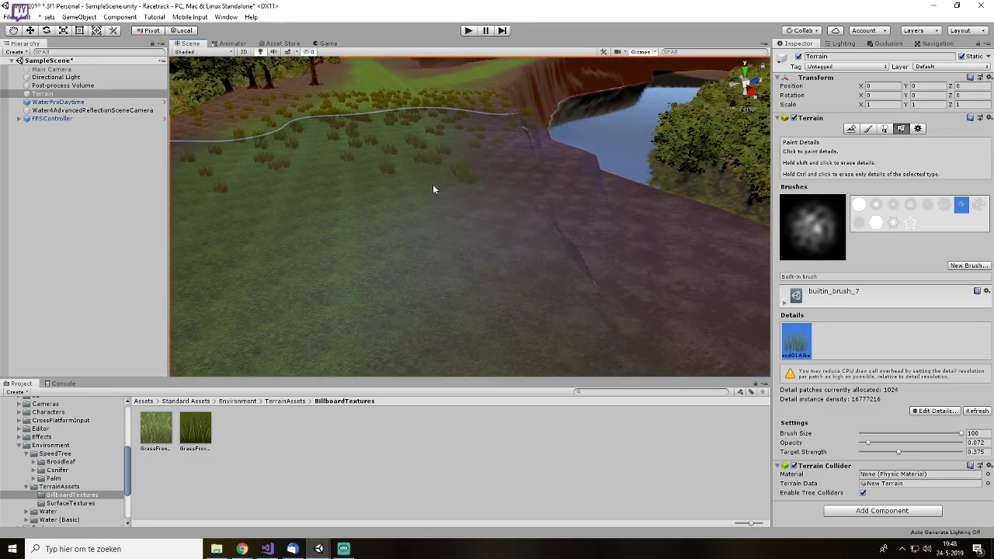
{"action": "scroll", "coordinate": [437, 172], "scroll_direction": "down", "scroll_amount": 5}
{"action": "scroll", "coordinate": [472, 174], "scroll_direction": "up", "scroll_amount": 2}
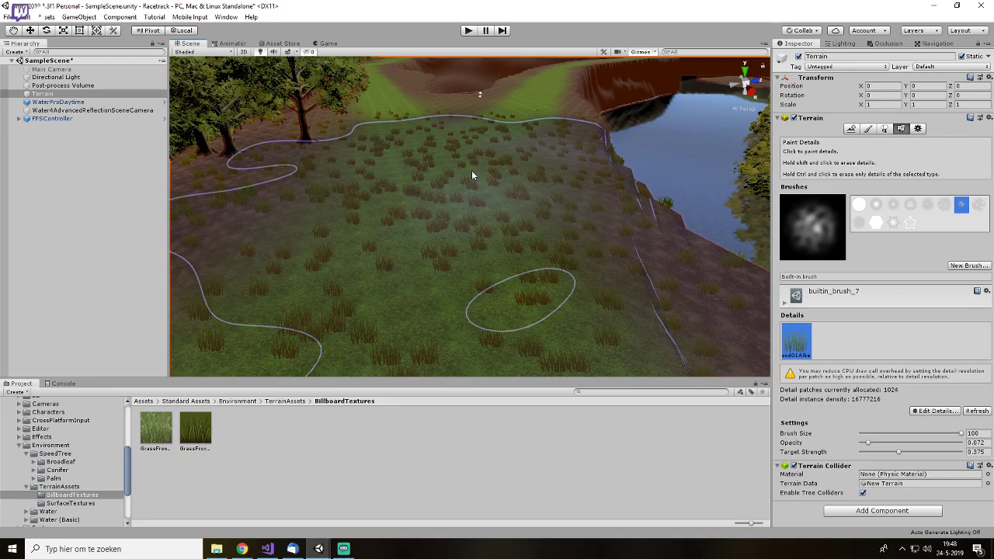
{"action": "scroll", "coordinate": [471, 170], "scroll_direction": "down", "scroll_amount": 6}
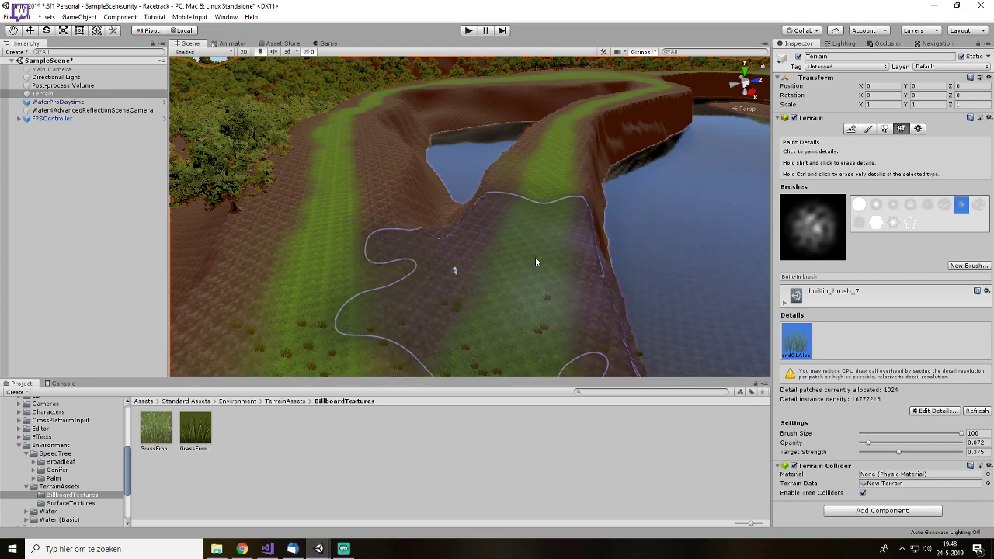
- Raise the detail brush opacity to 0.165 and paint denser grass across the fork and its two track branches
{"action": "middle_click_drag", "start_coordinate": [534, 259], "coordinate": [545, 215]}
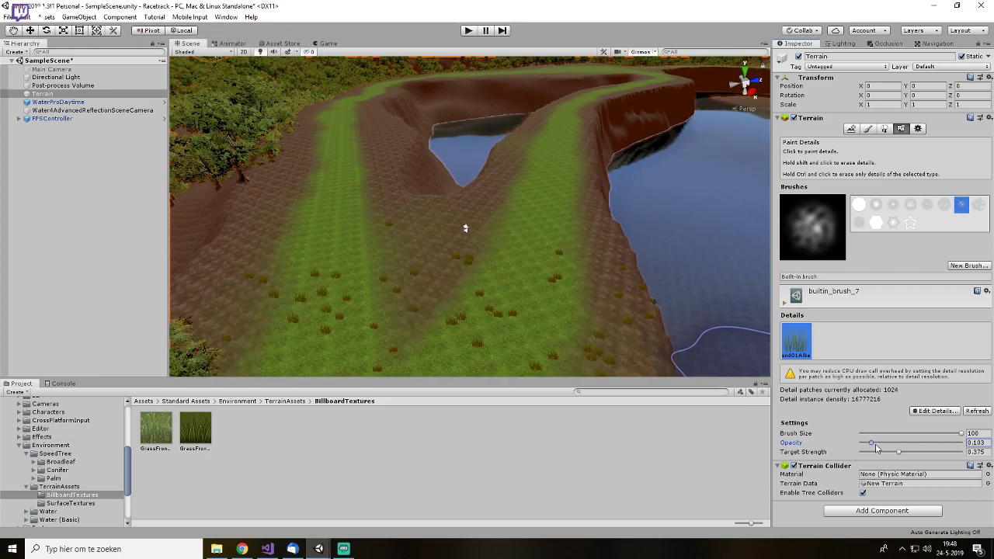
{"action": "left_click_drag", "start_coordinate": [876, 449], "coordinate": [878, 447]}
{"action": "mouse_move", "coordinate": [591, 325]}
{"action": "left_mouse_down"}
{"action": "mouse_move", "coordinate": [497, 330]}
{"action": "mouse_move", "coordinate": [327, 116]}
{"action": "mouse_move", "coordinate": [352, 156]}
{"action": "left_mouse_up"}
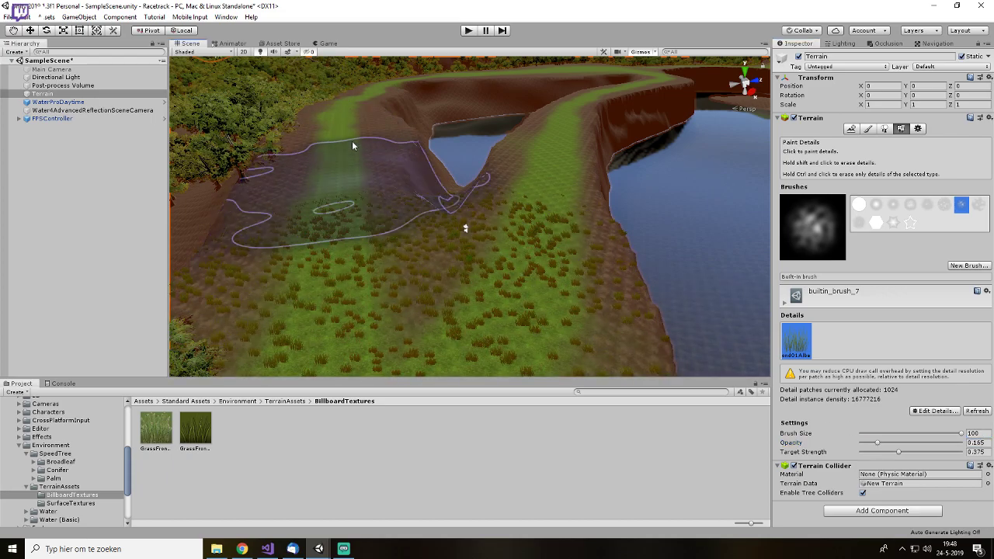
- Paint the same grass along the remaining green track sections around the lakes, down to the stretch below the island
{"action": "scroll", "coordinate": [507, 231], "scroll_direction": "down", "scroll_amount": 6}
{"action": "left_click_drag", "start_coordinate": [459, 210], "coordinate": [478, 283], "text": "alt"}
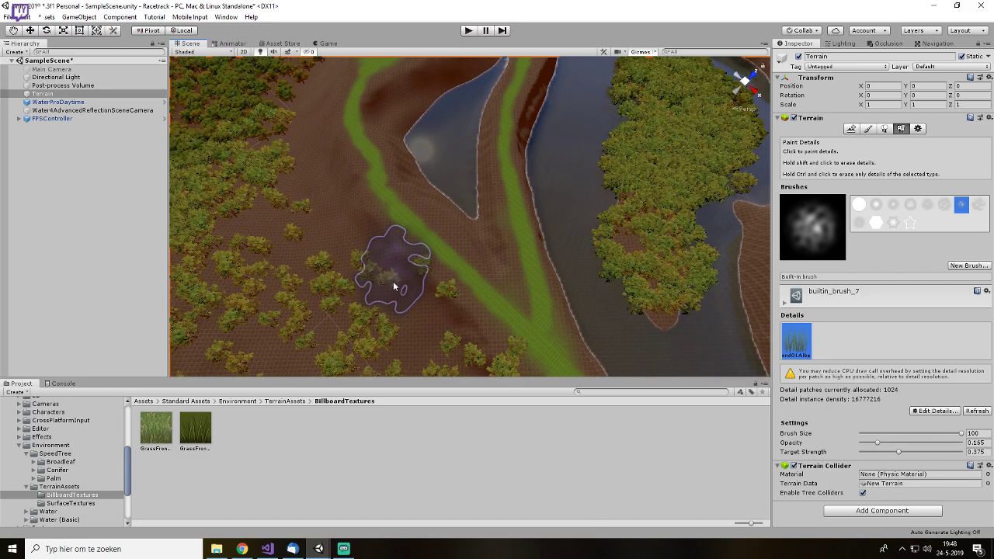
{"action": "scroll", "coordinate": [395, 284], "scroll_direction": "down", "scroll_amount": 2}
{"action": "middle_click_drag", "start_coordinate": [286, 295], "coordinate": [391, 292]}
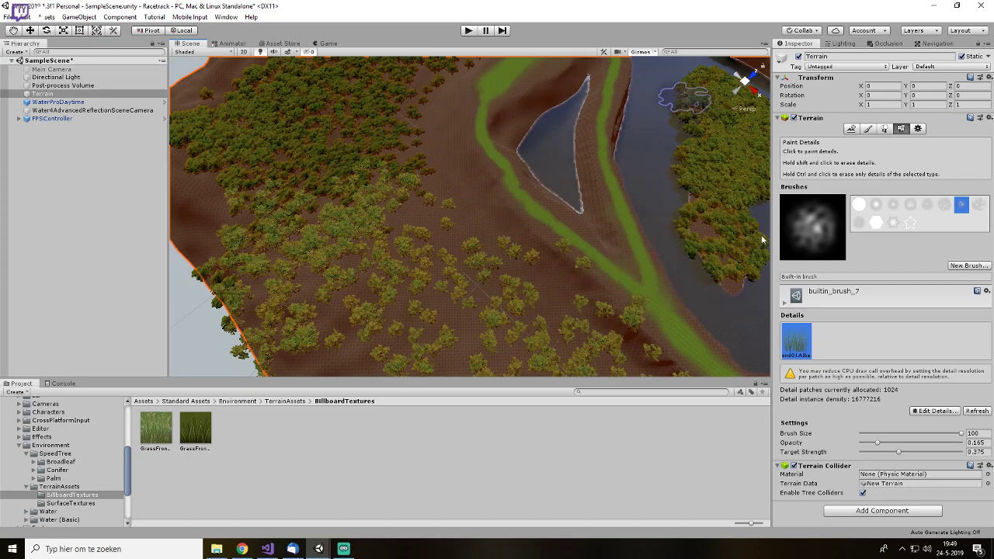
{"action": "middle_click_drag", "start_coordinate": [639, 117], "coordinate": [474, 373]}
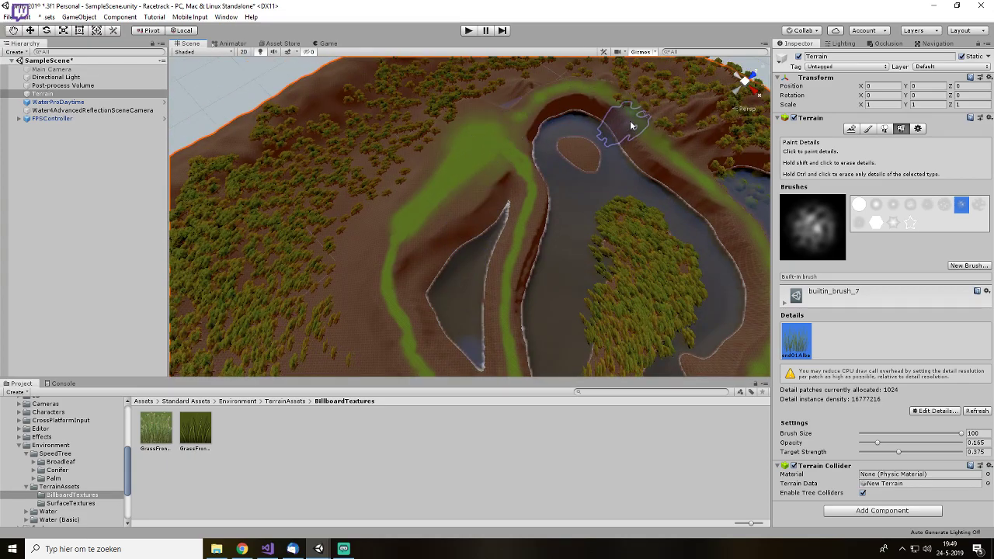
{"action": "middle_click_drag", "start_coordinate": [724, 222], "coordinate": [577, 138]}
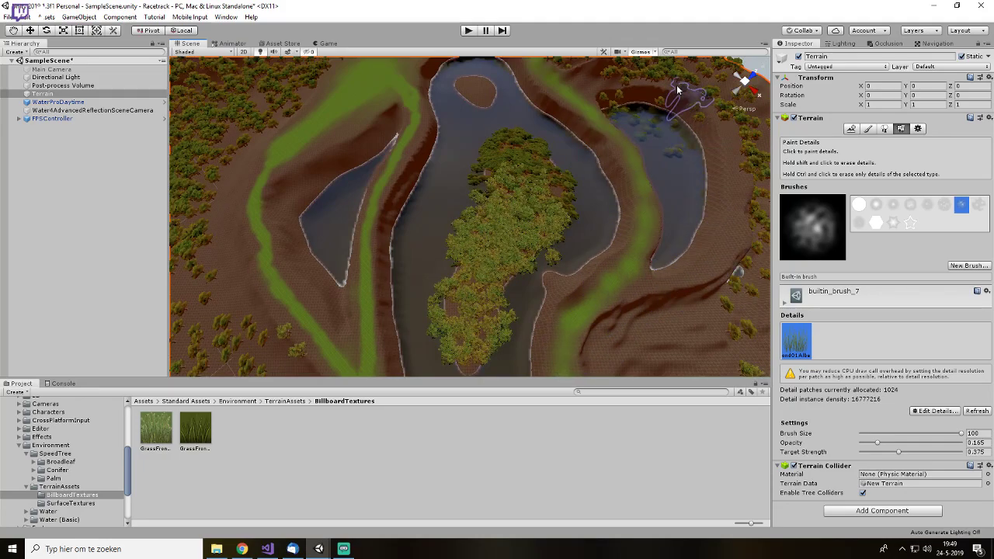
{"action": "middle_click_drag", "start_coordinate": [624, 274], "coordinate": [571, 186]}
{"action": "middle_click_drag", "start_coordinate": [552, 352], "coordinate": [600, 169]}
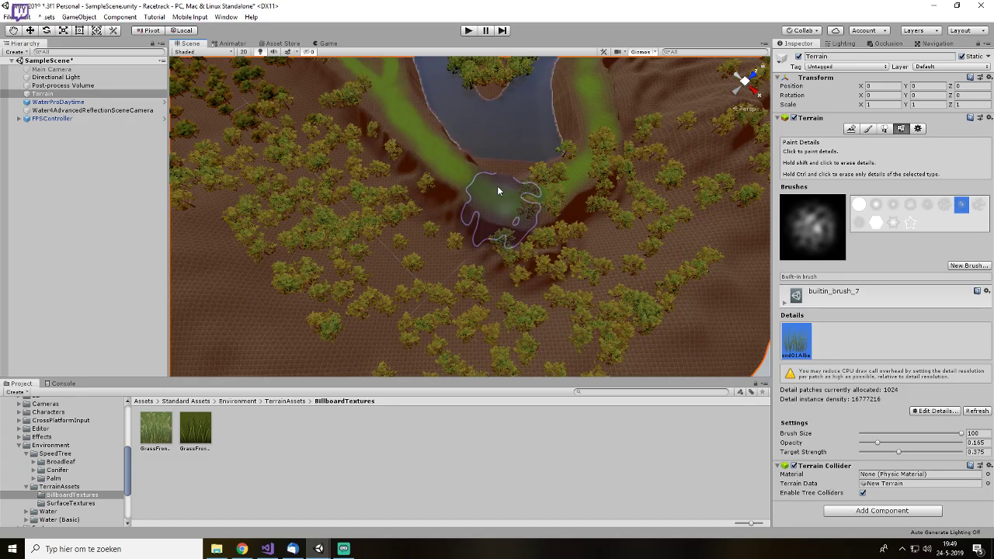
- Examine the painted grass beside the lake up close and run the game to check it in first person, ending the run
{"action": "scroll", "coordinate": [498, 194], "scroll_direction": "up", "scroll_amount": 8}
{"action": "scroll", "coordinate": [429, 228], "scroll_direction": "up", "scroll_amount": 3}
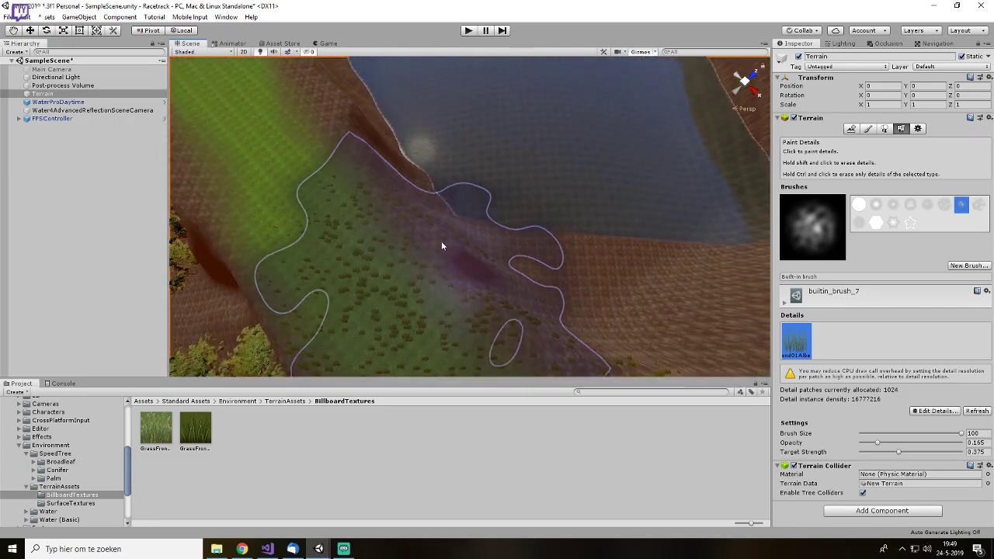
{"action": "right_click_drag", "start_coordinate": [434, 237], "coordinate": [362, 163]}
{"action": "middle_click_drag", "start_coordinate": [443, 117], "coordinate": [398, 164]}
{"action": "scroll", "coordinate": [398, 163], "scroll_direction": "up", "scroll_amount": 2}
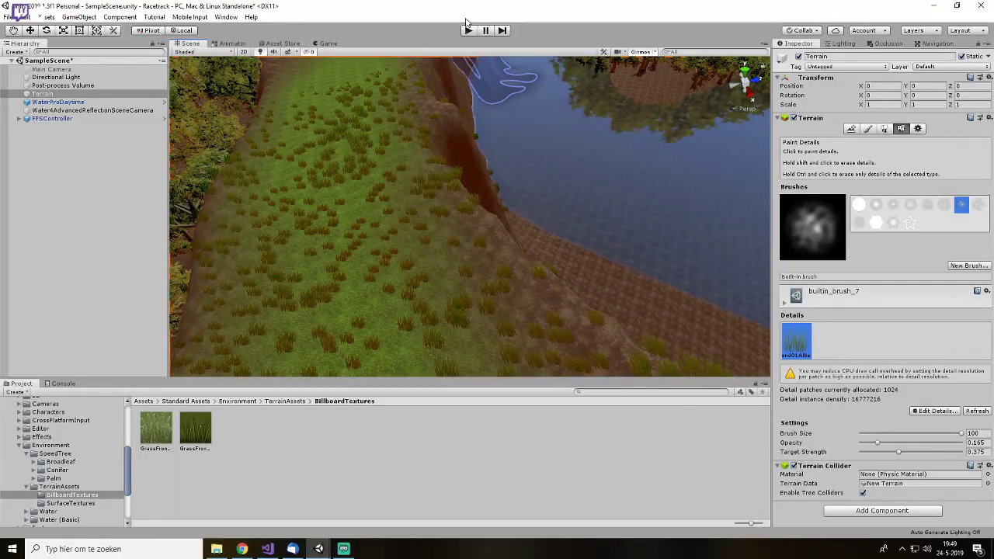
{"action": "left_click", "coordinate": [468, 29]}
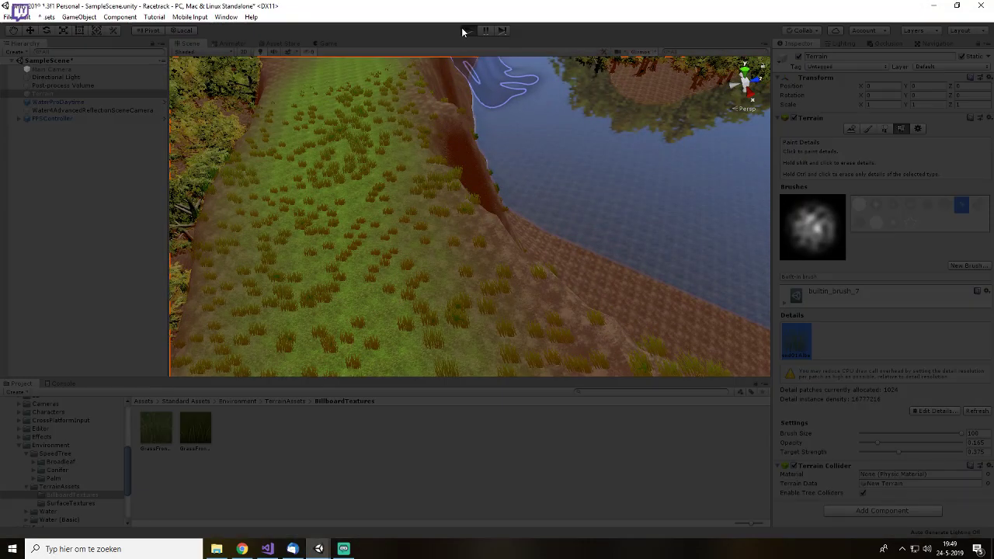
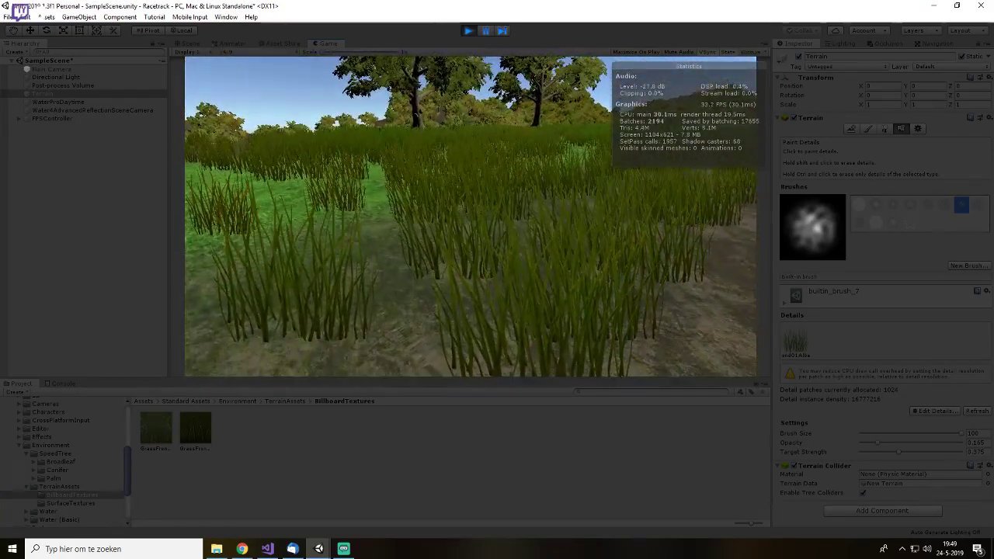
{"action": "key", "text": "ctrl+p"}
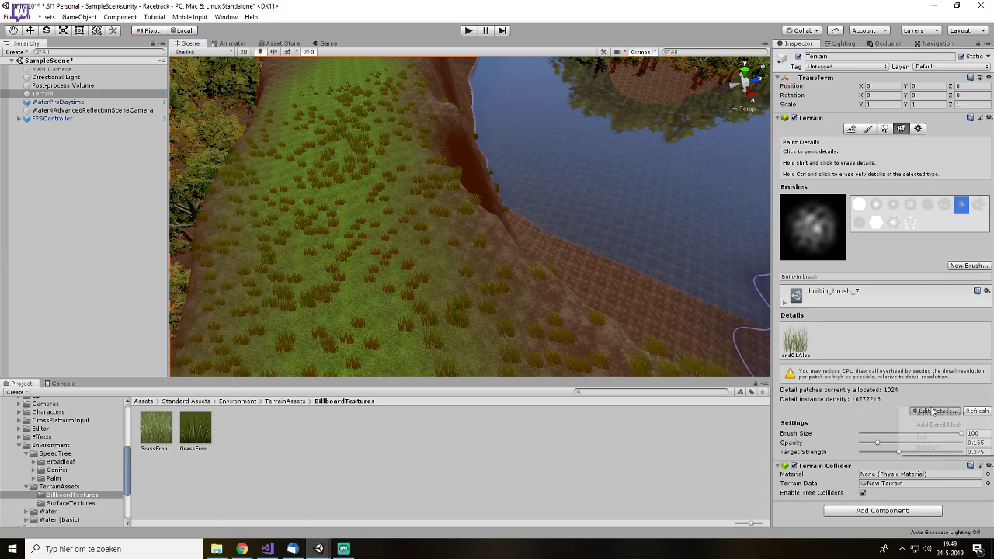
- Add GrassFrond01AlbedoAlpha a second time as a billboard grass texture, keeping the default sizes and colors
{"action": "left_click", "coordinate": [938, 413]}
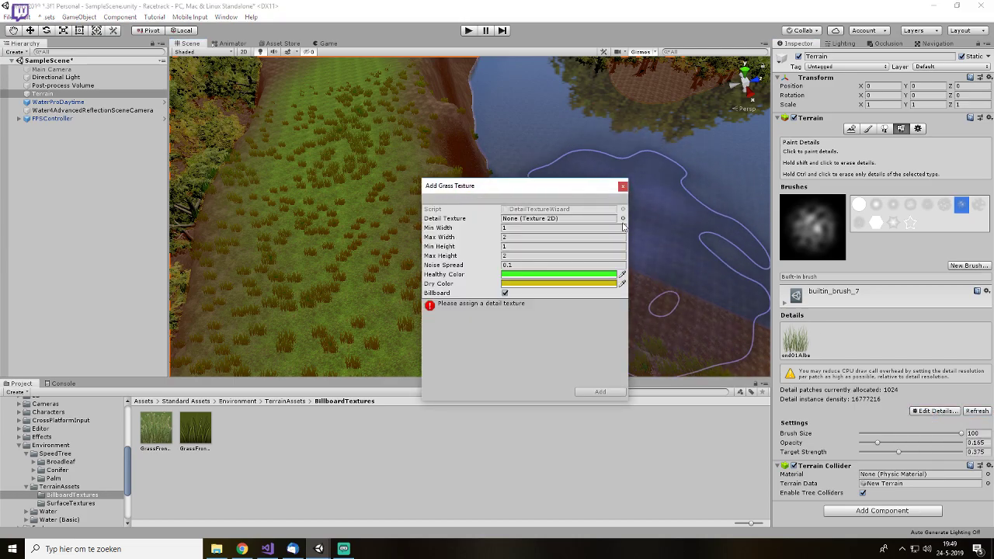
{"action": "left_click", "coordinate": [623, 219]}
{"action": "scroll", "coordinate": [340, 275], "scroll_direction": "down", "scroll_amount": 3}
{"action": "left_click", "coordinate": [272, 291]}
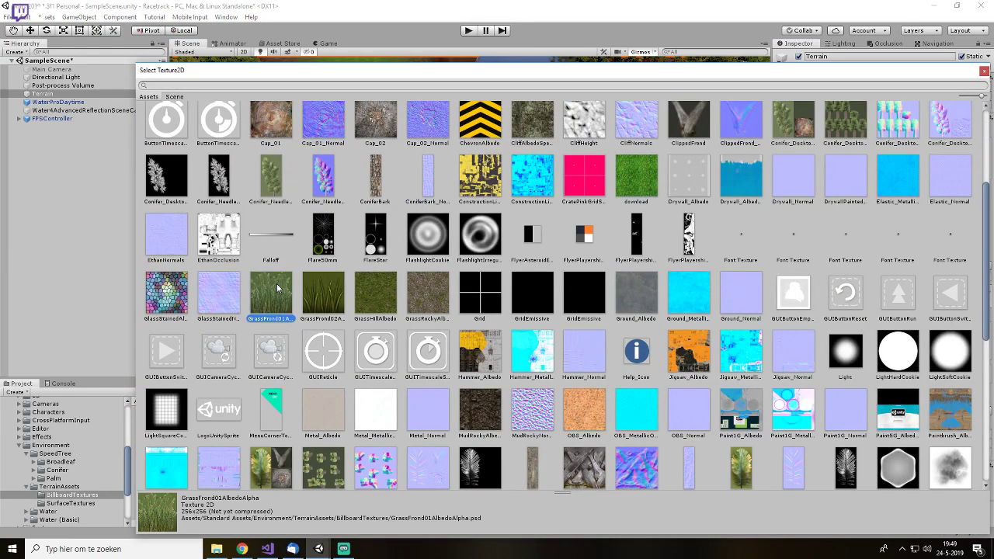
{"action": "double_click", "coordinate": [276, 283]}
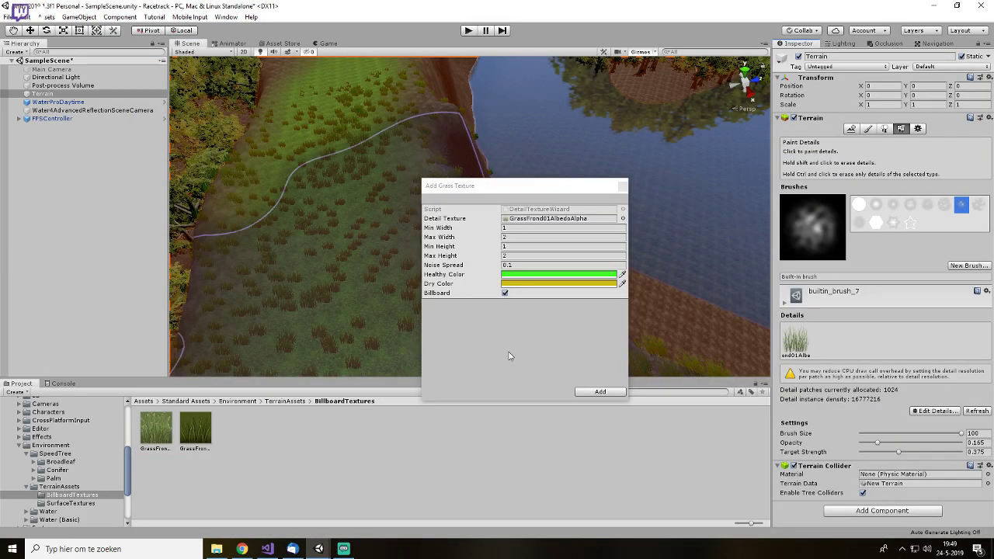
{"action": "left_click", "coordinate": [600, 392]}
- Set the detail brush size to 21.7 and paint the second GrassFrond01 detail among the existing tufts beside the lake
{"action": "left_click", "coordinate": [798, 345]}
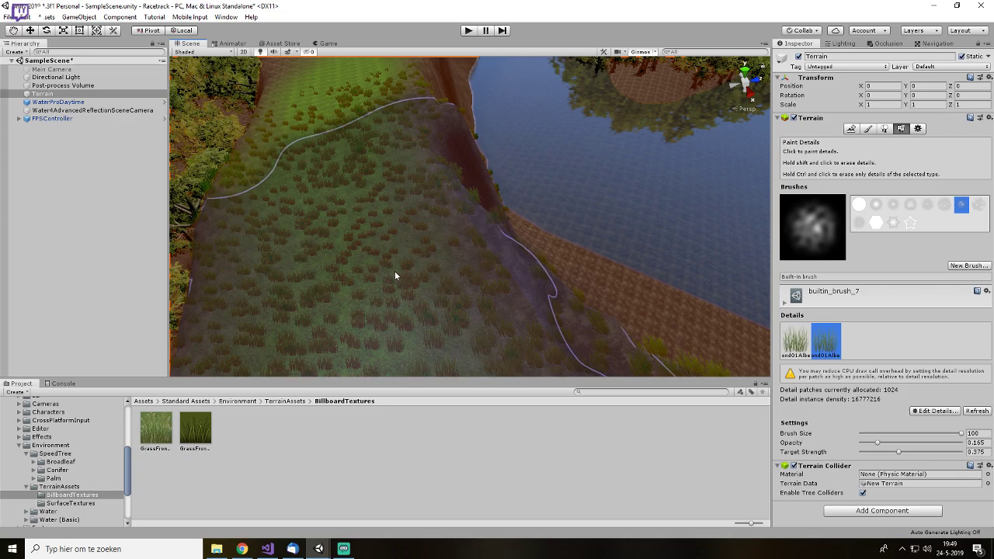
{"action": "left_click", "coordinate": [802, 346]}
{"action": "middle_click_drag", "start_coordinate": [429, 281], "coordinate": [531, 244]}
{"action": "scroll", "coordinate": [494, 211], "scroll_direction": "up", "scroll_amount": 5}
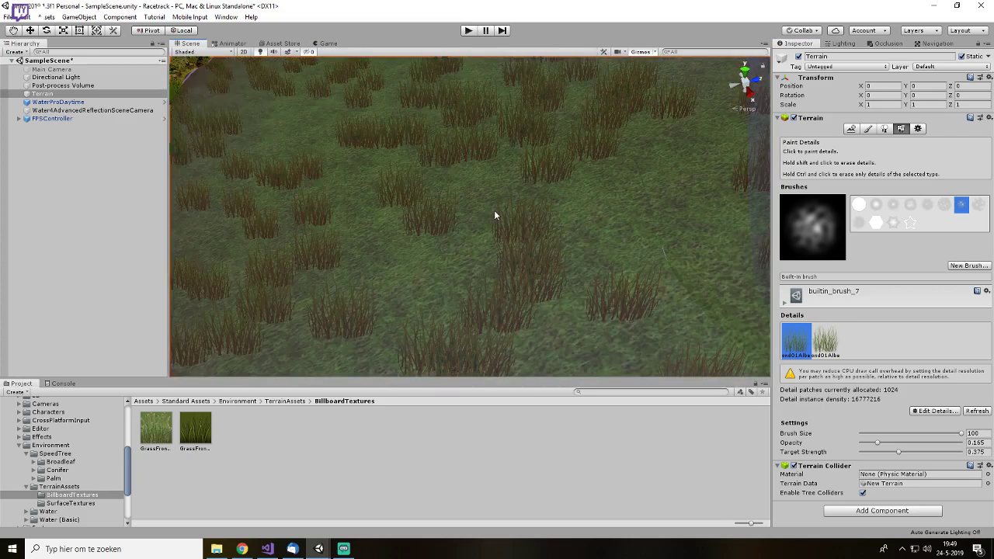
{"action": "left_click_drag", "start_coordinate": [890, 434], "coordinate": [882, 434]}
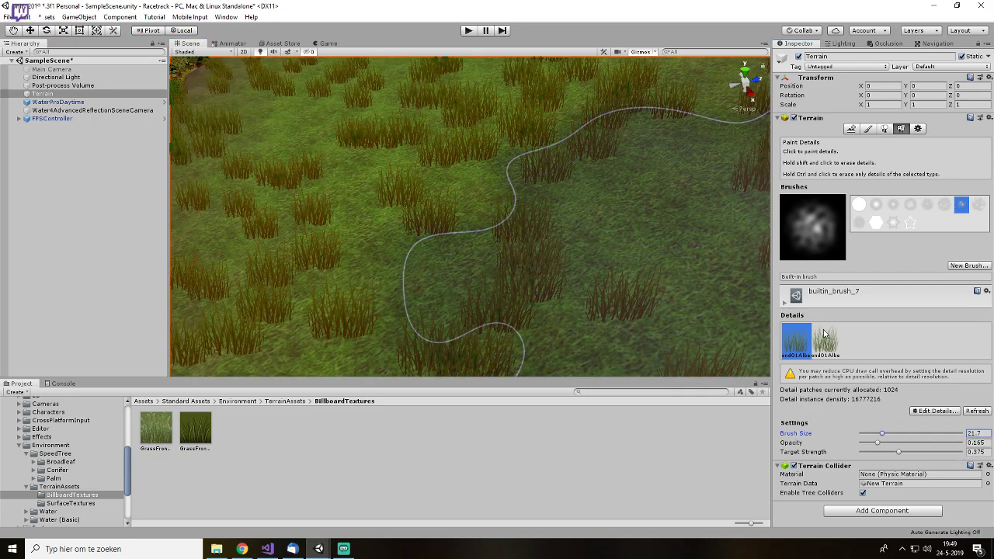
{"action": "left_click", "coordinate": [825, 341]}
{"action": "left_click_drag", "start_coordinate": [553, 269], "coordinate": [498, 140]}
- Add GrassFrond02AlbedoAlpha as a third billboard grass texture, keeping the default sizes and colors
{"action": "left_click", "coordinate": [934, 411]}
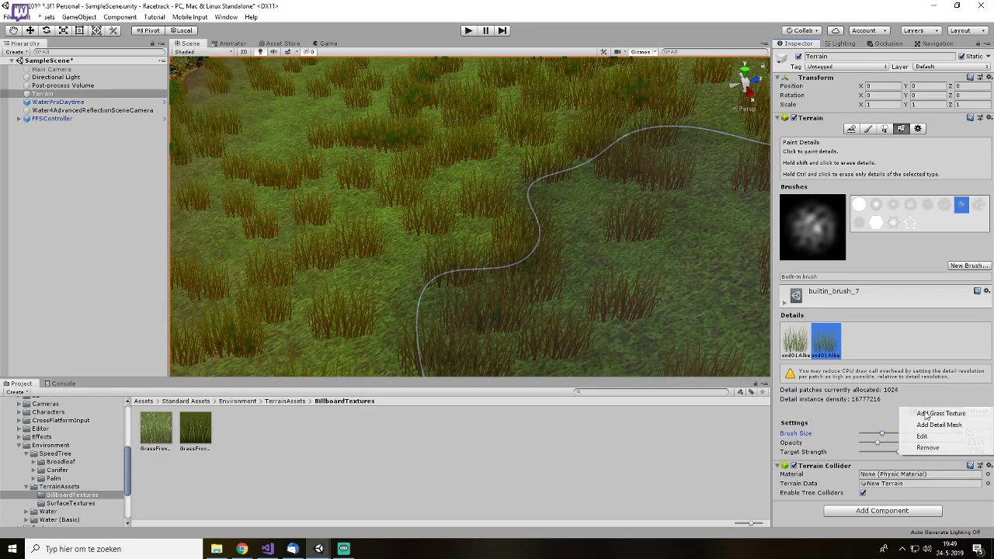
{"action": "left_click", "coordinate": [800, 344]}
{"action": "left_click", "coordinate": [934, 411]}
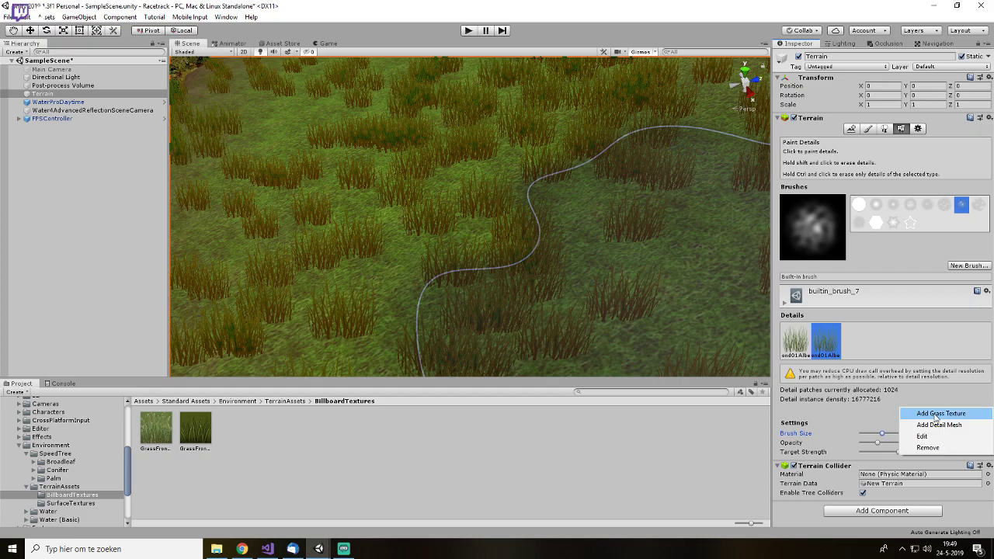
{"action": "left_click", "coordinate": [869, 415]}
{"action": "left_click", "coordinate": [626, 220]}
{"action": "scroll", "coordinate": [622, 220], "scroll_direction": "down", "scroll_amount": 4}
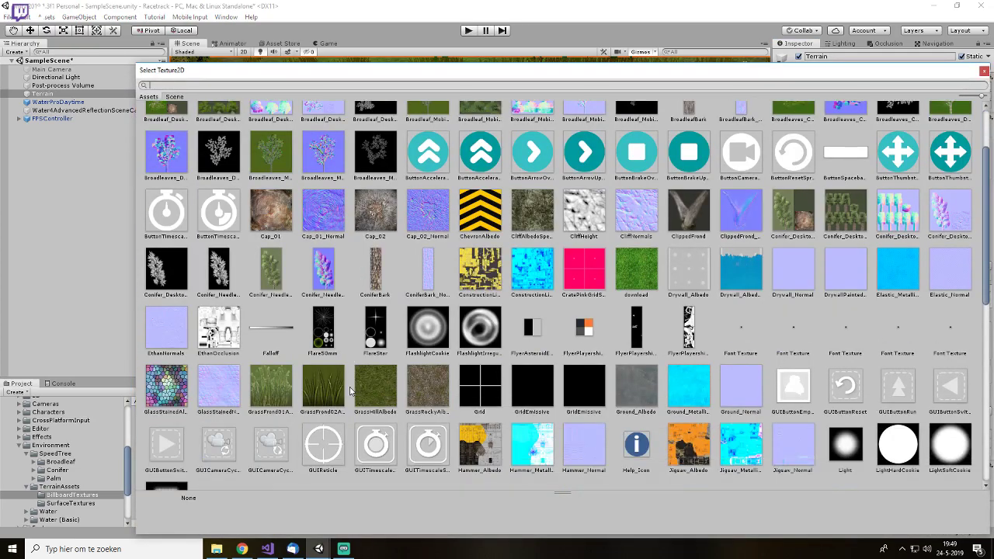
{"action": "double_click", "coordinate": [343, 364]}
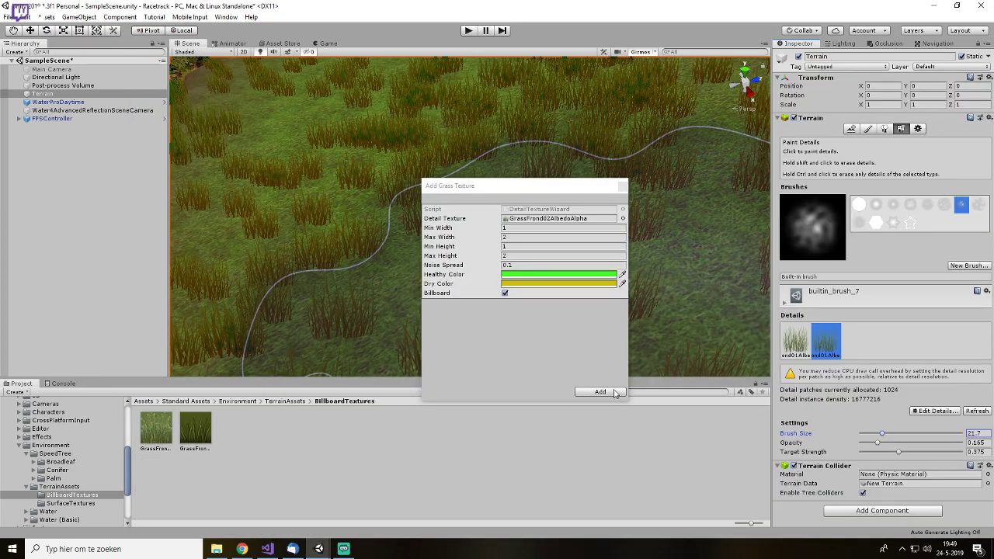
{"action": "left_click", "coordinate": [614, 393]}
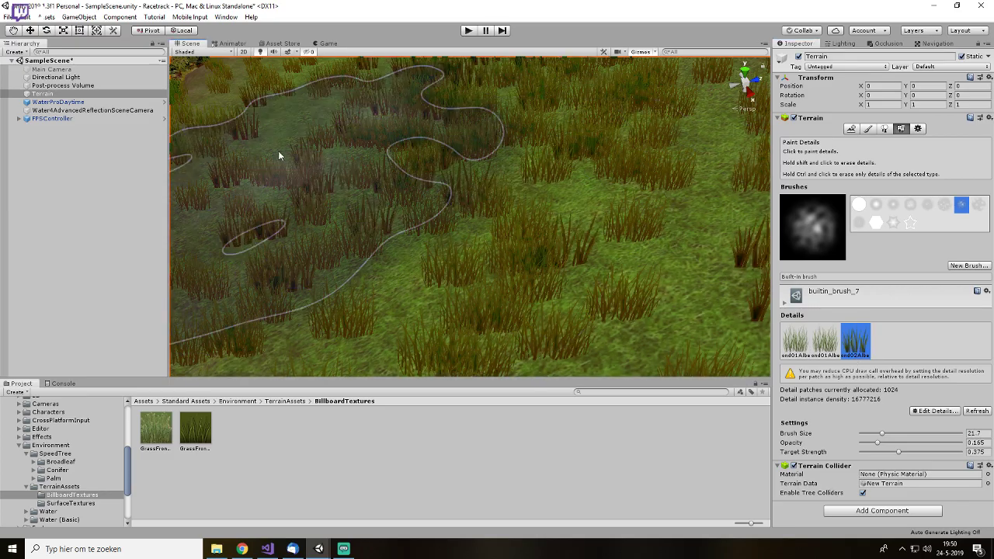
- Paint GrassFrond02 grass over the track beside the lake, and with brush size 100 down the fork's outer branch
{"action": "scroll", "coordinate": [294, 149], "scroll_direction": "down", "scroll_amount": 8}
{"action": "mouse_move", "coordinate": [508, 270]}
{"action": "left_mouse_down"}
{"action": "mouse_move", "coordinate": [450, 178]}
{"action": "mouse_move", "coordinate": [524, 289]}
{"action": "mouse_move", "coordinate": [480, 194]}
{"action": "left_mouse_up"}
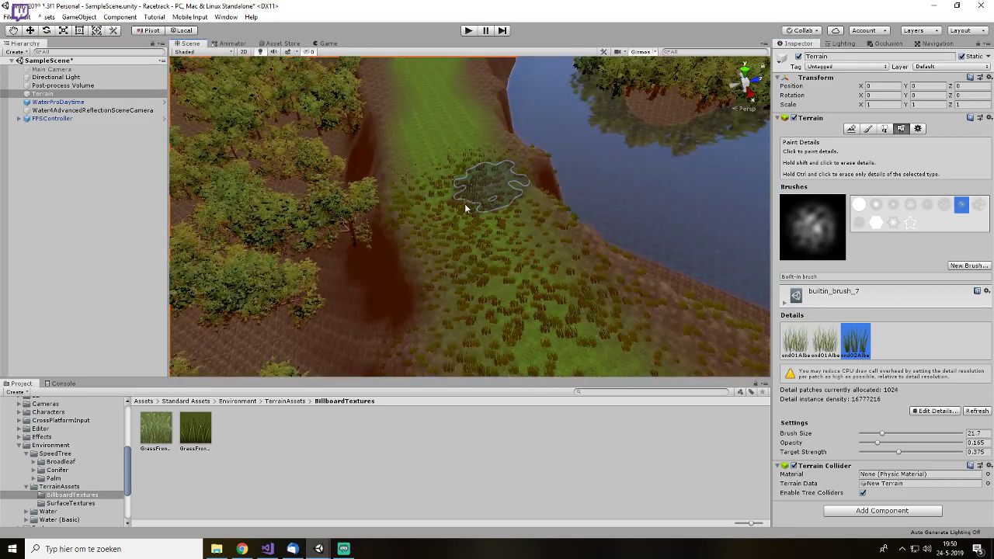
{"action": "scroll", "coordinate": [491, 204], "scroll_direction": "down", "scroll_amount": 3}
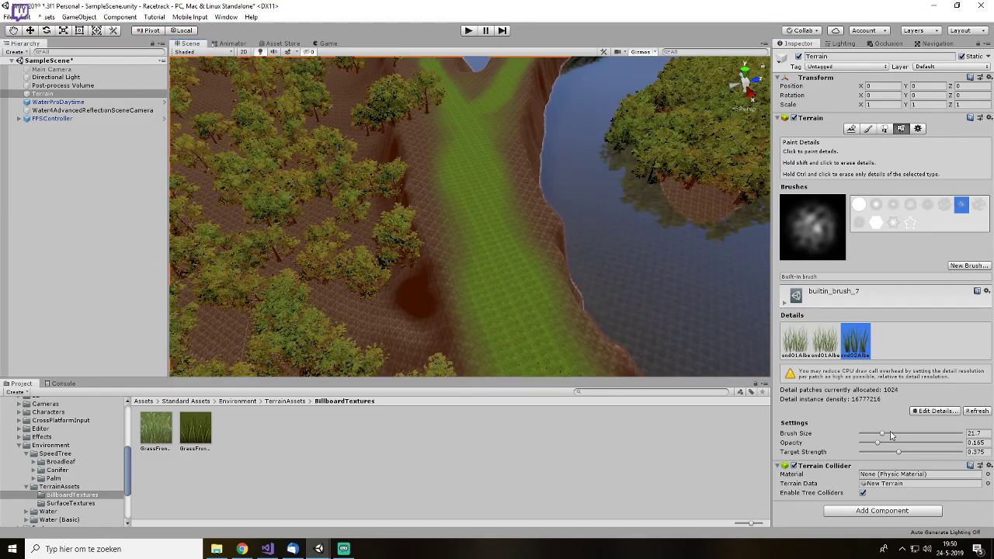
{"action": "left_click_drag", "start_coordinate": [891, 434], "coordinate": [988, 441]}
{"action": "scroll", "coordinate": [518, 314], "scroll_direction": "down", "scroll_amount": 1}
{"action": "mouse_move", "coordinate": [463, 205]}
{"action": "middle_mouse_down"}
{"action": "mouse_move", "coordinate": [459, 283]}
{"action": "mouse_move", "coordinate": [506, 293]}
{"action": "middle_mouse_up"}
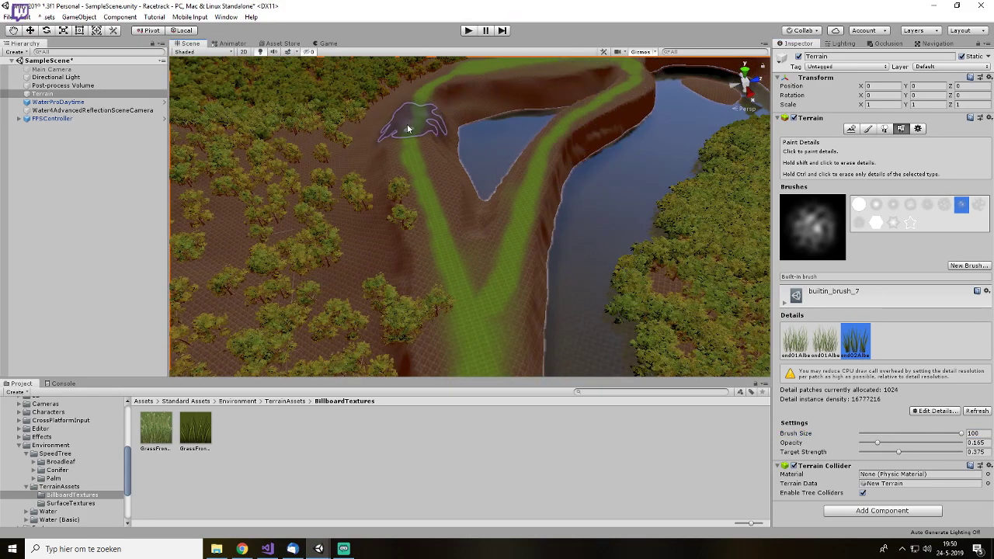
{"action": "left_click_drag", "start_coordinate": [408, 125], "coordinate": [449, 304]}
- Extend the GrassFrond02 grass with the size 100 brush along the rest of the track around the lakes
{"action": "scroll", "coordinate": [450, 306], "scroll_direction": "down", "scroll_amount": 2}
{"action": "middle_click_drag", "start_coordinate": [571, 335], "coordinate": [522, 101]}
{"action": "scroll", "coordinate": [458, 258], "scroll_direction": "down", "scroll_amount": 2}
{"action": "mouse_move", "coordinate": [460, 260]}
{"action": "left_mouse_down"}
{"action": "mouse_move", "coordinate": [506, 304]}
{"action": "mouse_move", "coordinate": [693, 177]}
{"action": "mouse_move", "coordinate": [718, 135]}
{"action": "left_mouse_up"}
{"action": "mouse_move", "coordinate": [660, 163]}
{"action": "middle_mouse_down"}
{"action": "mouse_move", "coordinate": [439, 314]}
{"action": "mouse_move", "coordinate": [379, 342]}
{"action": "middle_mouse_up"}
{"action": "mouse_move", "coordinate": [384, 338]}
{"action": "left_mouse_down"}
{"action": "mouse_move", "coordinate": [557, 292]}
{"action": "mouse_move", "coordinate": [545, 160]}
{"action": "left_mouse_up"}
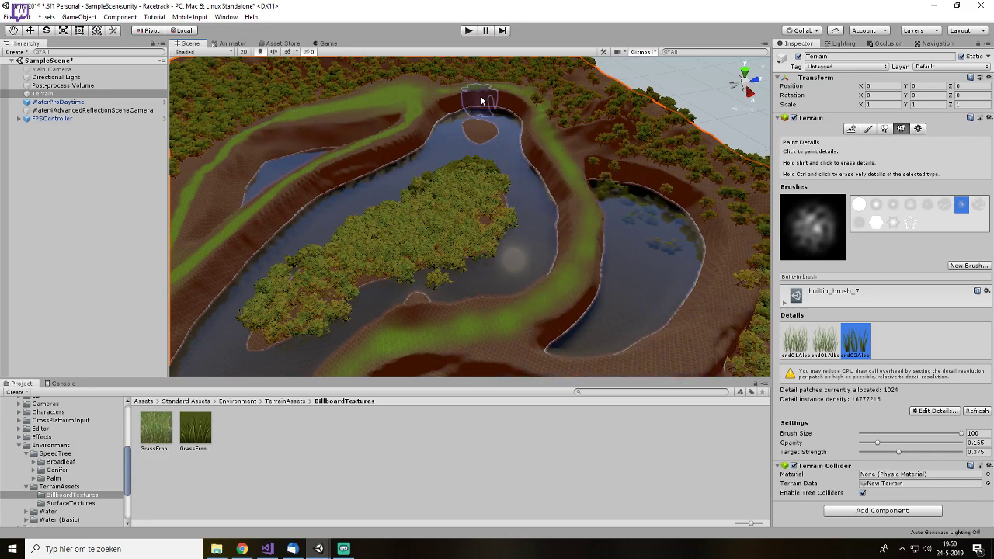
- Run the game and walk through the grass to the trees to examine the mixed grass and performance statistics, ending the run
{"action": "left_click", "coordinate": [468, 31]}
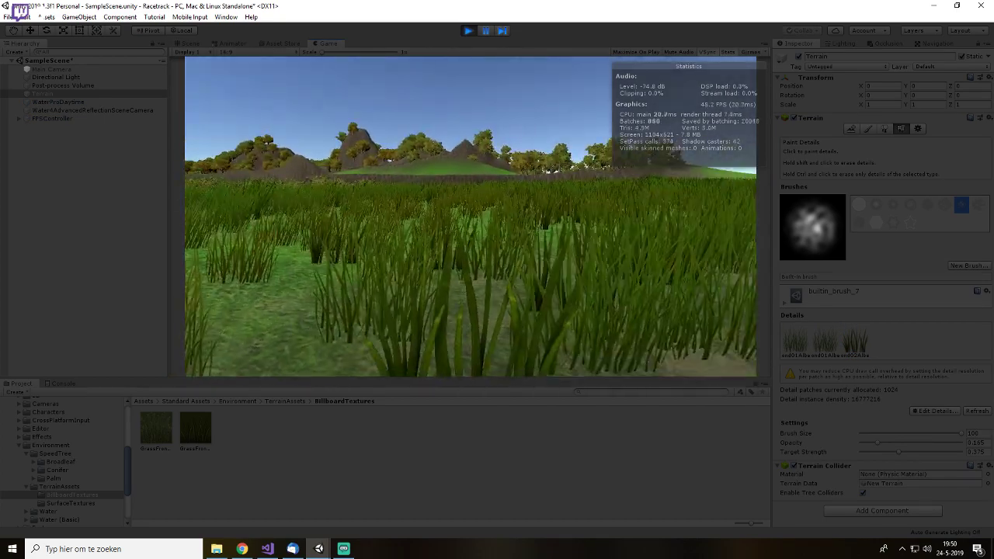
{"action": "key", "text": "w"}
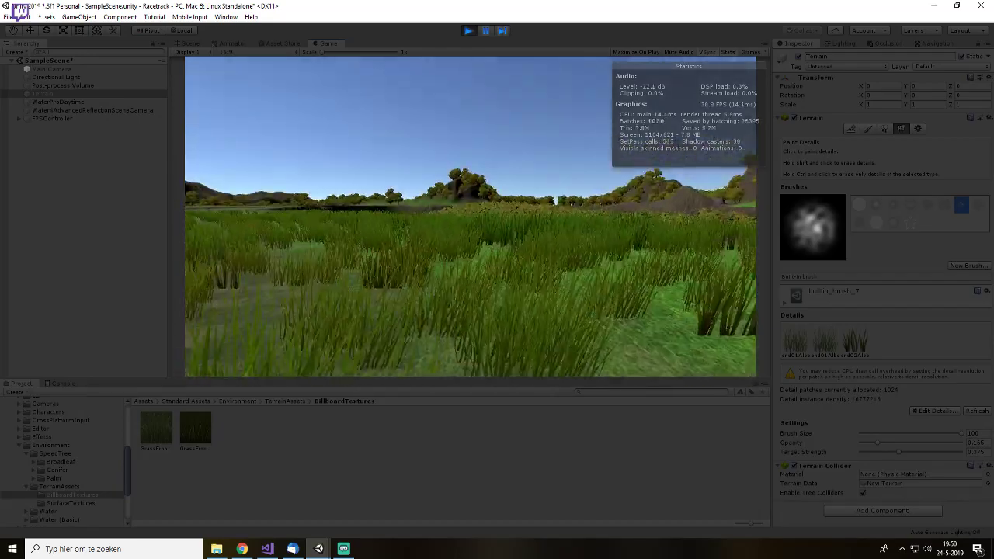
{"action": "key", "text": "w"}
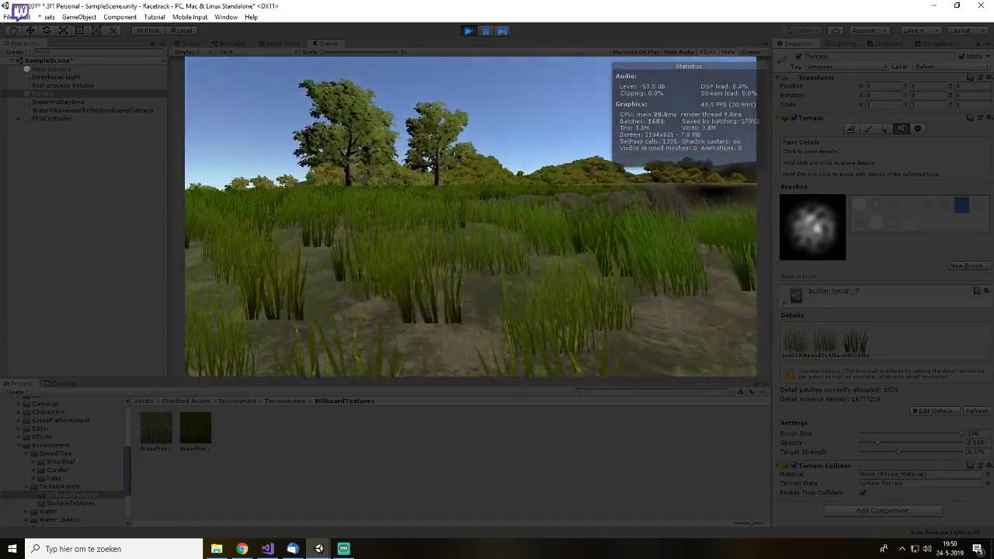
{"action": "key", "text": "w"}
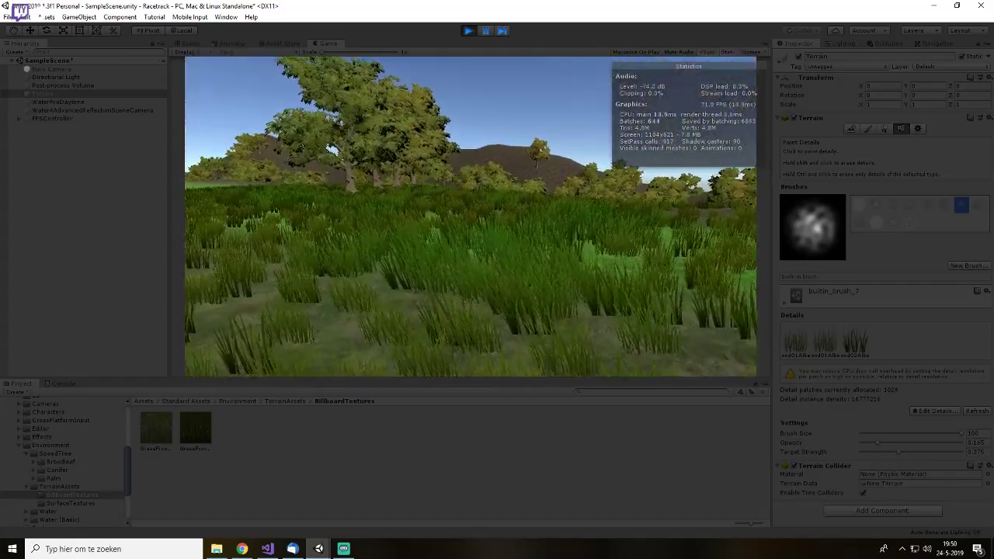
{"action": "key", "text": "w"}
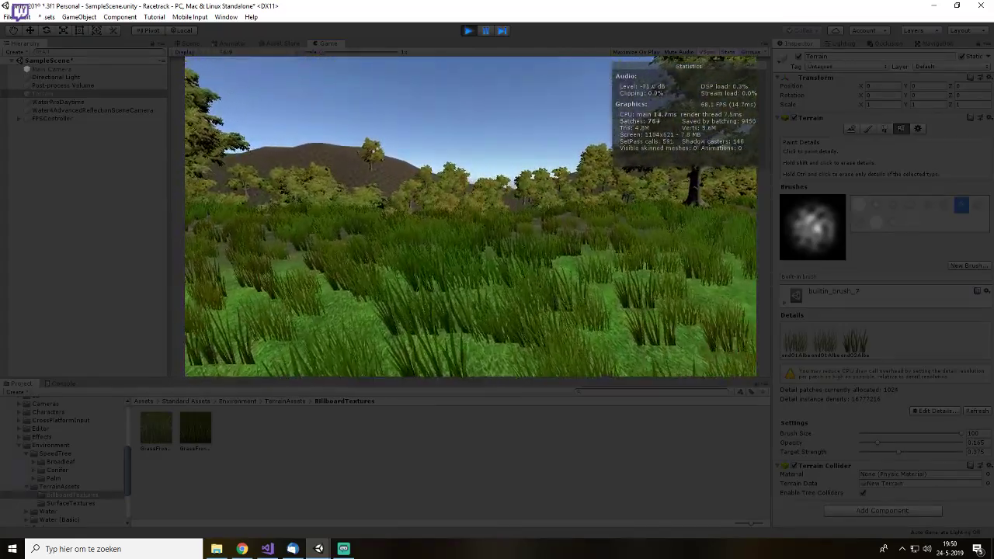
{"action": "key", "text": "w"}
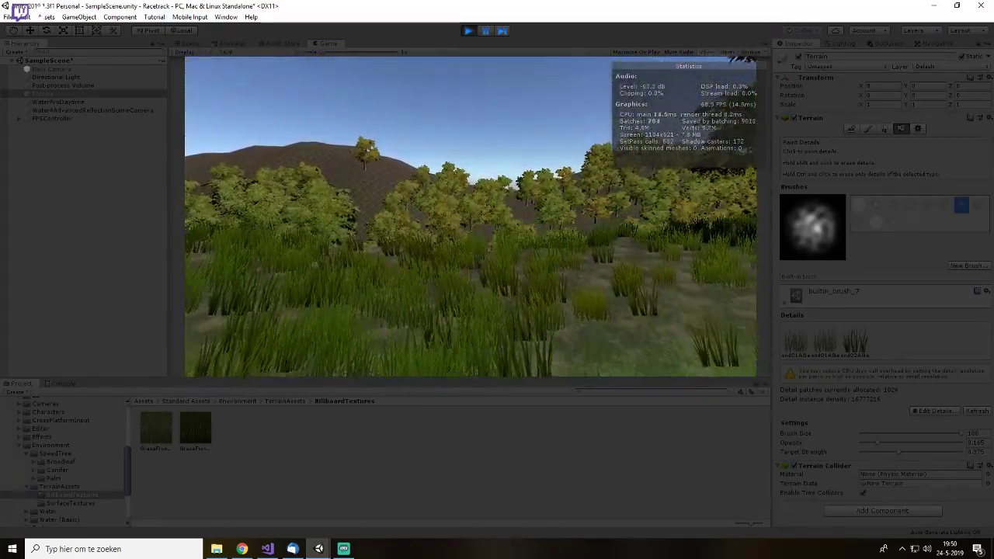
{"action": "key", "text": "w"}
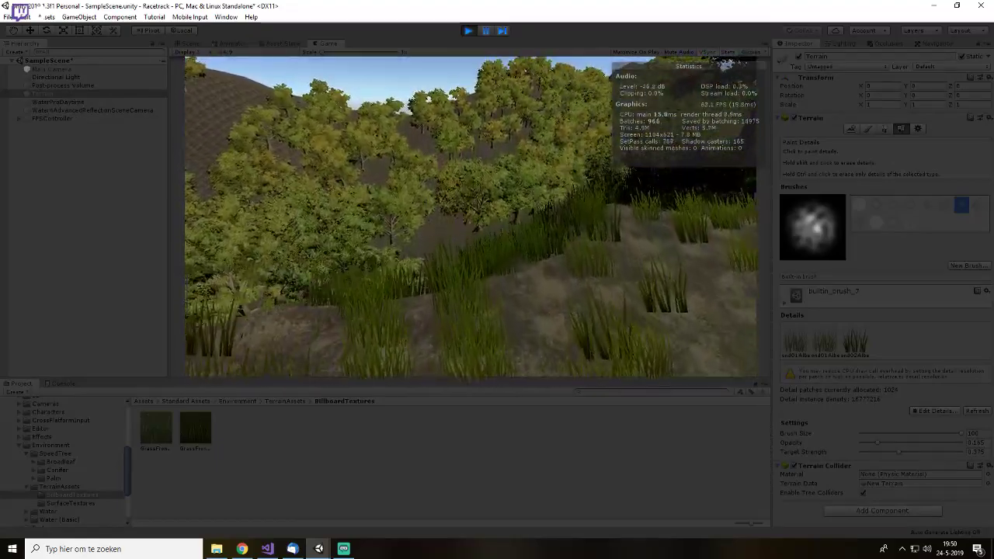
{"action": "key", "text": "w"}
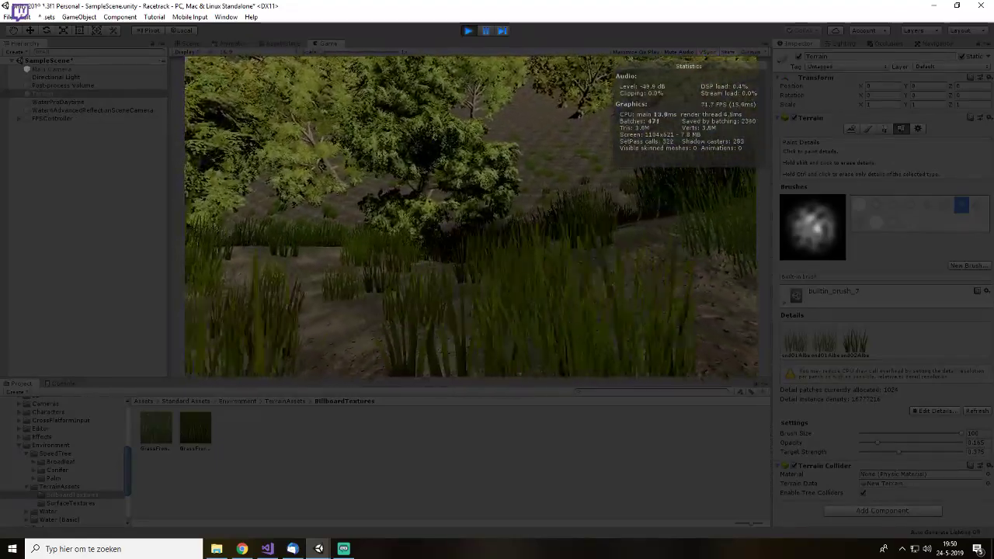
{"action": "key", "text": "w"}
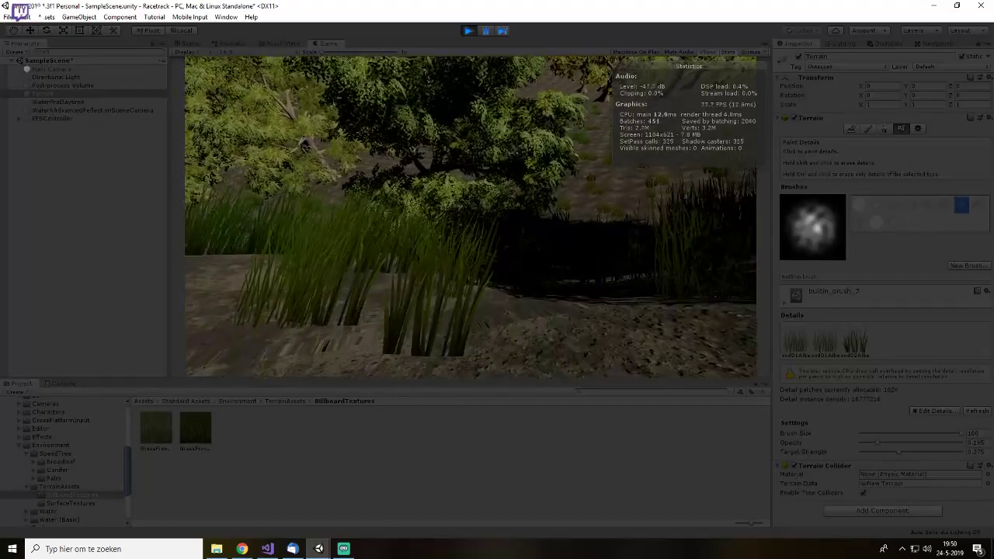
{"action": "key", "text": "ctrl+p"}
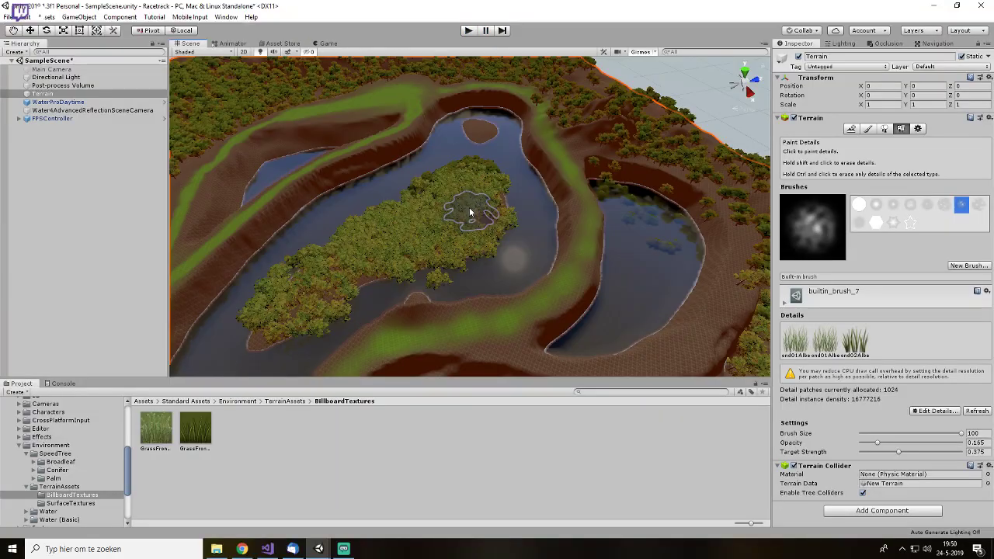
- In the project's Quality settings, set the shadow distance of the Ultra level to 200
{"action": "left_click", "coordinate": [567, 454]}
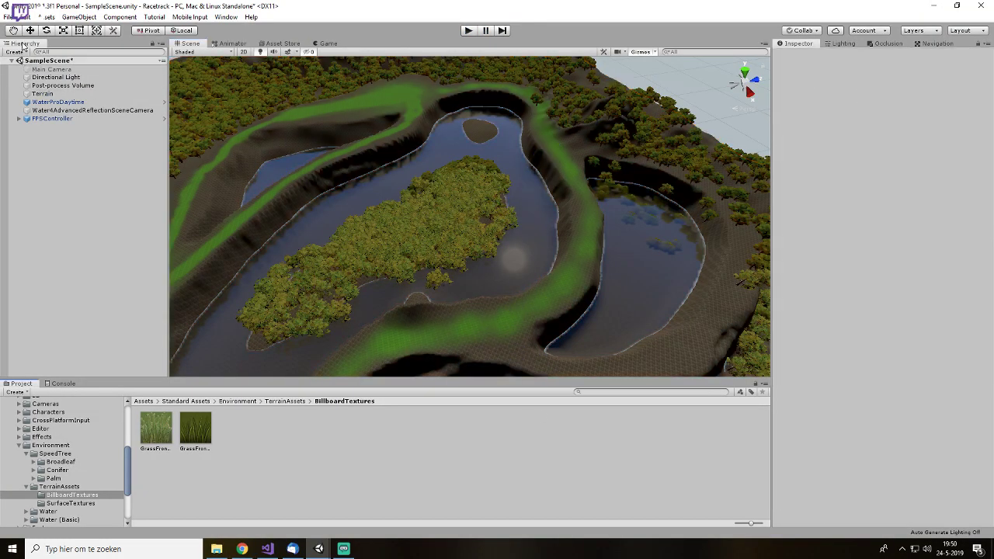
{"action": "left_click", "coordinate": [28, 18]}
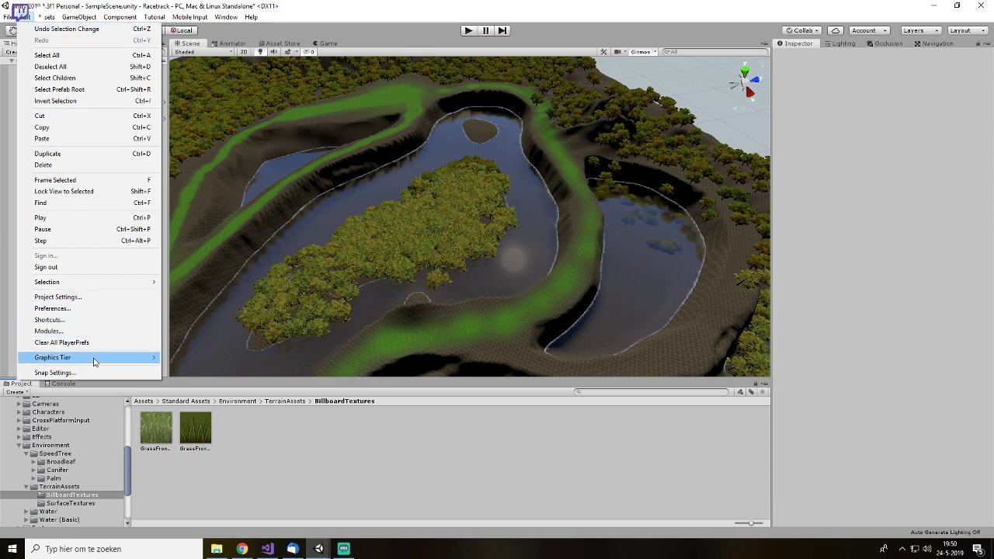
{"action": "left_click", "coordinate": [93, 300]}
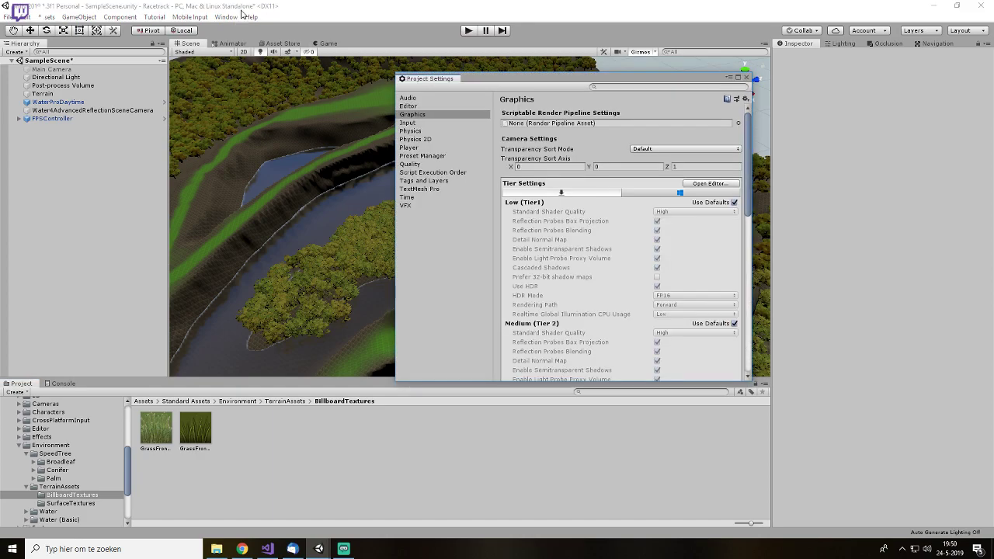
{"action": "left_click_drag", "start_coordinate": [617, 86], "coordinate": [568, 90]}
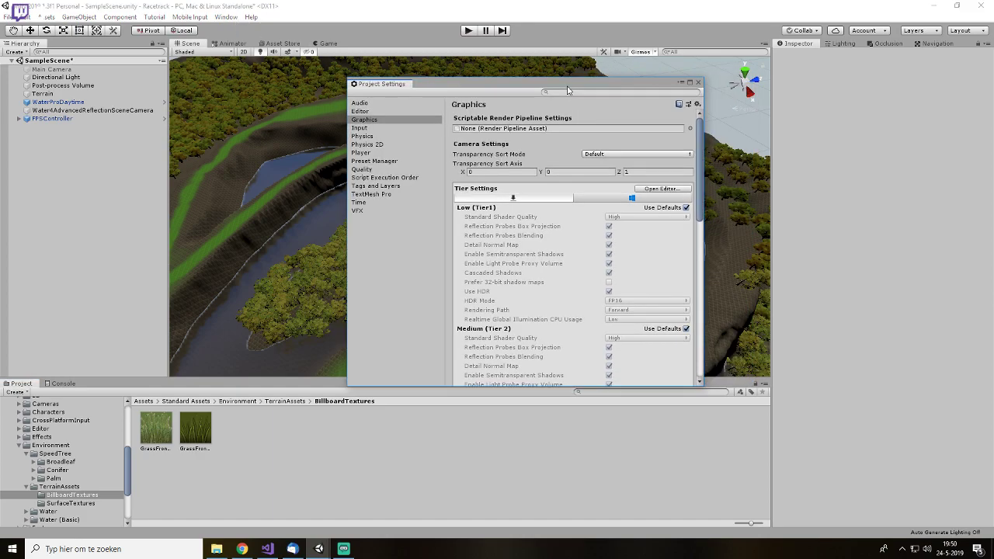
{"action": "scroll", "coordinate": [543, 225], "scroll_direction": "down", "scroll_amount": 10}
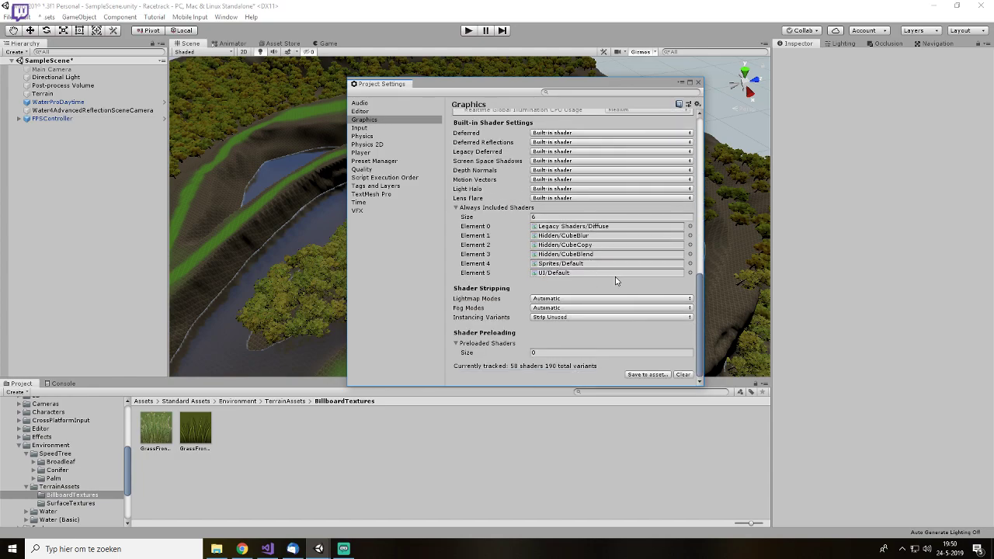
{"action": "scroll", "coordinate": [575, 267], "scroll_direction": "up", "scroll_amount": 3}
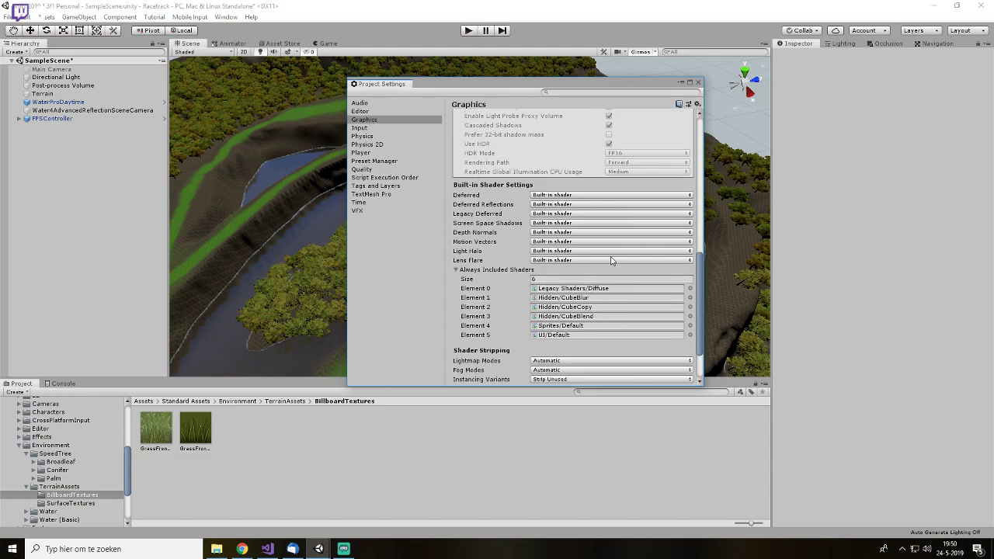
{"action": "left_click", "coordinate": [363, 169]}
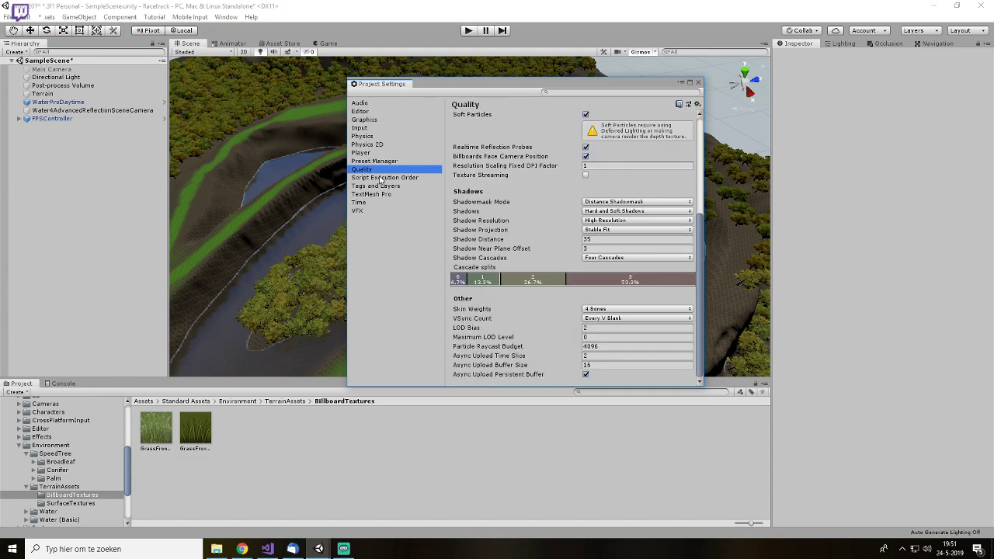
{"action": "scroll", "coordinate": [642, 198], "scroll_direction": "up", "scroll_amount": 5}
{"action": "left_click", "coordinate": [552, 172]}
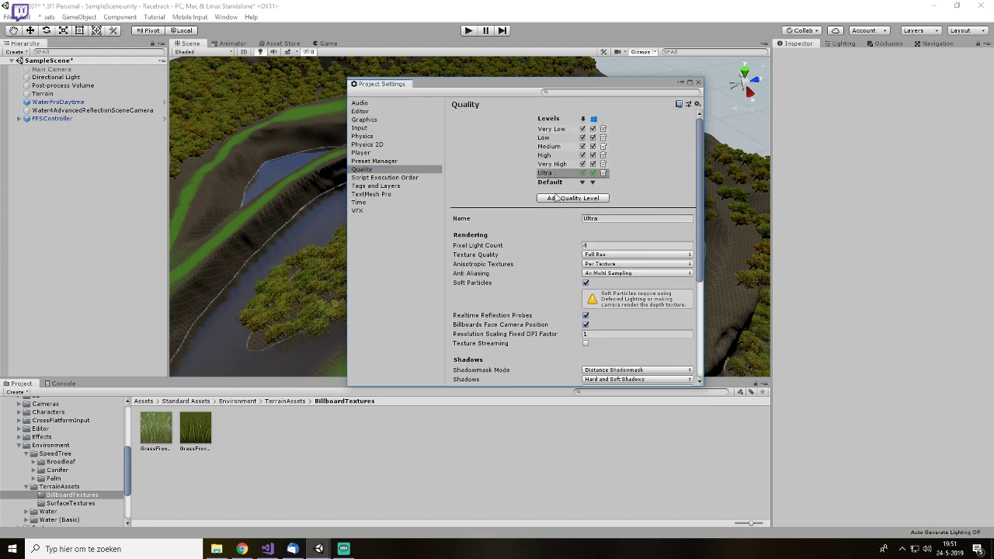
{"action": "scroll", "coordinate": [596, 254], "scroll_direction": "down", "scroll_amount": 2}
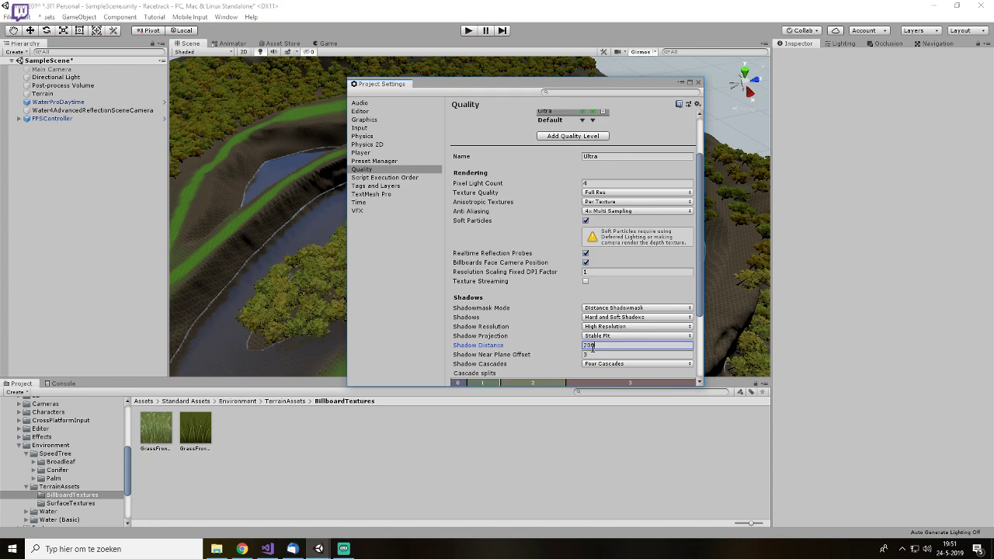
{"action": "left_click", "coordinate": [698, 84]}
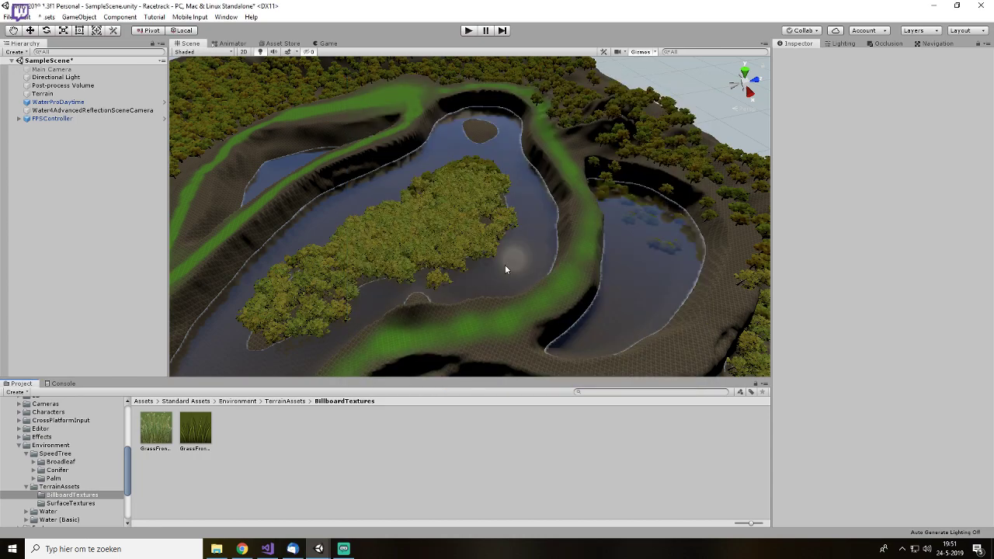
- Run the game and walk through the grass towards the trees to examine the distant shadows and performance statistics, ending the run
{"action": "left_click", "coordinate": [467, 30]}
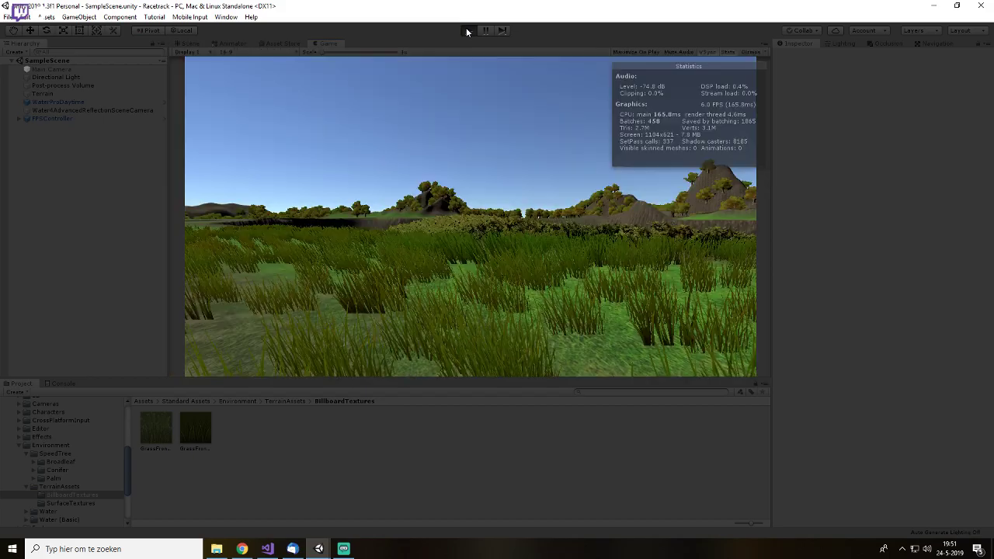
{"action": "key", "text": "w"}
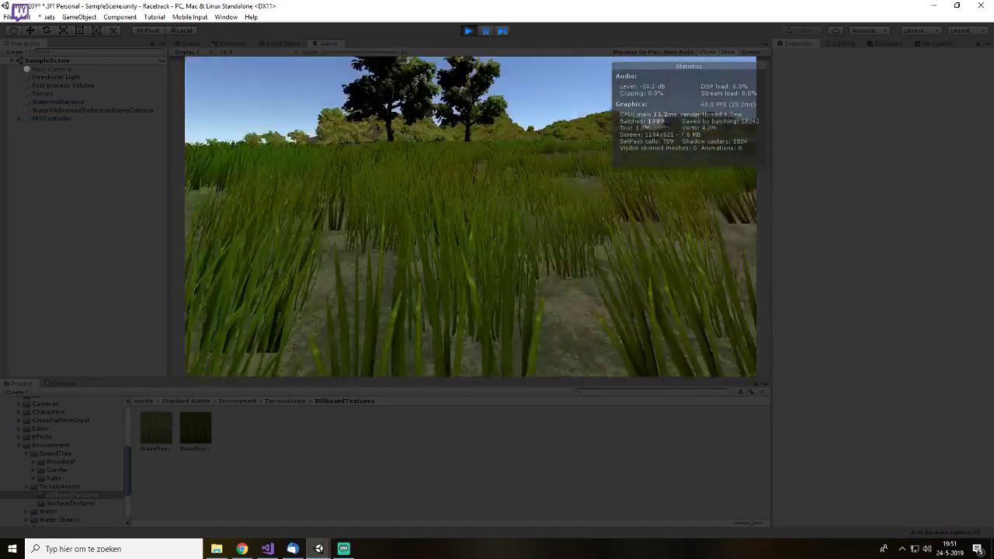
{"action": "key", "text": "w"}
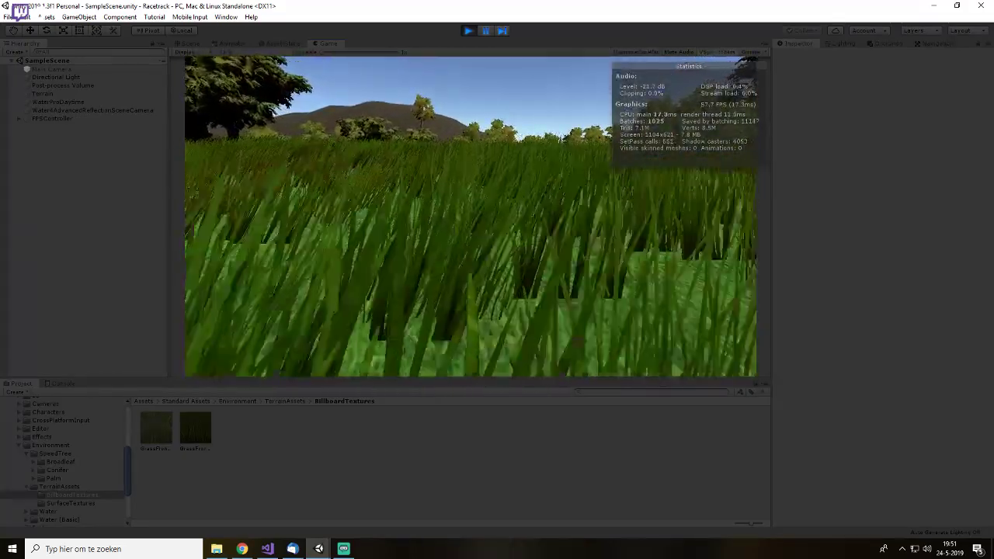
{"action": "key", "text": "w"}
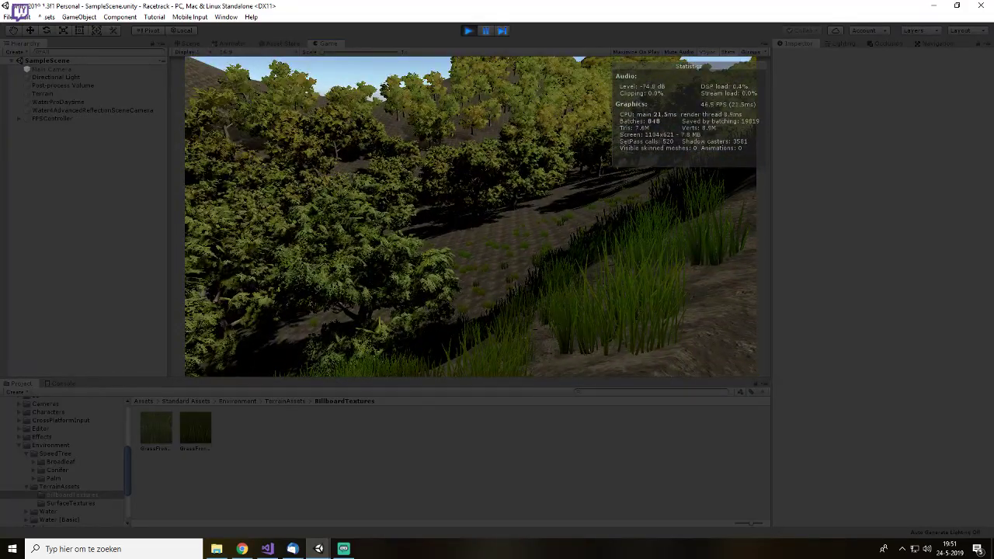
{"action": "key", "text": "w"}
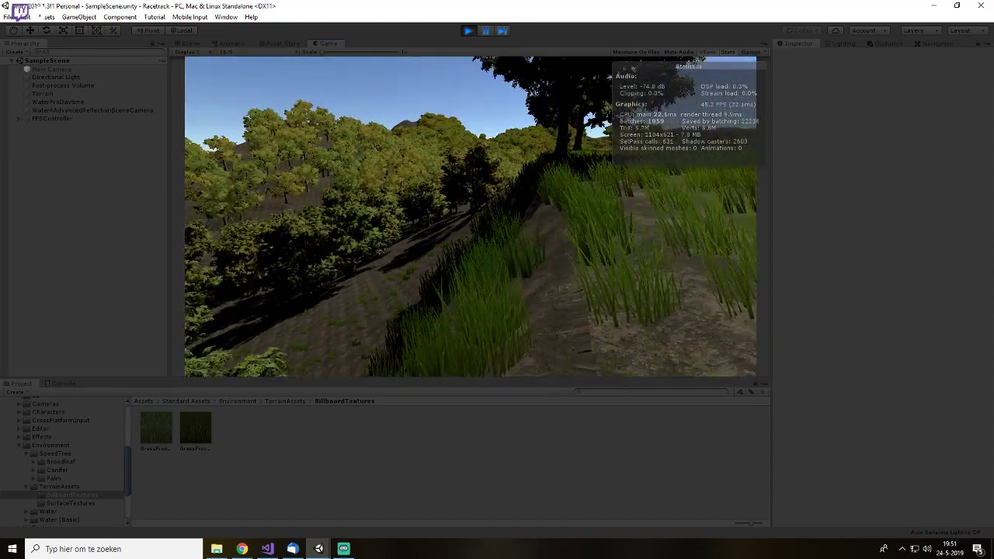
{"action": "key", "text": "ctrl+p"}
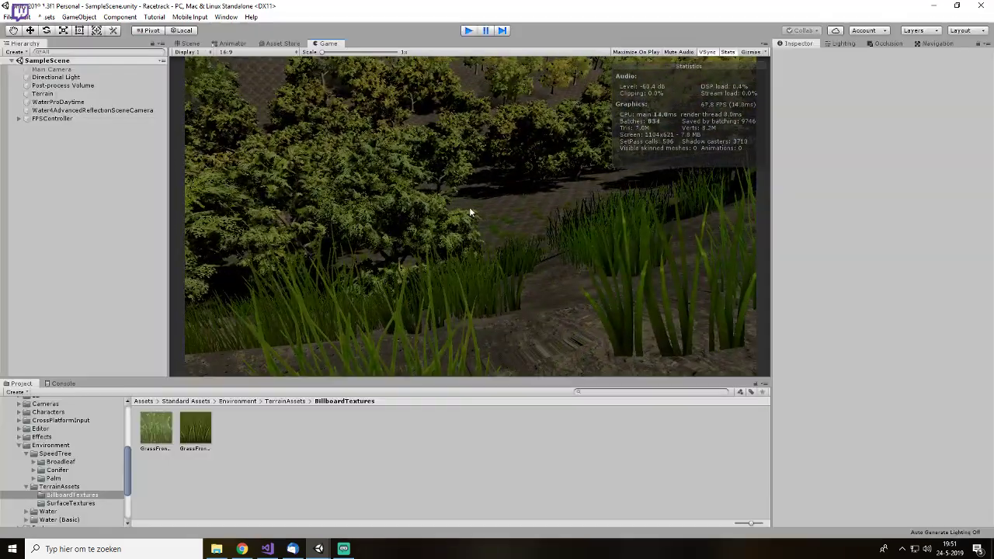
- Enable automatic lighting generation for the scene
{"action": "left_click", "coordinate": [851, 45]}
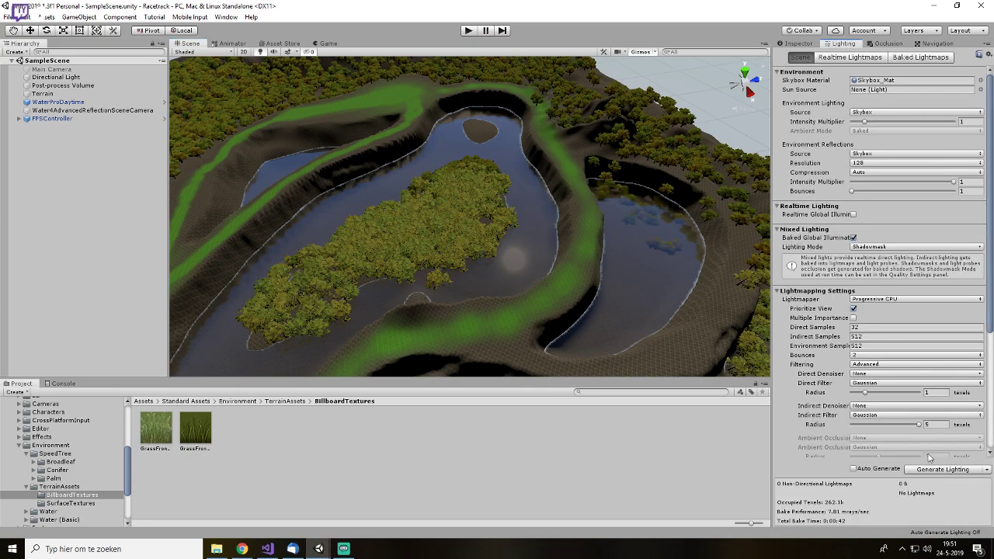
{"action": "left_click", "coordinate": [853, 469]}
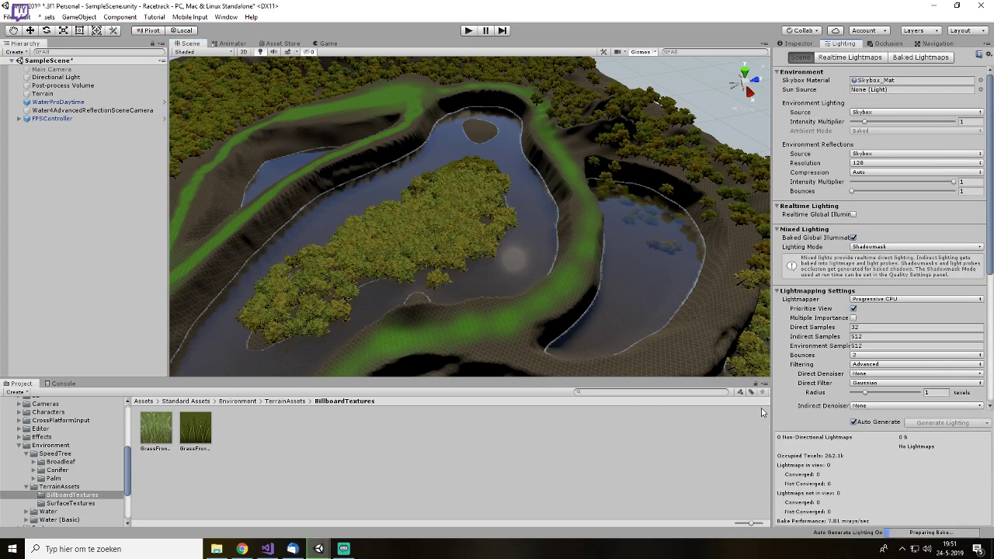
- Examine the shading and tree shadows around the lake, the track fork and the forest in the scene
{"action": "middle_click_drag", "start_coordinate": [514, 264], "coordinate": [548, 68]}
{"action": "scroll", "coordinate": [433, 214], "scroll_direction": "up", "scroll_amount": 4}
{"action": "scroll", "coordinate": [433, 216], "scroll_direction": "up", "scroll_amount": 8}
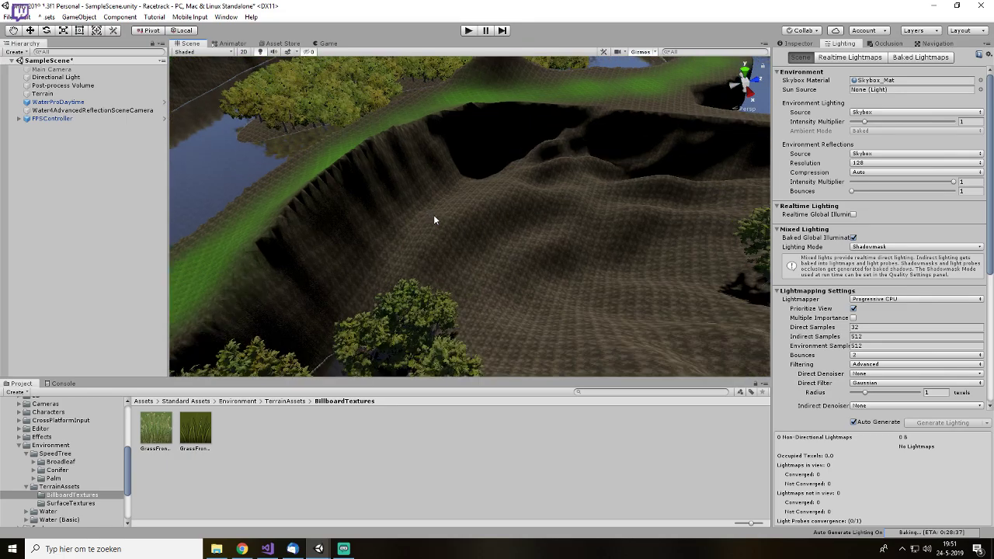
{"action": "middle_click_drag", "start_coordinate": [433, 215], "coordinate": [498, 224]}
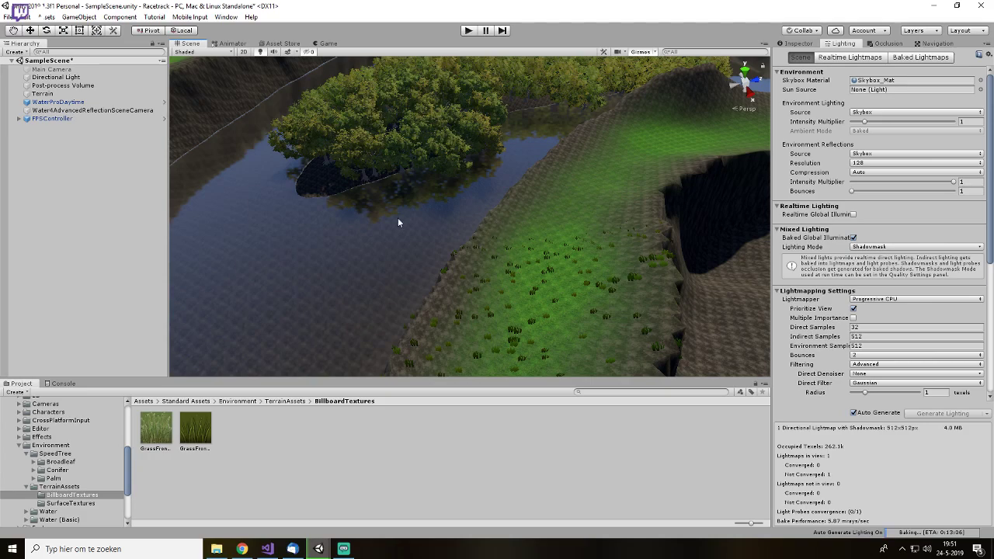
{"action": "scroll", "coordinate": [396, 209], "scroll_direction": "down", "scroll_amount": 3}
{"action": "middle_click_drag", "start_coordinate": [396, 206], "coordinate": [484, 209]}
{"action": "scroll", "coordinate": [366, 176], "scroll_direction": "up", "scroll_amount": 4}
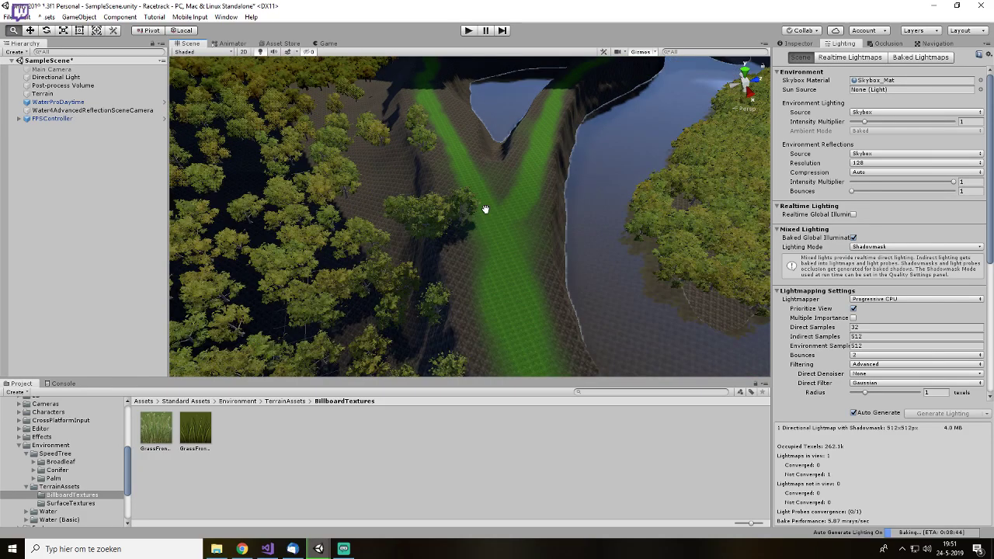
{"action": "scroll", "coordinate": [483, 209], "scroll_direction": "down", "scroll_amount": 2}
{"action": "scroll", "coordinate": [384, 229], "scroll_direction": "up", "scroll_amount": 2}
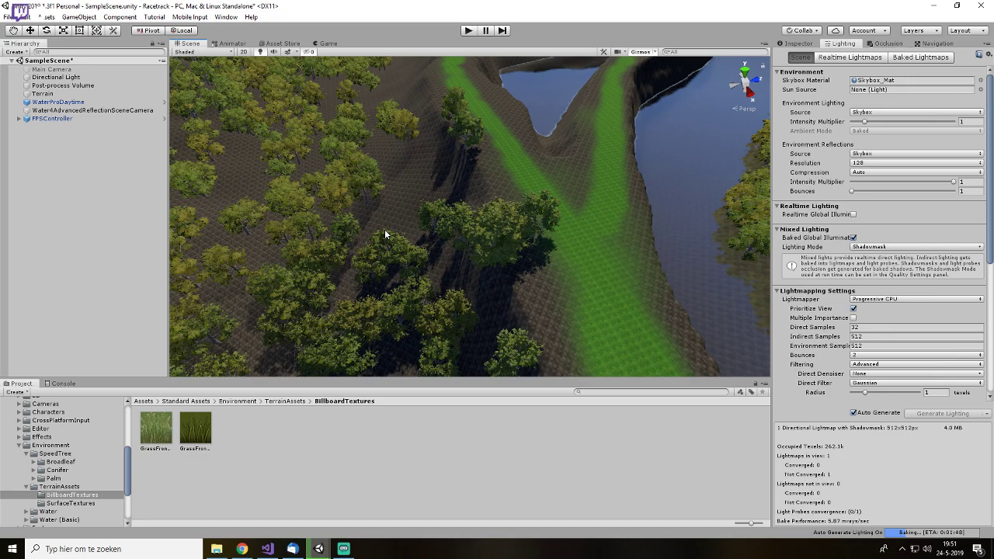
{"action": "middle_click_drag", "start_coordinate": [336, 173], "coordinate": [461, 206]}
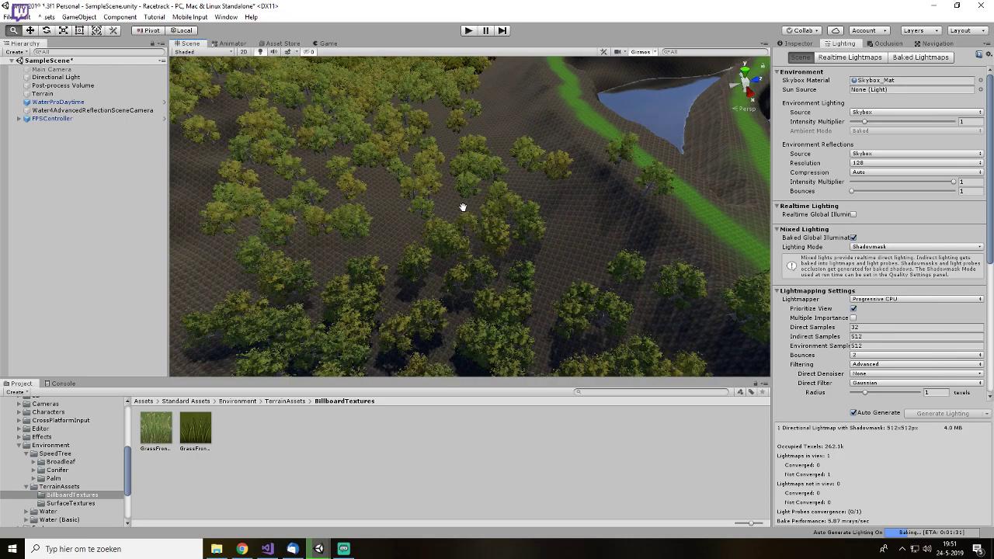
{"action": "scroll", "coordinate": [454, 207], "scroll_direction": "up", "scroll_amount": 5}
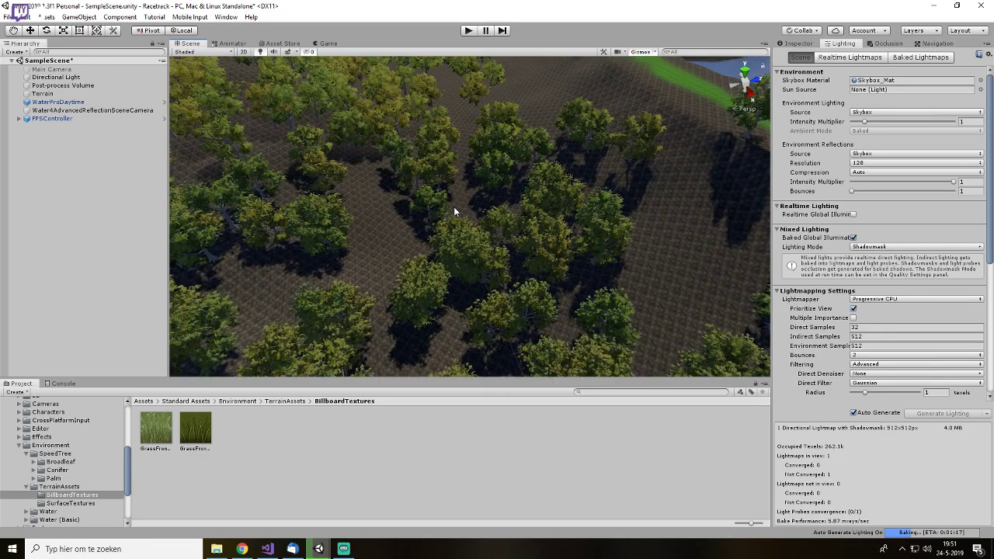
{"action": "scroll", "coordinate": [454, 207], "scroll_direction": "up", "scroll_amount": 3}
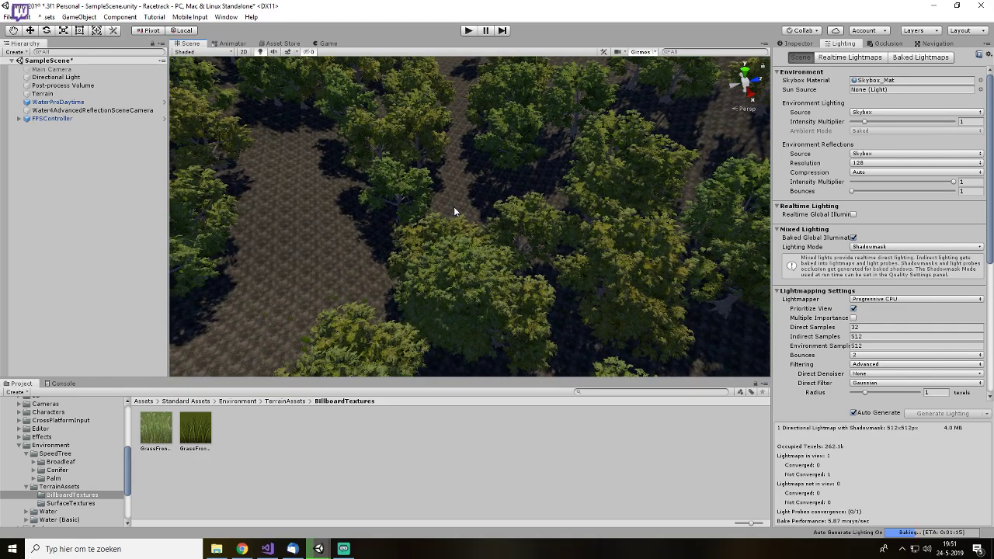
- Check the Game view briefly and examine up close the shaded grass beneath the trees and the grass along the track
{"action": "left_click", "coordinate": [327, 43]}
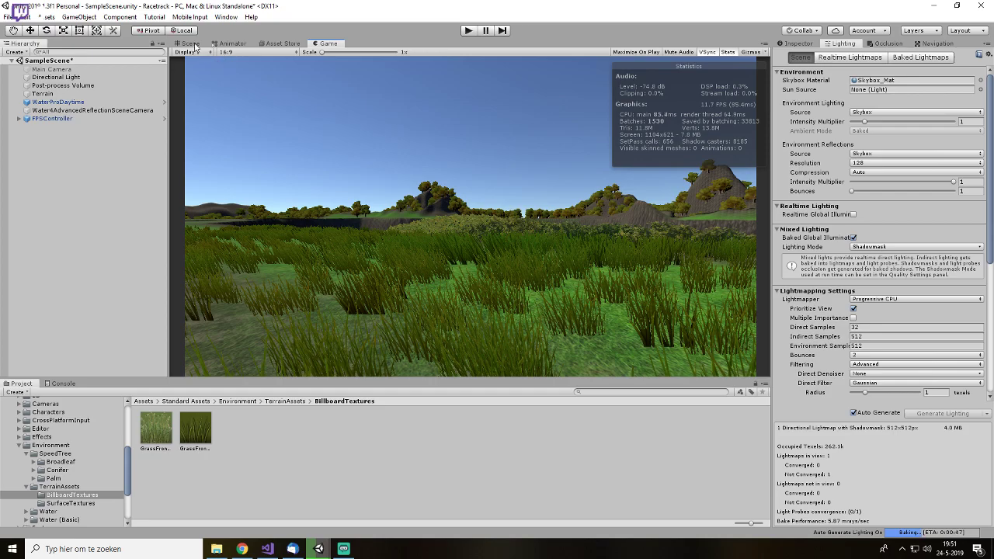
{"action": "left_click", "coordinate": [191, 43]}
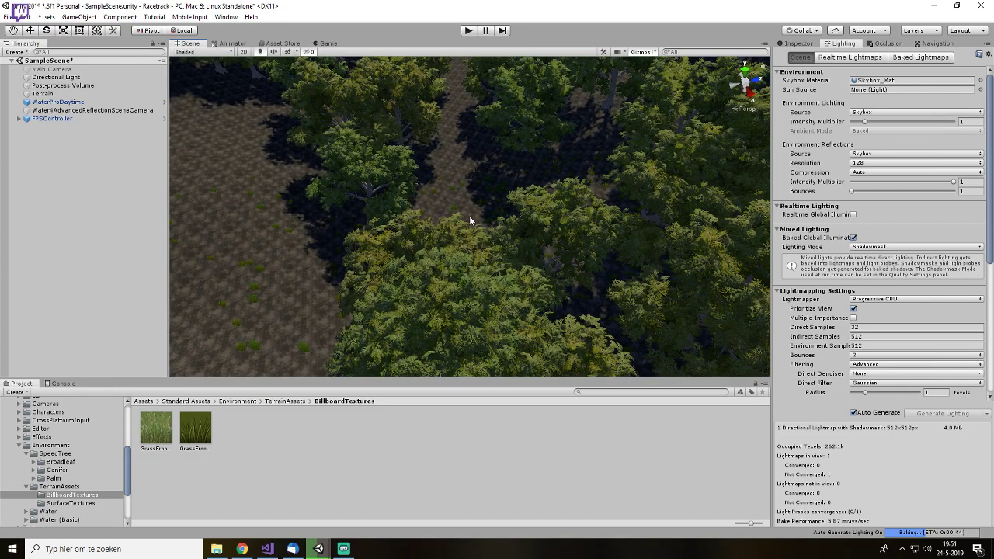
{"action": "scroll", "coordinate": [495, 198], "scroll_direction": "up", "scroll_amount": 10}
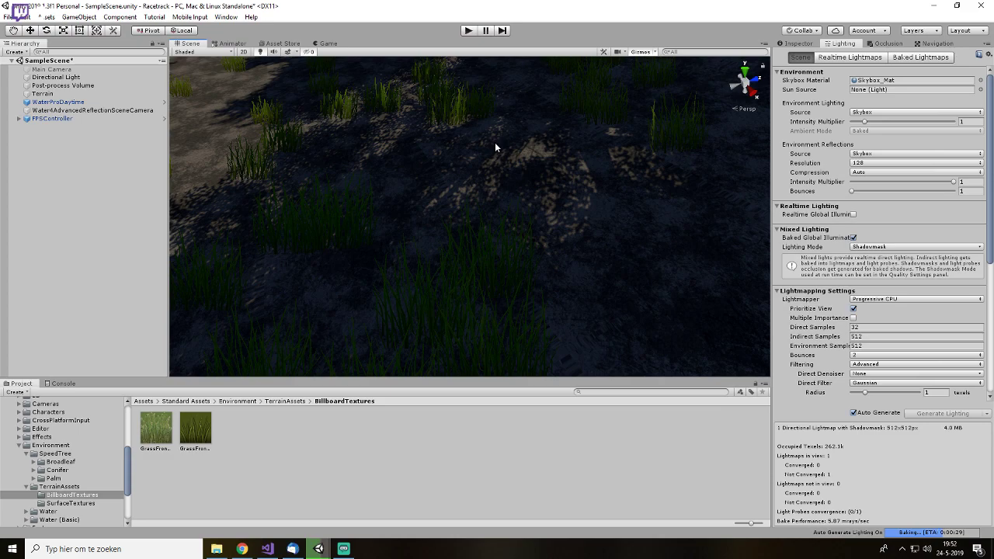
{"action": "scroll", "coordinate": [495, 148], "scroll_direction": "down", "scroll_amount": 5}
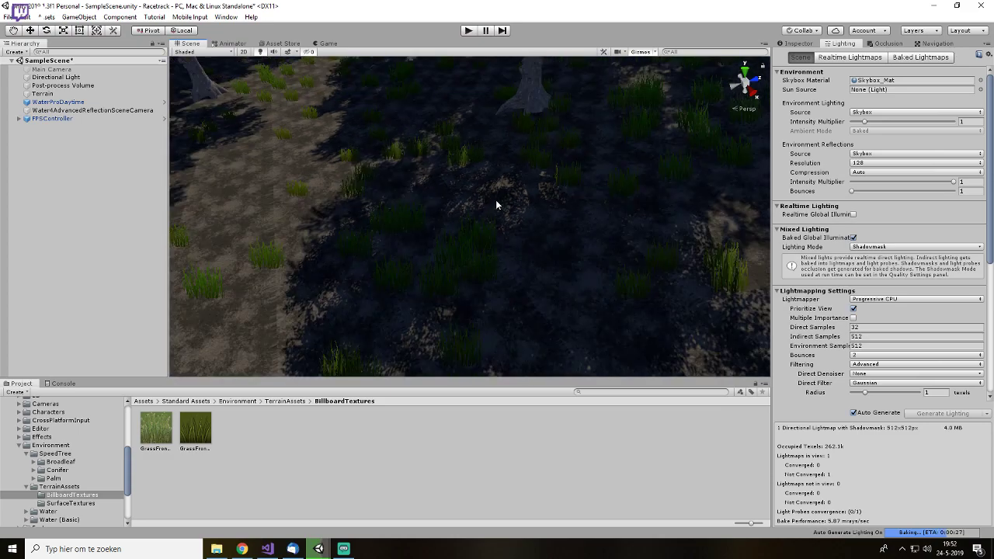
{"action": "scroll", "coordinate": [497, 206], "scroll_direction": "down", "scroll_amount": 6}
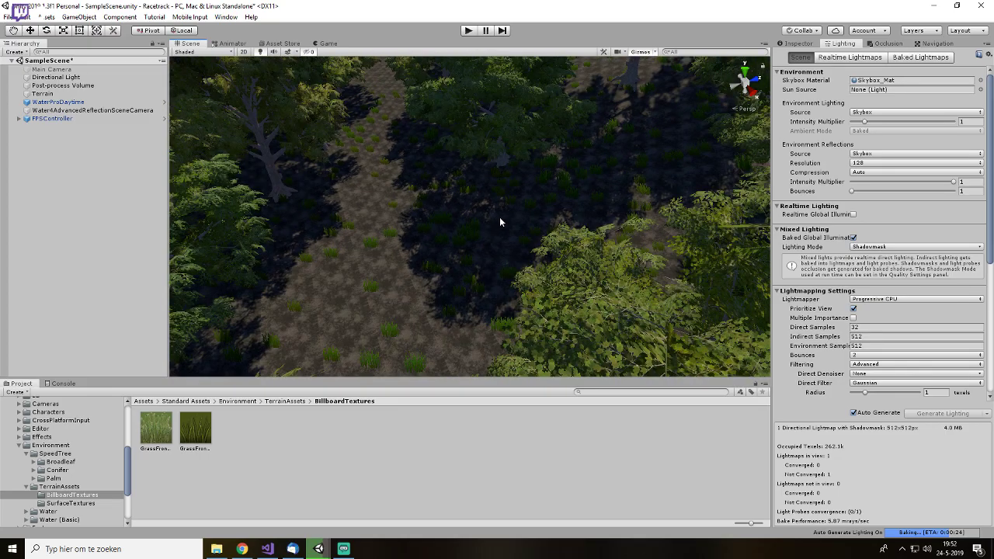
{"action": "scroll", "coordinate": [499, 217], "scroll_direction": "up", "scroll_amount": 8}
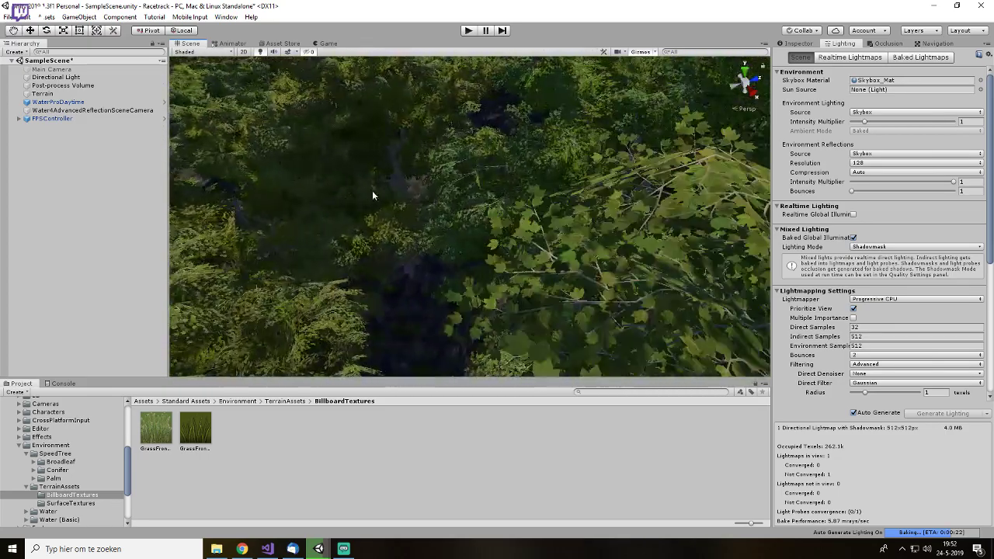
{"action": "scroll", "coordinate": [372, 196], "scroll_direction": "up", "scroll_amount": 8}
{"action": "mouse_move", "coordinate": [420, 197]}
{"action": "middle_mouse_down"}
{"action": "mouse_move", "coordinate": [644, 155]}
{"action": "mouse_move", "coordinate": [507, 212]}
{"action": "mouse_move", "coordinate": [424, 215]}
{"action": "middle_mouse_up"}
{"action": "scroll", "coordinate": [424, 216], "scroll_direction": "up", "scroll_amount": 2}
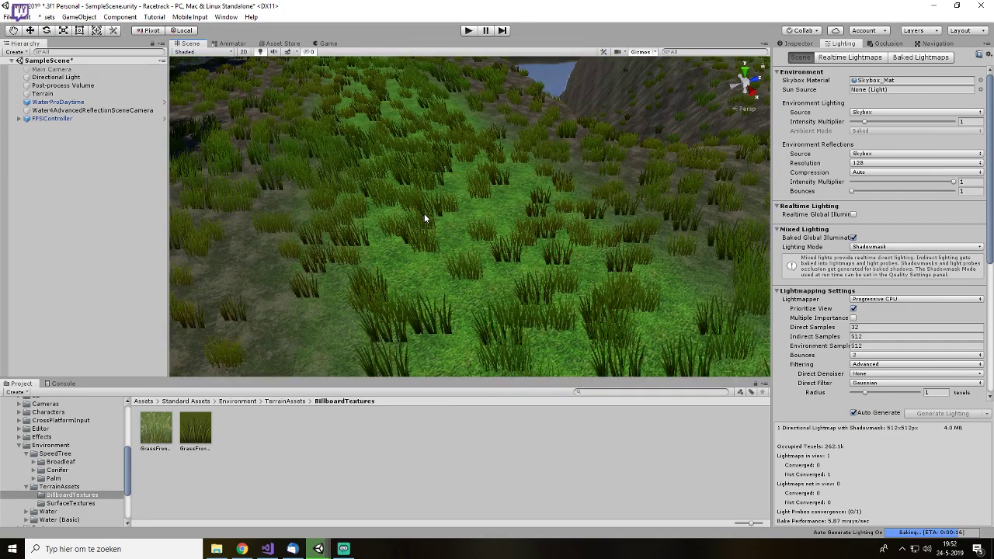
{"action": "scroll", "coordinate": [424, 214], "scroll_direction": "up", "scroll_amount": 1}
{"action": "middle_click_drag", "start_coordinate": [416, 124], "coordinate": [456, 219]}
{"action": "scroll", "coordinate": [450, 183], "scroll_direction": "up", "scroll_amount": 1}
{"action": "right_click_drag", "start_coordinate": [449, 182], "coordinate": [420, 130]}
{"action": "middle_click_drag", "start_coordinate": [420, 129], "coordinate": [451, 186]}
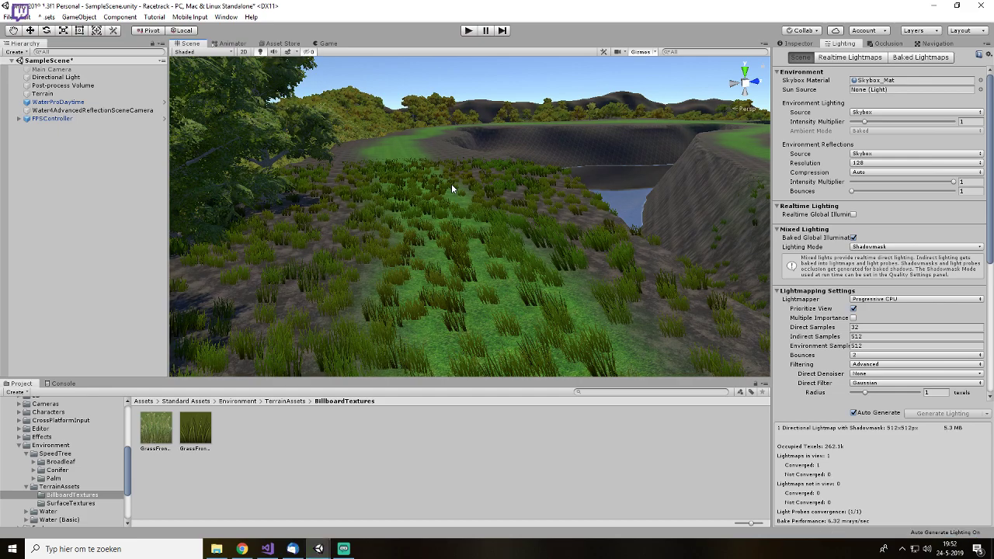
- Run the game and walk through the grass and around the trees to examine shadows, grass and performance statistics, ending the run
{"action": "left_click", "coordinate": [471, 32]}
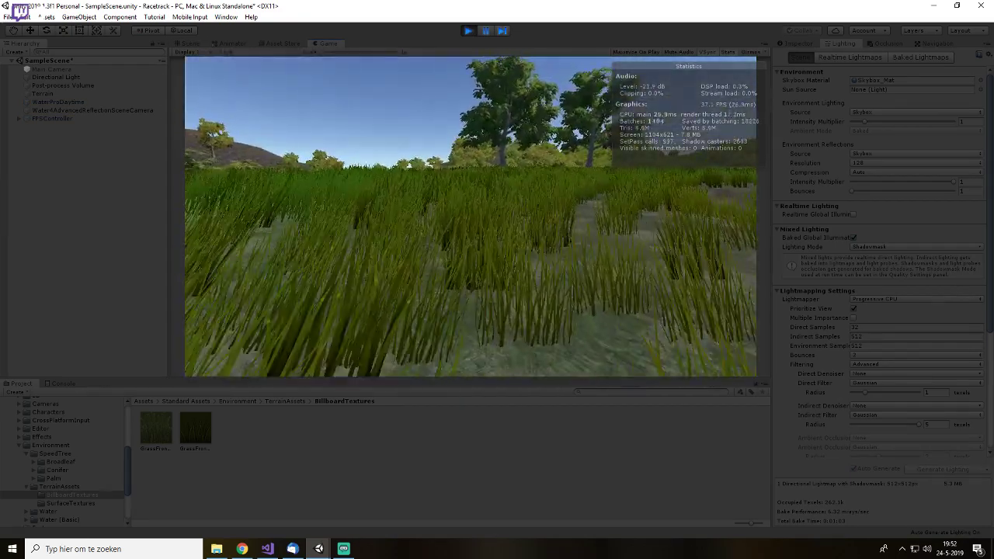
{"action": "key", "text": "w"}
{"action": "key", "text": "w"}
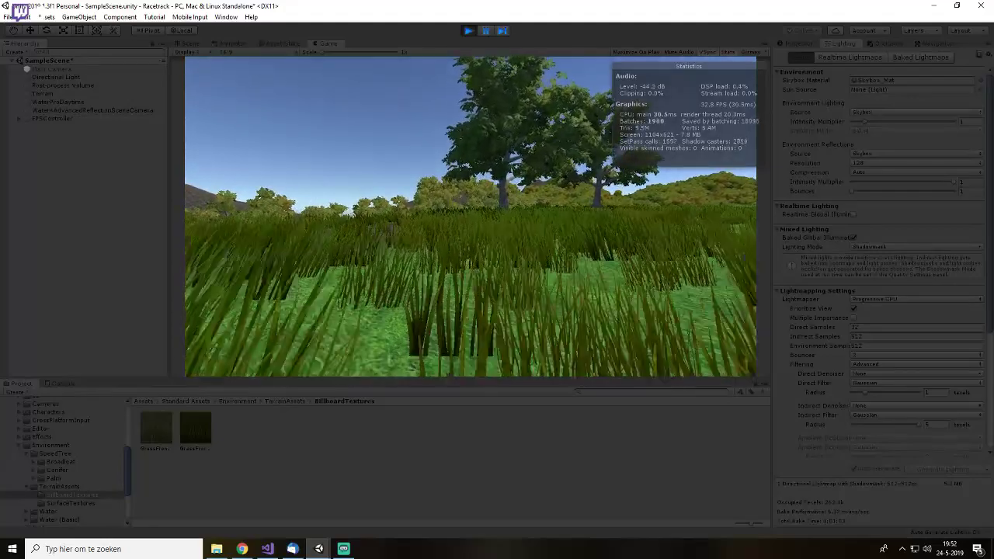
{"action": "key", "text": "w"}
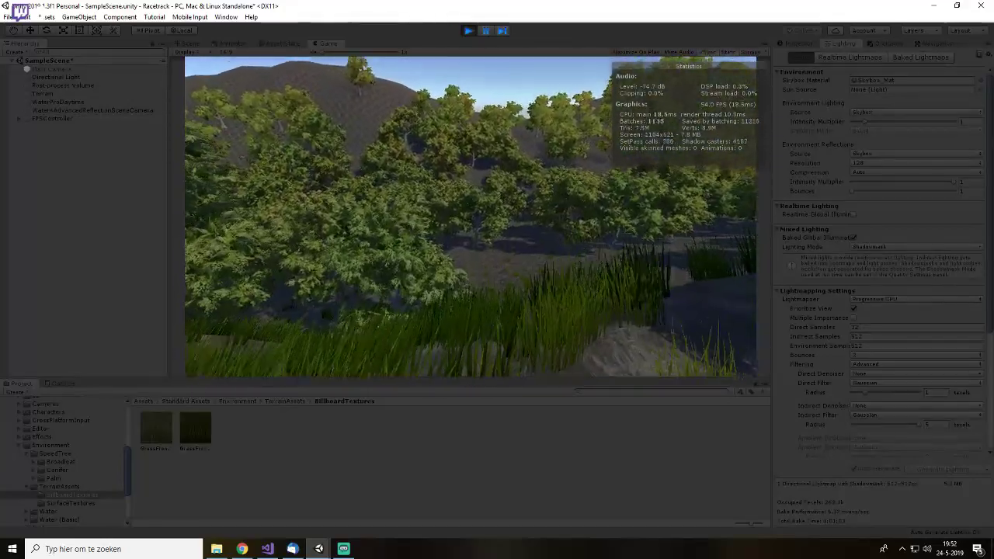
{"action": "key", "text": "w"}
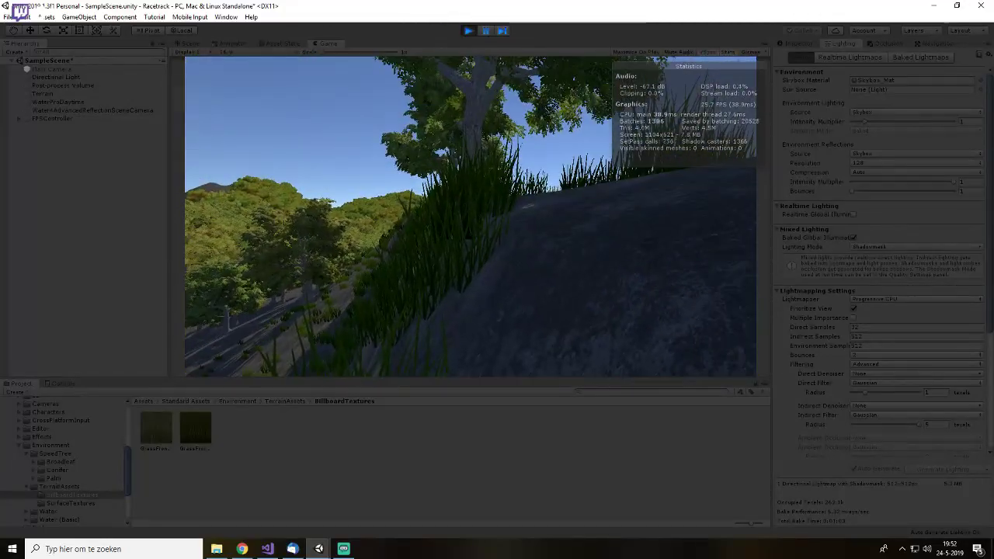
{"action": "key", "text": "w"}
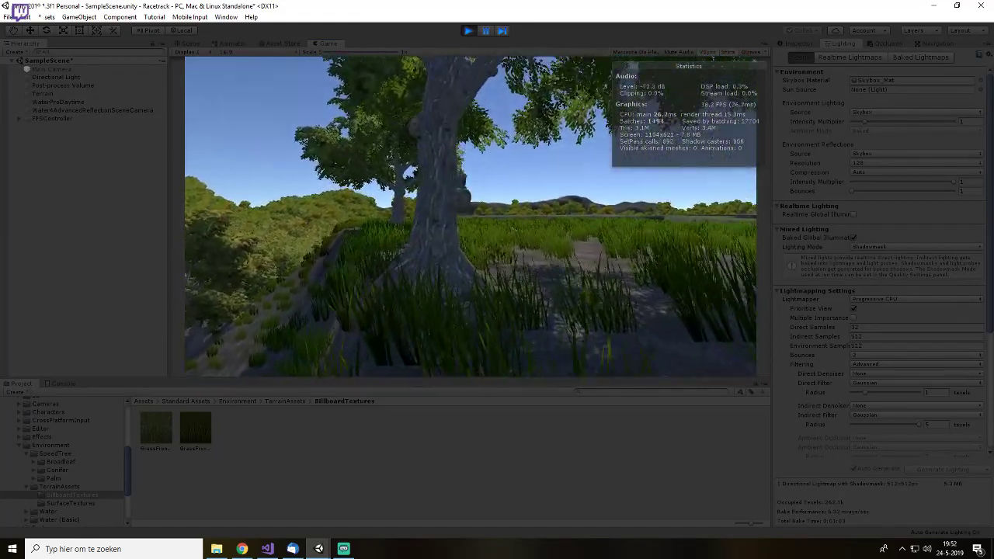
{"action": "key", "text": "w"}
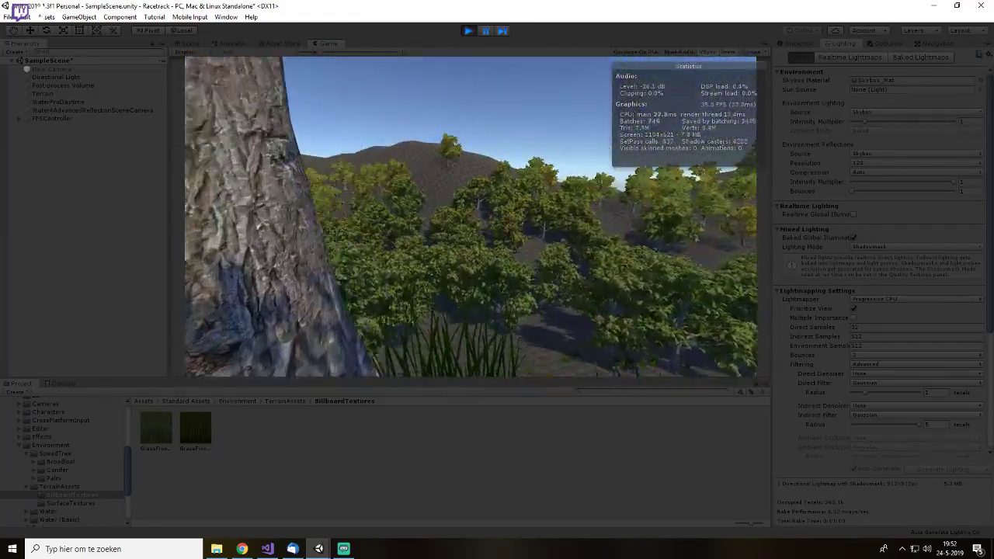
{"action": "key", "text": "w"}
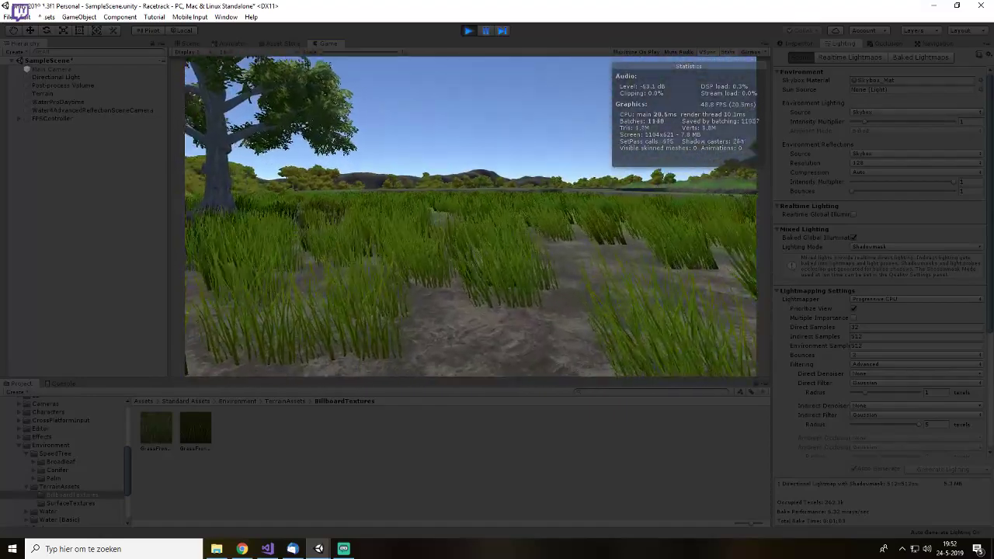
{"action": "key", "text": "w"}
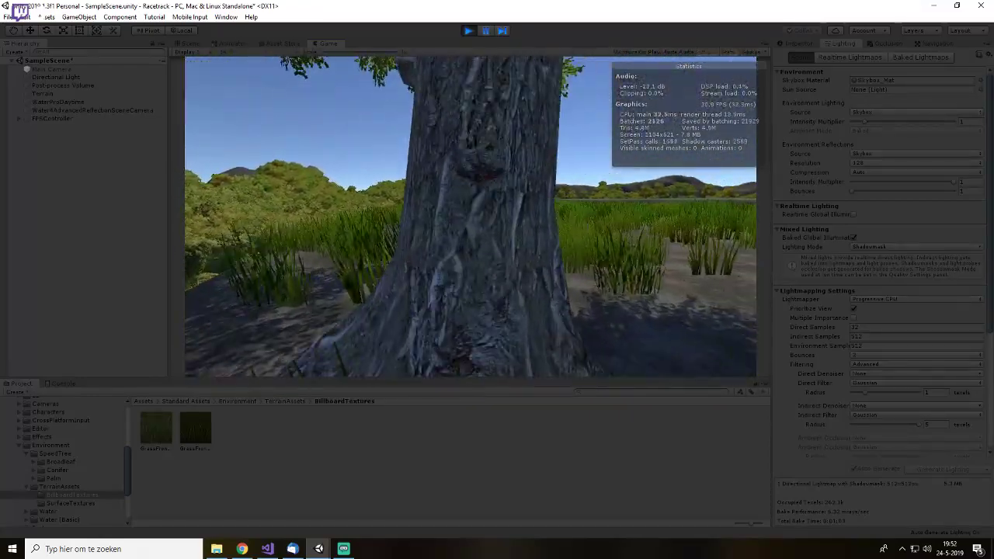
{"action": "key", "text": "w"}
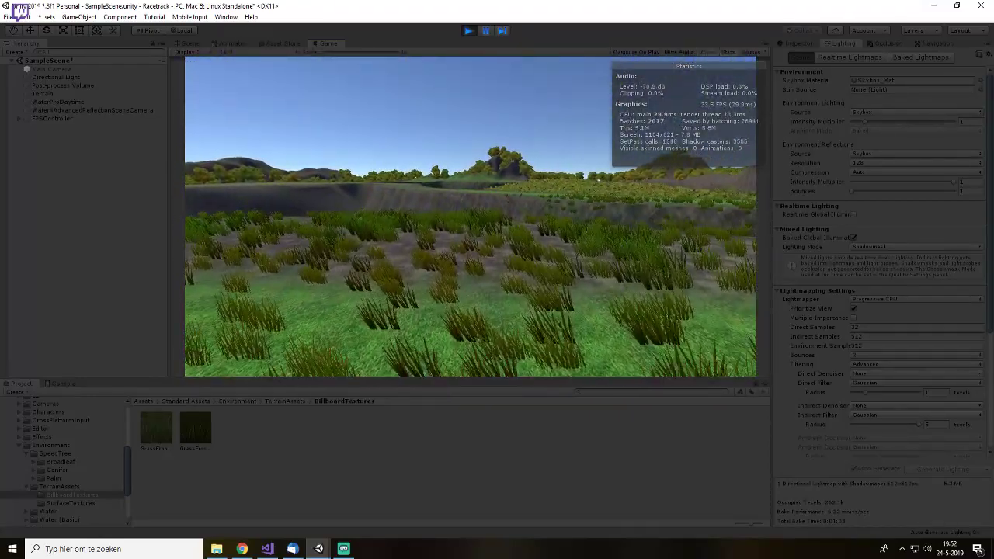
{"action": "key", "text": "ctrl+p"}
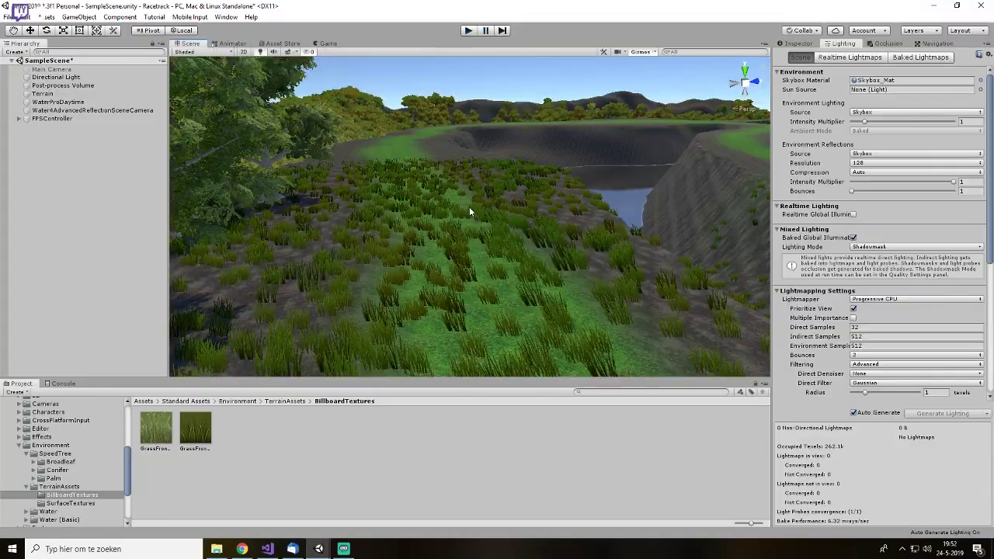
- Delete the FPSController and add the Car prefab from Standard Assets/Vehicles/Car/Prefabs to the scene
{"action": "left_click", "coordinate": [73, 121]}
{"action": "key", "text": "Delete"}
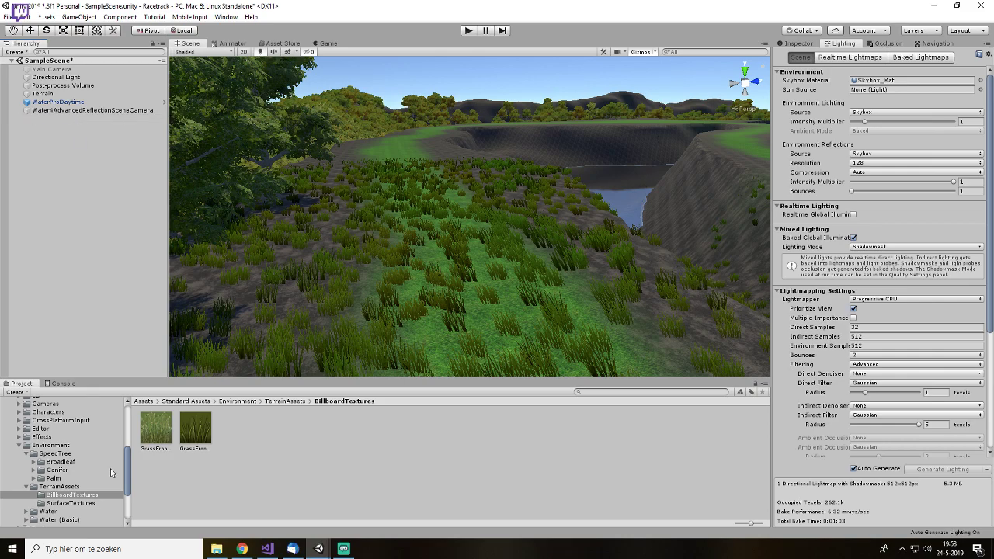
{"action": "left_click", "coordinate": [19, 446]}
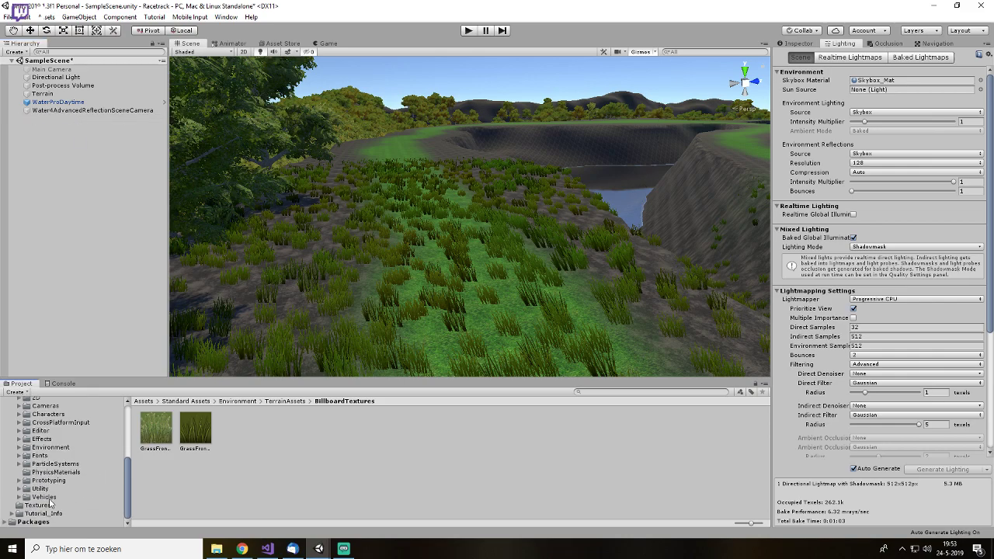
{"action": "left_click", "coordinate": [47, 498]}
{"action": "scroll", "coordinate": [45, 414], "scroll_direction": "up", "scroll_amount": 2}
{"action": "scroll", "coordinate": [44, 494], "scroll_direction": "down", "scroll_amount": 2}
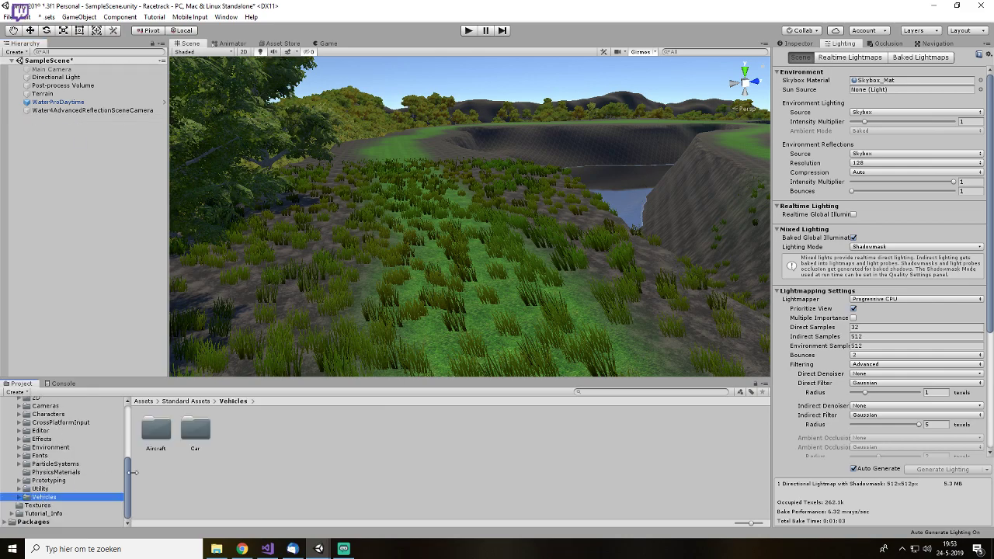
{"action": "double_click", "coordinate": [196, 429]}
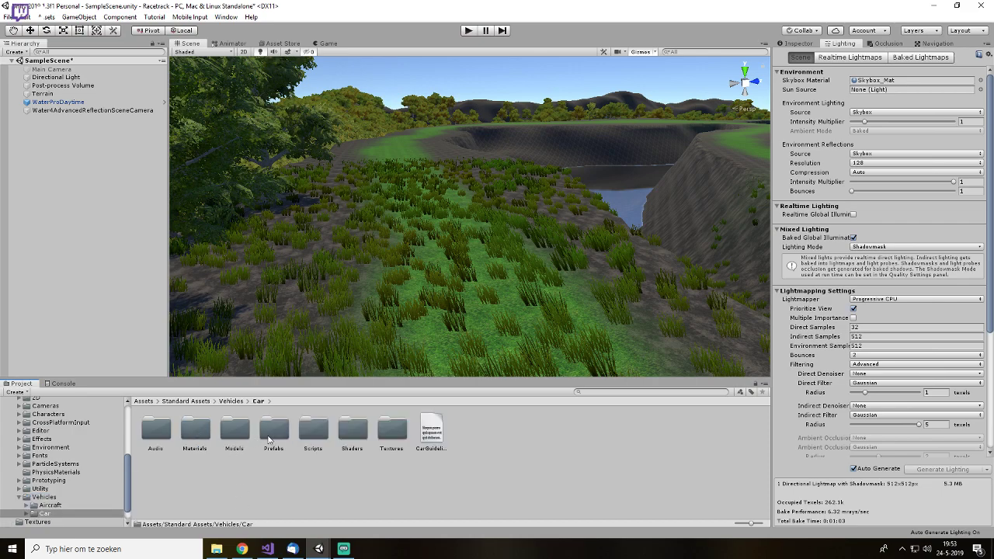
{"action": "left_click", "coordinate": [269, 435]}
{"action": "double_click", "coordinate": [266, 431]}
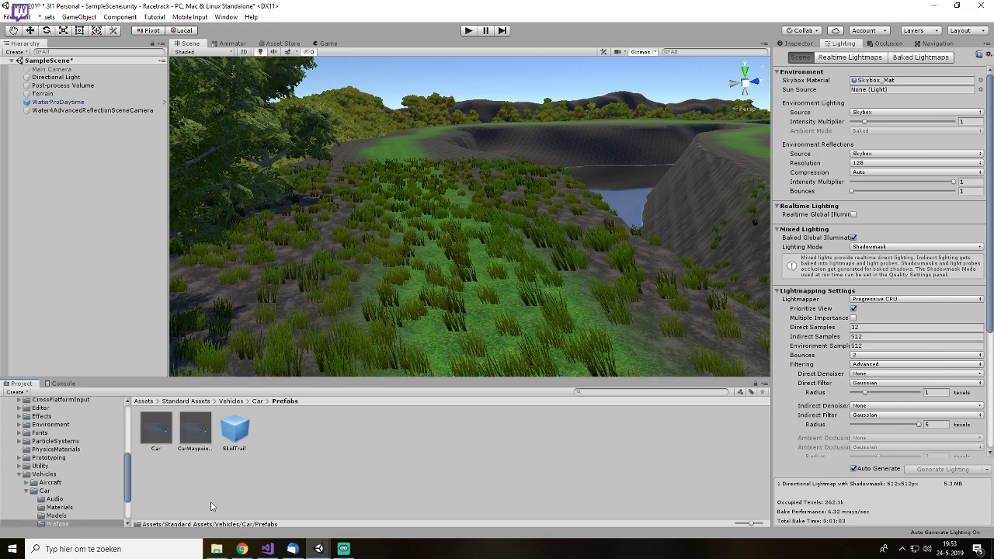
{"action": "left_click", "coordinate": [156, 431]}
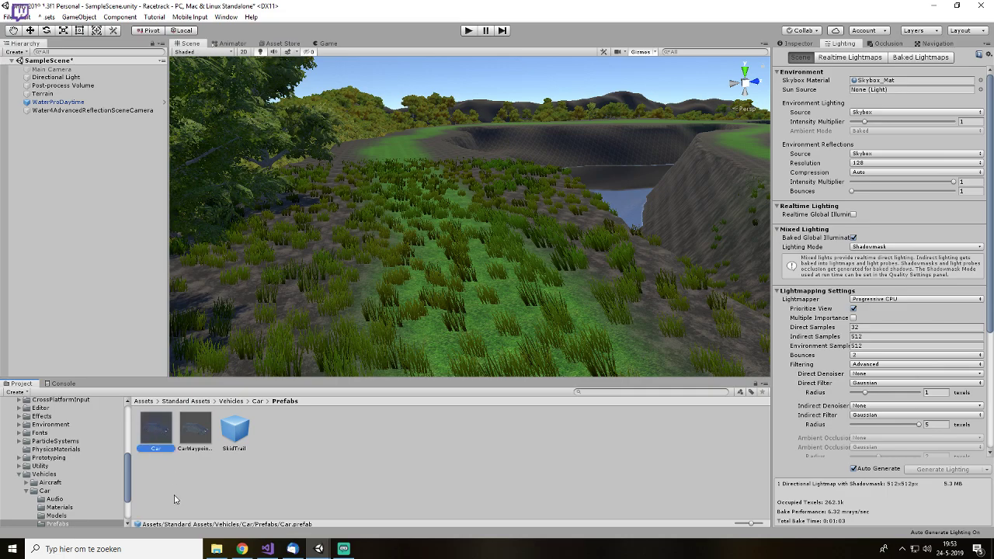
{"action": "left_click_drag", "start_coordinate": [88, 251], "coordinate": [89, 251]}
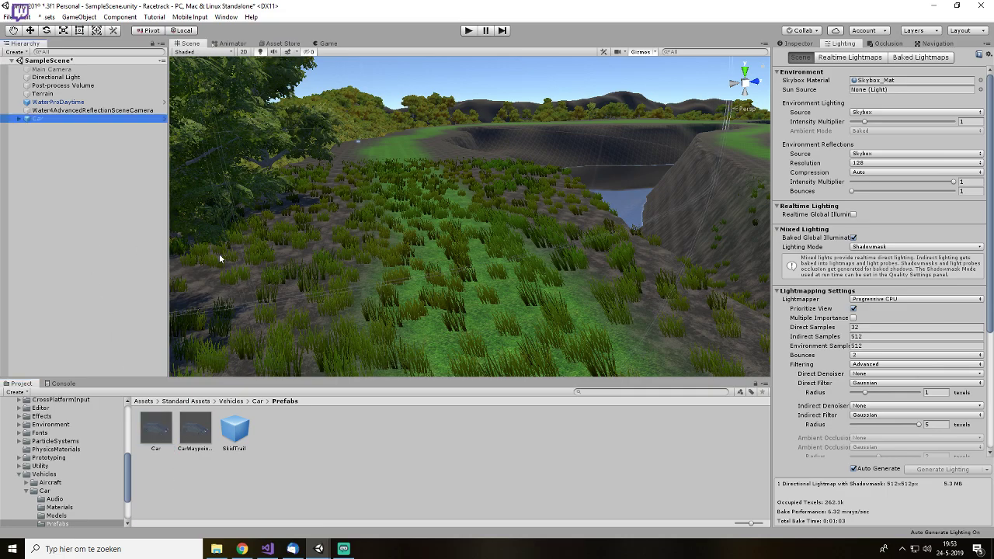
- Move the car from outside the terrain to the ground beside the green track near the lake
{"action": "key", "text": "f"}
{"action": "scroll", "coordinate": [505, 225], "scroll_direction": "down", "scroll_amount": 20}
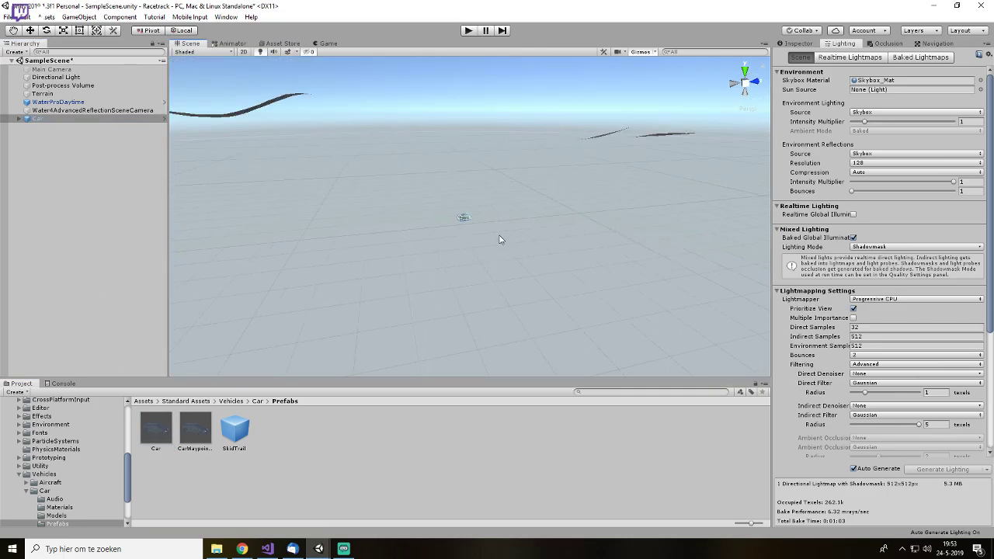
{"action": "left_click_drag", "start_coordinate": [479, 222], "coordinate": [353, 266], "text": "alt"}
{"action": "left_click_drag", "start_coordinate": [322, 237], "coordinate": [492, 220]}
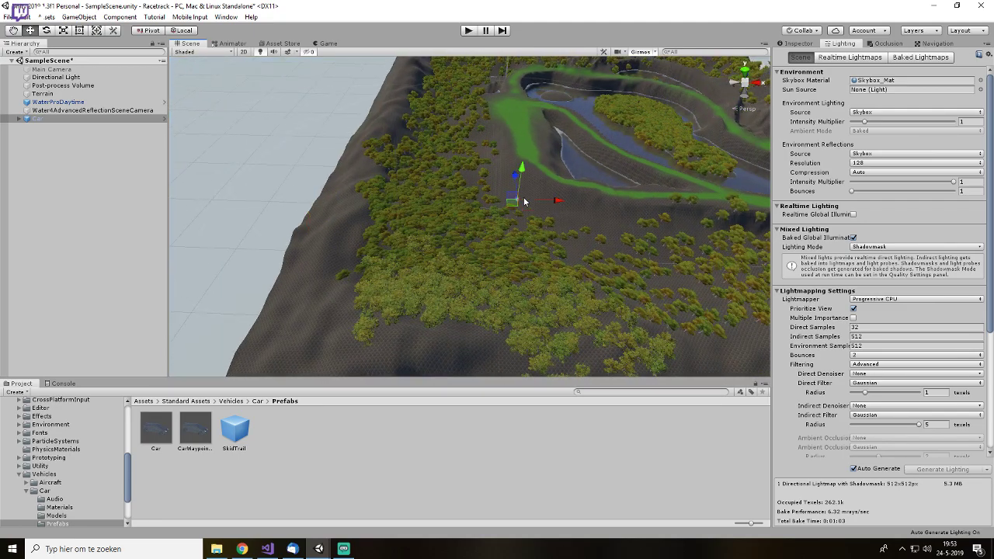
{"action": "key", "text": "f"}
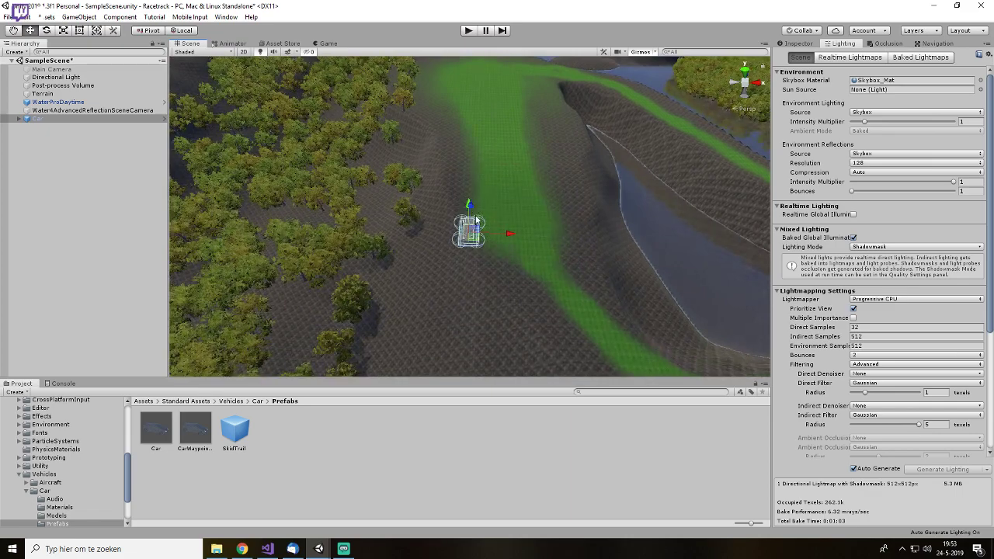
- Position the car in the middle of the grassy green track and bring it down to ground level
{"action": "left_click_drag", "start_coordinate": [479, 244], "coordinate": [540, 68]}
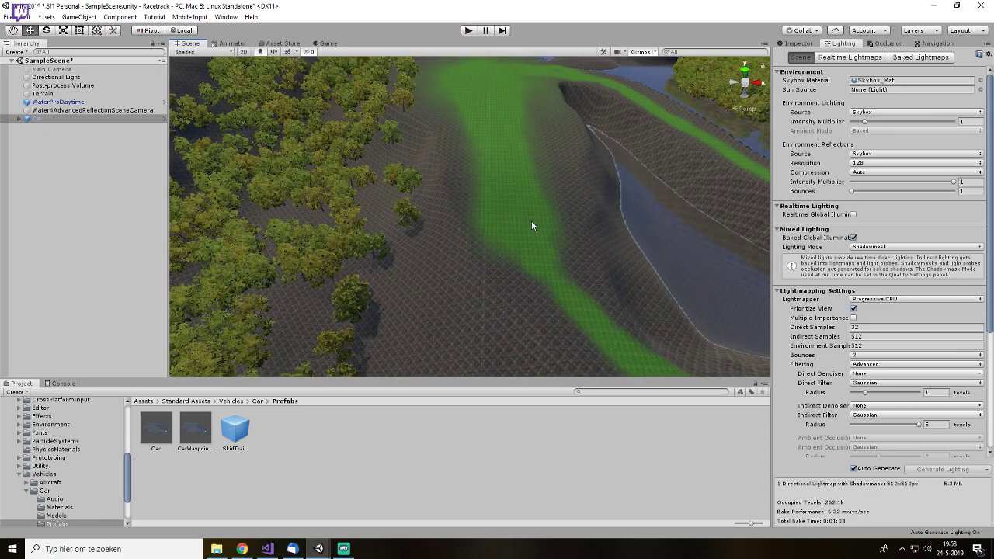
{"action": "left_click_drag", "start_coordinate": [538, 121], "coordinate": [529, 74], "text": "alt"}
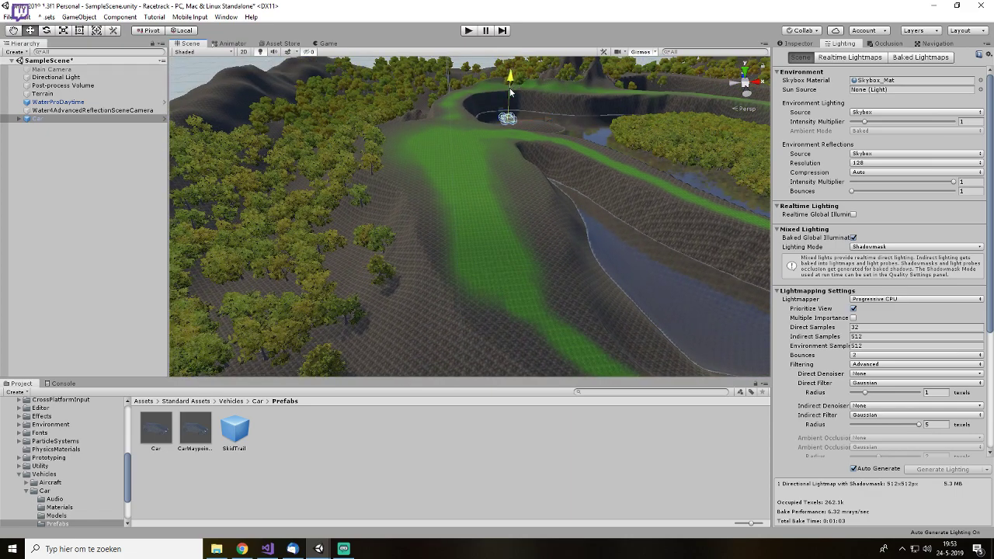
{"action": "left_click_drag", "start_coordinate": [513, 243], "coordinate": [509, 307]}
{"action": "key", "text": "f"}
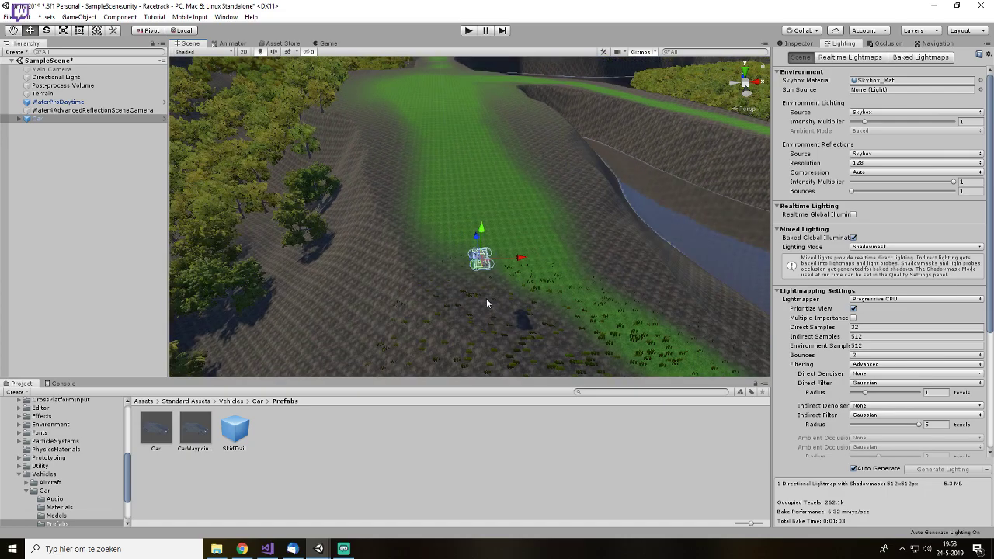
{"action": "mouse_move", "coordinate": [468, 194]}
{"action": "left_mouse_down"}
{"action": "mouse_move", "coordinate": [475, 270]}
{"action": "mouse_move", "coordinate": [473, 202]}
{"action": "left_mouse_up"}
{"action": "key", "text": "f"}
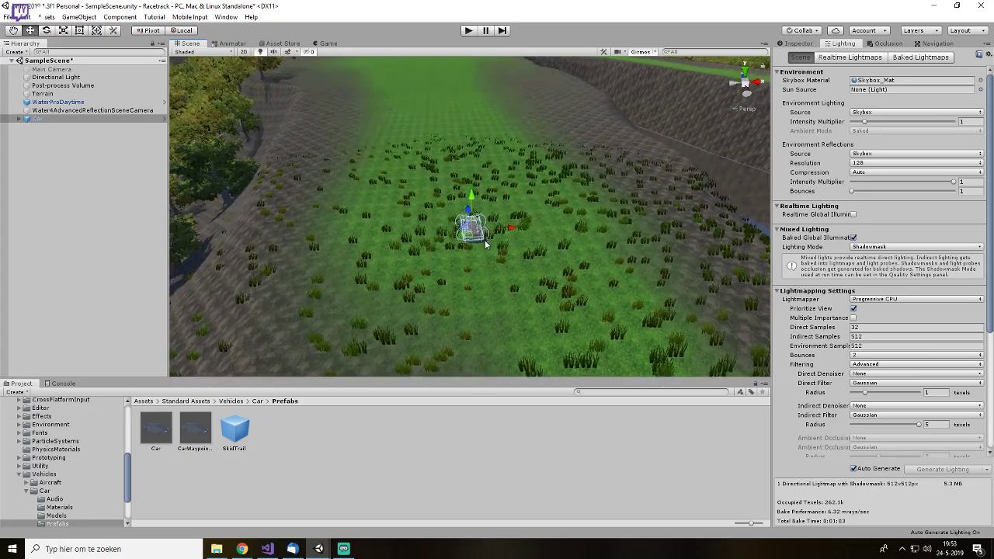
{"action": "scroll", "coordinate": [468, 299], "scroll_direction": "up", "scroll_amount": 12}
{"action": "left_click_drag", "start_coordinate": [502, 281], "coordinate": [520, 212], "text": "alt"}
{"action": "scroll", "coordinate": [590, 255], "scroll_direction": "up", "scroll_amount": 4}
{"action": "scroll", "coordinate": [517, 216], "scroll_direction": "up", "scroll_amount": 3}
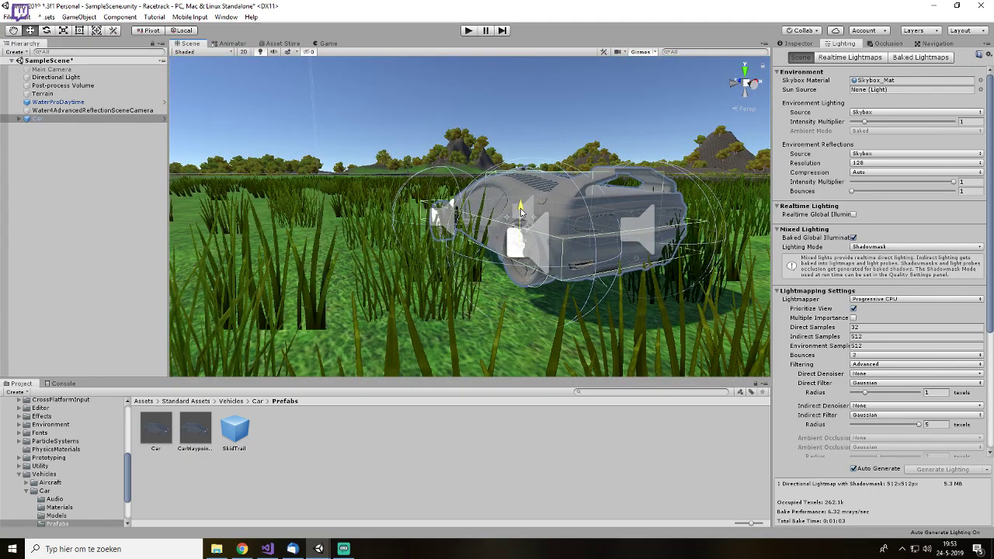
- Show the Console and run the game briefly to test the car setup, ending the run
{"action": "left_click", "coordinate": [63, 383]}
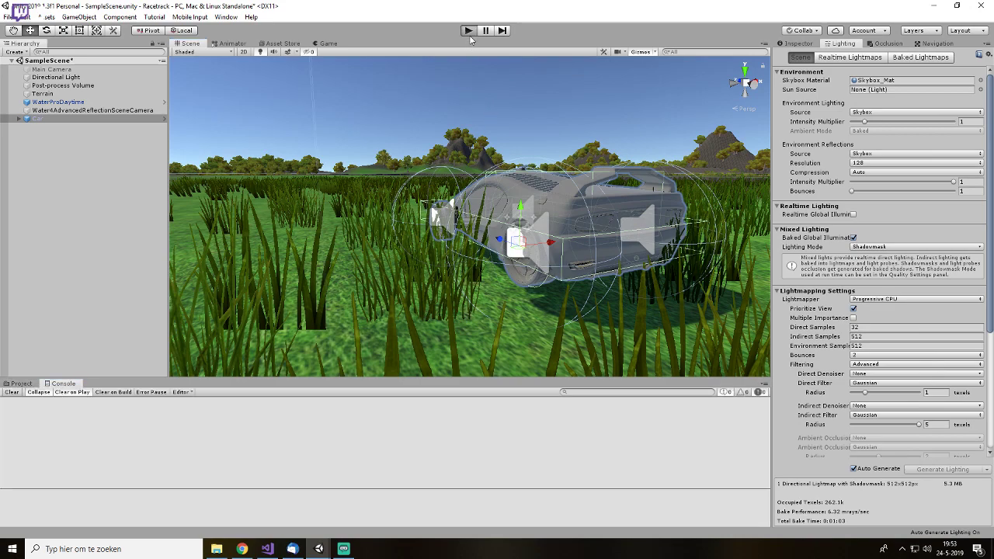
{"action": "left_click", "coordinate": [469, 35]}
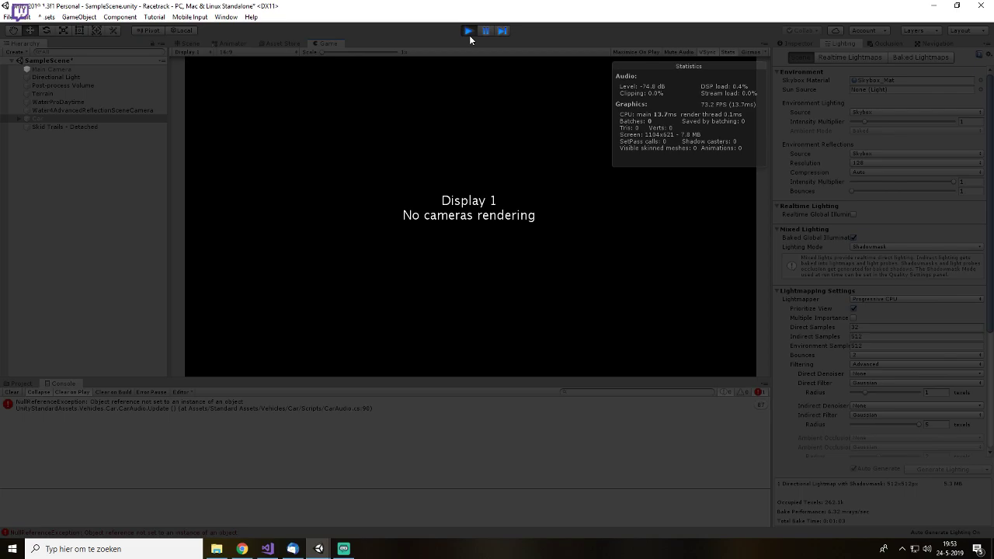
{"action": "left_click", "coordinate": [469, 35]}
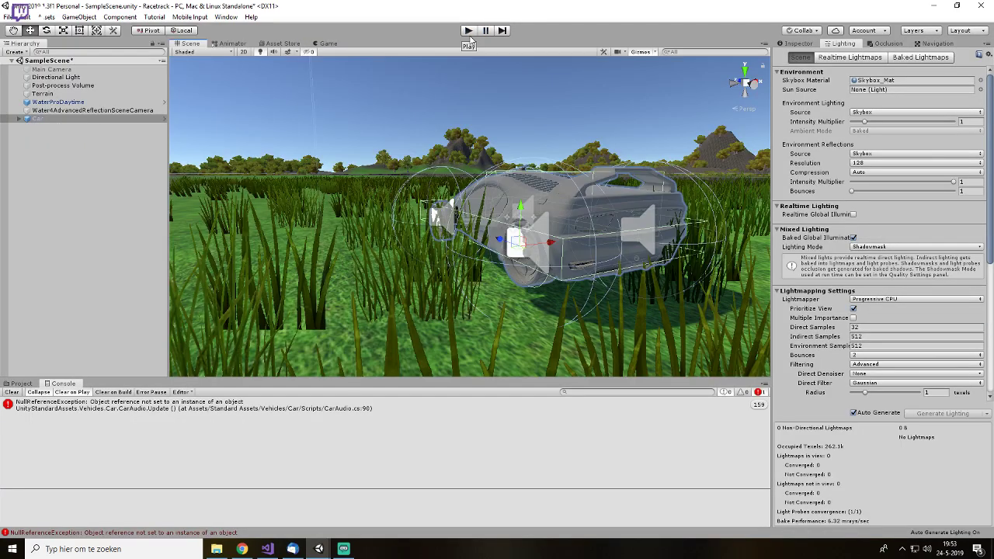
- Expand the Car to list its child objects and activate the scene's Main Camera object
{"action": "left_click", "coordinate": [25, 153]}
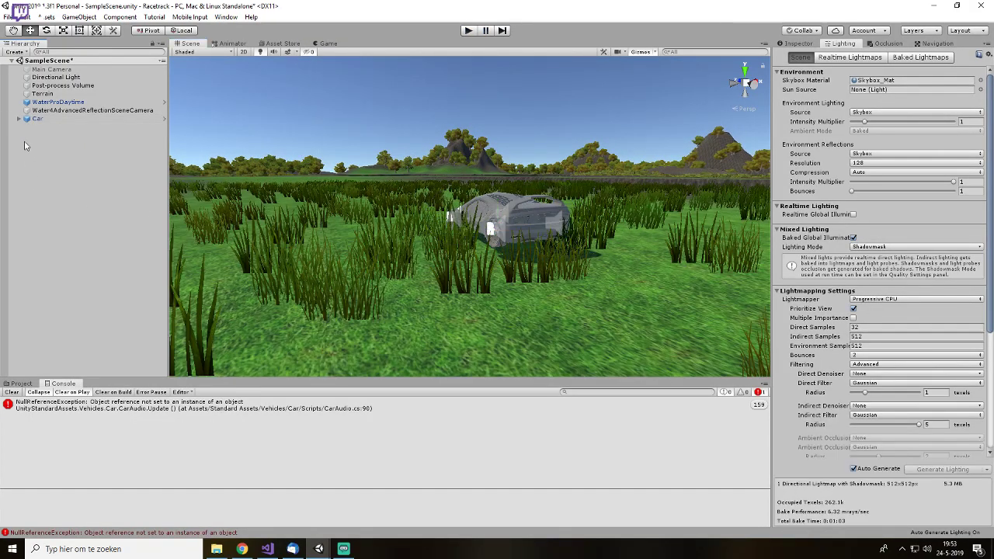
{"action": "left_click", "coordinate": [18, 119]}
{"action": "left_click", "coordinate": [59, 136]}
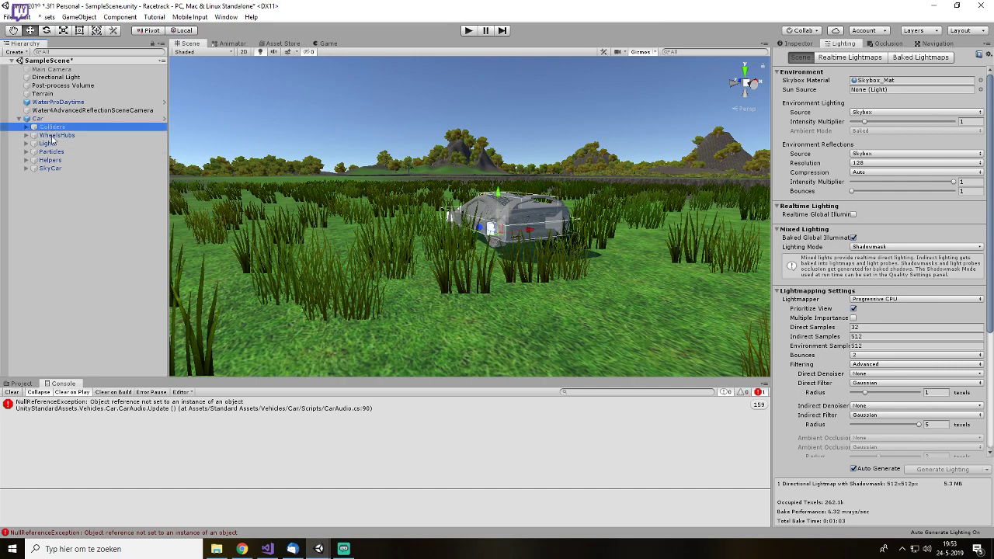
{"action": "left_click", "coordinate": [82, 246]}
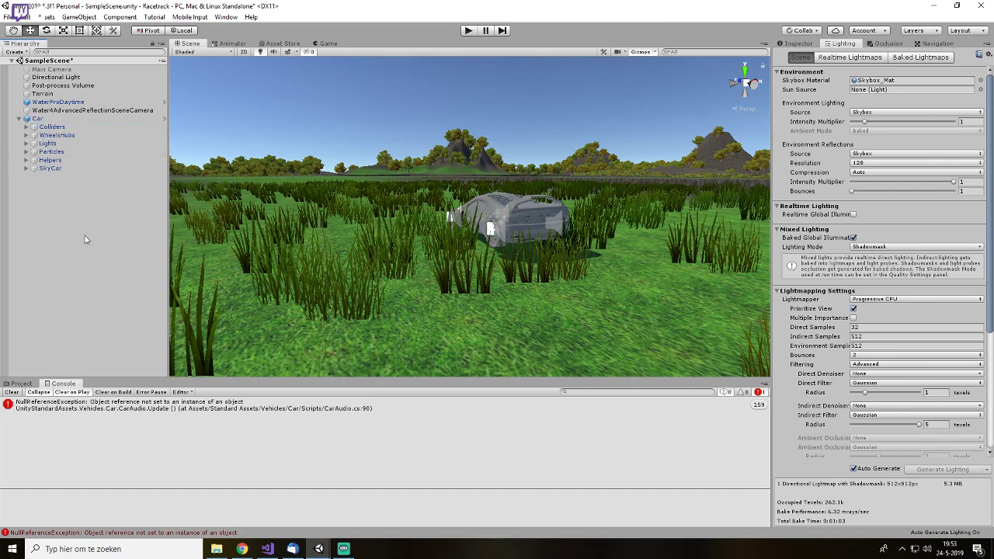
{"action": "left_click", "coordinate": [85, 71]}
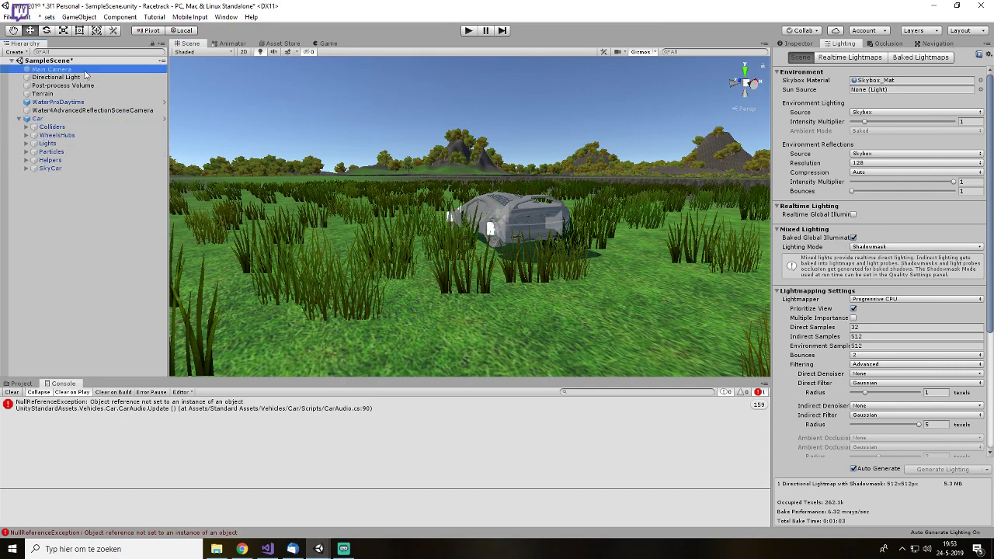
{"action": "left_click", "coordinate": [800, 44]}
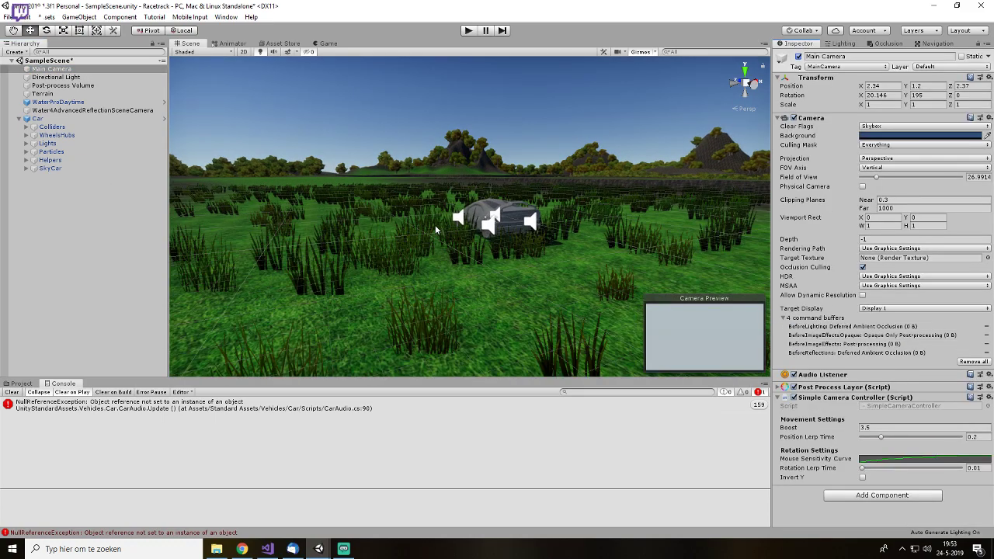
- Try to place the Main Camera inside the Car prefab instance as a child, leaving the prefab unopened
{"action": "left_click", "coordinate": [67, 70]}
{"action": "left_click_drag", "start_coordinate": [69, 76], "coordinate": [66, 129]}
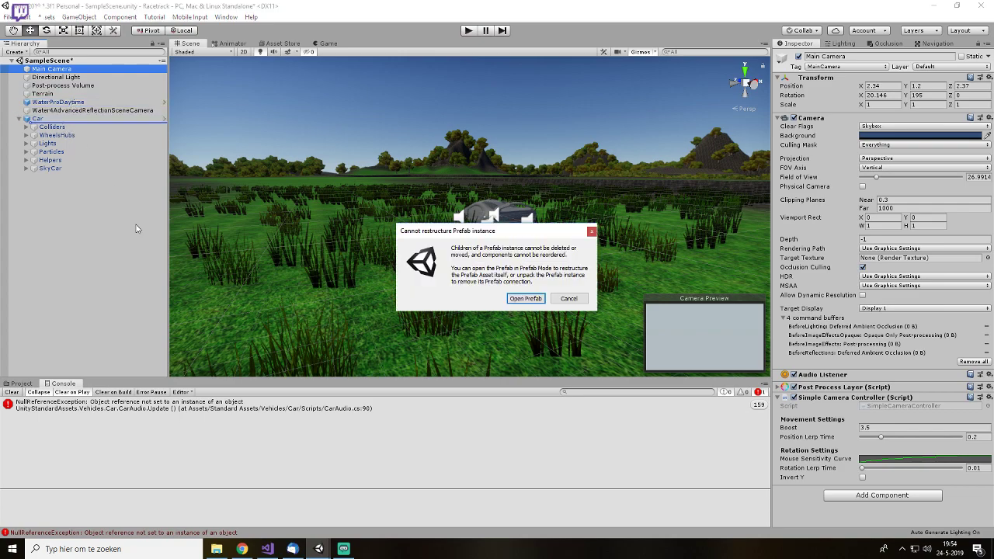
{"action": "left_click", "coordinate": [568, 300]}
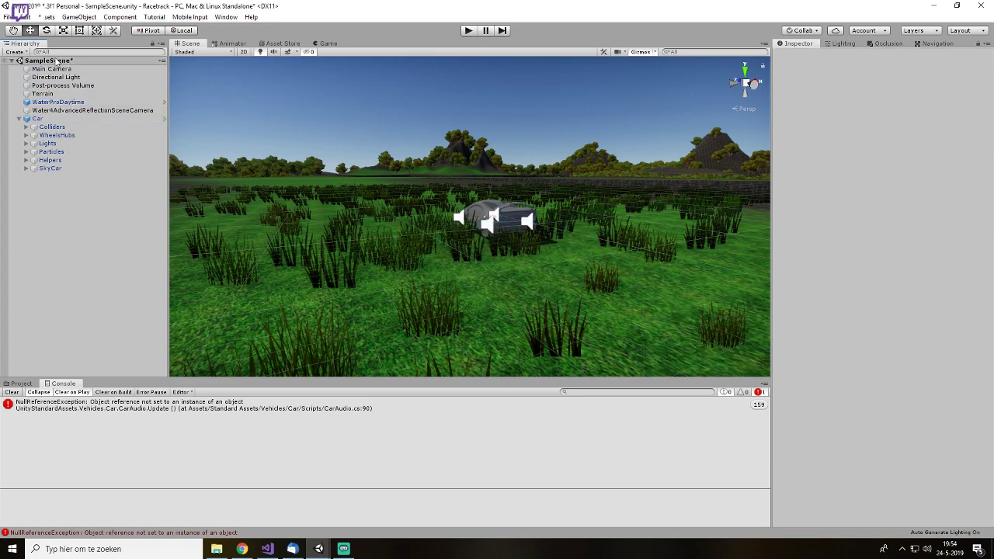
- Try to parent the Main Camera to the Car, opening the Car prefab to inspect its model and returning to the scene
{"action": "left_click", "coordinate": [37, 118]}
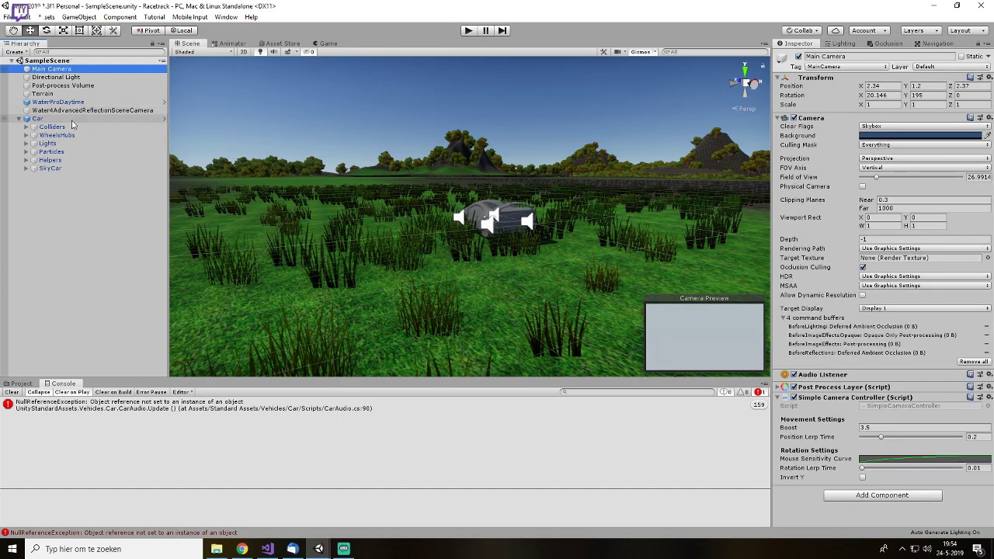
{"action": "left_click", "coordinate": [56, 69]}
{"action": "left_click_drag", "start_coordinate": [85, 87], "coordinate": [63, 120]}
{"action": "left_click", "coordinate": [526, 299]}
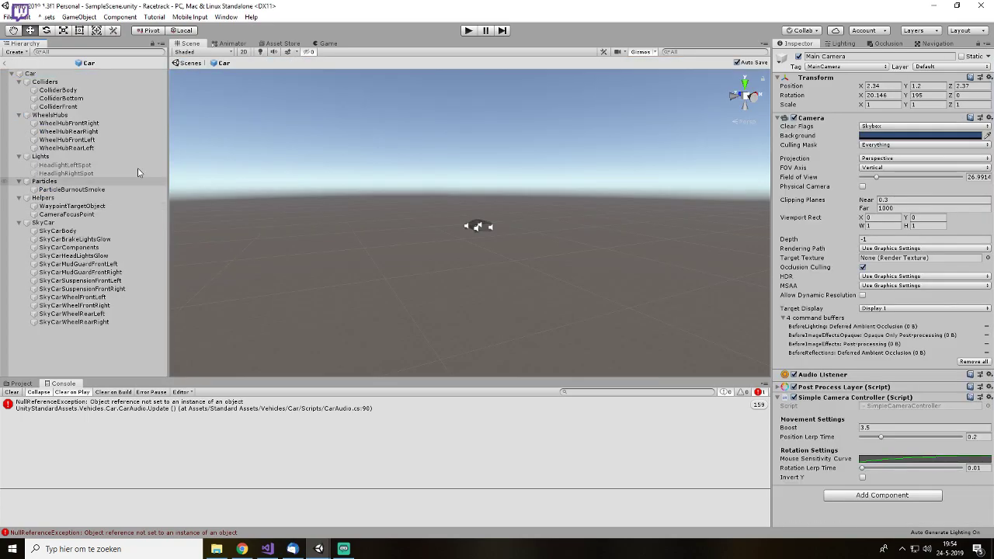
{"action": "left_click", "coordinate": [11, 74]}
{"action": "left_click", "coordinate": [12, 74]}
{"action": "scroll", "coordinate": [510, 216], "scroll_direction": "up", "scroll_amount": 10}
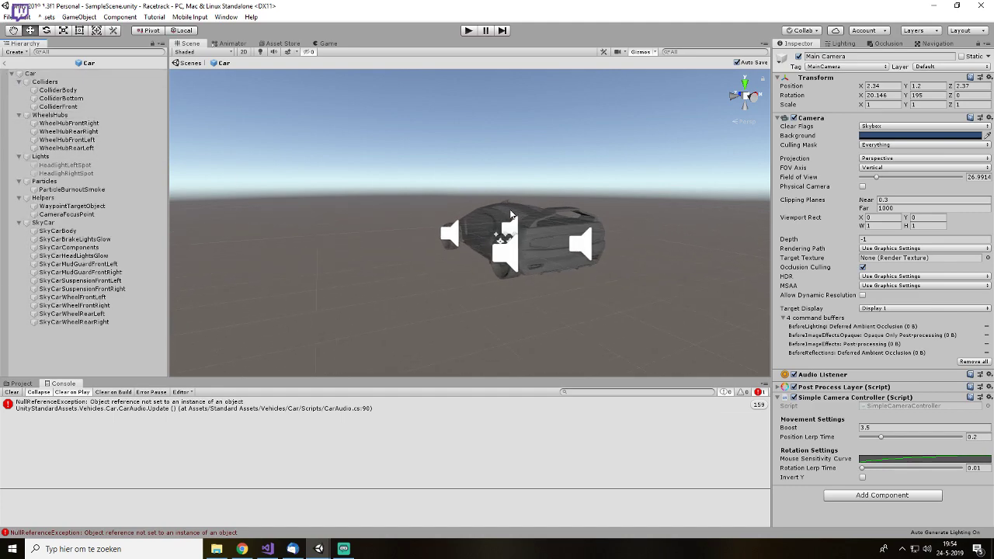
{"action": "left_click_drag", "start_coordinate": [513, 216], "coordinate": [635, 268], "text": "alt"}
{"action": "scroll", "coordinate": [619, 244], "scroll_direction": "up", "scroll_amount": 3}
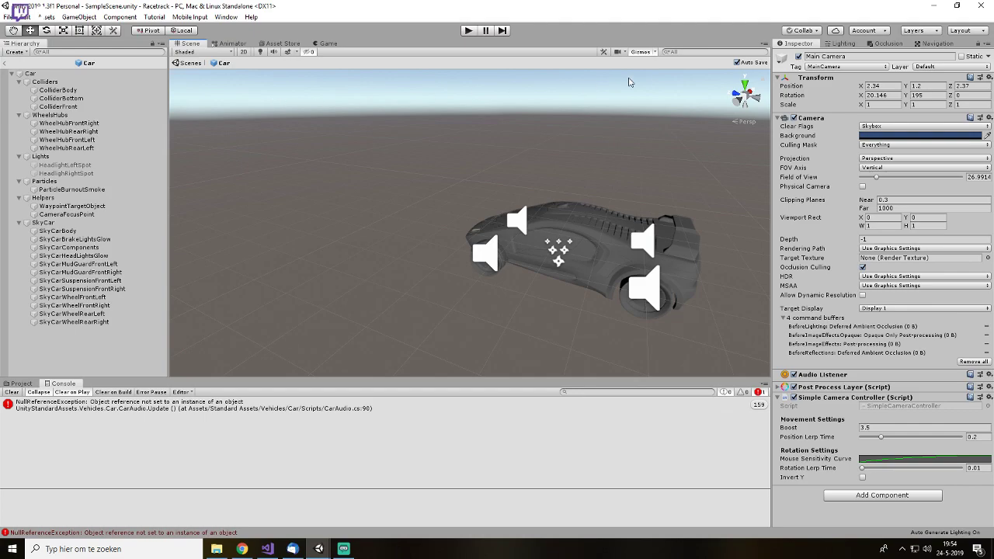
{"action": "left_click", "coordinate": [191, 63]}
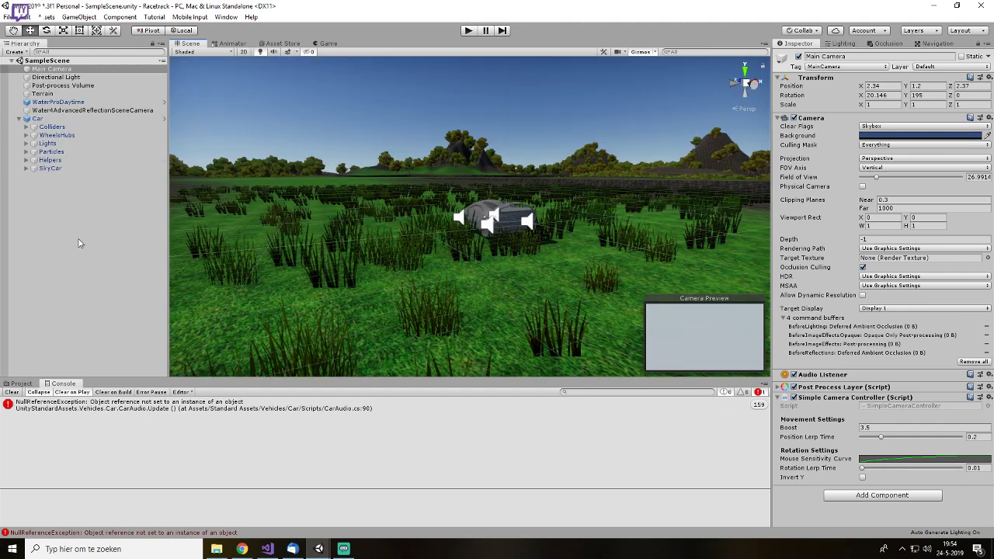
- Try once more to place the Main Camera among the Car's children, cancelling the prefab restructuring and clearing the selection
{"action": "left_click_drag", "start_coordinate": [51, 69], "coordinate": [52, 126]}
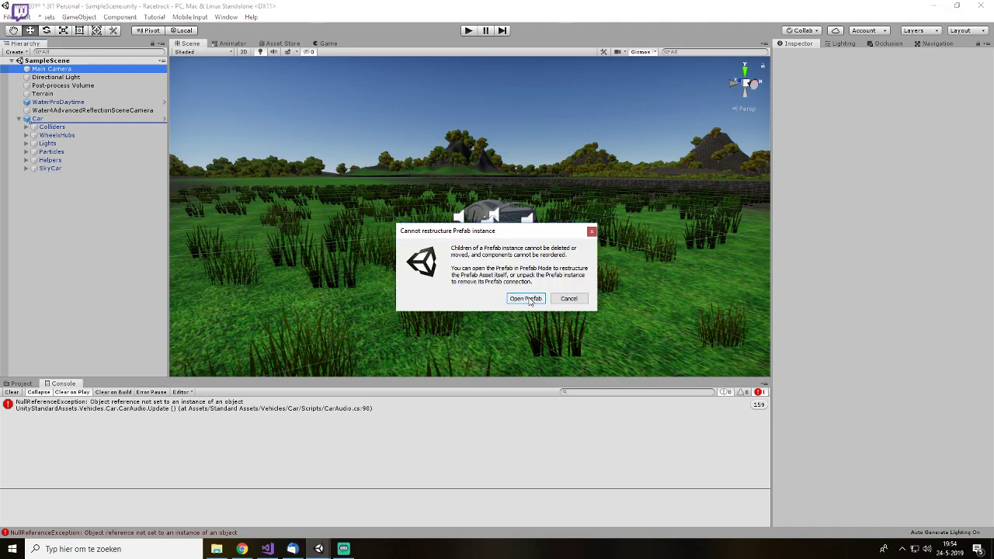
{"action": "left_click", "coordinate": [579, 304]}
{"action": "scroll", "coordinate": [481, 256], "scroll_direction": "up", "scroll_amount": 8}
{"action": "left_click_drag", "start_coordinate": [482, 256], "coordinate": [512, 259], "text": "alt"}
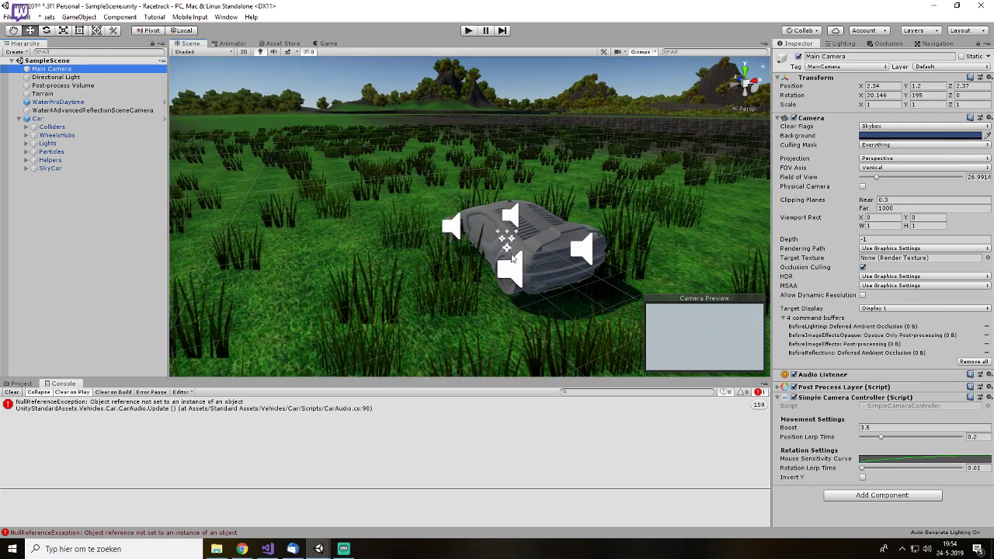
{"action": "scroll", "coordinate": [513, 259], "scroll_direction": "up", "scroll_amount": 3}
{"action": "left_click", "coordinate": [59, 259]}
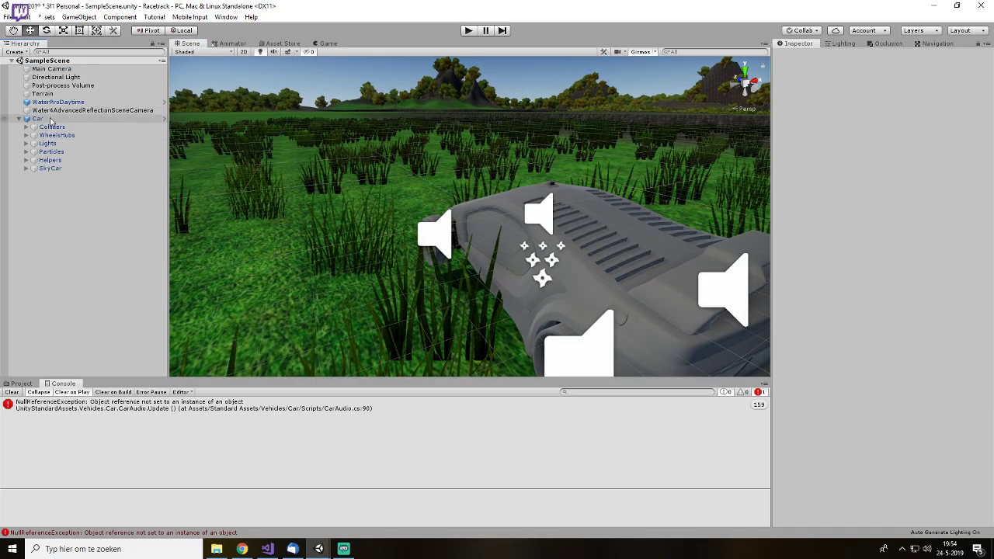
- Unpack the Car prefab and make the Main Camera a child of the Car
{"action": "left_click", "coordinate": [51, 119]}
{"action": "right_click", "coordinate": [51, 121]}
{"action": "left_click", "coordinate": [89, 234]}
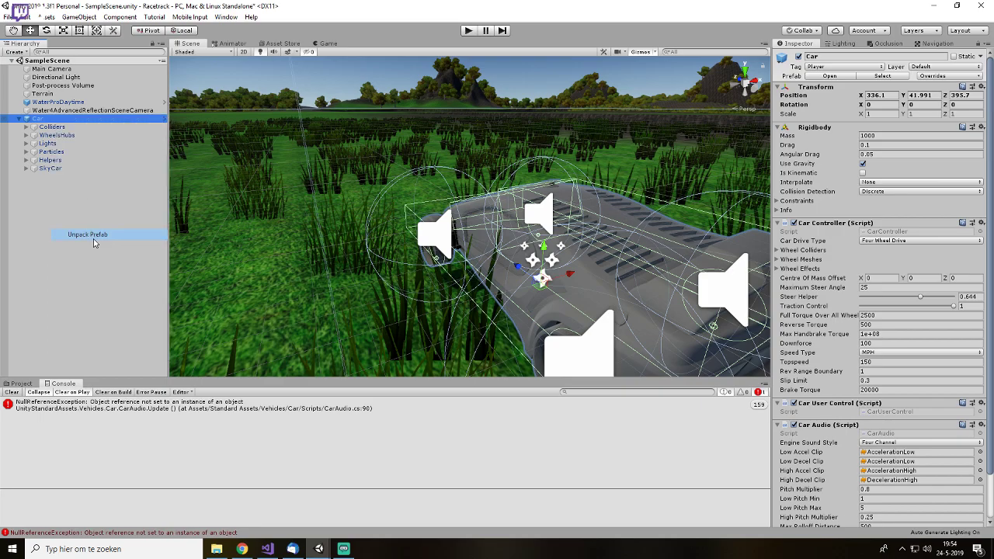
{"action": "left_click_drag", "start_coordinate": [51, 69], "coordinate": [39, 119]}
- Move the Main Camera from the terrain's corner over the forest to above the edge of the green track
{"action": "scroll", "coordinate": [497, 237], "scroll_direction": "down", "scroll_amount": 20}
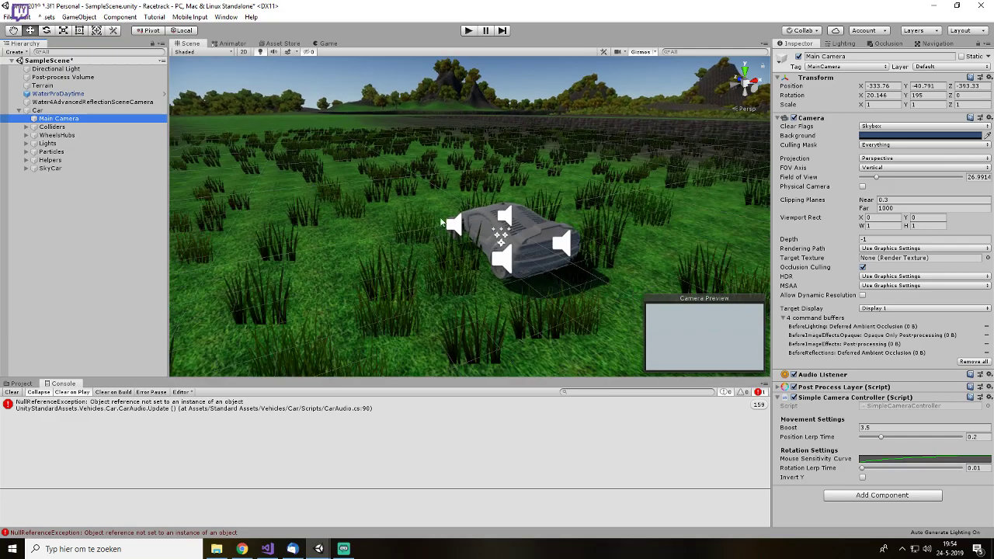
{"action": "scroll", "coordinate": [486, 245], "scroll_direction": "down", "scroll_amount": 15}
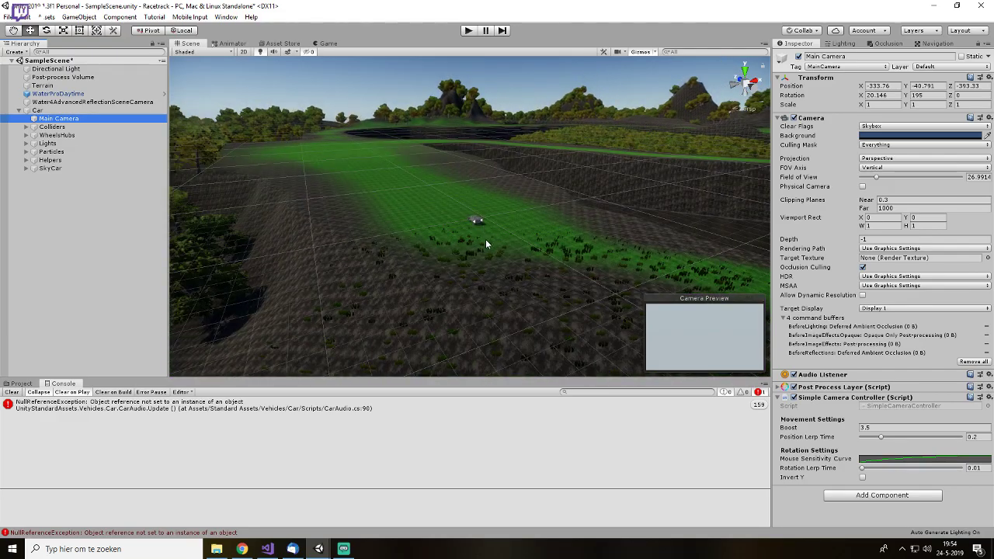
{"action": "scroll", "coordinate": [493, 254], "scroll_direction": "down", "scroll_amount": 20}
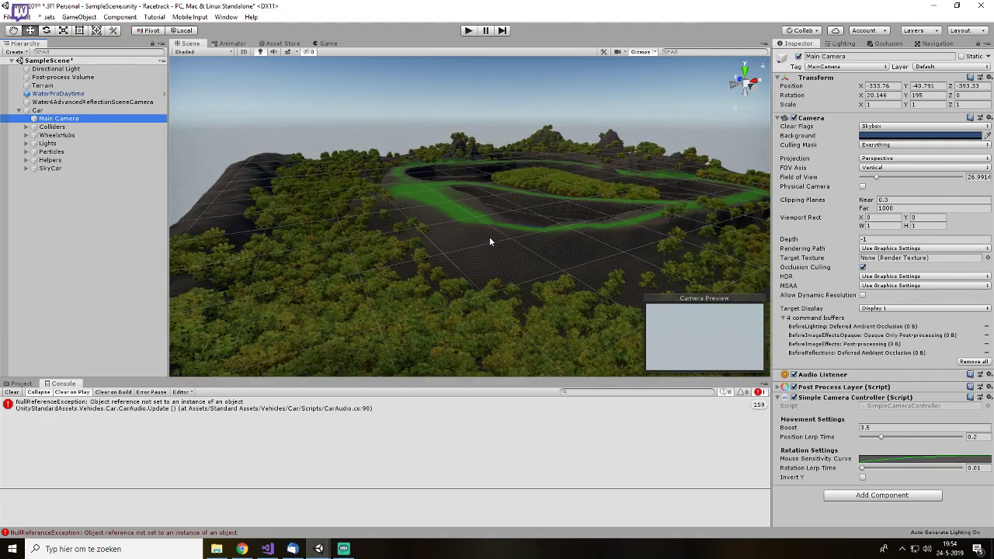
{"action": "mouse_move", "coordinate": [486, 241]}
{"action": "right_mouse_down"}
{"action": "mouse_move", "coordinate": [487, 295]}
{"action": "mouse_move", "coordinate": [490, 261]}
{"action": "right_mouse_up"}
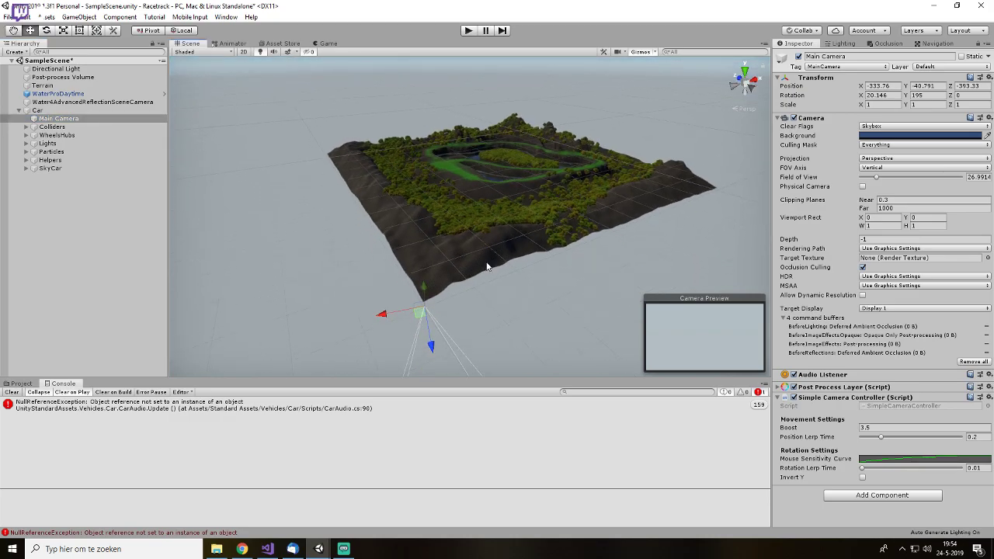
{"action": "left_click_drag", "start_coordinate": [418, 318], "coordinate": [466, 189]}
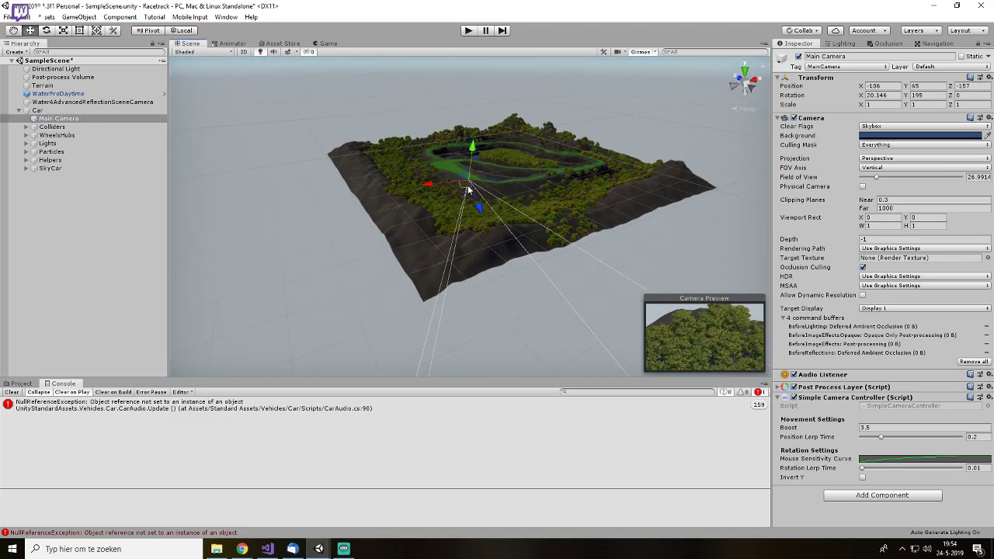
{"action": "key", "text": "f"}
{"action": "left_click_drag", "start_coordinate": [465, 227], "coordinate": [535, 161]}
{"action": "middle_click_drag", "start_coordinate": [528, 160], "coordinate": [497, 254]}
{"action": "right_click_drag", "start_coordinate": [497, 255], "coordinate": [468, 238], "text": "alt"}
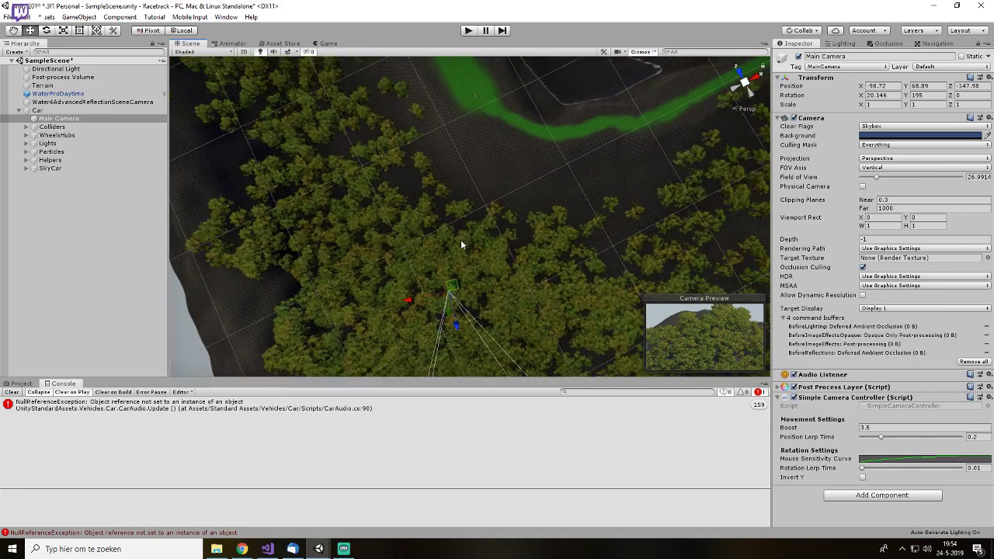
{"action": "left_click_drag", "start_coordinate": [450, 288], "coordinate": [472, 99]}
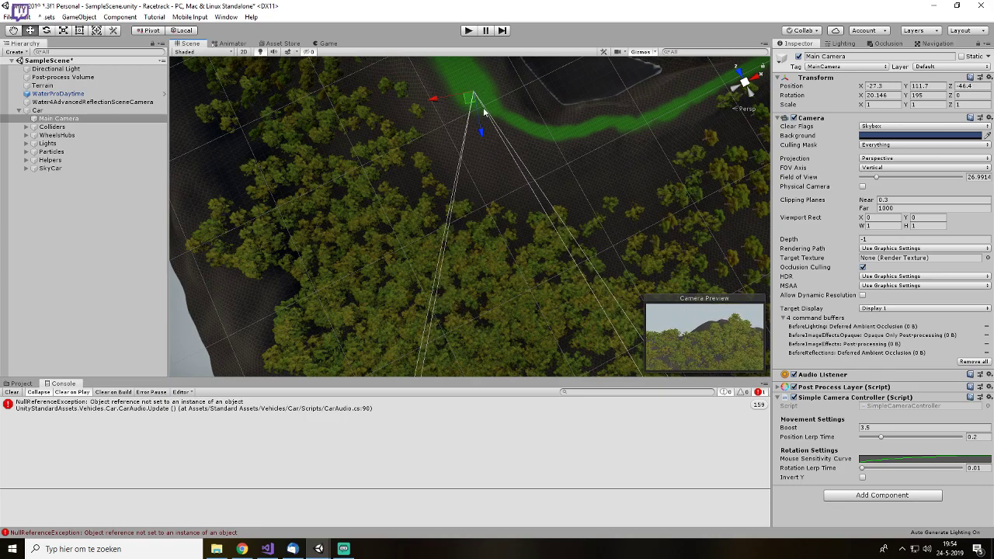
- Bring the Main Camera down towards the car, to about X -15, Y 32, Z -12 relative to it
{"action": "key", "text": "f"}
{"action": "left_click_drag", "start_coordinate": [468, 215], "coordinate": [491, 77]}
{"action": "left_click_drag", "start_coordinate": [503, 144], "coordinate": [595, 35], "text": "alt"}
{"action": "left_click_drag", "start_coordinate": [426, 116], "coordinate": [386, 319]}
{"action": "scroll", "coordinate": [426, 293], "scroll_direction": "down", "scroll_amount": 1}
{"action": "left_click_drag", "start_coordinate": [484, 185], "coordinate": [347, 497]}
{"action": "key", "text": "f"}
{"action": "left_click_drag", "start_coordinate": [480, 188], "coordinate": [371, 414]}
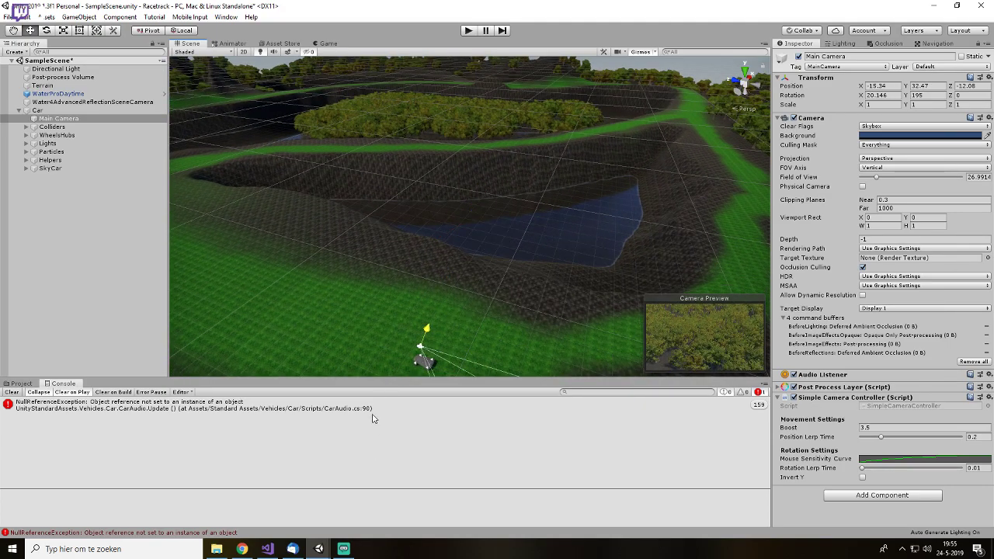
- Place the Main Camera just in front of the car, at about X 3.64, Y 3.74, Z 11.68
{"action": "key", "text": "f"}
{"action": "left_click_drag", "start_coordinate": [473, 194], "coordinate": [394, 386]}
{"action": "key", "text": "f"}
{"action": "left_click_drag", "start_coordinate": [699, 222], "coordinate": [584, 238], "text": "alt"}
{"action": "left_click_drag", "start_coordinate": [445, 228], "coordinate": [591, 256]}
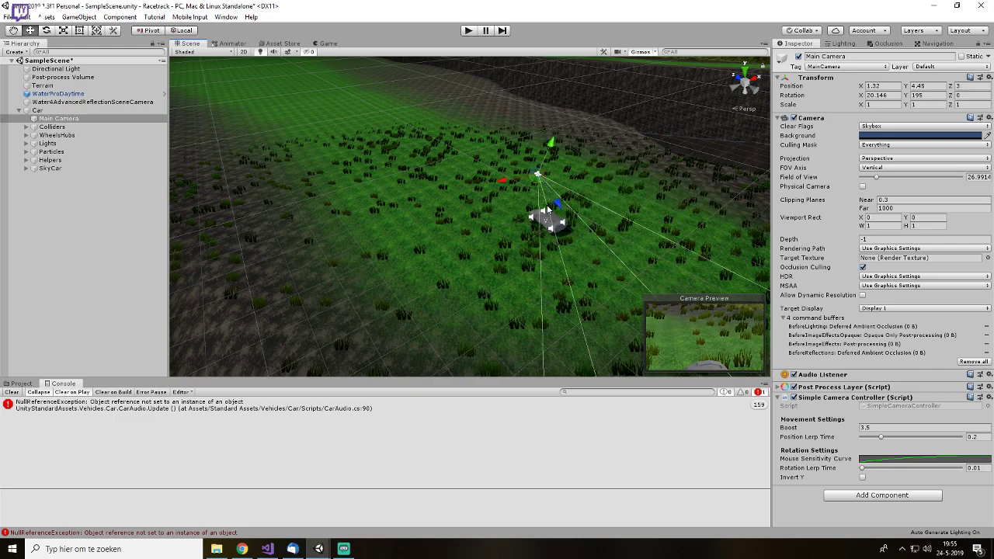
{"action": "left_click_drag", "start_coordinate": [555, 199], "coordinate": [514, 124]}
- Run the game and drive the car forward to test the attached camera, ending the run
{"action": "left_click", "coordinate": [462, 32]}
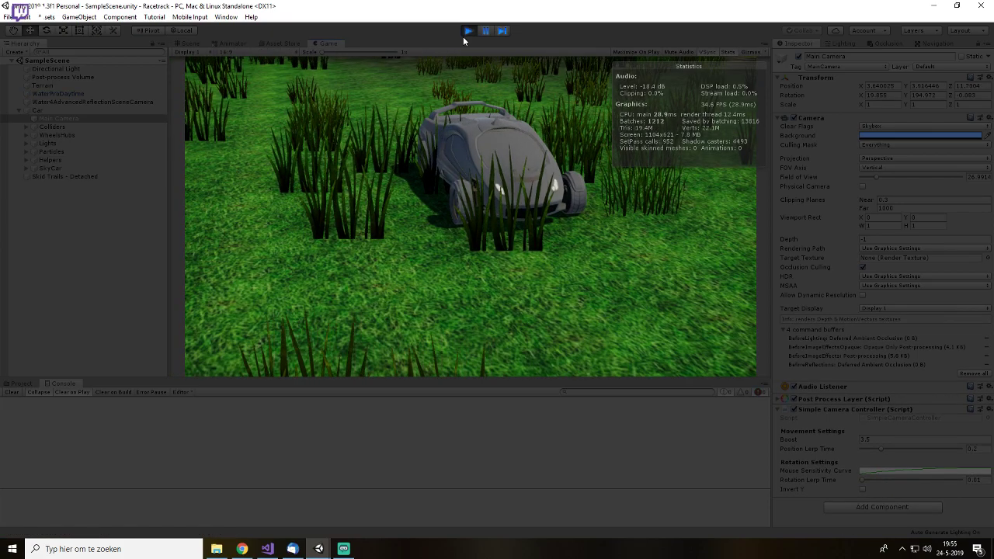
{"action": "key", "text": "w"}
{"action": "key", "text": "w"}
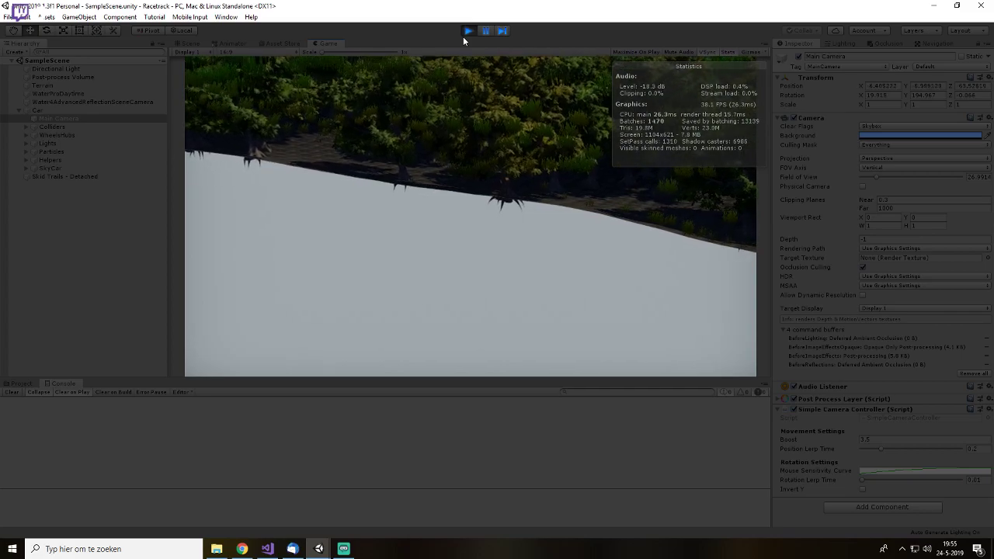
{"action": "key", "text": "w"}
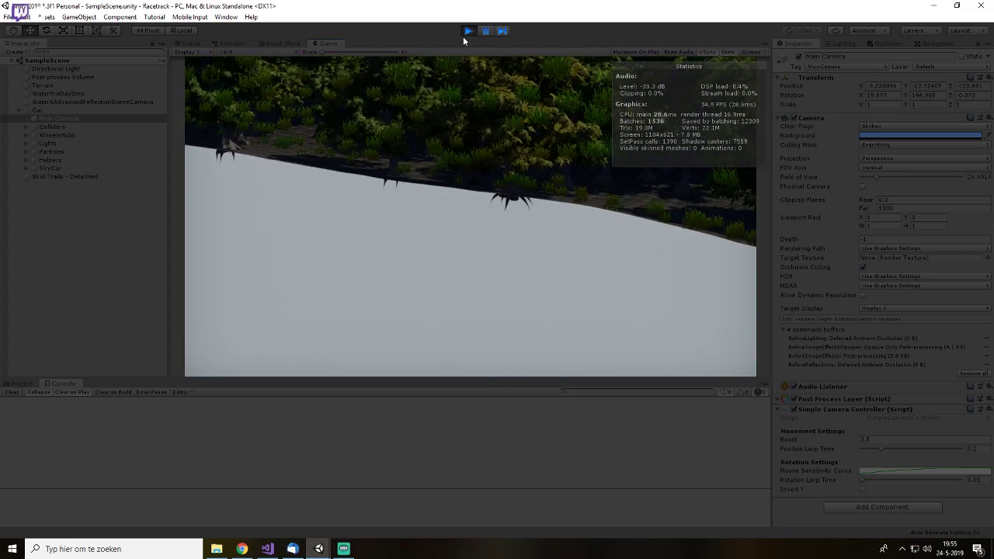
{"action": "left_click", "coordinate": [466, 34]}
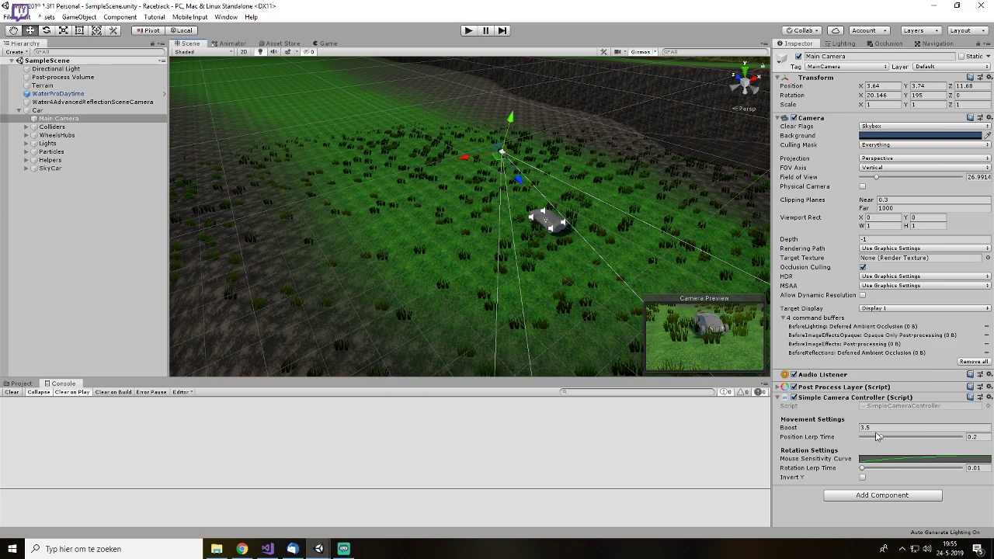
- Remove the Simple Camera Controller script from the Main Camera and test-drive the car in a short game run
{"action": "right_click", "coordinate": [838, 398]}
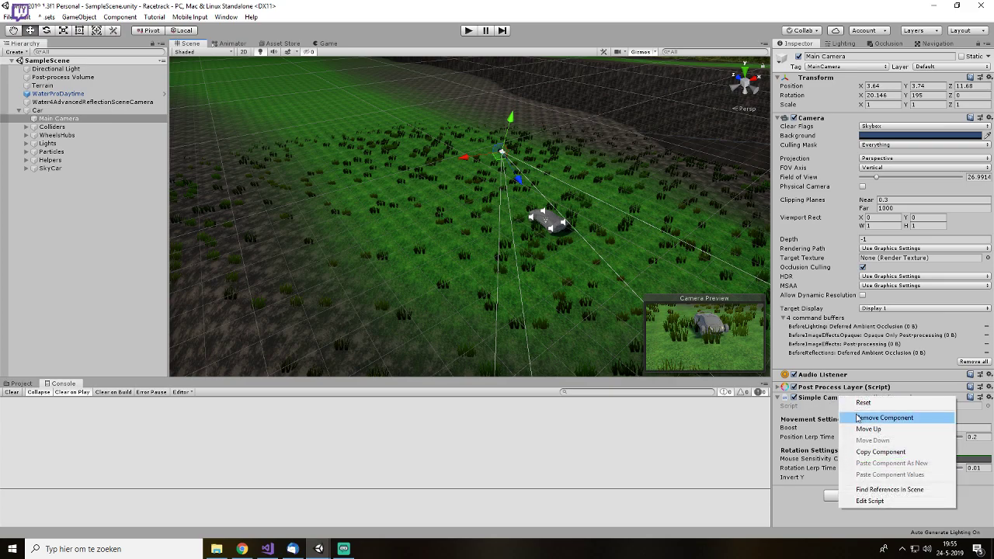
{"action": "left_click", "coordinate": [859, 418]}
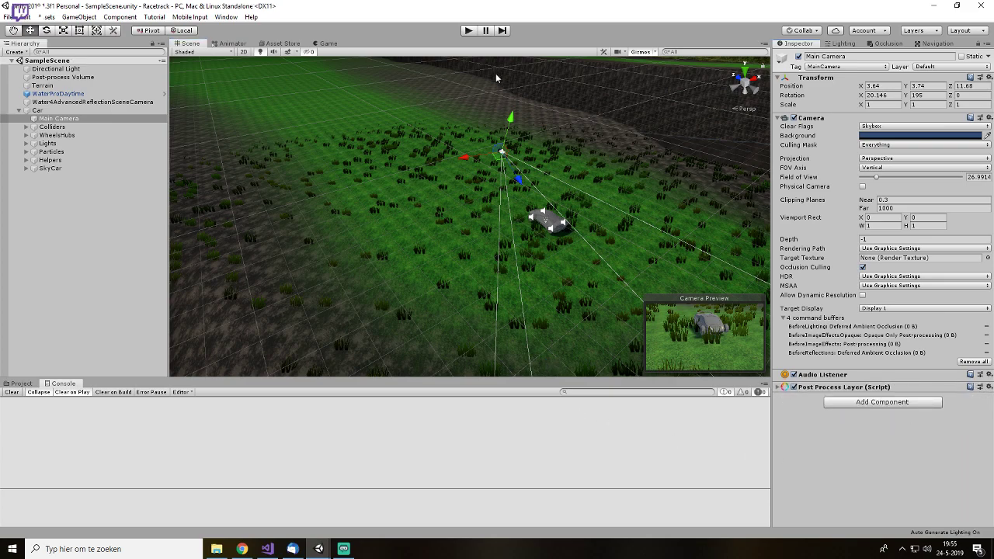
{"action": "left_click", "coordinate": [470, 31]}
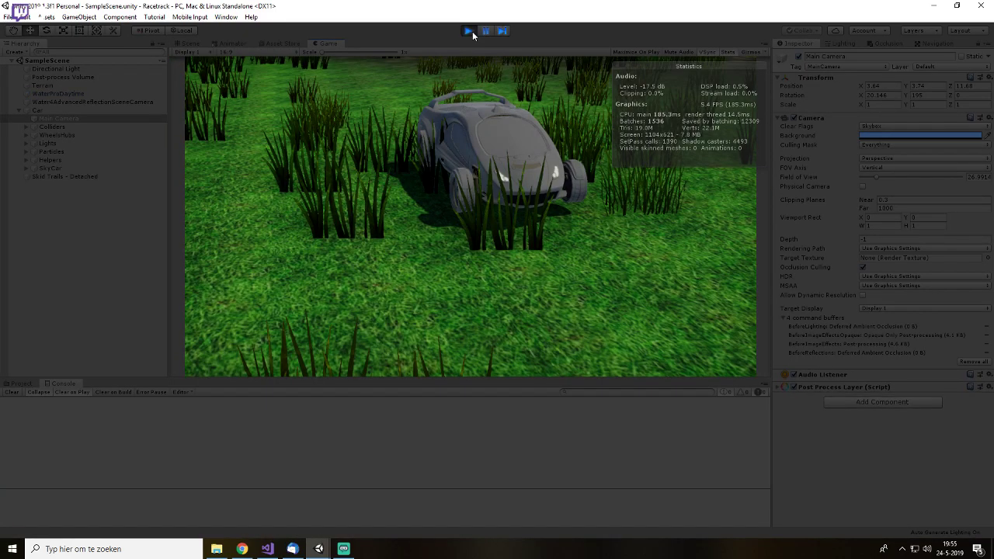
{"action": "key", "text": "w"}
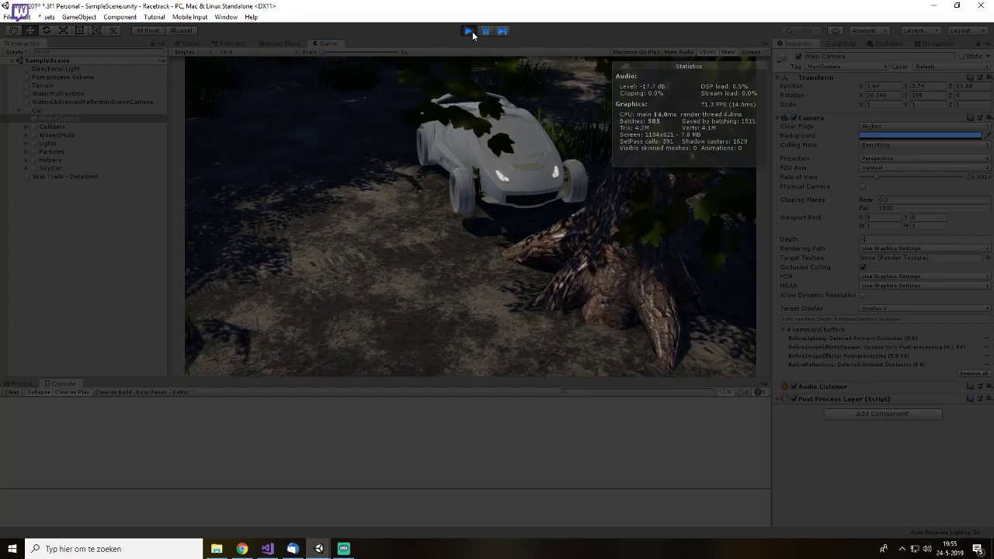
{"action": "left_click", "coordinate": [469, 31]}
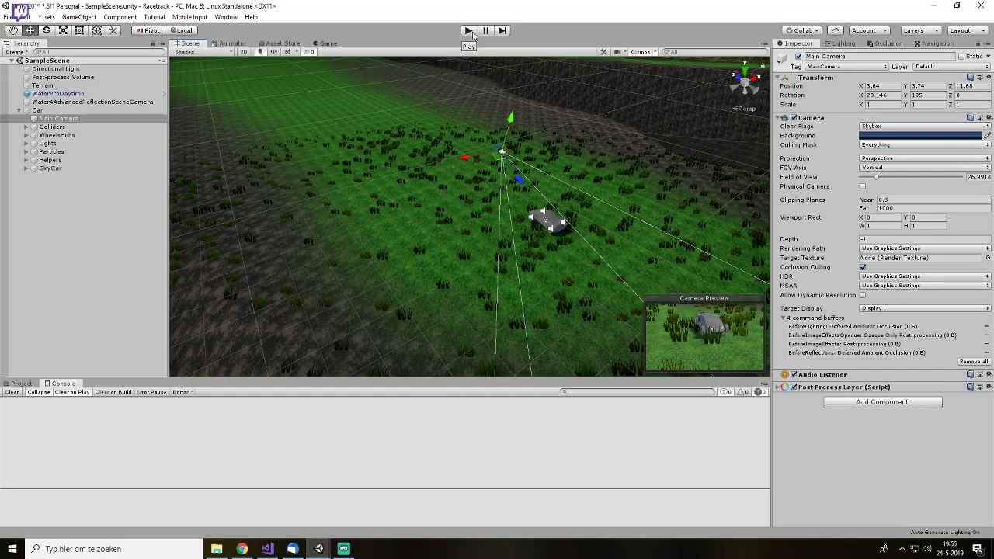
- Turn the Main Camera around its vertical axis to face the car's driving direction, setting its Y rotation to 0
{"action": "key", "text": "f"}
{"action": "left_click_drag", "start_coordinate": [437, 249], "coordinate": [486, 209], "text": "alt"}
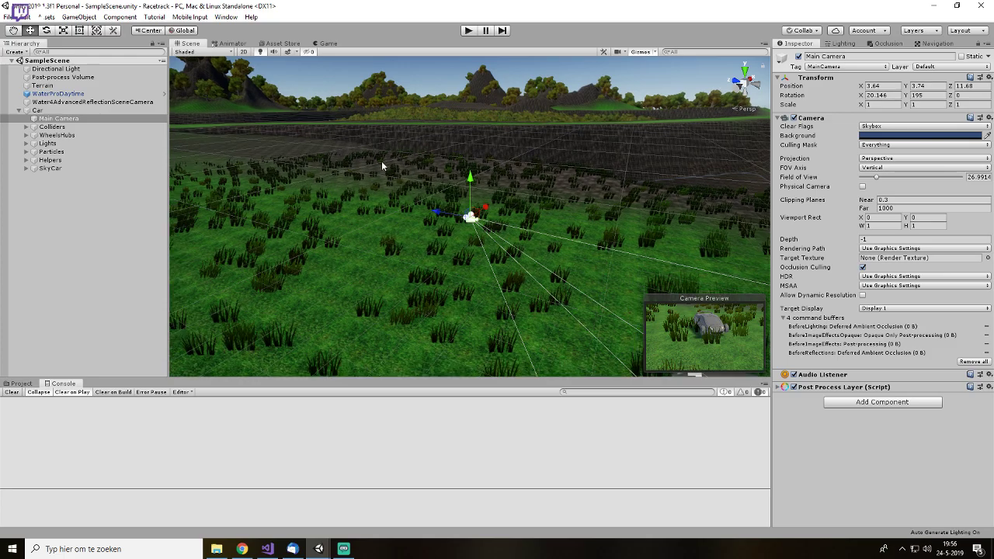
{"action": "left_click_drag", "start_coordinate": [424, 183], "coordinate": [651, 173], "text": "alt"}
{"action": "key", "text": "e"}
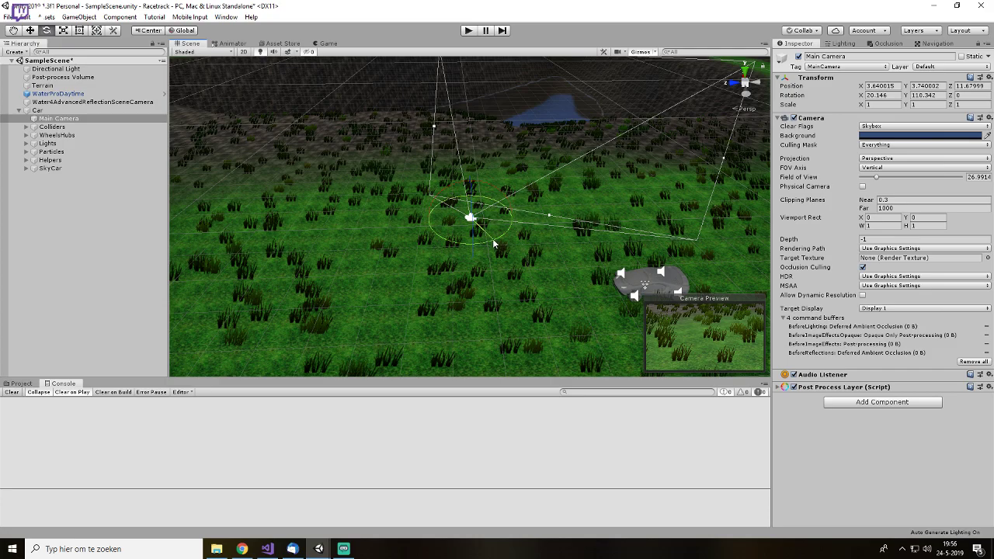
{"action": "left_click_drag", "start_coordinate": [494, 243], "coordinate": [735, 147]}
{"action": "left_click_drag", "start_coordinate": [487, 244], "coordinate": [605, 194]}
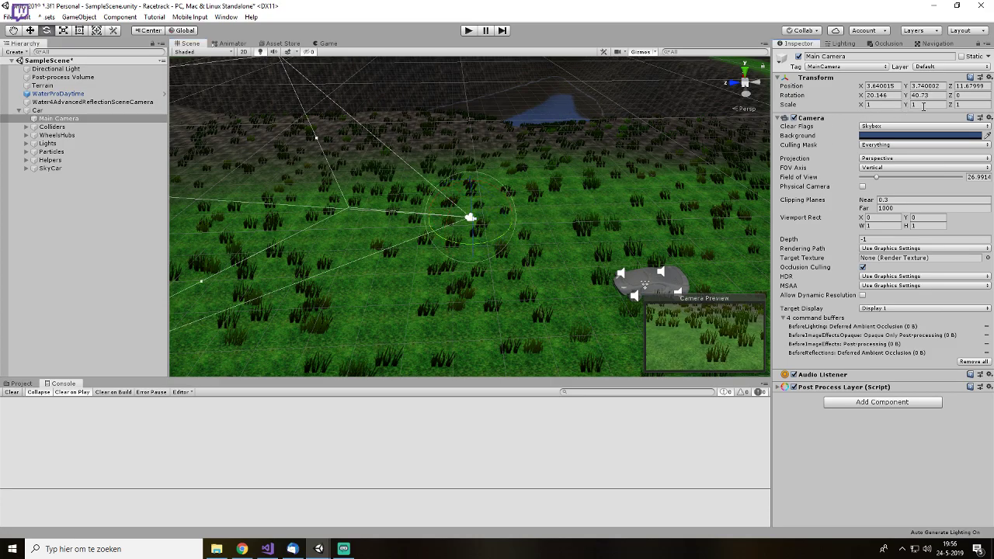
{"action": "type", "text": "0"}
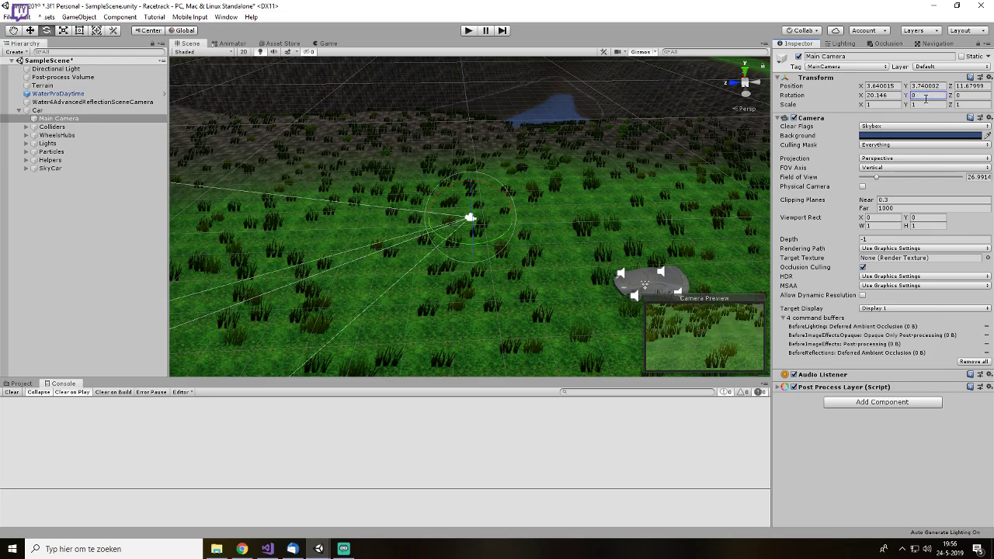
- Place the Main Camera behind the car at about X 0.06, Y 1.97, Z -7.15, with its X rotation at about 6.9
{"action": "right_click_drag", "start_coordinate": [416, 270], "coordinate": [484, 293]}
{"action": "key", "text": "w"}
{"action": "left_click_drag", "start_coordinate": [379, 217], "coordinate": [649, 178]}
{"action": "key", "text": "w"}
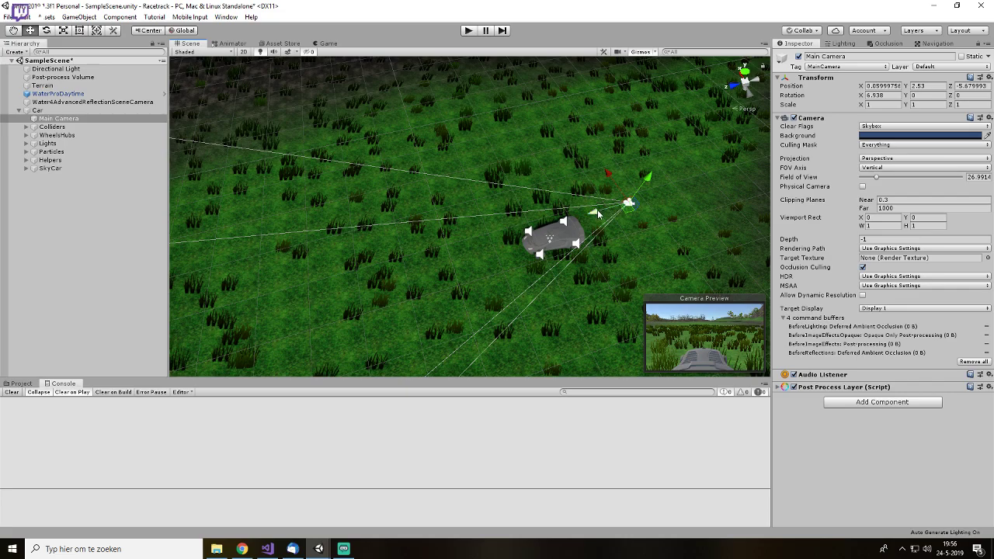
{"action": "left_click_drag", "start_coordinate": [598, 215], "coordinate": [615, 209]}
{"action": "left_click_drag", "start_coordinate": [661, 182], "coordinate": [657, 184]}
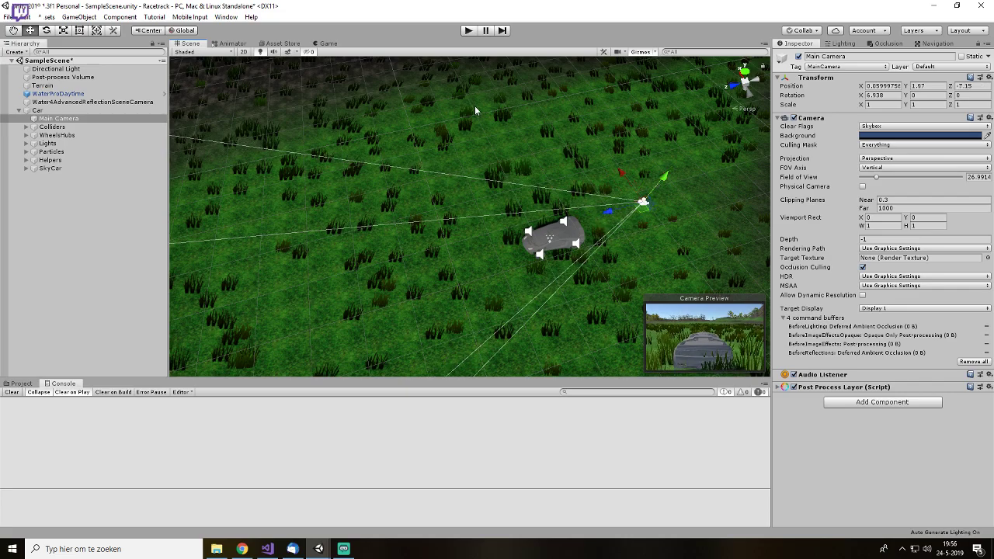
- Run the game and test-drive the car through the grass and up the rocky slope, braking and reversing, ending the run
{"action": "left_click", "coordinate": [468, 31]}
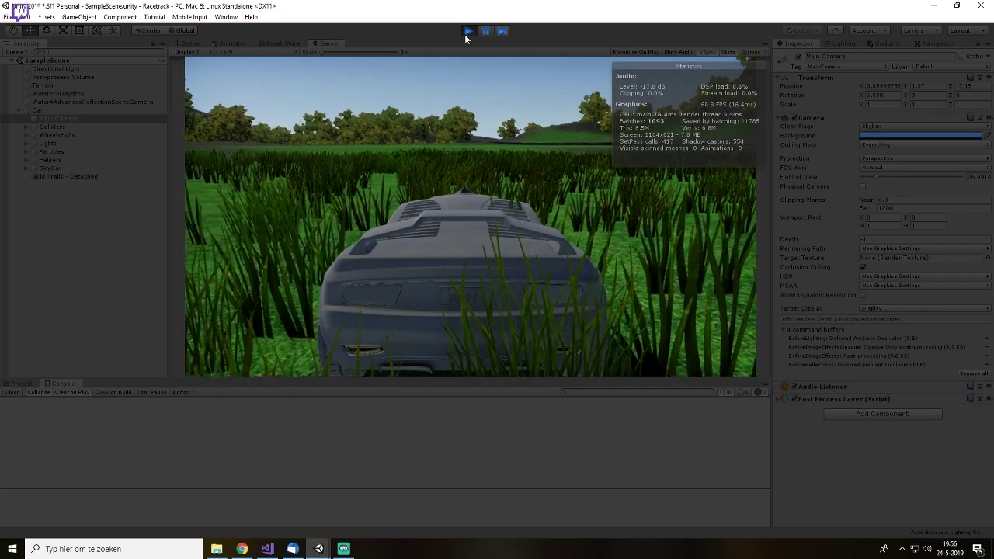
{"action": "key", "text": "w"}
{"action": "key", "text": "a"}
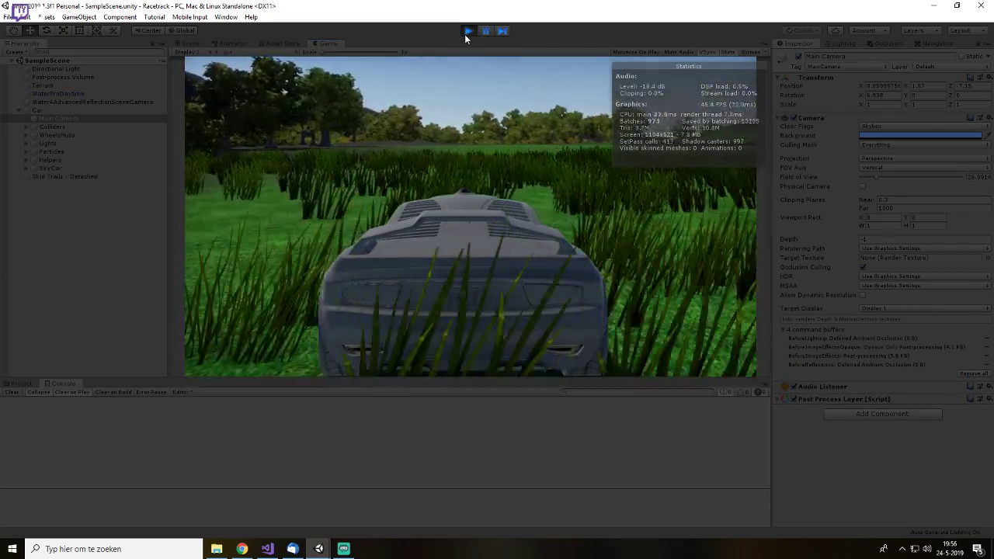
{"action": "key", "text": "w"}
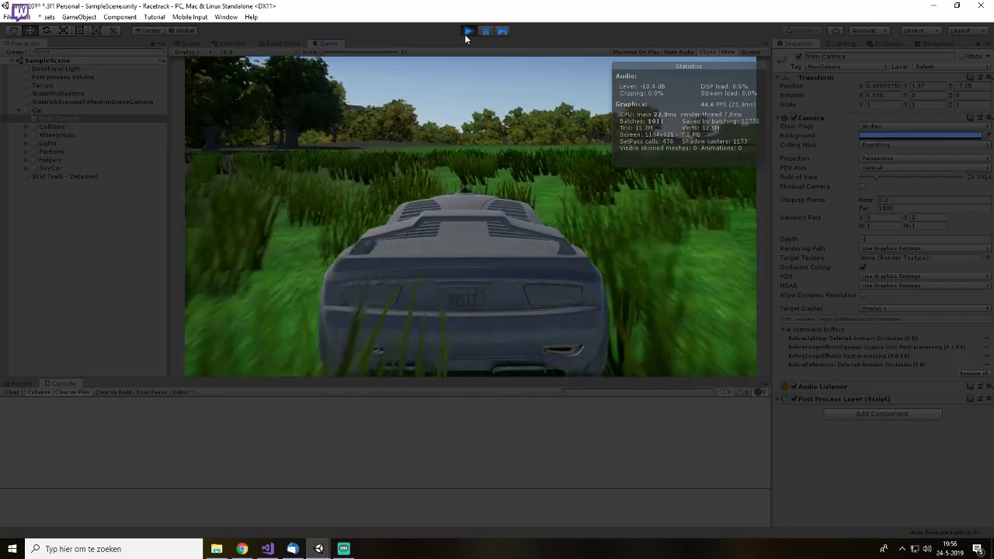
{"action": "key", "text": "w"}
{"action": "key", "text": "a"}
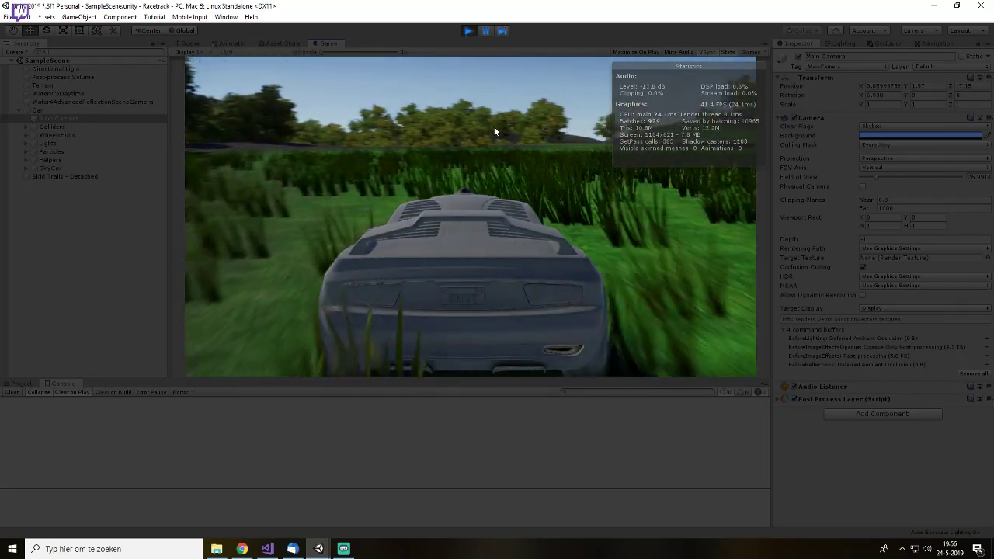
{"action": "key", "text": "w"}
{"action": "key", "text": "d"}
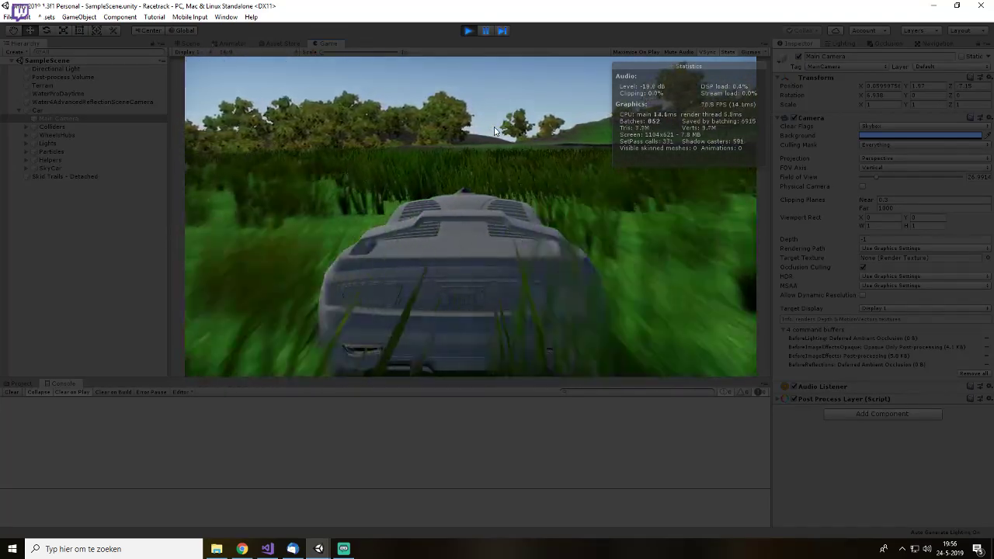
{"action": "key", "text": "w"}
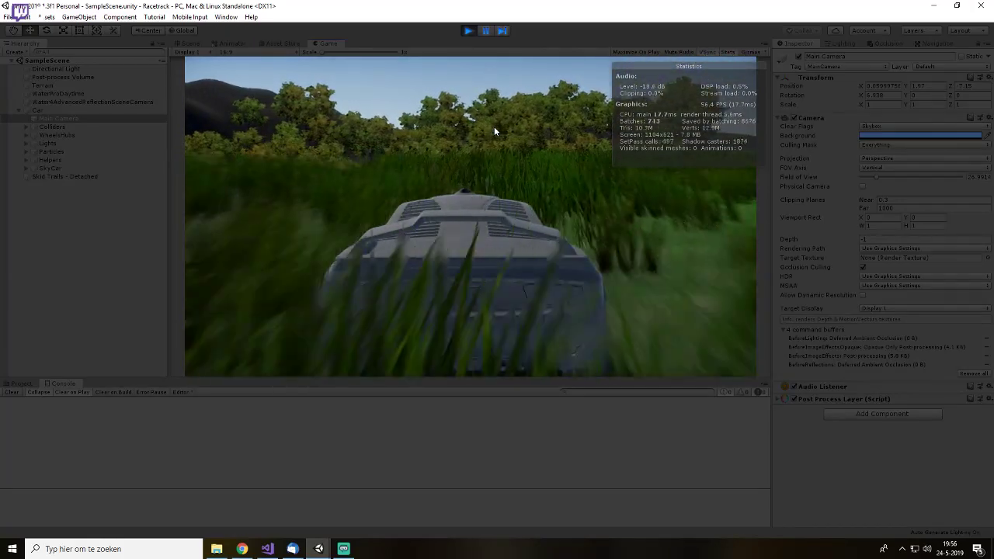
{"action": "key", "text": "w"}
{"action": "key", "text": "a"}
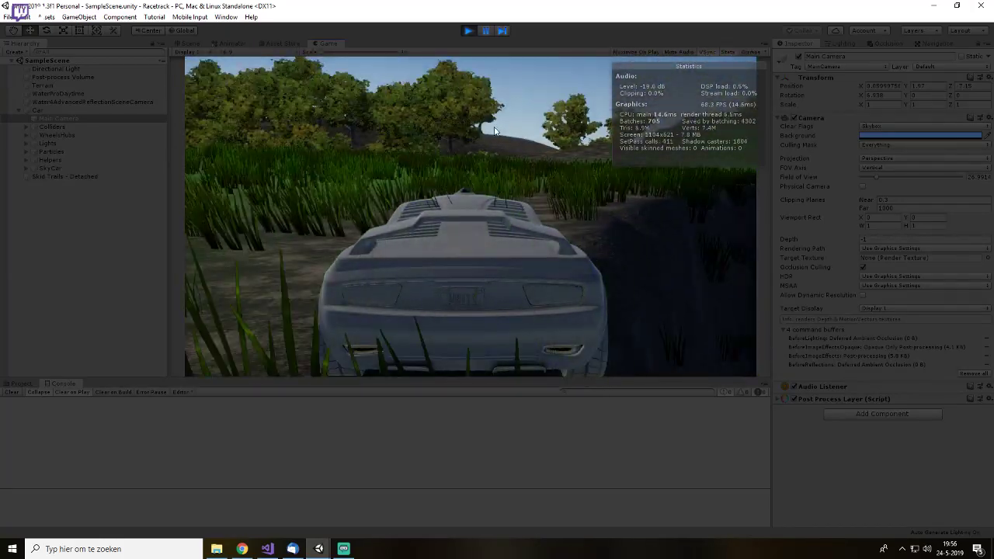
{"action": "key", "text": "s"}
{"action": "key", "text": "w"}
{"action": "key", "text": "s"}
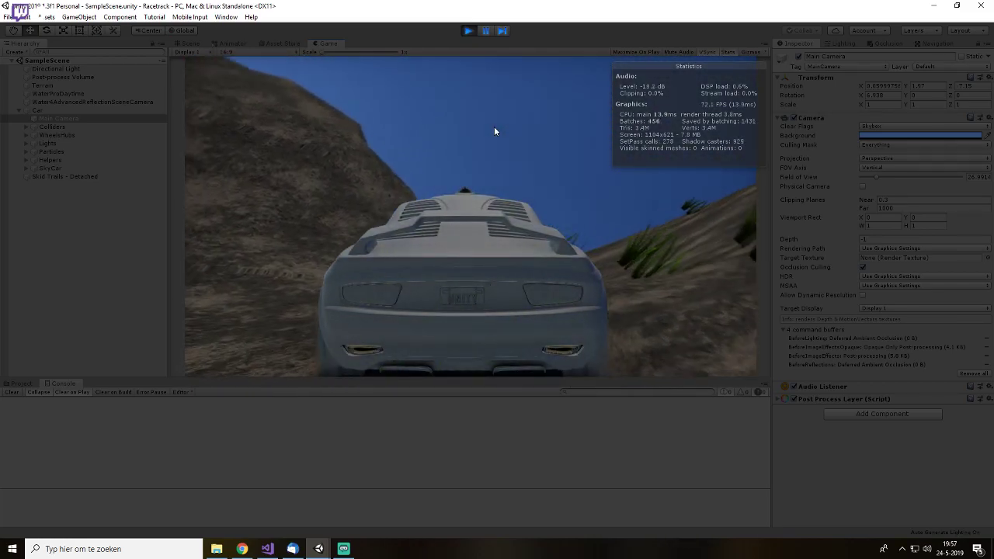
{"action": "key", "text": "s"}
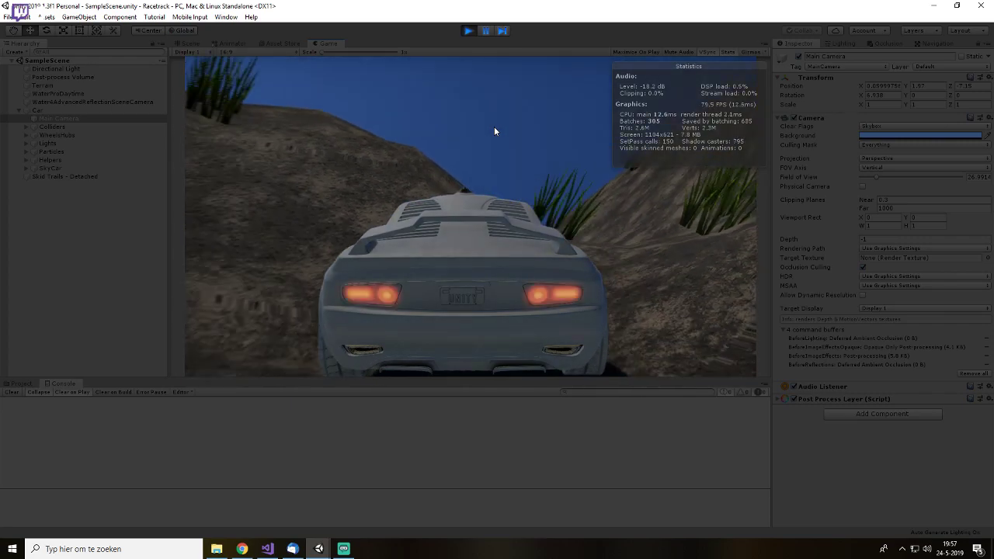
{"action": "key", "text": "ctrl+p"}
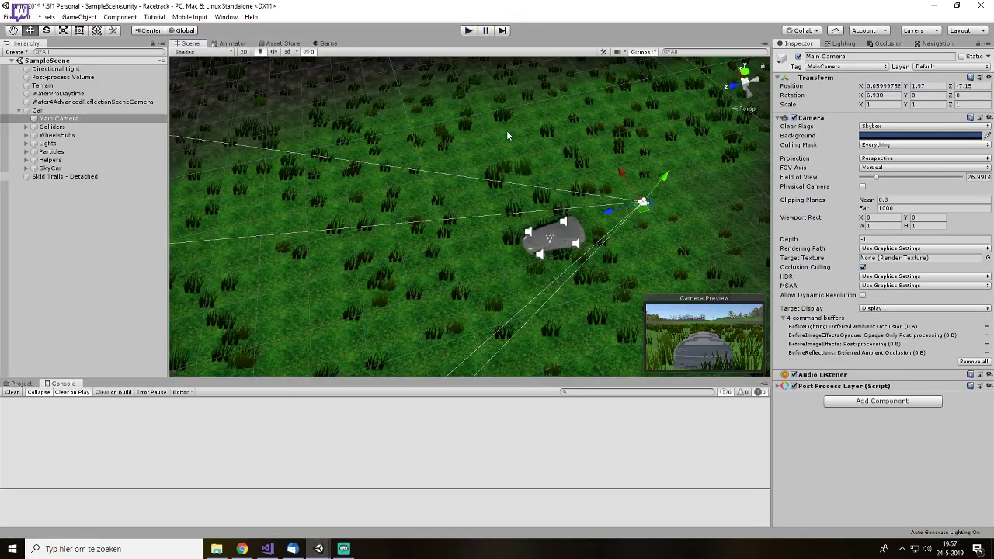
- Move the Main Camera higher and farther behind the car, to about Y 4.26 and Z -10.12, with its X rotation at 10.95
{"action": "left_click", "coordinate": [69, 258]}
{"action": "left_click", "coordinate": [78, 113]}
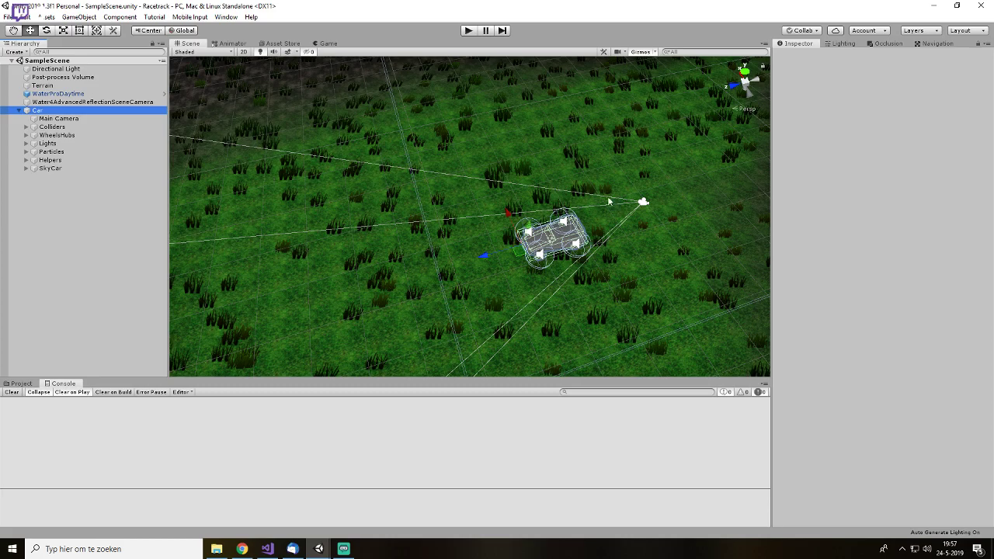
{"action": "left_click", "coordinate": [130, 119]}
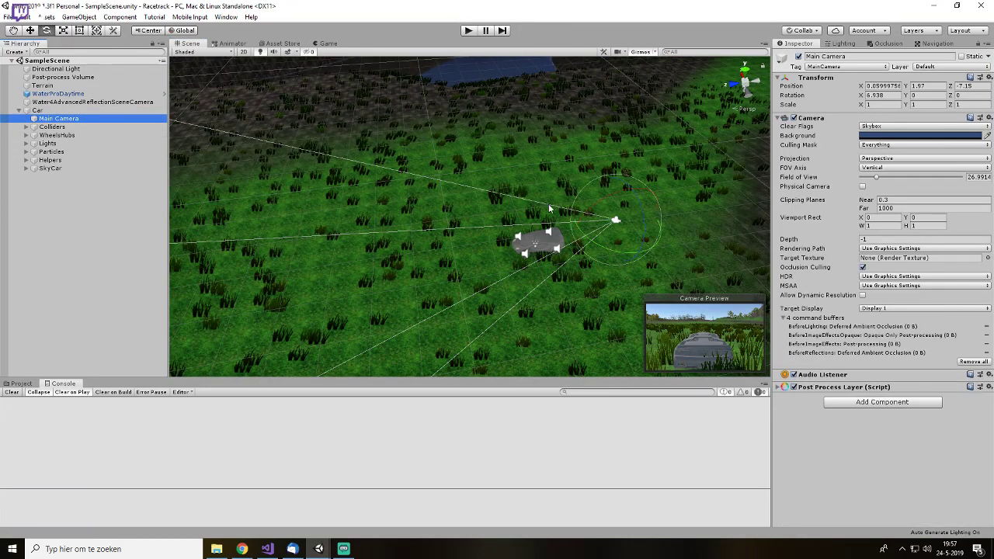
{"action": "scroll", "coordinate": [601, 210], "scroll_direction": "up", "scroll_amount": 3}
{"action": "left_click_drag", "start_coordinate": [661, 203], "coordinate": [745, 166]}
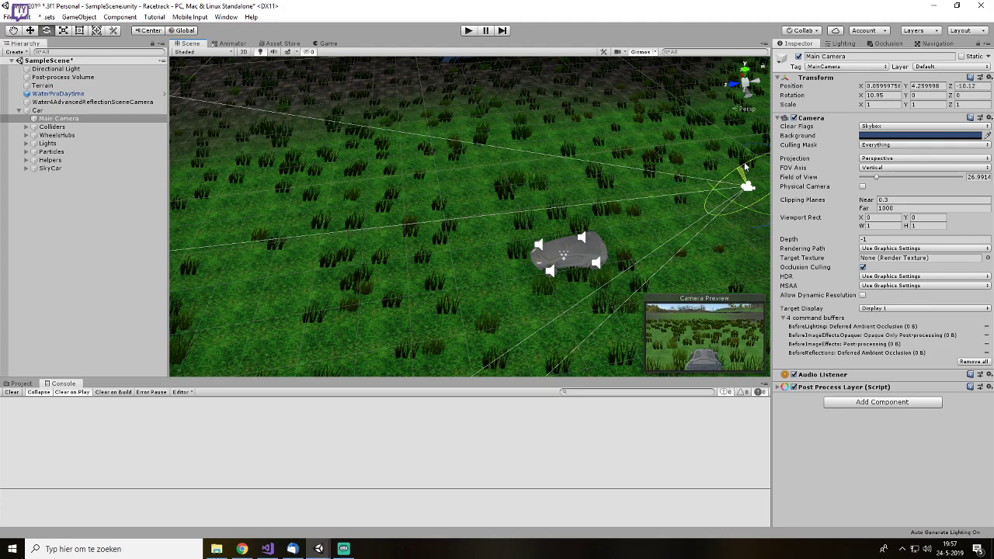
{"action": "left_click", "coordinate": [115, 263]}
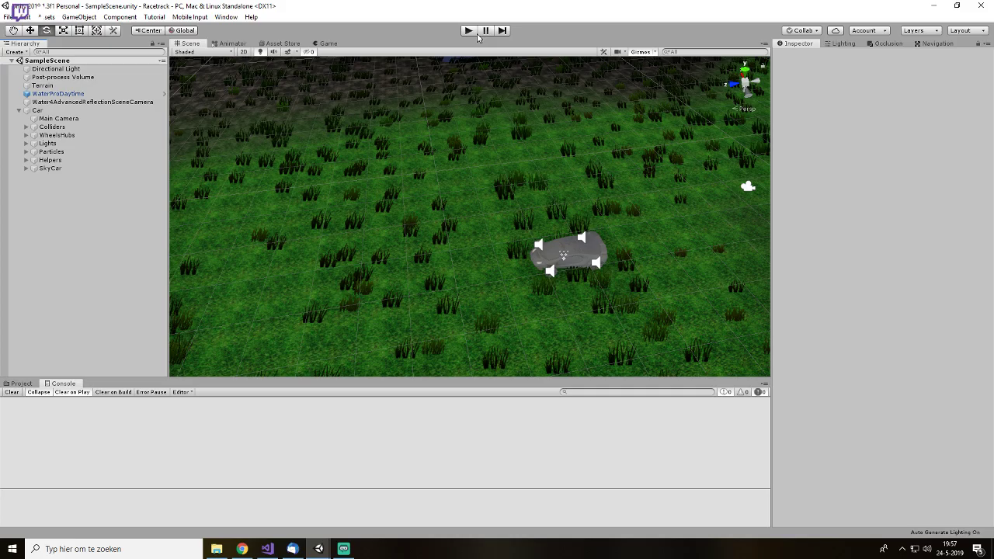
- Open the terrain's settings and try a Detail Distance of 10, checking the grass rendering from different distances
{"action": "scroll", "coordinate": [535, 199], "scroll_direction": "down", "scroll_amount": 6}
{"action": "left_click_drag", "start_coordinate": [535, 199], "coordinate": [275, 147], "text": "alt"}
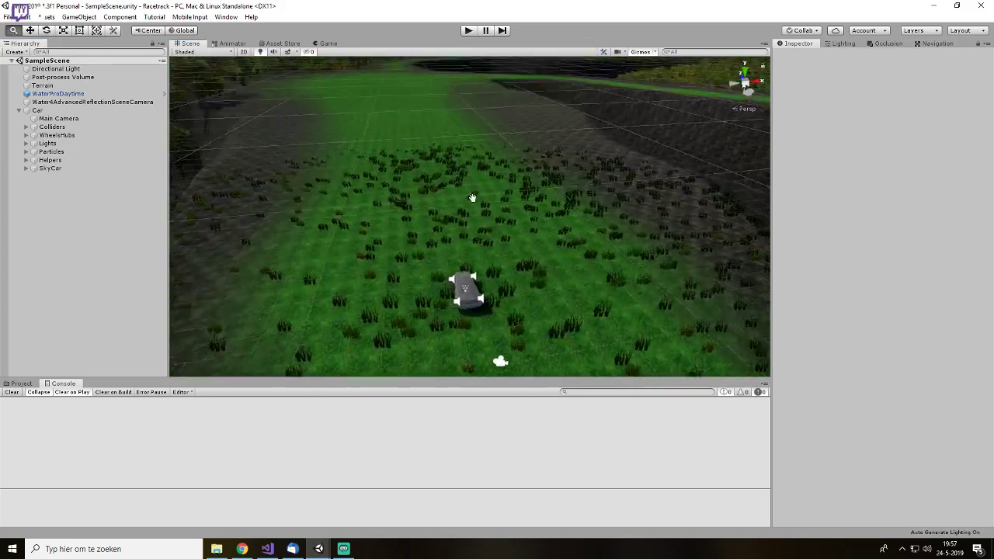
{"action": "scroll", "coordinate": [482, 202], "scroll_direction": "up", "scroll_amount": 6}
{"action": "scroll", "coordinate": [482, 202], "scroll_direction": "up", "scroll_amount": 3}
{"action": "middle_click_drag", "start_coordinate": [433, 156], "coordinate": [485, 215]}
{"action": "scroll", "coordinate": [485, 214], "scroll_direction": "up", "scroll_amount": 2}
{"action": "right_click_drag", "start_coordinate": [482, 195], "coordinate": [448, 130]}
{"action": "left_click", "coordinate": [42, 85]}
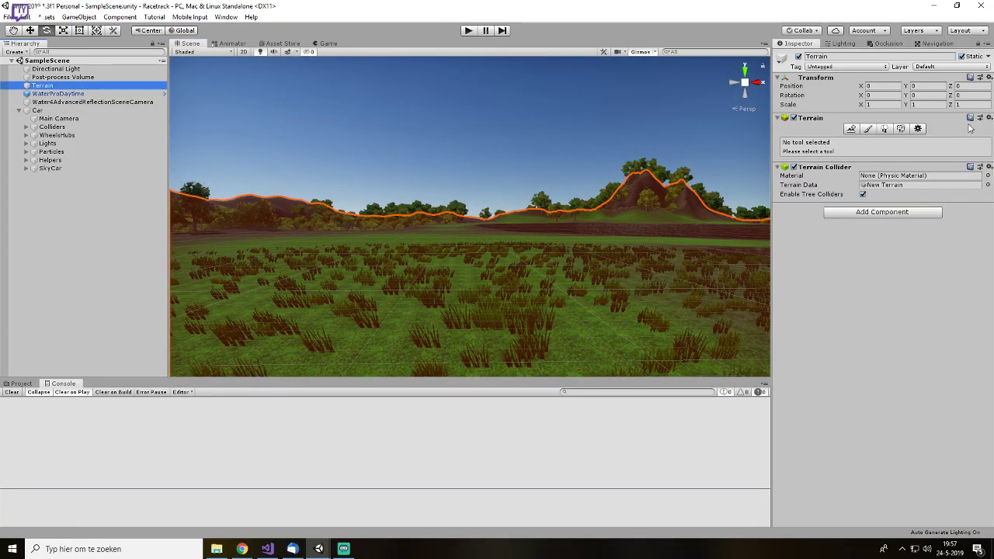
{"action": "left_click", "coordinate": [919, 129]}
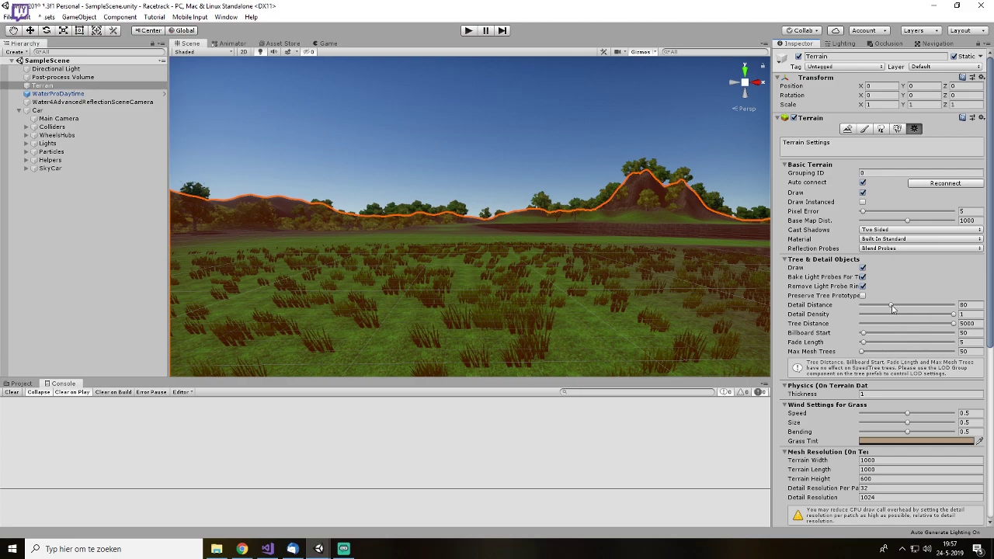
{"action": "left_click_drag", "start_coordinate": [896, 307], "coordinate": [869, 309]}
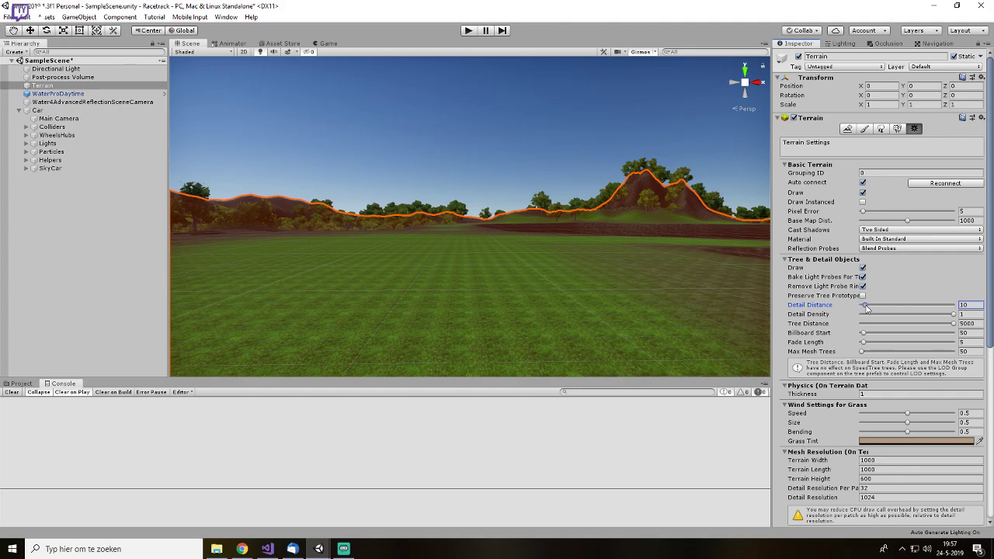
{"action": "scroll", "coordinate": [517, 238], "scroll_direction": "up", "scroll_amount": 8}
{"action": "scroll", "coordinate": [531, 266], "scroll_direction": "down", "scroll_amount": 10}
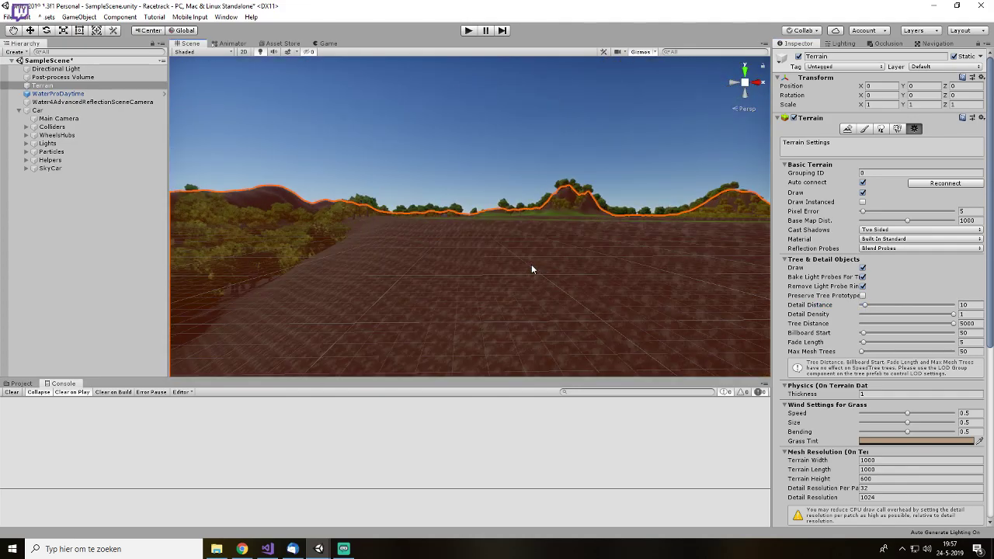
{"action": "scroll", "coordinate": [531, 268], "scroll_direction": "up", "scroll_amount": 6}
{"action": "scroll", "coordinate": [597, 243], "scroll_direction": "down", "scroll_amount": 5}
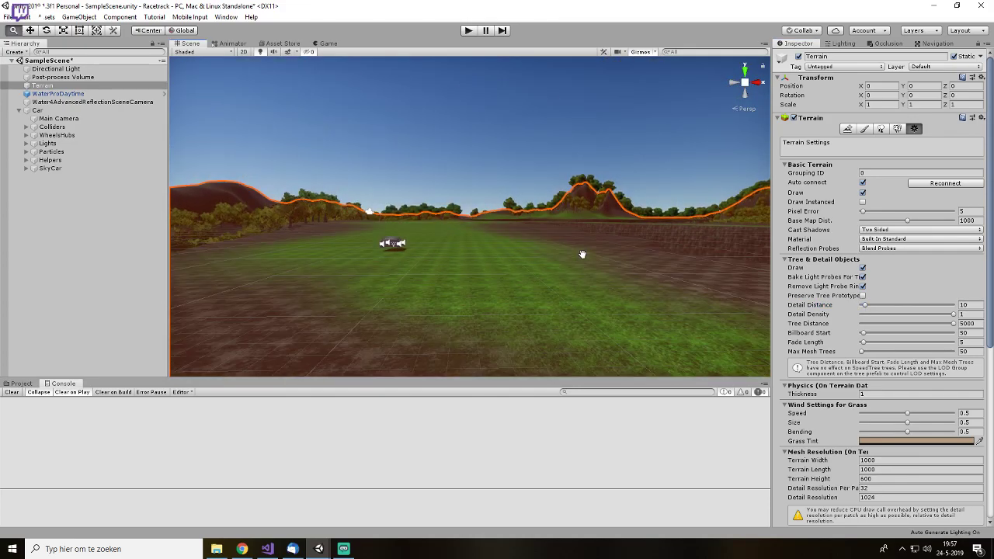
- Set the terrain's Detail Distance to 250 and test-drive the car in a game run, ending the run
{"action": "left_click_drag", "start_coordinate": [866, 308], "coordinate": [893, 309]}
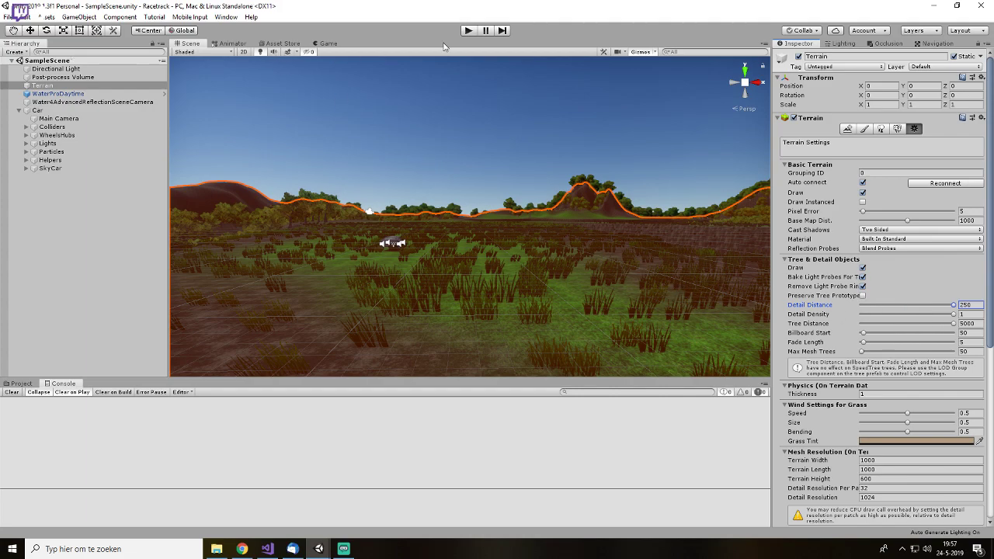
{"action": "left_click", "coordinate": [471, 31]}
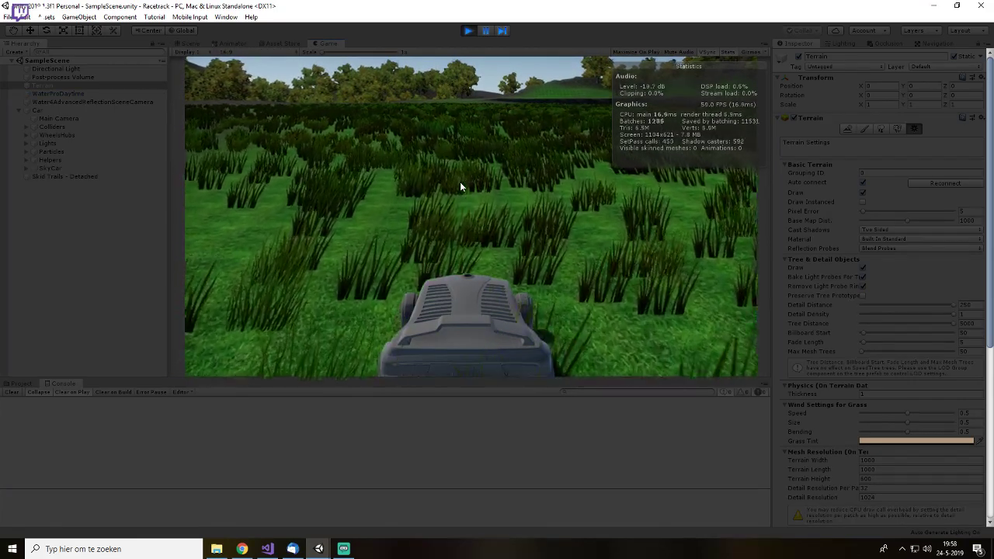
{"action": "key", "text": "w"}
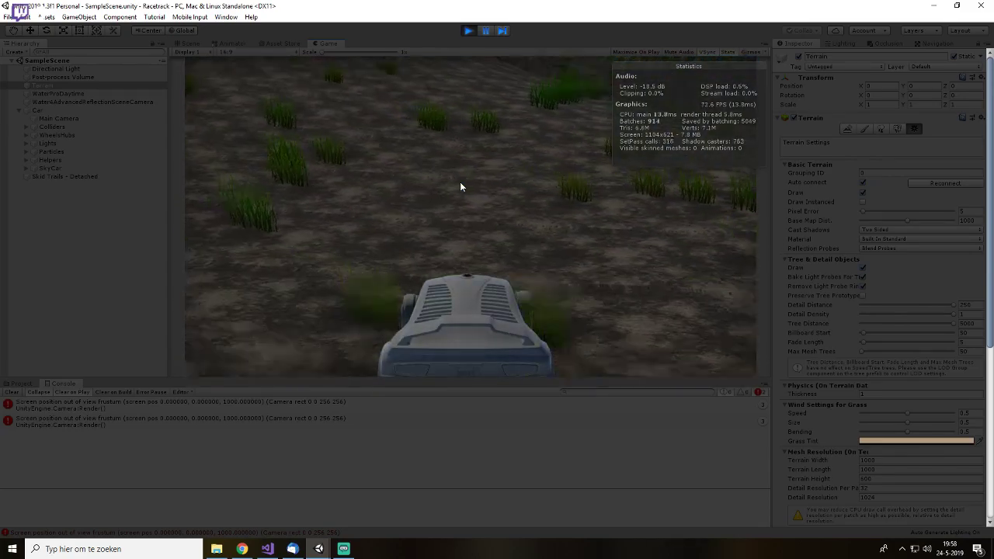
{"action": "key", "text": "ctrl+p"}
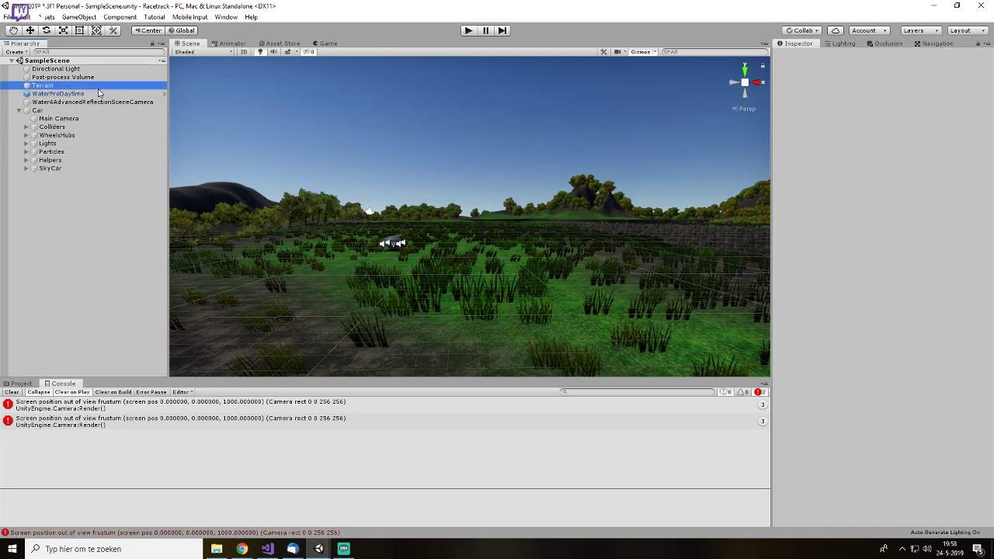
- Erase the grass details from the track near the car with Paint Details, using builtin_brush_6 and the third grass type
{"action": "scroll", "coordinate": [430, 245], "scroll_direction": "down", "scroll_amount": 5}
{"action": "right_click_drag", "start_coordinate": [529, 286], "coordinate": [531, 287]}
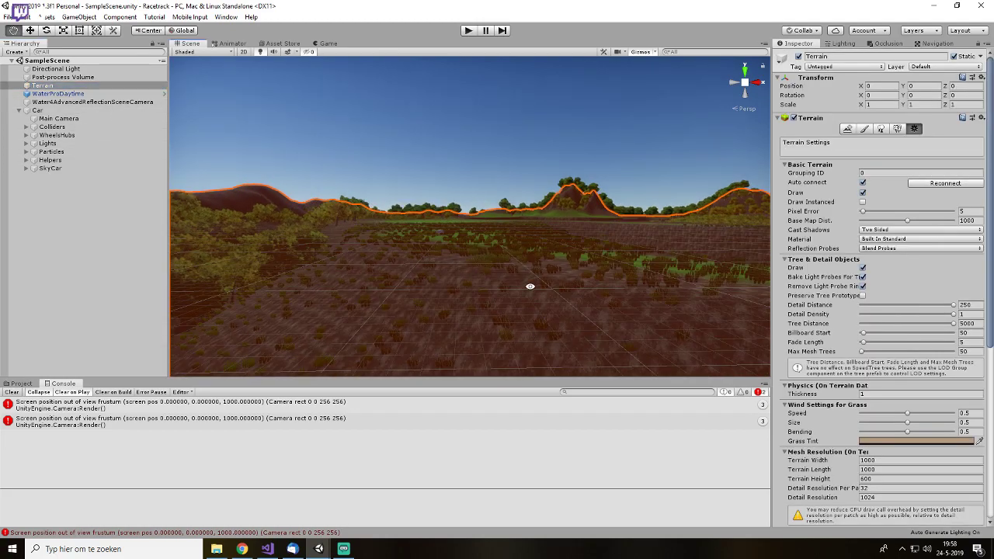
{"action": "left_click", "coordinate": [893, 131]}
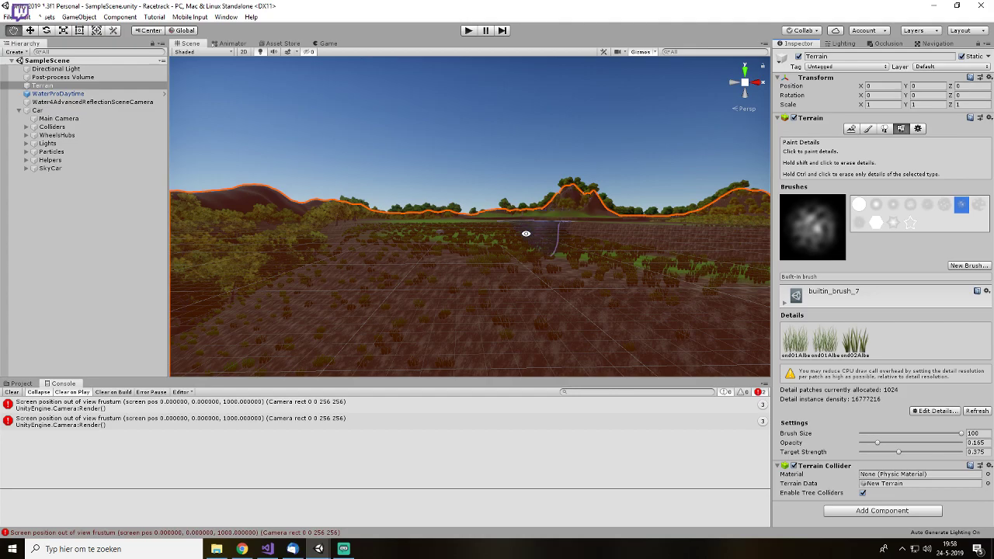
{"action": "right_click_drag", "start_coordinate": [527, 229], "coordinate": [523, 339]}
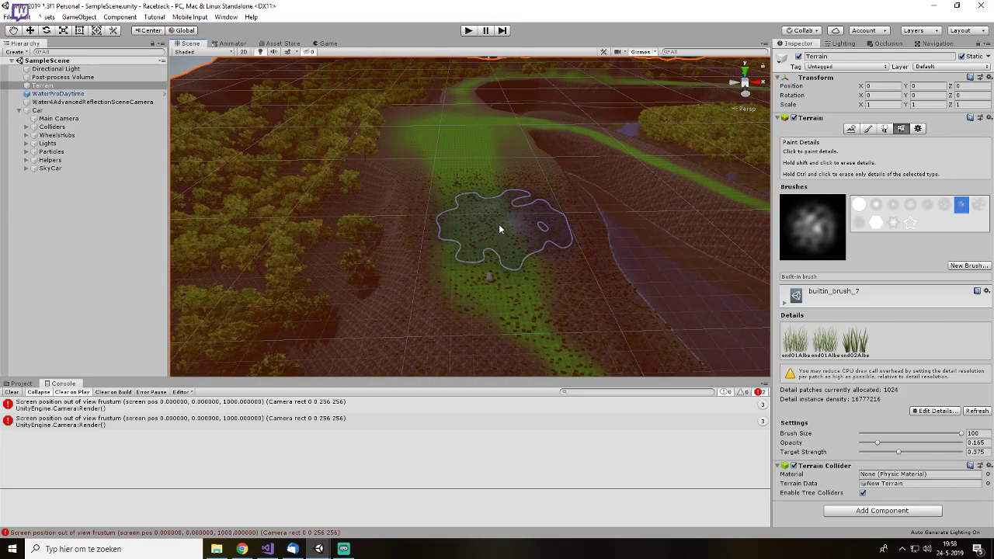
{"action": "scroll", "coordinate": [524, 244], "scroll_direction": "down", "scroll_amount": 6}
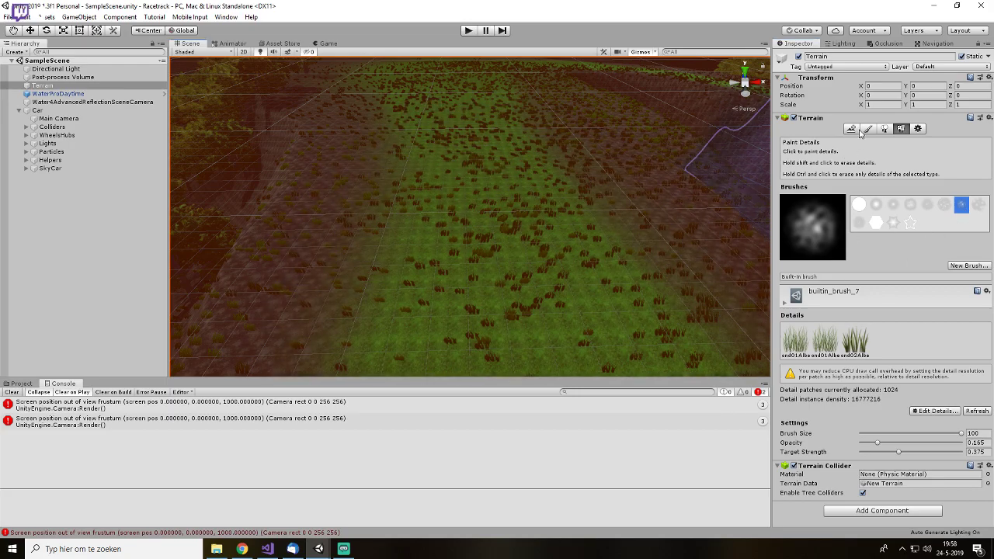
{"action": "scroll", "coordinate": [533, 167], "scroll_direction": "up", "scroll_amount": 4}
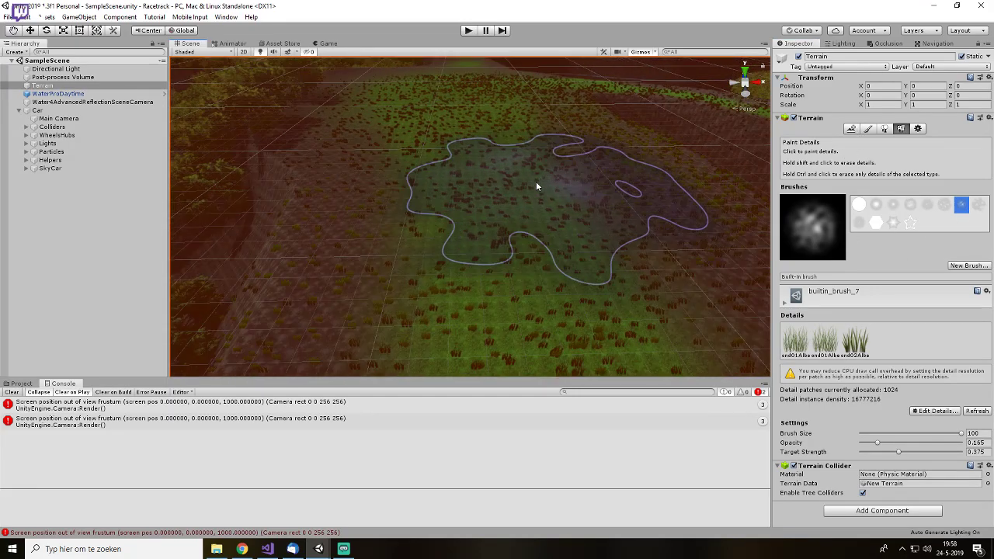
{"action": "scroll", "coordinate": [536, 186], "scroll_direction": "up", "scroll_amount": 2}
{"action": "scroll", "coordinate": [493, 183], "scroll_direction": "up", "scroll_amount": 3}
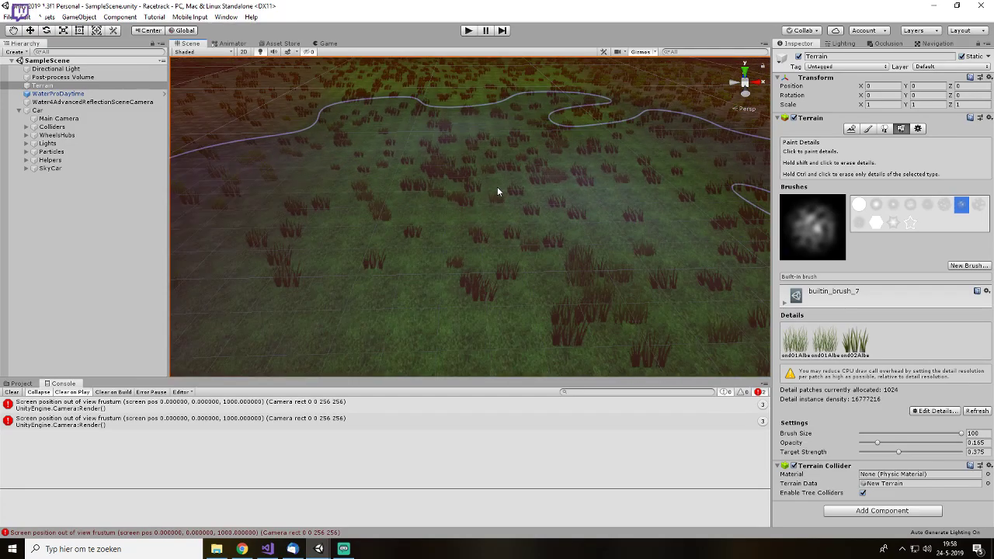
{"action": "key", "text": "comma"}
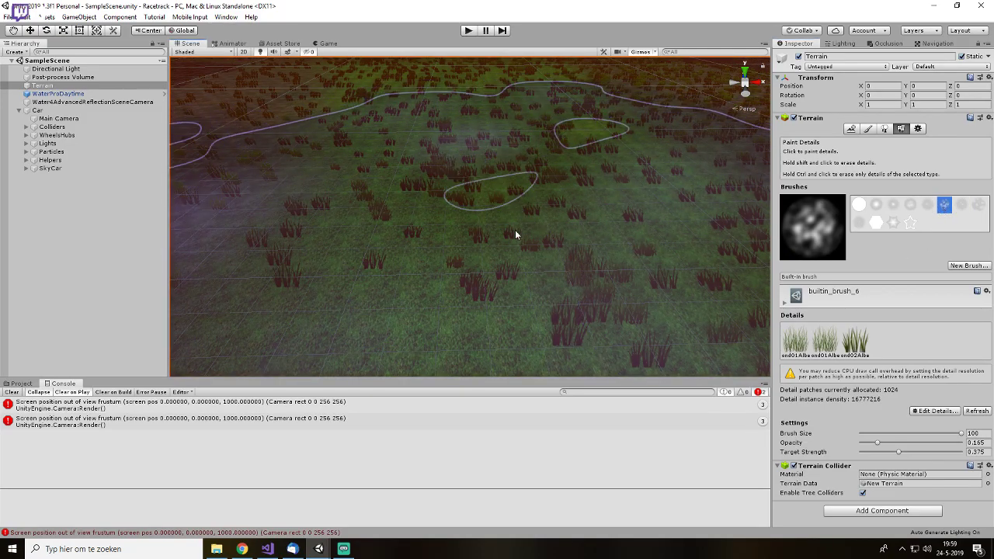
{"action": "left_click", "coordinate": [854, 341]}
{"action": "left_click_drag", "start_coordinate": [536, 177], "coordinate": [422, 78], "text": "shift"}
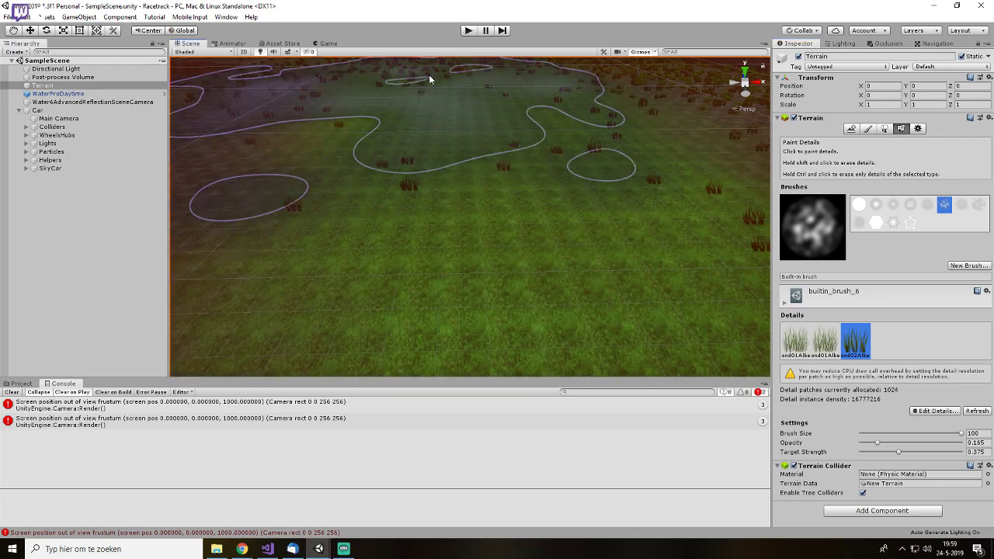
- Survey the whole track from above, section by section, to check the grass details along its course
{"action": "scroll", "coordinate": [466, 125], "scroll_direction": "down", "scroll_amount": 8}
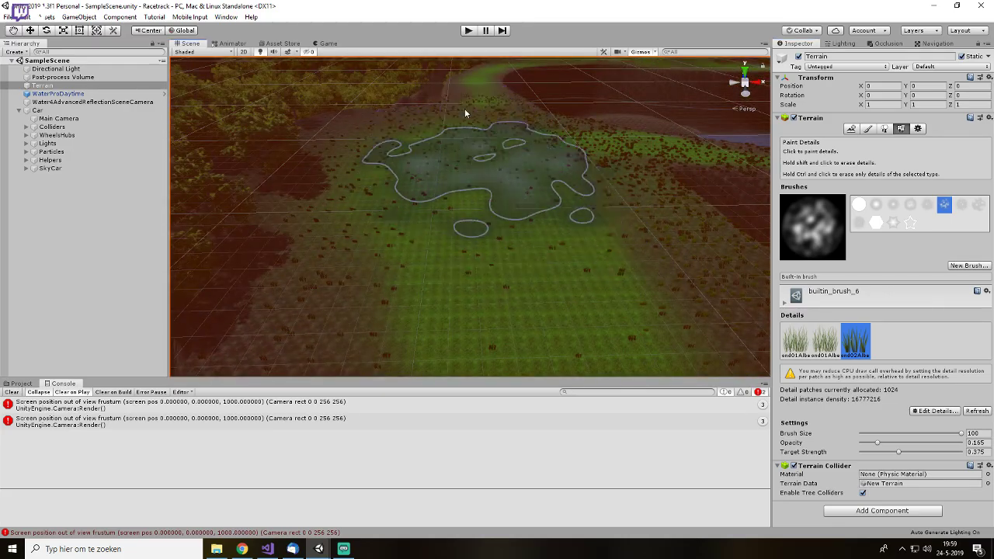
{"action": "mouse_move", "coordinate": [488, 131]}
{"action": "left_mouse_down", "text": "alt"}
{"action": "mouse_move", "coordinate": [581, 304]}
{"action": "mouse_move", "coordinate": [572, 199]}
{"action": "mouse_move", "coordinate": [566, 249]}
{"action": "left_mouse_up", "text": "alt"}
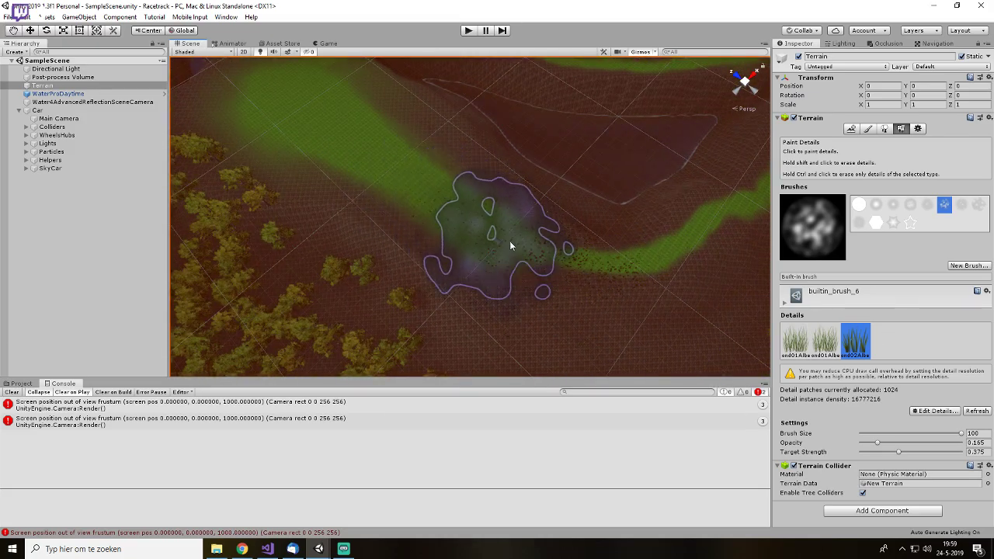
{"action": "middle_click_drag", "start_coordinate": [606, 252], "coordinate": [486, 282]}
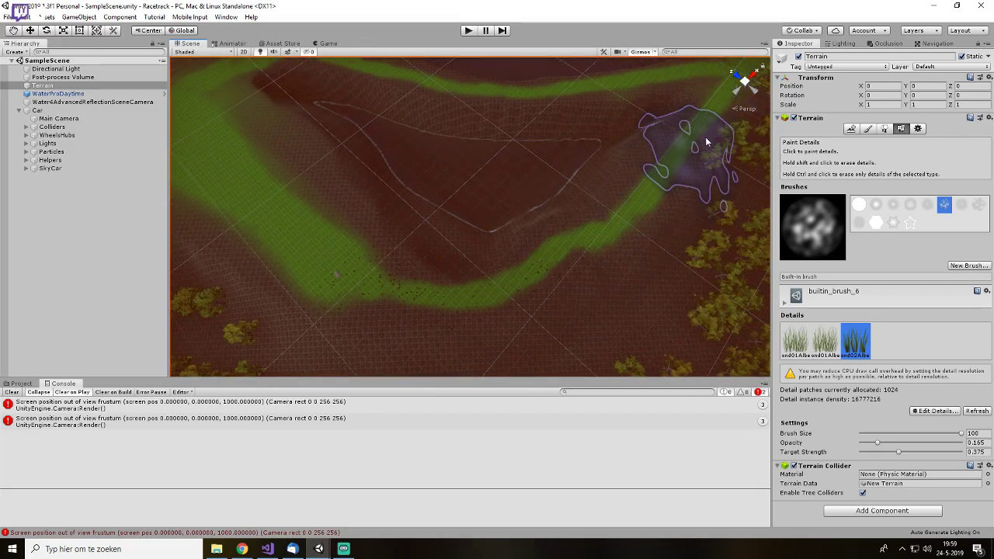
{"action": "middle_click_drag", "start_coordinate": [703, 140], "coordinate": [588, 313]}
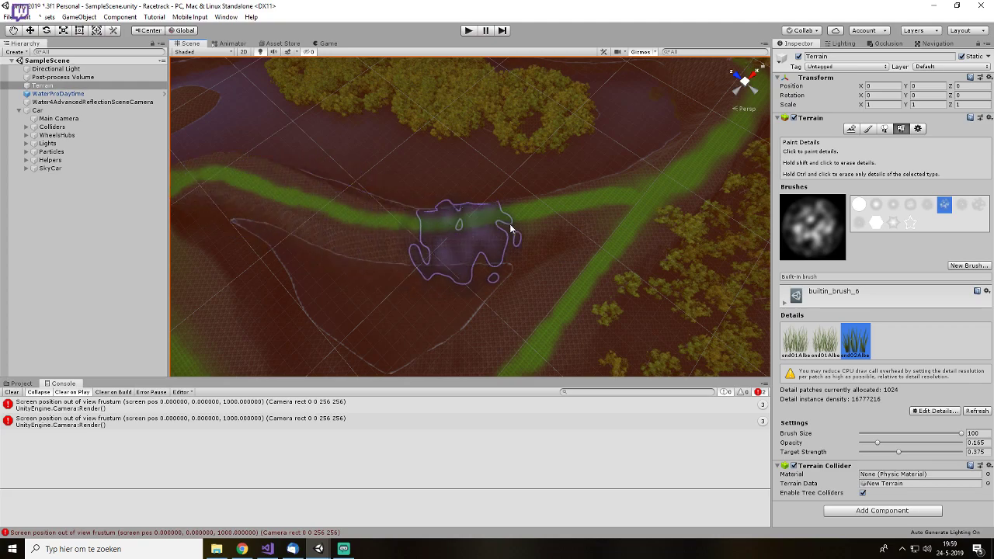
{"action": "middle_click_drag", "start_coordinate": [664, 179], "coordinate": [494, 360]}
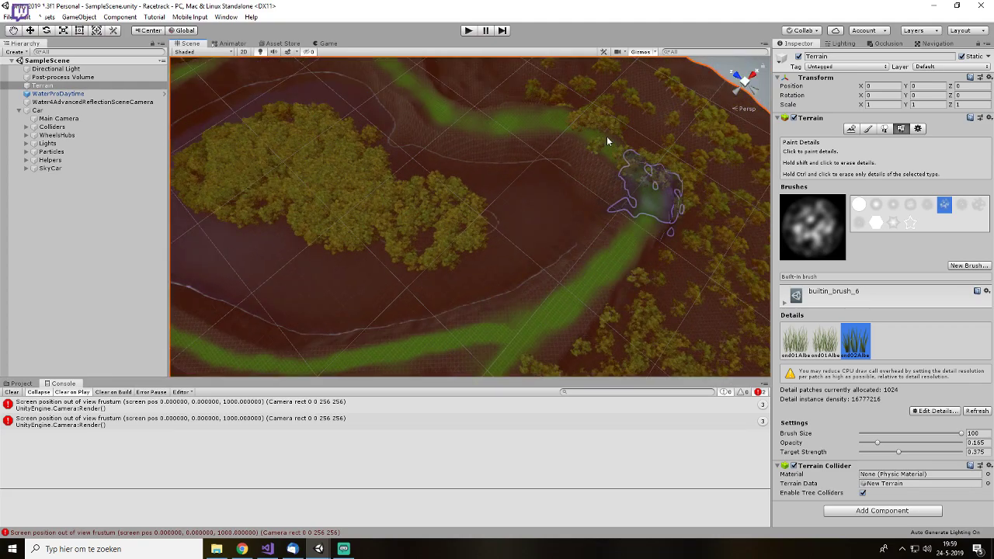
{"action": "middle_click_drag", "start_coordinate": [455, 144], "coordinate": [588, 285]}
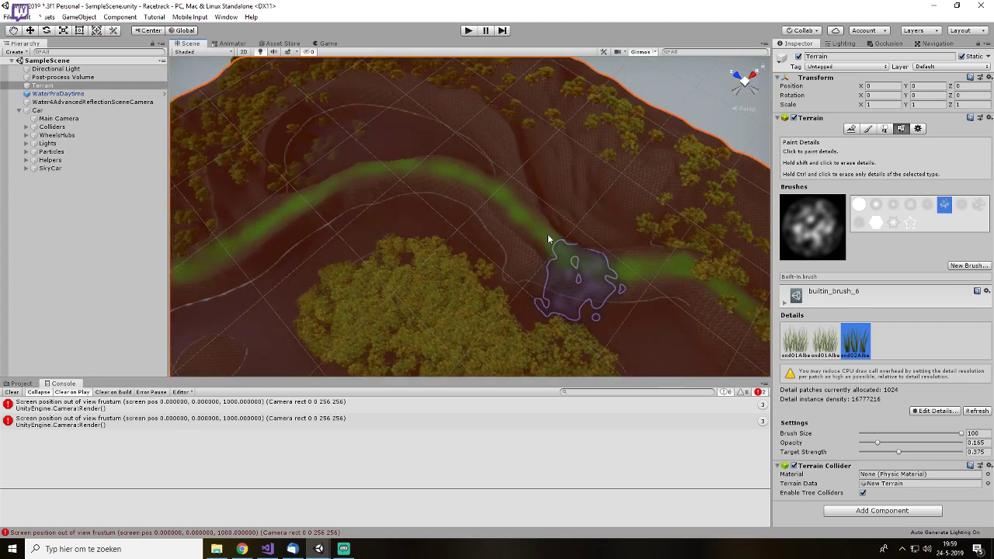
{"action": "mouse_move", "coordinate": [255, 230]}
{"action": "middle_mouse_down"}
{"action": "mouse_move", "coordinate": [399, 228]}
{"action": "mouse_move", "coordinate": [433, 171]}
{"action": "middle_mouse_up"}
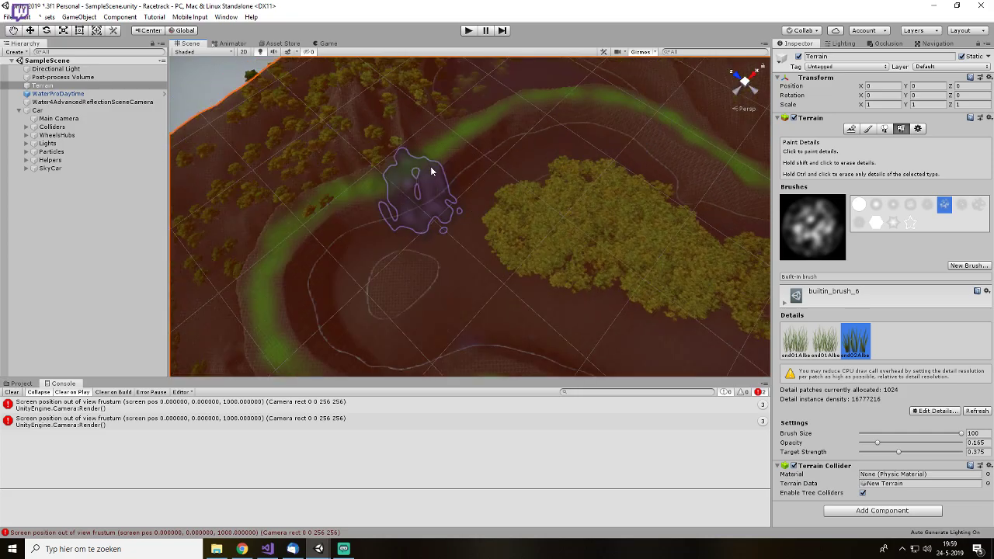
{"action": "middle_click_drag", "start_coordinate": [485, 292], "coordinate": [456, 57]}
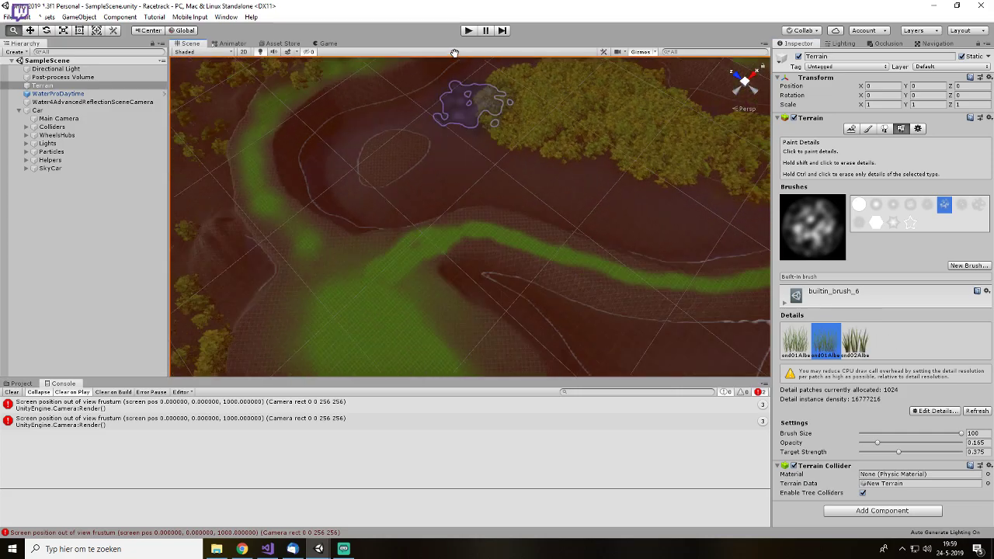
{"action": "scroll", "coordinate": [680, 234], "scroll_direction": "up", "scroll_amount": 5}
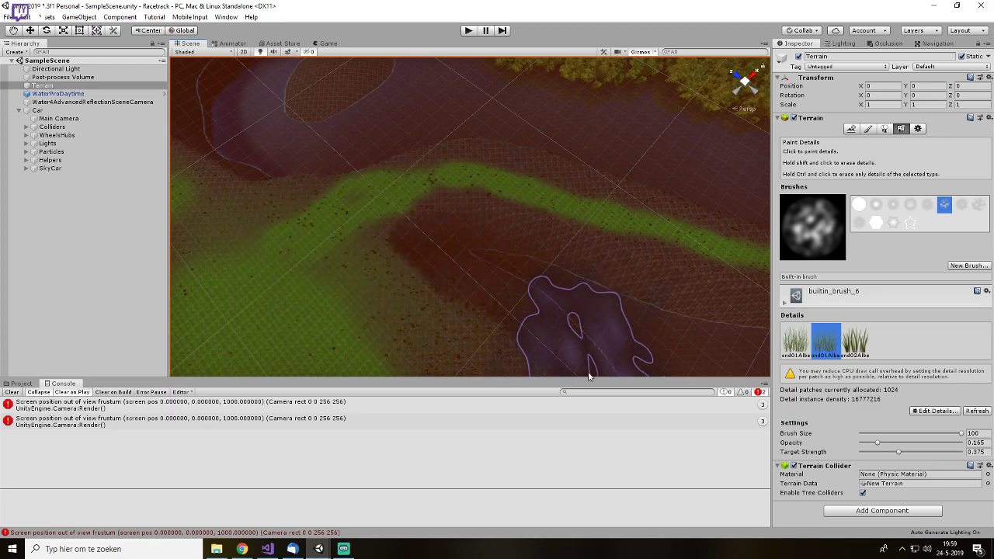
{"action": "middle_click_drag", "start_coordinate": [407, 295], "coordinate": [559, 278]}
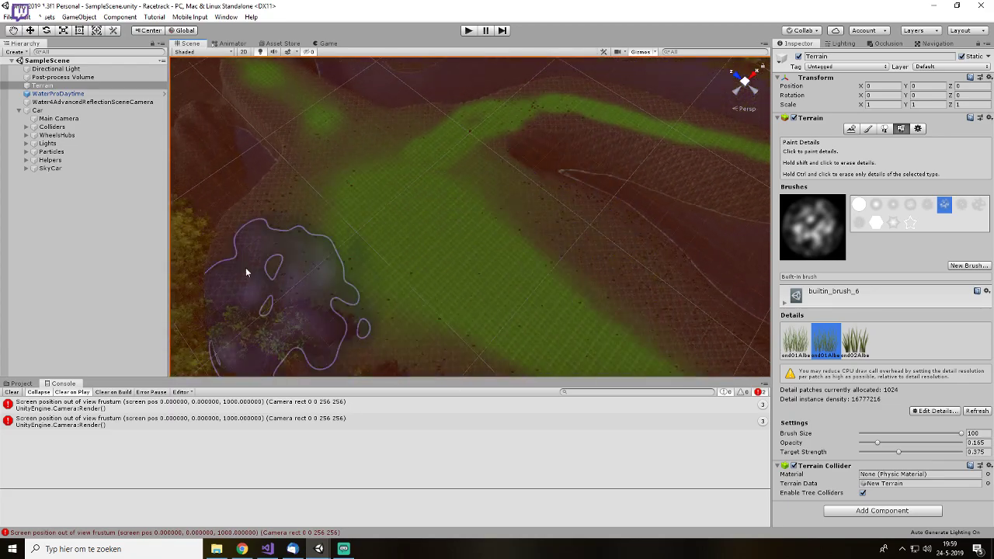
{"action": "middle_click_drag", "start_coordinate": [362, 166], "coordinate": [506, 310]}
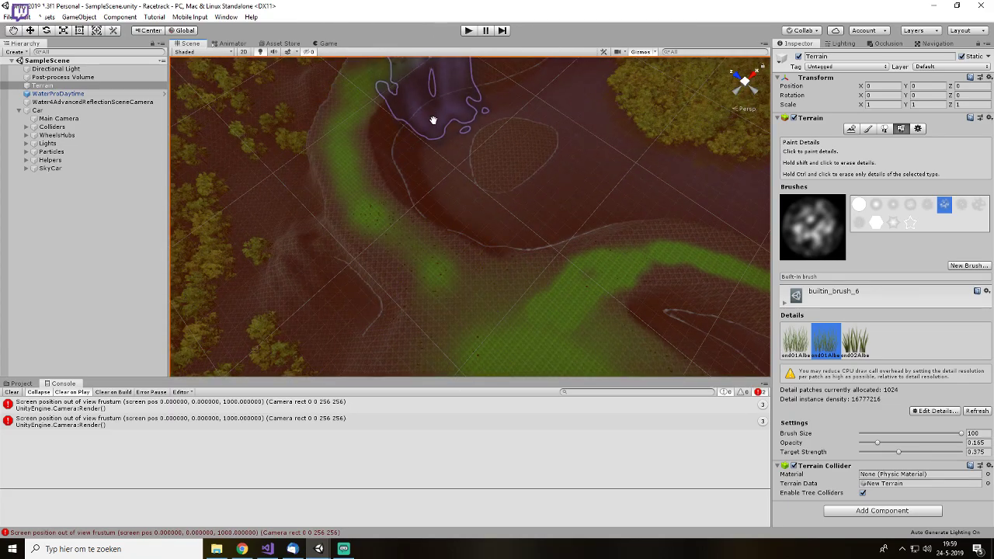
{"action": "middle_click_drag", "start_coordinate": [435, 113], "coordinate": [377, 278]}
{"action": "middle_click_drag", "start_coordinate": [571, 111], "coordinate": [379, 289]}
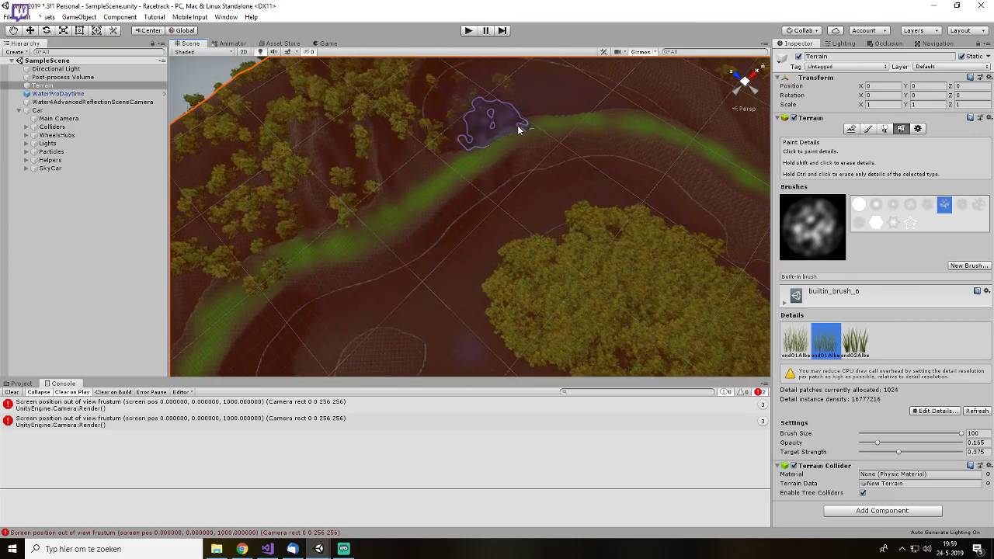
{"action": "middle_click_drag", "start_coordinate": [665, 195], "coordinate": [384, 170]}
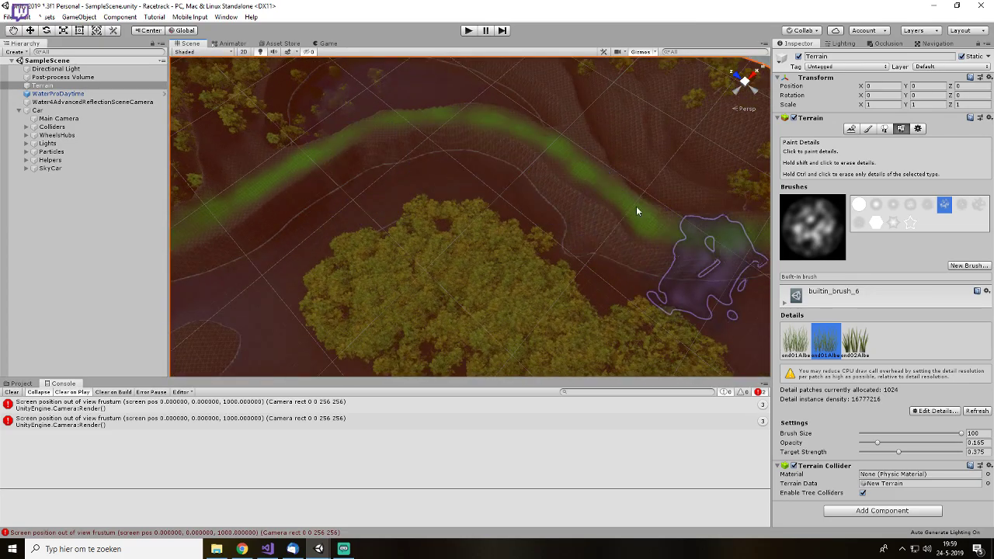
{"action": "middle_click_drag", "start_coordinate": [678, 253], "coordinate": [99, 222]}
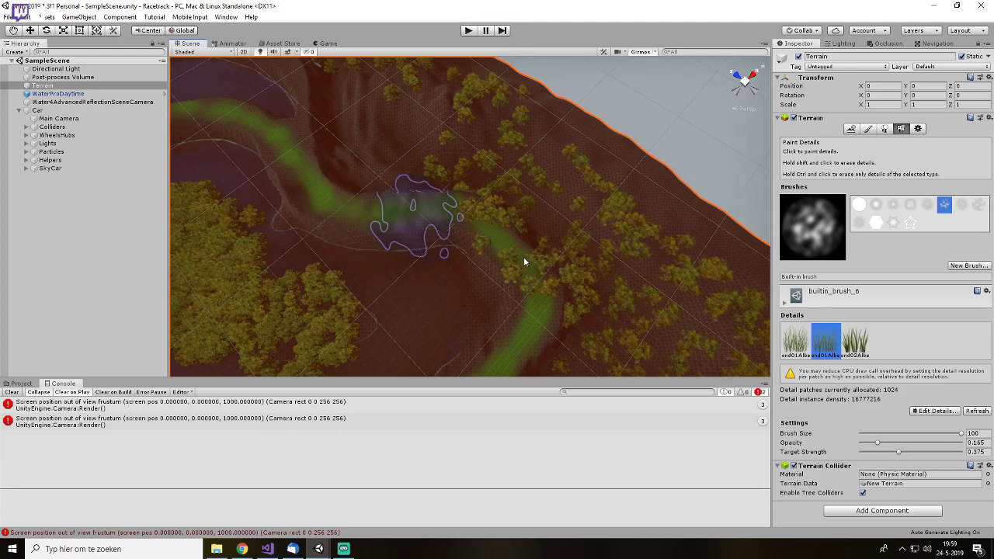
{"action": "mouse_move", "coordinate": [498, 365]}
{"action": "middle_mouse_down"}
{"action": "mouse_move", "coordinate": [595, 189]}
{"action": "mouse_move", "coordinate": [573, 183]}
{"action": "middle_mouse_up"}
{"action": "middle_click_drag", "start_coordinate": [500, 272], "coordinate": [665, 155]}
{"action": "mouse_move", "coordinate": [473, 325]}
{"action": "middle_mouse_down"}
{"action": "mouse_move", "coordinate": [645, 132]}
{"action": "mouse_move", "coordinate": [443, 271]}
{"action": "mouse_move", "coordinate": [485, 62]}
{"action": "middle_mouse_up"}
- Test-drive the car across the grassy track in a game run, and end the run
{"action": "left_click", "coordinate": [469, 30]}
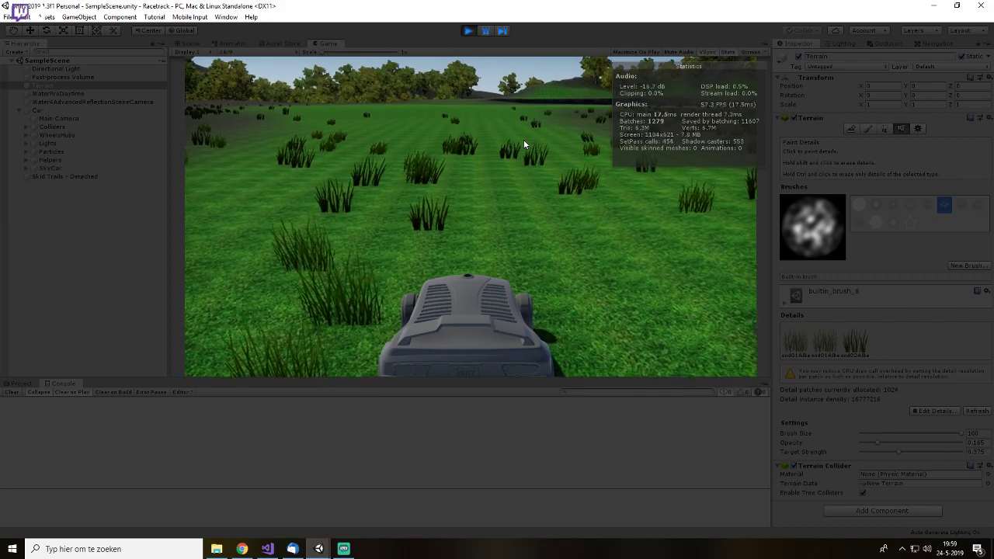
{"action": "key", "text": "w"}
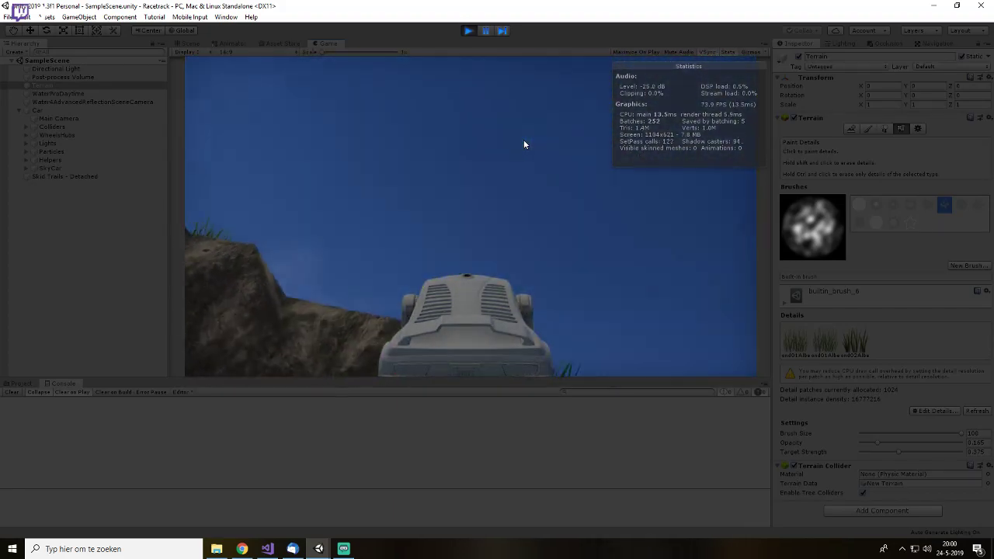
{"action": "key", "text": "ctrl+p"}
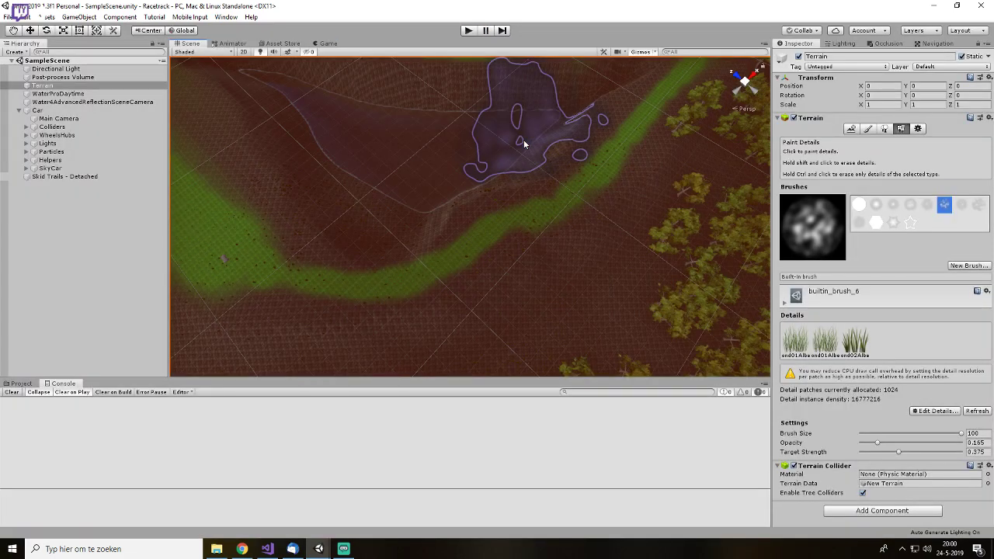
- Inspect the Post Process Layer settings of the car's Main Camera, expanding the Toolkit section
{"action": "left_click", "coordinate": [111, 212]}
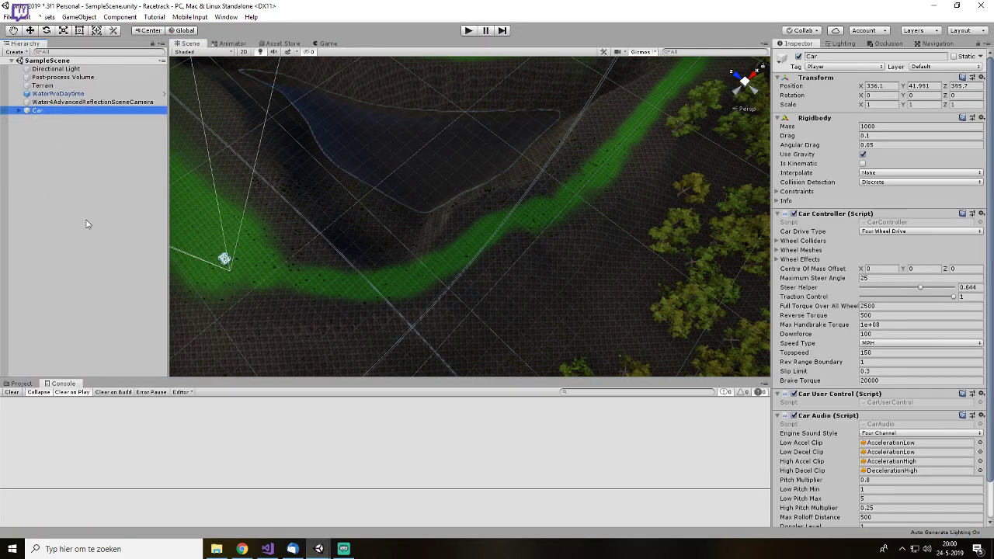
{"action": "left_click", "coordinate": [79, 218]}
{"action": "scroll", "coordinate": [446, 197], "scroll_direction": "up", "scroll_amount": 4}
{"action": "left_click_drag", "start_coordinate": [489, 230], "coordinate": [428, 200], "text": "alt"}
{"action": "scroll", "coordinate": [435, 194], "scroll_direction": "up", "scroll_amount": 3}
{"action": "right_click_drag", "start_coordinate": [444, 184], "coordinate": [490, 195]}
{"action": "key", "text": "w"}
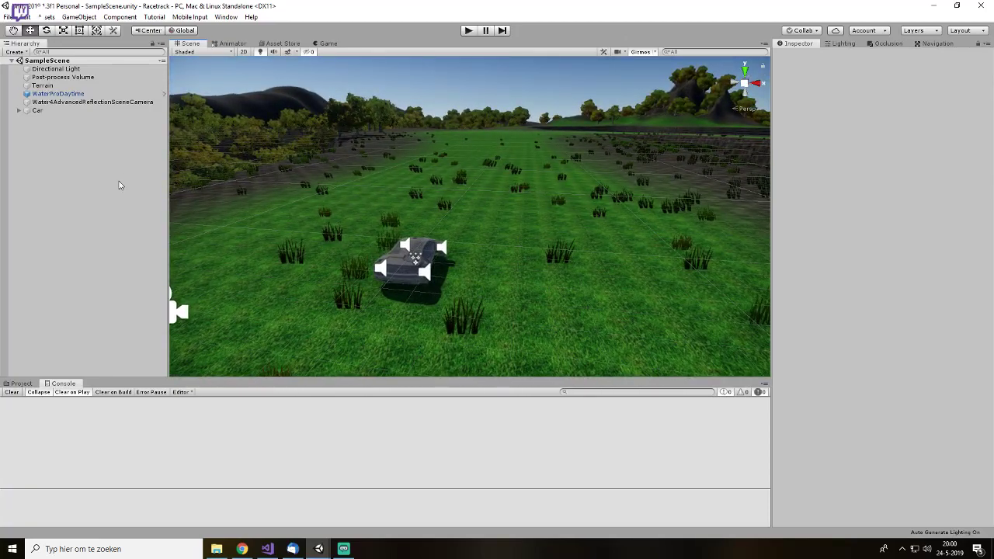
{"action": "left_click", "coordinate": [38, 110]}
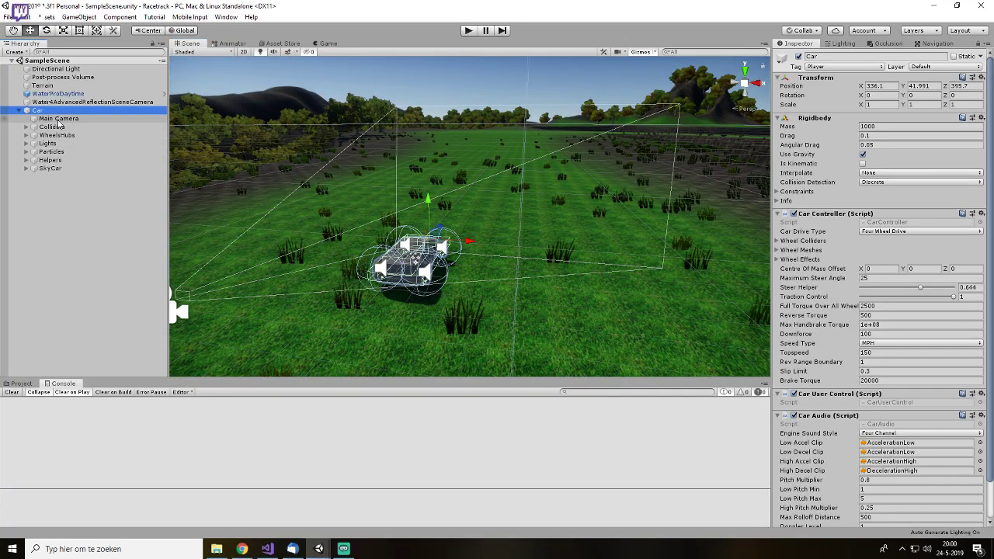
{"action": "left_click", "coordinate": [58, 119]}
{"action": "left_click", "coordinate": [857, 392]}
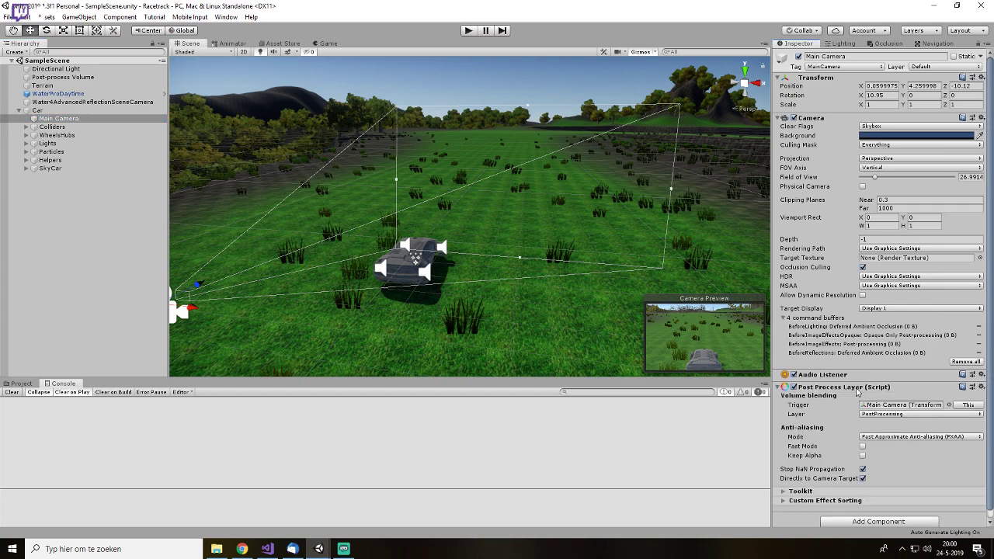
{"action": "scroll", "coordinate": [792, 463], "scroll_direction": "down", "scroll_amount": 1}
{"action": "left_click", "coordinate": [781, 484]}
{"action": "scroll", "coordinate": [844, 387], "scroll_direction": "down", "scroll_amount": 2}
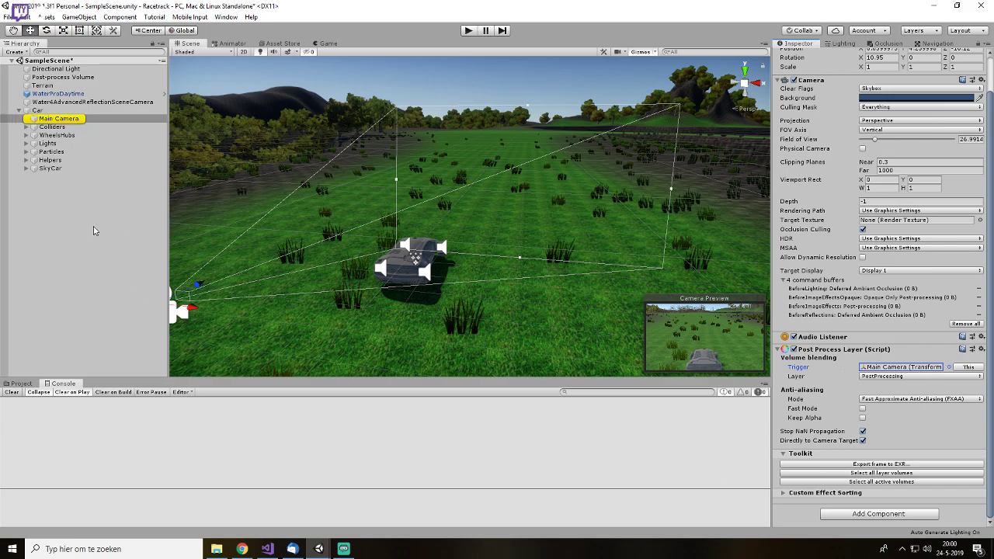
- Remove the Motion Blur and Depth Of Field effects from the Post-process Volume
{"action": "left_click", "coordinate": [107, 251]}
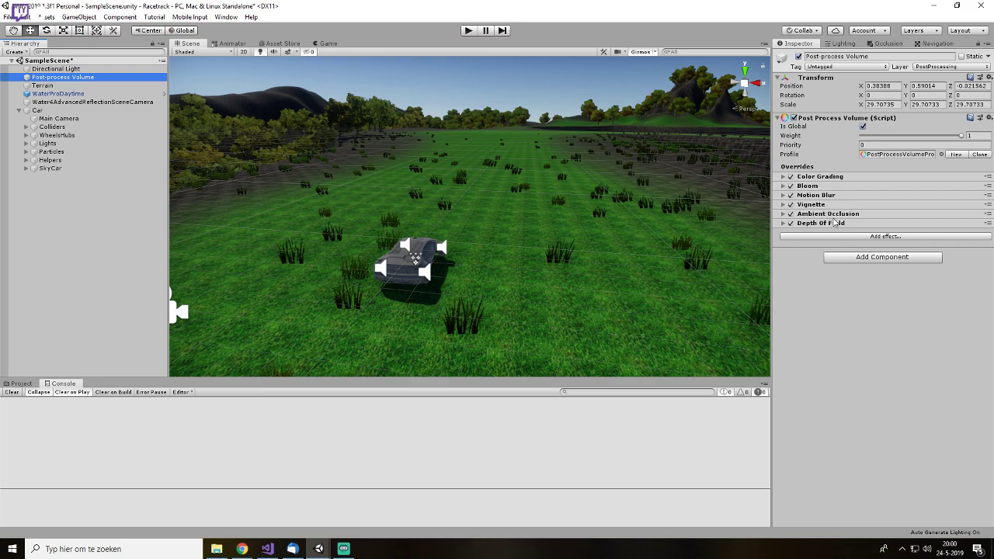
{"action": "left_click", "coordinate": [811, 195]}
{"action": "right_click", "coordinate": [826, 197]}
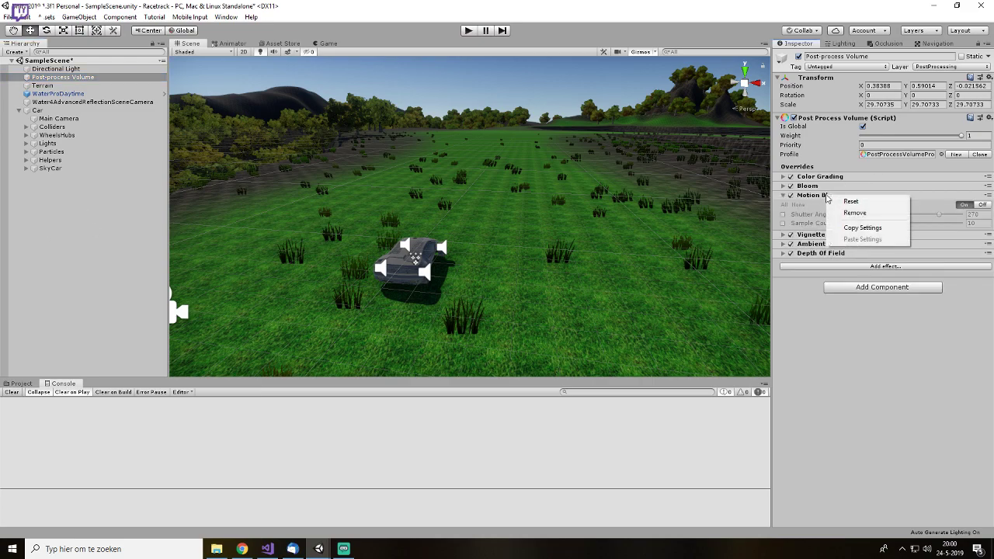
{"action": "left_click", "coordinate": [853, 212]}
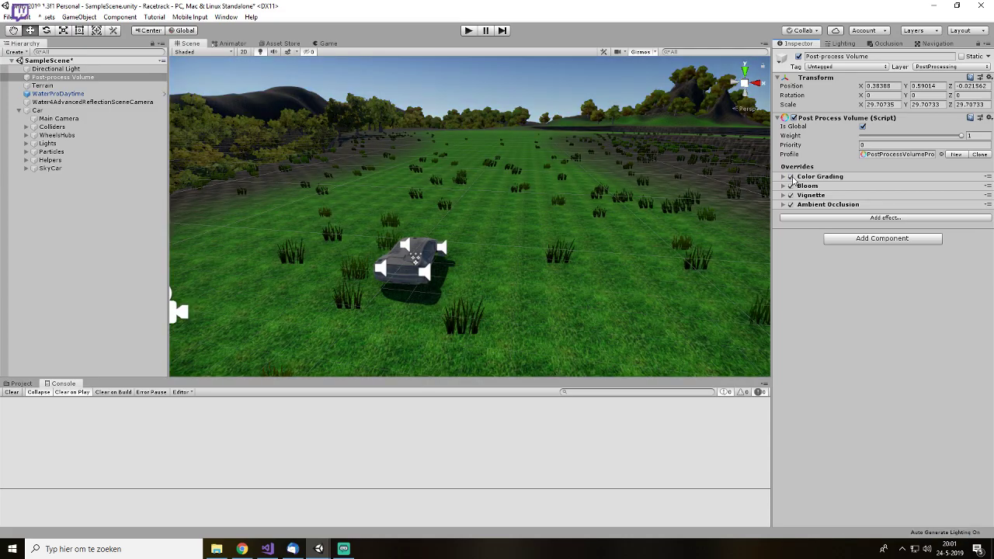
- Disable Color Grading and Bloom on the Post-process Volume and lower the Vignette Intensity
{"action": "left_click", "coordinate": [795, 178]}
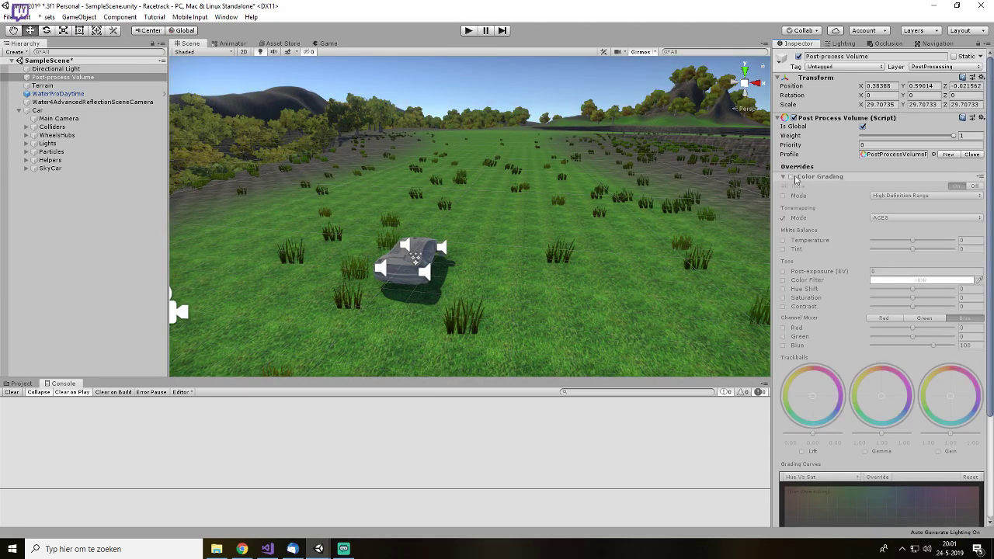
{"action": "left_click", "coordinate": [784, 178]}
{"action": "left_click", "coordinate": [791, 186]}
{"action": "left_click", "coordinate": [811, 196]}
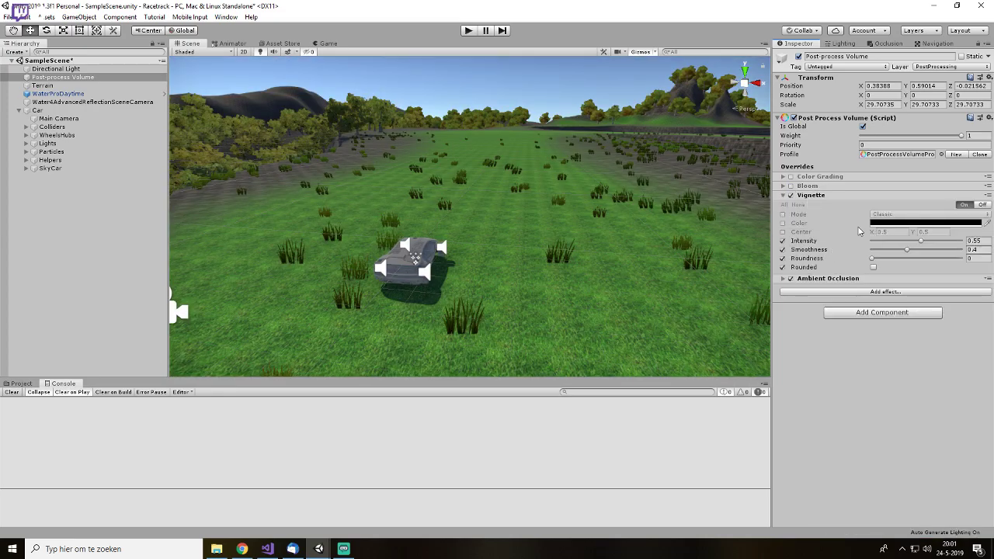
{"action": "mouse_move", "coordinate": [919, 246]}
{"action": "left_mouse_down"}
{"action": "mouse_move", "coordinate": [959, 245]}
{"action": "mouse_move", "coordinate": [901, 259]}
{"action": "mouse_move", "coordinate": [963, 259]}
{"action": "mouse_move", "coordinate": [876, 242]}
{"action": "mouse_move", "coordinate": [907, 241]}
{"action": "left_mouse_up"}
{"action": "left_click", "coordinate": [119, 201]}
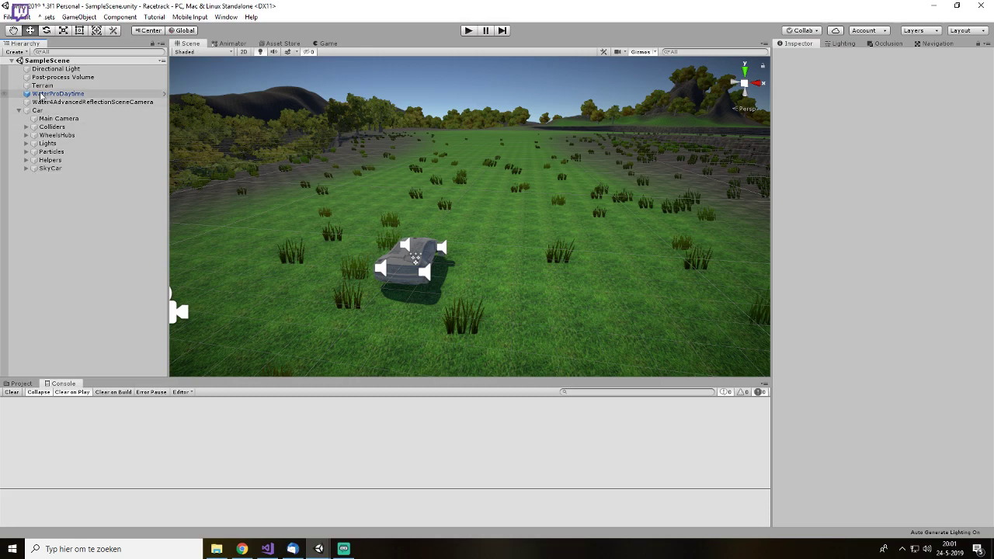
- Find the DustStorm prefab in the Standard Assets ParticleSystems Prefabs folder and add it to the scene
{"action": "left_click", "coordinate": [20, 384]}
{"action": "left_click", "coordinate": [18, 474]}
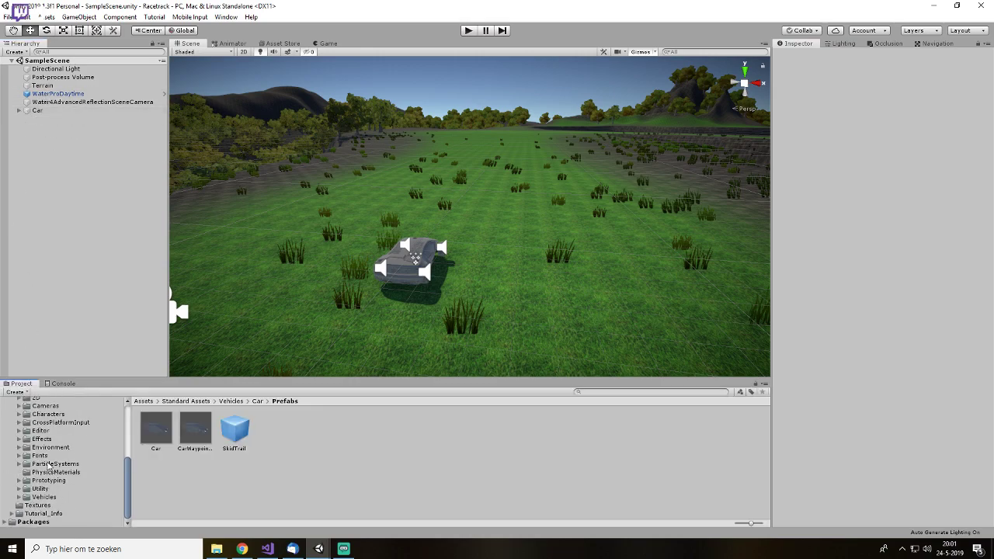
{"action": "left_click", "coordinate": [49, 464]}
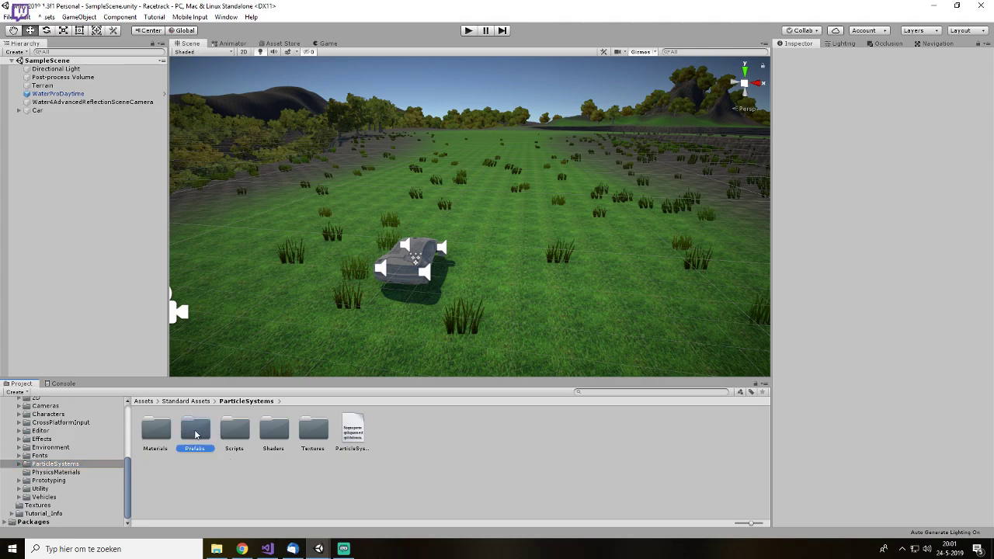
{"action": "double_click", "coordinate": [195, 435]}
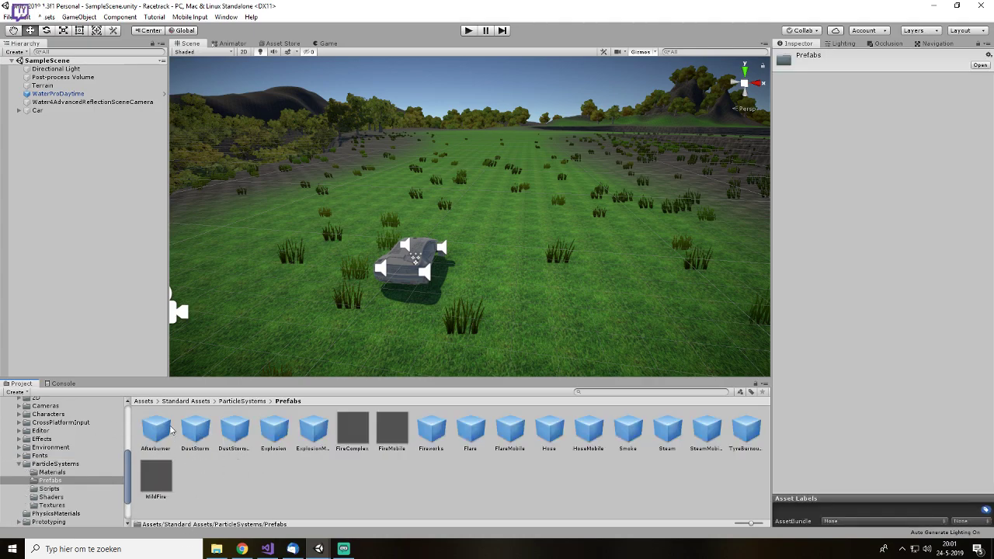
{"action": "left_click", "coordinate": [279, 441]}
{"action": "left_click", "coordinate": [369, 461]}
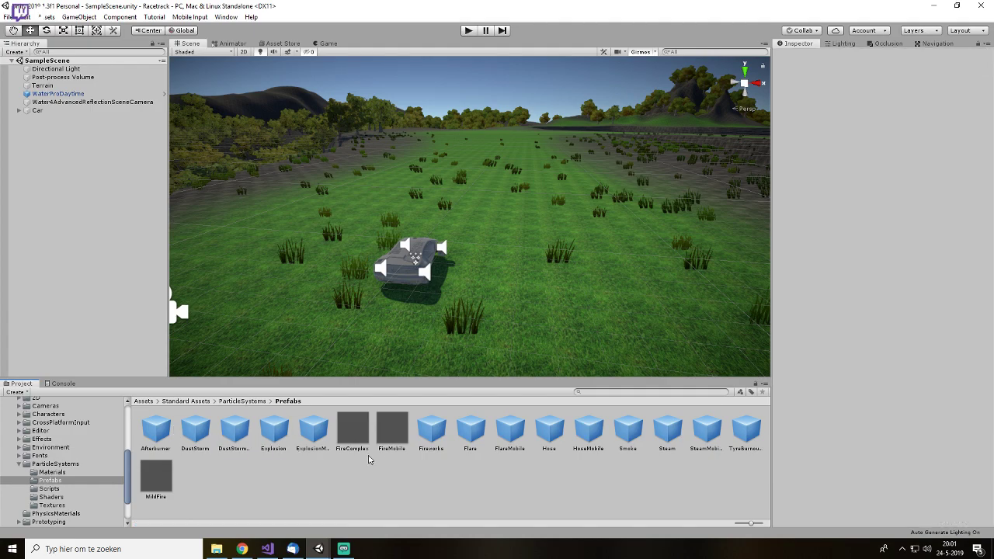
{"action": "left_click", "coordinate": [445, 494]}
{"action": "left_click", "coordinate": [198, 427]}
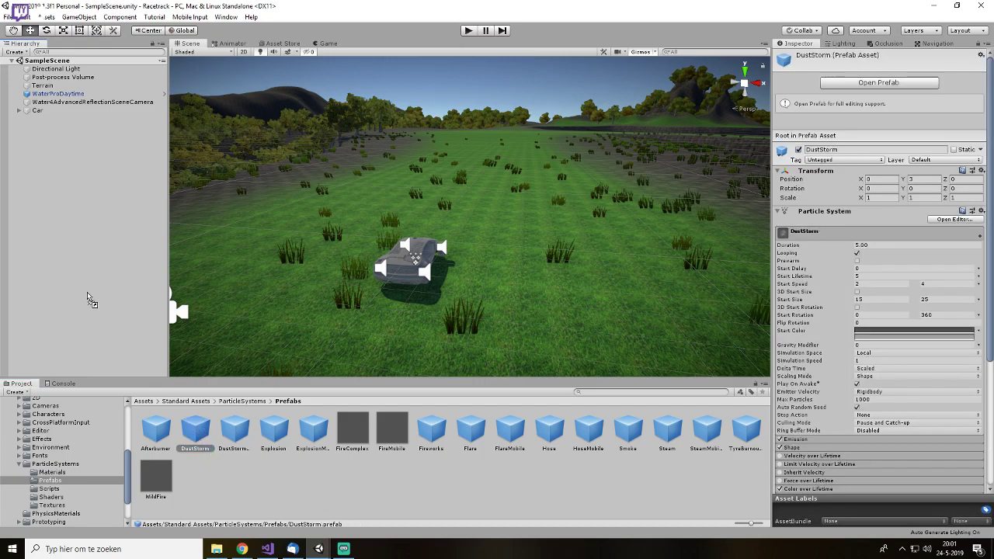
{"action": "left_click_drag", "start_coordinate": [78, 171], "coordinate": [75, 166]}
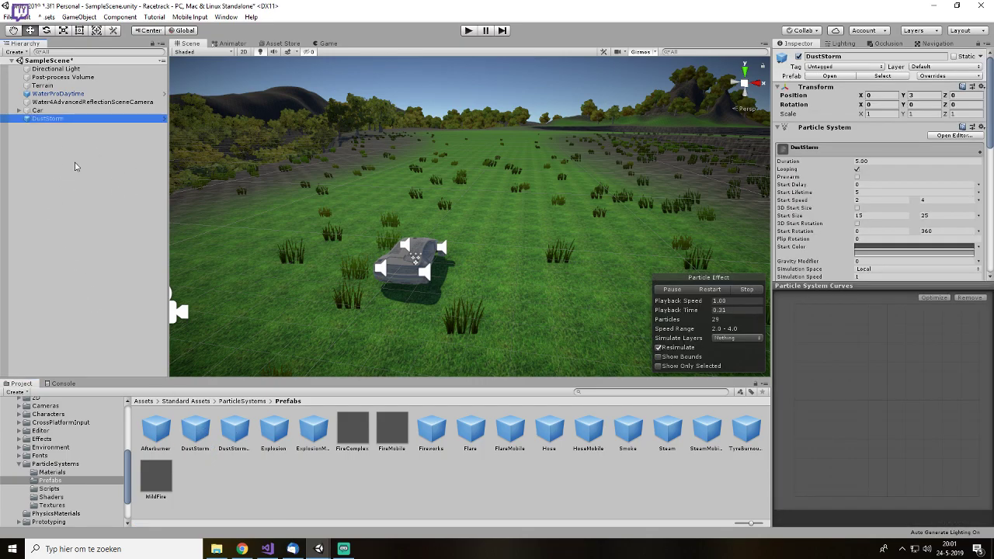
- Move the DustStorm onto the track area, to about X 368.4, Y 36.4, Z 400.6
{"action": "key", "text": "f"}
{"action": "left_click_drag", "start_coordinate": [546, 236], "coordinate": [559, 335], "text": "alt"}
{"action": "middle_click_drag", "start_coordinate": [493, 261], "coordinate": [324, 305]}
{"action": "left_click_drag", "start_coordinate": [349, 298], "coordinate": [598, 55]}
{"action": "key", "text": "f"}
{"action": "left_click_drag", "start_coordinate": [497, 225], "coordinate": [466, 375], "text": "alt"}
{"action": "scroll", "coordinate": [490, 235], "scroll_direction": "up", "scroll_amount": 4}
{"action": "scroll", "coordinate": [518, 241], "scroll_direction": "up", "scroll_amount": 3}
{"action": "scroll", "coordinate": [489, 305], "scroll_direction": "down", "scroll_amount": 5}
{"action": "scroll", "coordinate": [483, 218], "scroll_direction": "up", "scroll_amount": 5}
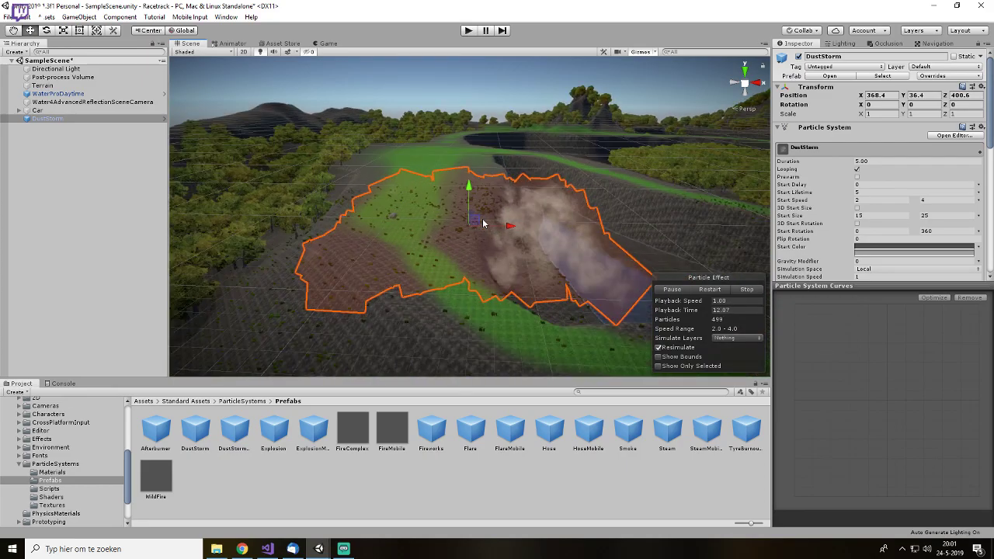
- Shift the DustStorm toward the car, to about X 345.9 and Y 44, and save the scene
{"action": "left_click_drag", "start_coordinate": [469, 194], "coordinate": [473, 171]}
{"action": "left_click_drag", "start_coordinate": [515, 209], "coordinate": [444, 211]}
{"action": "scroll", "coordinate": [379, 227], "scroll_direction": "up", "scroll_amount": 6}
{"action": "mouse_move", "coordinate": [480, 229]}
{"action": "middle_mouse_down"}
{"action": "mouse_move", "coordinate": [491, 230]}
{"action": "mouse_move", "coordinate": [492, 215]}
{"action": "middle_mouse_up"}
{"action": "scroll", "coordinate": [492, 212], "scroll_direction": "up", "scroll_amount": 12}
{"action": "key", "text": "ctrl+s"}
{"action": "scroll", "coordinate": [498, 225], "scroll_direction": "up", "scroll_amount": 10}
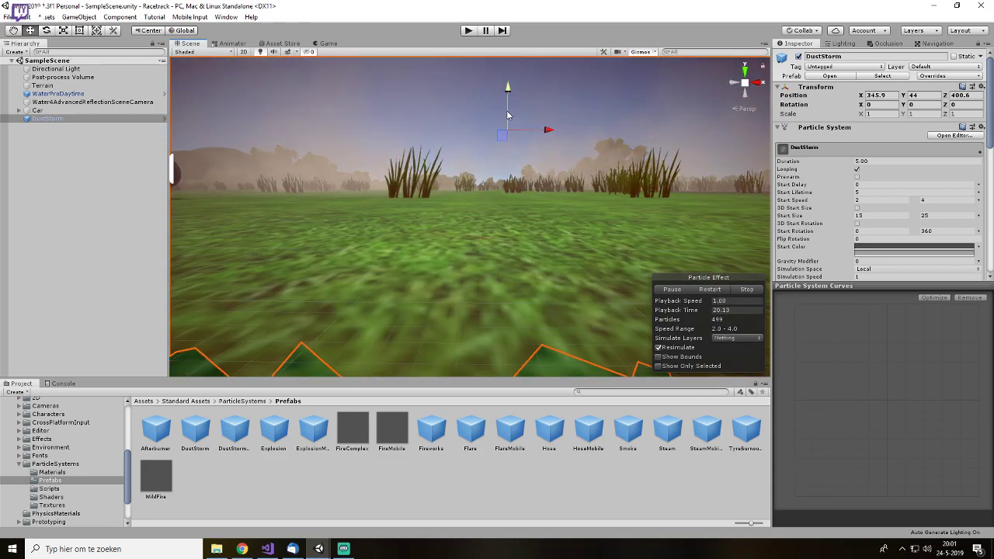
- Raise the DustStorm to about Y 45.53 and check how its dust covers the track
{"action": "left_click_drag", "start_coordinate": [507, 114], "coordinate": [507, 72]}
{"action": "scroll", "coordinate": [654, 229], "scroll_direction": "down", "scroll_amount": 8}
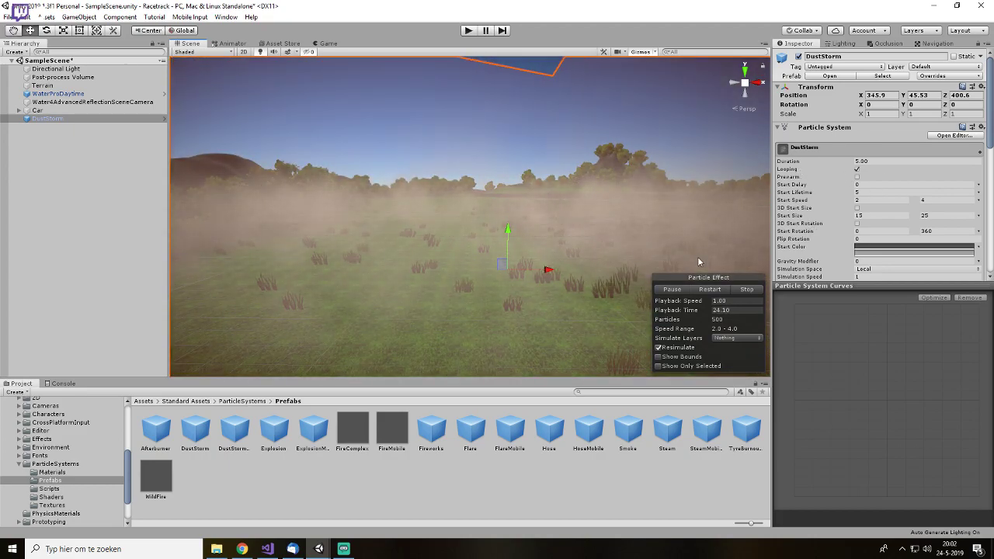
{"action": "scroll", "coordinate": [589, 213], "scroll_direction": "down", "scroll_amount": 1}
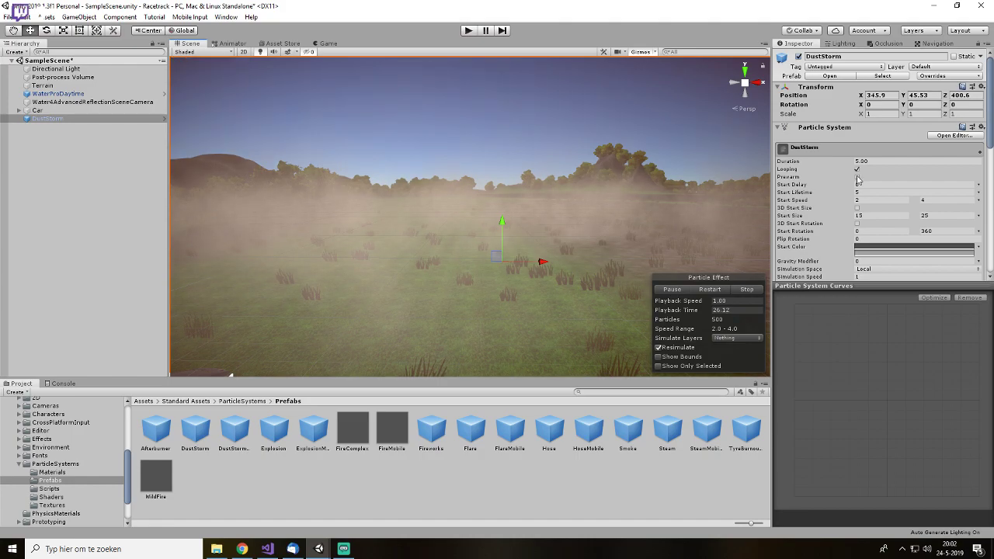
- Expand the DustStorm particle system's Shape module and set its Scale to X 500, Y 20, Z 500
{"action": "scroll", "coordinate": [813, 138], "scroll_direction": "down", "scroll_amount": 3}
{"action": "scroll", "coordinate": [813, 163], "scroll_direction": "down", "scroll_amount": 3}
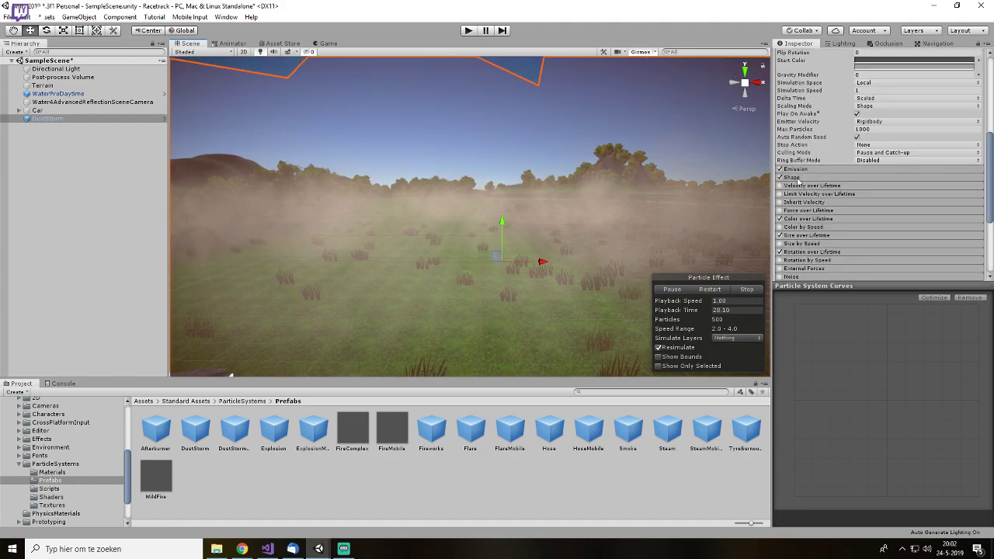
{"action": "left_click", "coordinate": [813, 179]}
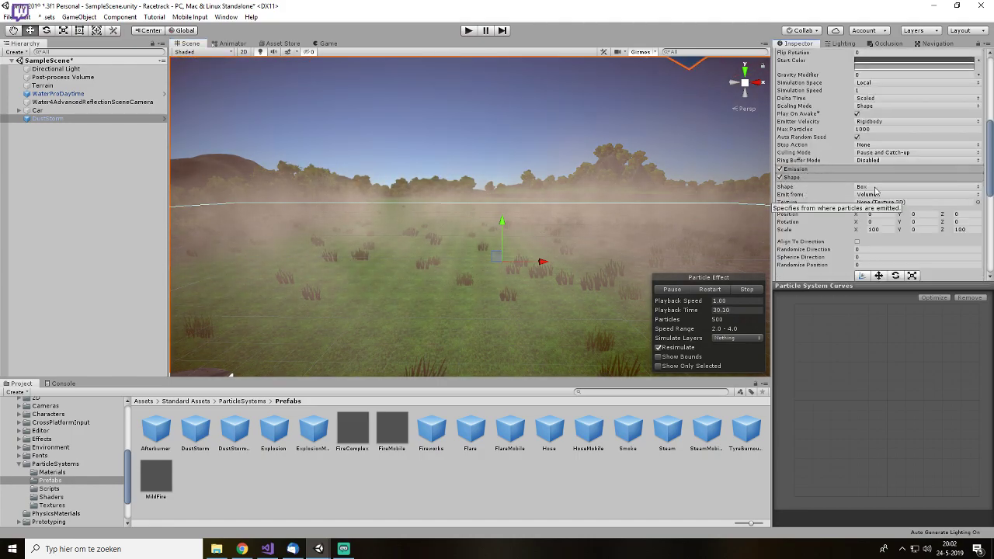
{"action": "scroll", "coordinate": [561, 241], "scroll_direction": "down", "scroll_amount": 4}
{"action": "left_click_drag", "start_coordinate": [529, 235], "coordinate": [541, 258], "text": "alt"}
{"action": "scroll", "coordinate": [517, 219], "scroll_direction": "down", "scroll_amount": 3}
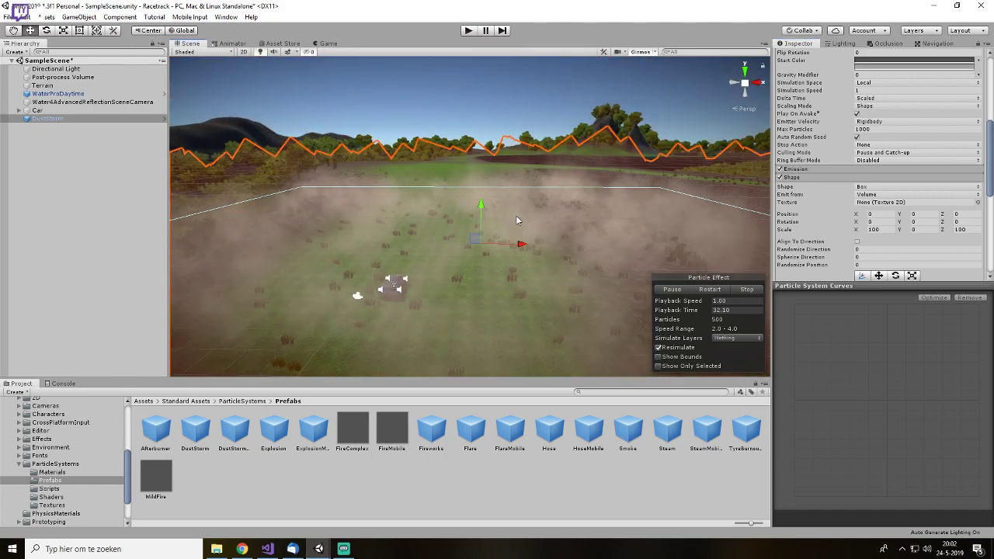
{"action": "left_click_drag", "start_coordinate": [517, 219], "coordinate": [567, 244], "text": "alt"}
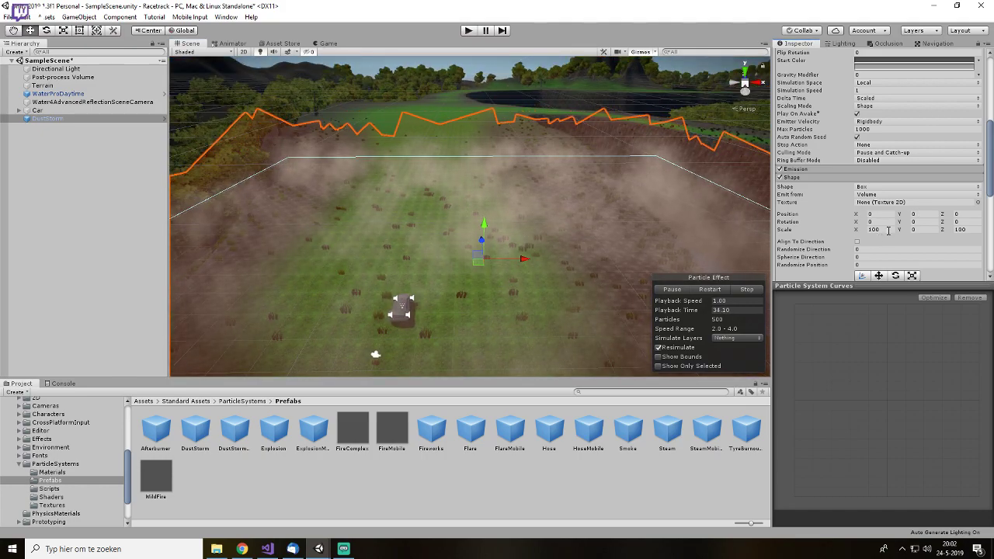
{"action": "type", "text": "500"}
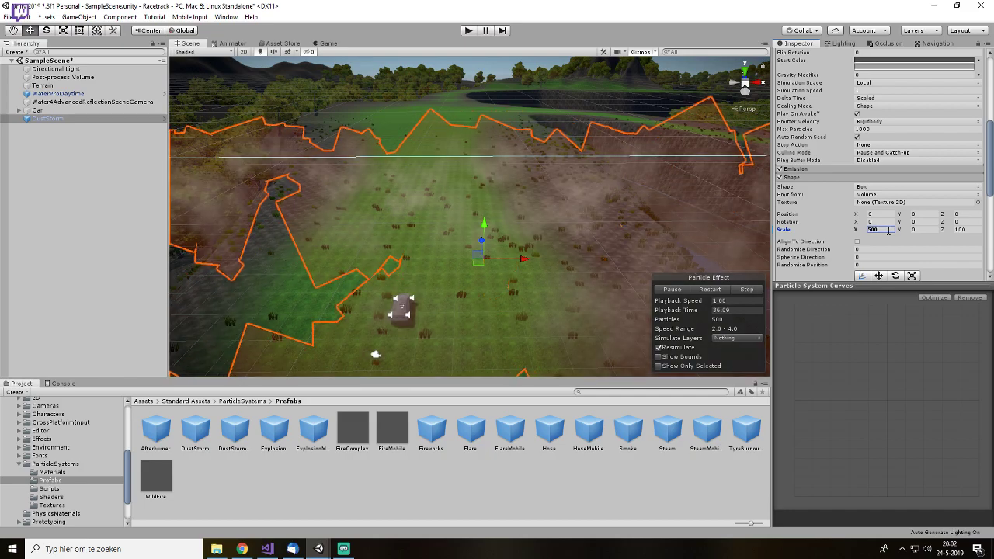
{"action": "key", "text": "Tab"}
{"action": "type", "text": "50"}
{"action": "key", "text": "BackSpace"}
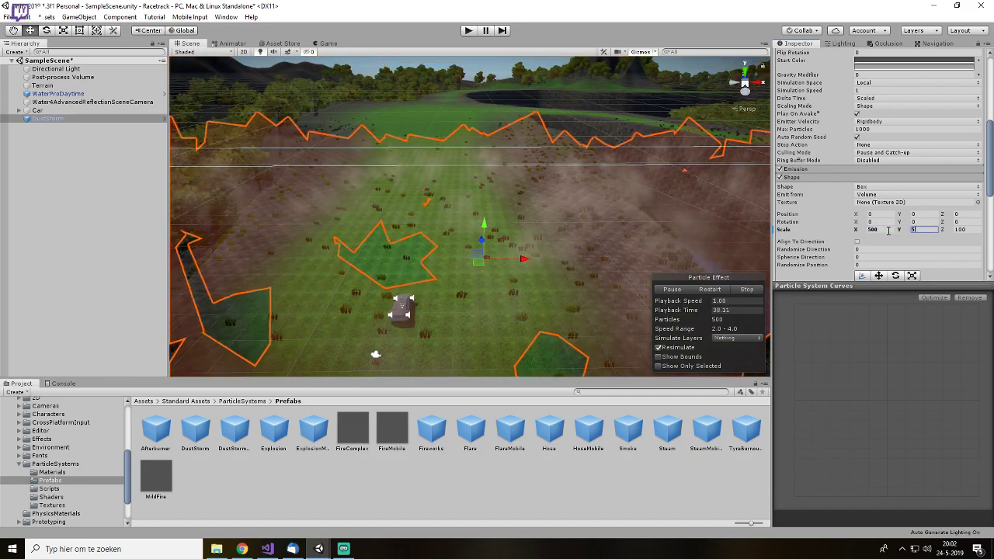
{"action": "key", "text": "BackSpace"}
{"action": "type", "text": "20"}
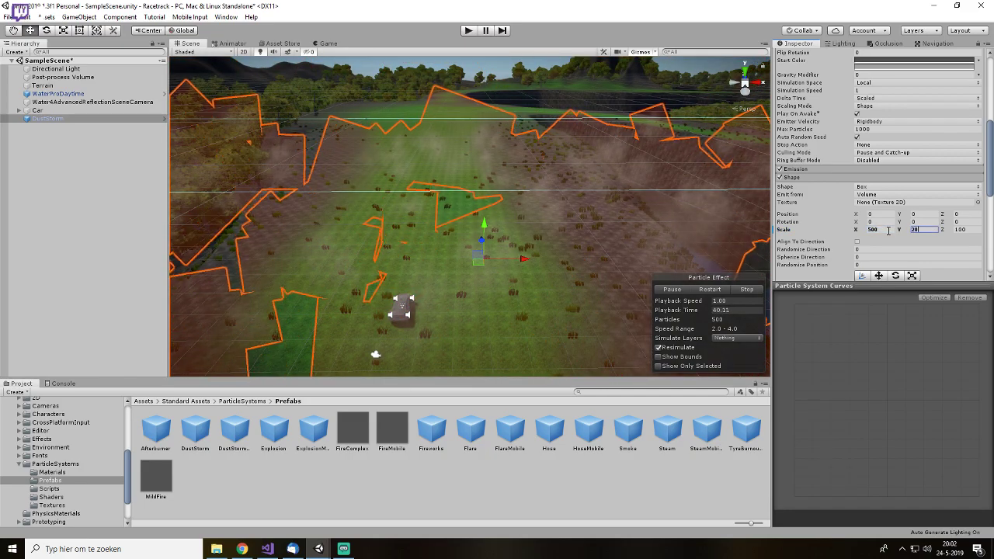
{"action": "type", "text": "500"}
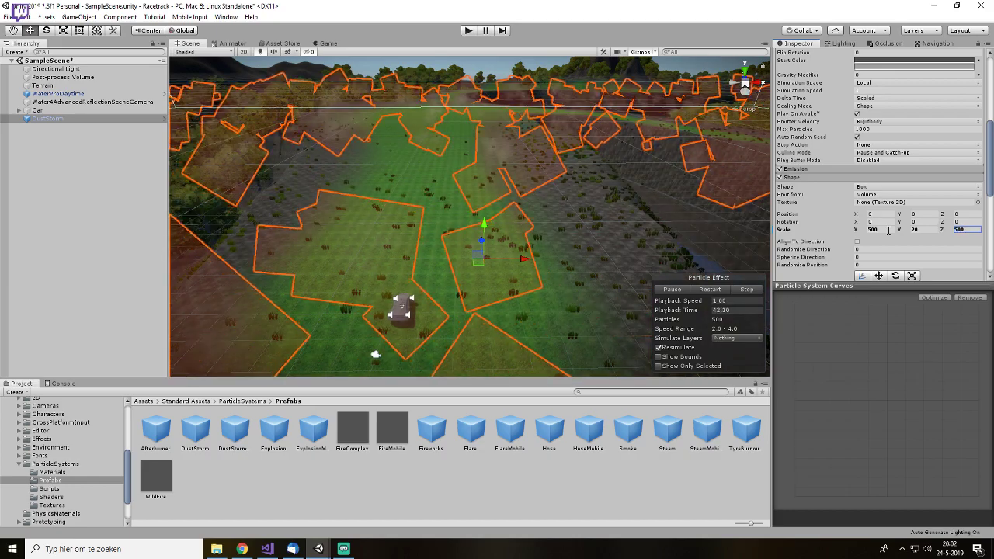
- From an orthographic top view, move the DustStorm over the middle of the racetrack, to about X 585, Z 555
{"action": "scroll", "coordinate": [532, 245], "scroll_direction": "down", "scroll_amount": 6}
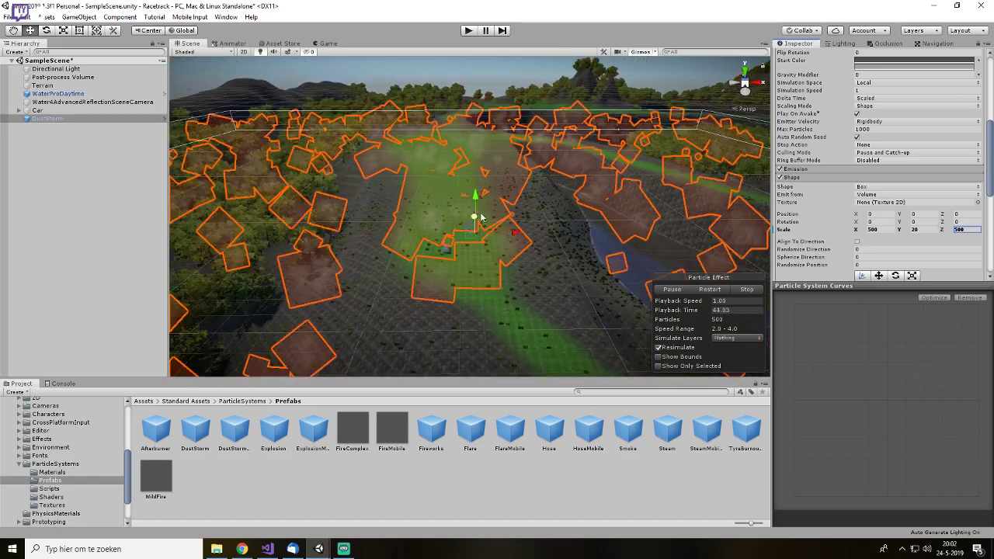
{"action": "left_click_drag", "start_coordinate": [484, 224], "coordinate": [699, 349], "text": "alt"}
{"action": "scroll", "coordinate": [545, 257], "scroll_direction": "down", "scroll_amount": 4}
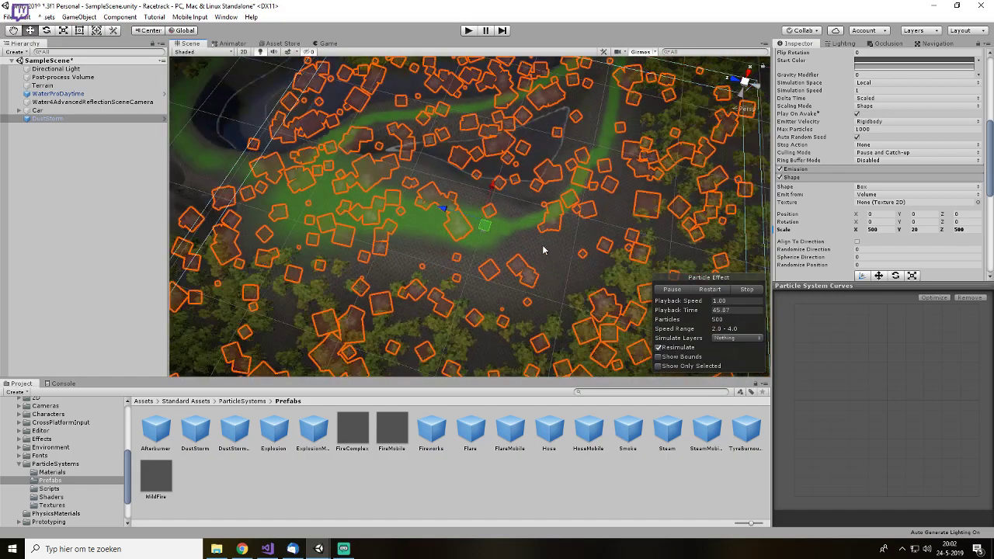
{"action": "left_click_drag", "start_coordinate": [544, 246], "coordinate": [477, 239], "text": "alt"}
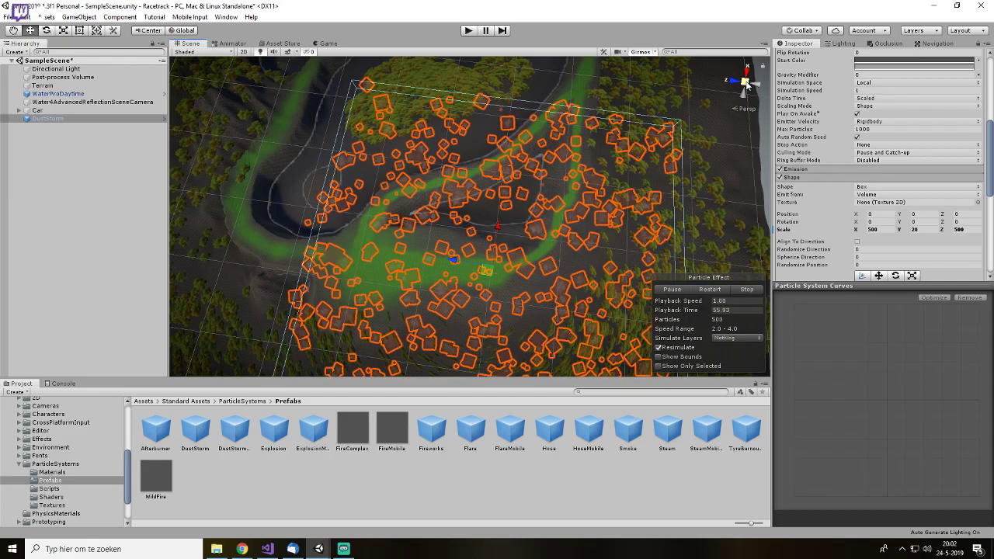
{"action": "left_click", "coordinate": [747, 84]}
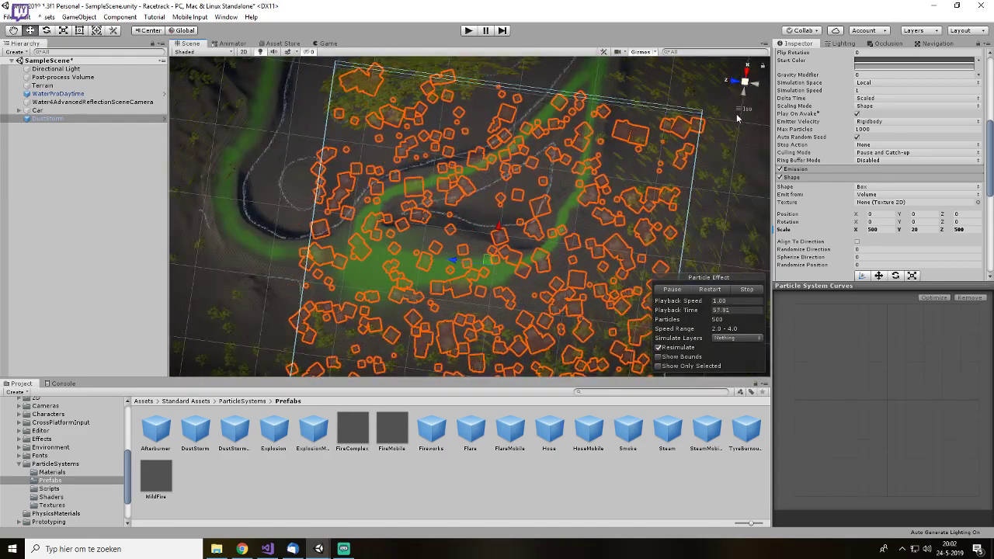
{"action": "left_click", "coordinate": [749, 72]}
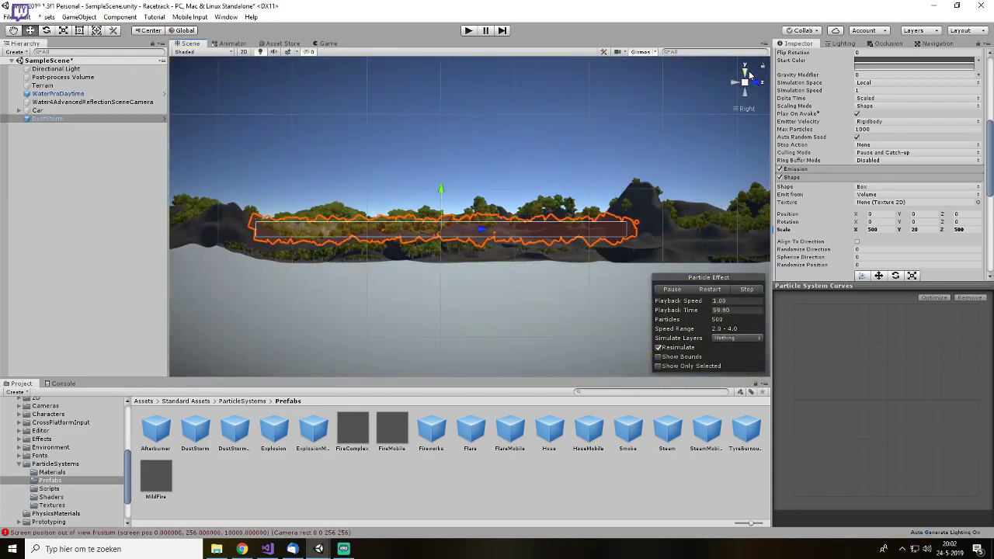
{"action": "left_click", "coordinate": [747, 71]}
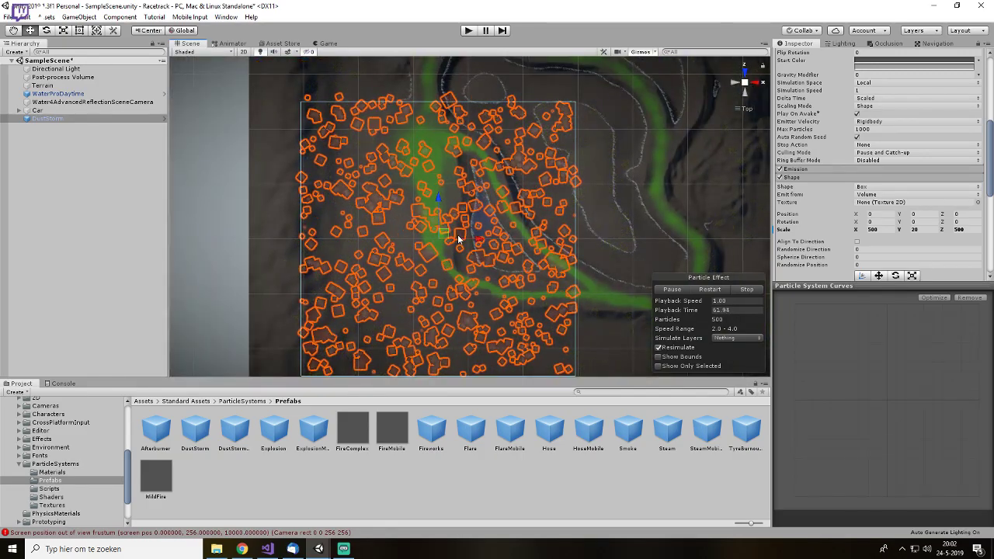
{"action": "middle_click_drag", "start_coordinate": [449, 229], "coordinate": [415, 241]}
- Enlarge the DustStorm's emission box to cover the track by setting the Shape Scale to 600 on X and Z
{"action": "key", "text": "r"}
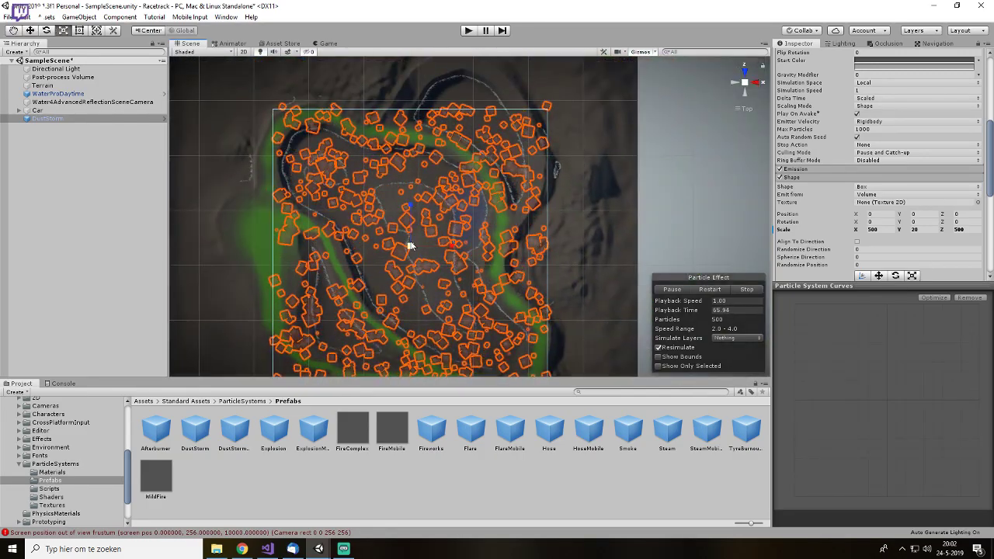
{"action": "scroll", "coordinate": [437, 232], "scroll_direction": "up", "scroll_amount": 3}
{"action": "scroll", "coordinate": [431, 238], "scroll_direction": "down", "scroll_amount": 3}
{"action": "key", "text": "ctrl+z"}
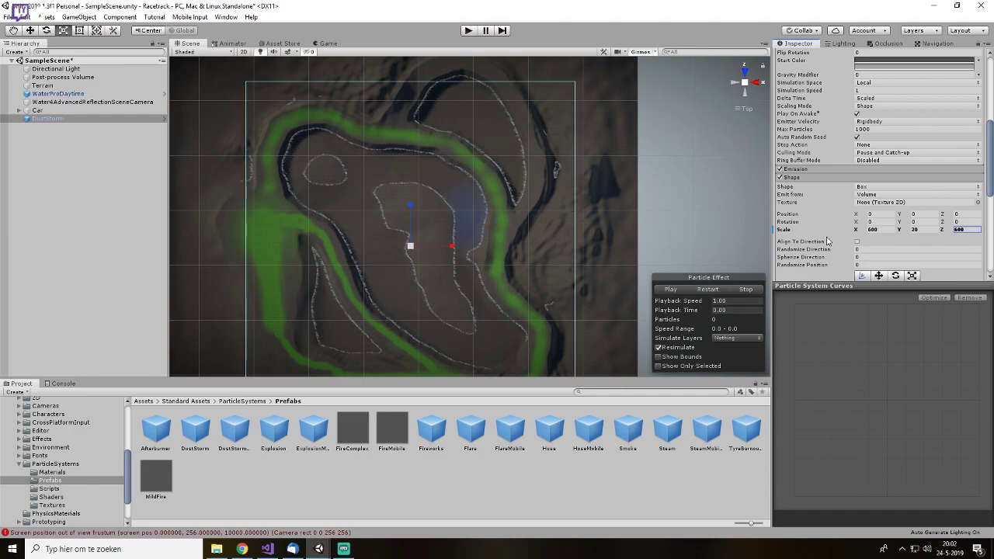
{"action": "middle_click_drag", "start_coordinate": [408, 259], "coordinate": [423, 205]}
{"action": "scroll", "coordinate": [418, 164], "scroll_direction": "down", "scroll_amount": 2}
{"action": "key", "text": "w"}
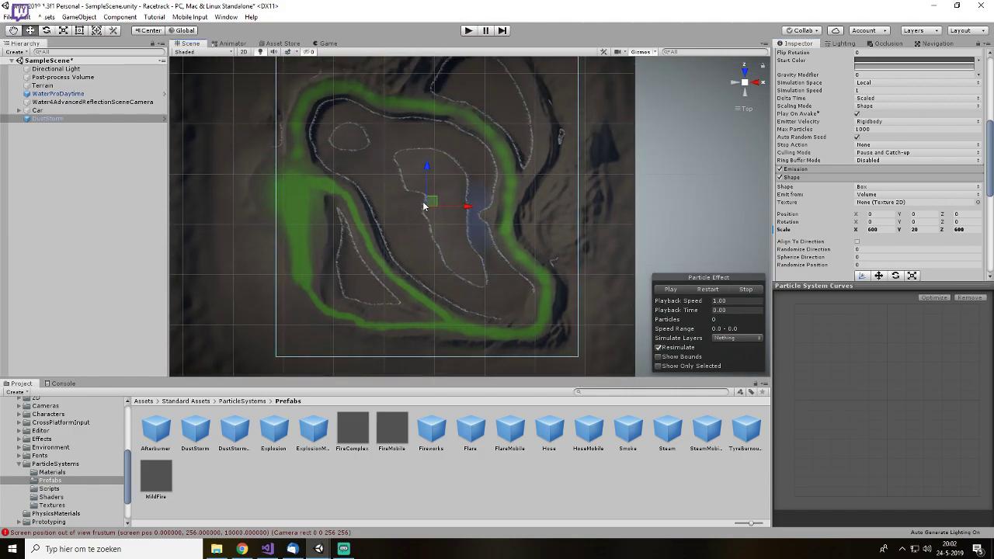
- Return to a perspective view, expand the Emission module and set Rate over Time to 1000
{"action": "left_click", "coordinate": [741, 91]}
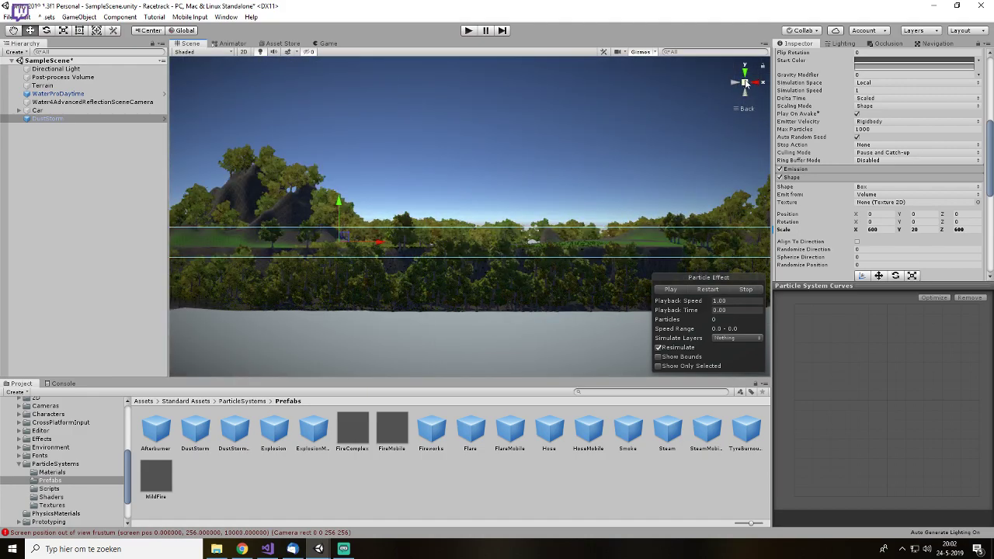
{"action": "left_click", "coordinate": [745, 84]}
{"action": "left_click_drag", "start_coordinate": [447, 214], "coordinate": [602, 314], "text": "alt"}
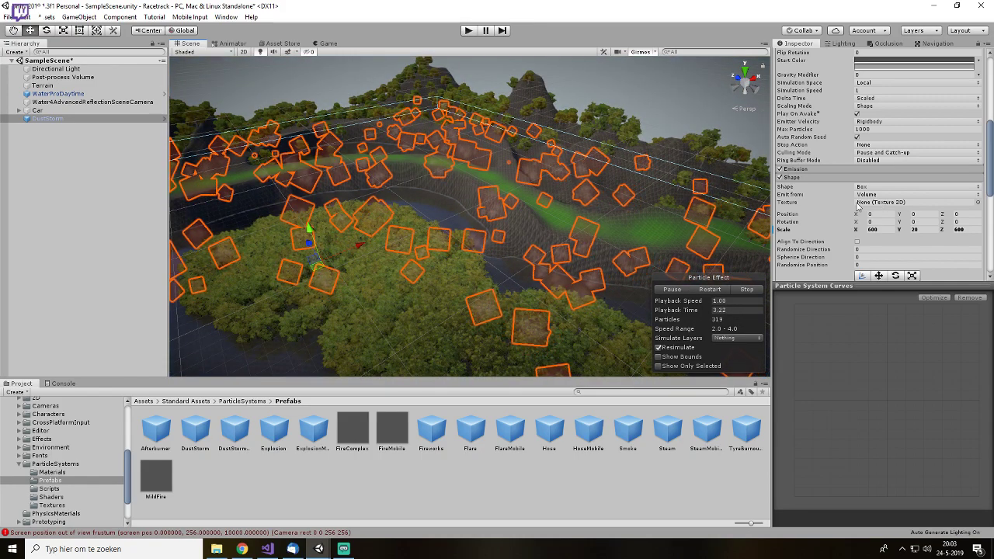
{"action": "left_click", "coordinate": [822, 179]}
{"action": "left_click", "coordinate": [823, 169]}
{"action": "left_click", "coordinate": [886, 178]}
{"action": "type", "text": "1000"}
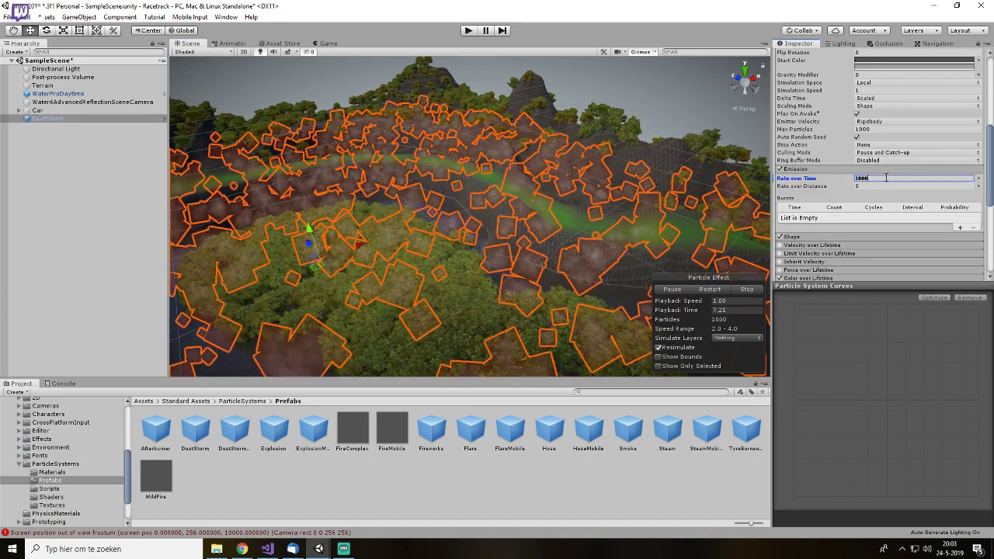
- Try a Rate over Time of 5, then set both Rate over Time and Max Particles to 10000
{"action": "middle_click_drag", "start_coordinate": [464, 178], "coordinate": [671, 184]}
{"action": "left_click", "coordinate": [889, 178]}
{"action": "type", "text": "5"}
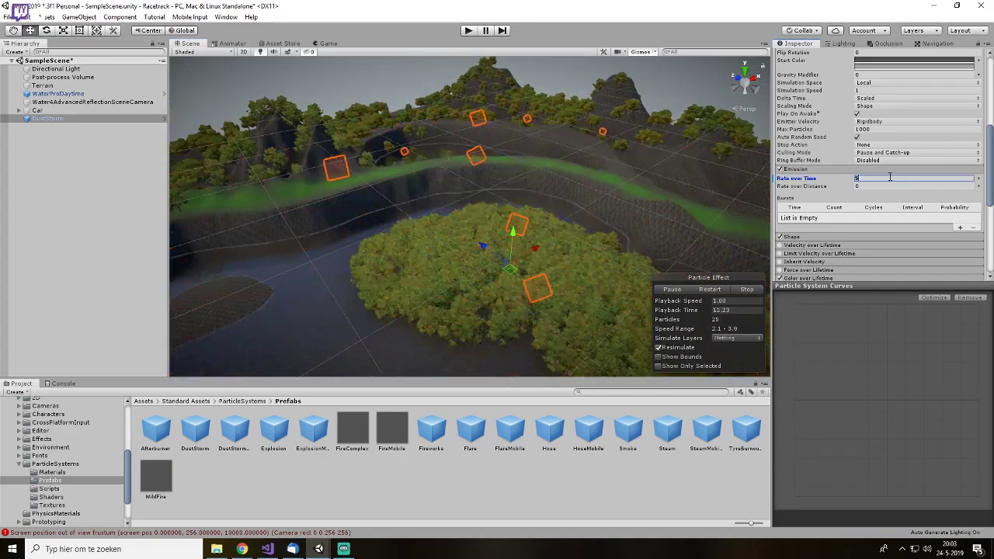
{"action": "type", "text": "10000"}
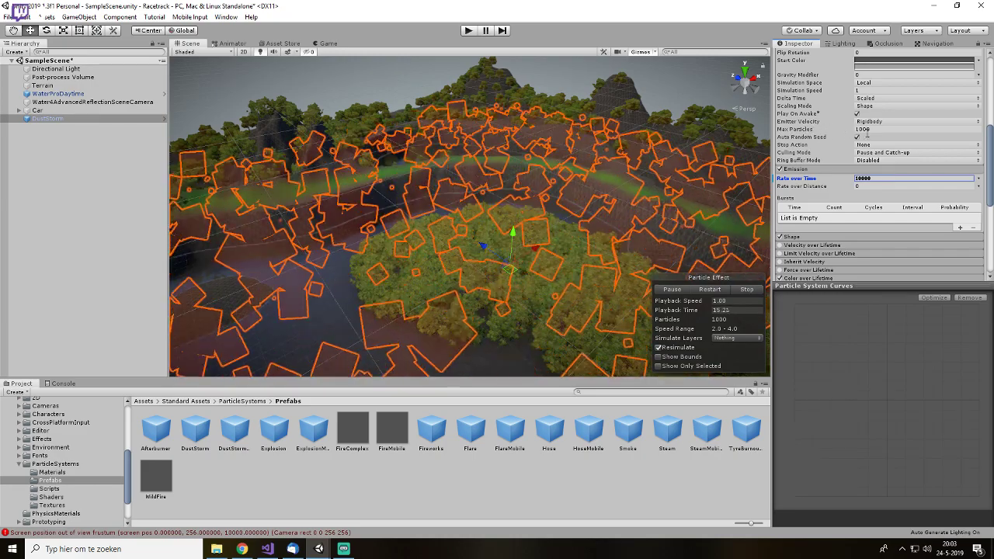
{"action": "type", "text": "0"}
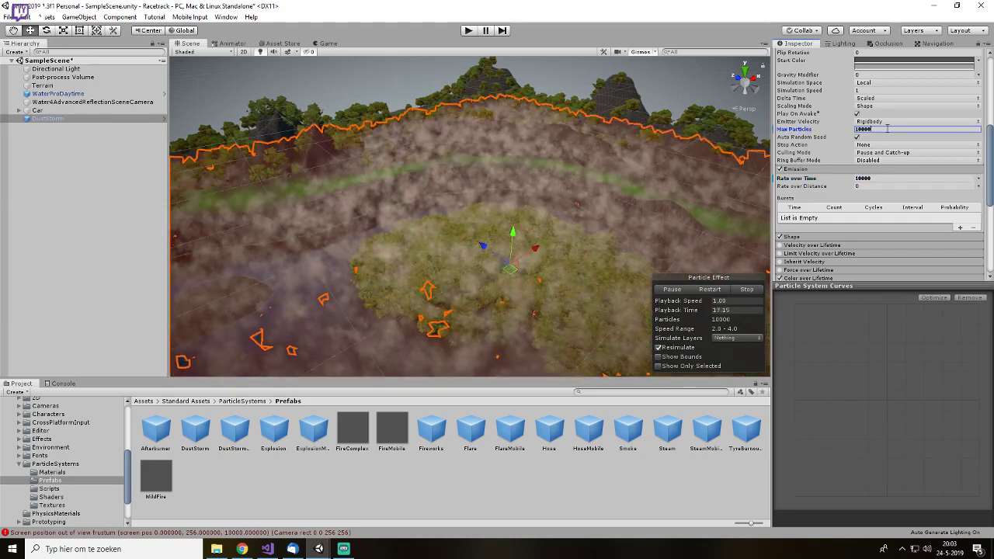
- Inspect the dust up close and set the particles' Start Lifetime to 10
{"action": "scroll", "coordinate": [464, 186], "scroll_direction": "up", "scroll_amount": 8}
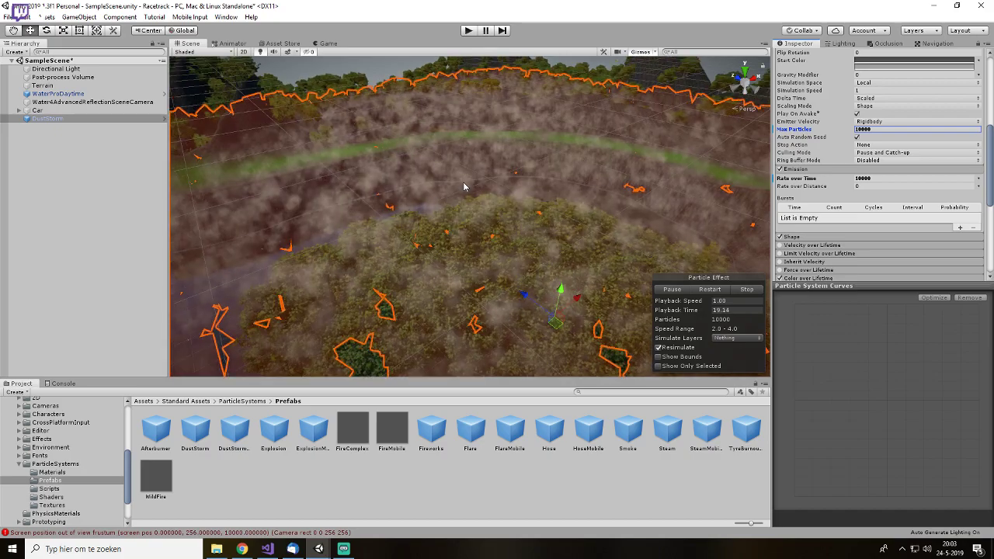
{"action": "middle_click_drag", "start_coordinate": [432, 194], "coordinate": [679, 274]}
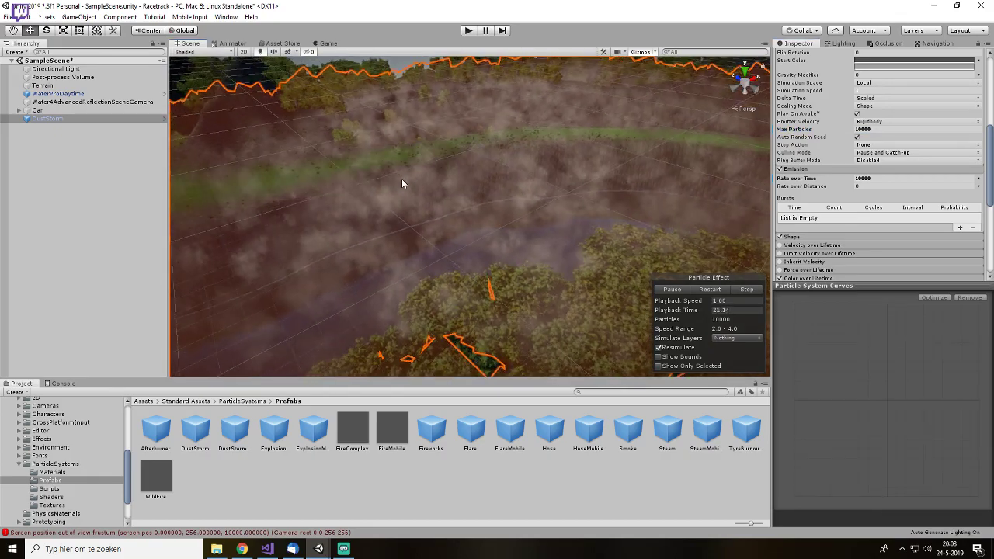
{"action": "scroll", "coordinate": [941, 201], "scroll_direction": "up", "scroll_amount": 5}
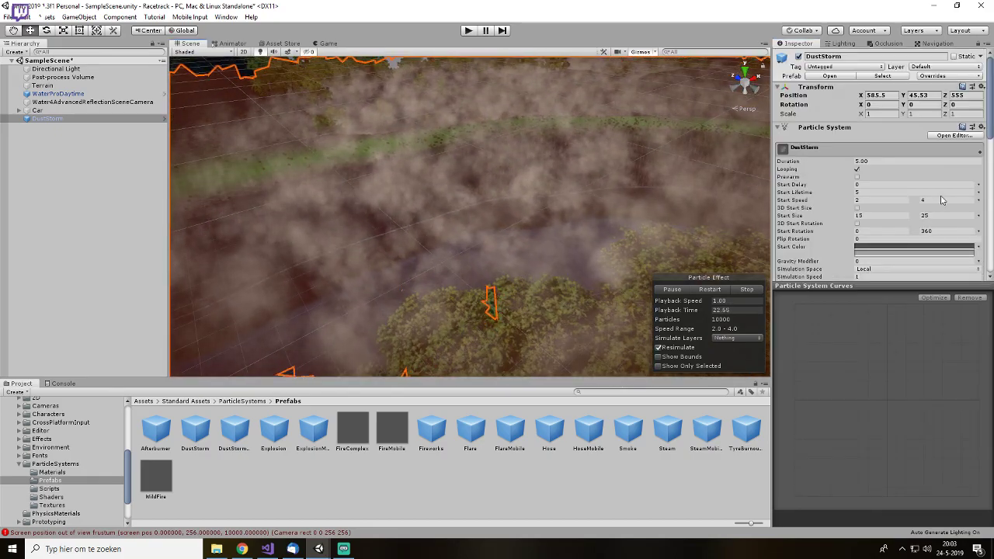
{"action": "left_click", "coordinate": [869, 191]}
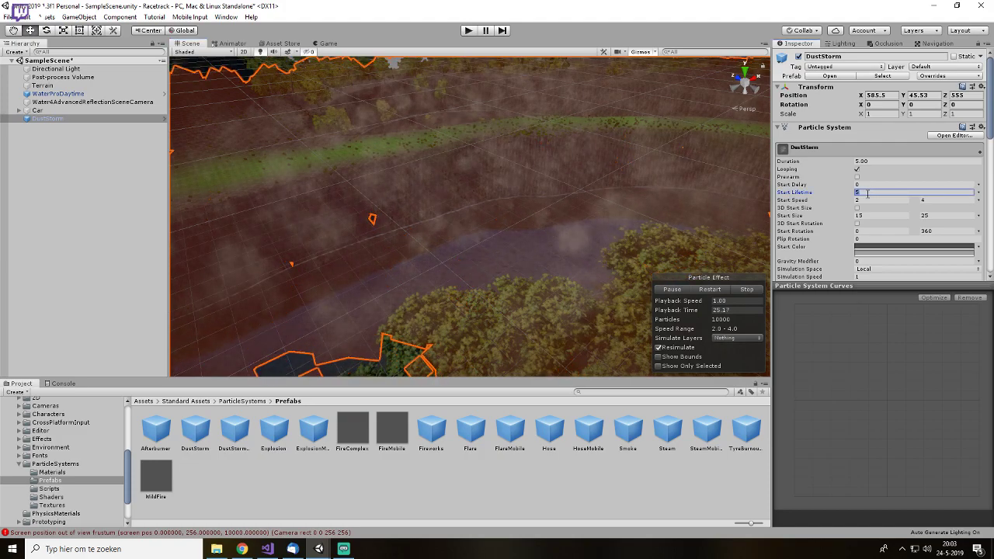
{"action": "type", "text": "10"}
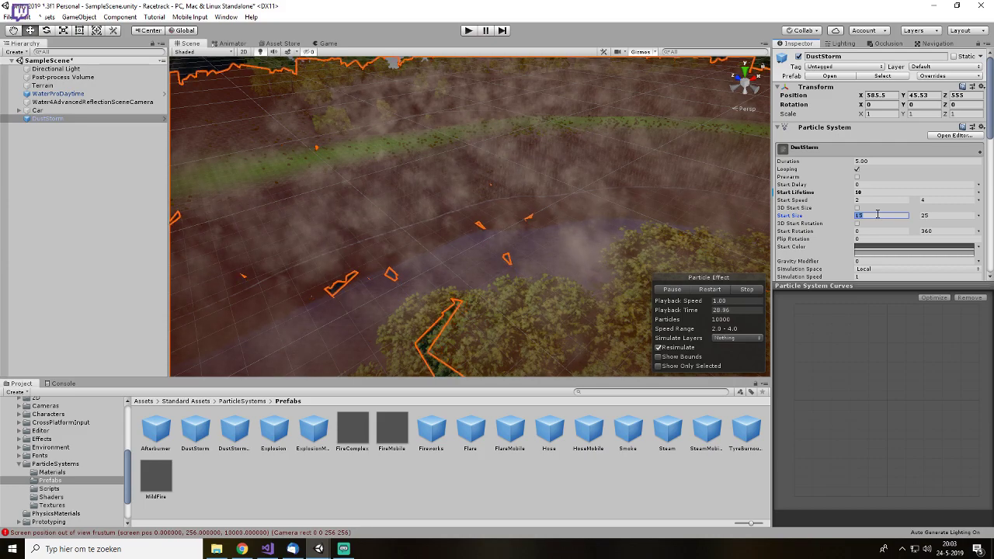
- Set the particles' Start Size range to 25–35, enable Prewarm and deselect the DustStorm
{"action": "type", "text": "25"}
{"action": "key", "text": "Tab"}
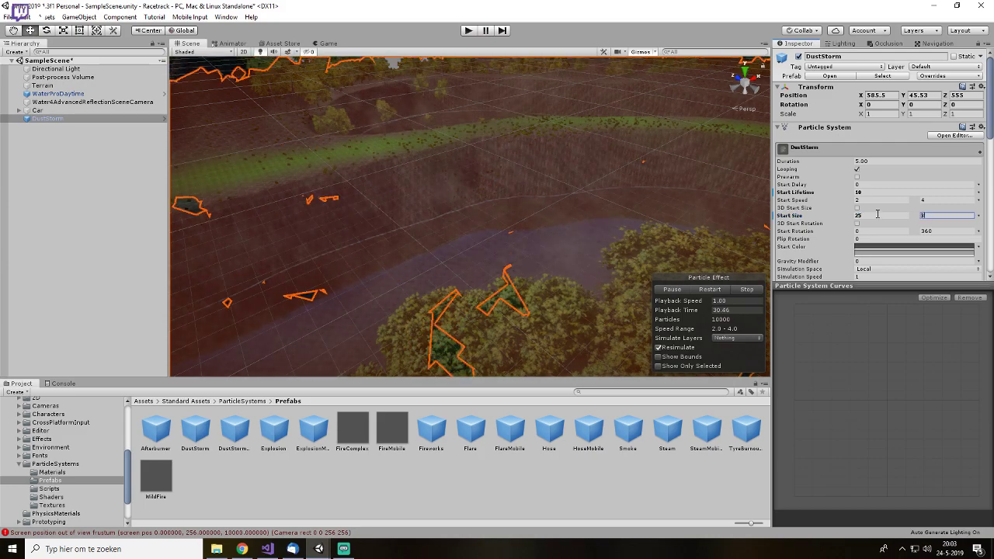
{"action": "type", "text": "35"}
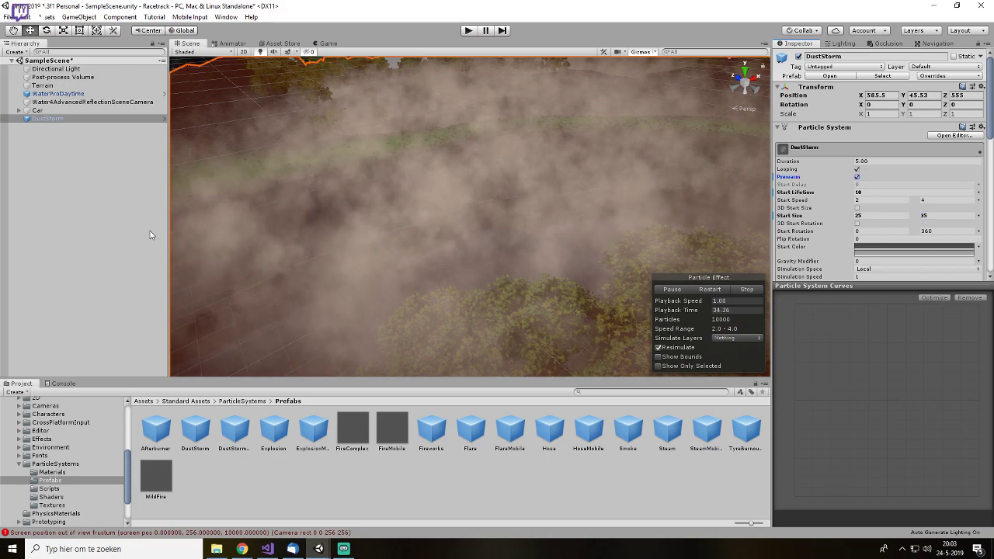
{"action": "left_click", "coordinate": [124, 230]}
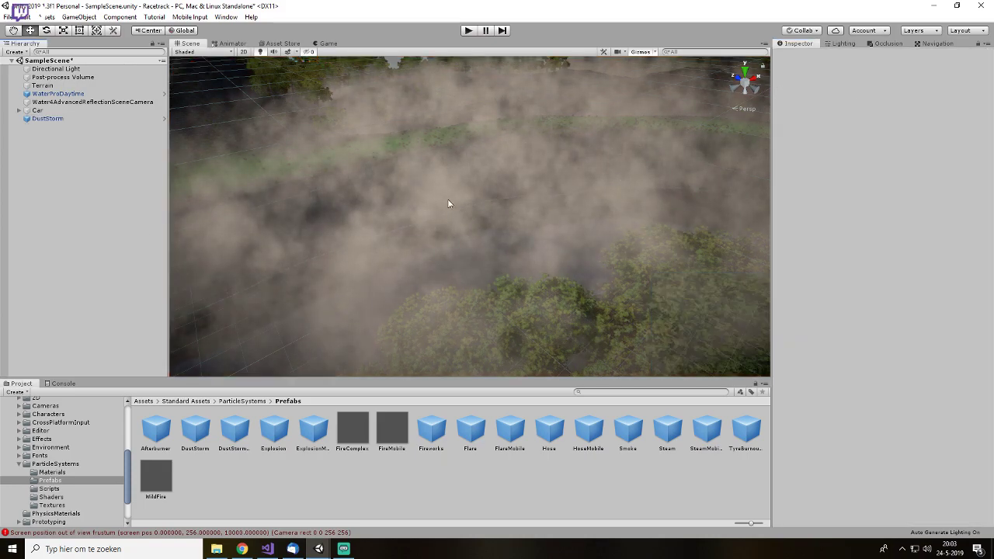
- Play the scene, drive the car through the dust storm, hide the statistics overlay and stop the playback
{"action": "left_click", "coordinate": [469, 31]}
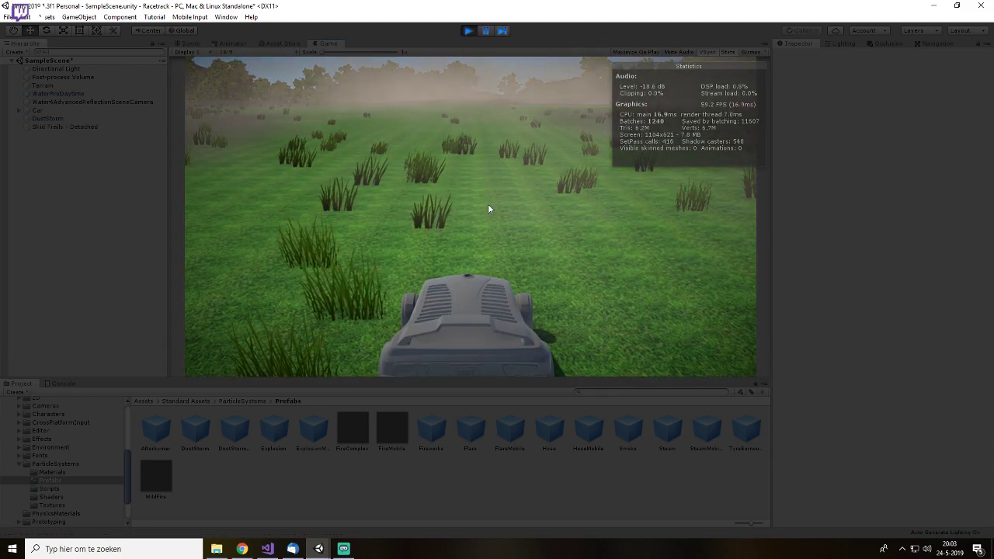
{"action": "key", "text": "w"}
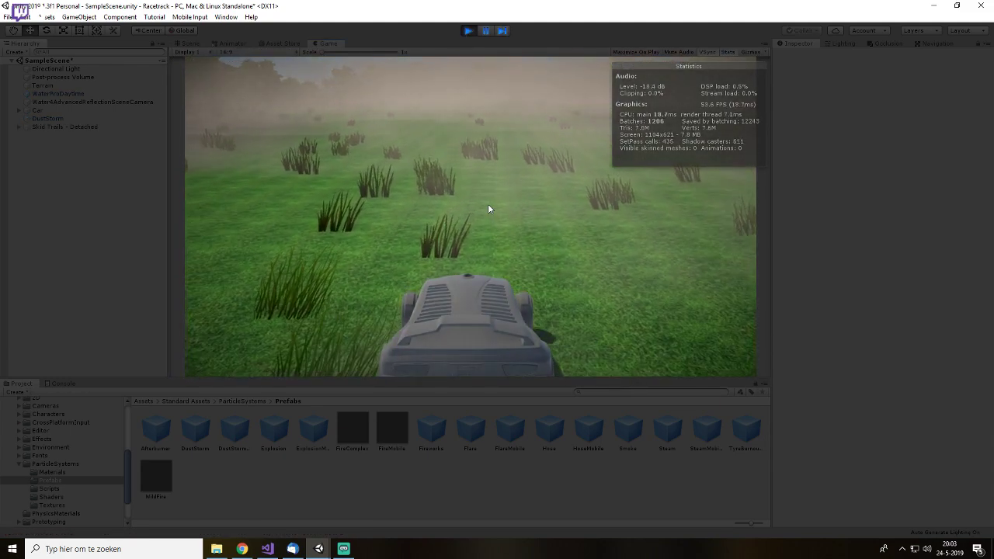
{"action": "key", "text": "w"}
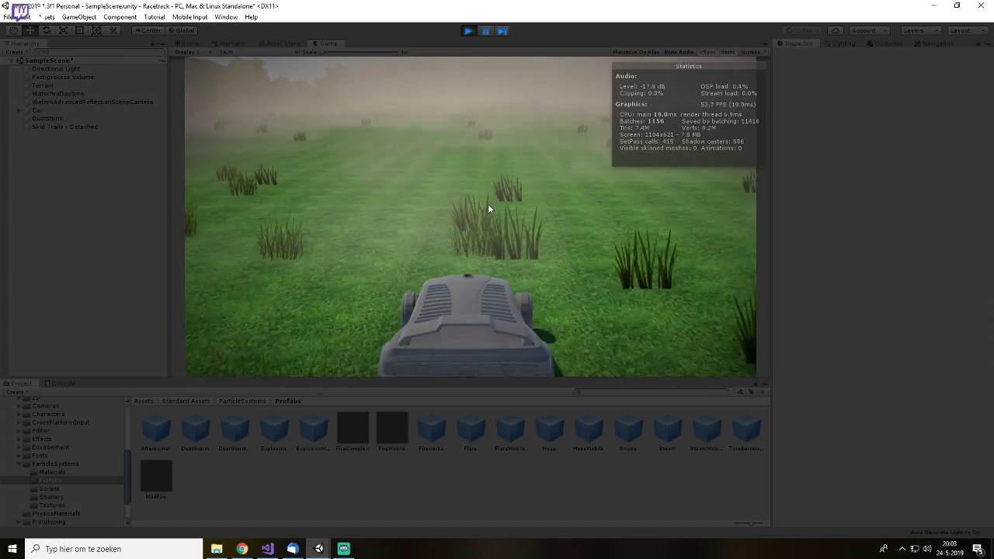
{"action": "key", "text": "w"}
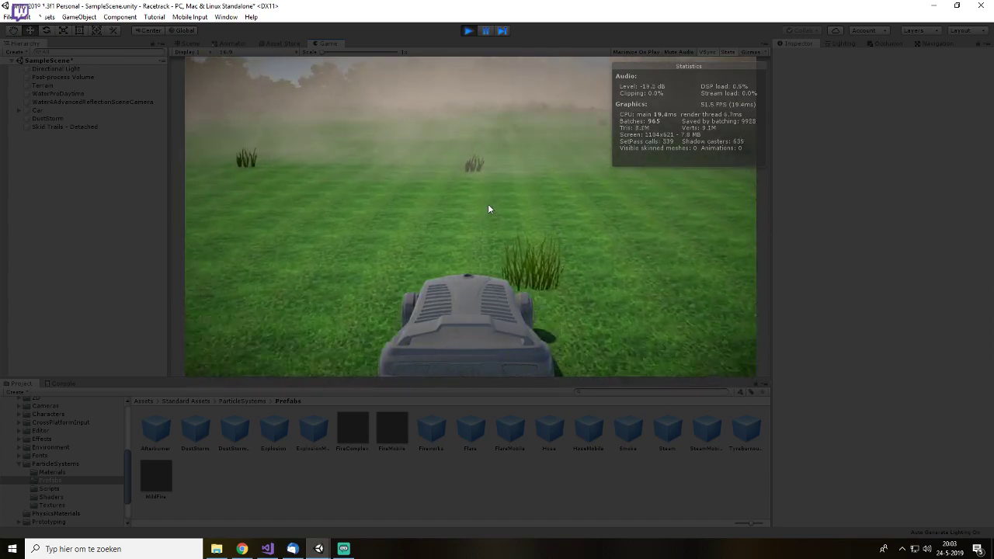
{"action": "key", "text": "s"}
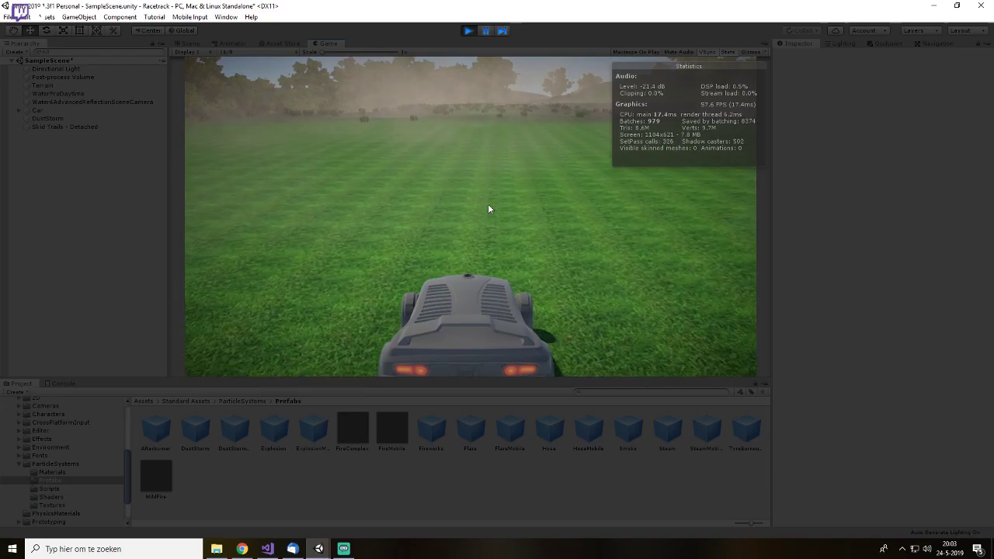
{"action": "key", "text": "w"}
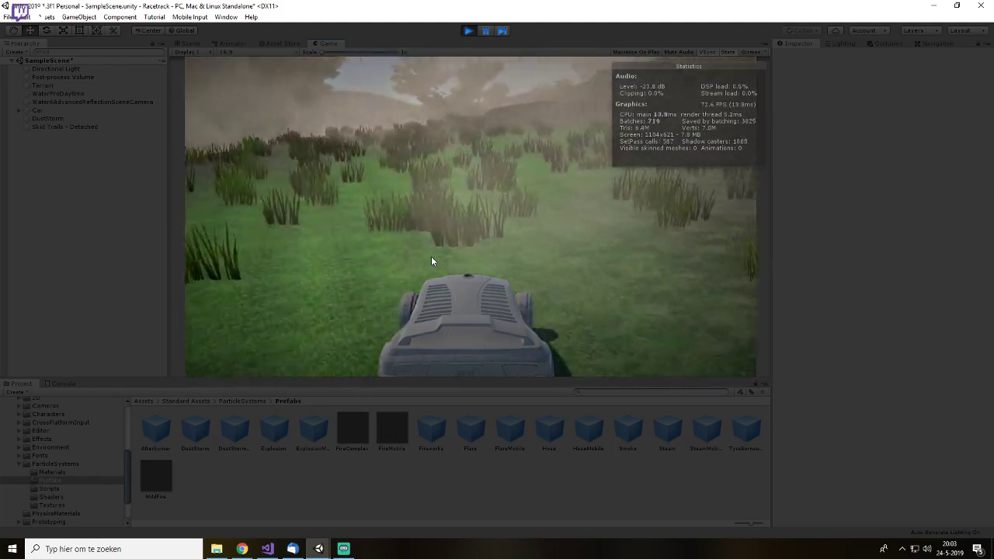
{"action": "left_click", "coordinate": [729, 52]}
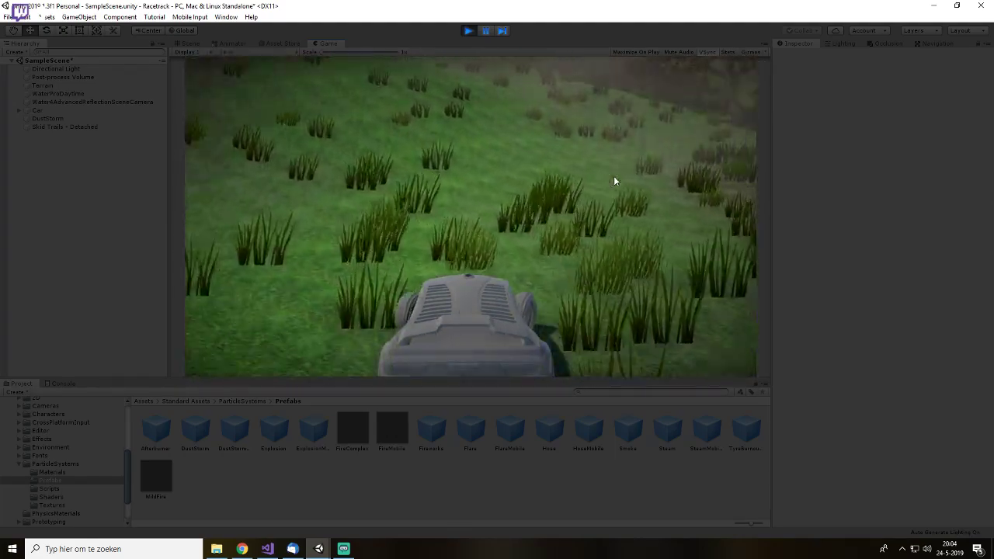
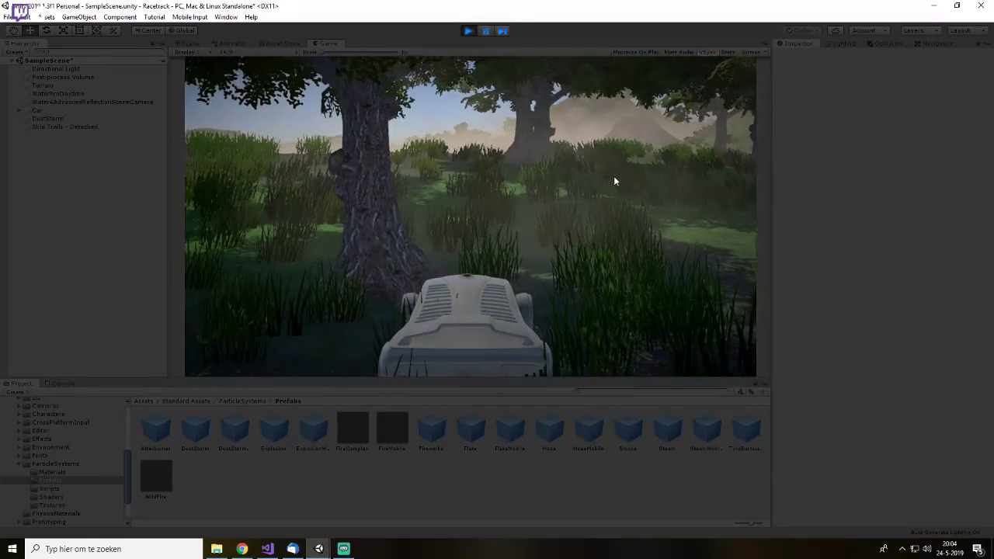
{"action": "key", "text": "ctrl+p"}
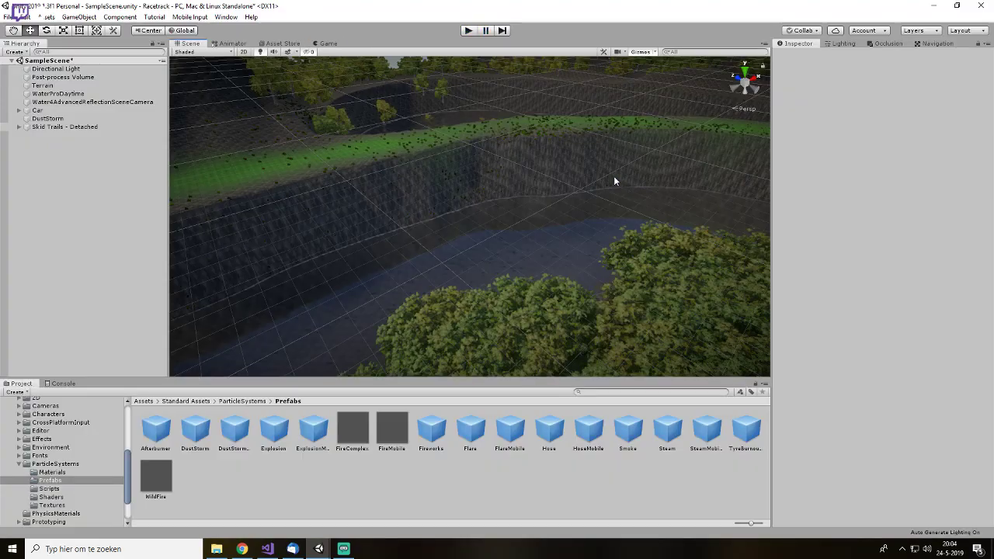
- Deactivate the Car object in the scene
{"action": "right_click_drag", "start_coordinate": [411, 233], "coordinate": [432, 192]}
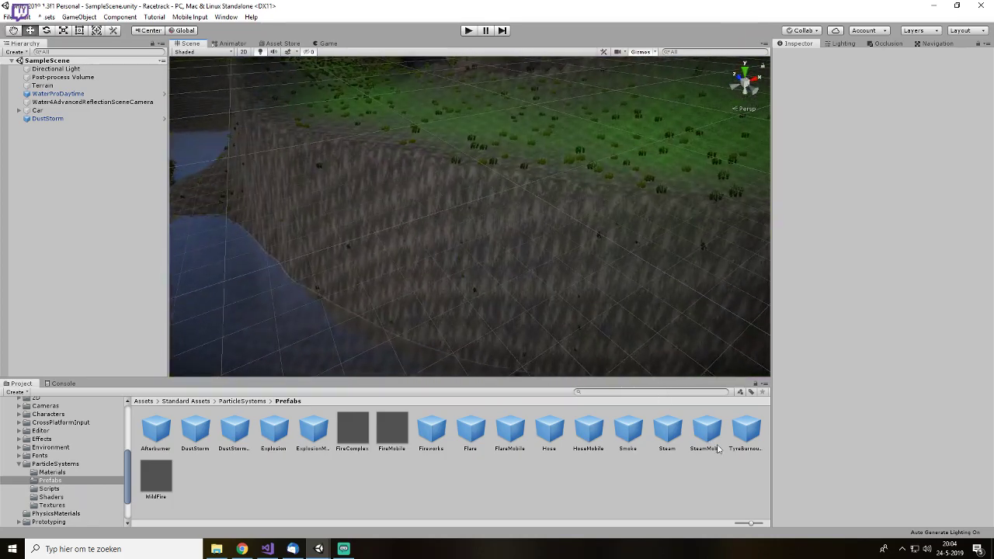
{"action": "right_click_drag", "start_coordinate": [461, 92], "coordinate": [181, 325]}
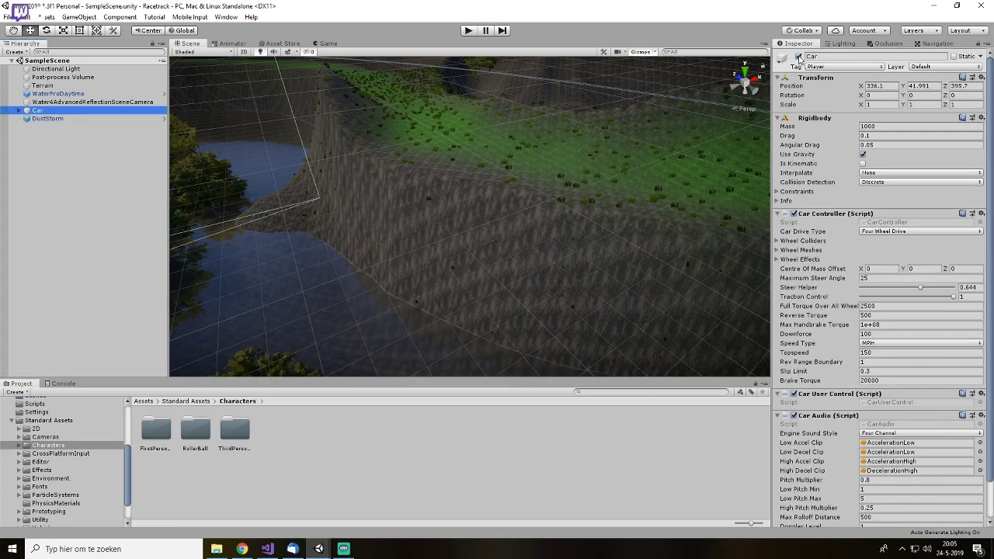
{"action": "left_click", "coordinate": [800, 59]}
{"action": "left_click", "coordinate": [314, 471]}
- Add the ThirdPersonController prefab from the ThirdPersonCharacter Prefabs folder to the scene
{"action": "double_click", "coordinate": [235, 431]}
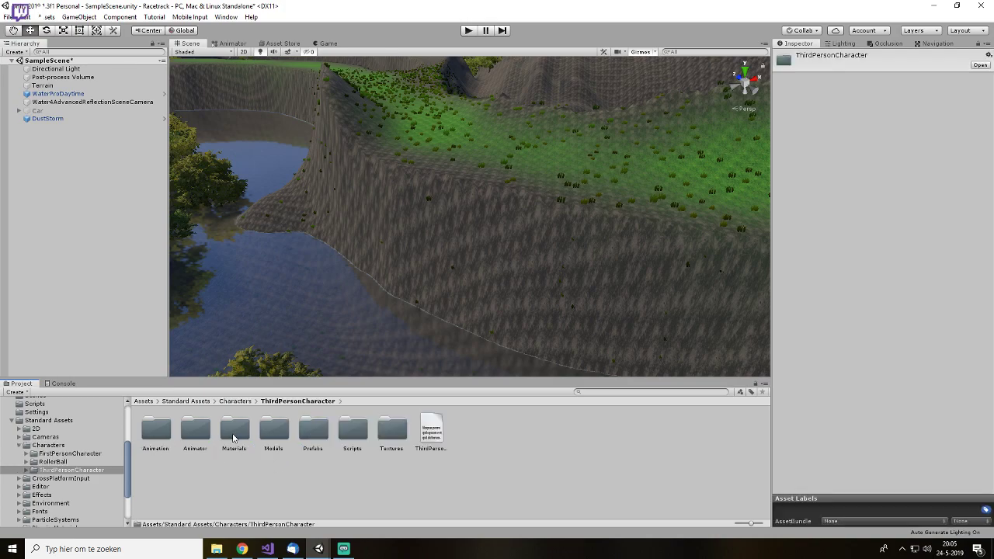
{"action": "double_click", "coordinate": [313, 429]}
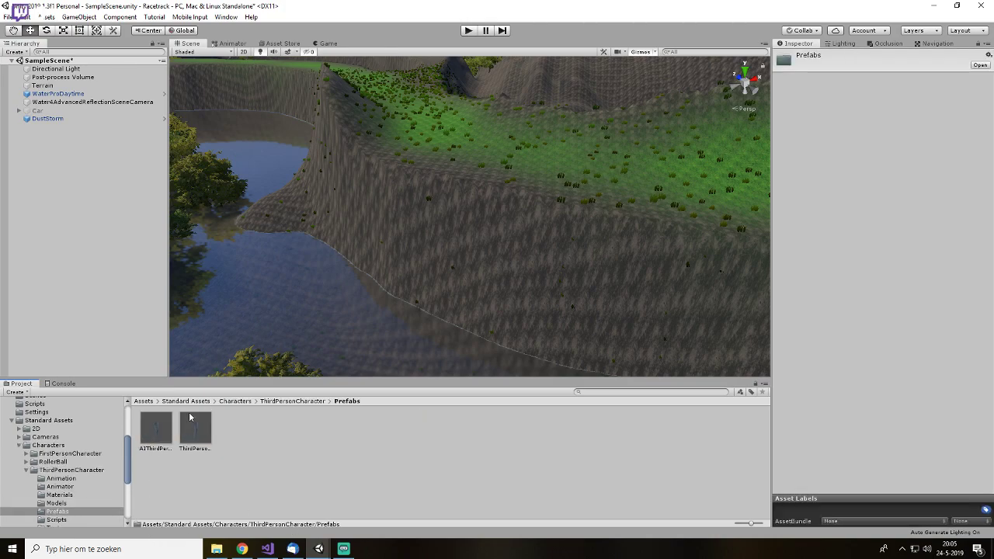
{"action": "left_click_drag", "start_coordinate": [208, 431], "coordinate": [100, 228]}
- Move the ThirdPersonController over the terrain to about X 239, Z 223 and raise it to about Y 75
{"action": "key", "text": "f"}
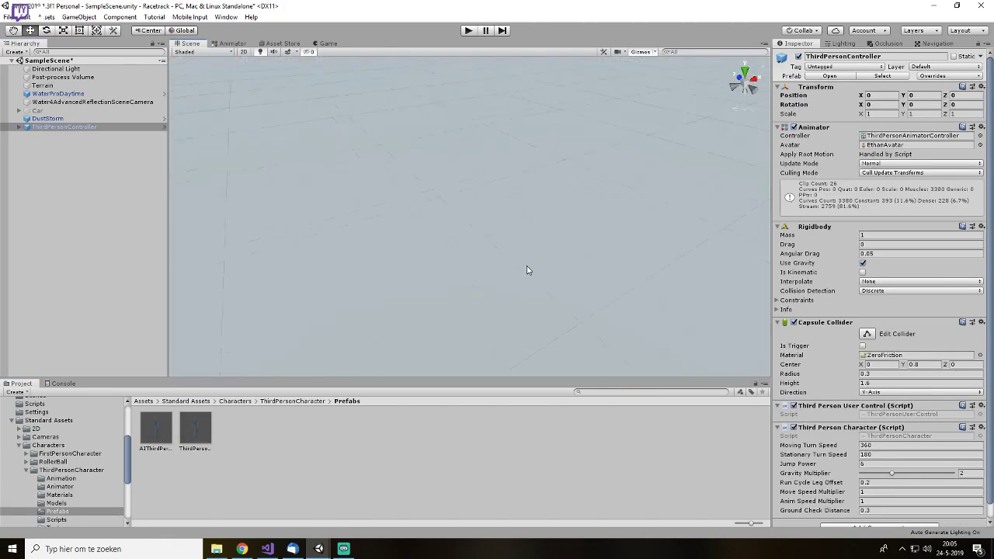
{"action": "scroll", "coordinate": [522, 258], "scroll_direction": "down", "scroll_amount": 10}
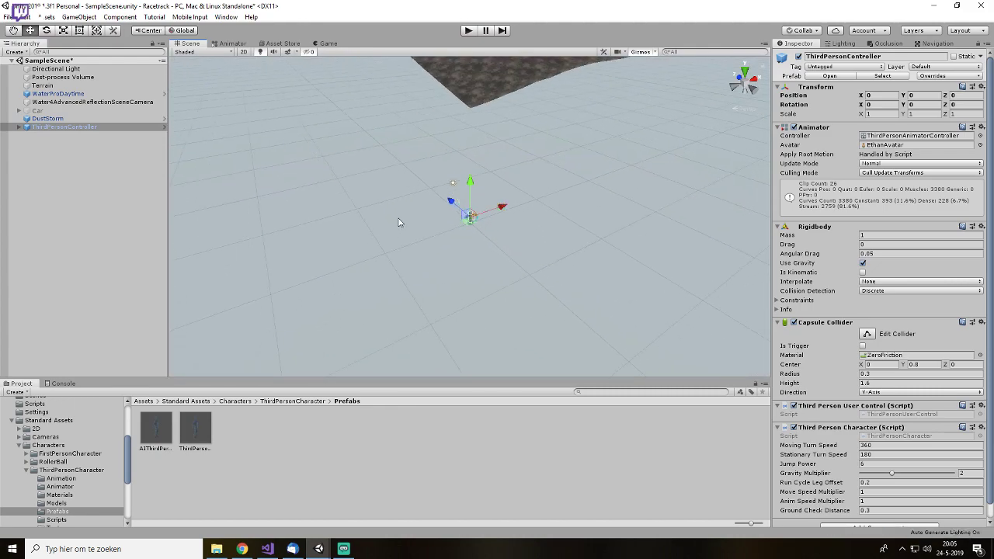
{"action": "scroll", "coordinate": [524, 191], "scroll_direction": "down", "scroll_amount": 5}
{"action": "middle_click_drag", "start_coordinate": [536, 190], "coordinate": [408, 326]}
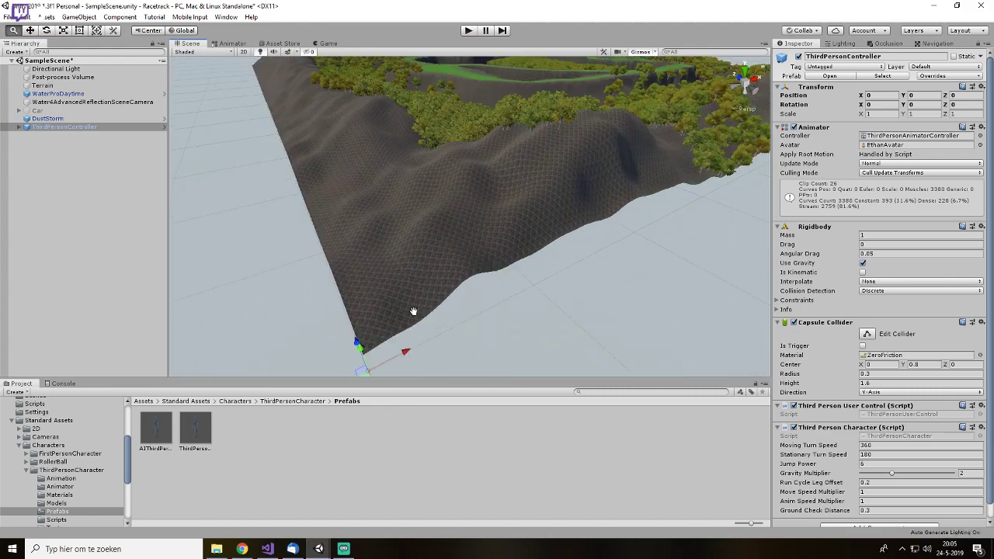
{"action": "scroll", "coordinate": [404, 333], "scroll_direction": "down", "scroll_amount": 3}
{"action": "left_click_drag", "start_coordinate": [384, 343], "coordinate": [497, 121]}
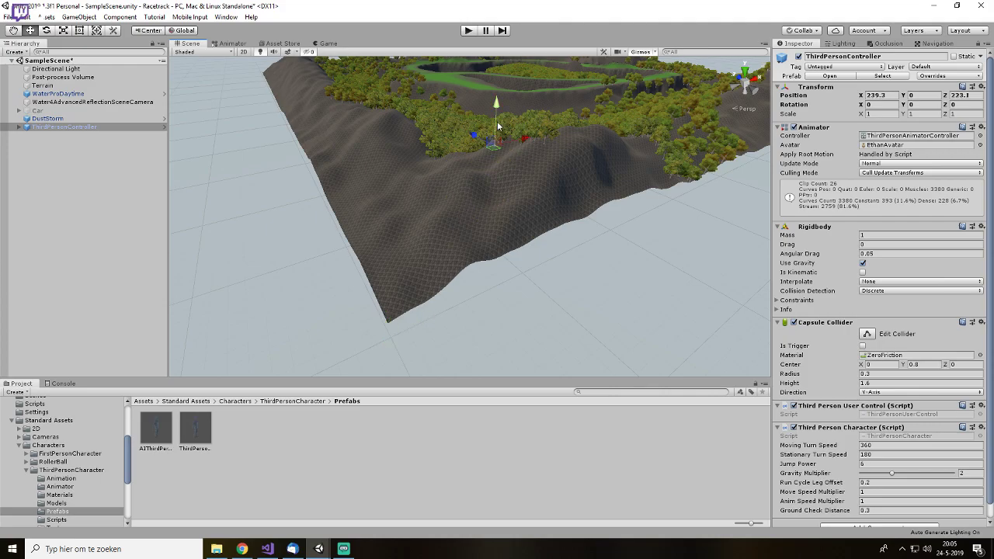
{"action": "left_click_drag", "start_coordinate": [505, 65], "coordinate": [504, 67]}
{"action": "key", "text": "f"}
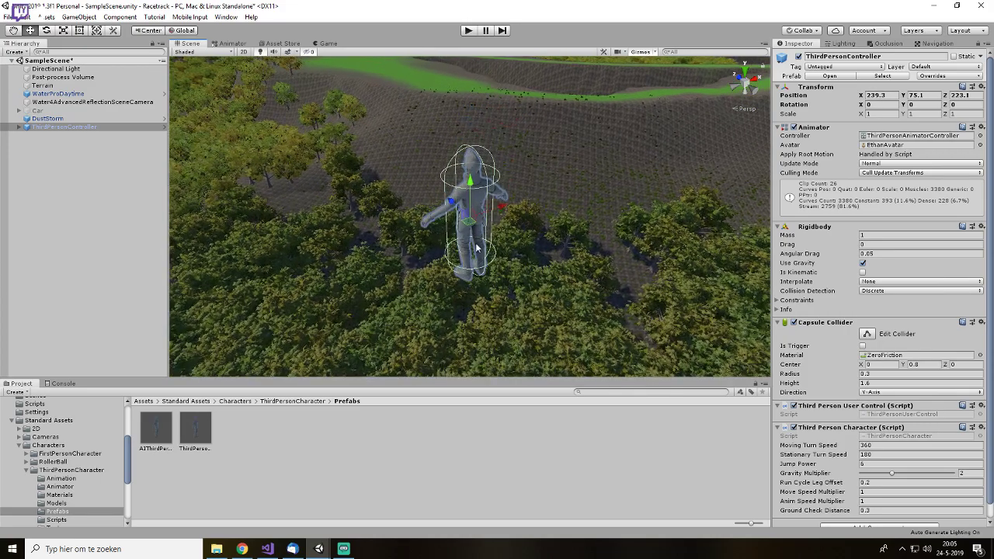
- From a top view, move the ThirdPersonController onto the green track at about X 373, Z 337
{"action": "left_click_drag", "start_coordinate": [516, 363], "coordinate": [712, 122], "text": "alt"}
{"action": "left_click", "coordinate": [749, 88]}
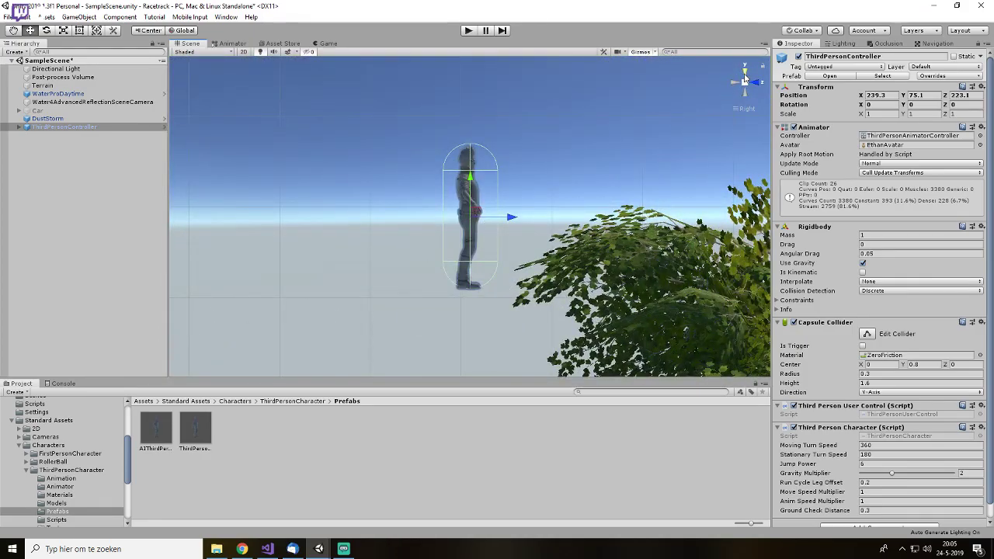
{"action": "left_click", "coordinate": [744, 71]}
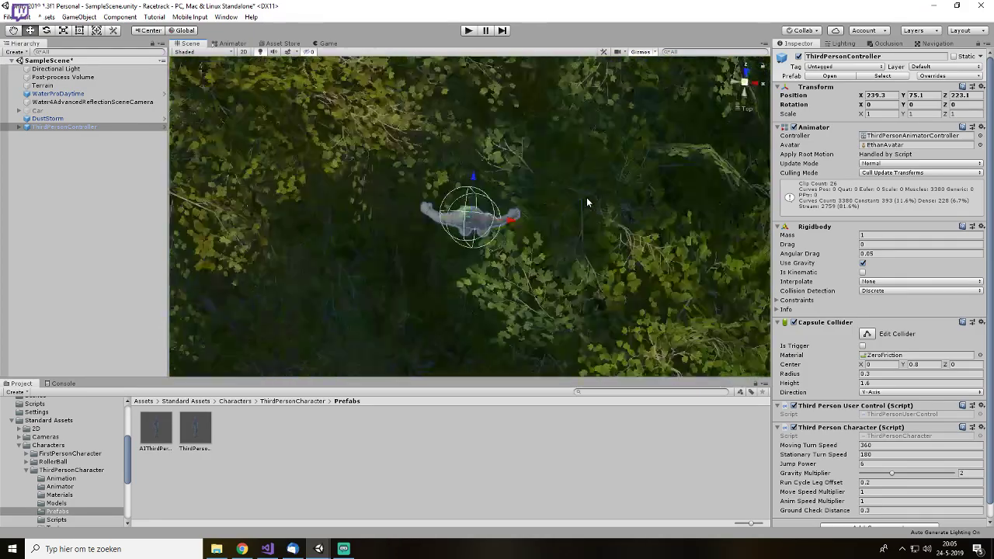
{"action": "scroll", "coordinate": [564, 206], "scroll_direction": "down", "scroll_amount": 3}
{"action": "scroll", "coordinate": [523, 213], "scroll_direction": "down", "scroll_amount": 10}
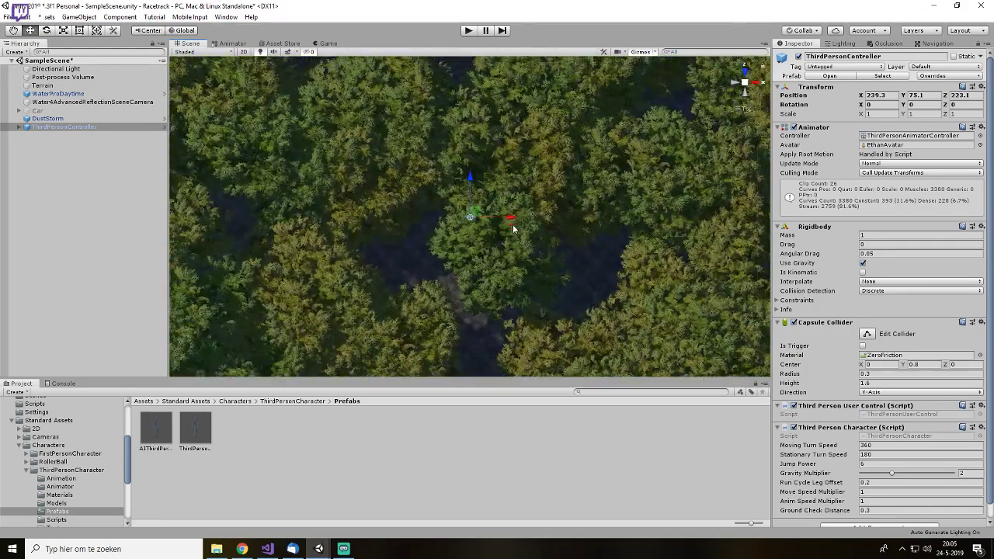
{"action": "middle_click_drag", "start_coordinate": [401, 243], "coordinate": [323, 295]}
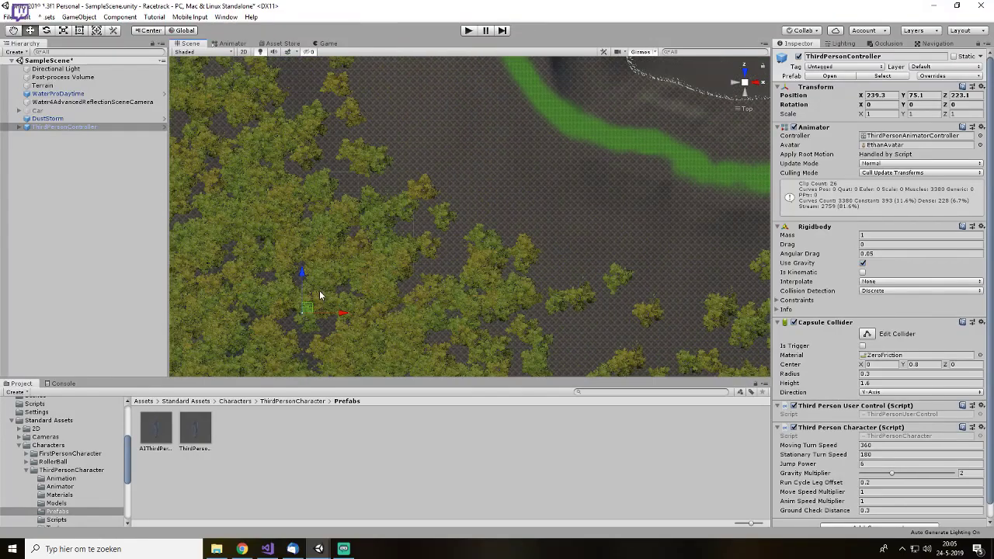
{"action": "left_click_drag", "start_coordinate": [371, 258], "coordinate": [552, 100]}
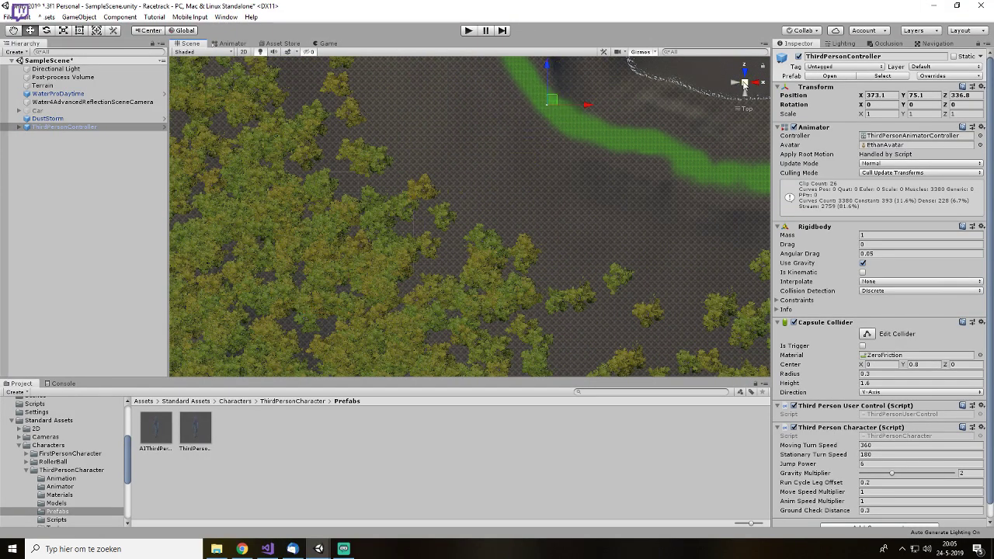
- Return to a perspective view and lower the ThirdPersonController onto the grass at about Y 42
{"action": "left_click", "coordinate": [744, 84]}
{"action": "left_click_drag", "start_coordinate": [563, 206], "coordinate": [466, 126], "text": "alt"}
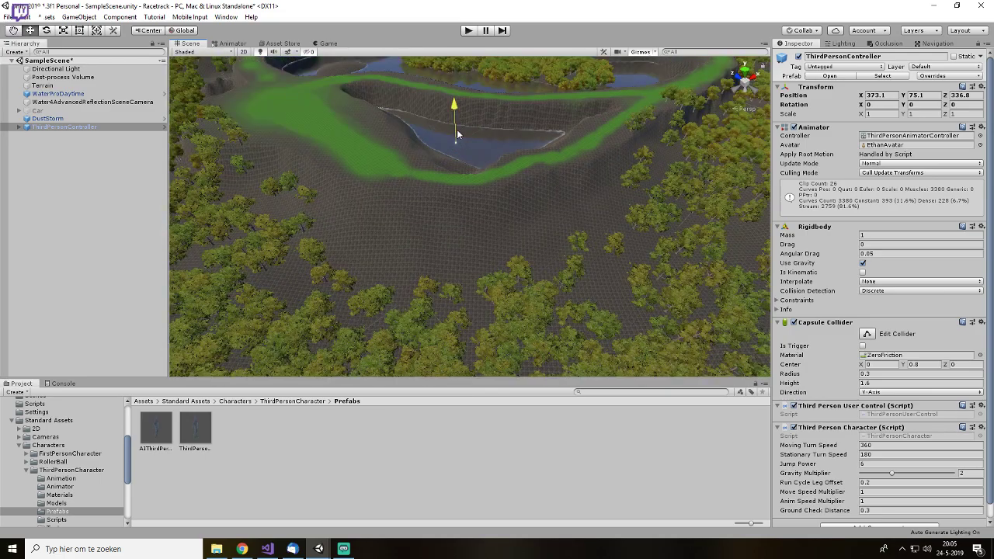
{"action": "key", "text": "f"}
{"action": "left_click_drag", "start_coordinate": [457, 251], "coordinate": [457, 301]}
{"action": "left_click_drag", "start_coordinate": [549, 281], "coordinate": [411, 239], "text": "alt"}
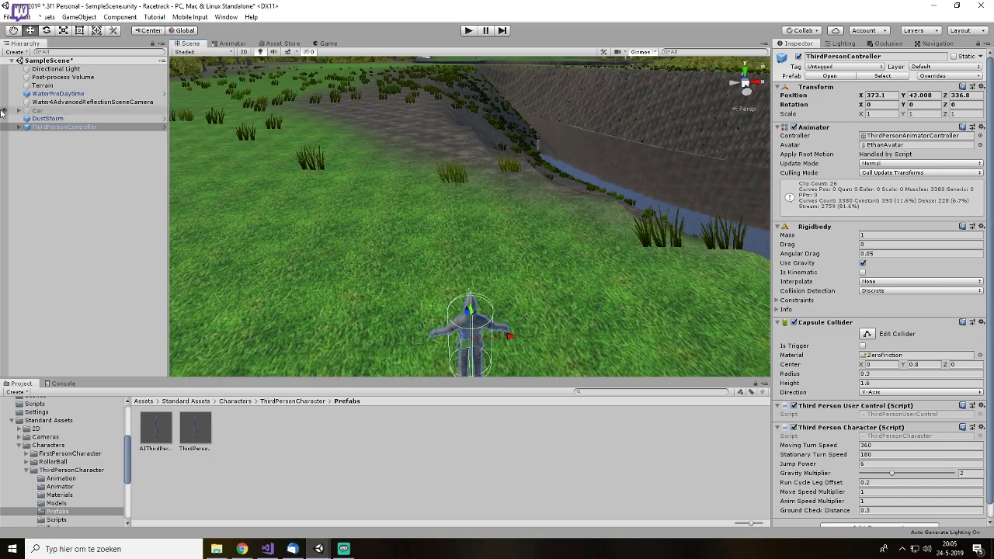
- Expand the ThirdPersonController's children and add a Camera as a child of it
{"action": "left_click", "coordinate": [18, 127]}
{"action": "left_click", "coordinate": [107, 229]}
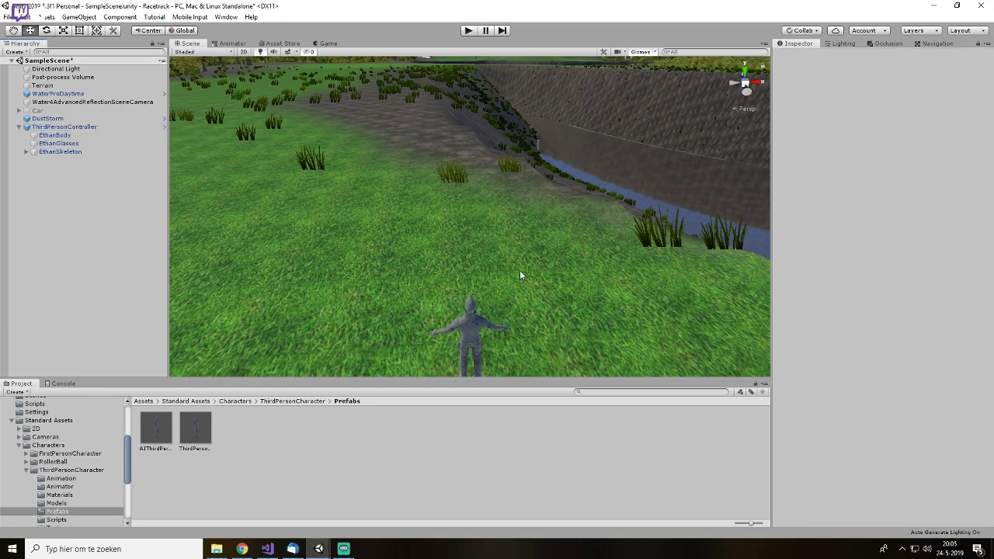
{"action": "middle_click_drag", "start_coordinate": [518, 282], "coordinate": [534, 199]}
{"action": "scroll", "coordinate": [532, 266], "scroll_direction": "up", "scroll_amount": 8}
{"action": "middle_click_drag", "start_coordinate": [532, 266], "coordinate": [517, 190]}
{"action": "left_click", "coordinate": [61, 127]}
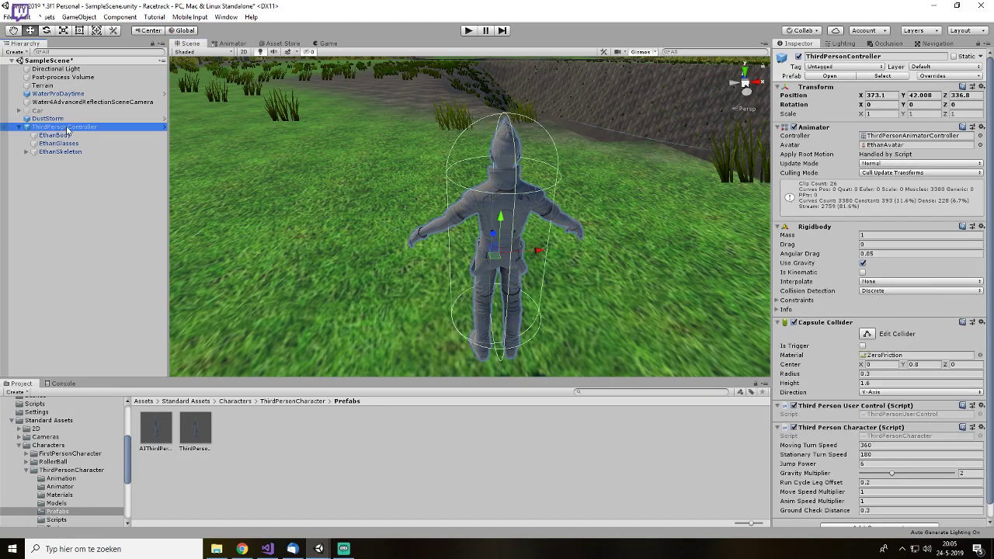
{"action": "right_click", "coordinate": [67, 129]}
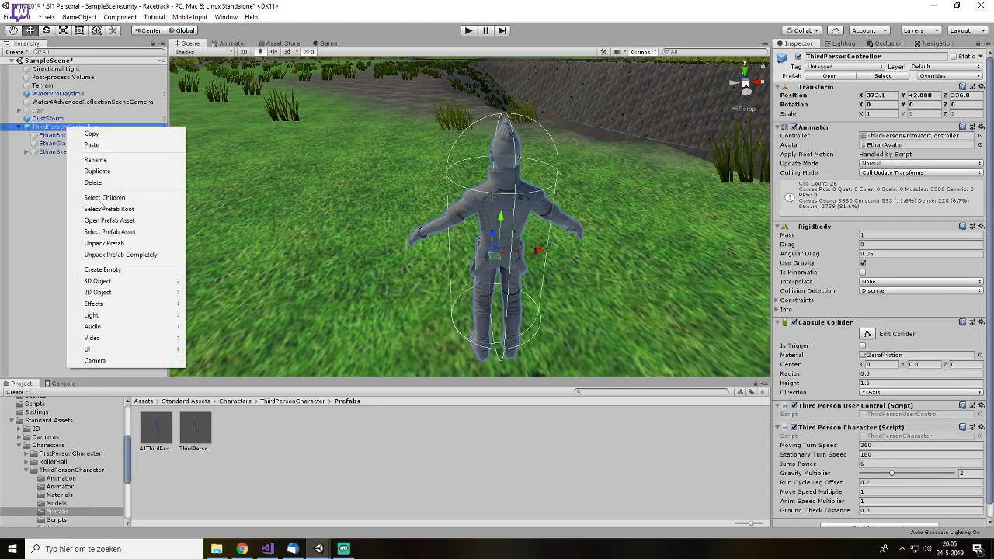
{"action": "left_click", "coordinate": [135, 361]}
- Place the new camera behind the character at about Y 1.72, Z -1.48 and tilt it down about 18.6° around X
{"action": "left_click_drag", "start_coordinate": [436, 296], "coordinate": [503, 318], "text": "alt"}
{"action": "scroll", "coordinate": [503, 318], "scroll_direction": "down", "scroll_amount": 3}
{"action": "left_click_drag", "start_coordinate": [420, 297], "coordinate": [574, 233]}
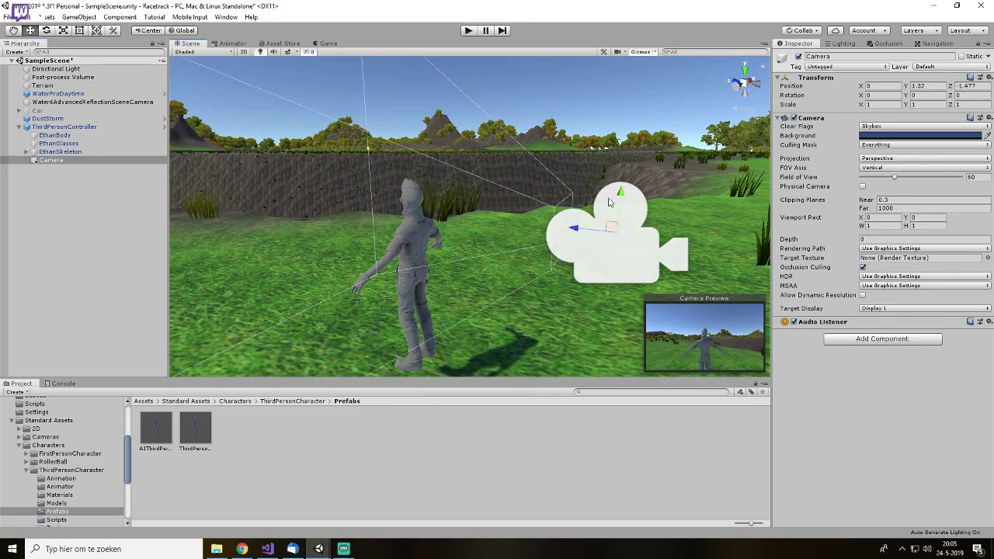
{"action": "left_click_drag", "start_coordinate": [629, 180], "coordinate": [631, 115]}
{"action": "key", "text": "e"}
{"action": "left_click_drag", "start_coordinate": [666, 142], "coordinate": [665, 167]}
{"action": "key", "text": "ctrl+z"}
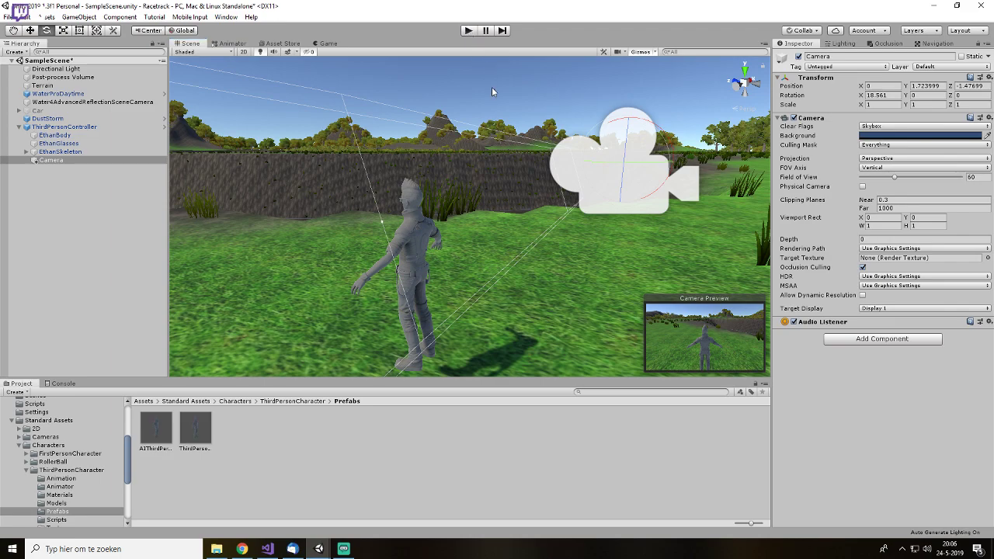
- Play the scene, make the character run, jump and turn through the dust storm, and stop the playback
{"action": "left_click", "coordinate": [468, 31]}
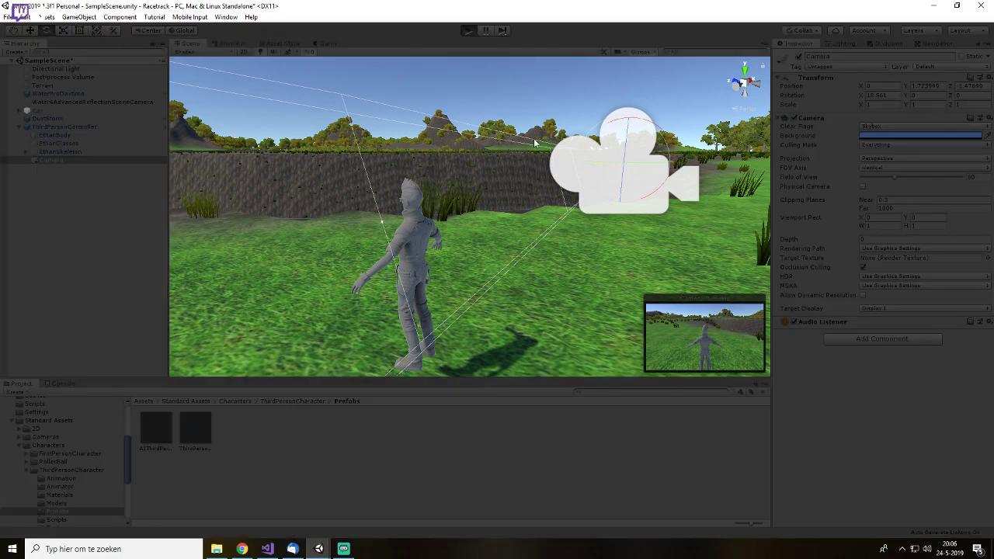
{"action": "key", "text": "w"}
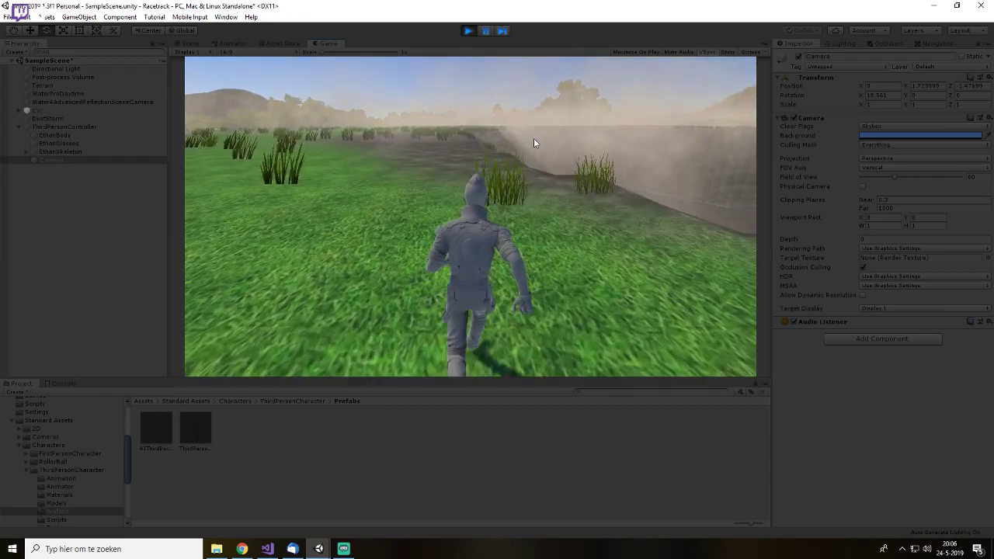
{"action": "key", "text": "space"}
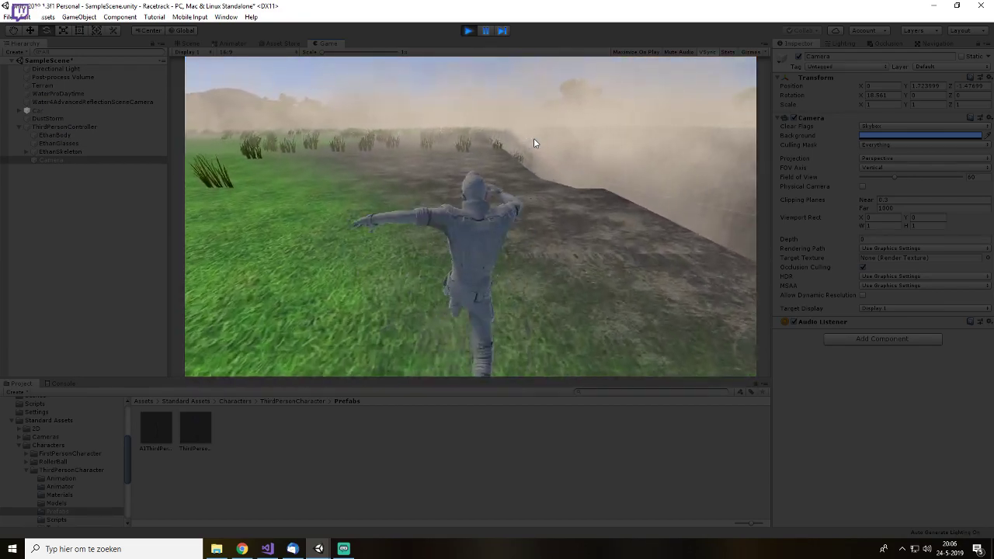
{"action": "key", "text": "a"}
{"action": "key", "text": "a"}
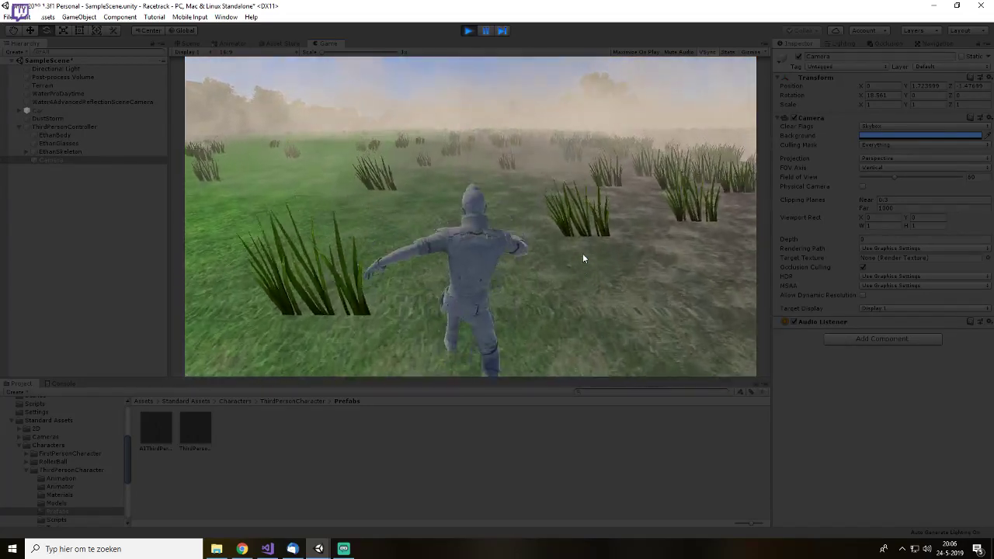
{"action": "key", "text": "ctrl+p"}
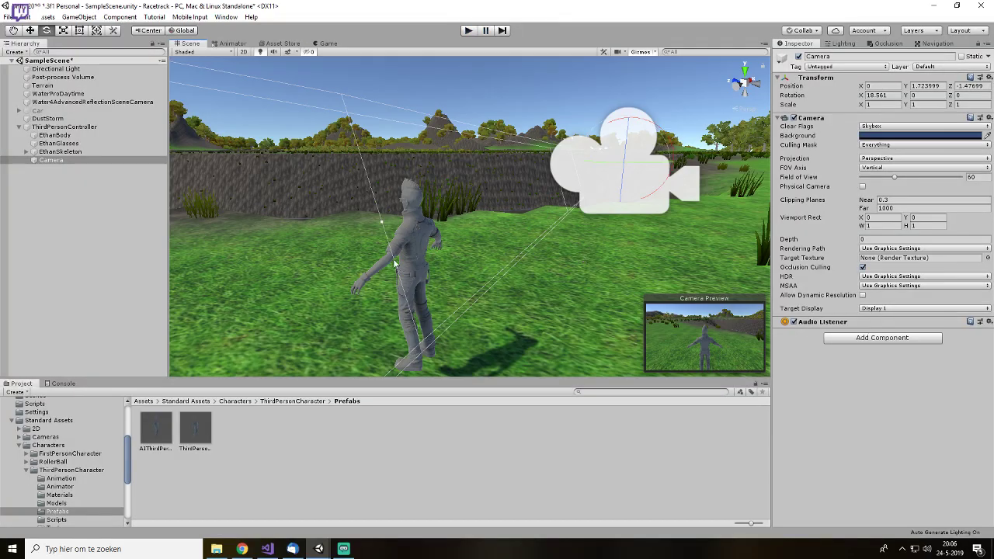
- Delete the ThirdPersonController from the scene, reactivate the Car object and save the scene
{"action": "left_click", "coordinate": [86, 128]}
{"action": "key", "text": "Delete"}
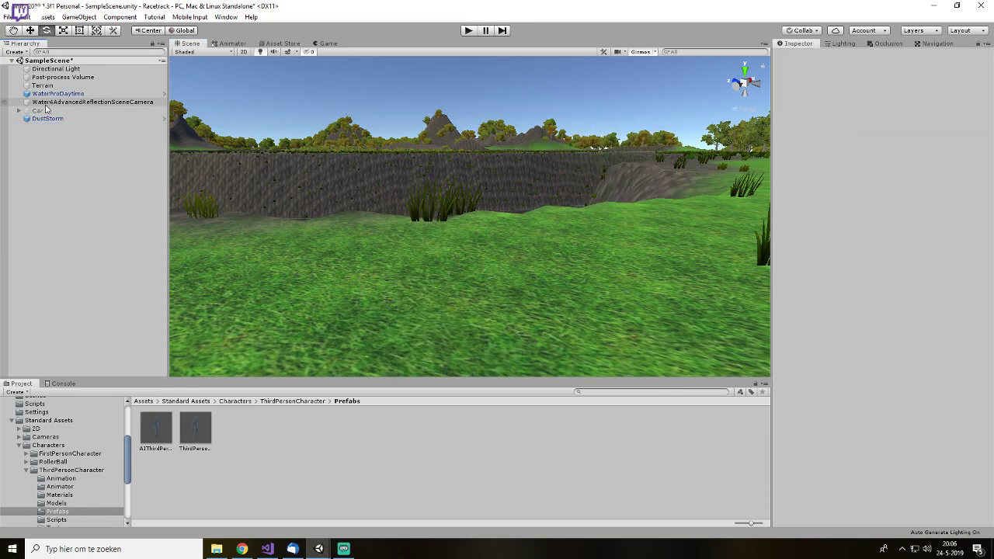
{"action": "left_click", "coordinate": [37, 111]}
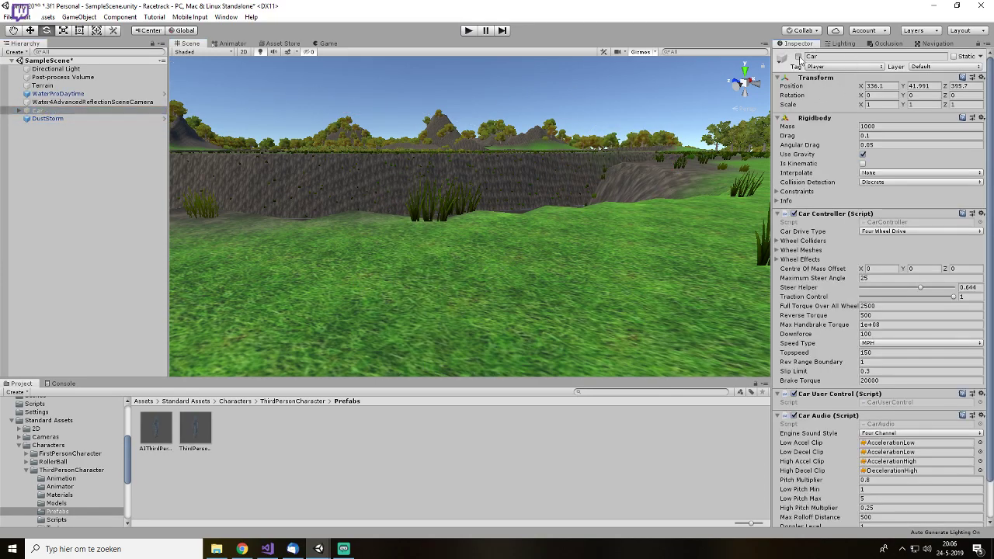
{"action": "left_click", "coordinate": [799, 58]}
{"action": "key", "text": "ctrl+s"}
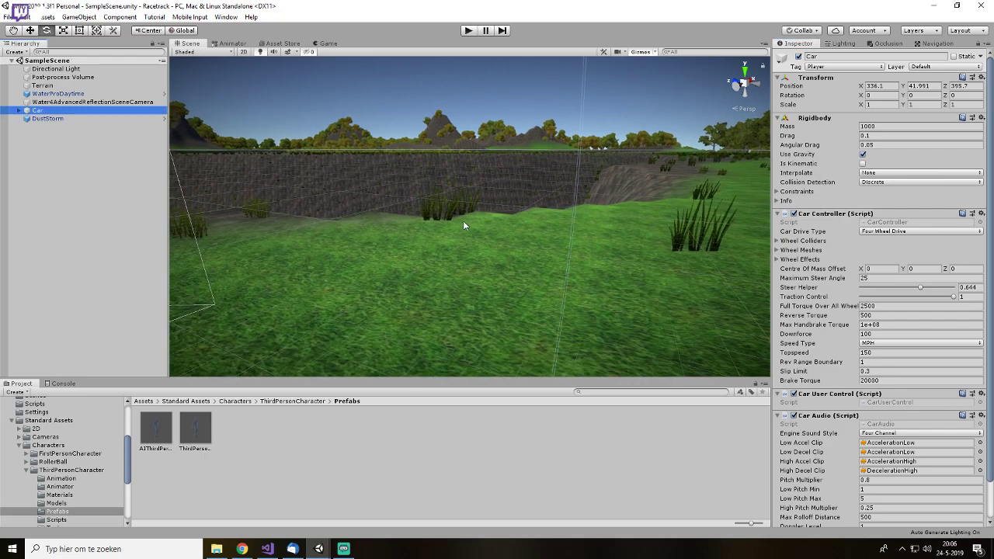
{"action": "left_click", "coordinate": [499, 474]}
{"action": "scroll", "coordinate": [556, 233], "scroll_direction": "down", "scroll_amount": 10}
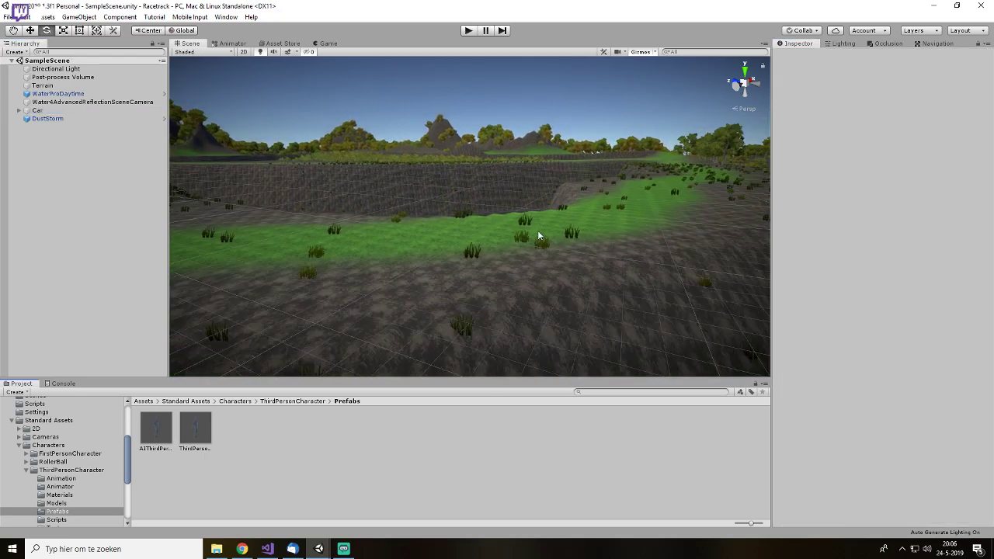
{"action": "scroll", "coordinate": [561, 208], "scroll_direction": "down", "scroll_amount": 4}
{"action": "left_click_drag", "start_coordinate": [568, 194], "coordinate": [332, 271], "text": "alt"}
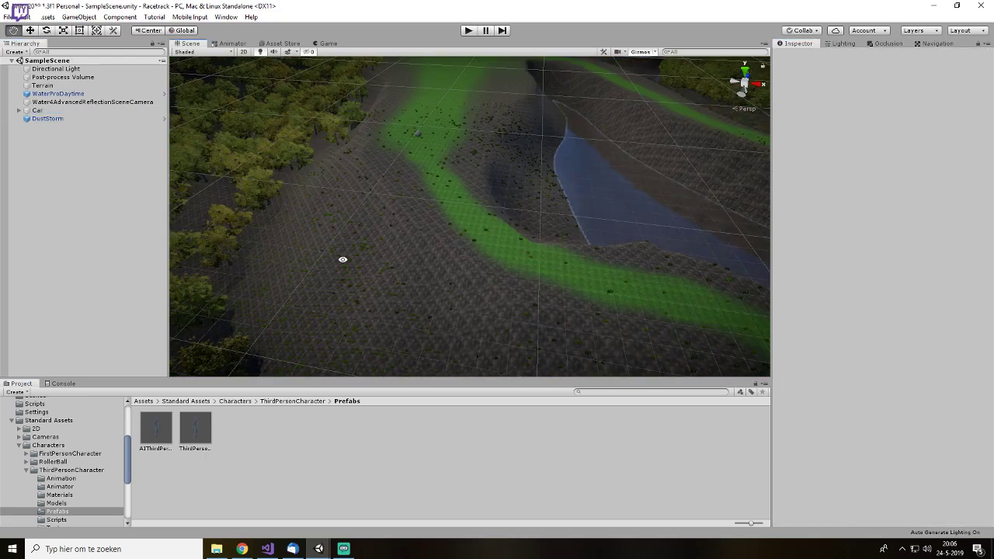
{"action": "middle_click_drag", "start_coordinate": [491, 147], "coordinate": [450, 179]}
{"action": "scroll", "coordinate": [463, 179], "scroll_direction": "up", "scroll_amount": 5}
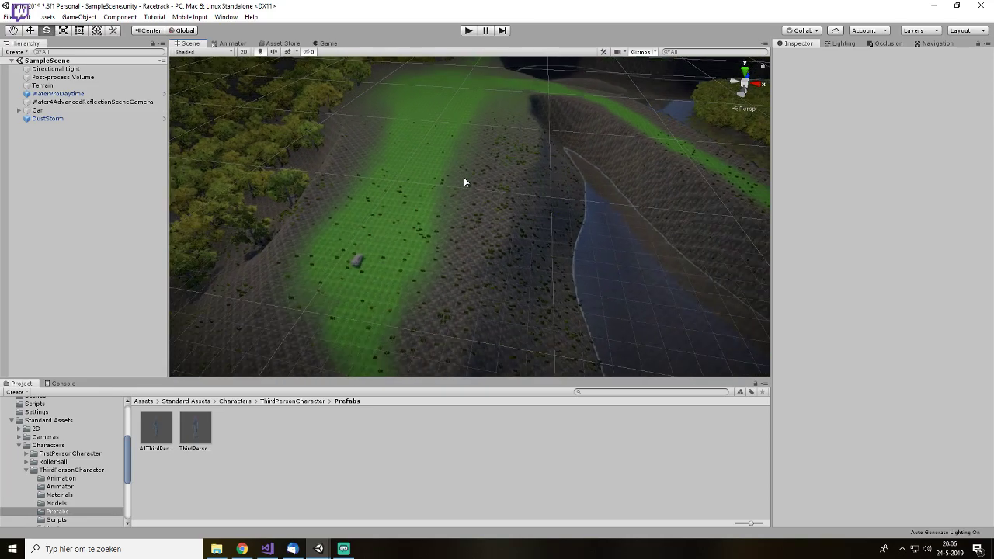
{"action": "right_click", "coordinate": [218, 555]}
{"action": "left_click", "coordinate": [419, 453]}
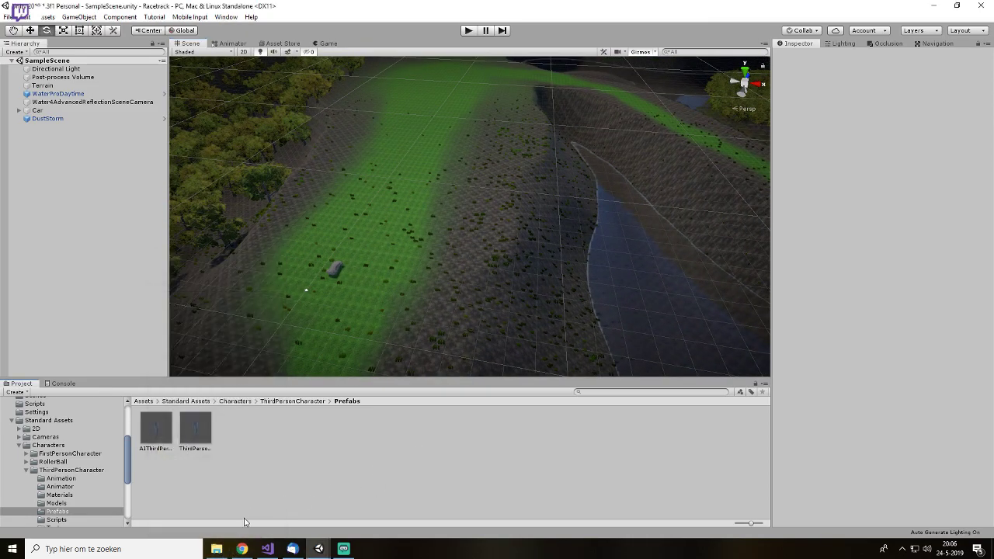
- Bring up File Explorer for the model files, then create and open a folder named Cabin in the project's Assets root
{"action": "left_click", "coordinate": [218, 550]}
{"action": "left_click_drag", "start_coordinate": [686, 42], "coordinate": [993, 43]}
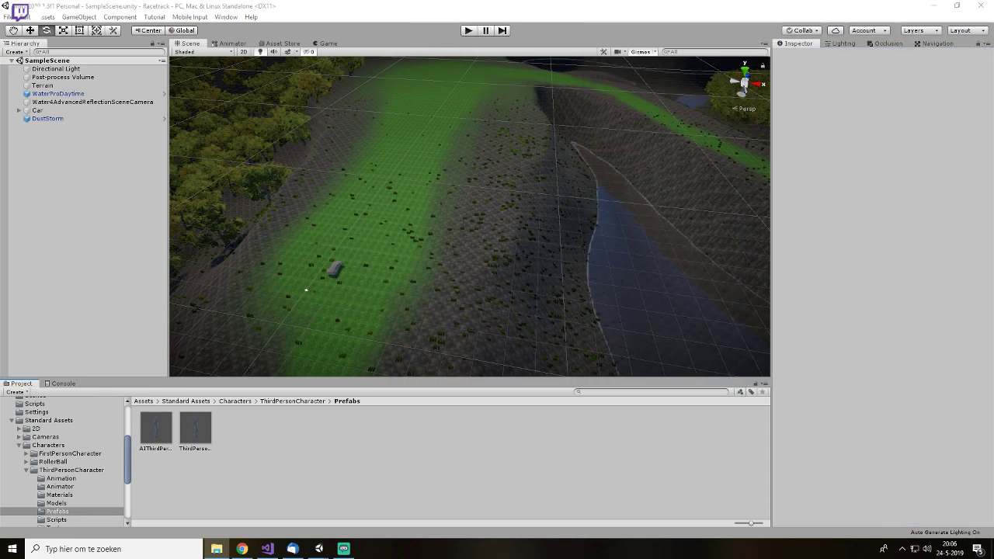
{"action": "left_click", "coordinate": [18, 419]}
{"action": "scroll", "coordinate": [60, 469], "scroll_direction": "up", "scroll_amount": 4}
{"action": "left_click", "coordinate": [29, 448]}
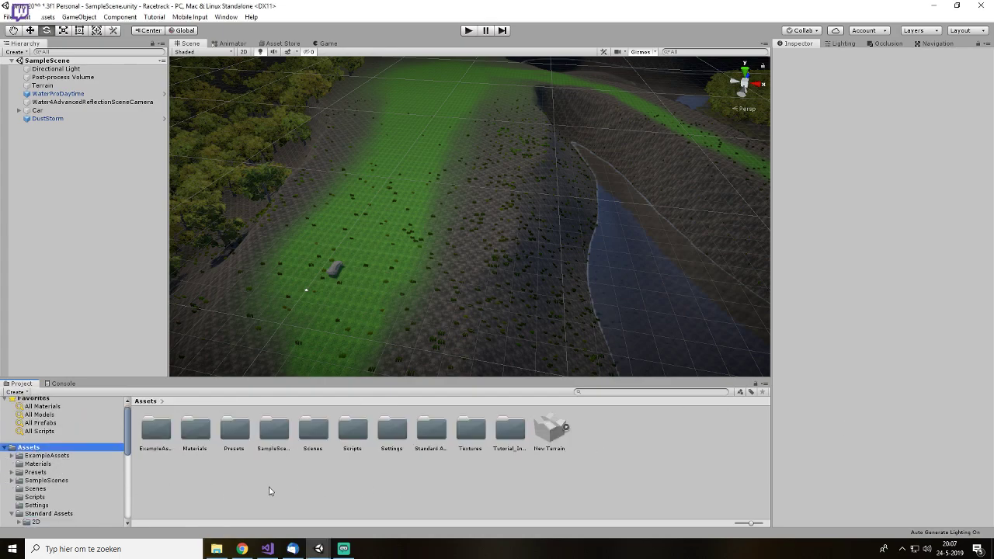
{"action": "left_click", "coordinate": [370, 493]}
{"action": "right_click", "coordinate": [370, 493]}
{"action": "mouse_move", "coordinate": [450, 246]}
{"action": "left_click", "coordinate": [582, 152]}
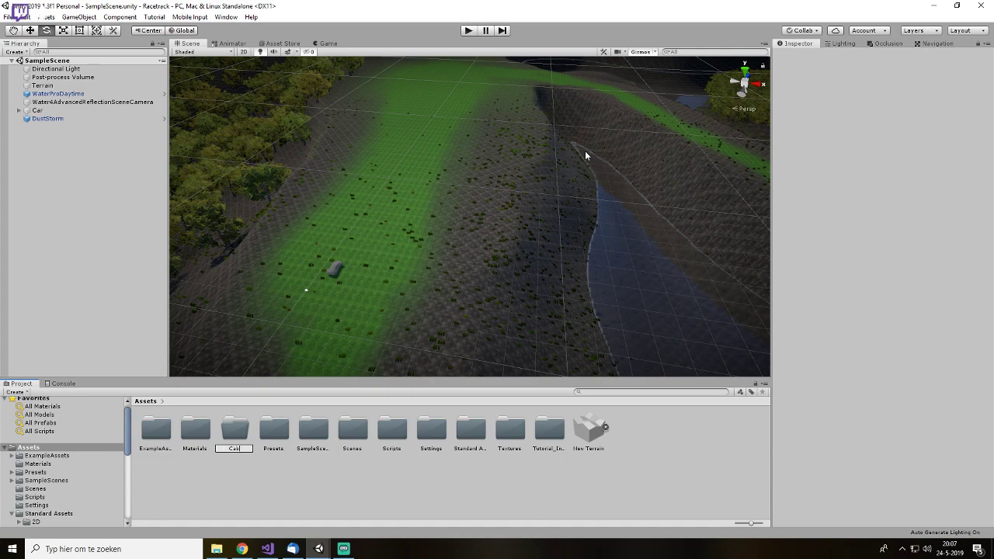
{"action": "key", "text": "Return"}
{"action": "key", "text": "Return"}
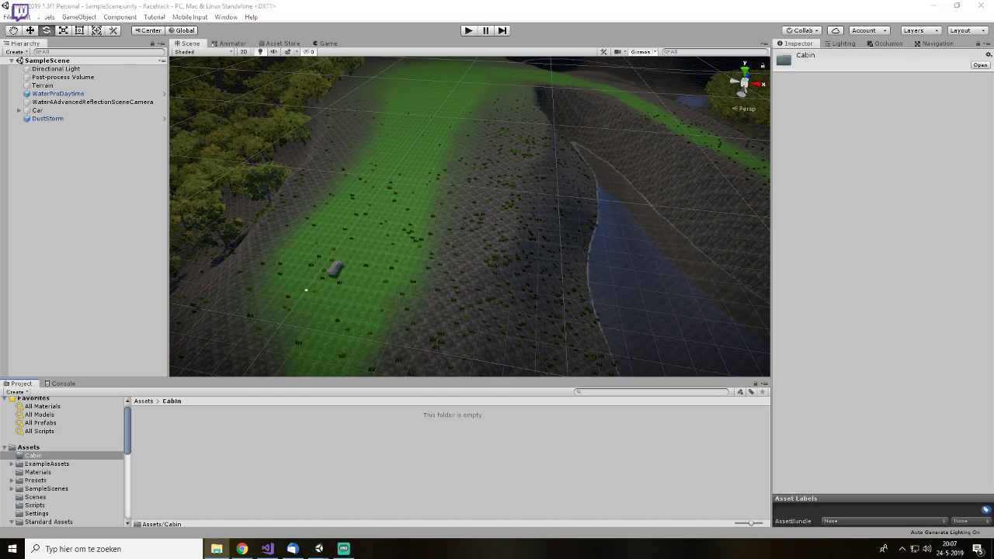
- Import the Textures folder and the Cabin_Door, Cabin_Inner and Cabin_Outer FBX files with their meta files into the Cabin folder
{"action": "left_click_drag", "start_coordinate": [993, 52], "coordinate": [659, 74]}
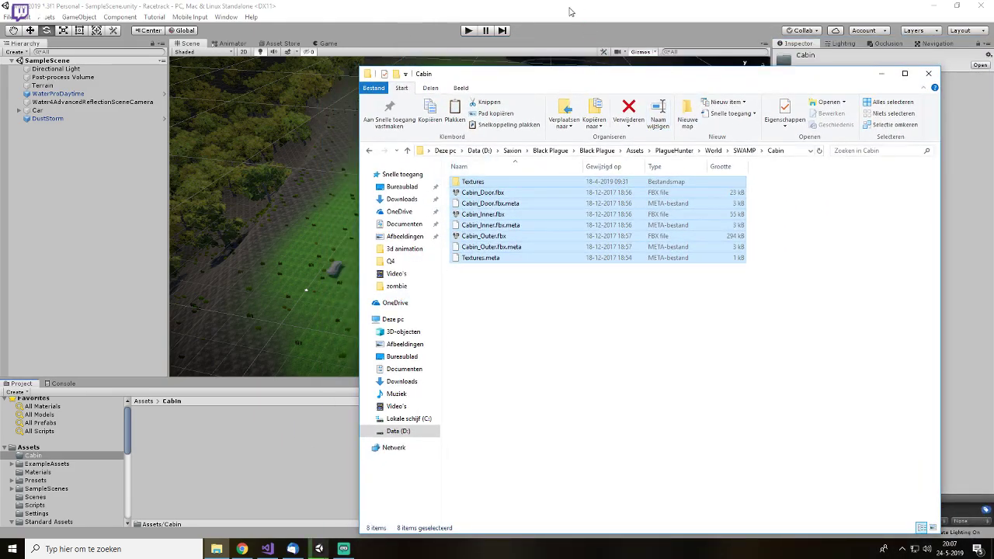
{"action": "left_click", "coordinate": [881, 73]}
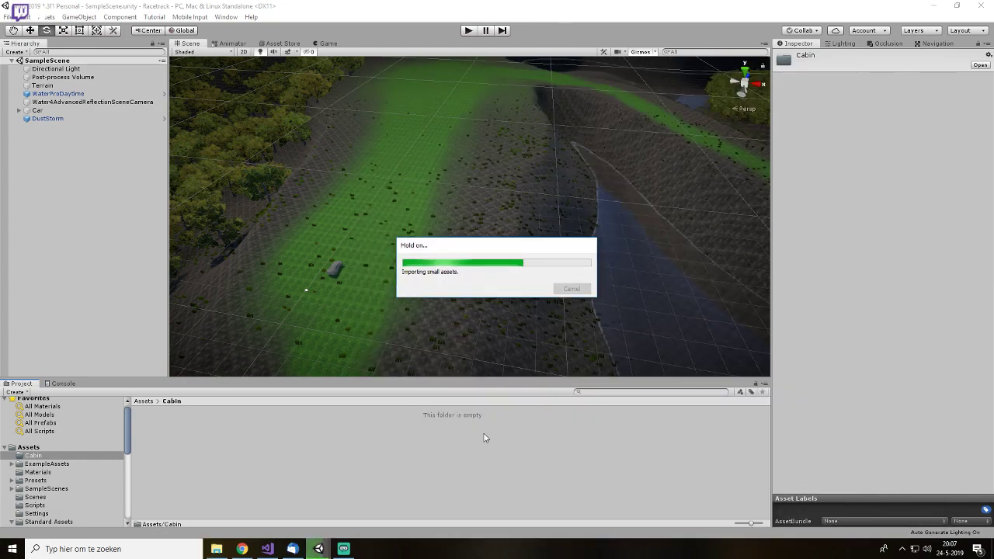
{"action": "left_click", "coordinate": [403, 465]}
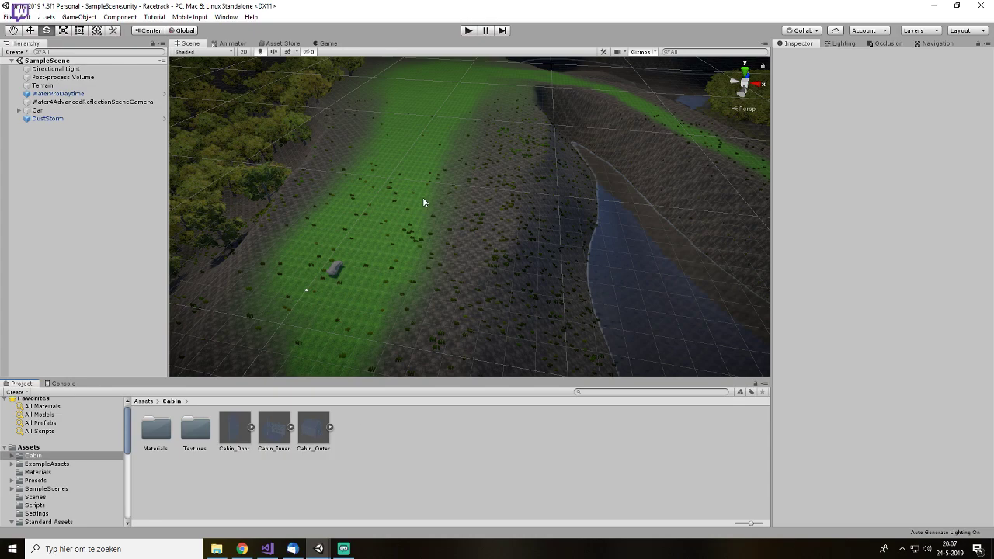
- Preview the imported cabin models and add Cabin_Outer, Cabin_Inner and Cabin_Door to the scene
{"action": "scroll", "coordinate": [315, 288], "scroll_direction": "down", "scroll_amount": 2}
{"action": "left_click", "coordinate": [234, 431]}
{"action": "left_click", "coordinate": [273, 428]}
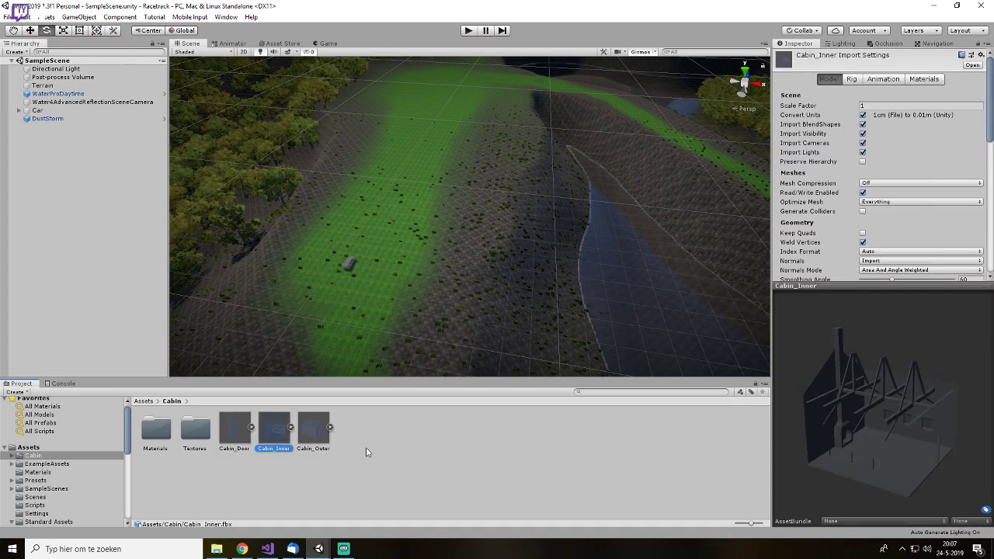
{"action": "left_click_drag", "start_coordinate": [313, 442], "coordinate": [108, 261]}
{"action": "left_click_drag", "start_coordinate": [266, 444], "coordinate": [93, 249]}
{"action": "left_click_drag", "start_coordinate": [234, 435], "coordinate": [23, 210]}
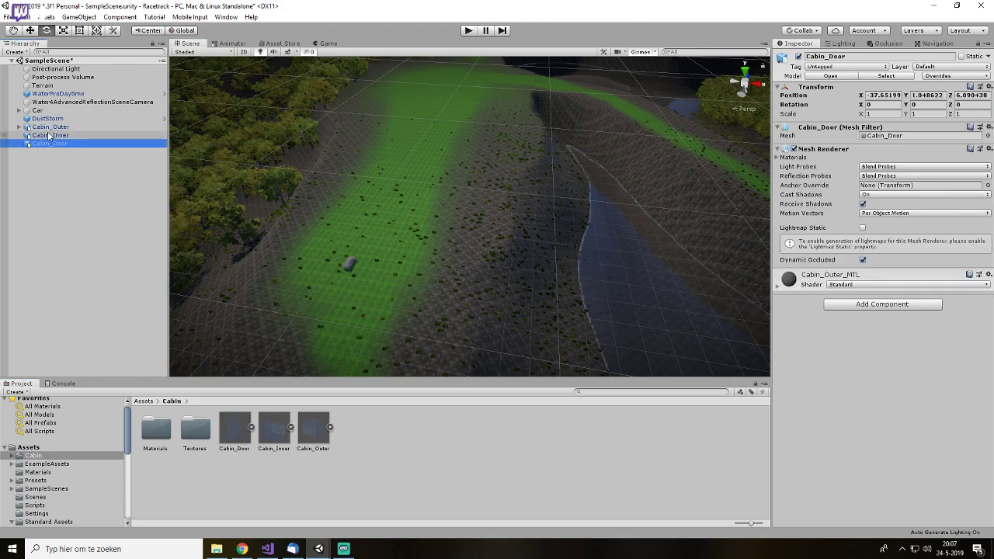
- Frame Cabin_Door in the scene and examine the assembled cabin's front, porch and side walls
{"action": "key", "text": "f"}
{"action": "scroll", "coordinate": [486, 224], "scroll_direction": "down", "scroll_amount": 4}
{"action": "left_click_drag", "start_coordinate": [486, 224], "coordinate": [683, 253], "text": "alt"}
{"action": "scroll", "coordinate": [536, 248], "scroll_direction": "down", "scroll_amount": 3}
{"action": "left_click_drag", "start_coordinate": [528, 248], "coordinate": [632, 218], "text": "alt"}
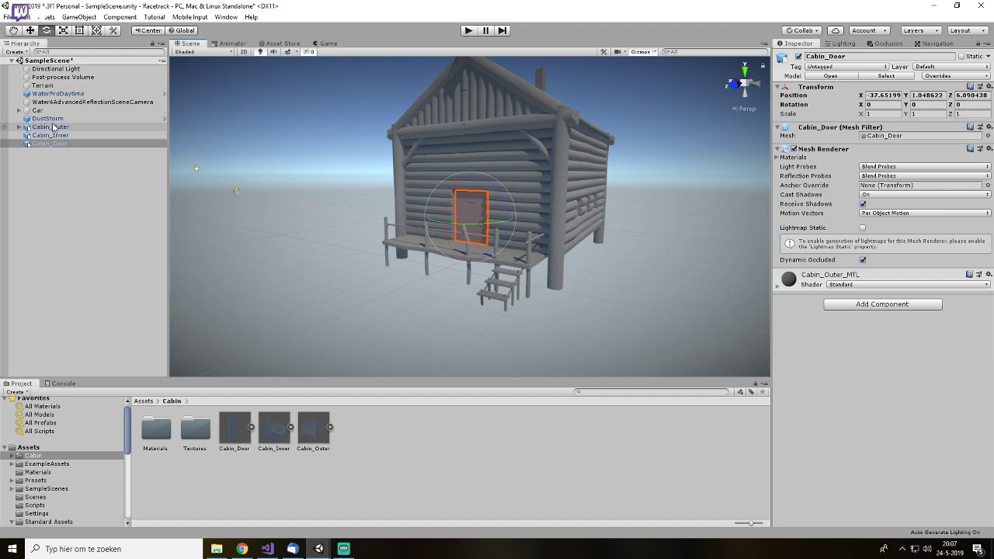
{"action": "left_click", "coordinate": [83, 200]}
{"action": "scroll", "coordinate": [473, 233], "scroll_direction": "up", "scroll_amount": 5}
{"action": "scroll", "coordinate": [473, 234], "scroll_direction": "up", "scroll_amount": 1}
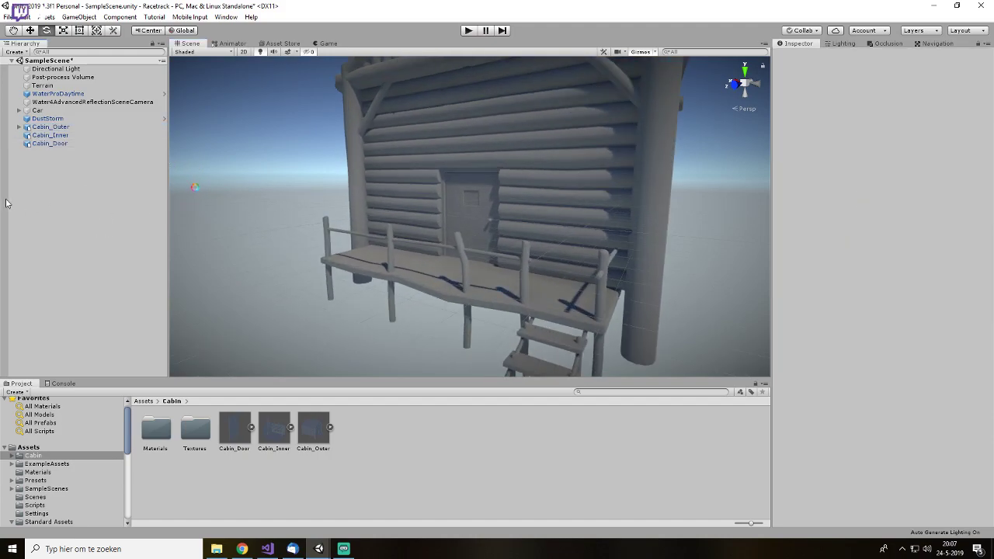
- Create an empty GameObject and make Cabin_Outer, Cabin_Inner and Cabin_Door its children
{"action": "right_click", "coordinate": [58, 211]}
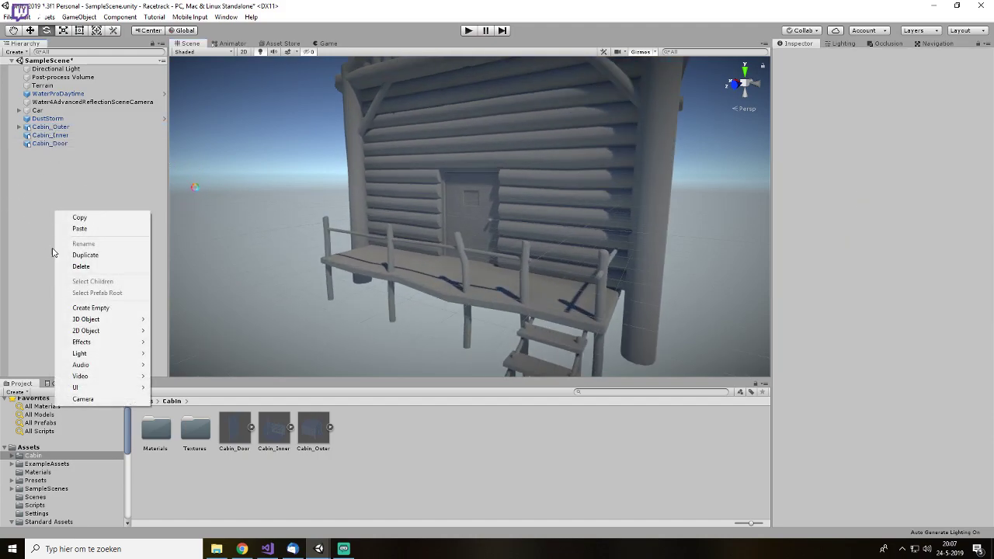
{"action": "left_click", "coordinate": [89, 307]}
{"action": "scroll", "coordinate": [520, 208], "scroll_direction": "down", "scroll_amount": 5}
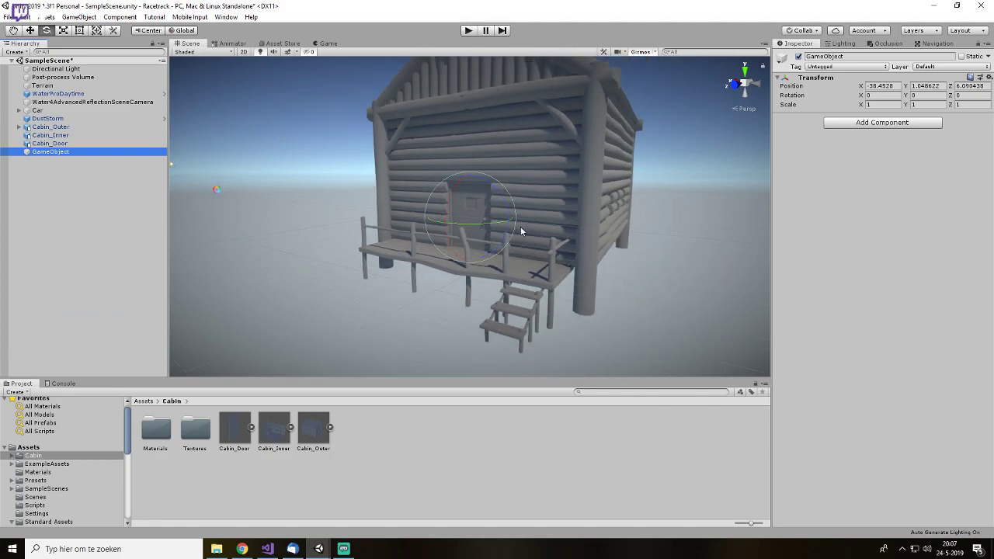
{"action": "left_click", "coordinate": [70, 129]}
{"action": "left_click", "coordinate": [54, 144], "text": "shift"}
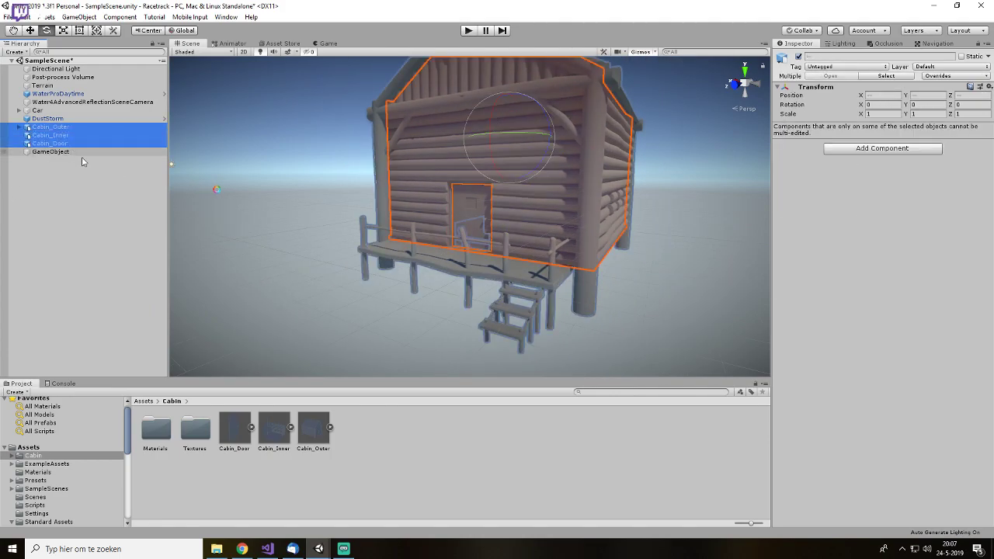
{"action": "left_click_drag", "start_coordinate": [74, 145], "coordinate": [54, 153]}
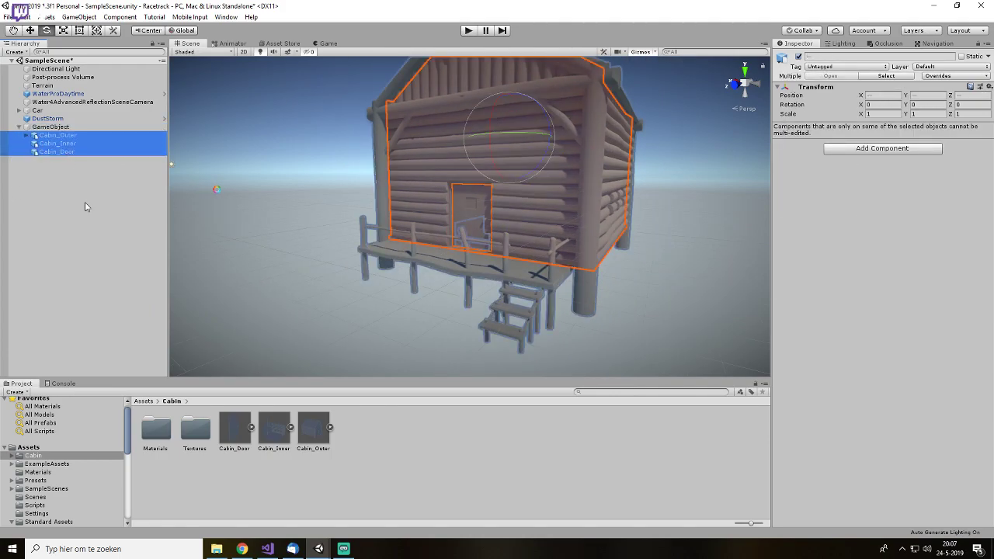
- Move the cabin's parent GameObject from beyond the terrain edge to the lakeshore, at about X 405.6, Y 29.3, Z 377.9
{"action": "left_click", "coordinate": [51, 126]}
{"action": "scroll", "coordinate": [471, 211], "scroll_direction": "down", "scroll_amount": 5}
{"action": "scroll", "coordinate": [532, 229], "scroll_direction": "down", "scroll_amount": 6}
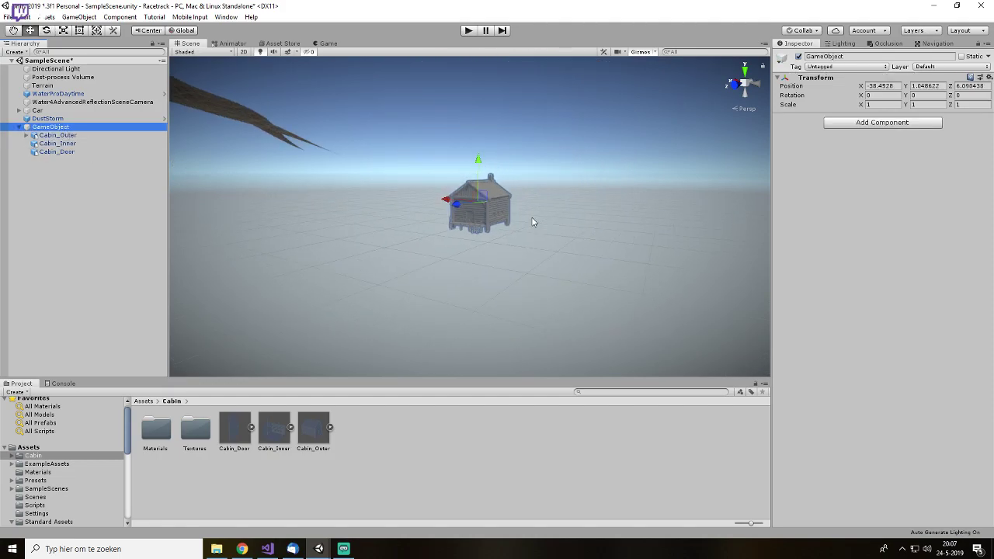
{"action": "left_click_drag", "start_coordinate": [488, 251], "coordinate": [463, 269], "text": "alt"}
{"action": "middle_click_drag", "start_coordinate": [463, 270], "coordinate": [654, 333]}
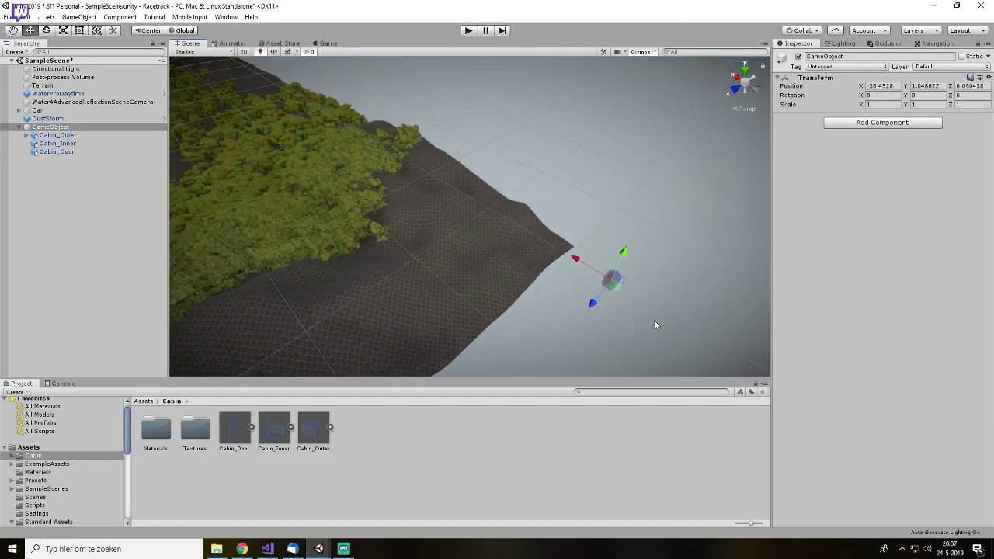
{"action": "left_click_drag", "start_coordinate": [611, 289], "coordinate": [200, 225]}
{"action": "key", "text": "f"}
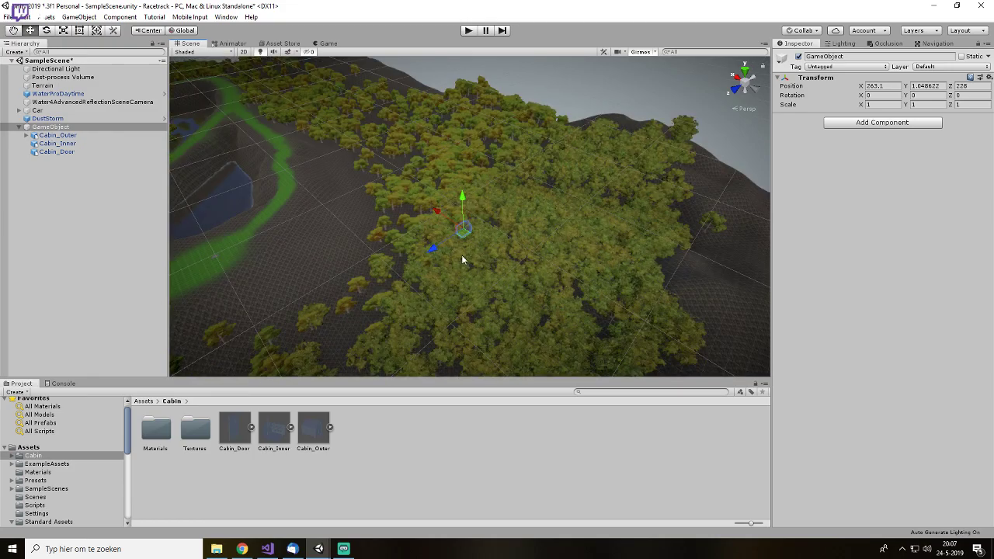
{"action": "left_click_drag", "start_coordinate": [452, 239], "coordinate": [206, 188]}
{"action": "key", "text": "f"}
{"action": "scroll", "coordinate": [470, 240], "scroll_direction": "down", "scroll_amount": 5}
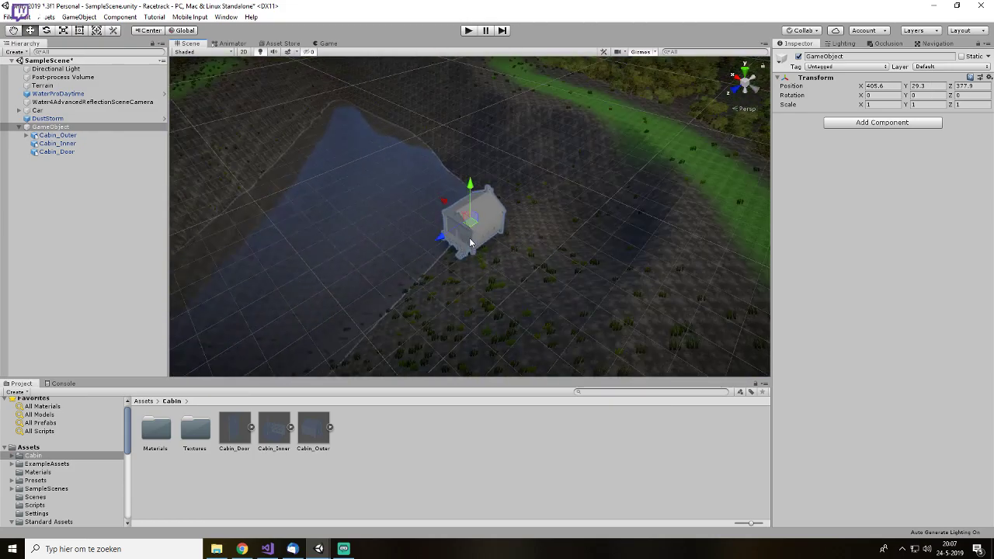
- Move the cabin group beside the grass track near the car and raise it to about X 358.9, Y 44, Z 421.4
{"action": "left_click_drag", "start_coordinate": [470, 239], "coordinate": [719, 256]}
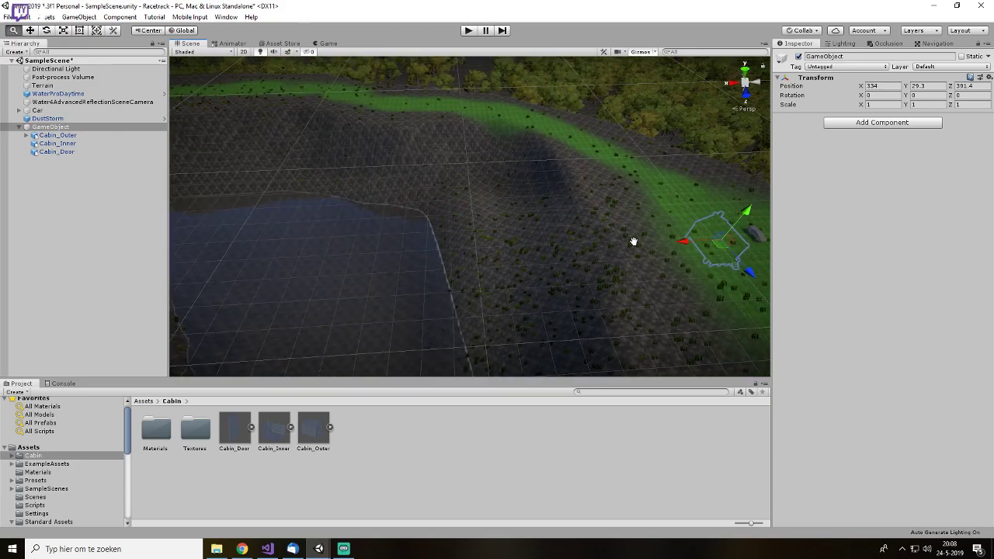
{"action": "key", "text": "f"}
{"action": "left_click_drag", "start_coordinate": [490, 198], "coordinate": [364, 307]}
{"action": "key", "text": "f"}
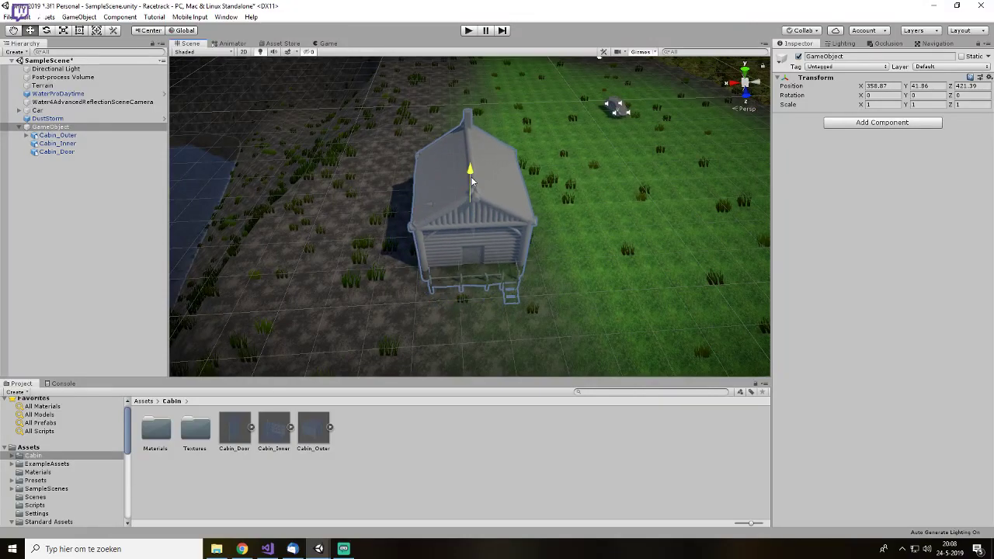
{"action": "left_click_drag", "start_coordinate": [471, 181], "coordinate": [467, 145], "text": "alt"}
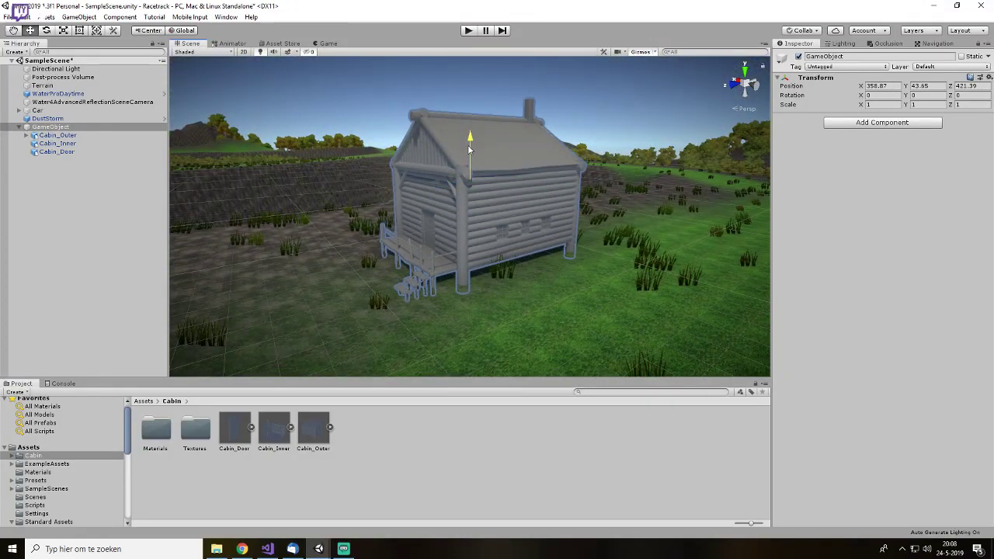
- Rotate the cabin group to about -120° around Y so its porch faces the grass track, and deselect it
{"action": "key", "text": "e"}
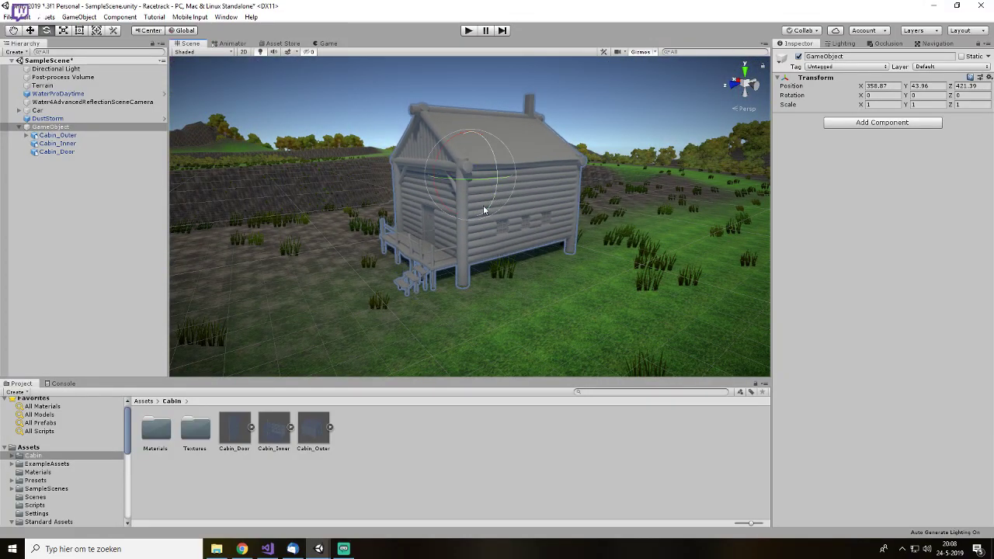
{"action": "left_click_drag", "start_coordinate": [469, 178], "coordinate": [502, 246]}
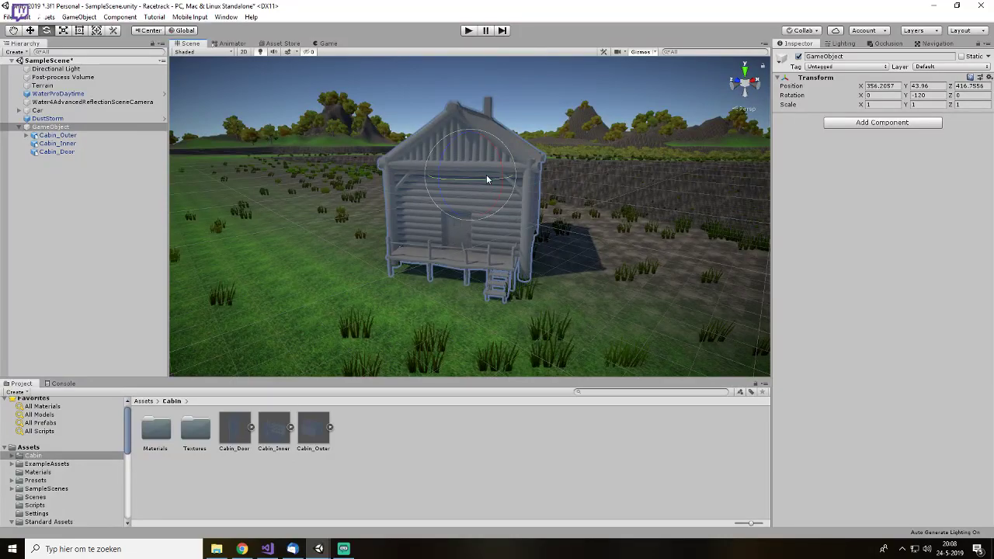
{"action": "left_click", "coordinate": [486, 488]}
{"action": "scroll", "coordinate": [533, 215], "scroll_direction": "down", "scroll_amount": 6}
{"action": "left_click_drag", "start_coordinate": [533, 216], "coordinate": [466, 203], "text": "alt"}
- Open the Cabin folder's Materials subfolder and inspect the settings of Cabin_Inner_MTL and Cabin_Outer_MTL
{"action": "double_click", "coordinate": [155, 426]}
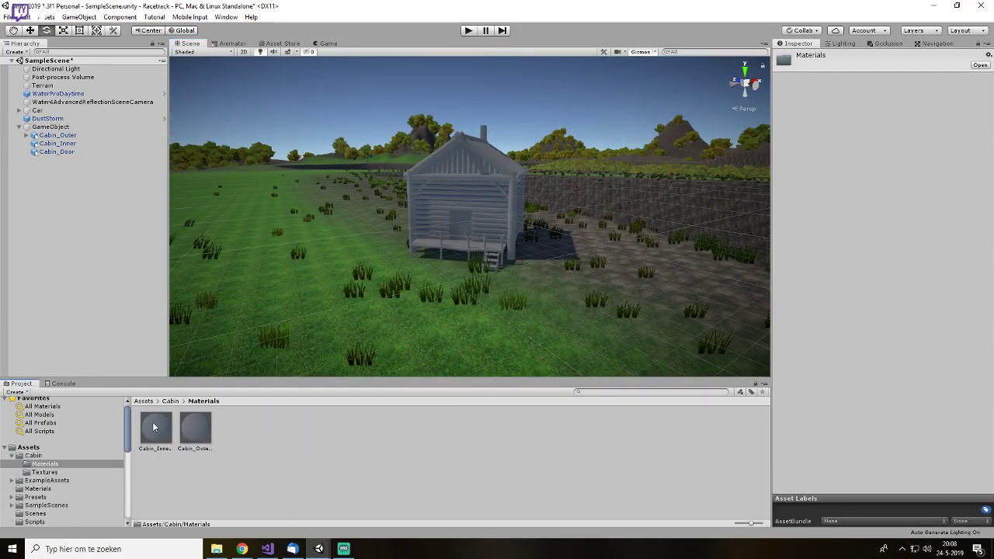
{"action": "left_click", "coordinate": [159, 427]}
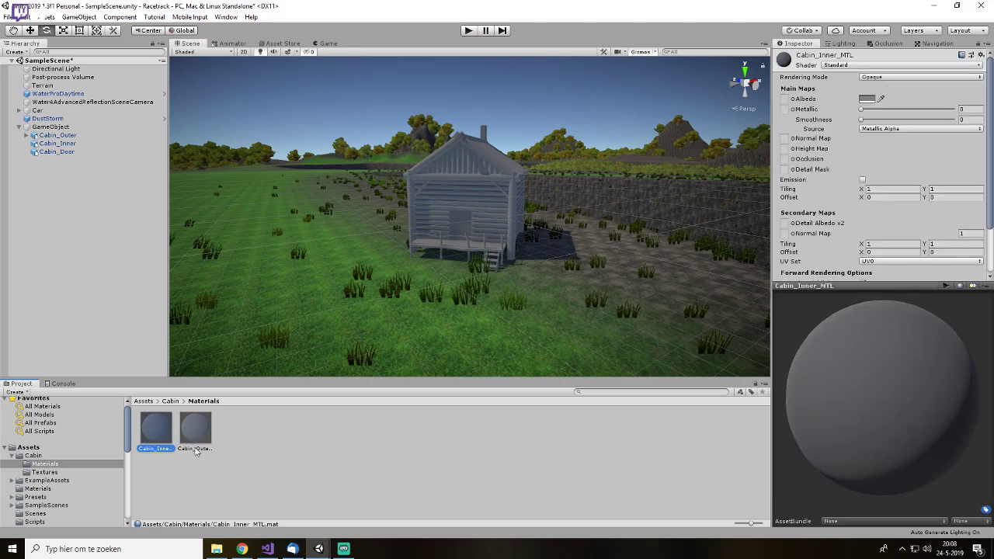
{"action": "left_click", "coordinate": [234, 471]}
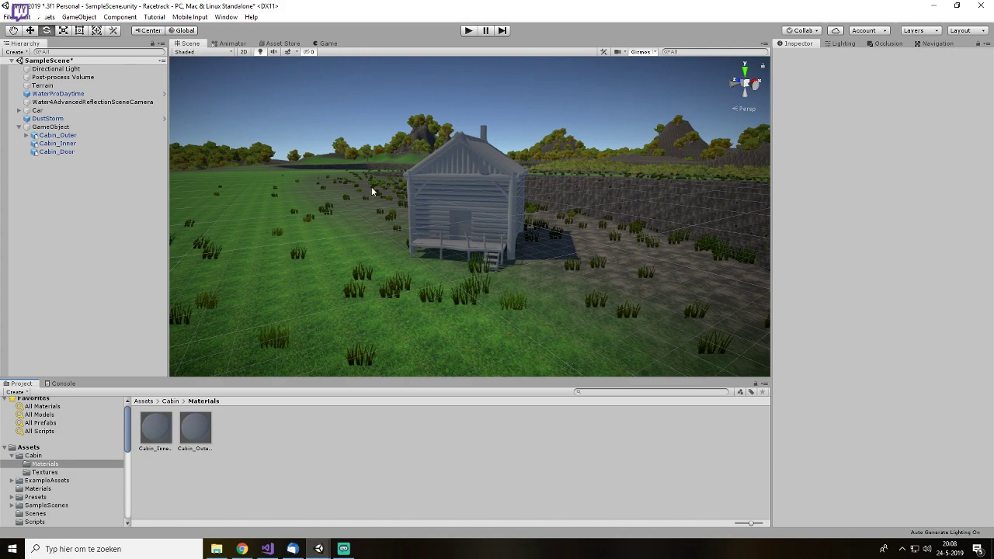
{"action": "left_click", "coordinate": [155, 428]}
{"action": "left_click", "coordinate": [194, 428]}
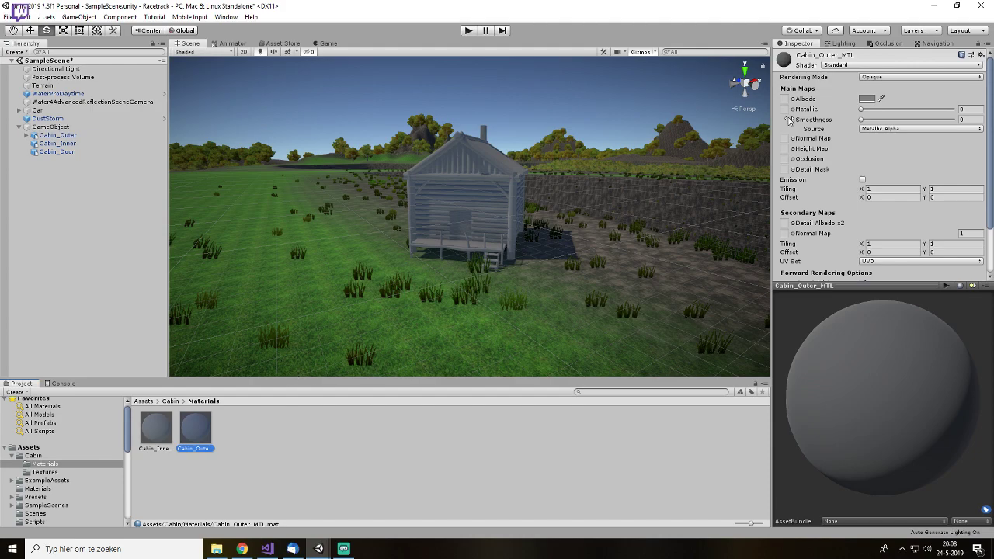
- Set the Albedo colour of the Cabin_Outer_MTL material to white
{"action": "left_click", "coordinate": [867, 100]}
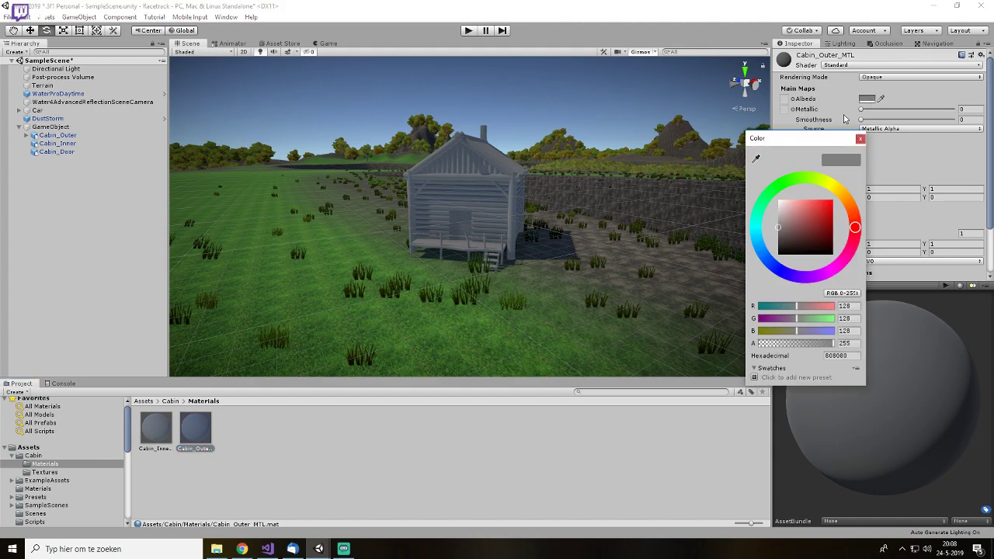
{"action": "left_click_drag", "start_coordinate": [808, 228], "coordinate": [778, 199]}
{"action": "left_click", "coordinate": [860, 139]}
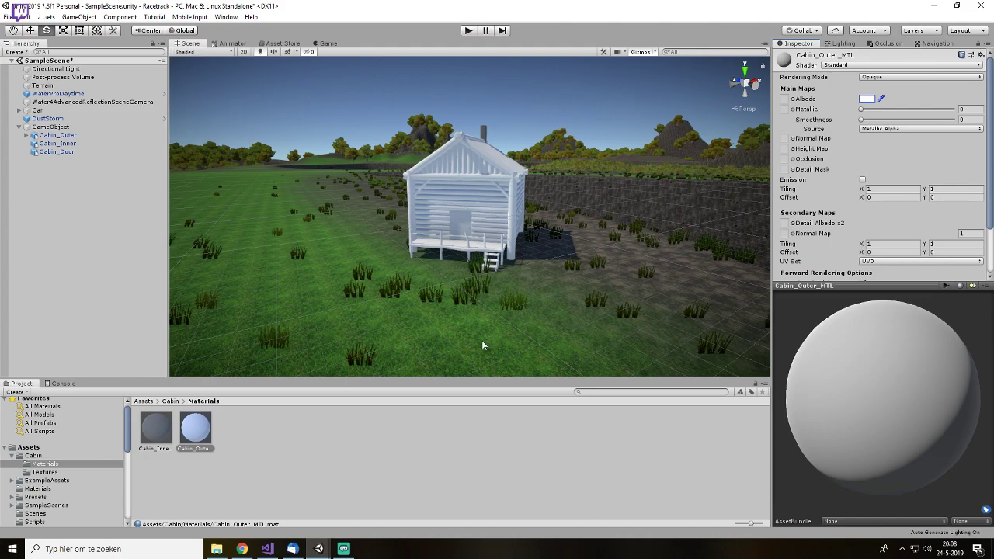
- Assign the outer cabin textures from the Textures folder to Cabin_Outer_MTL's Albedo, Metallic and Normal Map slots
{"action": "left_click", "coordinate": [47, 472]}
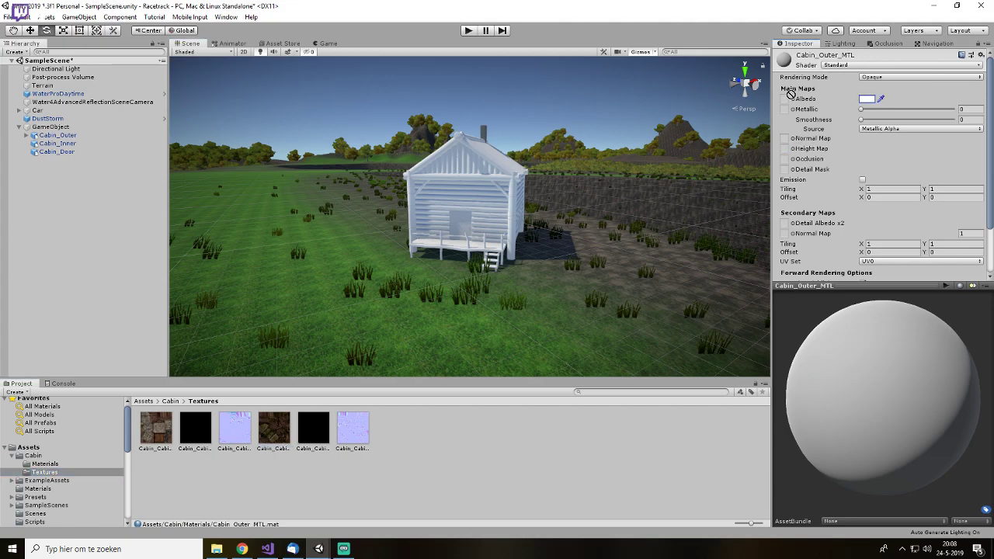
{"action": "left_click_drag", "start_coordinate": [791, 91], "coordinate": [793, 103]}
{"action": "scroll", "coordinate": [590, 188], "scroll_direction": "up", "scroll_amount": 10}
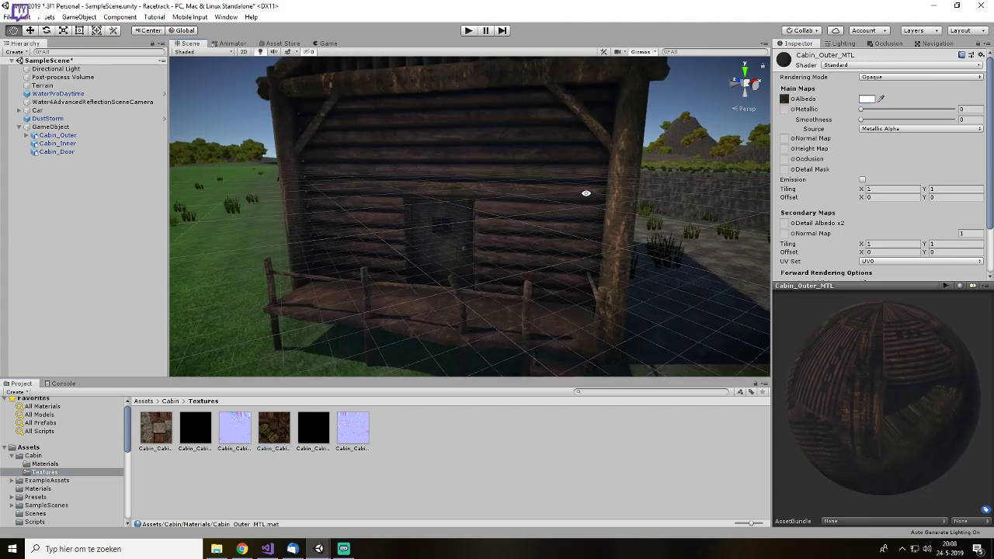
{"action": "left_click_drag", "start_coordinate": [591, 190], "coordinate": [377, 357], "text": "alt"}
{"action": "left_click_drag", "start_coordinate": [797, 105], "coordinate": [793, 108]}
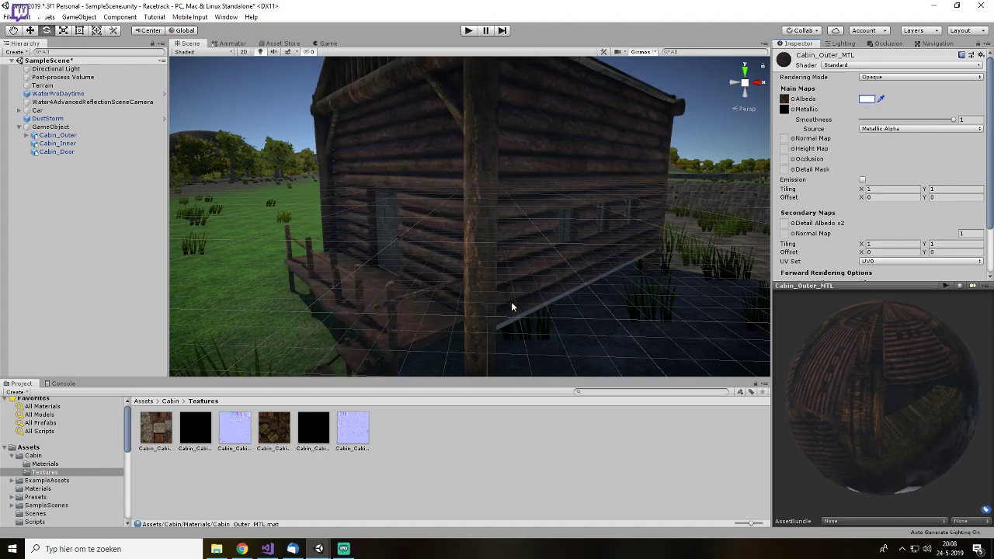
{"action": "left_click_drag", "start_coordinate": [466, 233], "coordinate": [541, 253], "text": "alt"}
{"action": "scroll", "coordinate": [469, 245], "scroll_direction": "up", "scroll_amount": 5}
{"action": "left_click_drag", "start_coordinate": [470, 245], "coordinate": [637, 248], "text": "alt"}
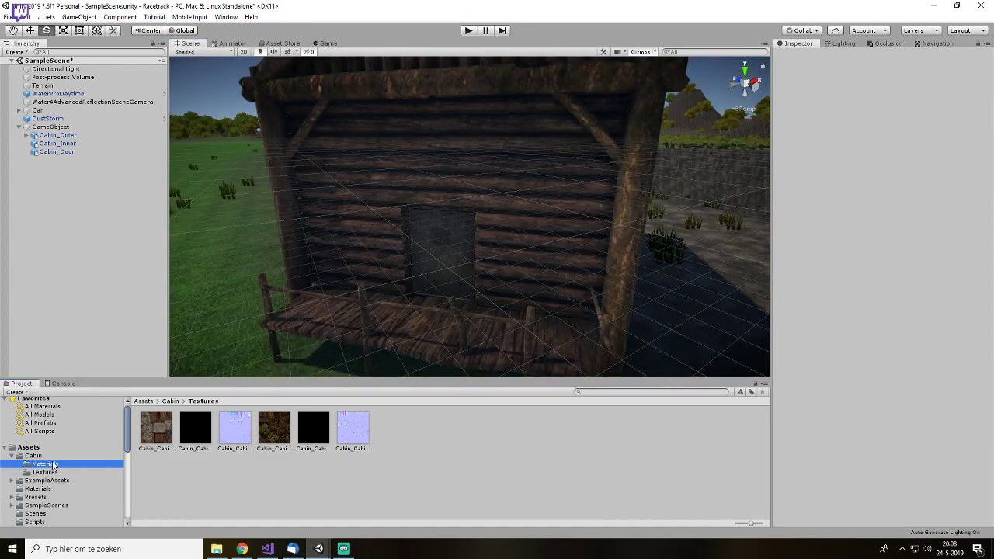
- Set the Albedo colour of Cabin_Inner_MTL to white and open the cabin's Textures folder
{"action": "left_click", "coordinate": [169, 428]}
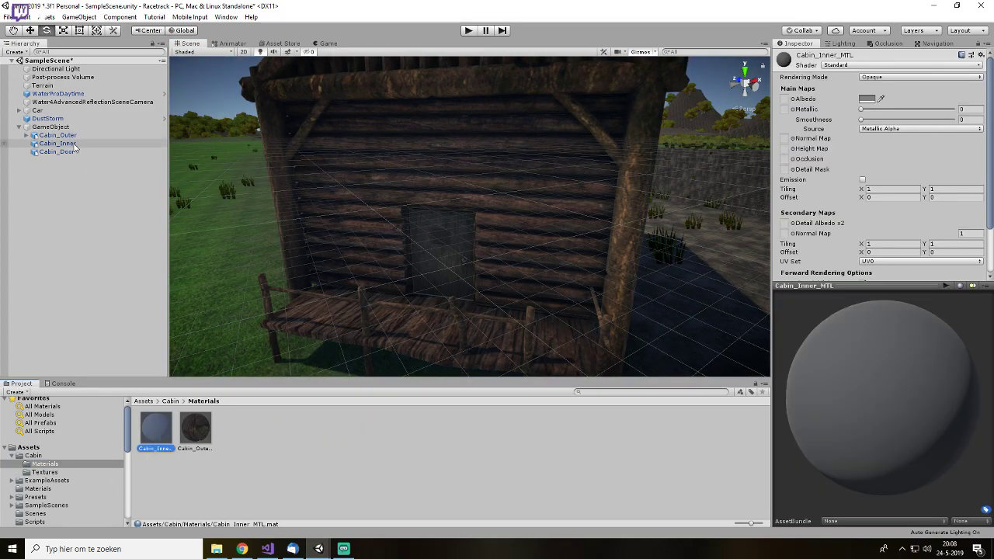
{"action": "left_click", "coordinate": [78, 473]}
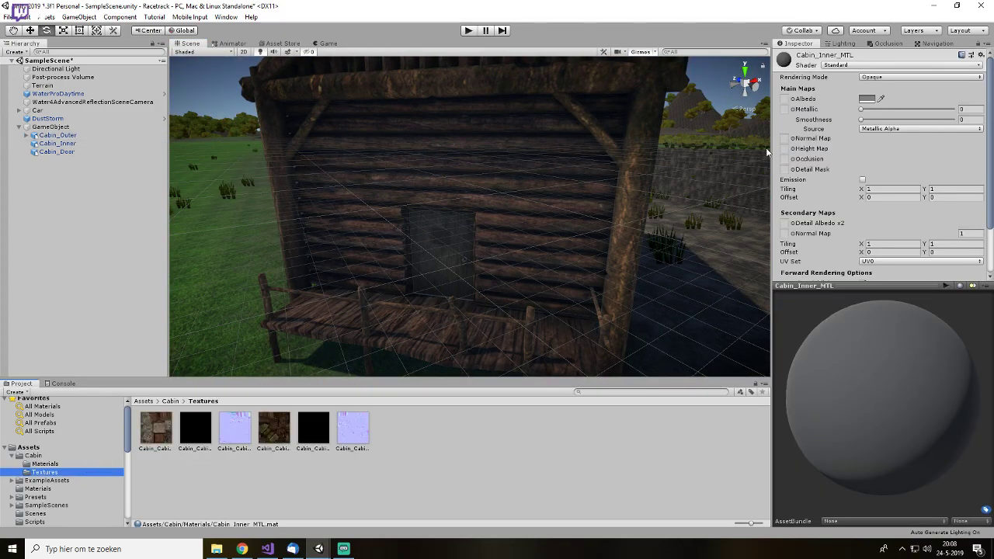
{"action": "left_click", "coordinate": [867, 98]}
{"action": "left_click", "coordinate": [859, 138]}
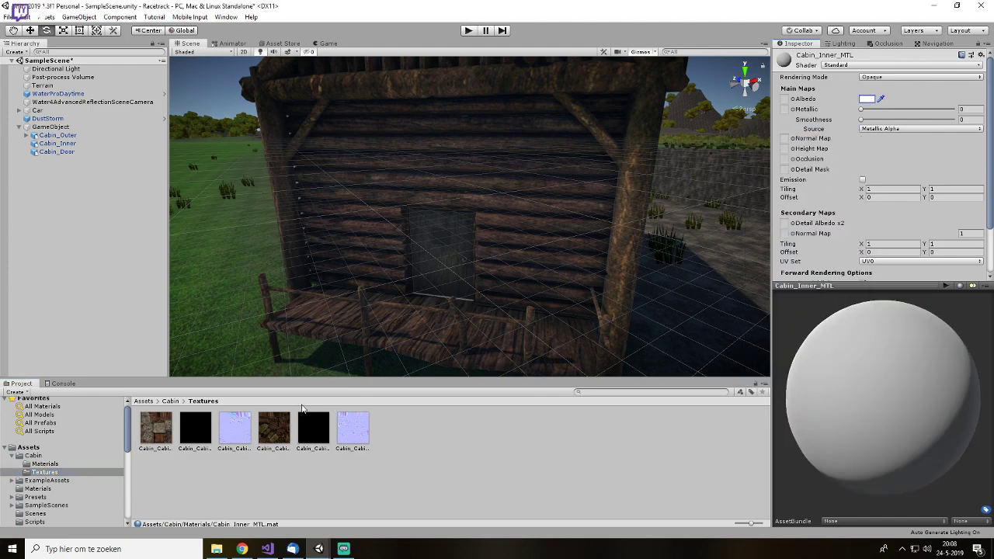
- Assign the inner cabin textures to Cabin_Inner_MTL's Albedo, Metallic and Normal Map slots, and save the scene
{"action": "left_click_drag", "start_coordinate": [789, 130], "coordinate": [786, 109]}
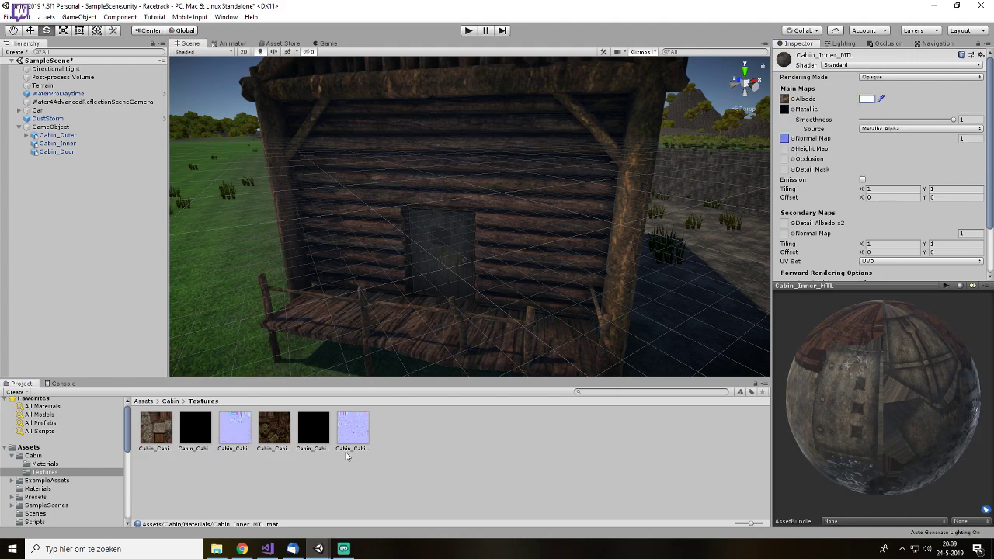
{"action": "left_click", "coordinate": [351, 435]}
{"action": "left_click", "coordinate": [482, 420]}
{"action": "scroll", "coordinate": [533, 239], "scroll_direction": "down", "scroll_amount": 10}
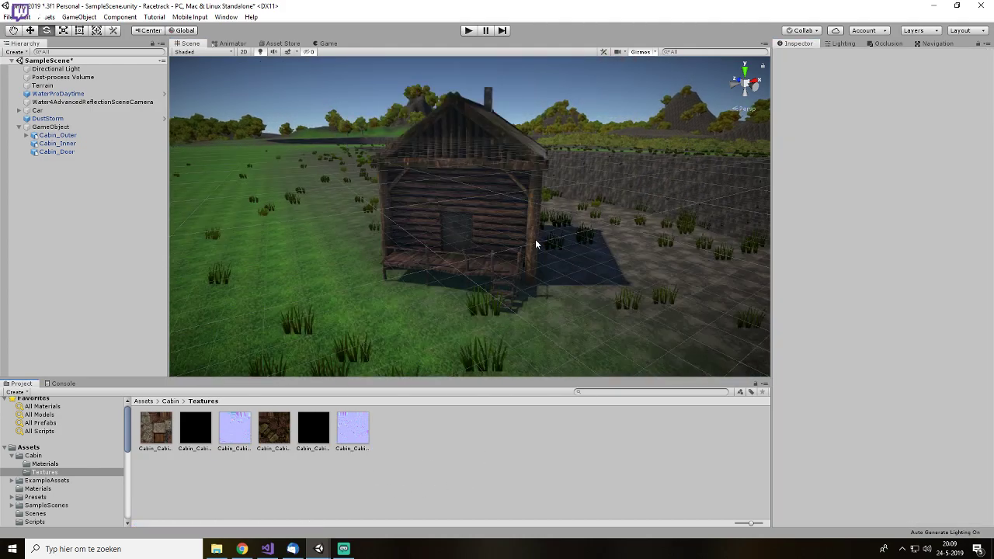
{"action": "left_click_drag", "start_coordinate": [557, 215], "coordinate": [449, 211], "text": "alt"}
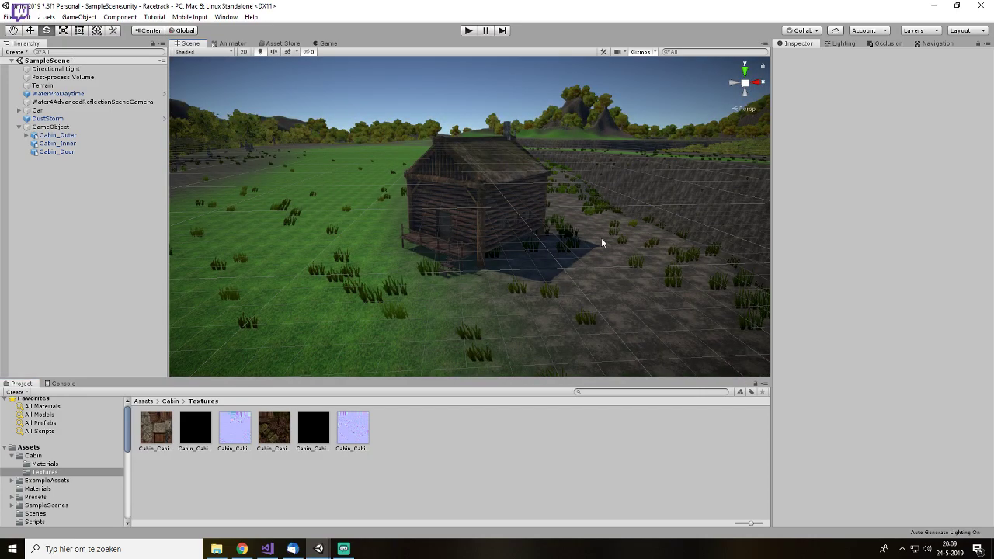
- Play-test the scene by driving the car across the grass up to the textured cabin, and stop the test
{"action": "left_click", "coordinate": [468, 30]}
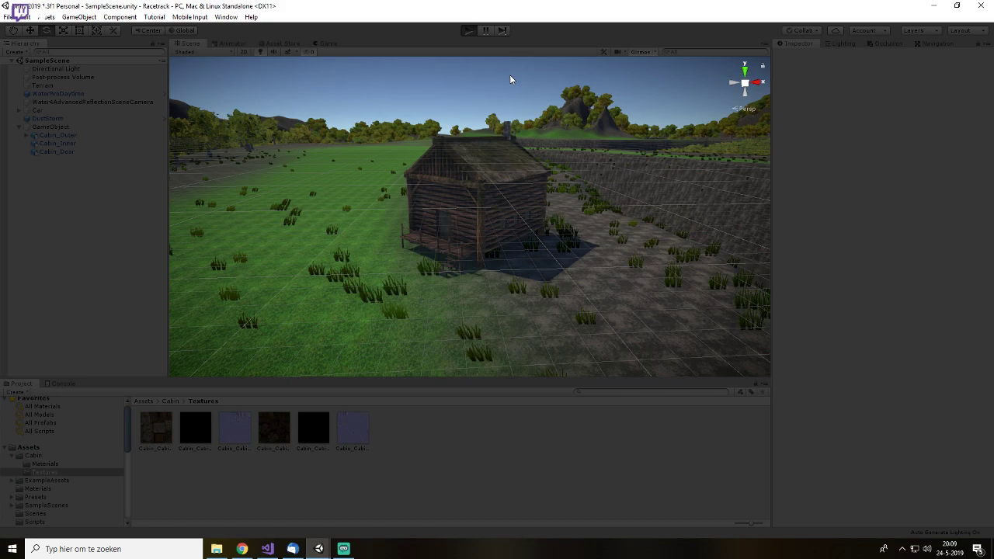
{"action": "key", "text": "w"}
{"action": "key", "text": "d"}
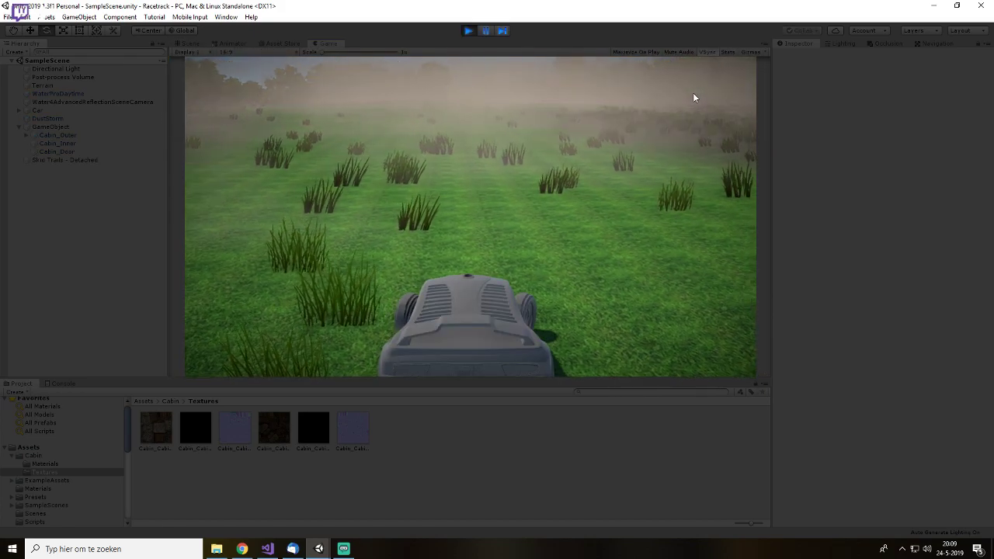
{"action": "key", "text": "w"}
{"action": "key", "text": "d"}
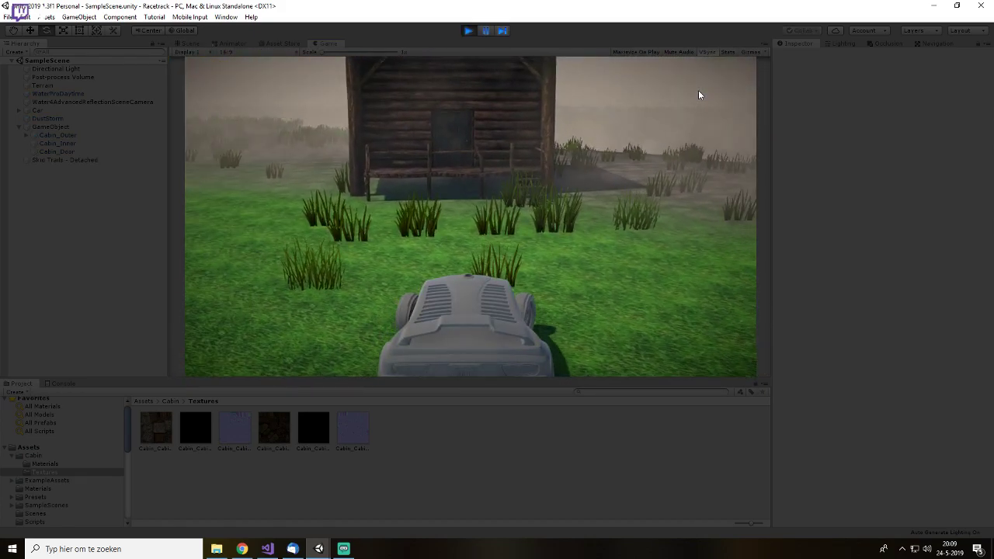
{"action": "key", "text": "w"}
{"action": "key", "text": "a"}
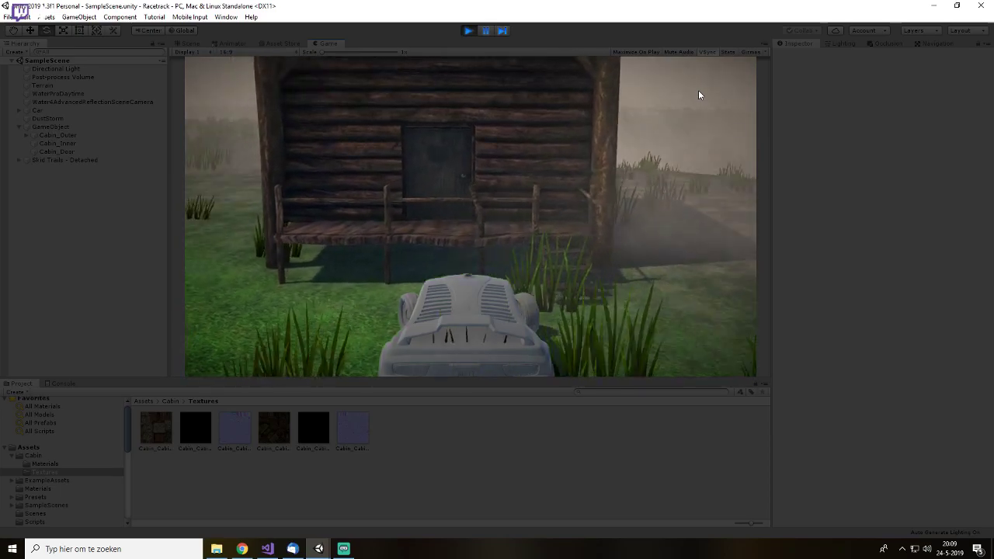
{"action": "key", "text": "w"}
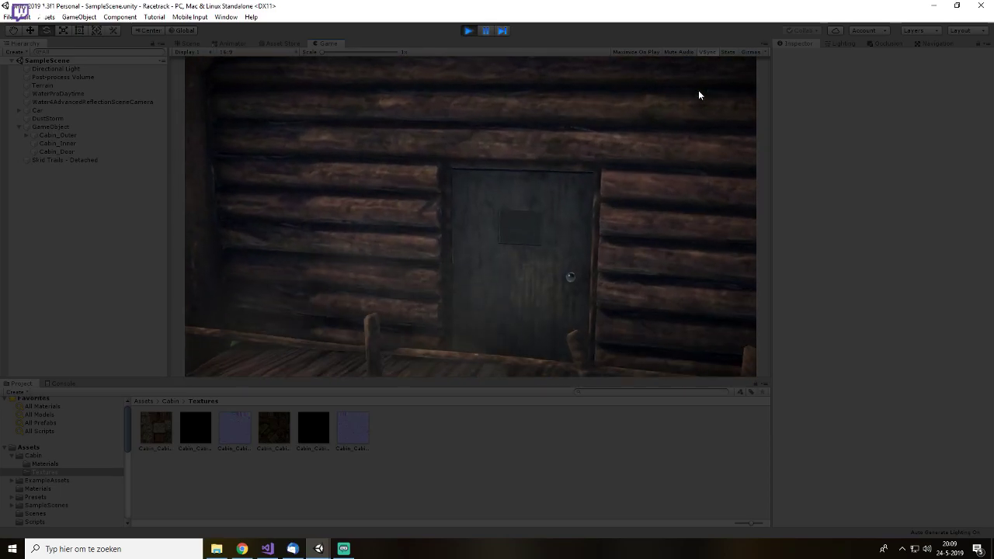
{"action": "key", "text": "w"}
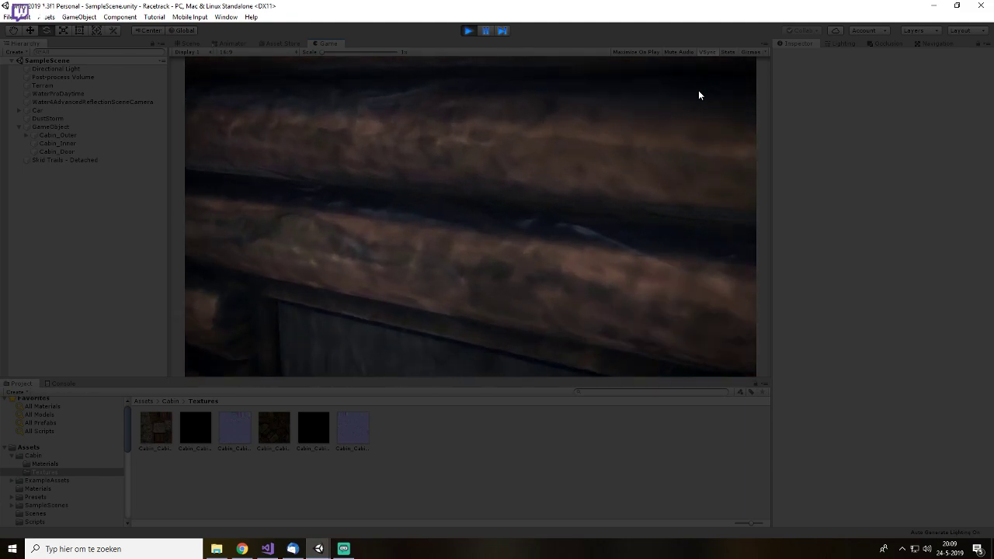
{"action": "key", "text": "ctrl+p"}
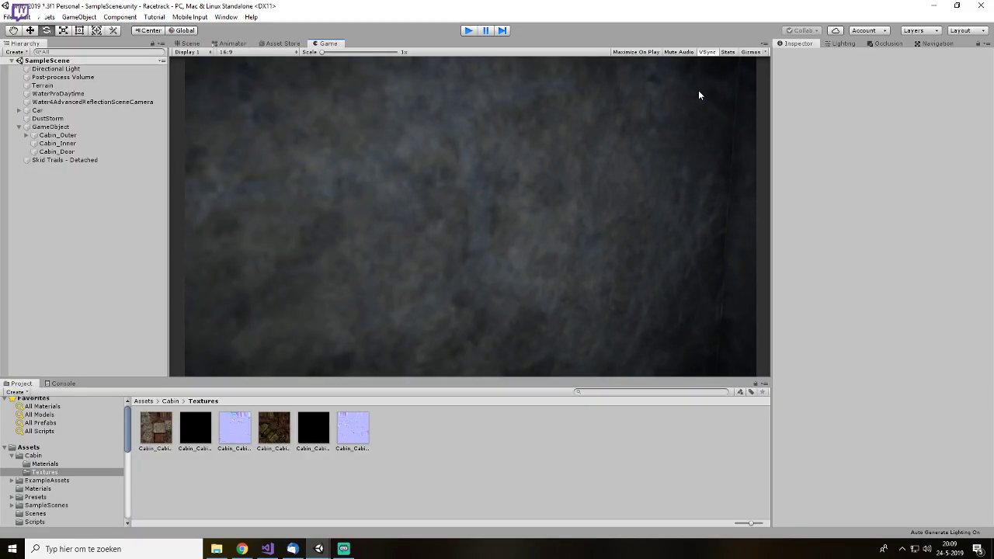
- Enable Maximize On Play for the Game view and drive the car through the cabin in a maximized test run
{"action": "left_click", "coordinate": [327, 43]}
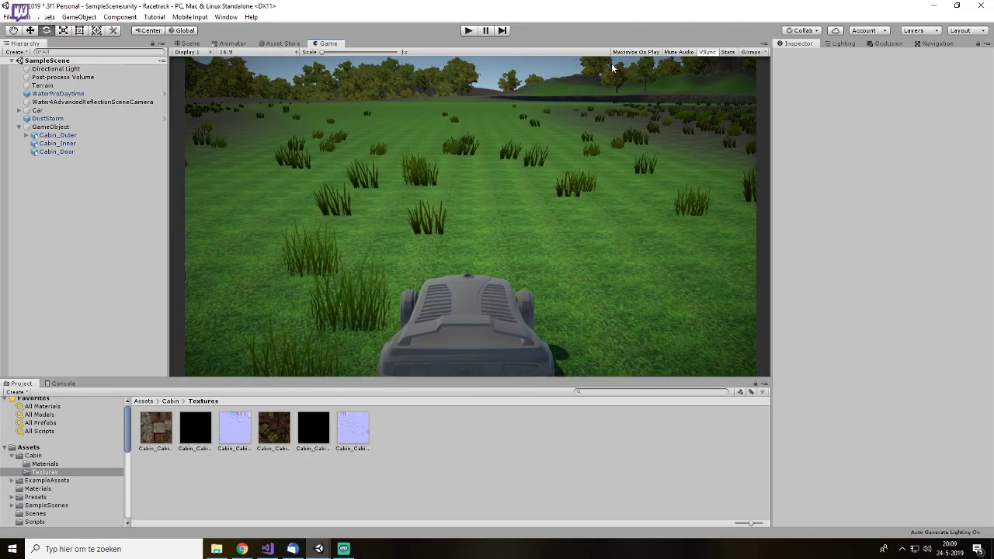
{"action": "left_click", "coordinate": [467, 31]}
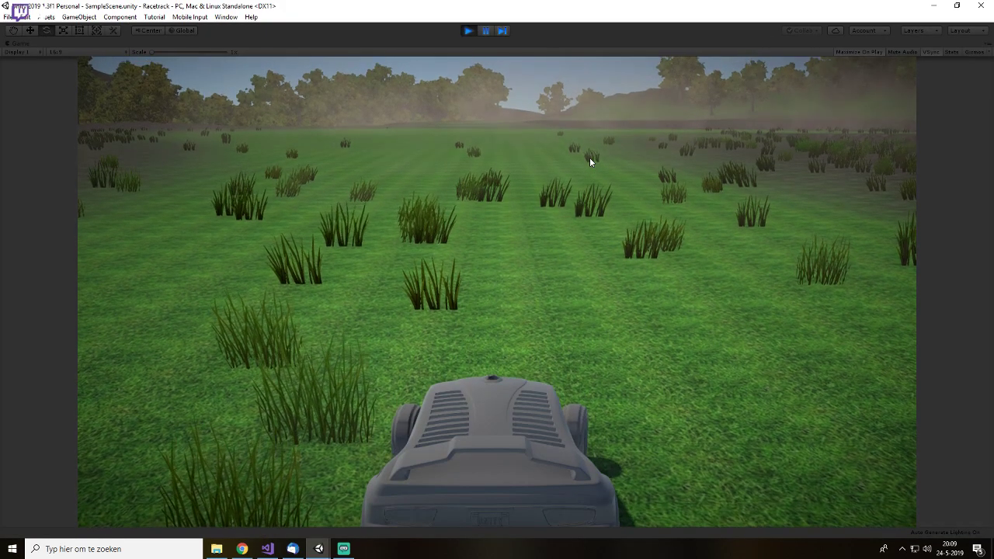
{"action": "key", "text": "w"}
{"action": "key", "text": "d"}
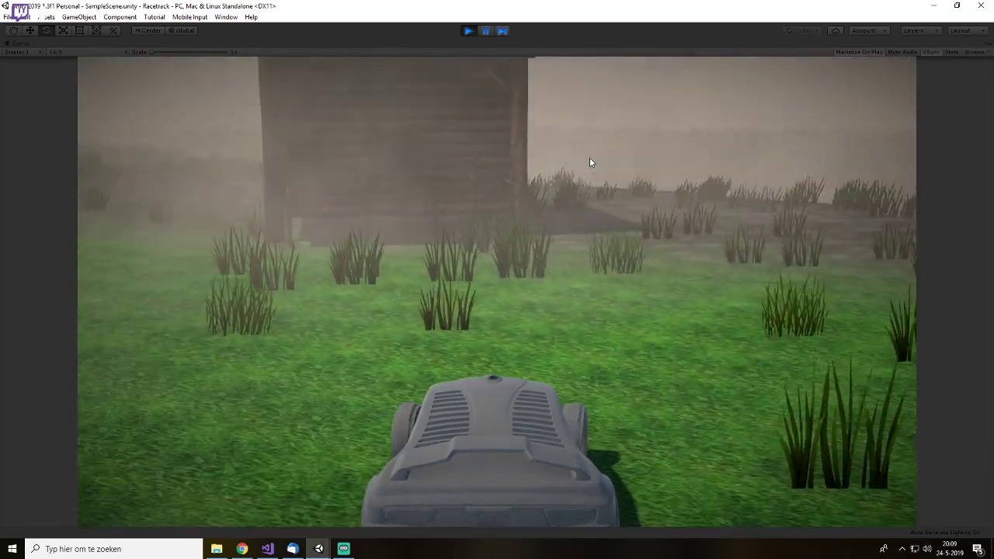
{"action": "key", "text": "a"}
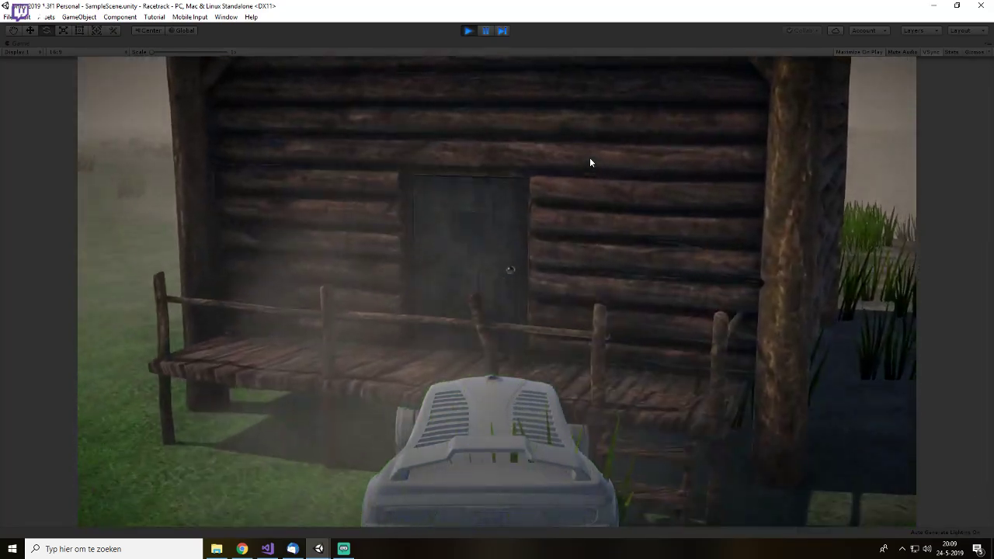
{"action": "key", "text": "w"}
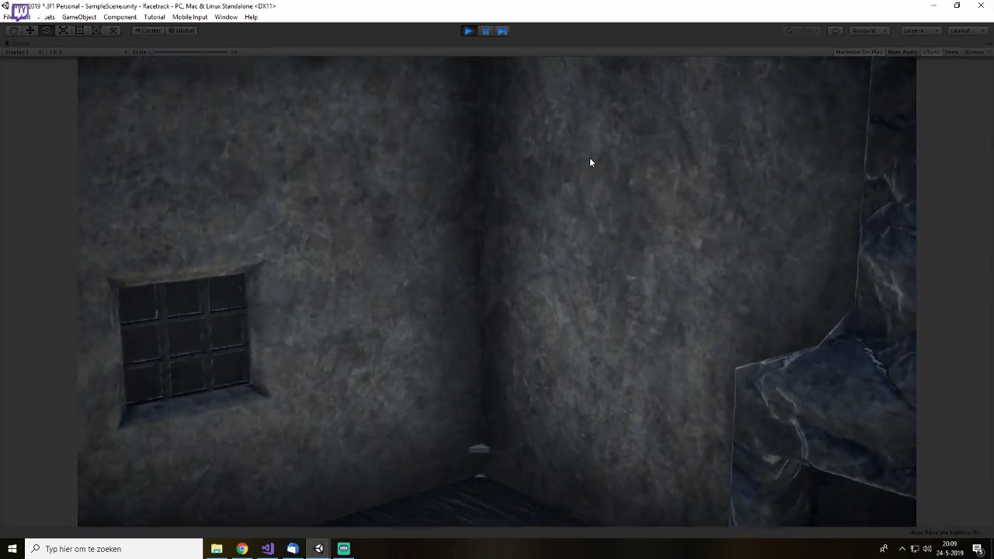
{"action": "key", "text": "w"}
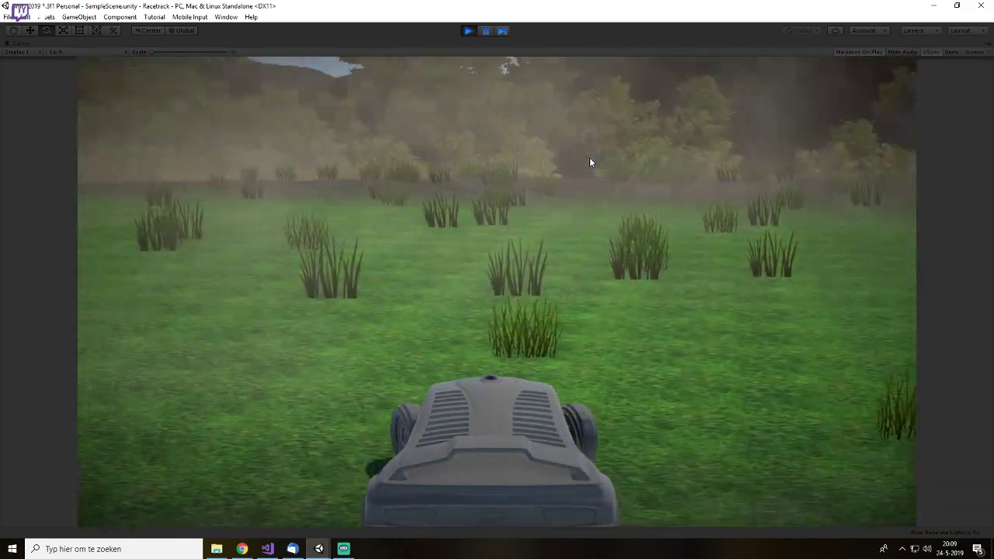
{"action": "key", "text": "a"}
{"action": "key", "text": "s"}
{"action": "key", "text": "ctrl+p"}
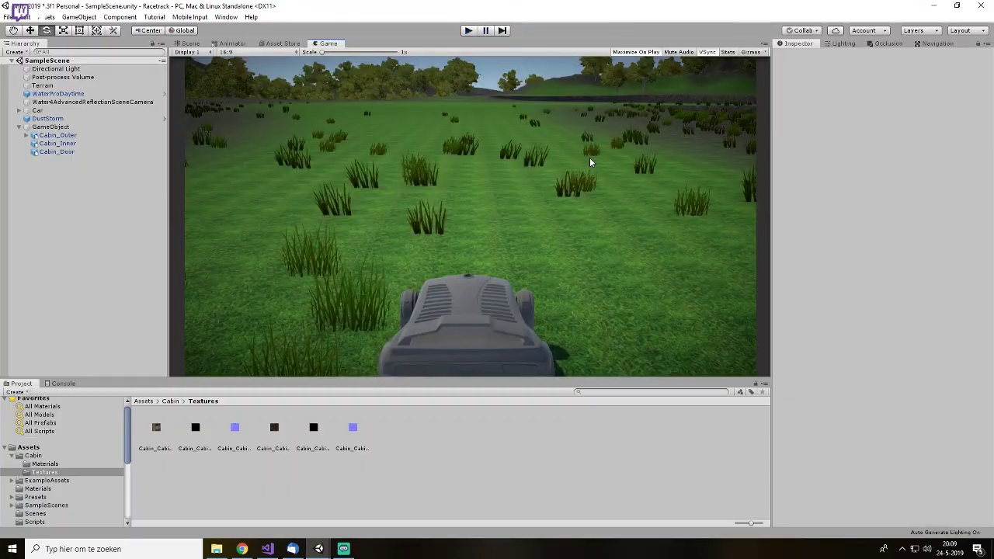
- Deactivate the Car object and add the FPSController prefab from Standard Assets' FirstPersonCharacter Prefabs folder to the scene
{"action": "left_click", "coordinate": [45, 110]}
{"action": "left_click", "coordinate": [799, 57]}
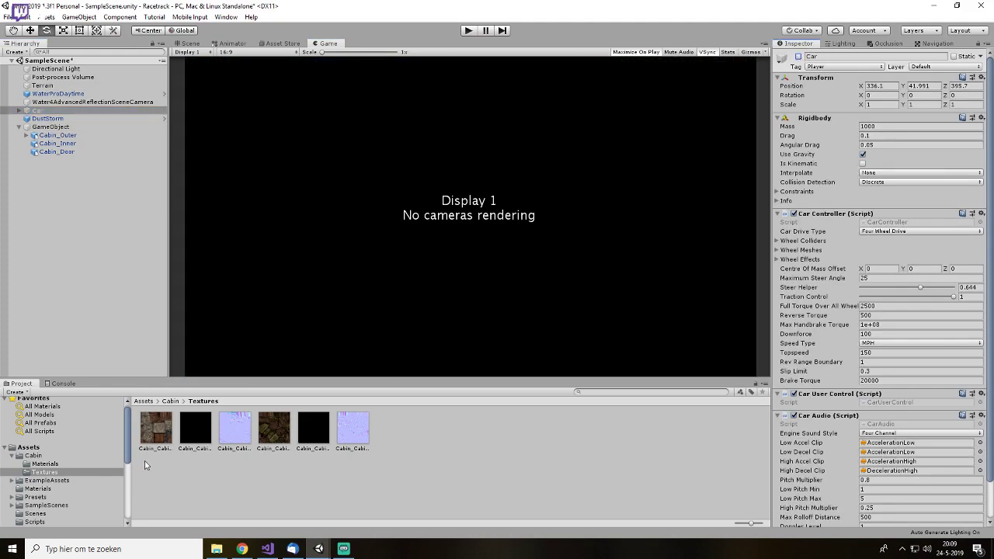
{"action": "scroll", "coordinate": [76, 481], "scroll_direction": "down", "scroll_amount": 5}
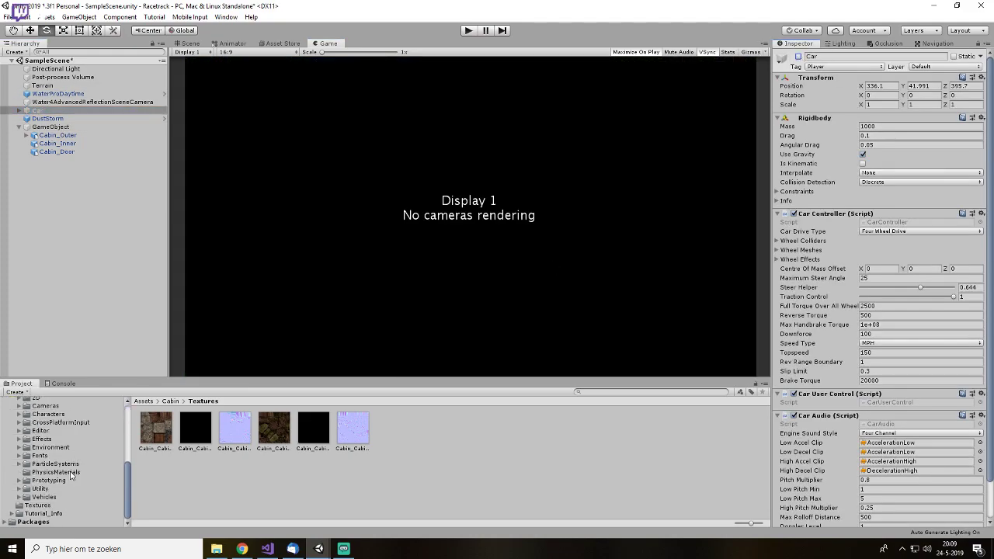
{"action": "scroll", "coordinate": [71, 476], "scroll_direction": "up", "scroll_amount": 2}
{"action": "left_click", "coordinate": [48, 445]}
{"action": "double_click", "coordinate": [159, 433]}
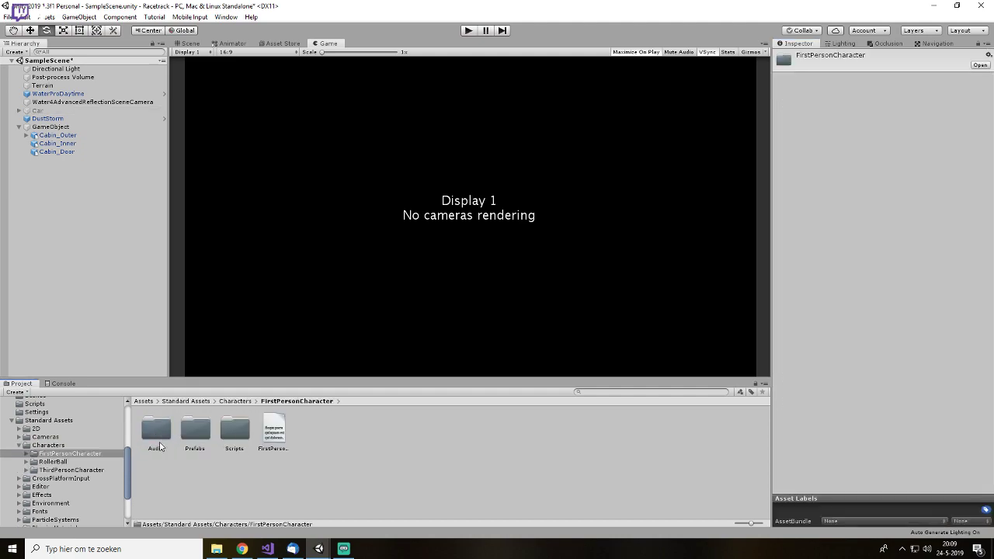
{"action": "double_click", "coordinate": [196, 430]}
{"action": "left_click_drag", "start_coordinate": [156, 428], "coordinate": [109, 275]}
- Move the FPSController horizontally from the terrain corner to the grass track, at X 353 and Z 375
{"action": "left_click", "coordinate": [198, 43]}
{"action": "key", "text": "f"}
{"action": "scroll", "coordinate": [544, 199], "scroll_direction": "down", "scroll_amount": 12}
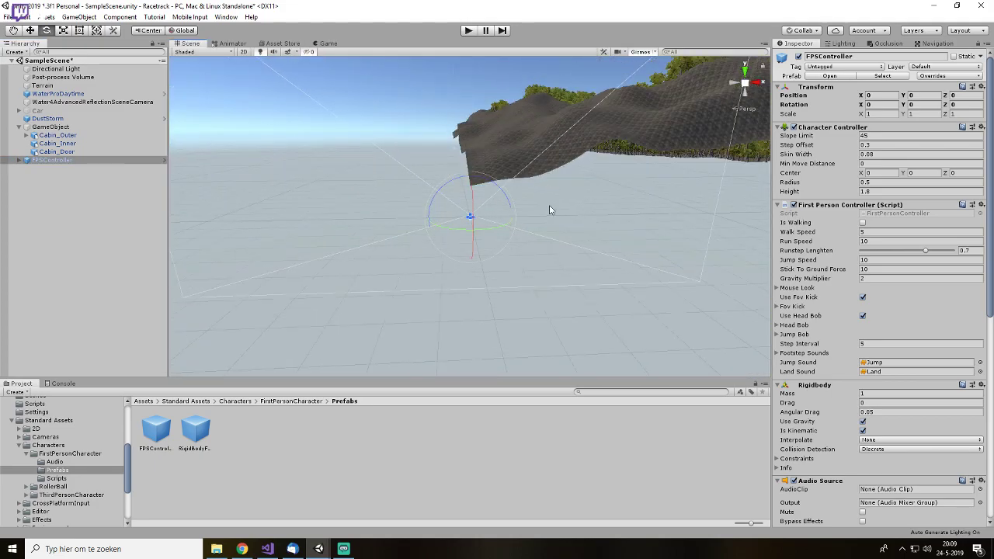
{"action": "left_click_drag", "start_coordinate": [564, 226], "coordinate": [580, 330], "text": "alt"}
{"action": "middle_click_drag", "start_coordinate": [610, 165], "coordinate": [497, 311]}
{"action": "scroll", "coordinate": [510, 202], "scroll_direction": "down", "scroll_amount": 8}
{"action": "scroll", "coordinate": [511, 203], "scroll_direction": "down", "scroll_amount": 6}
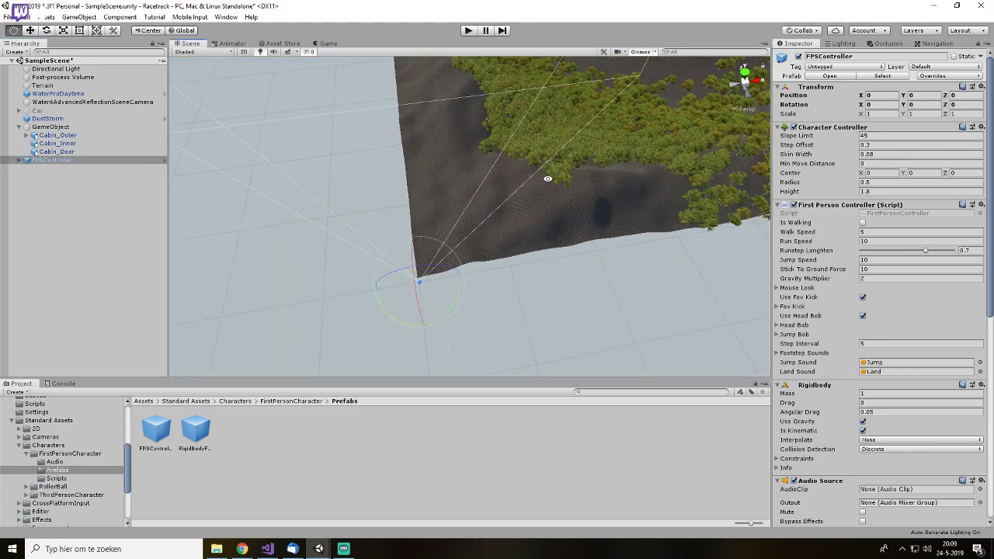
{"action": "left_click_drag", "start_coordinate": [548, 173], "coordinate": [495, 288], "text": "alt"}
{"action": "middle_click_drag", "start_coordinate": [521, 184], "coordinate": [473, 242]}
{"action": "scroll", "coordinate": [472, 242], "scroll_direction": "down", "scroll_amount": 10}
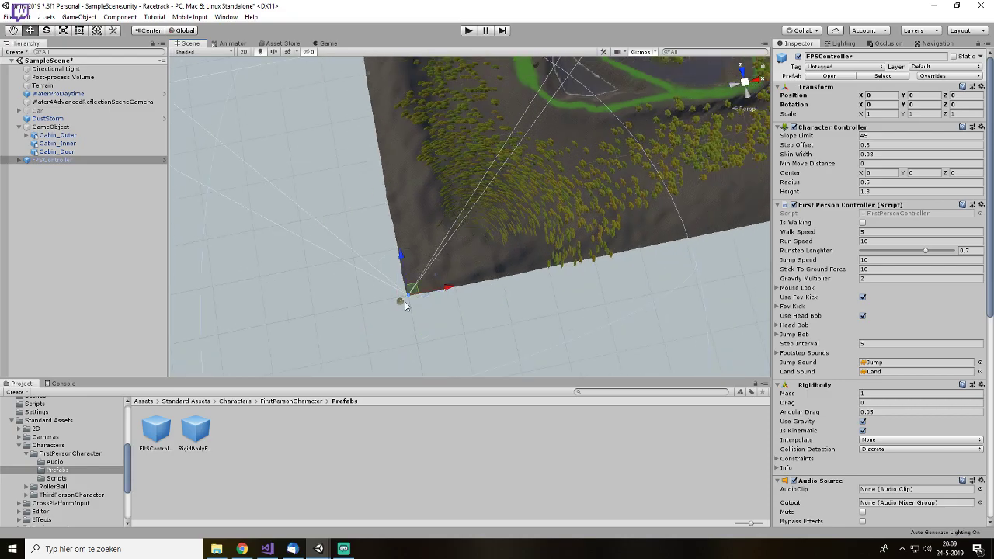
{"action": "left_click_drag", "start_coordinate": [422, 288], "coordinate": [538, 90]}
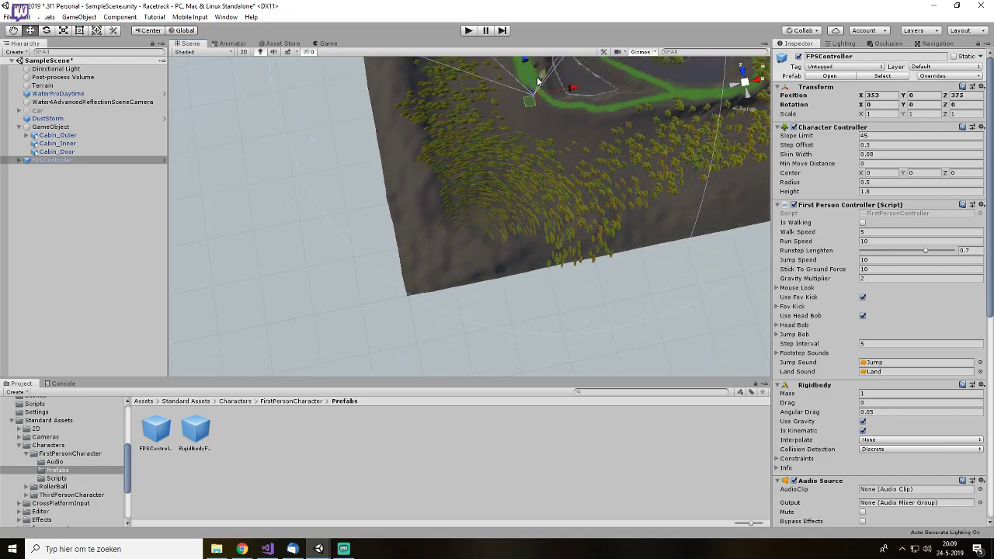
- Raise the FPSController to ground level near the cabin, at about Y 43.8
{"action": "key", "text": "f"}
{"action": "scroll", "coordinate": [509, 206], "scroll_direction": "down", "scroll_amount": 12}
{"action": "left_click_drag", "start_coordinate": [498, 222], "coordinate": [489, 97], "text": "alt"}
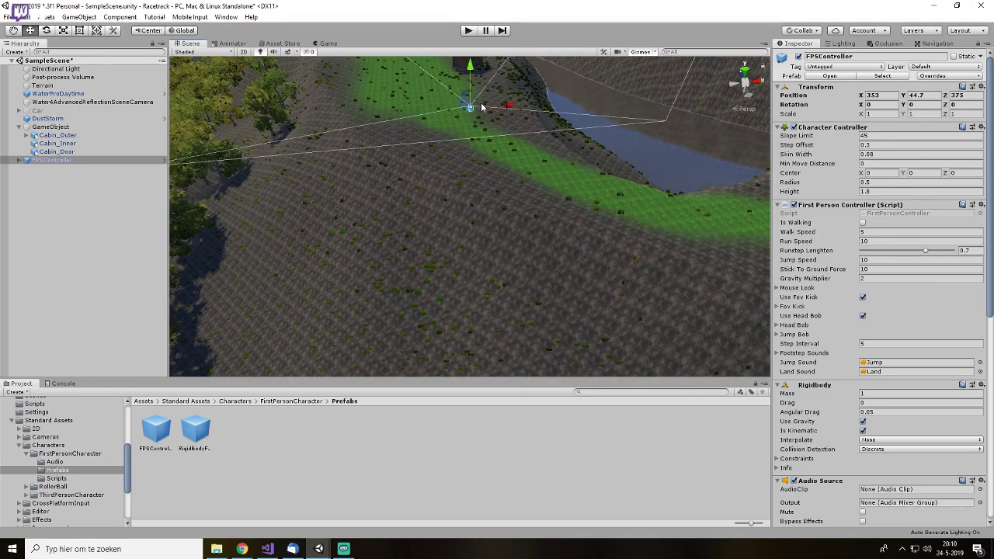
{"action": "key", "text": "f"}
{"action": "left_click_drag", "start_coordinate": [471, 192], "coordinate": [571, 220]}
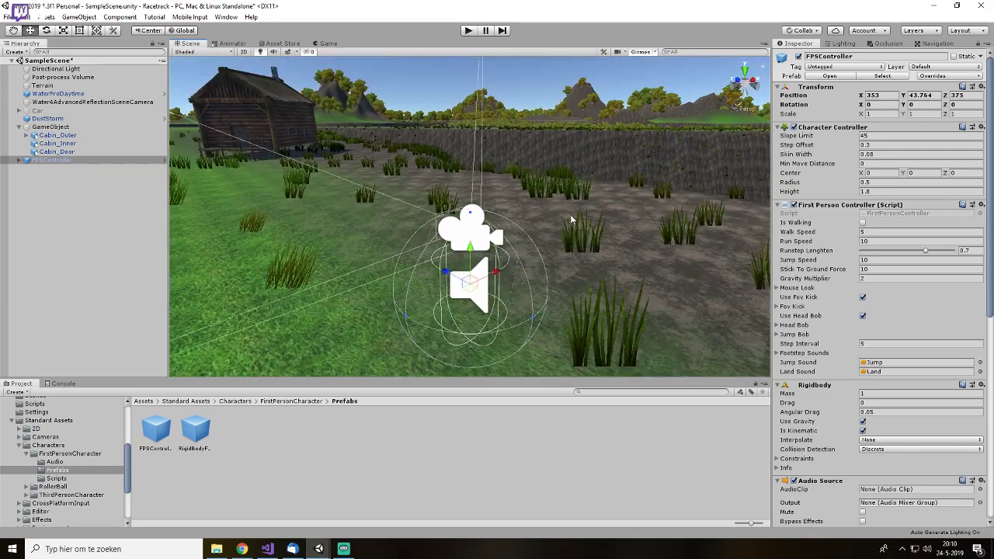
- Try adding a Physics Box Collider directly to the Cabin_Outer parent object
{"action": "left_click", "coordinate": [72, 136]}
{"action": "left_click", "coordinate": [74, 127]}
{"action": "key", "text": "f"}
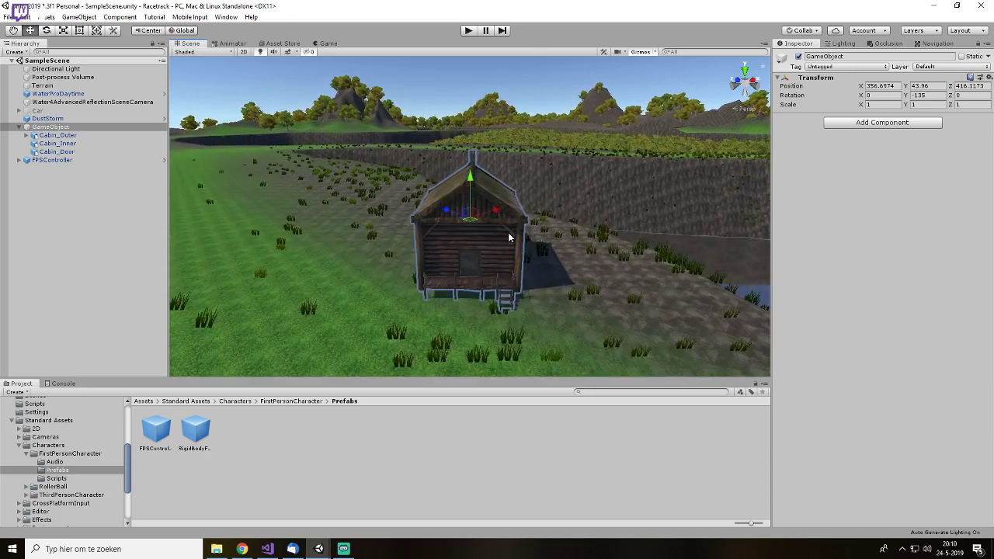
{"action": "scroll", "coordinate": [509, 238], "scroll_direction": "up", "scroll_amount": 5}
{"action": "left_click_drag", "start_coordinate": [508, 238], "coordinate": [437, 238], "text": "alt"}
{"action": "left_click", "coordinate": [51, 136]}
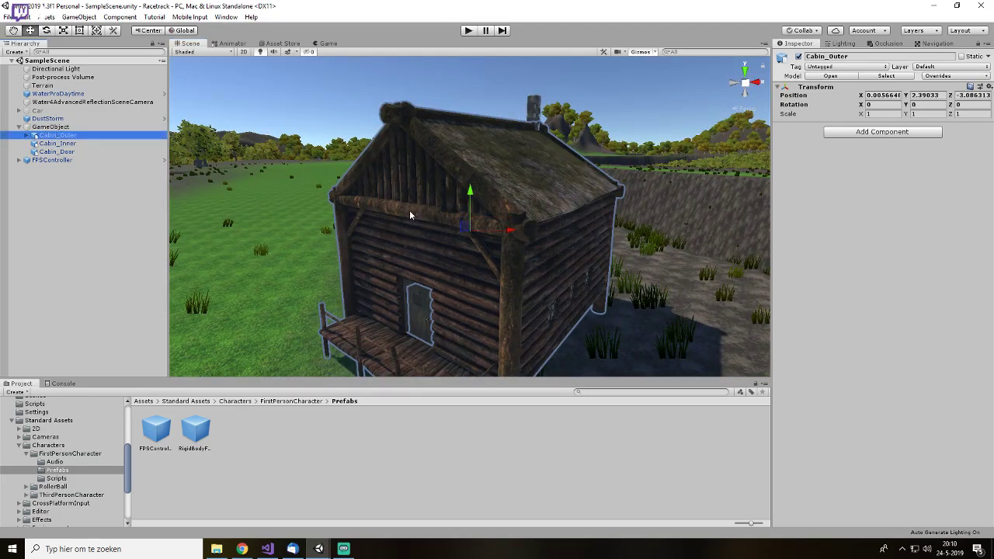
{"action": "left_click_drag", "start_coordinate": [533, 269], "coordinate": [564, 208], "text": "alt"}
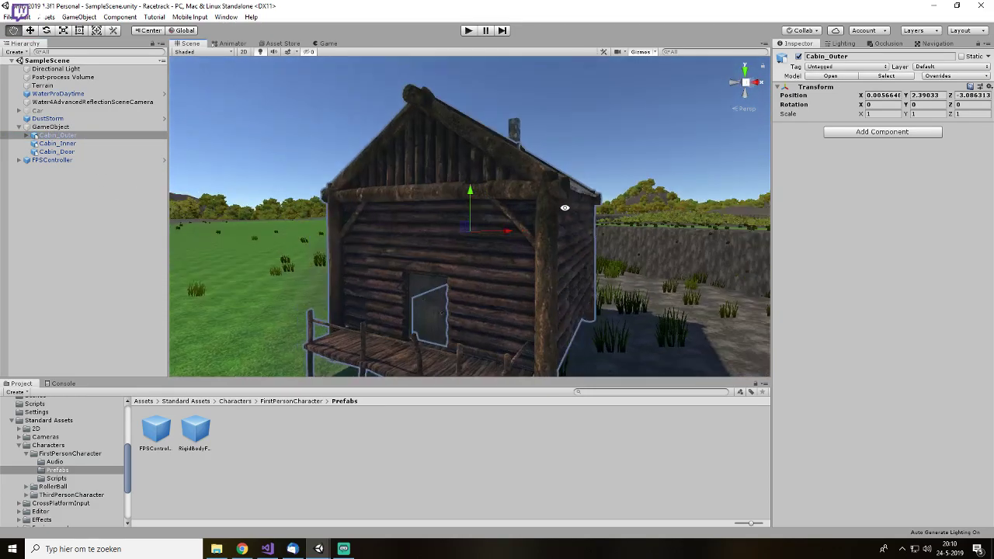
{"action": "left_click", "coordinate": [859, 132]}
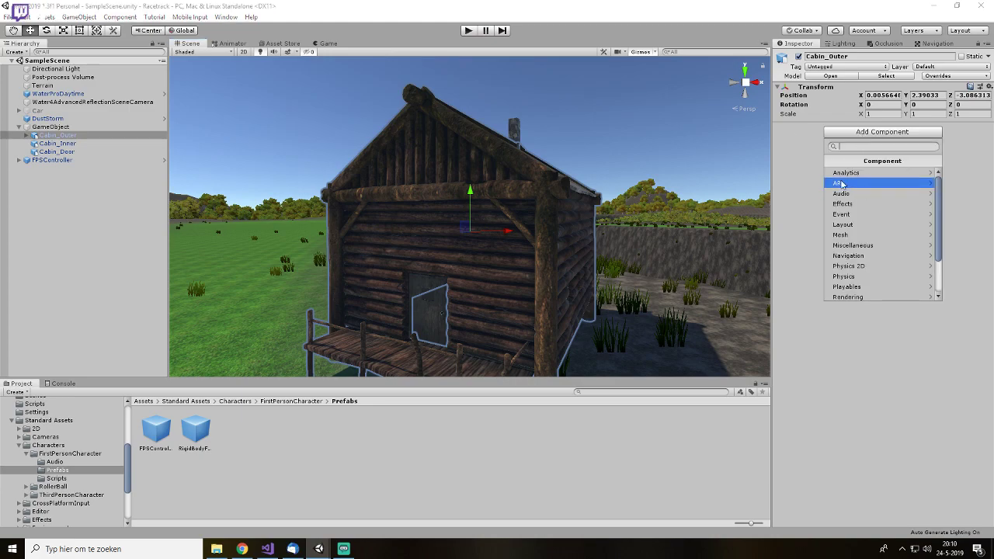
{"action": "left_click", "coordinate": [865, 276]}
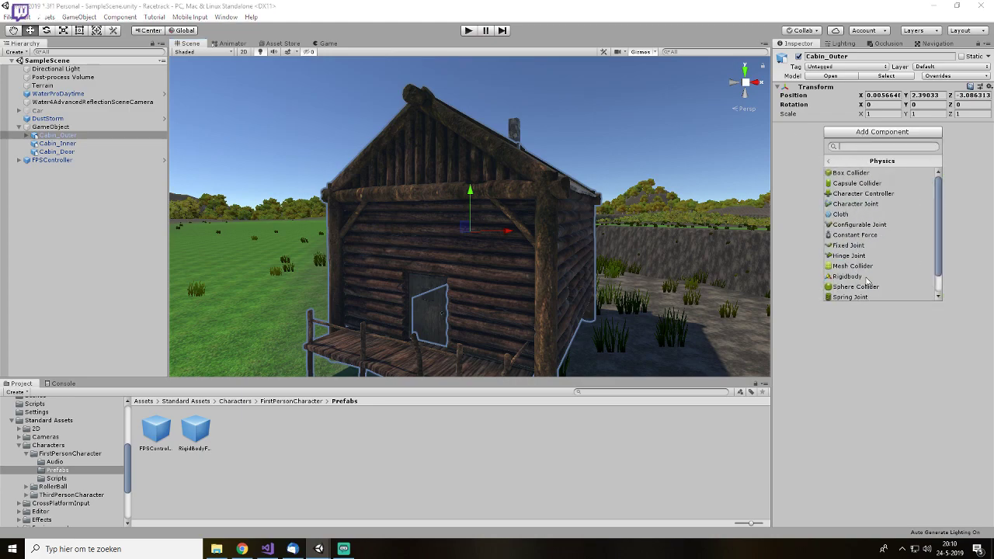
{"action": "left_click", "coordinate": [885, 173]}
- Inspect the Box Collider around the cabin and remove it from the Cabin_Outer parent object
{"action": "left_click_drag", "start_coordinate": [615, 232], "coordinate": [668, 244], "text": "alt"}
{"action": "scroll", "coordinate": [516, 272], "scroll_direction": "up", "scroll_amount": 6}
{"action": "left_click_drag", "start_coordinate": [517, 275], "coordinate": [486, 247], "text": "alt"}
{"action": "right_click", "coordinate": [830, 132]}
{"action": "left_click", "coordinate": [866, 162]}
- Expand Cabin_Outer down to its mesh child Cabin_Outer 1 and add a Box Collider to that child
{"action": "left_click", "coordinate": [26, 136]}
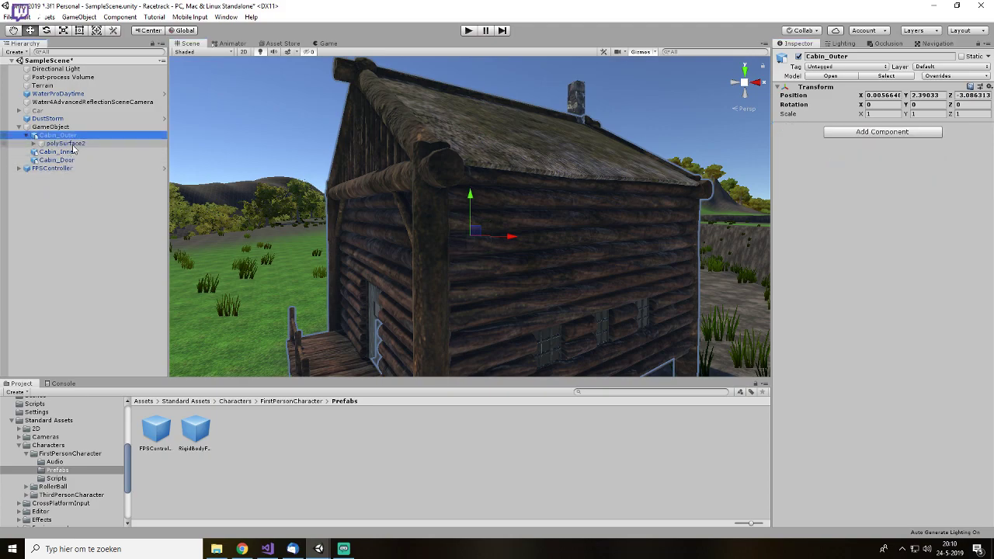
{"action": "left_click", "coordinate": [66, 144]}
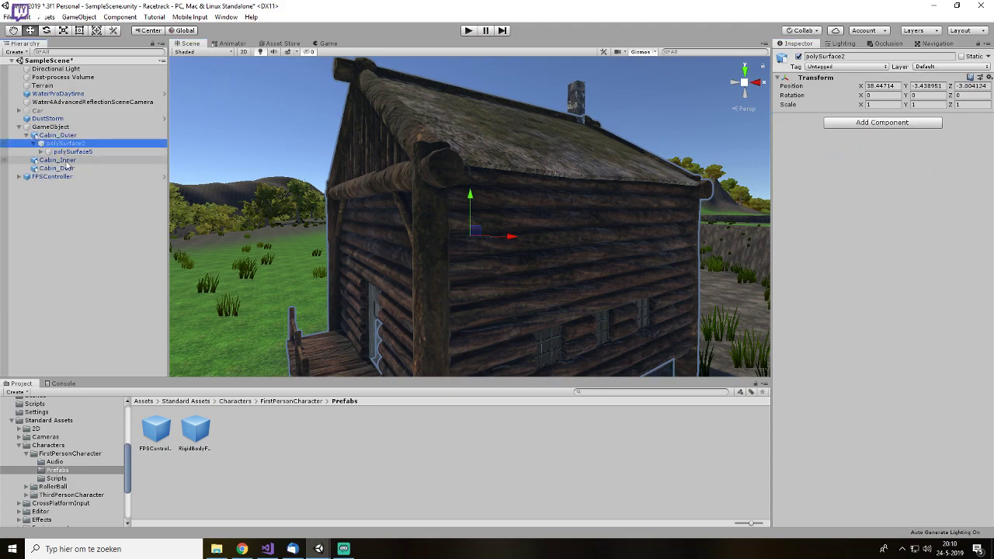
{"action": "left_click", "coordinate": [85, 151]}
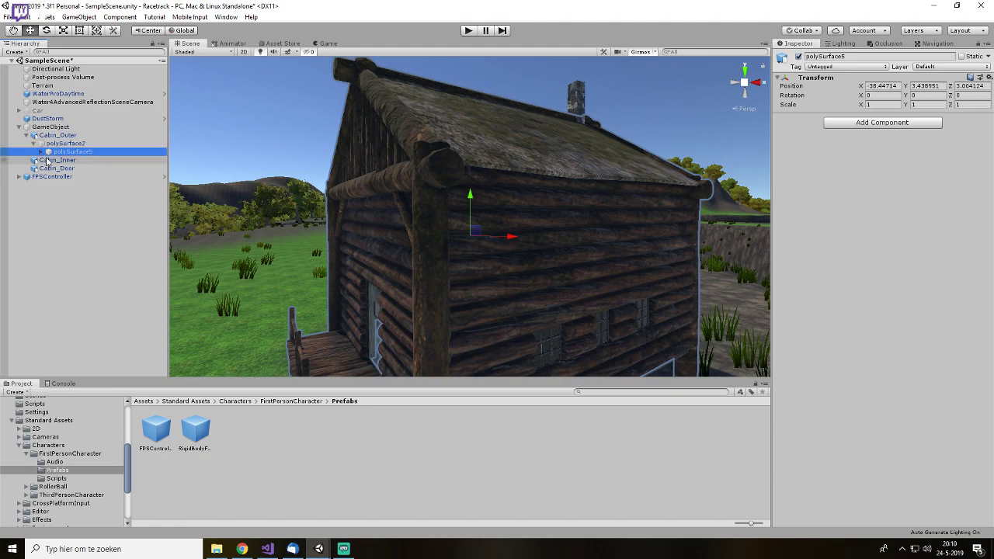
{"action": "left_click", "coordinate": [62, 160]}
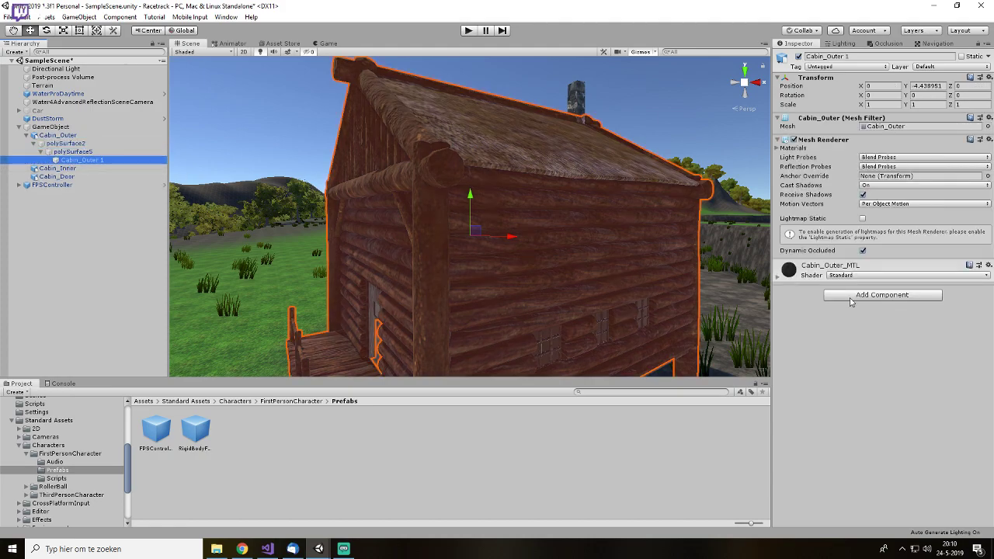
{"action": "left_click", "coordinate": [882, 294]}
{"action": "left_click", "coordinate": [854, 440]}
{"action": "left_click", "coordinate": [863, 336]}
{"action": "key", "text": "f"}
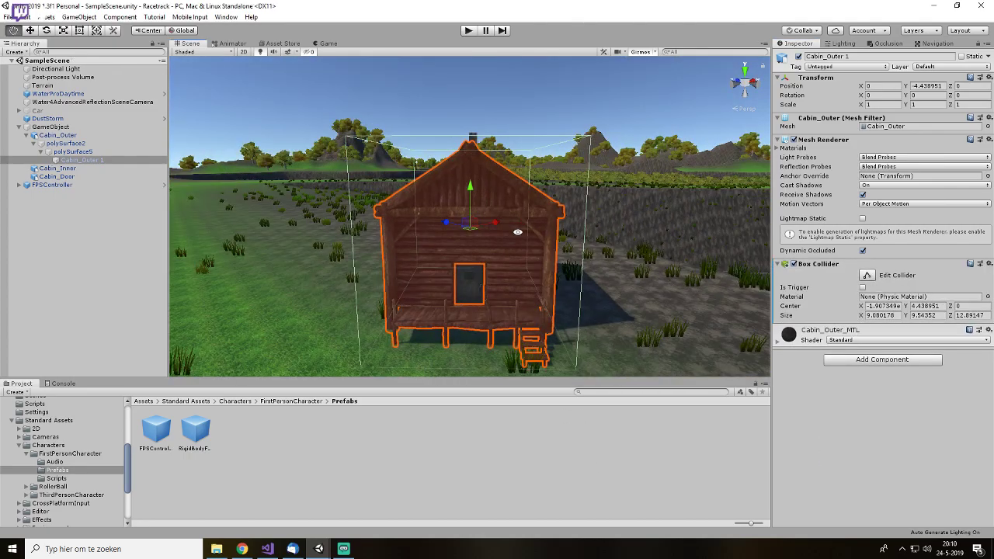
{"action": "left_click_drag", "start_coordinate": [539, 232], "coordinate": [574, 236], "text": "alt"}
- Play the scene, walk the first-person controller up against the cabin's walls to test the collider, and stop the run
{"action": "left_click", "coordinate": [469, 32]}
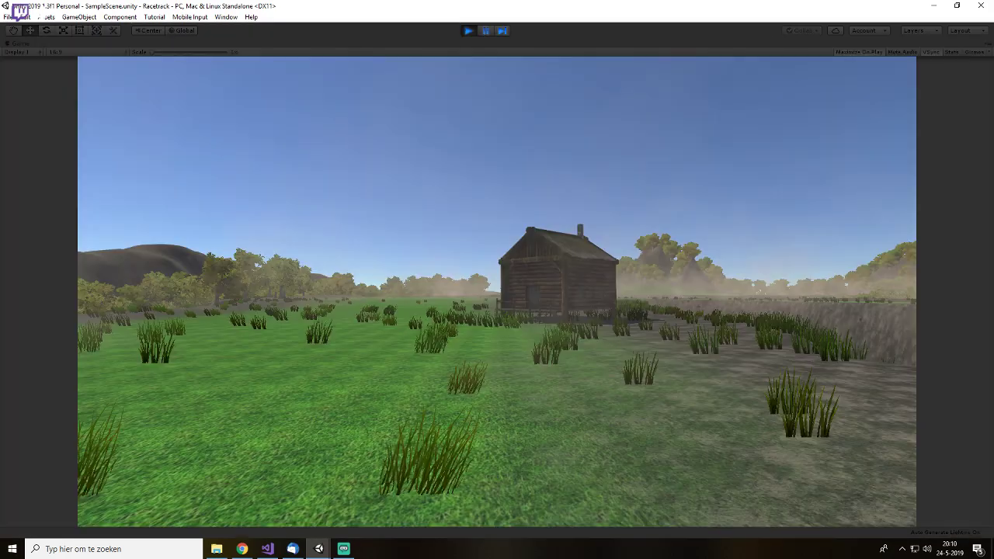
{"action": "key", "text": "w"}
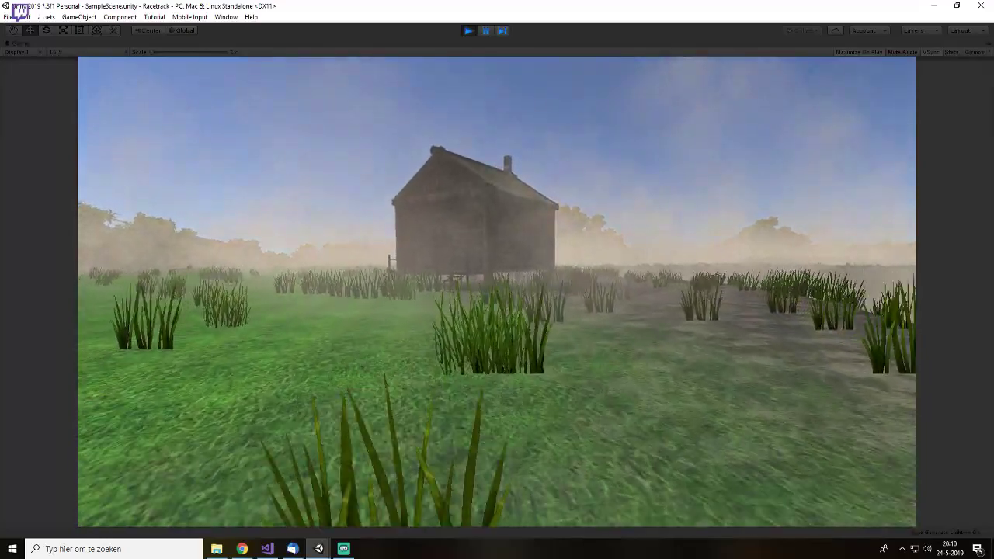
{"action": "key", "text": "w"}
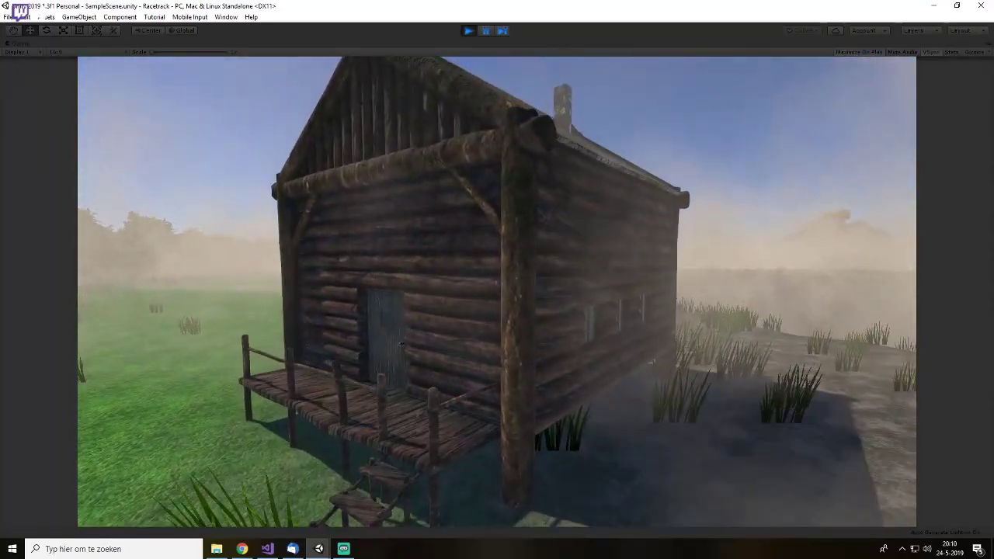
{"action": "key", "text": "w"}
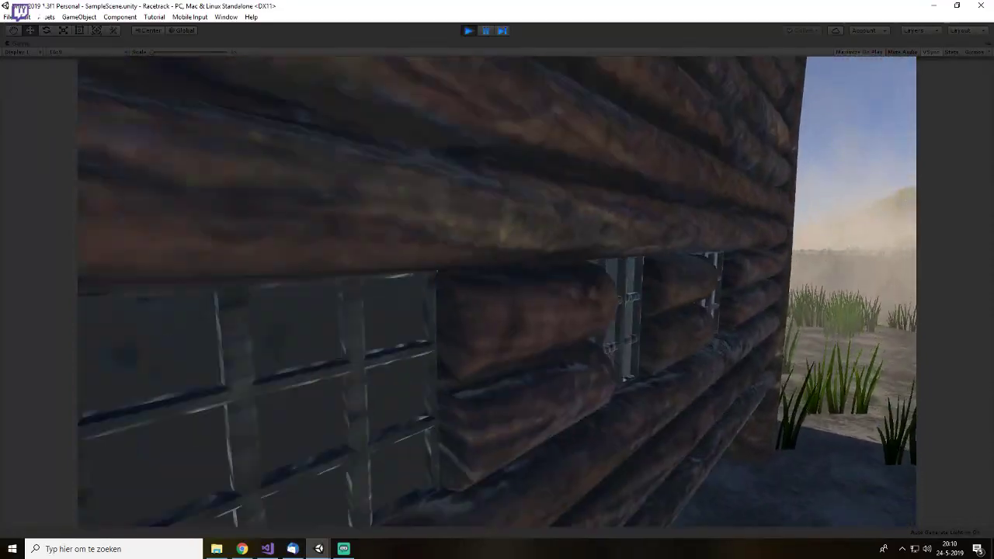
{"action": "key", "text": "w"}
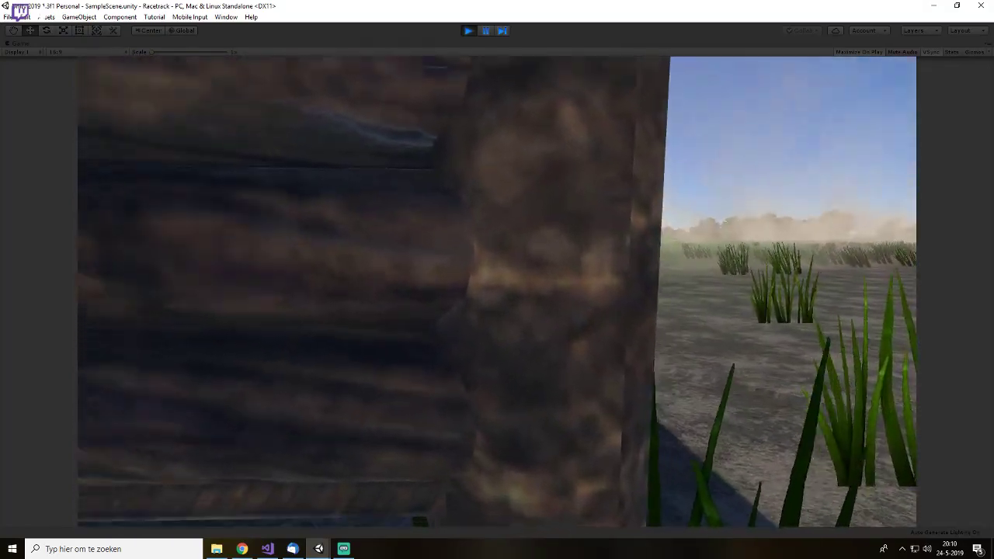
{"action": "key", "text": "w"}
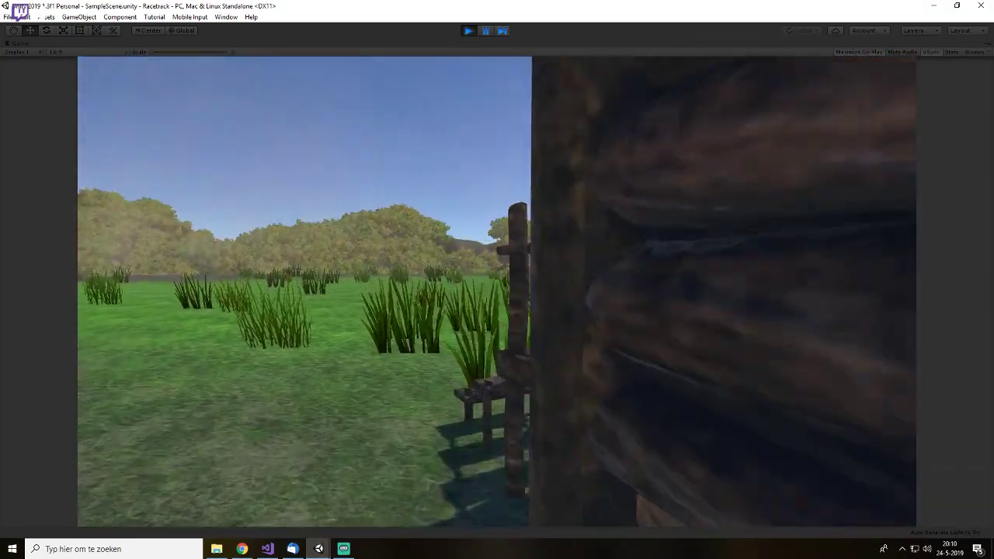
{"action": "key", "text": "w"}
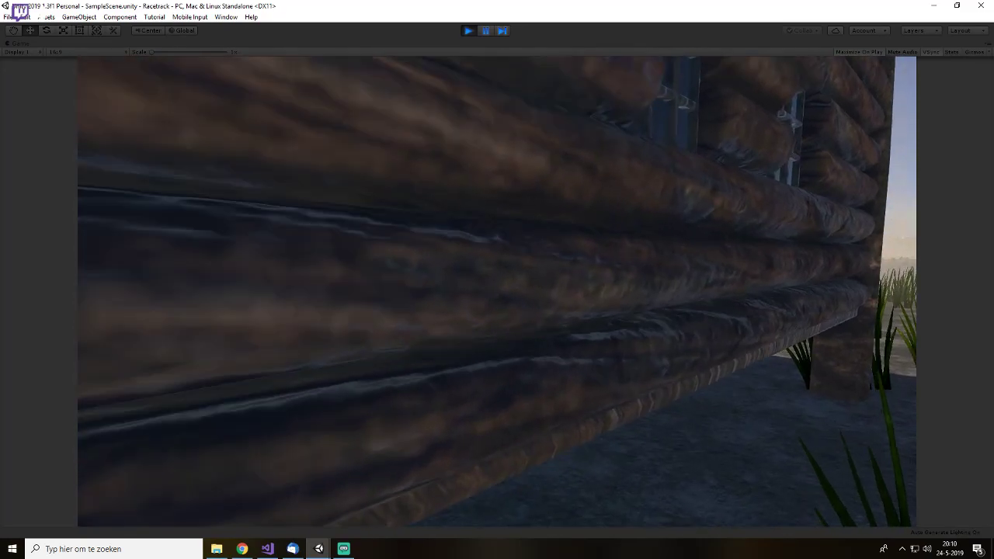
{"action": "key", "text": "ctrl+p"}
- Shrink the Cabin_Outer 1 Box Collider toward the cabin walls, to about 8.68 in X and 11.02 in Z, and save the scene
{"action": "left_click_drag", "start_coordinate": [482, 263], "coordinate": [638, 271], "text": "alt"}
{"action": "left_click_drag", "start_coordinate": [569, 243], "coordinate": [573, 276]}
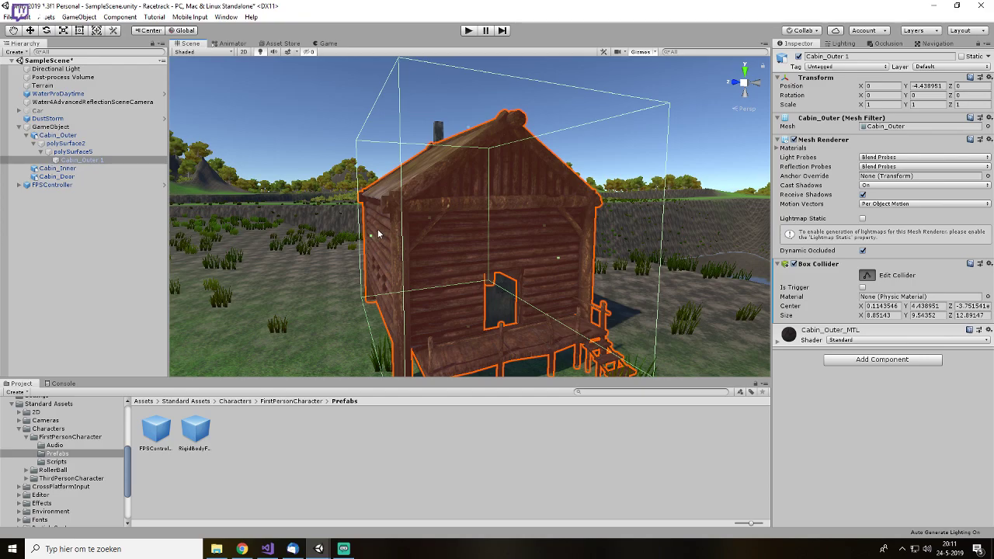
{"action": "left_click_drag", "start_coordinate": [372, 235], "coordinate": [407, 281]}
{"action": "left_click_drag", "start_coordinate": [331, 261], "coordinate": [643, 270]}
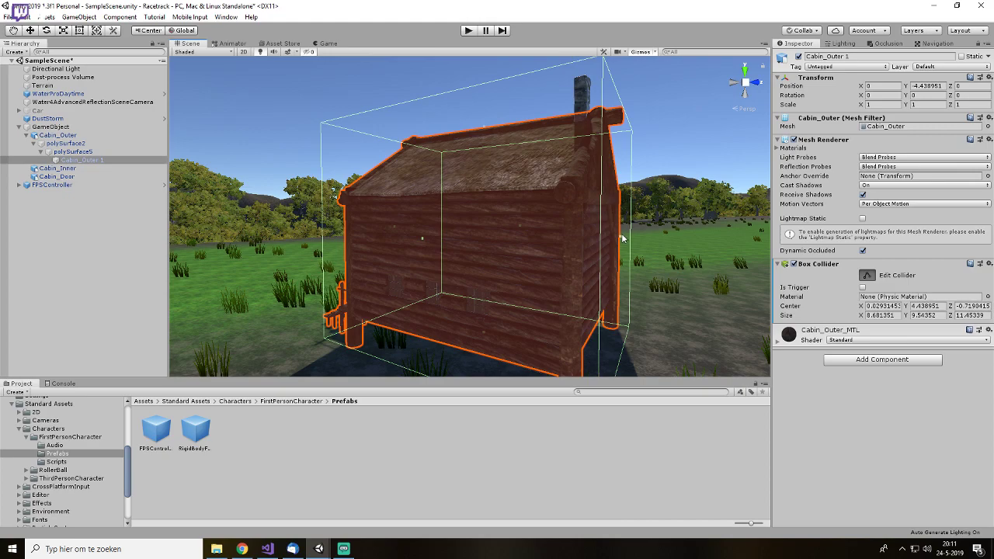
{"action": "left_click_drag", "start_coordinate": [614, 240], "coordinate": [580, 255]}
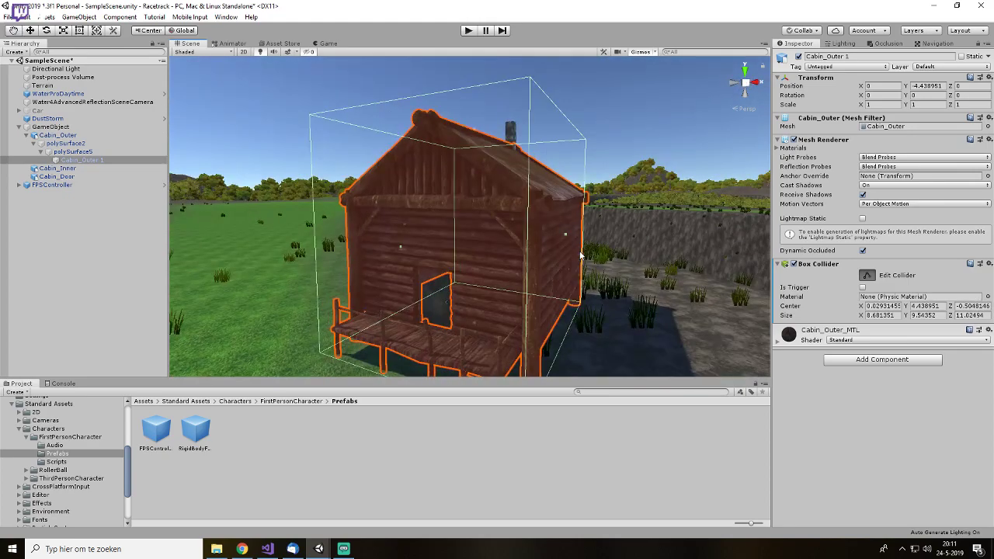
{"action": "left_click", "coordinate": [592, 76]}
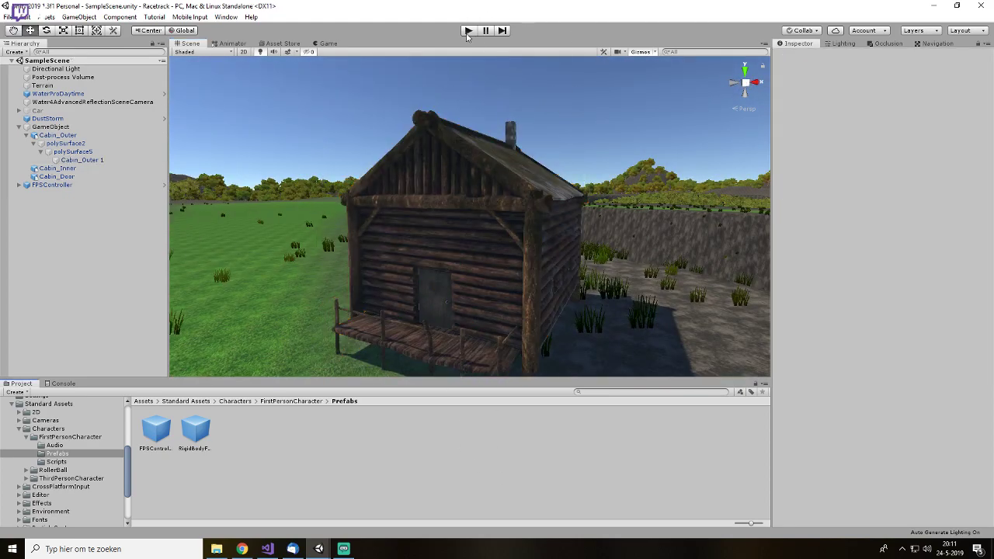
- Test the resized collider in a play run by walking and jumping around the cabin walls and porch, and stop the run
{"action": "left_click", "coordinate": [468, 31]}
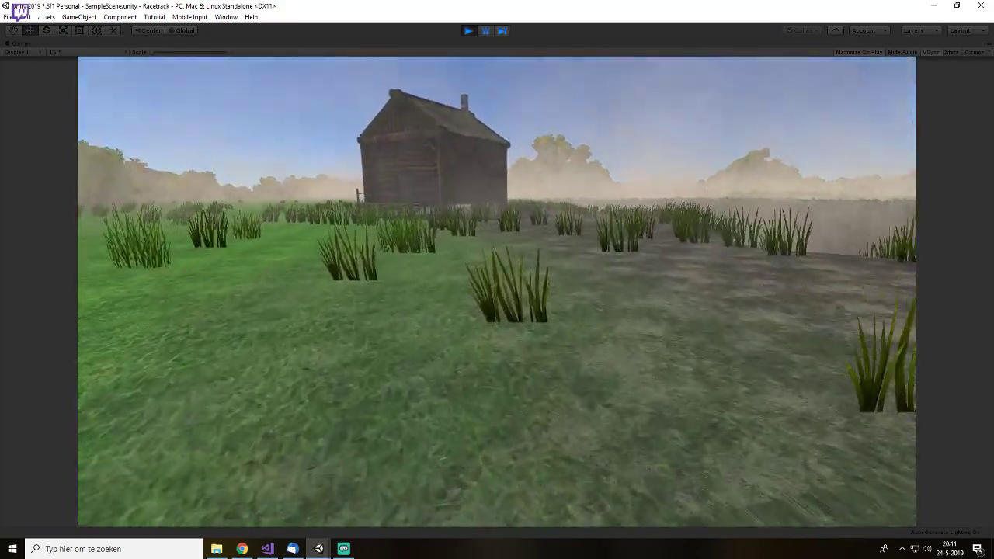
{"action": "key", "text": "w"}
{"action": "key", "text": "space"}
{"action": "key", "text": "space"}
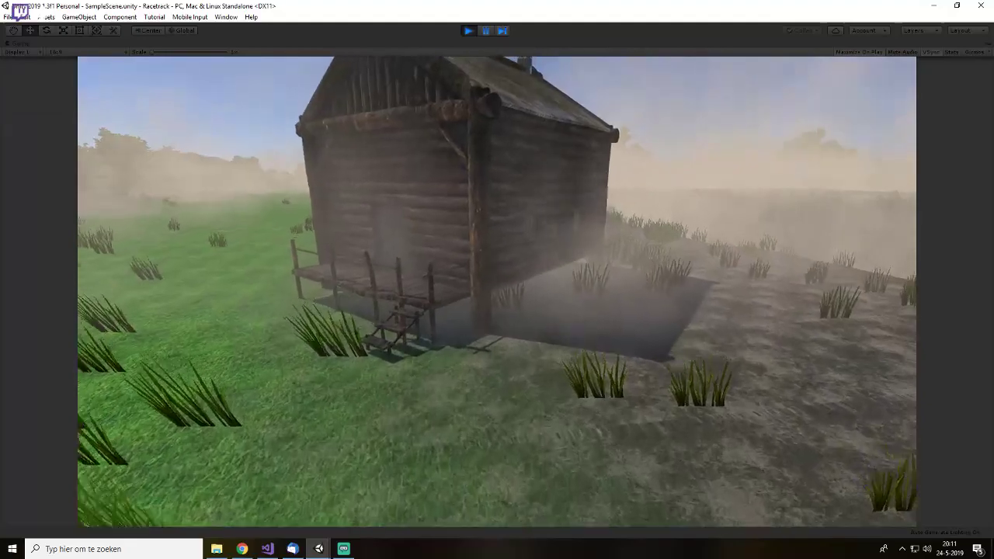
{"action": "key", "text": "w"}
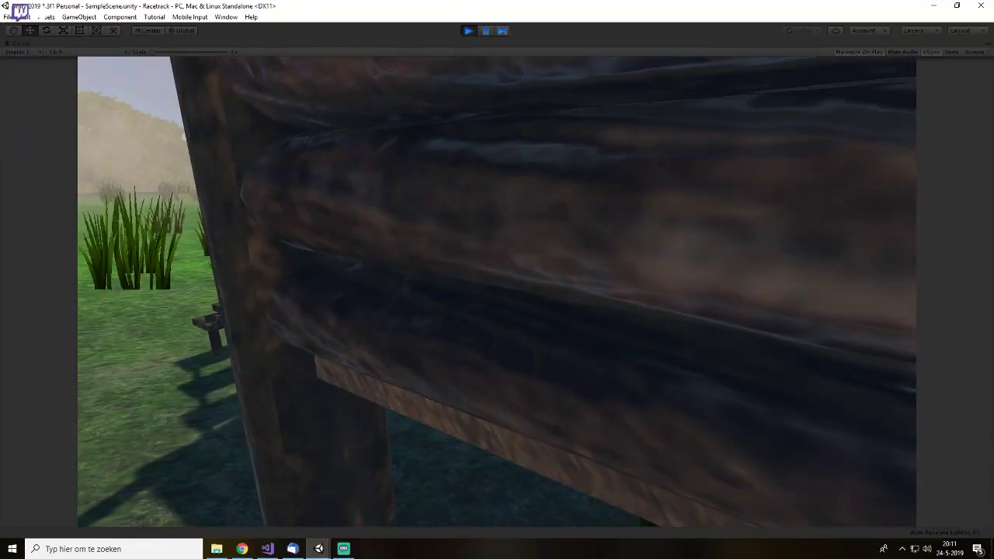
{"action": "key", "text": "w"}
{"action": "key", "text": "w"}
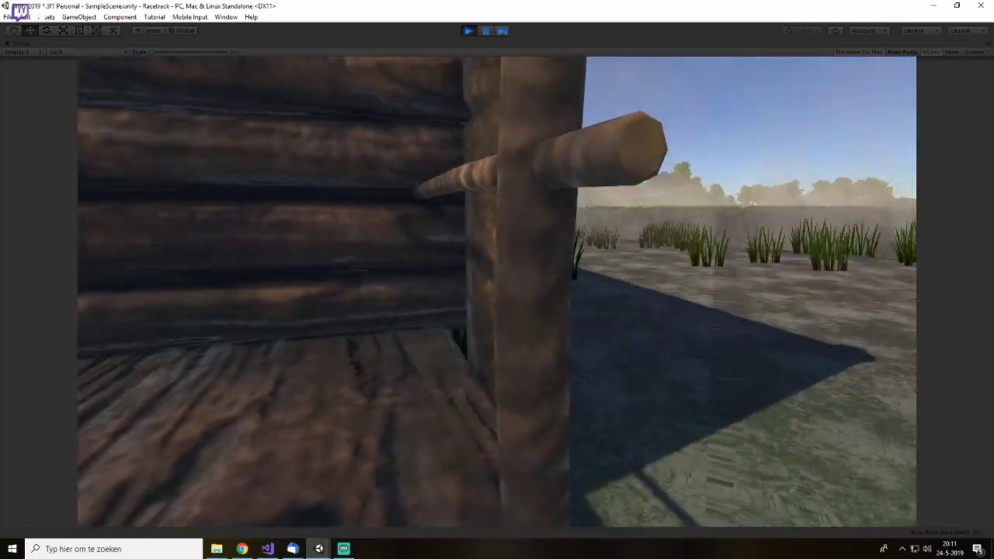
{"action": "key", "text": "w"}
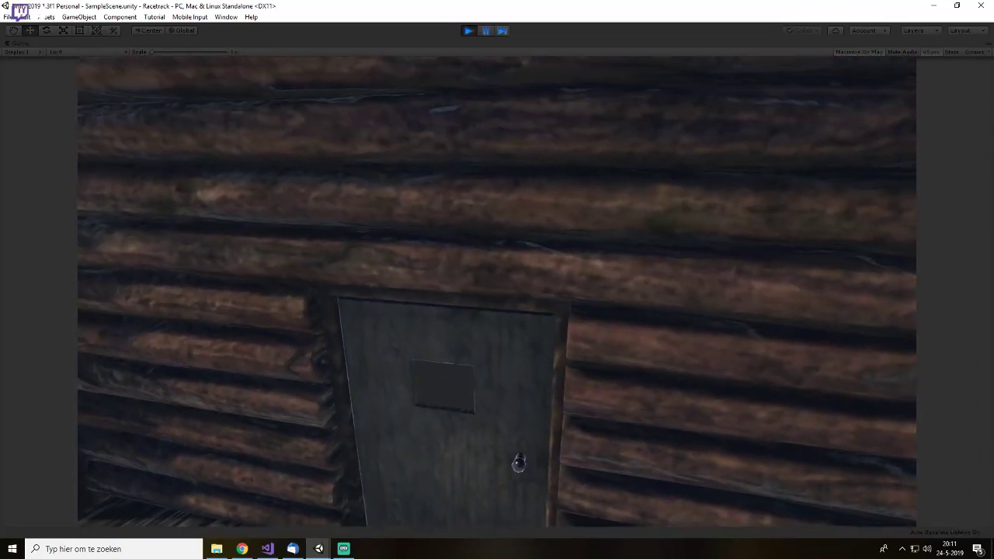
{"action": "key", "text": "Escape"}
{"action": "key", "text": "ctrl+p"}
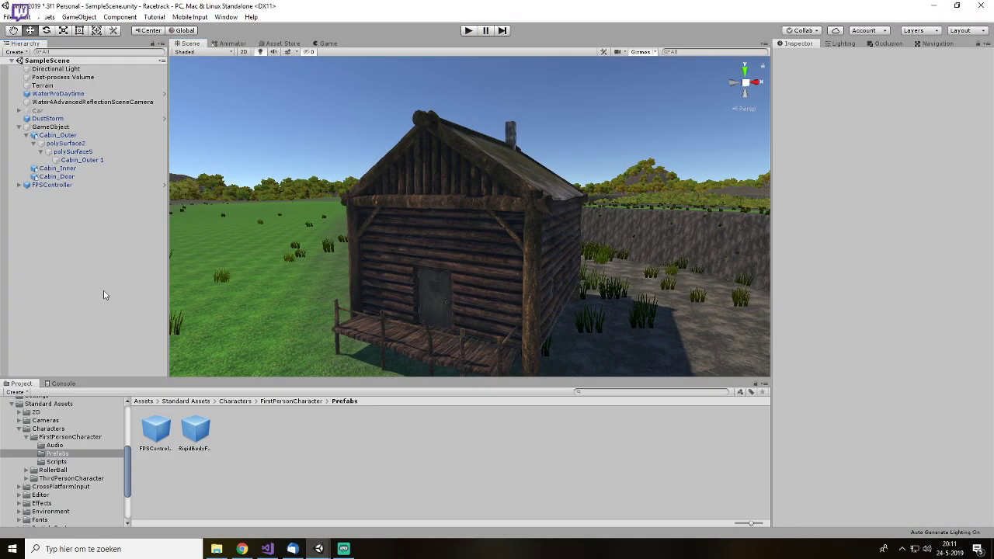
- Pull the collider's porch-side face back toward the cabin's front wall, making its Z size about 9.4
{"action": "left_click_drag", "start_coordinate": [404, 279], "coordinate": [831, 276], "text": "alt"}
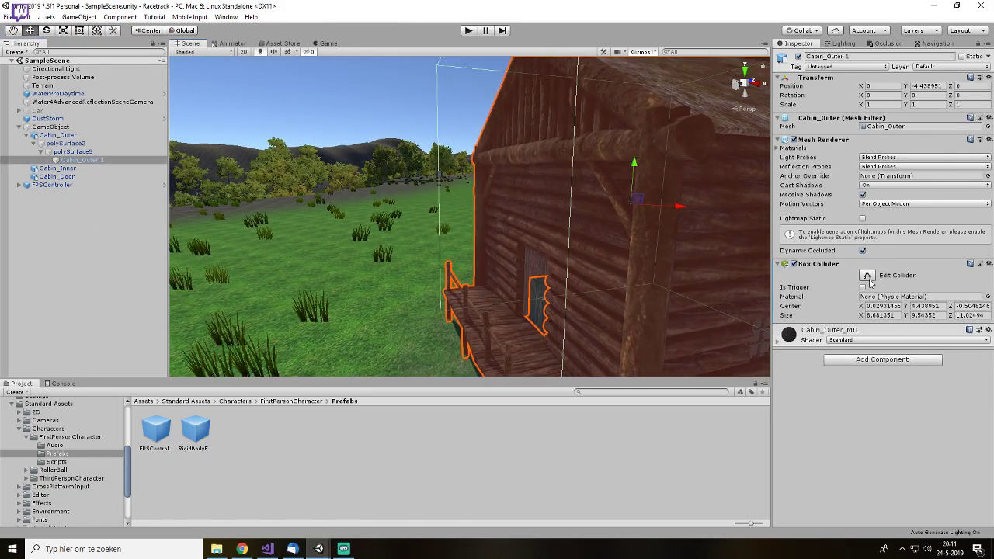
{"action": "left_click_drag", "start_coordinate": [481, 242], "coordinate": [3, 269], "text": "alt"}
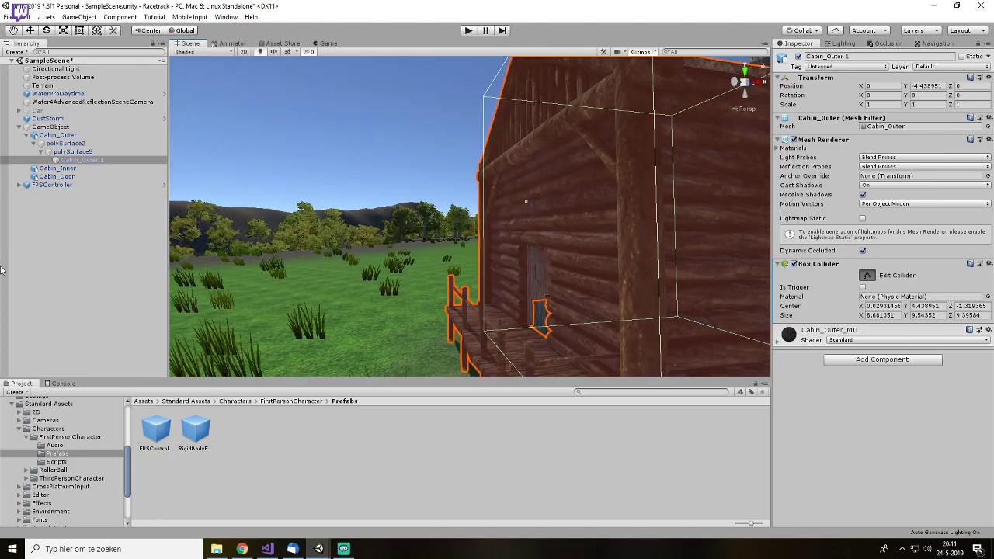
- Add a second Box Collider to Cabin_Outer 1 for the porch
{"action": "left_click_drag", "start_coordinate": [758, 353], "coordinate": [738, 342], "text": "alt"}
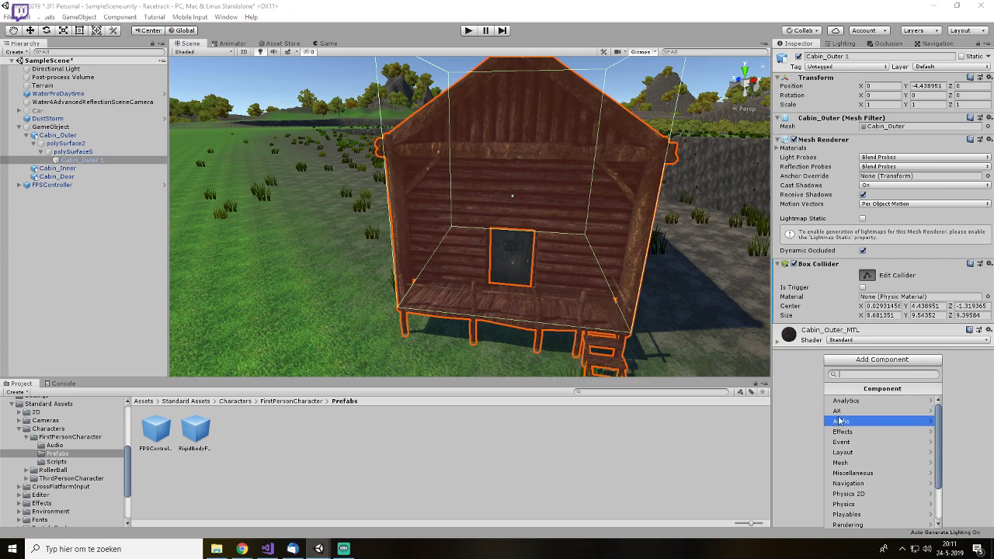
{"action": "left_click", "coordinate": [853, 504]}
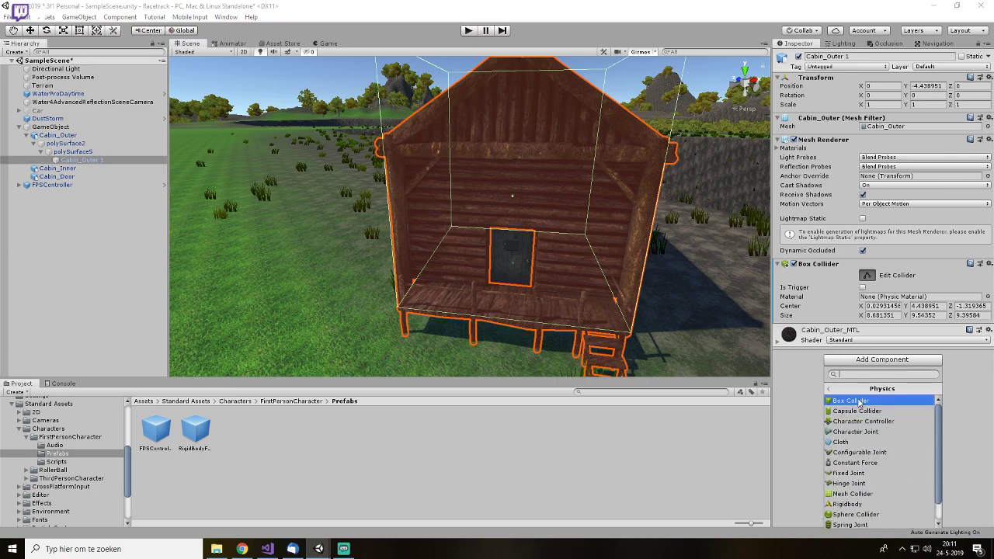
{"action": "left_click", "coordinate": [868, 401]}
{"action": "left_click_drag", "start_coordinate": [605, 275], "coordinate": [579, 242], "text": "alt"}
- Reshape the second Box Collider to fit the porch, about 1.18 high in Y and 1.78 deep in Z, and save the scene
{"action": "left_click", "coordinate": [867, 339]}
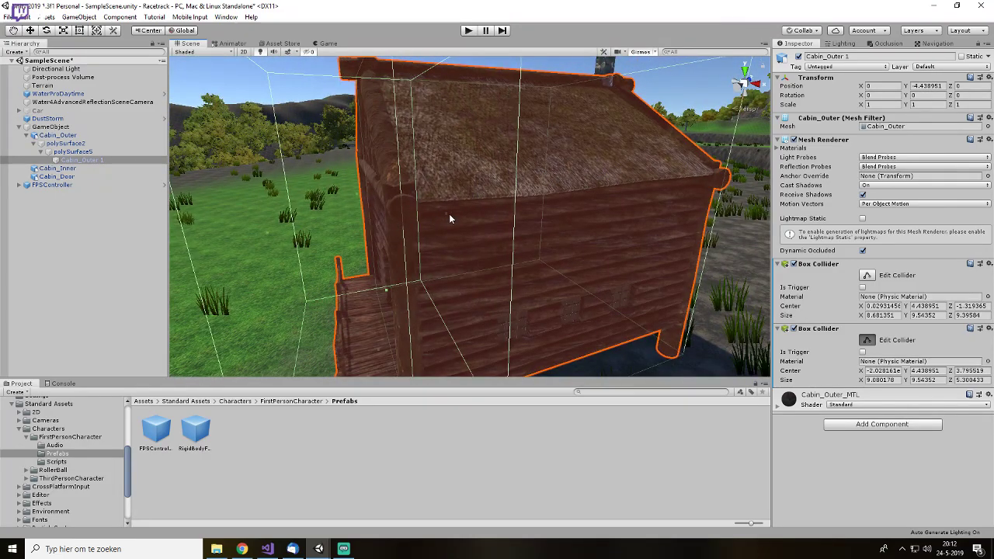
{"action": "left_click_drag", "start_coordinate": [449, 218], "coordinate": [390, 223]}
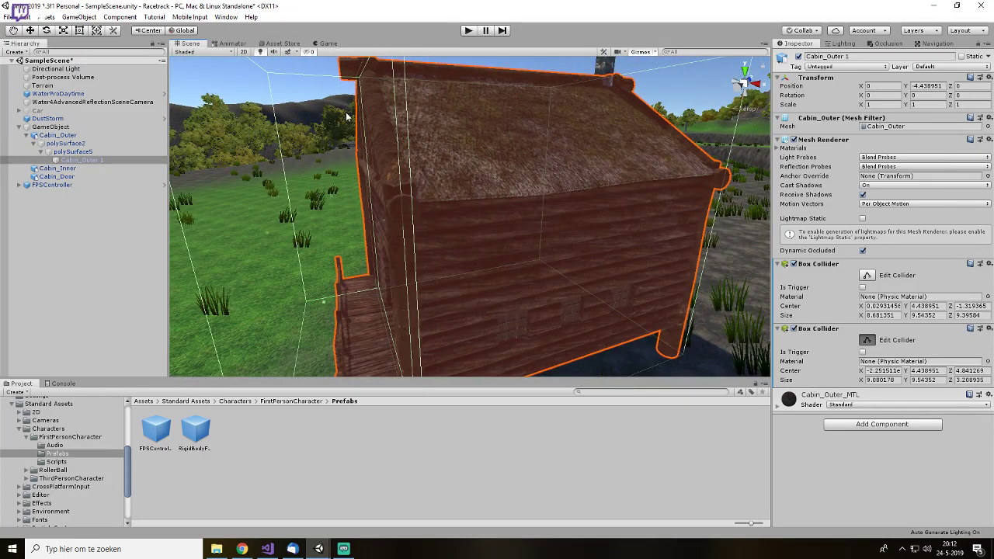
{"action": "left_click_drag", "start_coordinate": [345, 114], "coordinate": [358, 122], "text": "alt"}
{"action": "left_click_drag", "start_coordinate": [327, 88], "coordinate": [342, 317]}
{"action": "left_click_drag", "start_coordinate": [341, 317], "coordinate": [527, 312], "text": "alt"}
{"action": "key", "text": "ctrl+s"}
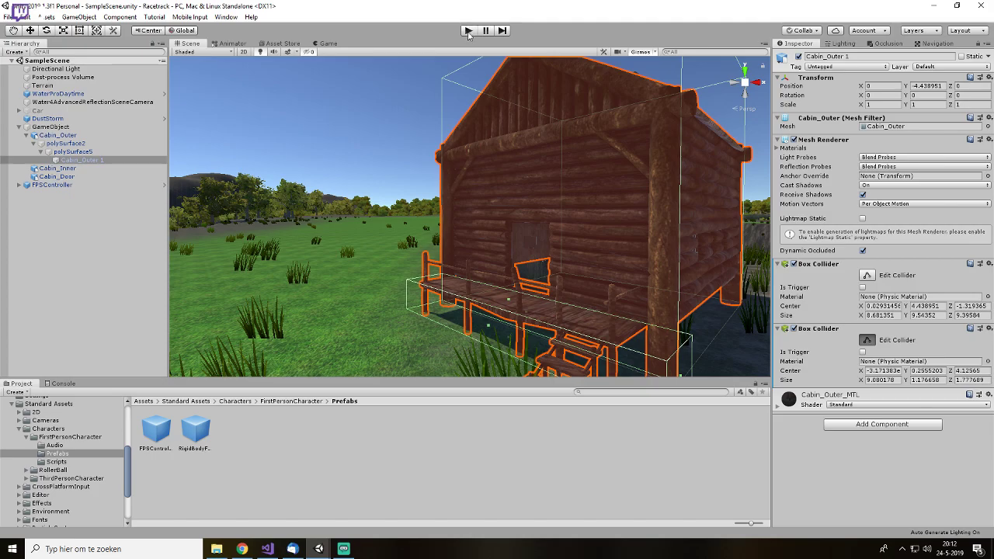
- Test the porch collider in a play run by walking onto the cabin porch and back off, and stop the run
{"action": "left_click", "coordinate": [469, 31]}
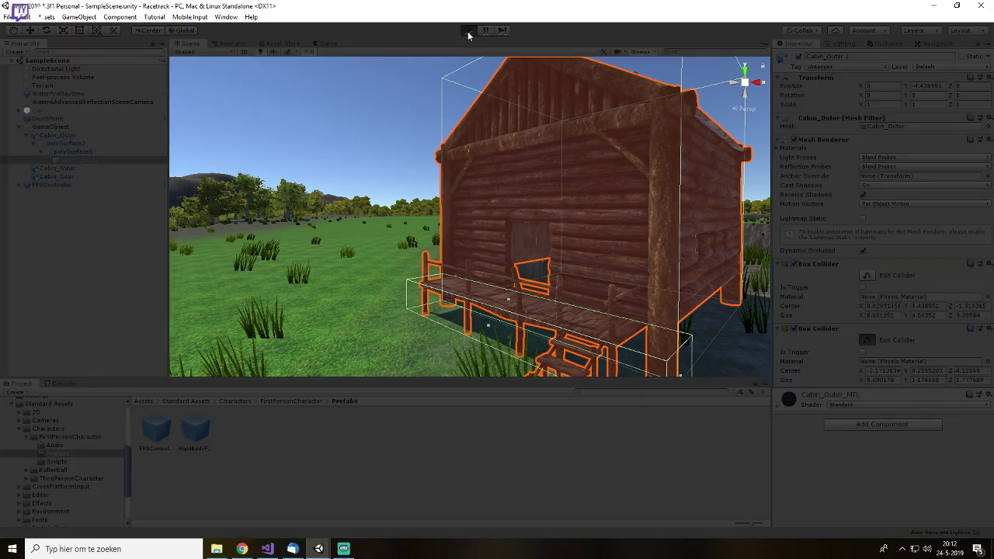
{"action": "key", "text": "w"}
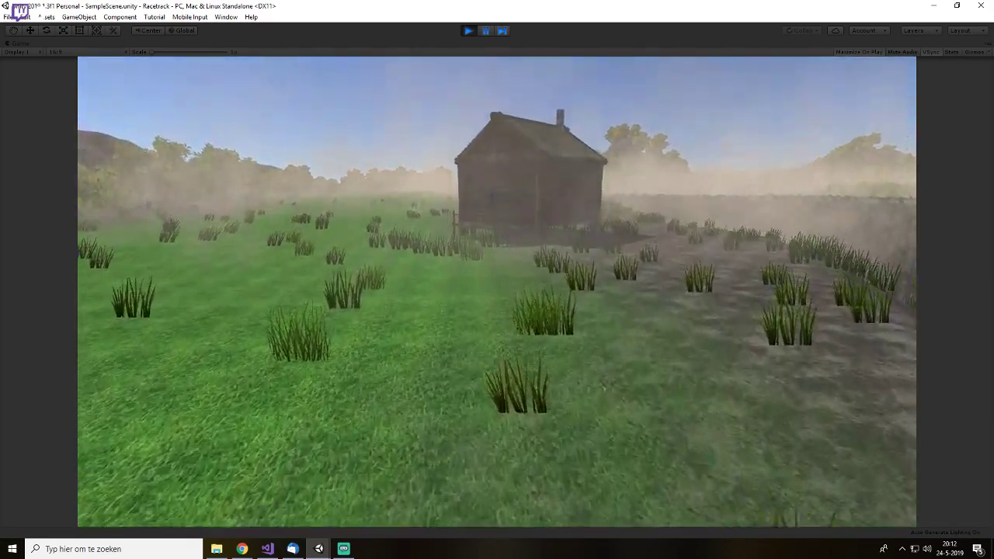
{"action": "key", "text": "w"}
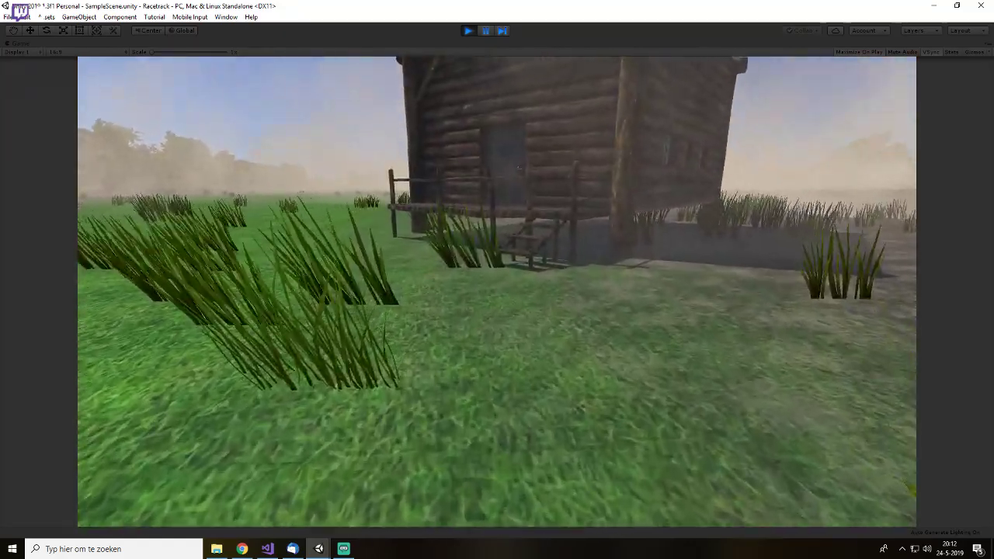
{"action": "key", "text": "w"}
{"action": "key", "text": "w"}
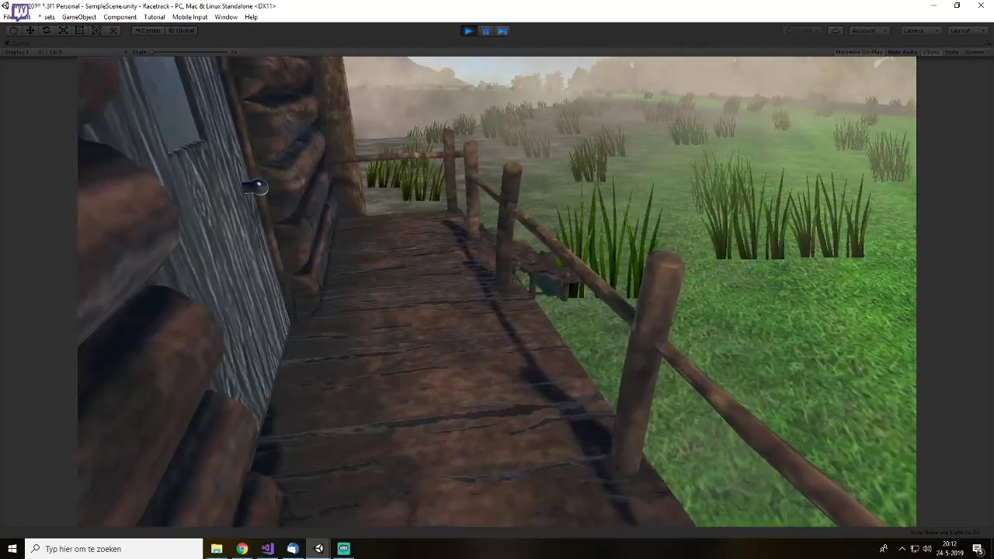
{"action": "key", "text": "w"}
{"action": "key", "text": "w"}
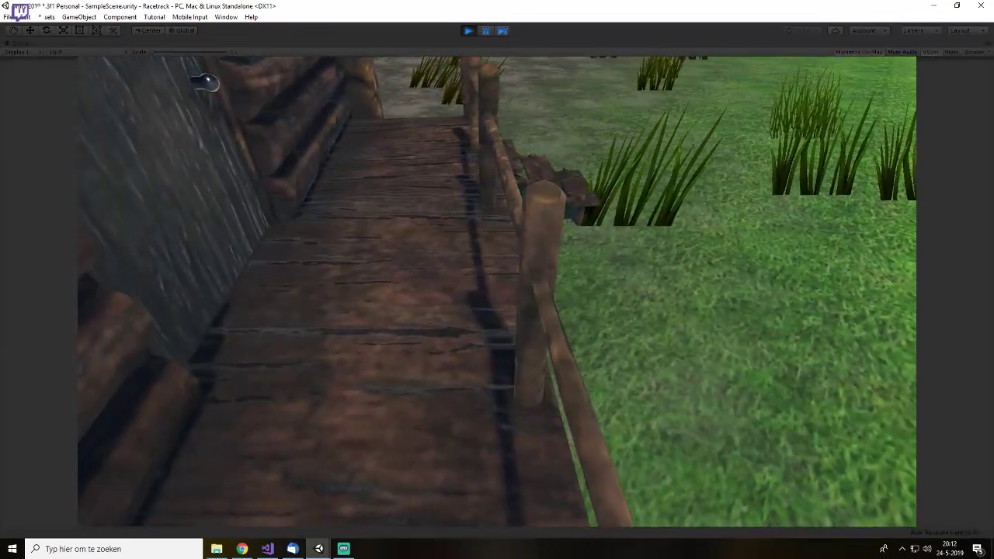
{"action": "key", "text": "w"}
{"action": "key", "text": "w"}
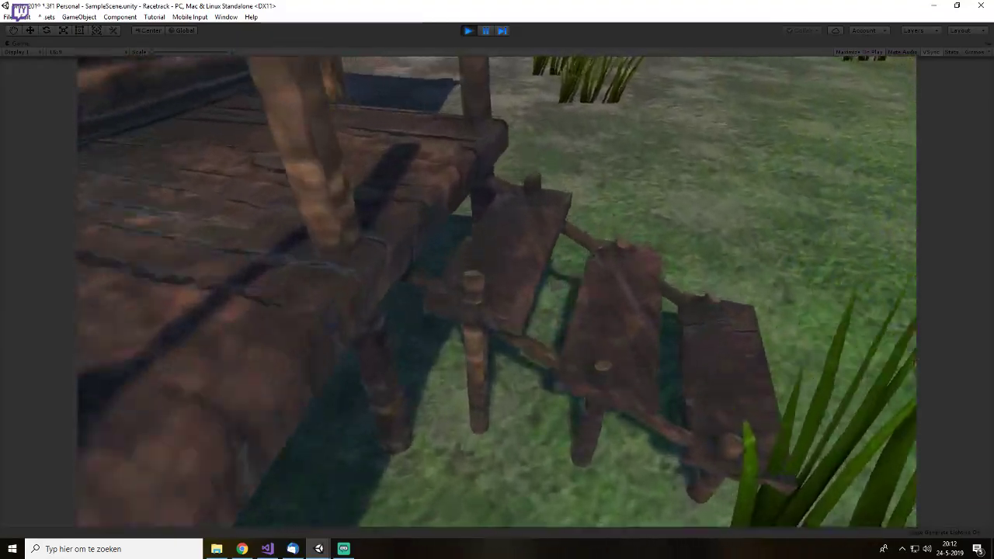
{"action": "key", "text": "w"}
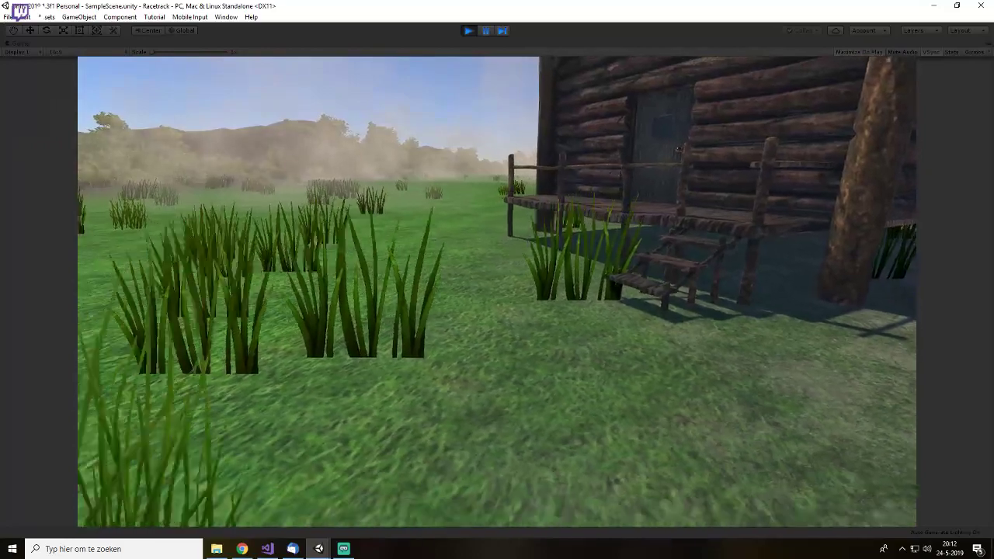
{"action": "key", "text": "w"}
{"action": "key", "text": "ctrl+p"}
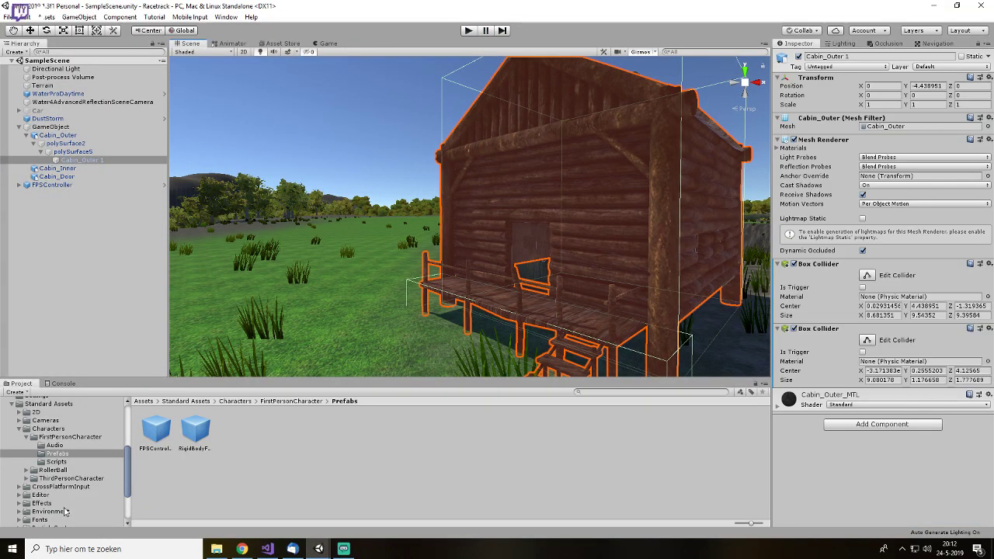
- Deselect Cabin_Outer 1, frame the cabin's front wall and porch, and collapse the cabin's GameObject group in the hierarchy
{"action": "left_click", "coordinate": [341, 468]}
{"action": "scroll", "coordinate": [513, 306], "scroll_direction": "down", "scroll_amount": 5}
{"action": "right_click_drag", "start_coordinate": [513, 306], "coordinate": [582, 267]}
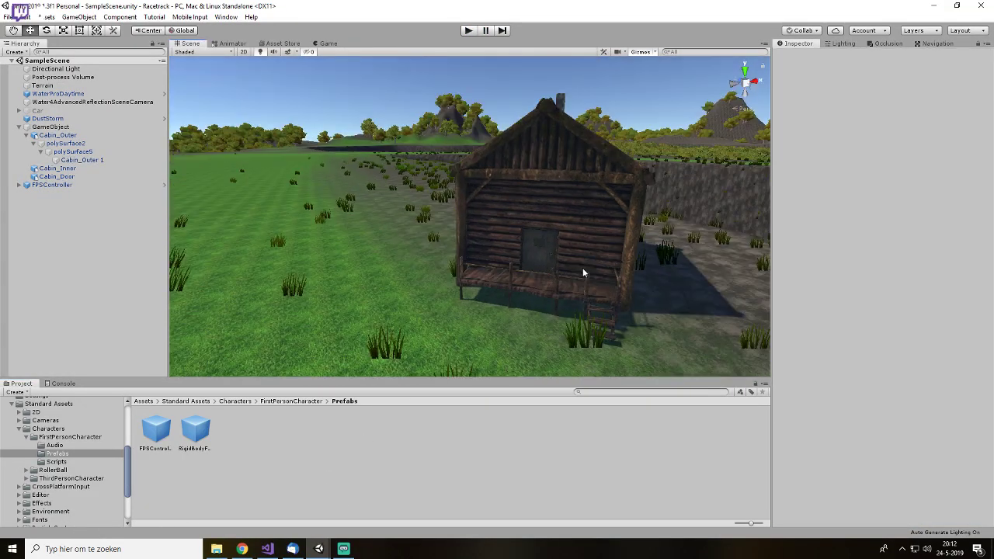
{"action": "middle_click_drag", "start_coordinate": [455, 242], "coordinate": [357, 275]}
{"action": "scroll", "coordinate": [475, 259], "scroll_direction": "up", "scroll_amount": 4}
{"action": "mouse_move", "coordinate": [551, 257]}
{"action": "left_mouse_down", "text": "alt"}
{"action": "mouse_move", "coordinate": [273, 275]}
{"action": "mouse_move", "coordinate": [547, 268]}
{"action": "left_mouse_up", "text": "alt"}
{"action": "middle_click_drag", "start_coordinate": [461, 326], "coordinate": [482, 223]}
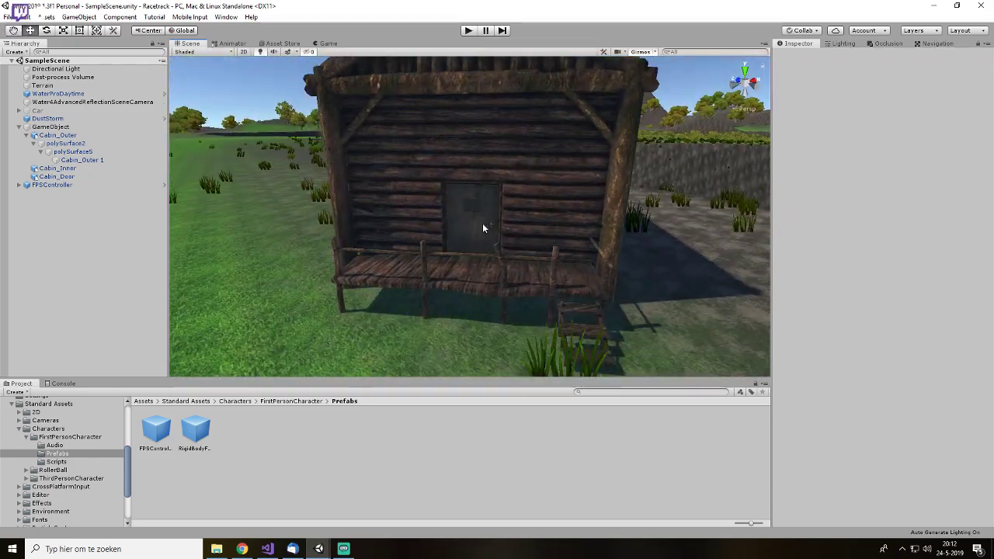
{"action": "scroll", "coordinate": [503, 195], "scroll_direction": "up", "scroll_amount": 2}
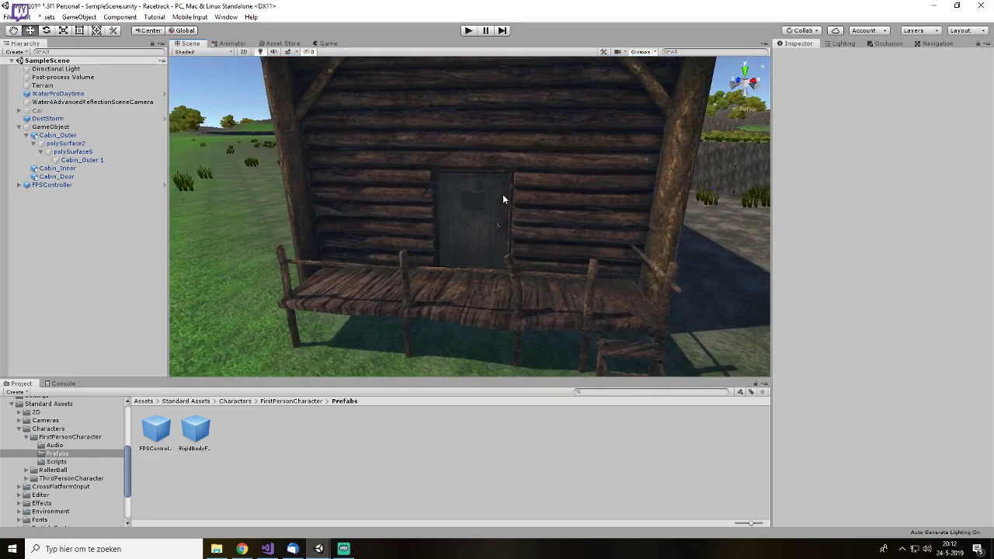
{"action": "left_click", "coordinate": [19, 127]}
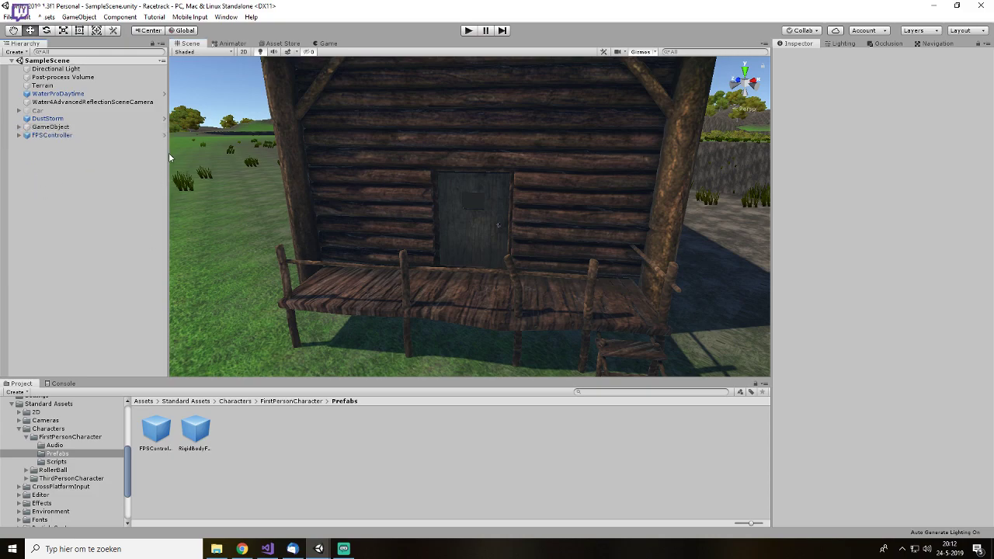
- In the build settings, remove the listed scene from the build and add the open SampleScene
{"action": "left_click", "coordinate": [7, 17]}
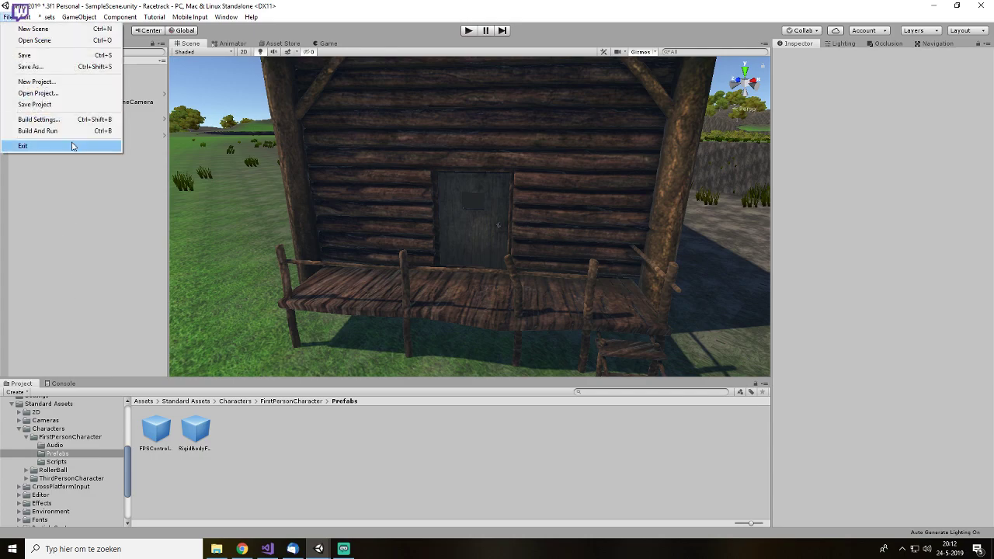
{"action": "left_click", "coordinate": [39, 120]}
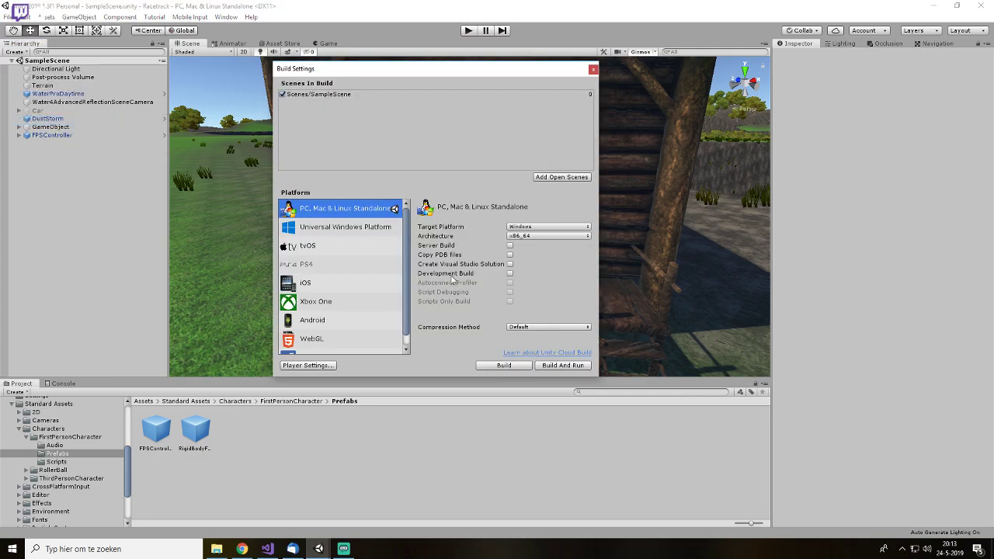
{"action": "left_click_drag", "start_coordinate": [375, 74], "coordinate": [411, 103]}
{"action": "left_click", "coordinate": [367, 125]}
{"action": "key", "text": "Delete"}
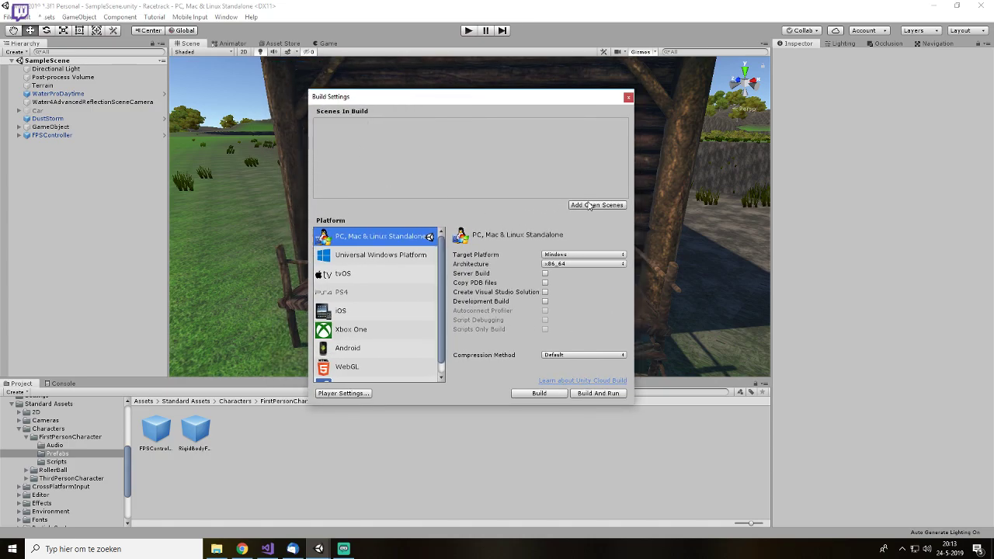
{"action": "left_click", "coordinate": [582, 205]}
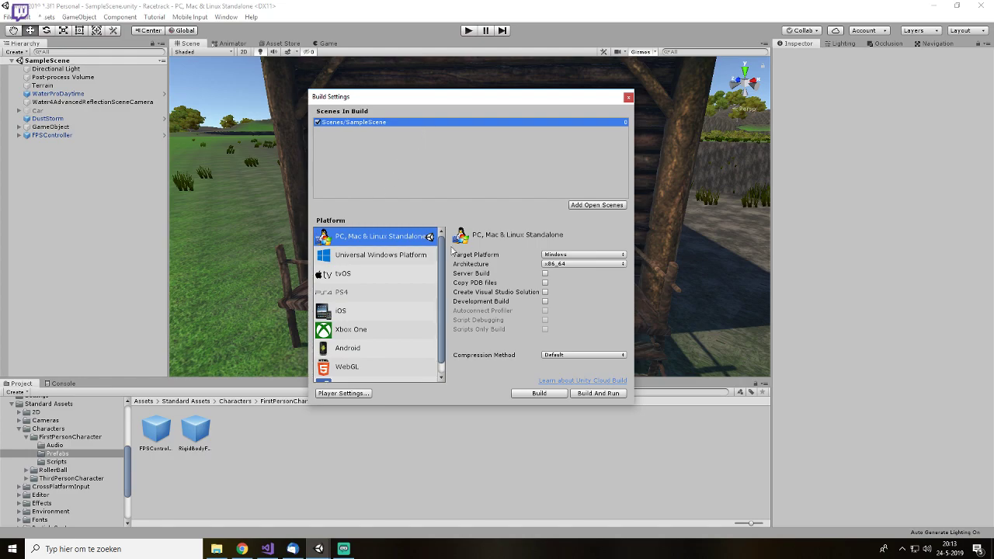
- Review the target platforms, keep the x86_64 architecture, and start a Windows standalone build in the Racetrack project folder
{"action": "left_click", "coordinate": [565, 264]}
{"action": "left_click", "coordinate": [564, 317]}
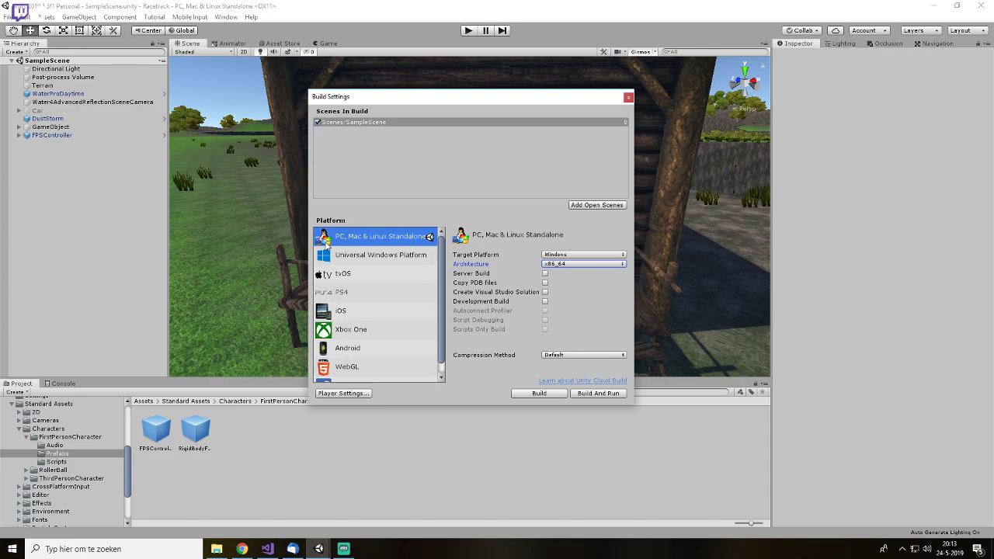
{"action": "scroll", "coordinate": [382, 295], "scroll_direction": "down", "scroll_amount": 1}
{"action": "scroll", "coordinate": [373, 306], "scroll_direction": "up", "scroll_amount": 1}
{"action": "scroll", "coordinate": [405, 301], "scroll_direction": "down", "scroll_amount": 1}
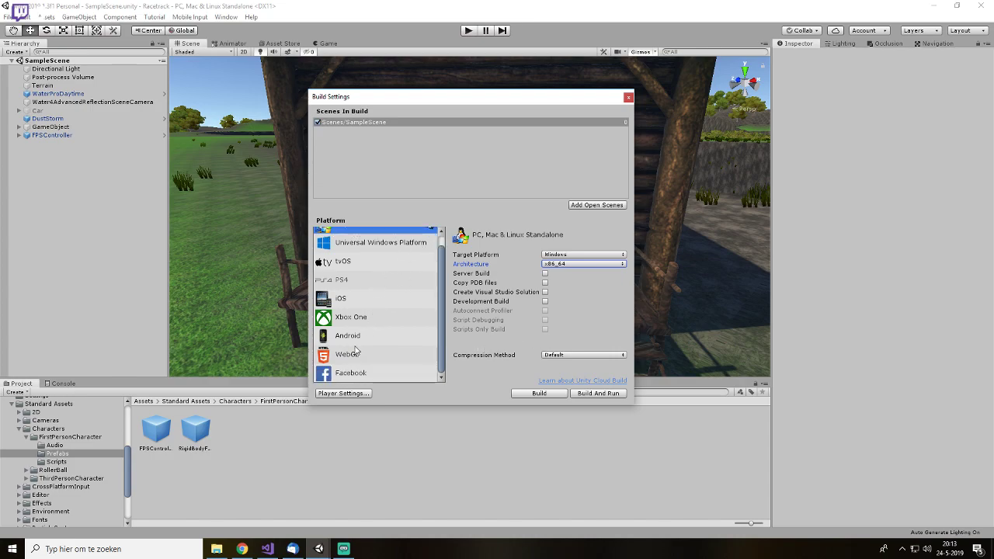
{"action": "left_click", "coordinate": [539, 393]}
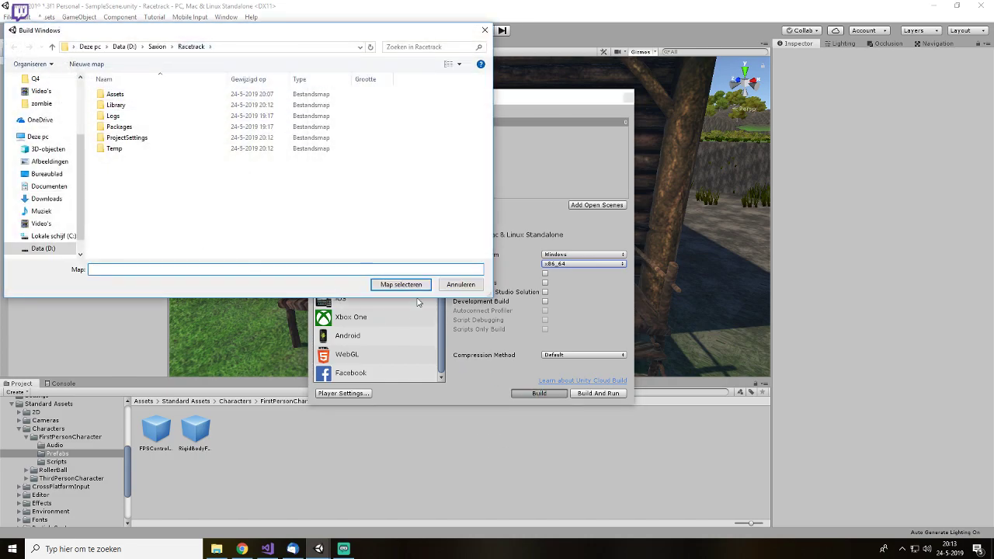
{"action": "left_click", "coordinate": [401, 284]}
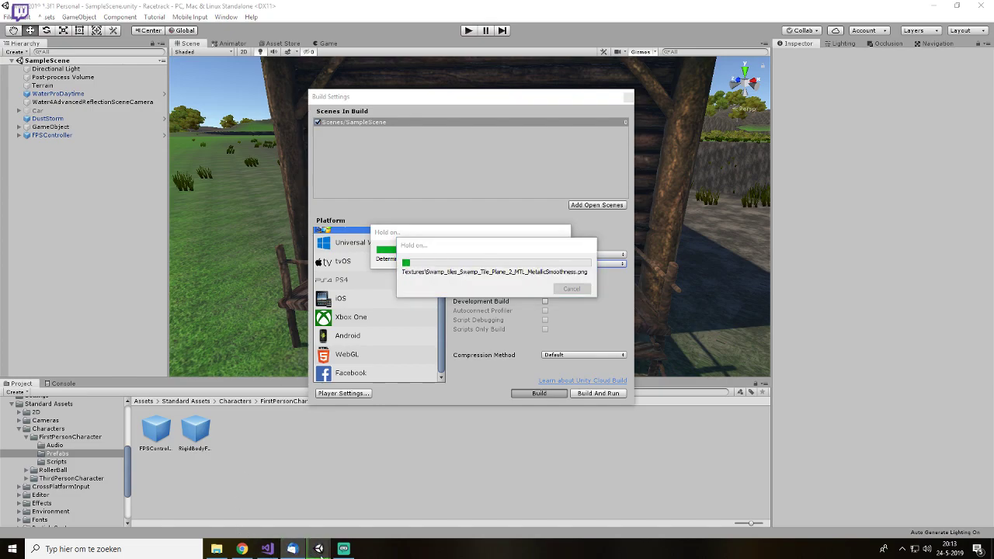
- Switch to the Black Plague project and examine the rocks, trees and foliage of its Menu scene
{"action": "mouse_move", "coordinate": [319, 550]}
{"action": "left_click", "coordinate": [261, 503]}
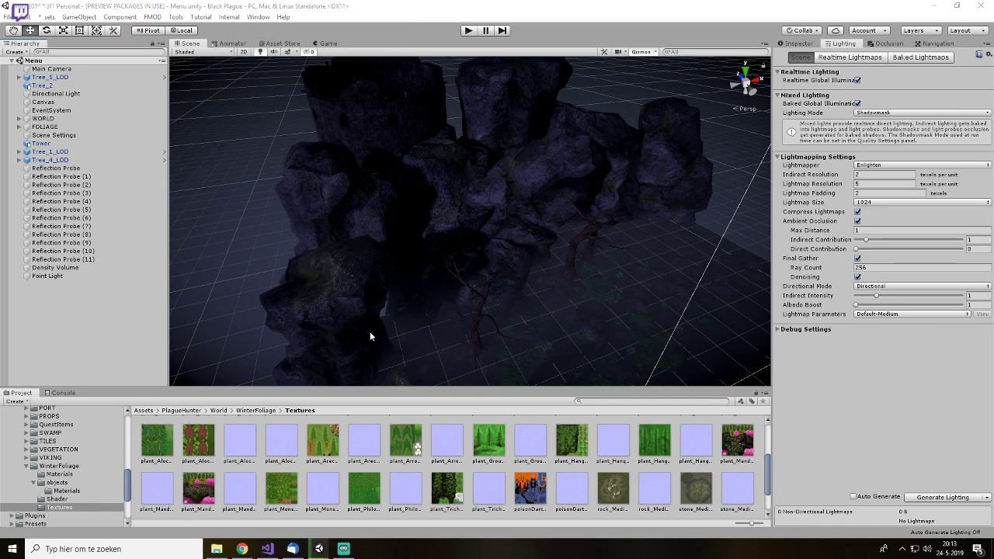
{"action": "scroll", "coordinate": [370, 337], "scroll_direction": "down", "scroll_amount": 6}
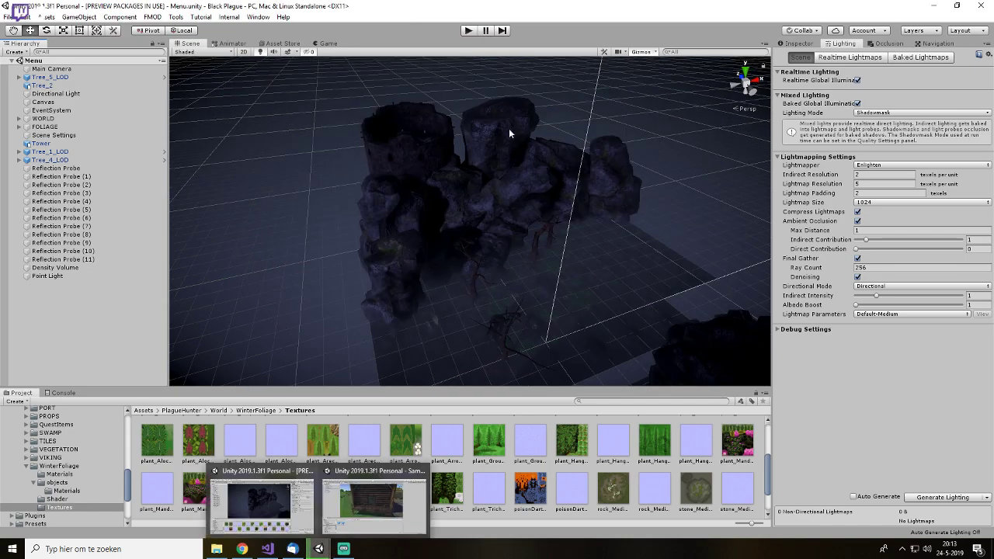
{"action": "middle_click_drag", "start_coordinate": [483, 173], "coordinate": [424, 110]}
{"action": "scroll", "coordinate": [423, 111], "scroll_direction": "up", "scroll_amount": 5}
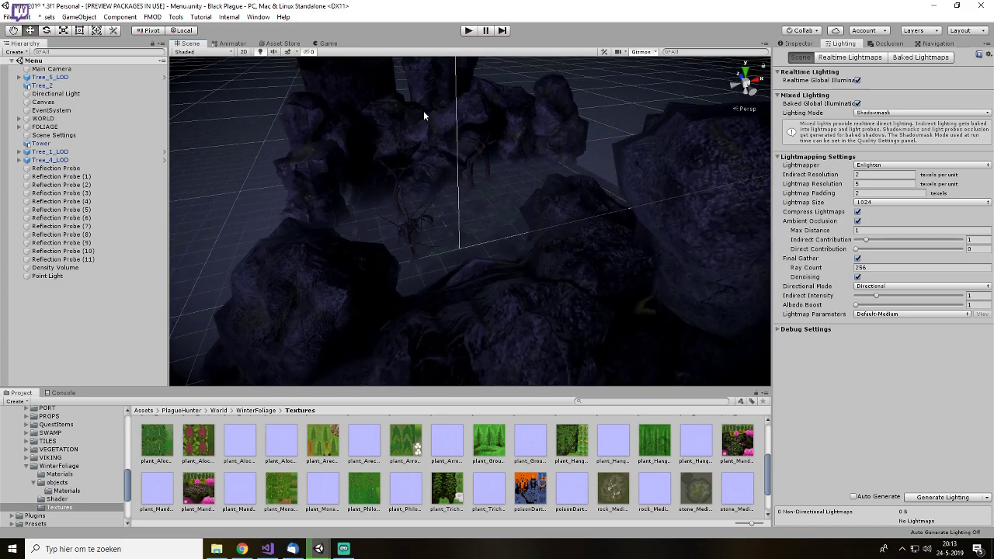
{"action": "scroll", "coordinate": [463, 163], "scroll_direction": "up", "scroll_amount": 8}
{"action": "scroll", "coordinate": [463, 162], "scroll_direction": "up", "scroll_amount": 5}
{"action": "middle_click_drag", "start_coordinate": [463, 165], "coordinate": [458, 302]}
{"action": "scroll", "coordinate": [62, 482], "scroll_direction": "up", "scroll_amount": 10}
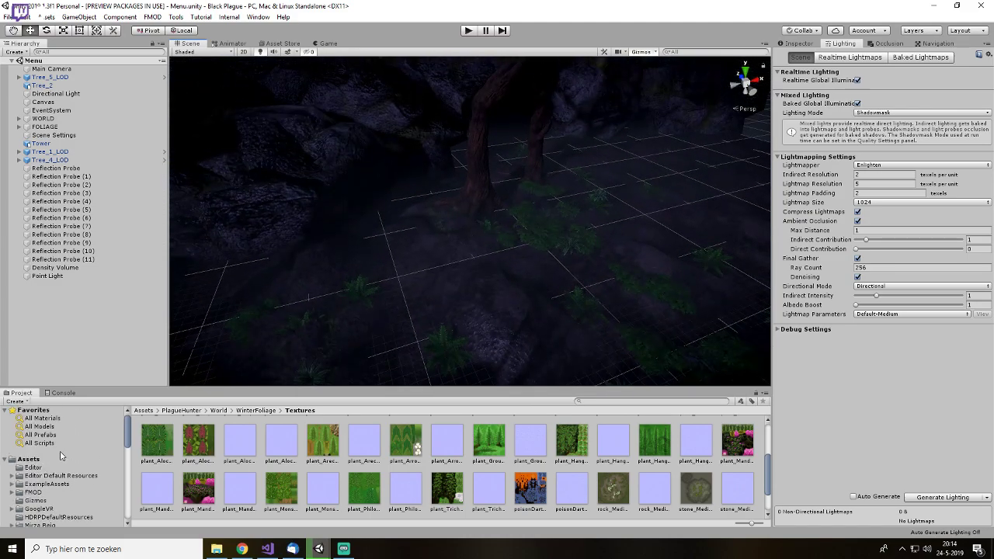
- Show the Black Plague project's root Assets folder, and return to the Racetrack project to check the build progress
{"action": "left_click", "coordinate": [27, 461]}
{"action": "left_click", "coordinate": [480, 496]}
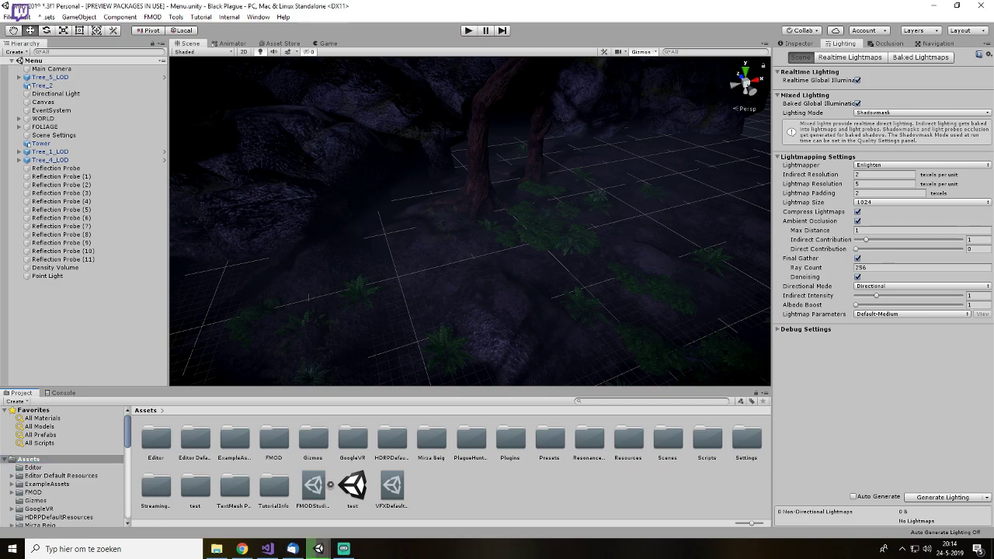
{"action": "left_click", "coordinate": [319, 549]}
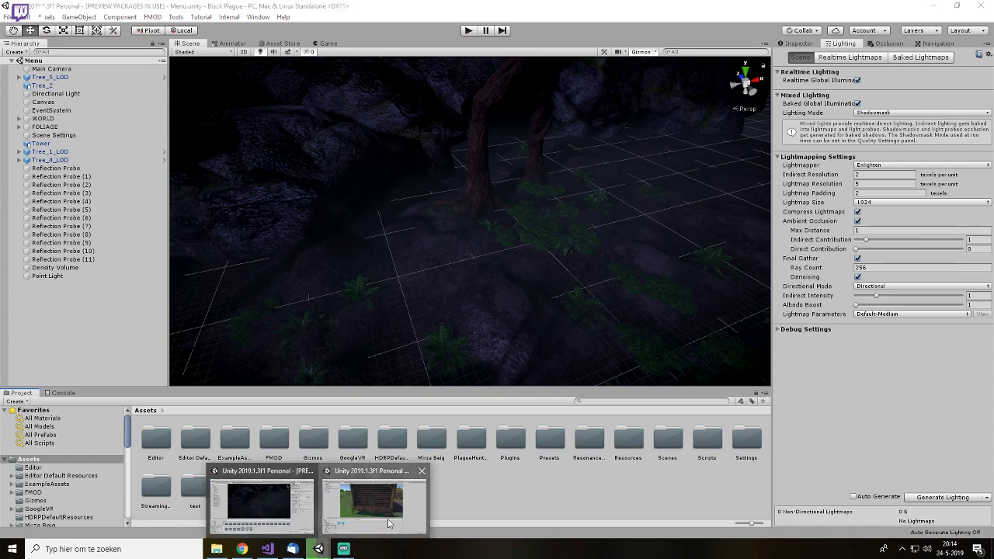
{"action": "left_click", "coordinate": [377, 501]}
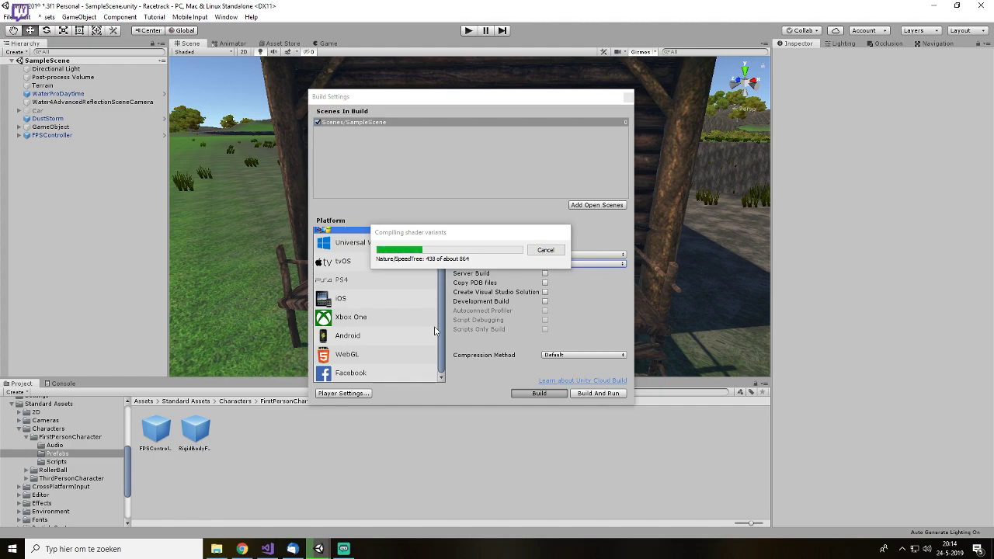
- Switch back to the Black Plague project and examine the Menu scene from several angles and through its game camera
{"action": "mouse_move", "coordinate": [324, 548]}
{"action": "left_click", "coordinate": [253, 473]}
{"action": "scroll", "coordinate": [394, 237], "scroll_direction": "down", "scroll_amount": 12}
{"action": "middle_click_drag", "start_coordinate": [504, 222], "coordinate": [509, 266]}
{"action": "left_click_drag", "start_coordinate": [509, 266], "coordinate": [345, 66], "text": "alt"}
{"action": "scroll", "coordinate": [525, 244], "scroll_direction": "down", "scroll_amount": 8}
{"action": "scroll", "coordinate": [522, 260], "scroll_direction": "up", "scroll_amount": 6}
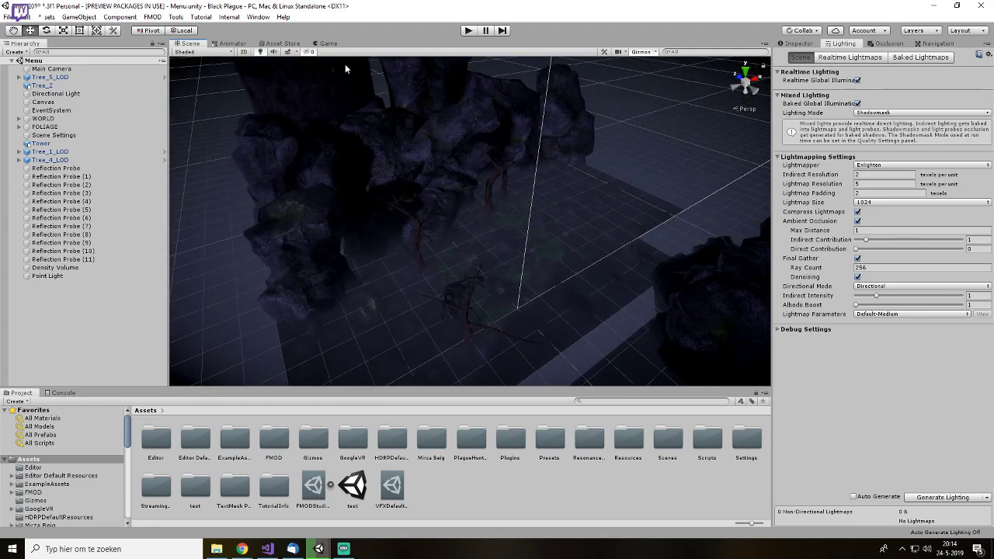
{"action": "left_click", "coordinate": [334, 43]}
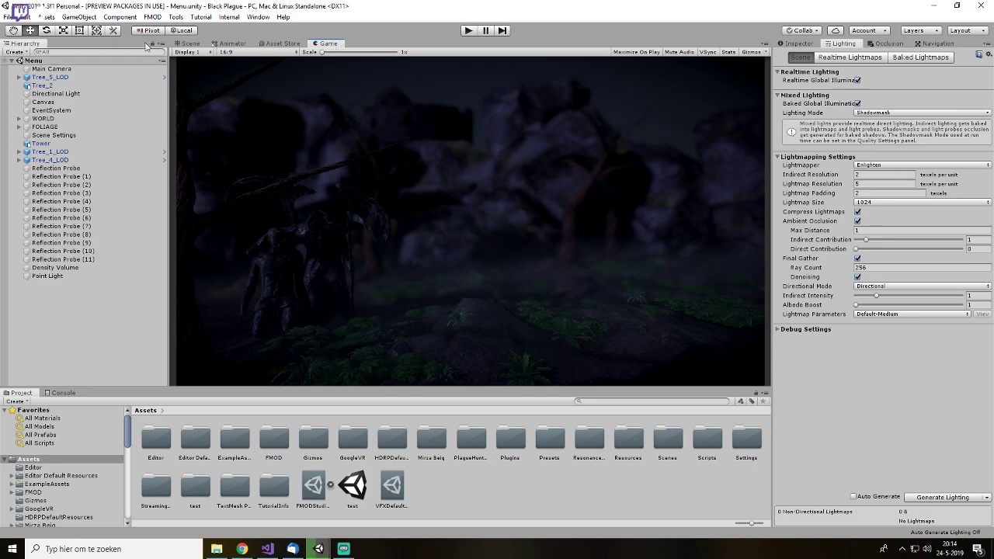
{"action": "left_click", "coordinate": [191, 44]}
{"action": "scroll", "coordinate": [515, 206], "scroll_direction": "up", "scroll_amount": 8}
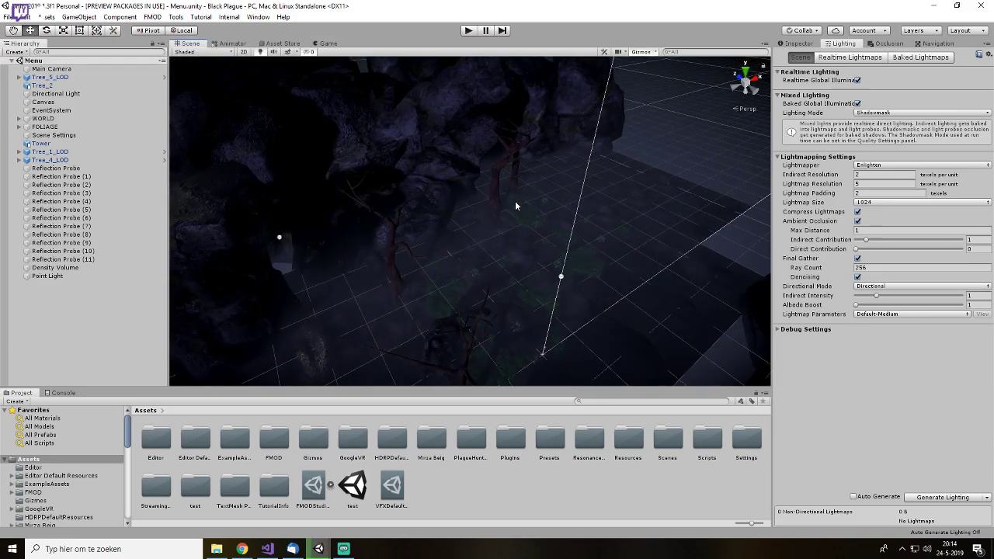
{"action": "left_click_drag", "start_coordinate": [515, 206], "coordinate": [458, 269], "text": "alt"}
- Set the Menu scene's lightmap size to 256 and its lightmap parameters to Default-VeryLowResolution
{"action": "left_click", "coordinate": [900, 203]}
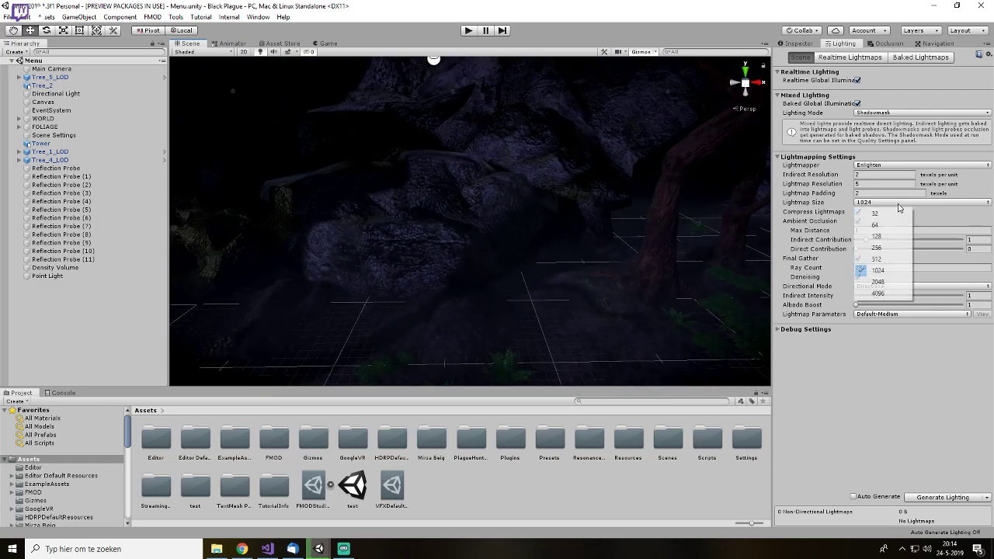
{"action": "left_click", "coordinate": [889, 248]}
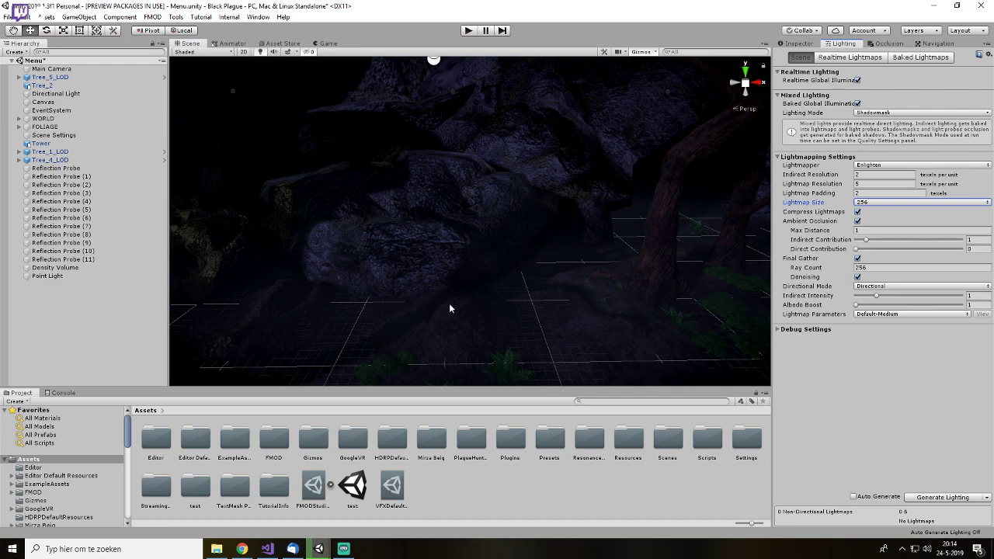
{"action": "left_click", "coordinate": [900, 314]}
{"action": "left_click", "coordinate": [905, 345]}
{"action": "left_click", "coordinate": [905, 314]}
{"action": "left_click", "coordinate": [907, 355]}
- Check the Racetrack build's progress and return to the Black Plague Menu scene for a wider look
{"action": "mouse_move", "coordinate": [319, 549]}
{"action": "left_click", "coordinate": [377, 505]}
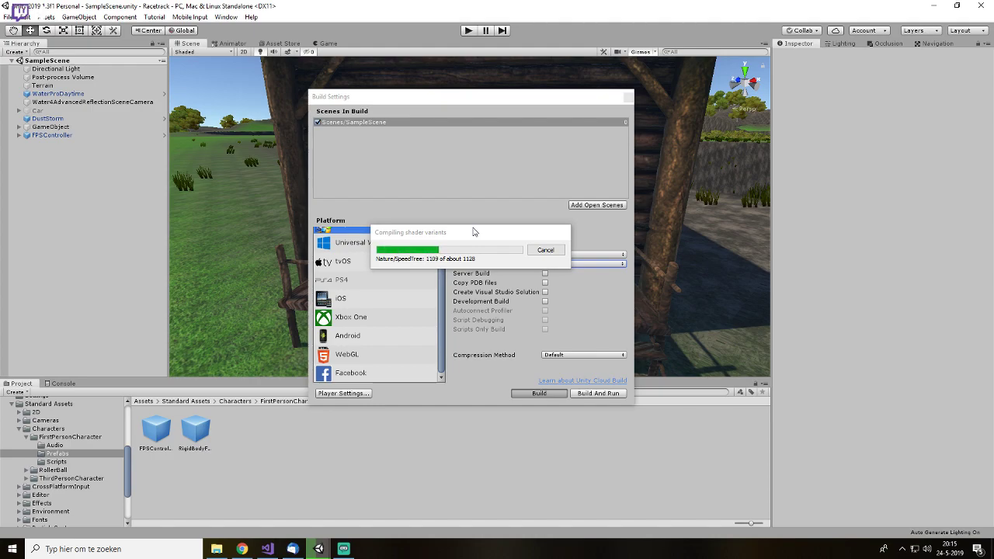
{"action": "left_click", "coordinate": [242, 549]}
{"action": "mouse_move", "coordinate": [319, 549]}
{"action": "left_click", "coordinate": [371, 512]}
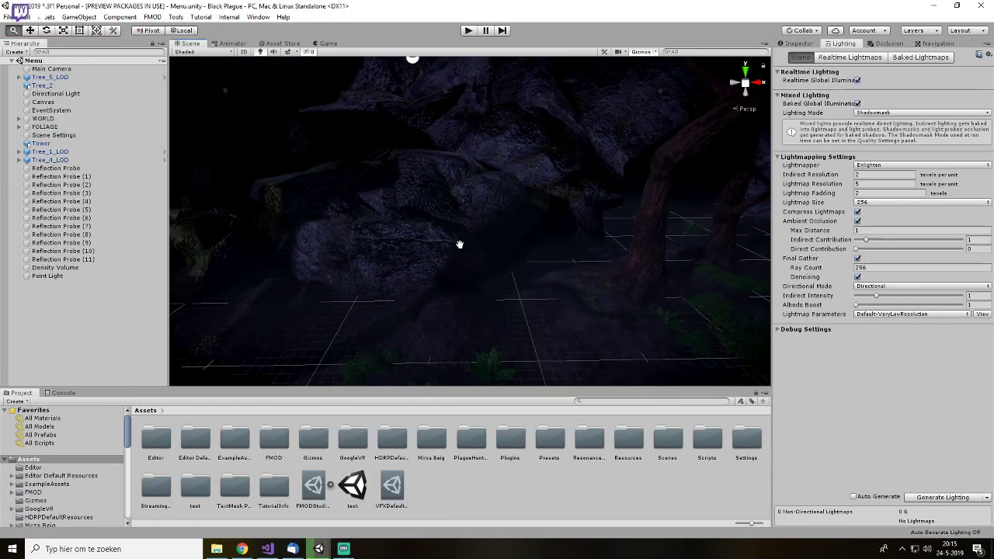
{"action": "scroll", "coordinate": [454, 233], "scroll_direction": "down", "scroll_amount": 3}
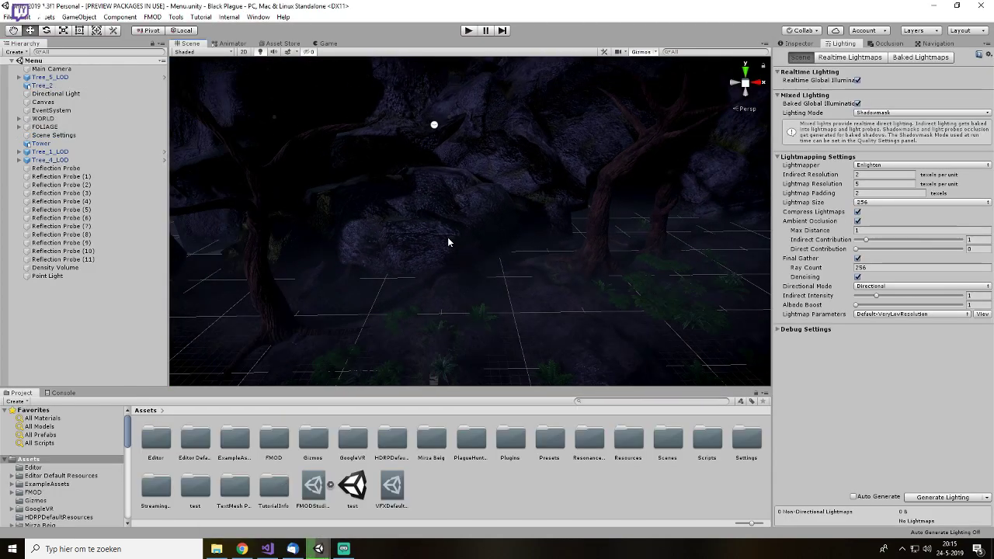
- Open the test scene from the Assets folder and examine its blockout level, from the walls to the bridge and player character
{"action": "scroll", "coordinate": [448, 243], "scroll_direction": "down", "scroll_amount": 5}
{"action": "left_click", "coordinate": [354, 493]}
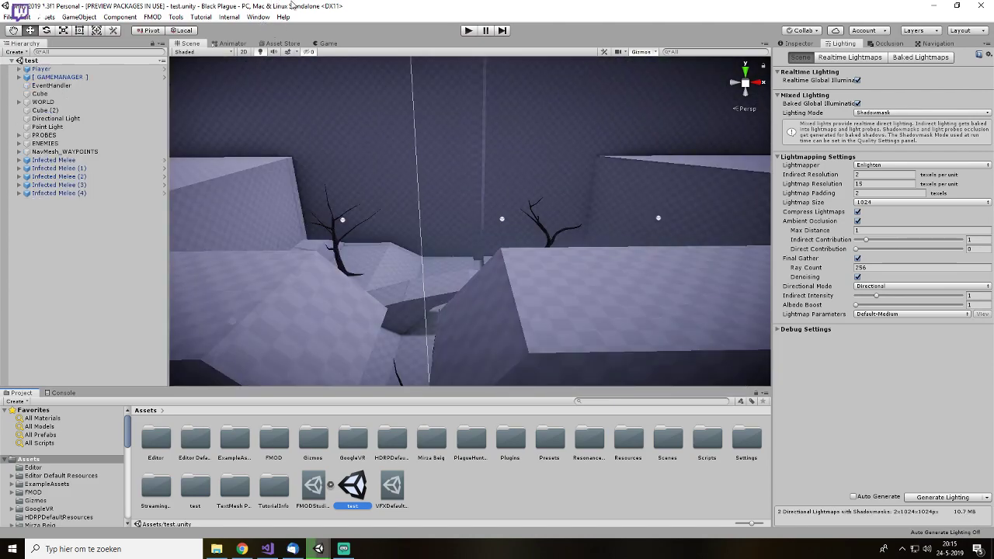
{"action": "scroll", "coordinate": [492, 204], "scroll_direction": "down", "scroll_amount": 5}
{"action": "scroll", "coordinate": [460, 220], "scroll_direction": "down", "scroll_amount": 8}
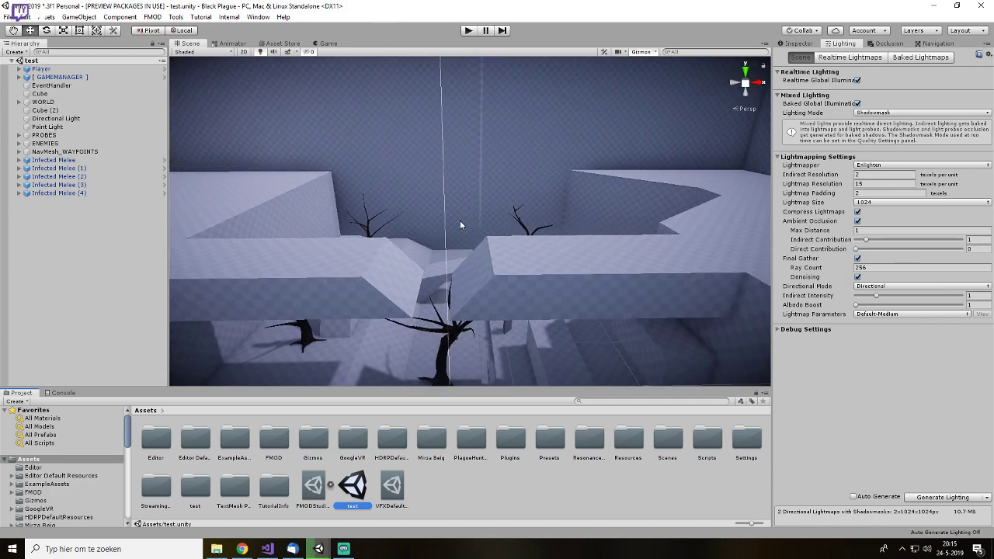
{"action": "scroll", "coordinate": [503, 265], "scroll_direction": "up", "scroll_amount": 10}
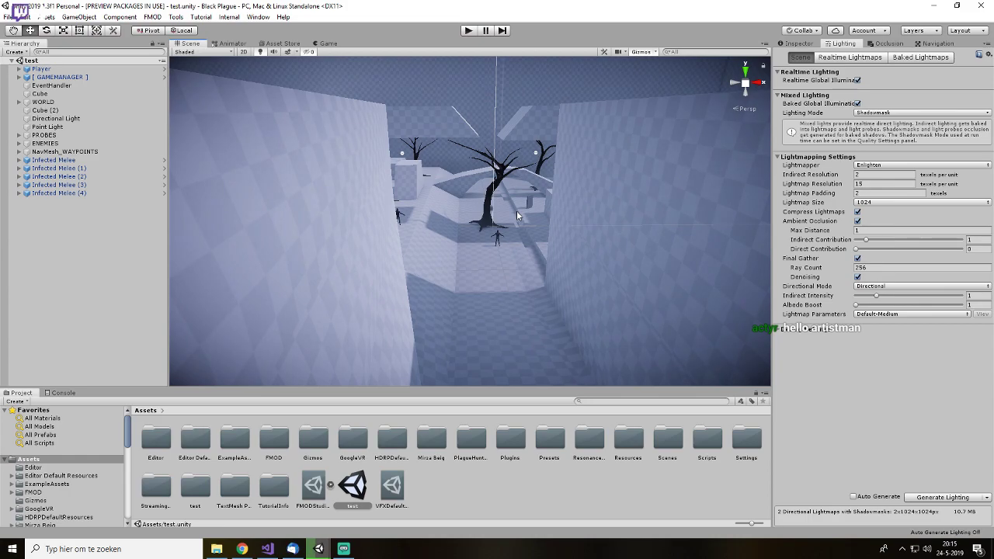
{"action": "scroll", "coordinate": [517, 210], "scroll_direction": "up", "scroll_amount": 10}
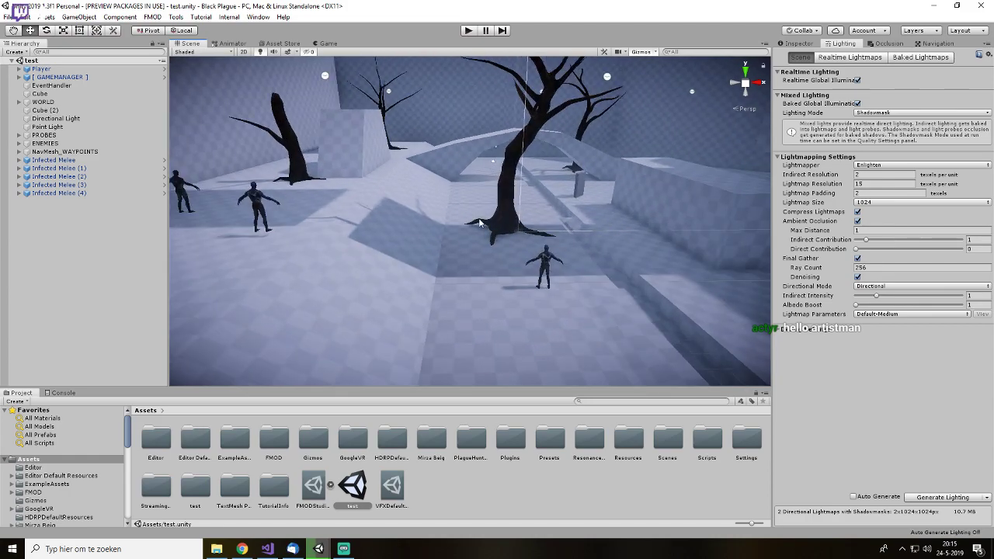
{"action": "scroll", "coordinate": [479, 221], "scroll_direction": "up", "scroll_amount": 10}
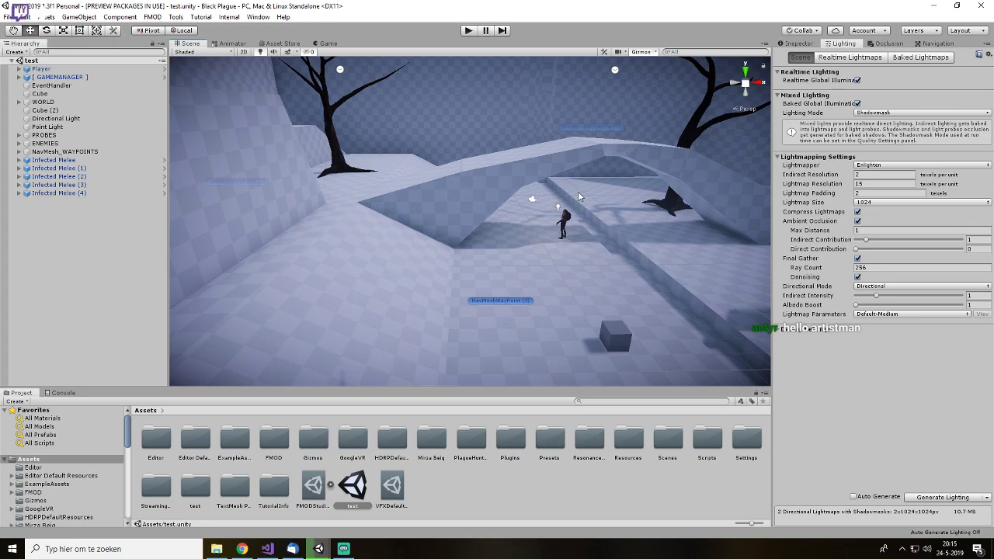
{"action": "middle_click_drag", "start_coordinate": [501, 212], "coordinate": [501, 219]}
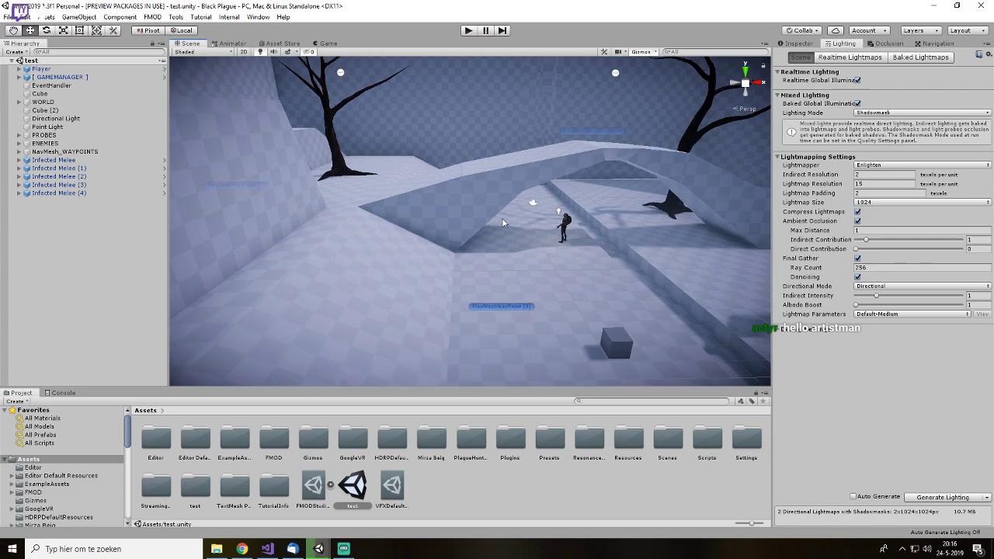
{"action": "scroll", "coordinate": [501, 217], "scroll_direction": "up", "scroll_amount": 3}
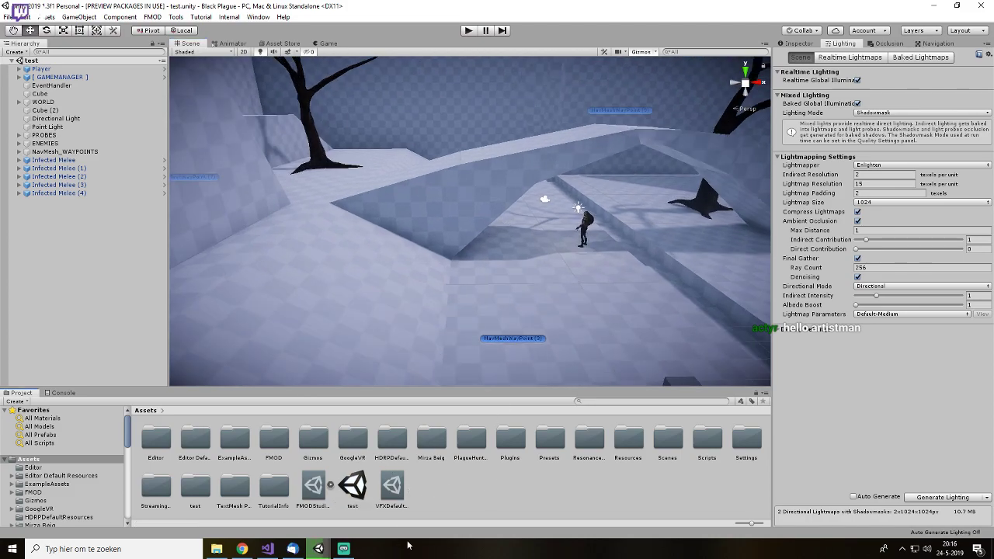
- Check the Racetrack build's progress, view the UIManager.cs script in Visual Studio, and return to the Racetrack editor
{"action": "mouse_move", "coordinate": [318, 549]}
{"action": "left_click", "coordinate": [365, 503]}
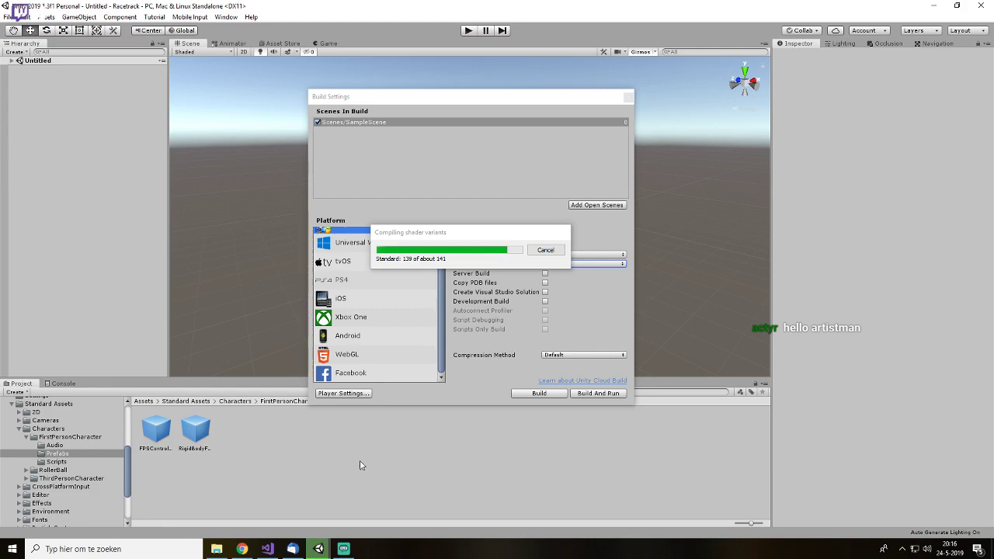
{"action": "left_click", "coordinate": [267, 549]}
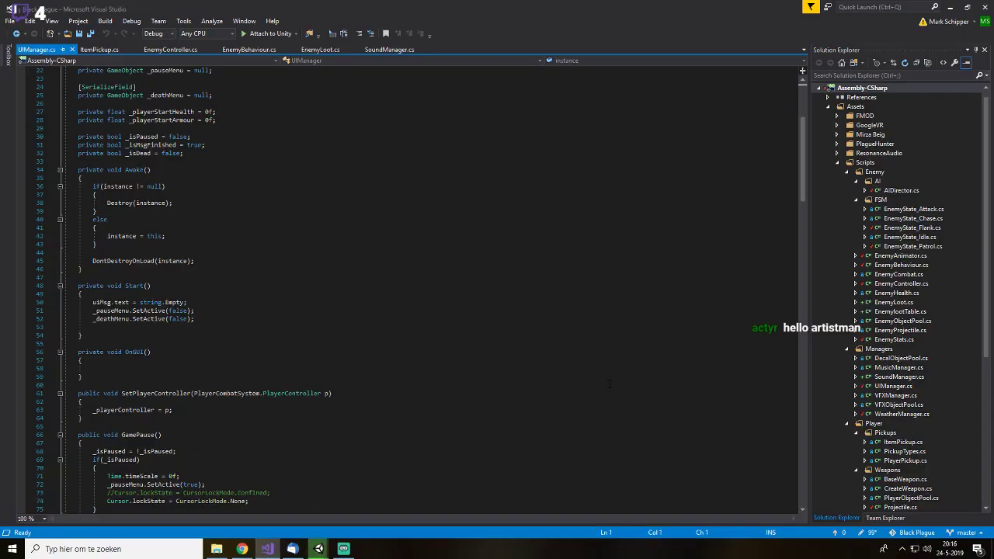
{"action": "scroll", "coordinate": [580, 274], "scroll_direction": "down", "scroll_amount": 8}
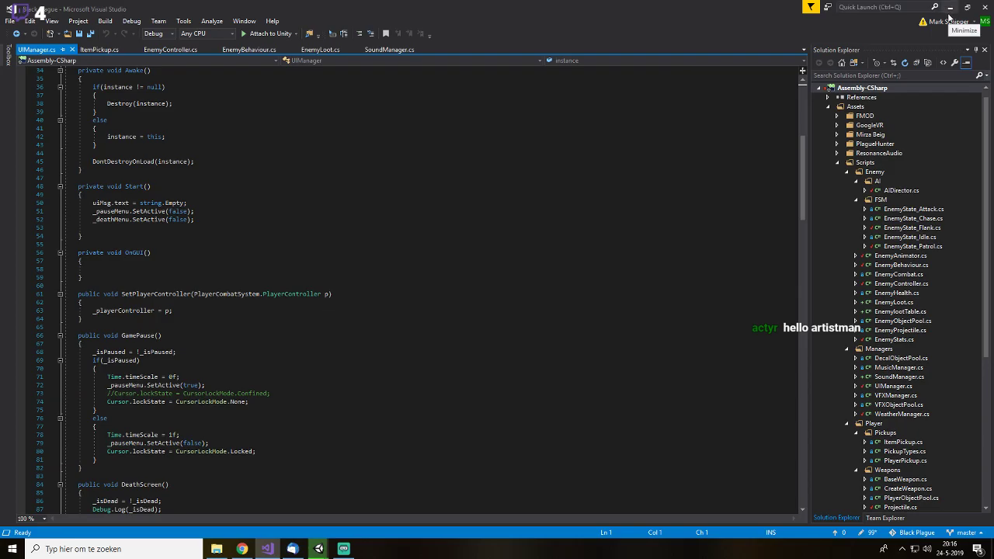
{"action": "left_click", "coordinate": [949, 12]}
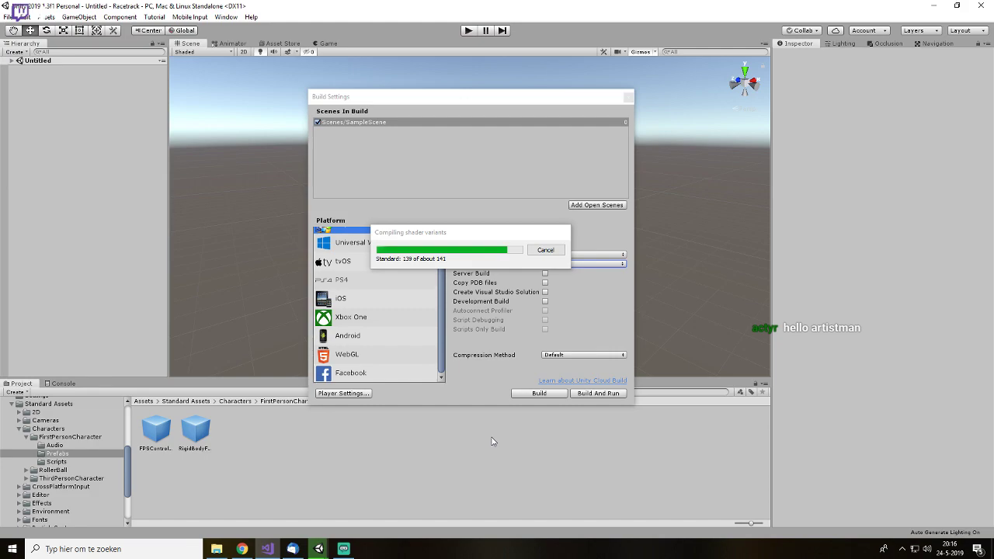
- Inspect the resource use of the building Unity Editor's subprocesses in Task Manager, and put Task Manager away
{"action": "right_click", "coordinate": [398, 548]}
{"action": "left_click", "coordinate": [460, 509]}
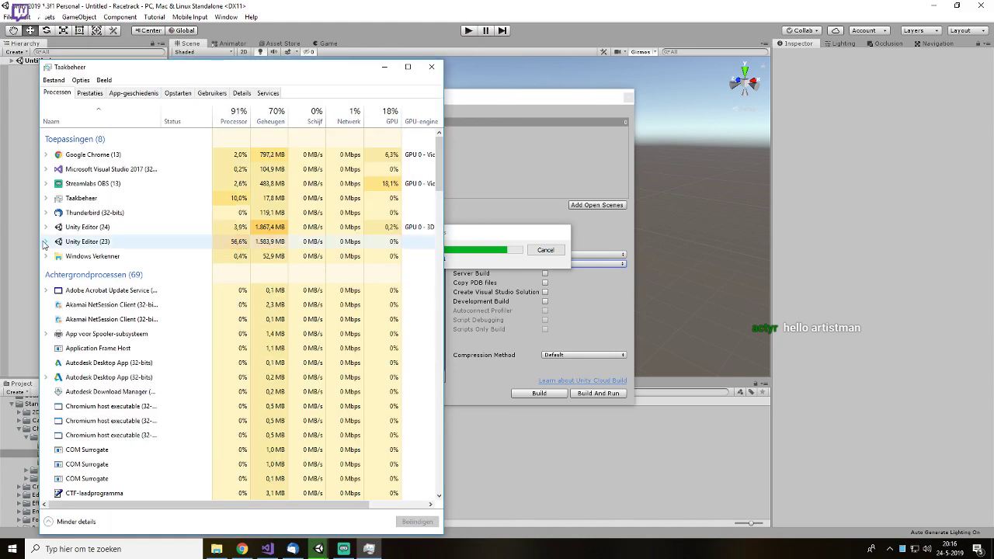
{"action": "left_click", "coordinate": [45, 242]}
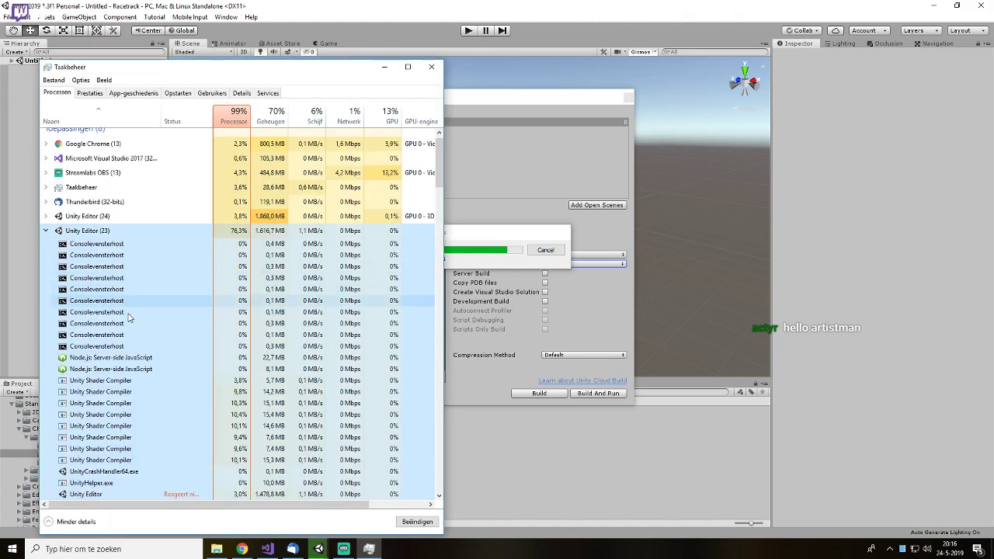
{"action": "scroll", "coordinate": [109, 394], "scroll_direction": "down", "scroll_amount": 1}
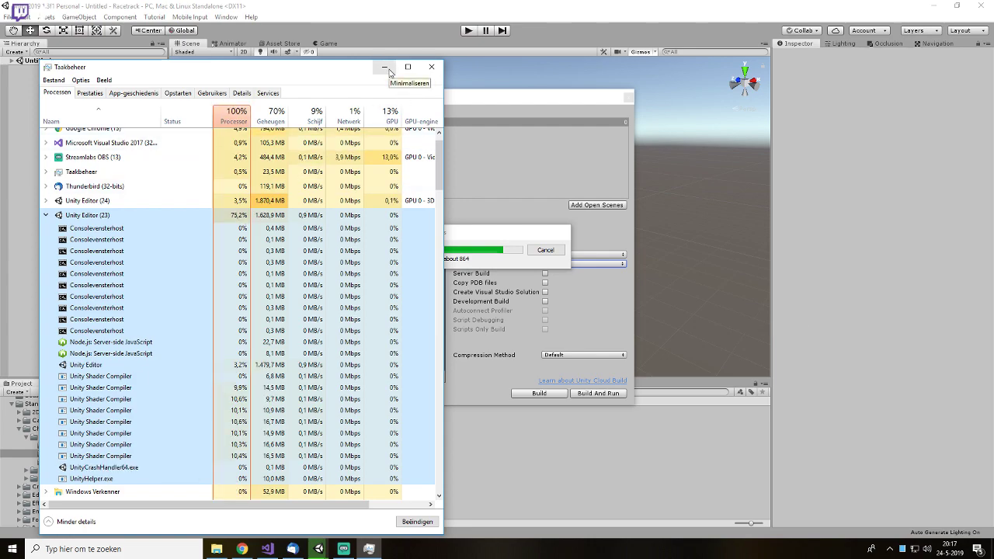
{"action": "left_click", "coordinate": [386, 68]}
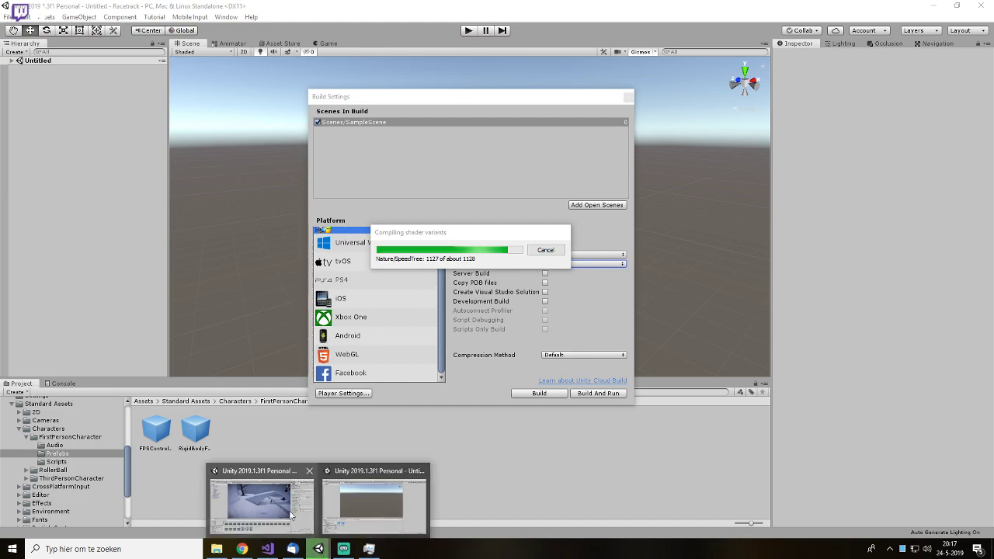
- Switch to the Black Plague project, reopen the Menu scene from the PlagueHunter folder and view it through the game camera
{"action": "left_click", "coordinate": [303, 521]}
{"action": "scroll", "coordinate": [75, 497], "scroll_direction": "down", "scroll_amount": 2}
{"action": "left_click", "coordinate": [11, 503]}
{"action": "left_click", "coordinate": [12, 503]}
{"action": "scroll", "coordinate": [63, 474], "scroll_direction": "down", "scroll_amount": 2}
{"action": "left_click", "coordinate": [35, 513]}
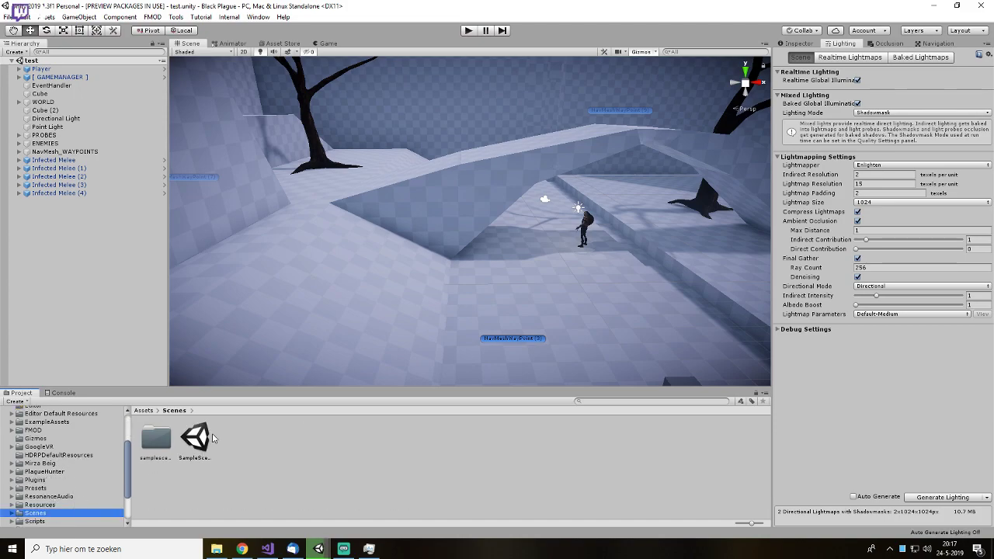
{"action": "left_click", "coordinate": [65, 474]}
{"action": "left_click", "coordinate": [396, 440]}
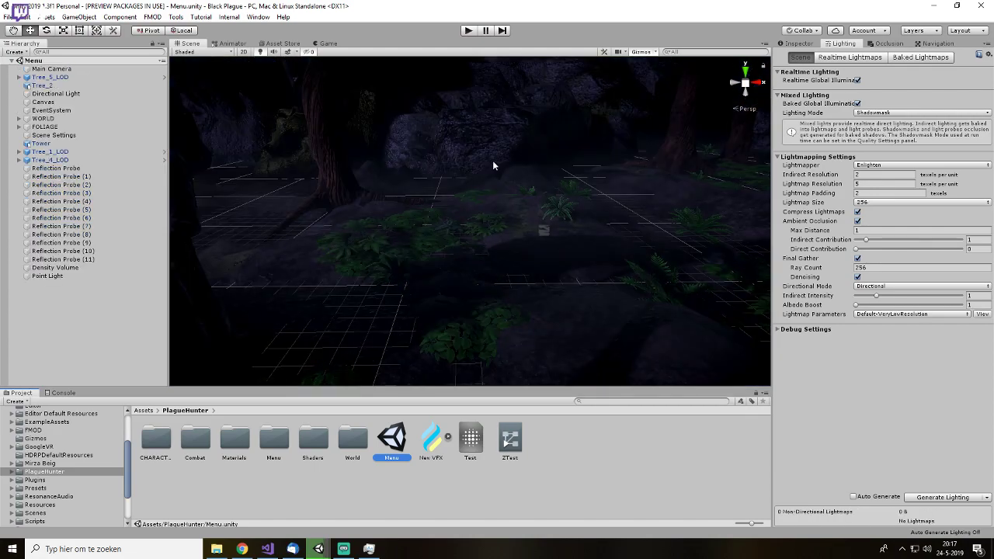
{"action": "scroll", "coordinate": [494, 272], "scroll_direction": "down", "scroll_amount": 8}
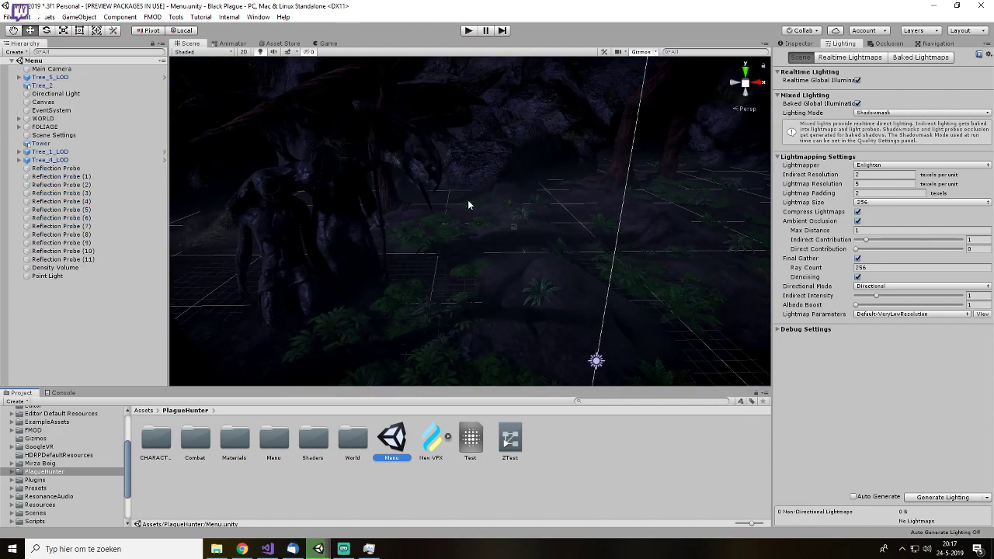
{"action": "left_click", "coordinate": [325, 44]}
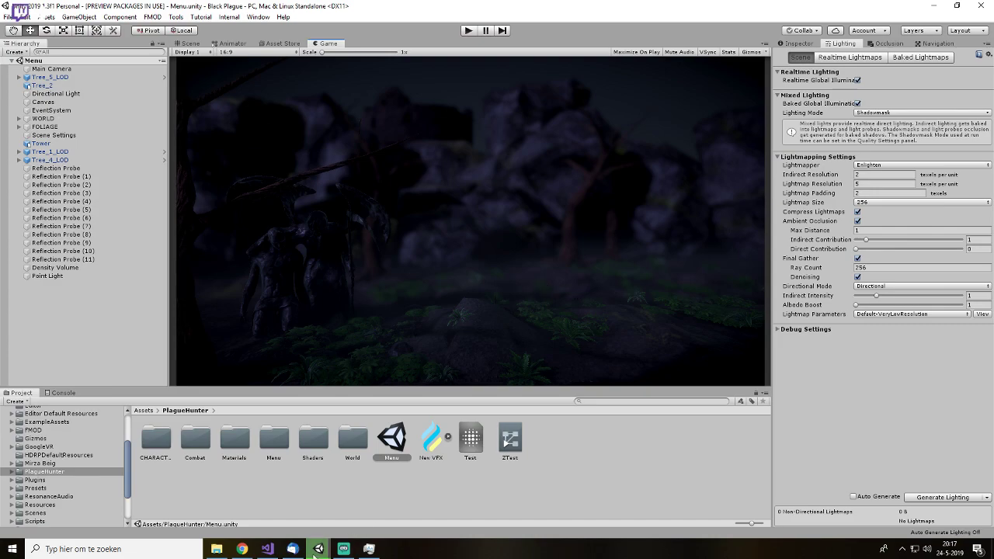
{"action": "left_click", "coordinate": [523, 501]}
- Show the Scene Settings volume's properties and collapse its Shadows Midtones Highlights and Gradient Sky overrides
{"action": "left_click", "coordinate": [69, 68]}
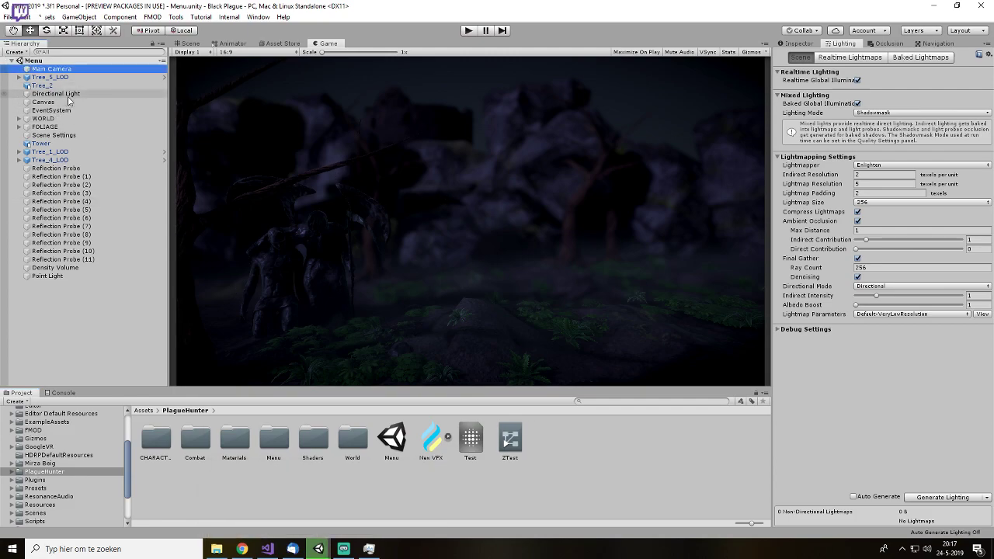
{"action": "left_click", "coordinate": [74, 135]}
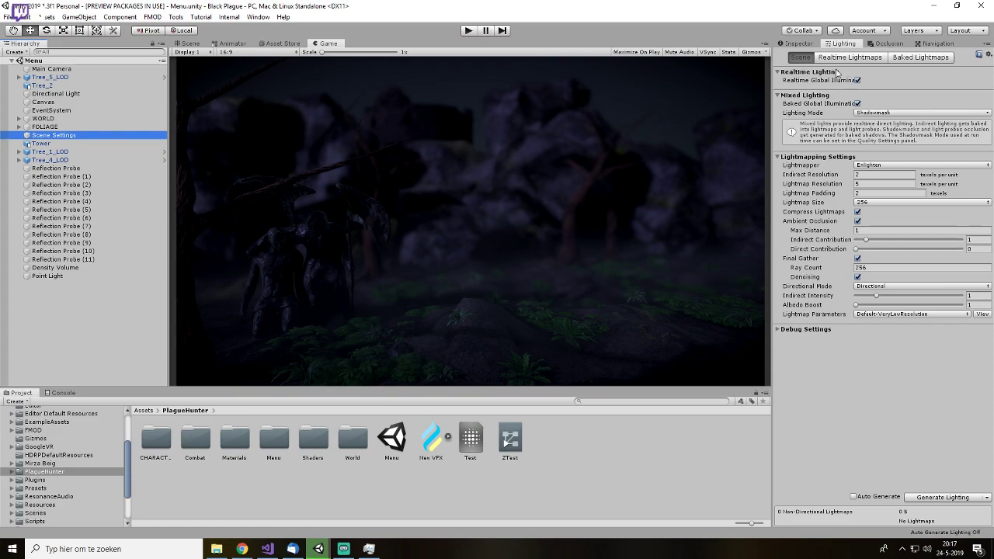
{"action": "left_click", "coordinate": [808, 46]}
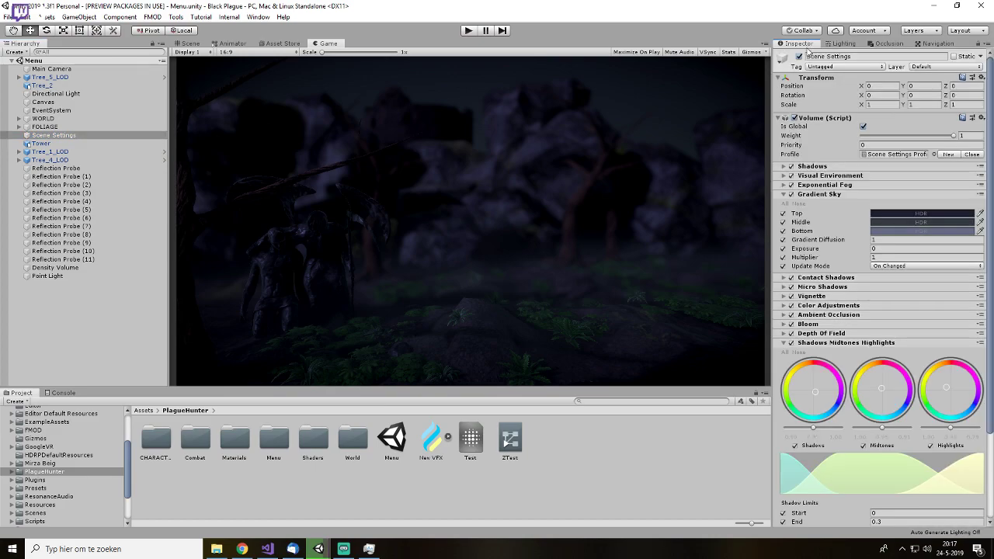
{"action": "left_click", "coordinate": [784, 344]}
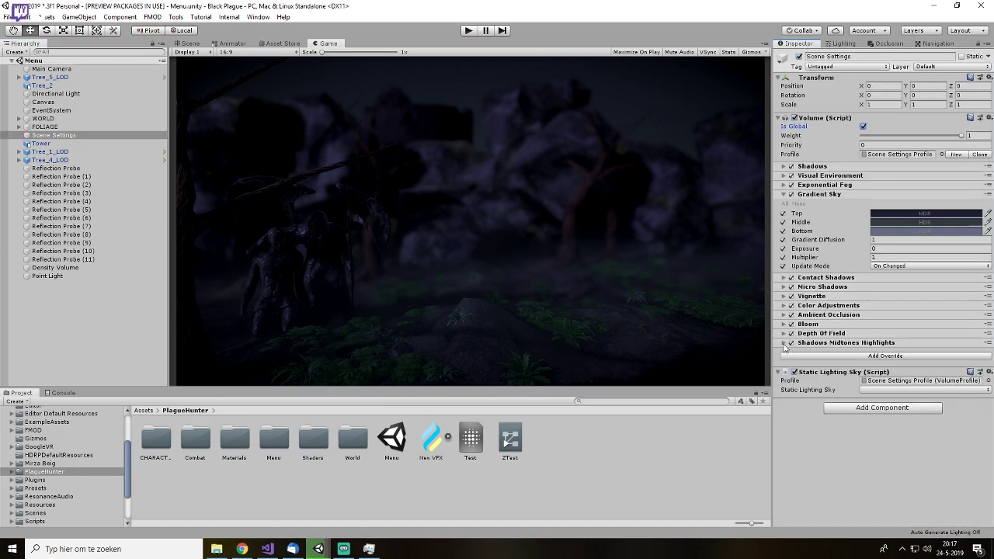
{"action": "left_click", "coordinate": [786, 194]}
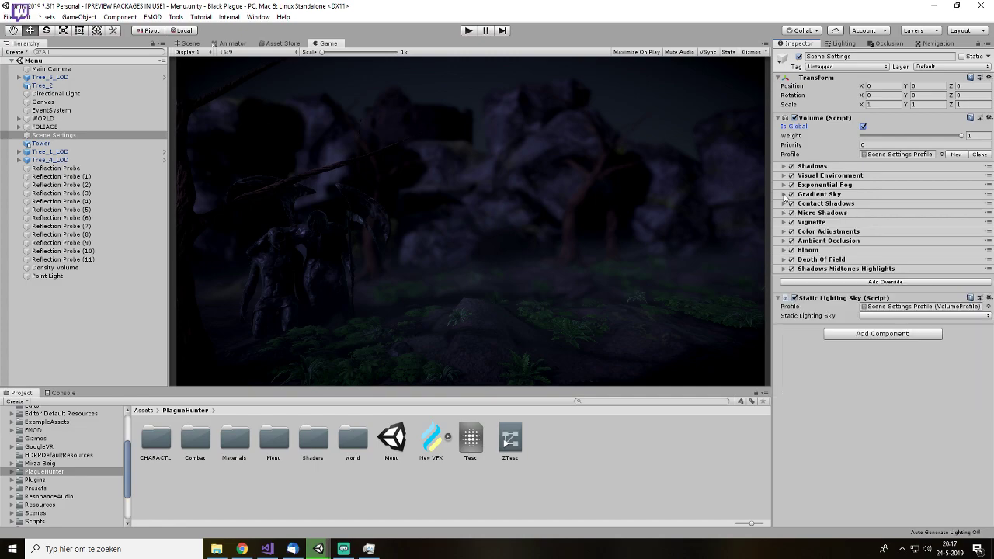
- Compare the game view with Depth Of Field and Ambient Occlusion off and on, and review the Depth Of Field settings
{"action": "left_click", "coordinate": [791, 259]}
{"action": "left_click", "coordinate": [791, 259]}
{"action": "left_click", "coordinate": [785, 260]}
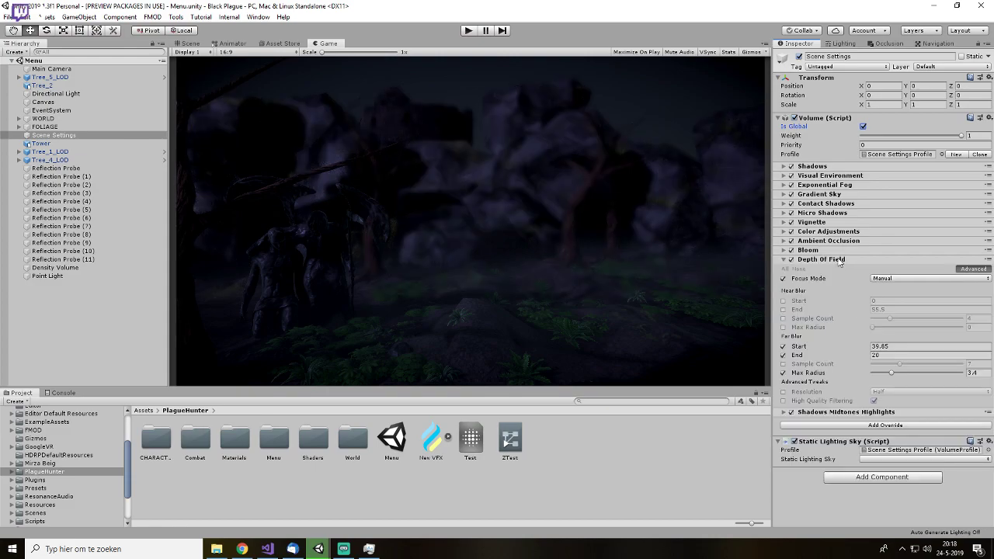
{"action": "left_click", "coordinate": [785, 260]}
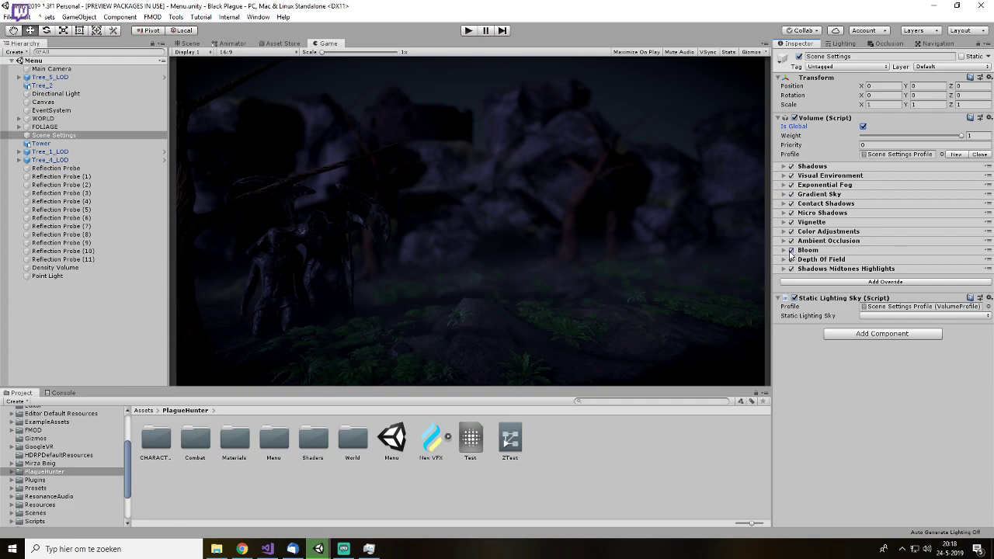
{"action": "left_click", "coordinate": [792, 240]}
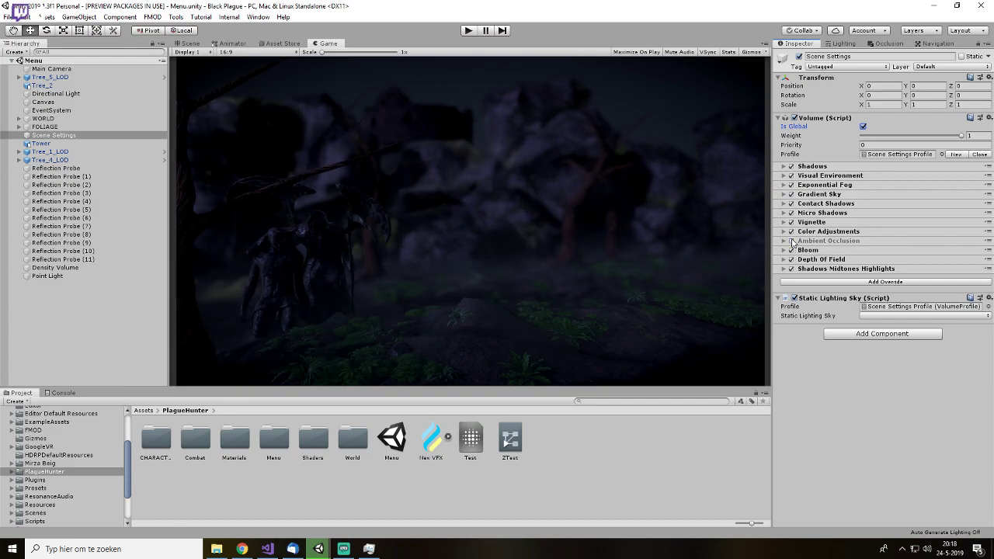
{"action": "left_click", "coordinate": [791, 240]}
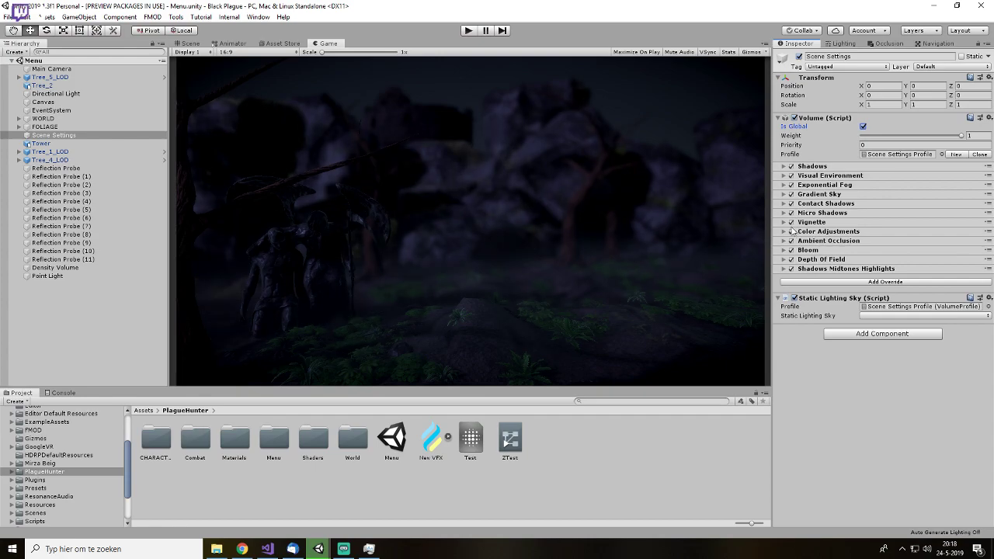
- Compare the game view with Color Adjustments, Vignette, Micro Shadows, Contact Shadows and Gradient Sky each switched off and back on
{"action": "left_click", "coordinate": [791, 232]}
{"action": "left_click", "coordinate": [791, 231]}
{"action": "left_click", "coordinate": [792, 222]}
{"action": "left_click", "coordinate": [791, 222]}
{"action": "left_click", "coordinate": [791, 213]}
{"action": "left_click", "coordinate": [792, 213]}
{"action": "left_click", "coordinate": [792, 213]}
{"action": "left_click", "coordinate": [792, 213]}
{"action": "left_click", "coordinate": [792, 203]}
{"action": "left_click", "coordinate": [792, 203]}
{"action": "left_click", "coordinate": [791, 194]}
{"action": "left_click", "coordinate": [791, 194]}
{"action": "left_click", "coordinate": [611, 456]}
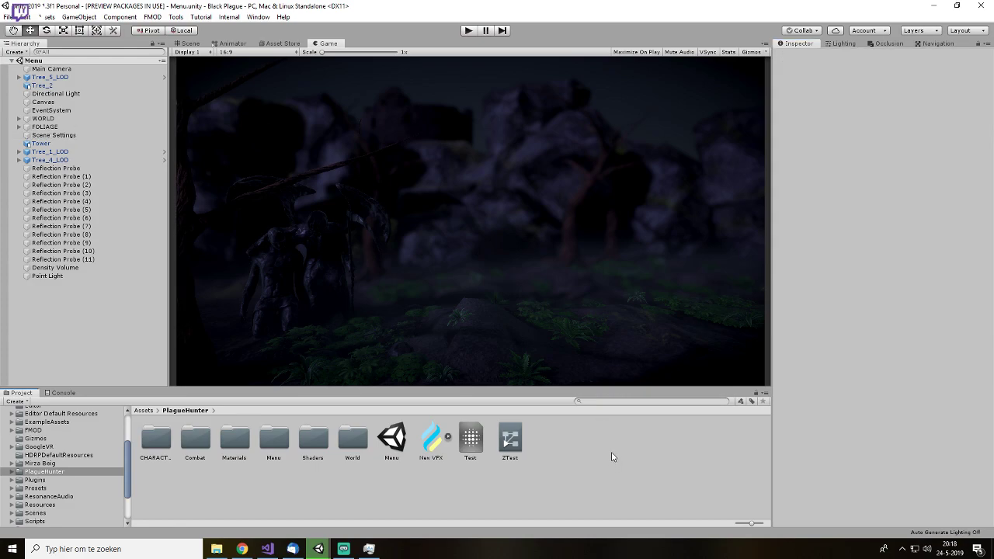
- Check on the Racetrack project's build and return to the Black Plague Menu scene
{"action": "left_click", "coordinate": [318, 548]}
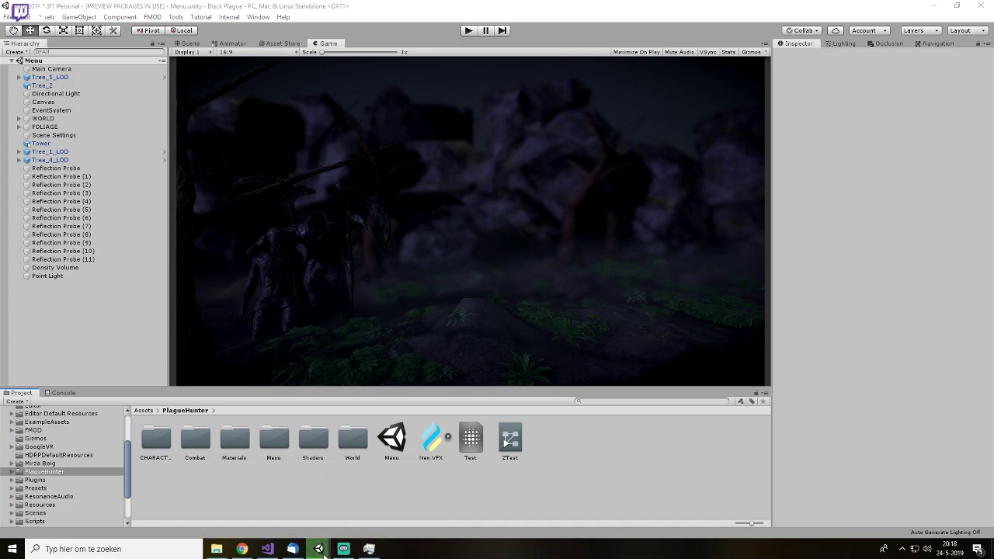
{"action": "mouse_move", "coordinate": [319, 548]}
{"action": "left_click", "coordinate": [370, 513]}
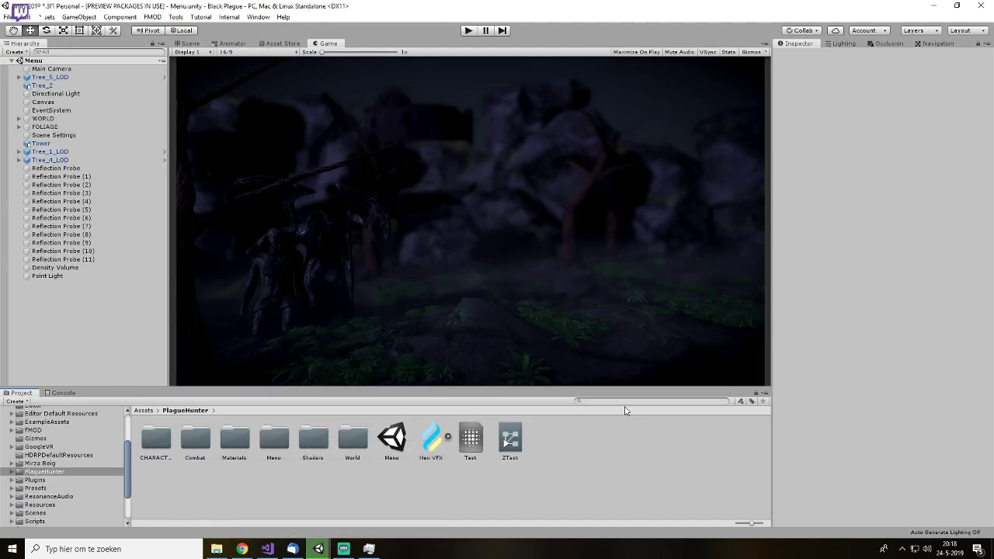
- Examine the Menu scene's rocks, trees and foliage from several angles in the scene view
{"action": "left_click", "coordinate": [189, 44]}
{"action": "scroll", "coordinate": [493, 206], "scroll_direction": "down", "scroll_amount": 3}
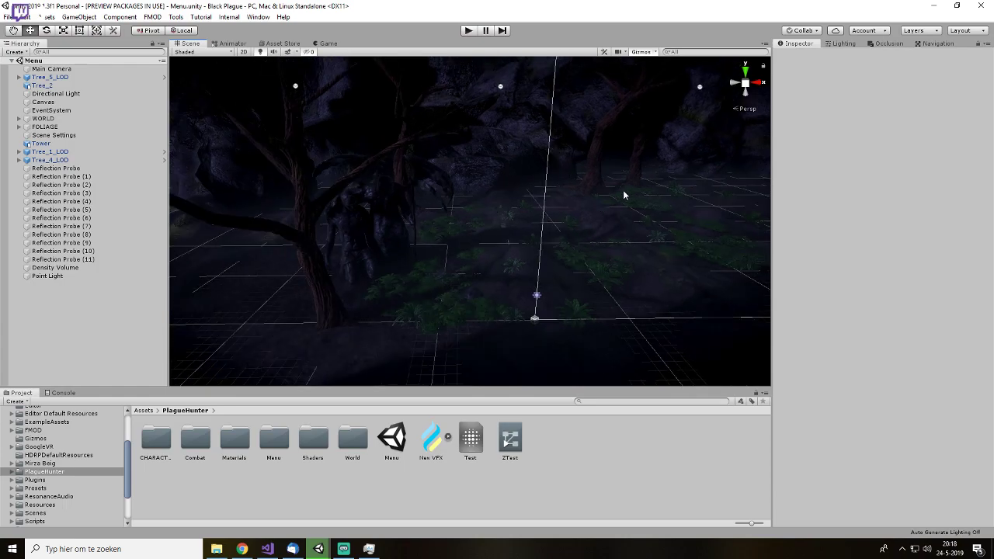
{"action": "right_click_drag", "start_coordinate": [630, 180], "coordinate": [481, 229]}
{"action": "middle_click_drag", "start_coordinate": [385, 261], "coordinate": [553, 211]}
{"action": "scroll", "coordinate": [553, 211], "scroll_direction": "up", "scroll_amount": 6}
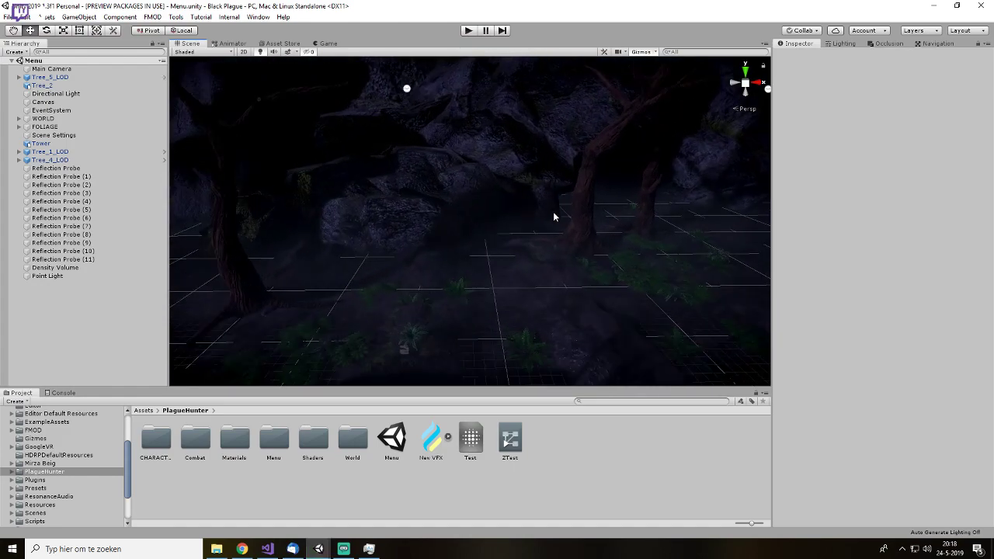
{"action": "right_click_drag", "start_coordinate": [481, 293], "coordinate": [450, 246]}
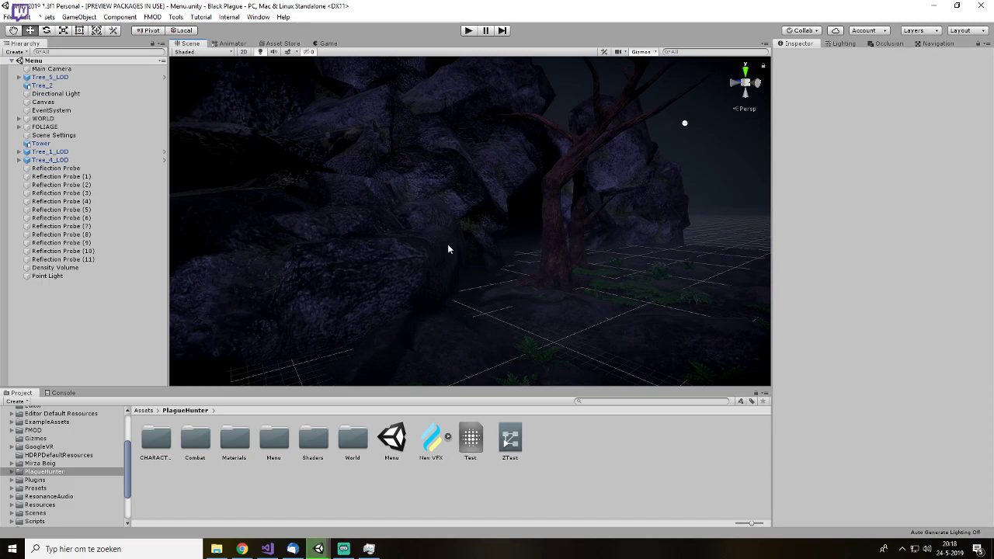
- Inspect the Rock_7 material's surface settings, then compare the Menu scene's game view with its scene view
{"action": "left_click", "coordinate": [289, 319]}
{"action": "scroll", "coordinate": [873, 282], "scroll_direction": "down", "scroll_amount": 10}
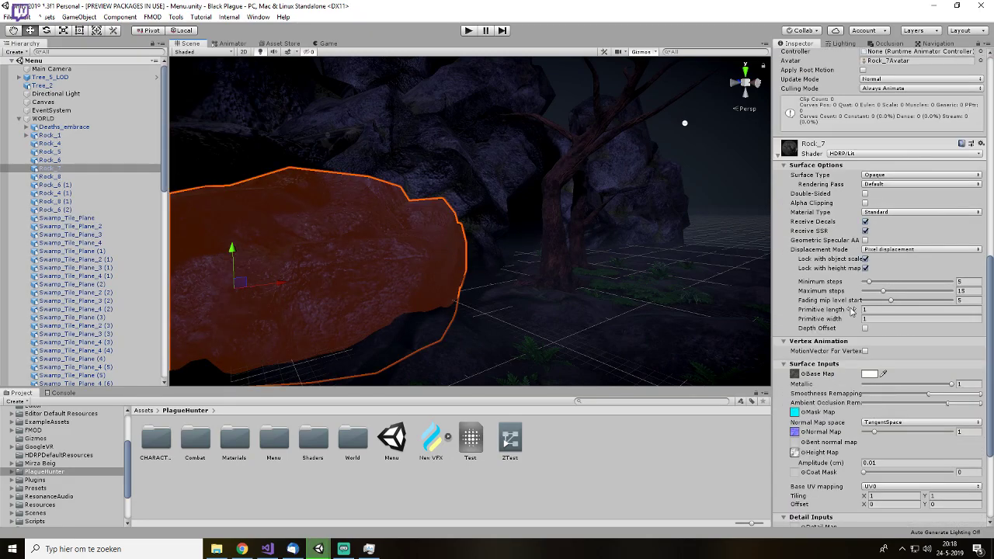
{"action": "left_click", "coordinate": [20, 118]}
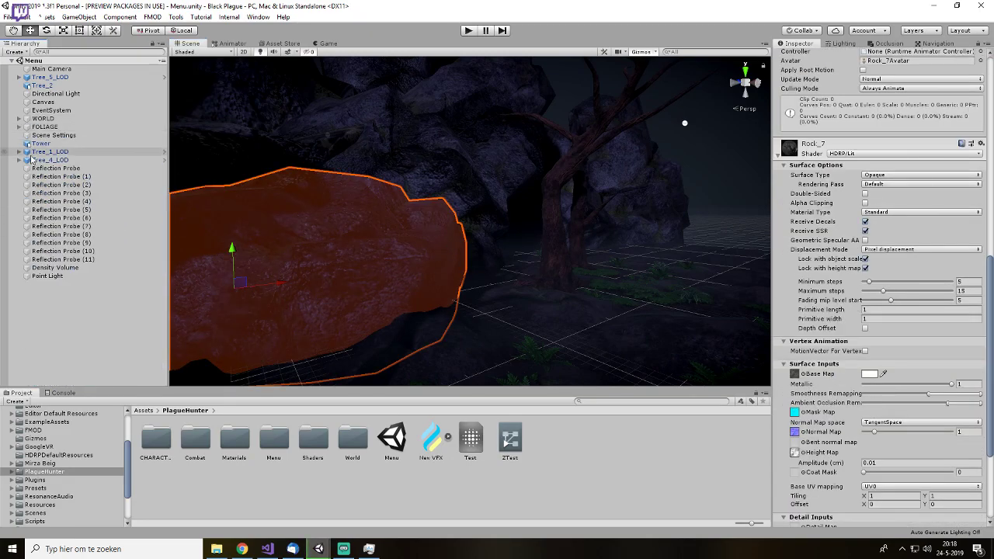
{"action": "left_click", "coordinate": [101, 308]}
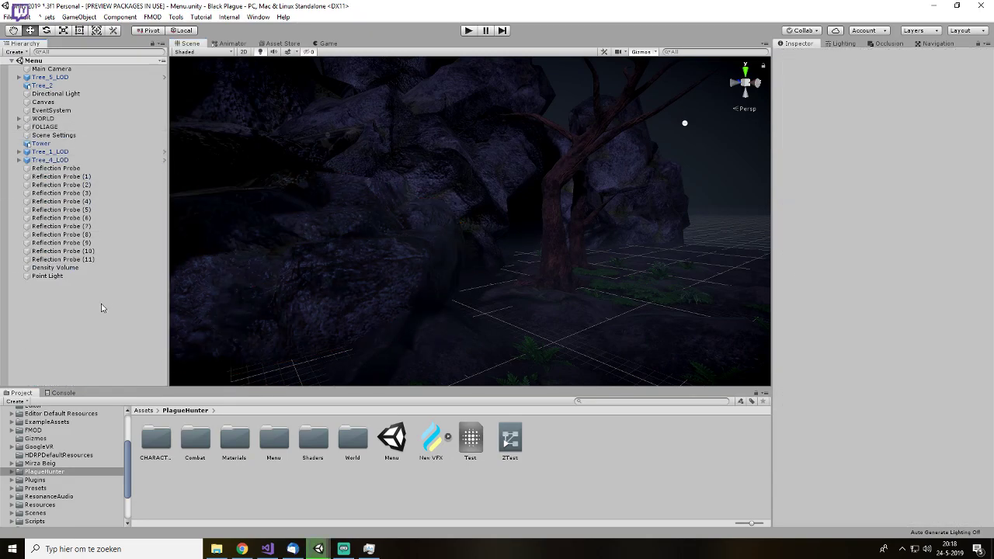
{"action": "left_click", "coordinate": [333, 44]}
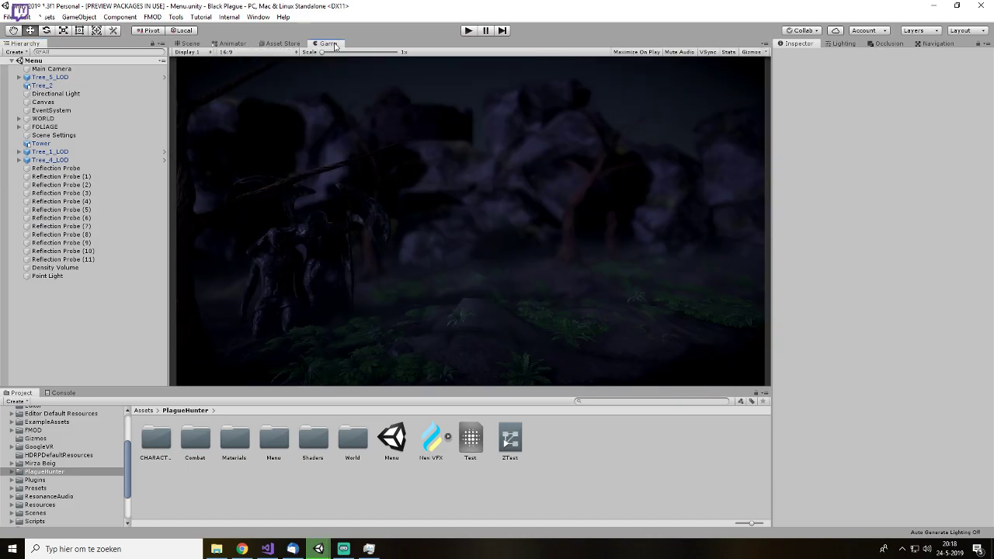
{"action": "left_click", "coordinate": [189, 44]}
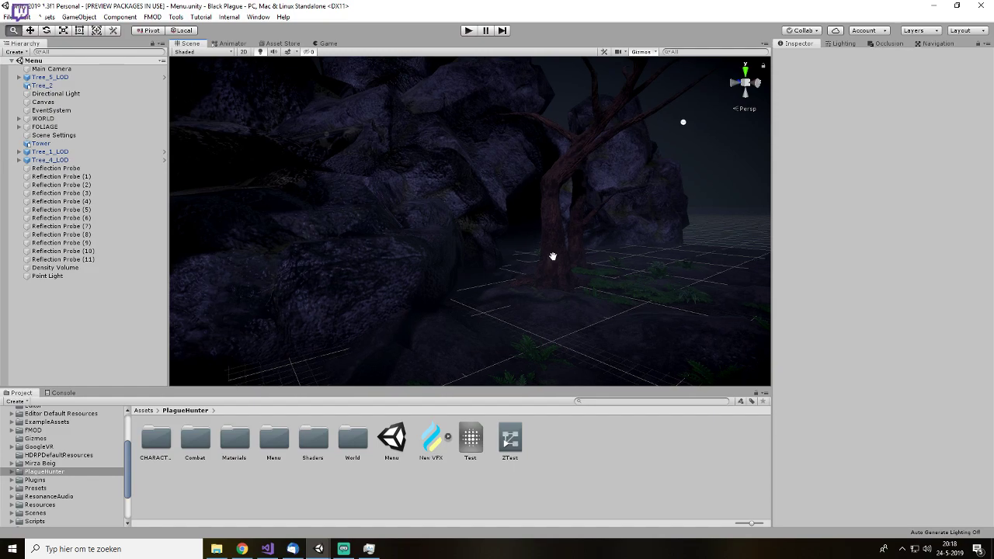
- Find the groundCover_03_Mixed (8) plant on the swamp ground and examine its leaves up close
{"action": "scroll", "coordinate": [479, 136], "scroll_direction": "up", "scroll_amount": 2}
{"action": "middle_click_drag", "start_coordinate": [478, 137], "coordinate": [514, 221]}
{"action": "left_click", "coordinate": [513, 220]}
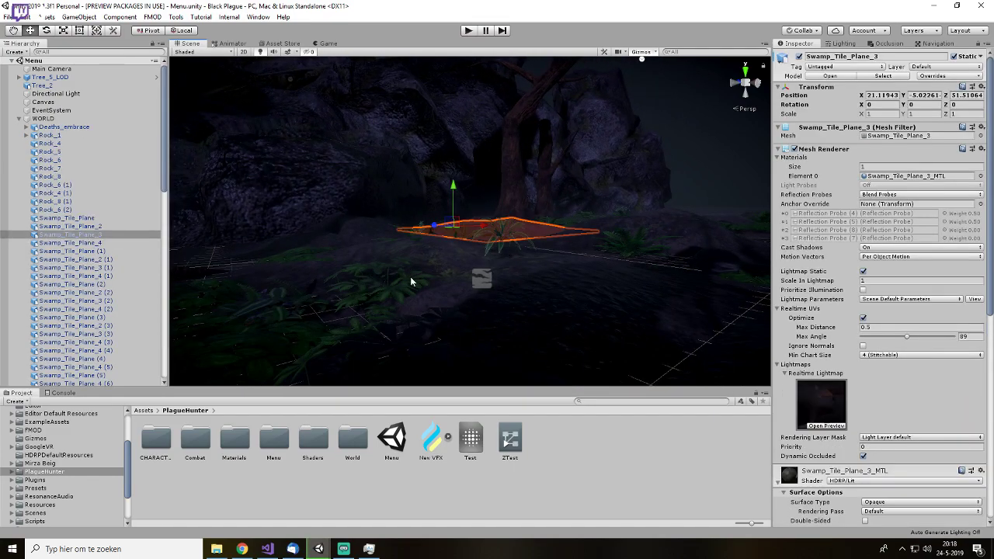
{"action": "left_click", "coordinate": [372, 281]}
{"action": "key", "text": "f"}
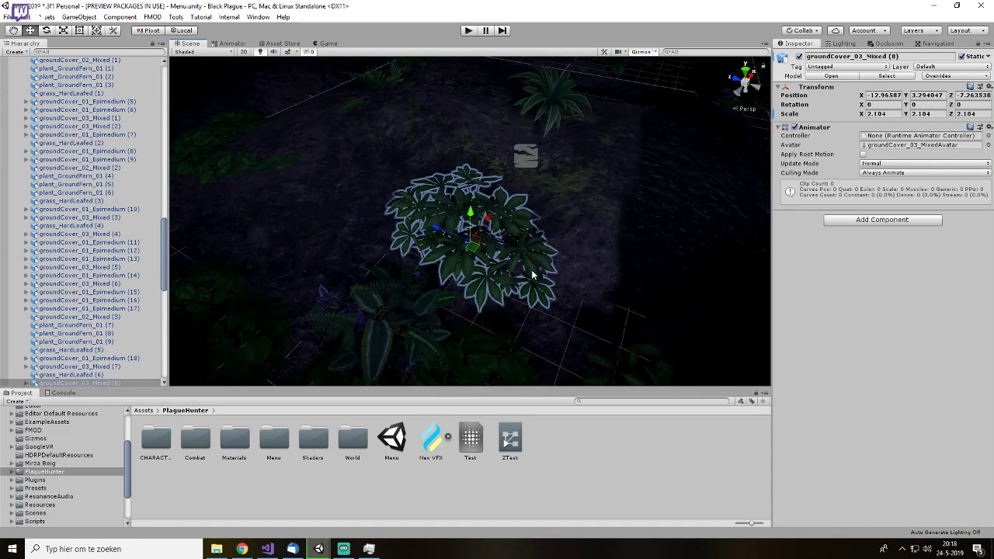
{"action": "left_click_drag", "start_coordinate": [533, 275], "coordinate": [691, 341], "text": "alt"}
{"action": "scroll", "coordinate": [463, 230], "scroll_direction": "up", "scroll_amount": 3}
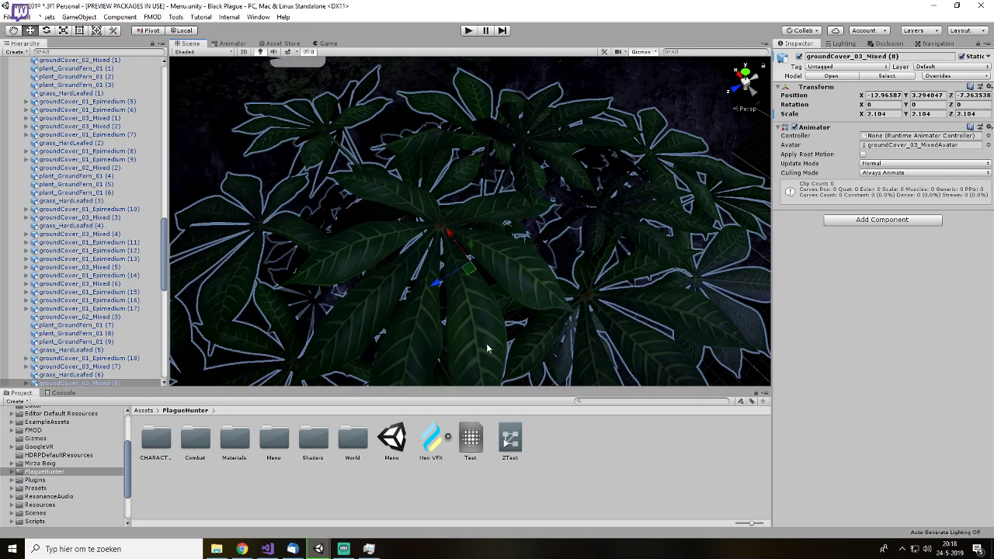
{"action": "scroll", "coordinate": [78, 329], "scroll_direction": "down", "scroll_amount": 2}
- Turn off Alpha Clipping in the groundCover_03_bigPlants material and view the leaves without it
{"action": "left_click", "coordinate": [25, 352]}
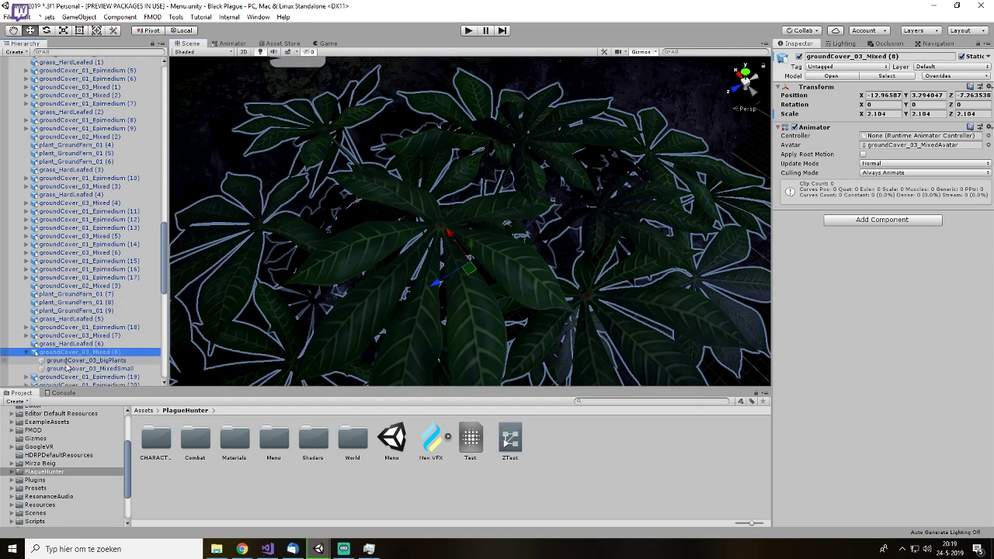
{"action": "left_click", "coordinate": [78, 362]}
{"action": "scroll", "coordinate": [864, 441], "scroll_direction": "down", "scroll_amount": 5}
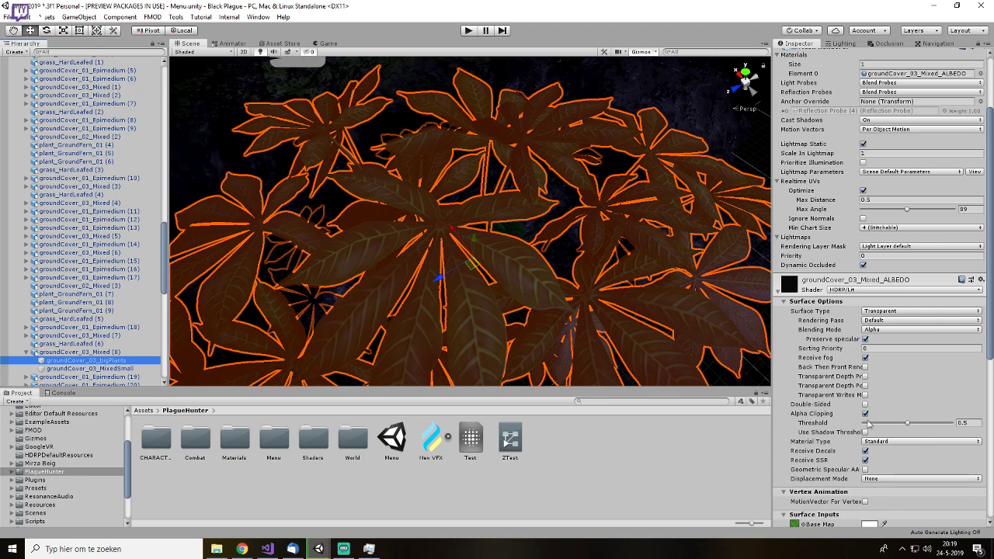
{"action": "left_click", "coordinate": [865, 414]}
{"action": "left_click", "coordinate": [709, 483]}
{"action": "right_click_drag", "start_coordinate": [514, 302], "coordinate": [522, 273]}
{"action": "left_click", "coordinate": [522, 274]}
- Turn Alpha Clipping back on for the groundCover_03_bigPlants material and look over the plant again
{"action": "left_click", "coordinate": [116, 362]}
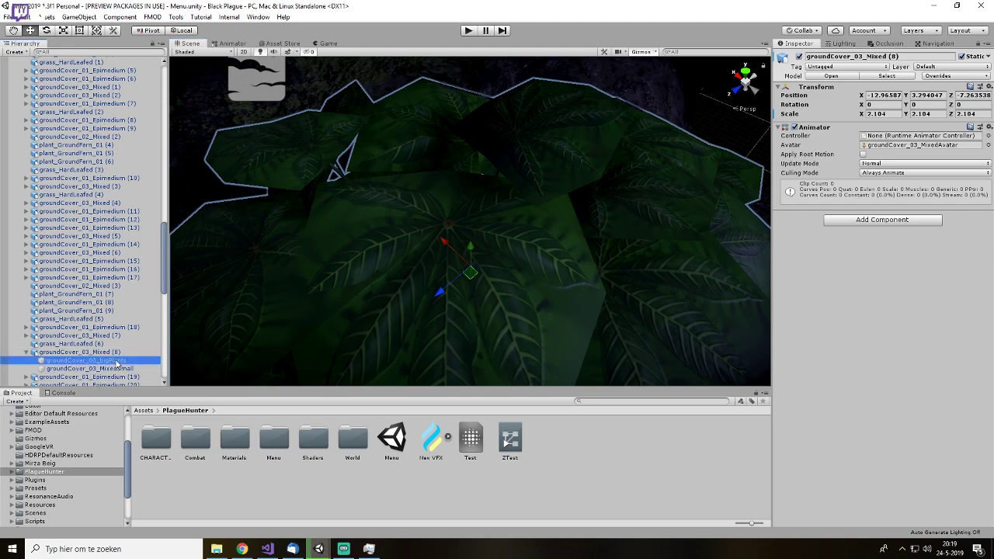
{"action": "scroll", "coordinate": [801, 394], "scroll_direction": "down", "scroll_amount": 6}
{"action": "left_click", "coordinate": [865, 322]}
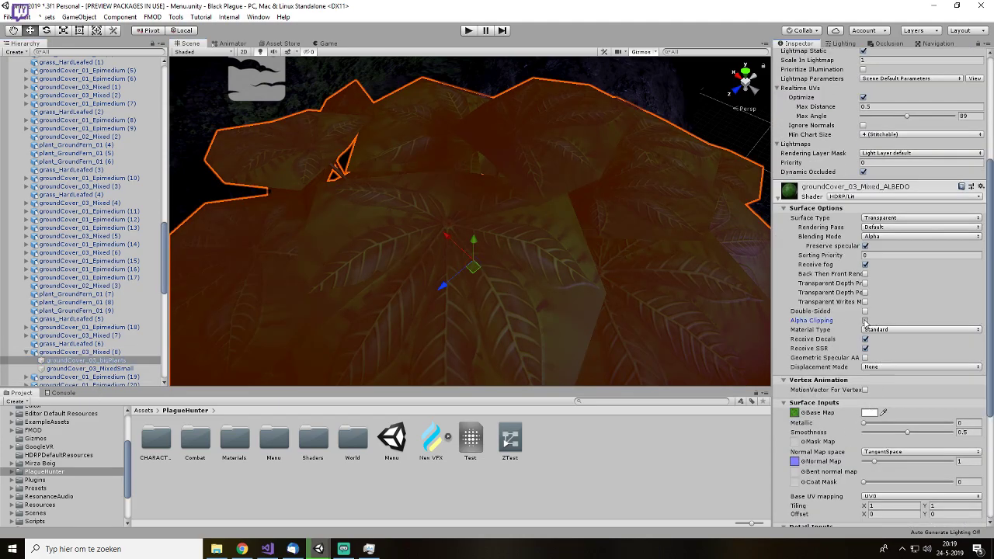
{"action": "left_click", "coordinate": [644, 453]}
{"action": "scroll", "coordinate": [593, 270], "scroll_direction": "down", "scroll_amount": 3}
{"action": "left_click_drag", "start_coordinate": [593, 270], "coordinate": [442, 305], "text": "alt"}
- Return to the Racetrack project and close its Build Settings
{"action": "mouse_move", "coordinate": [318, 548]}
{"action": "left_click", "coordinate": [371, 507]}
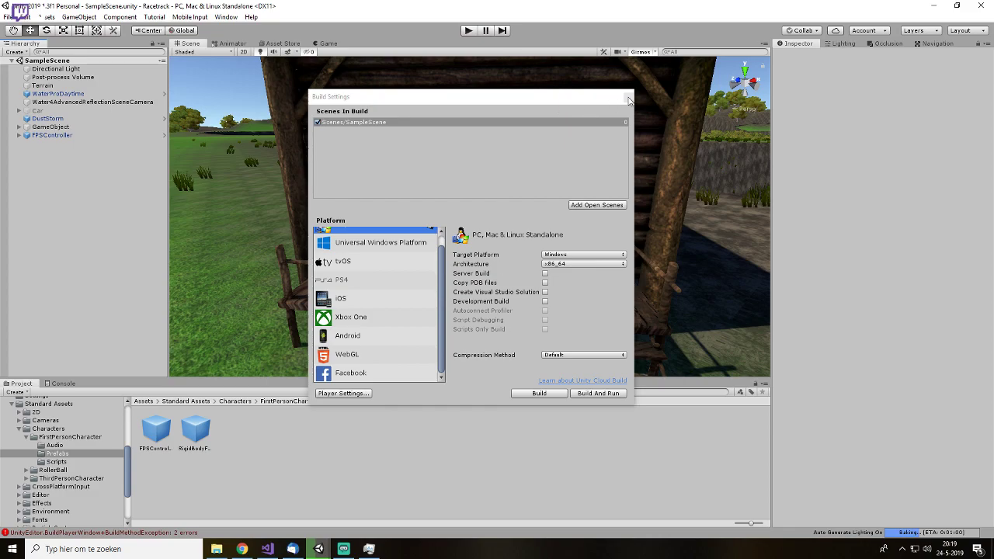
{"action": "left_click_drag", "start_coordinate": [549, 98], "coordinate": [477, 78]}
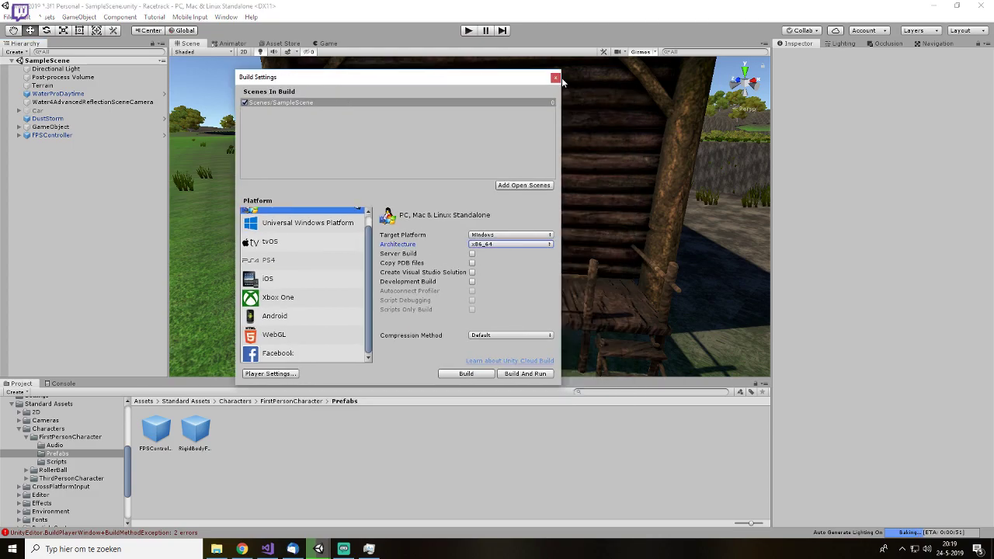
{"action": "left_click", "coordinate": [552, 82]}
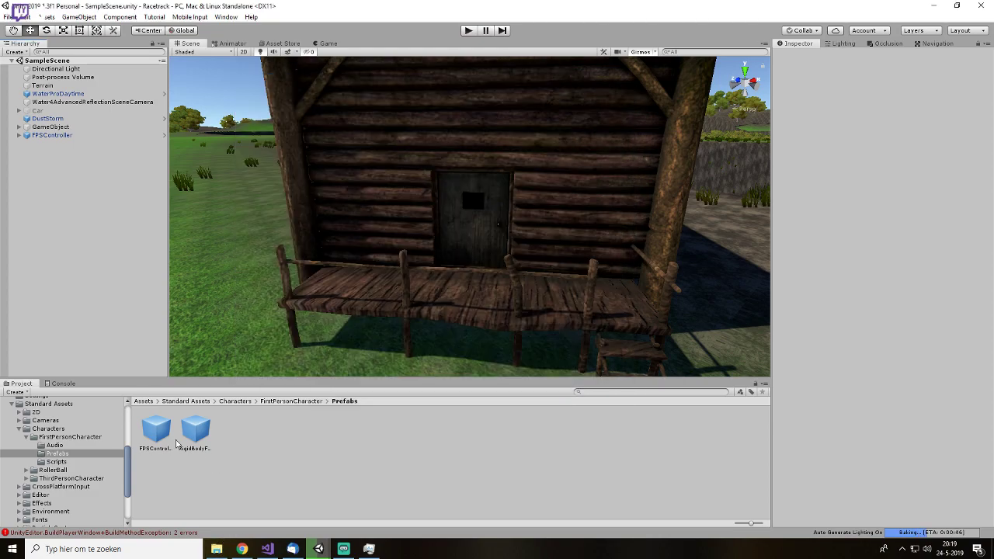
- Read the details of the build errors in the Racetrack project's console
{"action": "left_click", "coordinate": [63, 383]}
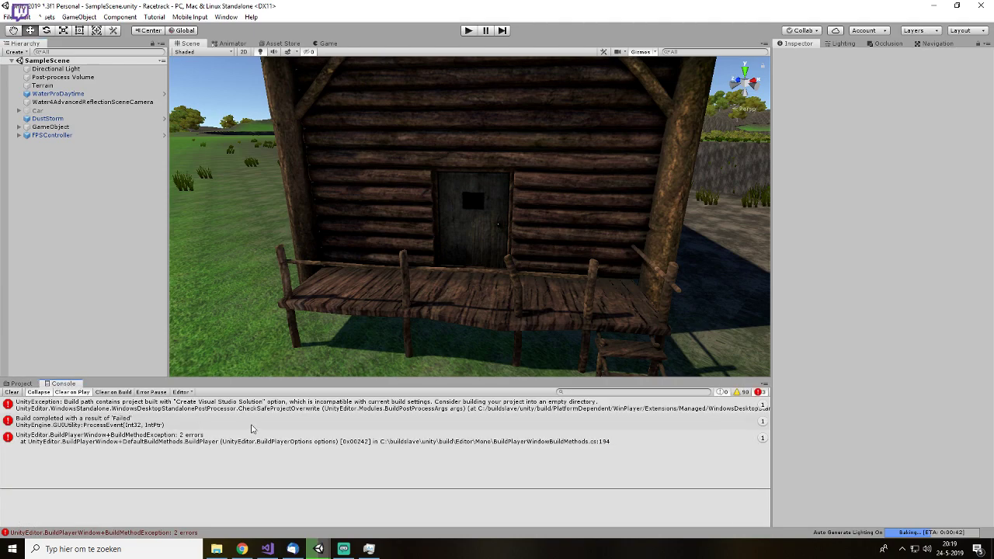
{"action": "left_click", "coordinate": [210, 404]}
{"action": "left_click", "coordinate": [150, 421]}
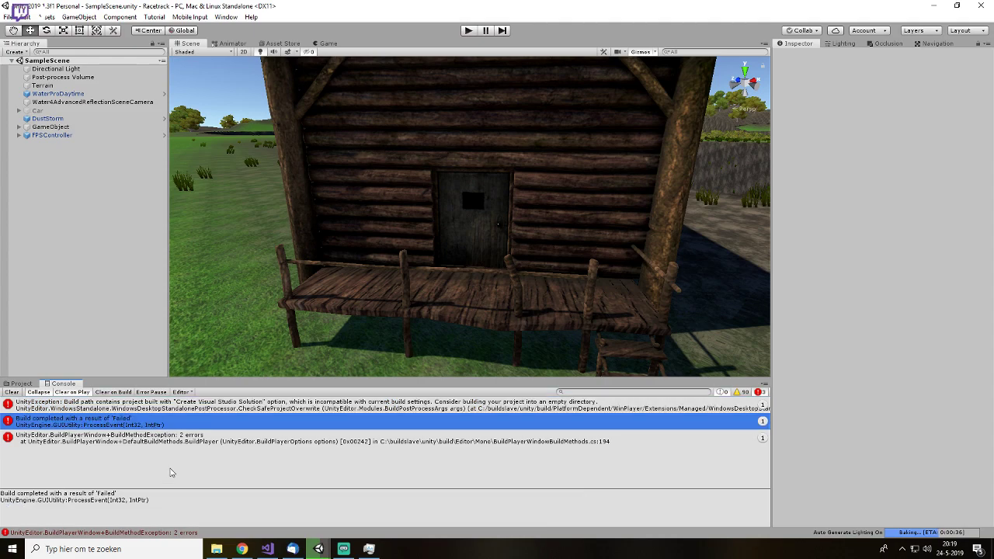
{"action": "left_click", "coordinate": [323, 407]}
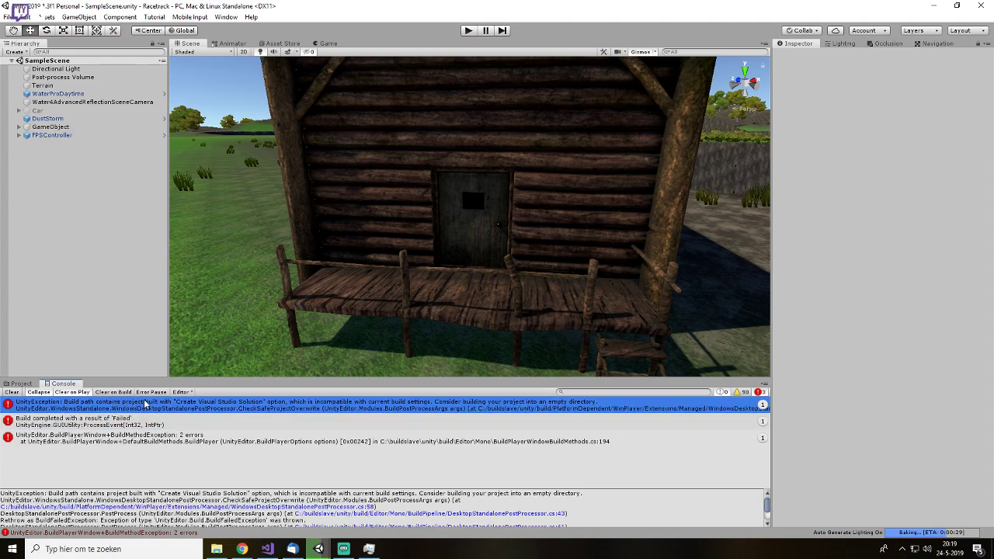
- Reopen the Racetrack Build Settings and start a 64-bit Windows build of SampleScene
{"action": "left_click", "coordinate": [9, 17]}
{"action": "left_click", "coordinate": [46, 120]}
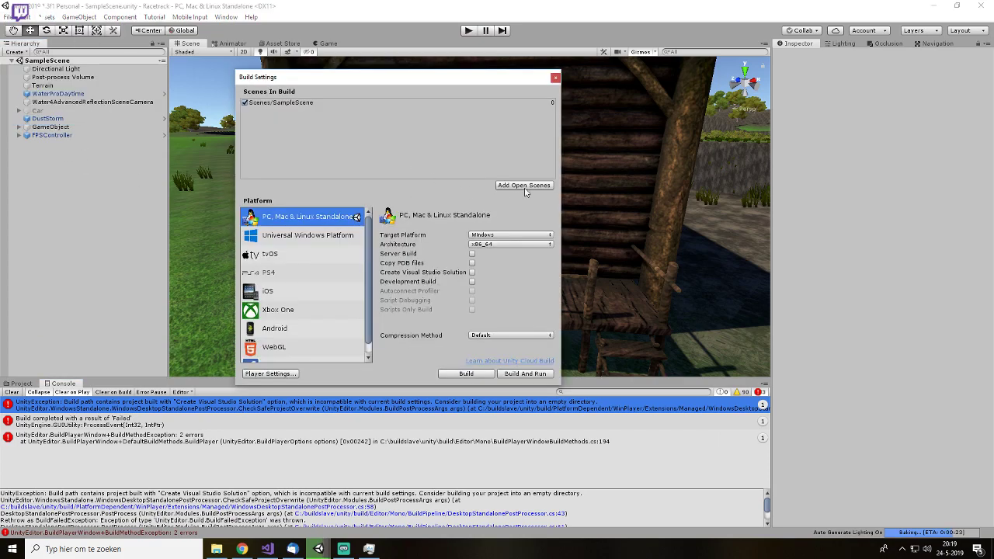
{"action": "left_click", "coordinate": [468, 374]}
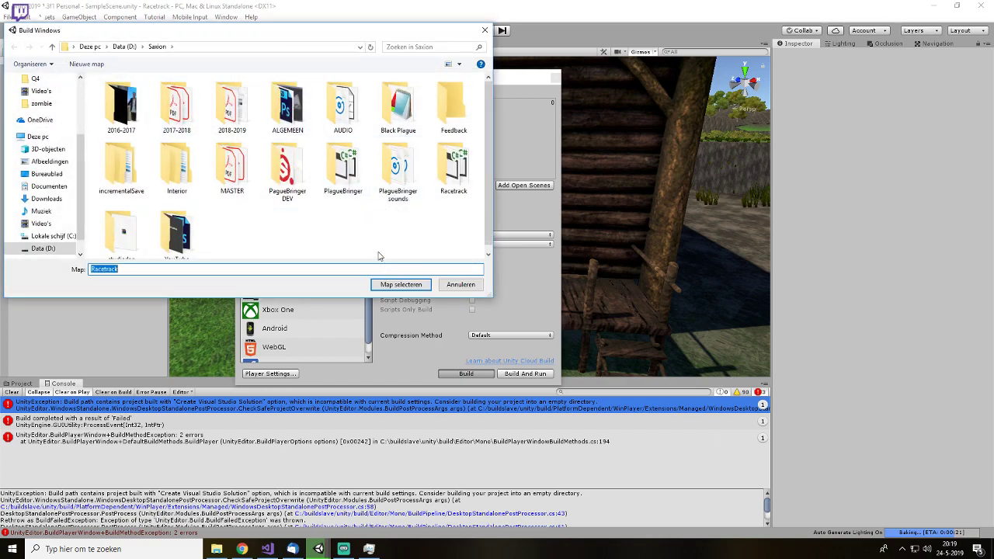
- Try to set Racetrack_BUILD as the build's destination folder by entering its name
{"action": "left_click", "coordinate": [303, 268]}
{"action": "type", "text": "_BUILD"}
{"action": "key", "text": "Return"}
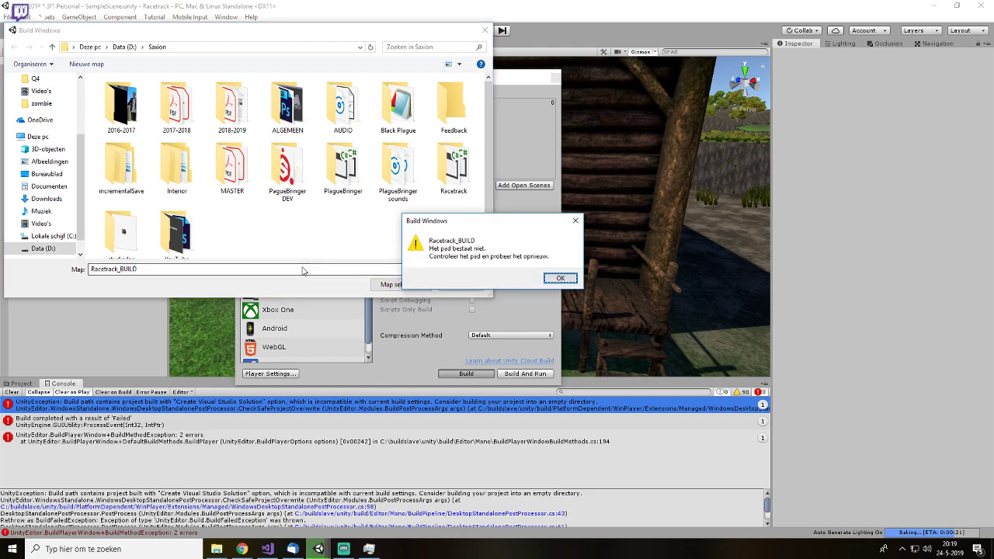
{"action": "left_click", "coordinate": [564, 279]}
- Create a new folder named RACETRACK_BUILD inside the Saxion folder and build the game into it
{"action": "scroll", "coordinate": [360, 247], "scroll_direction": "down", "scroll_amount": 1}
{"action": "right_click", "coordinate": [390, 215]}
{"action": "mouse_move", "coordinate": [440, 340]}
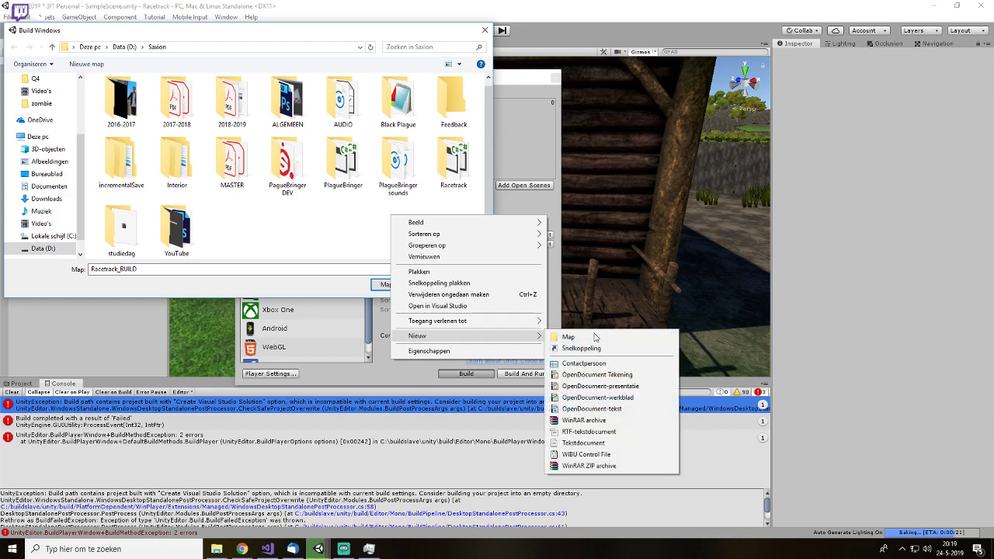
{"action": "left_click", "coordinate": [597, 336]}
{"action": "type", "text": "RACETRACK_BUILD"}
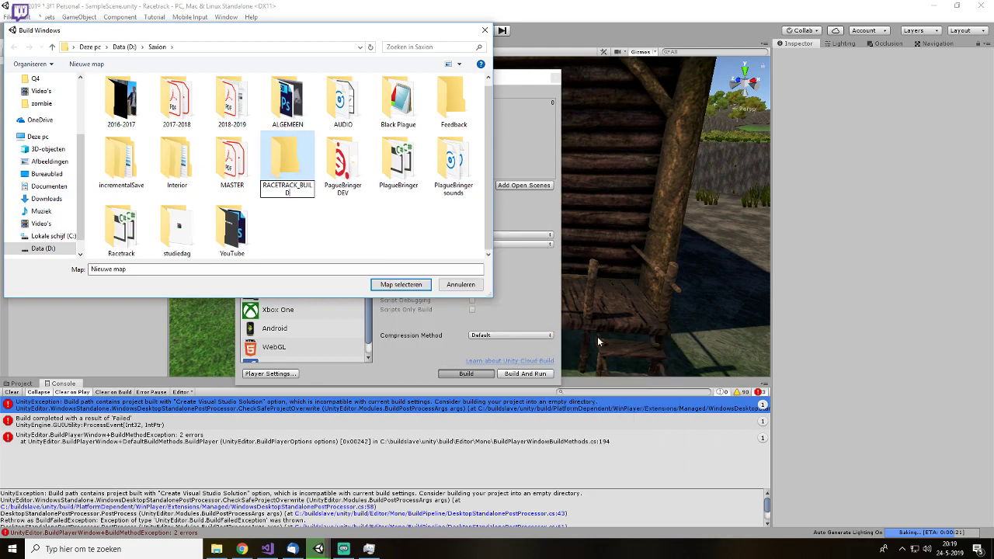
{"action": "key", "text": "Return"}
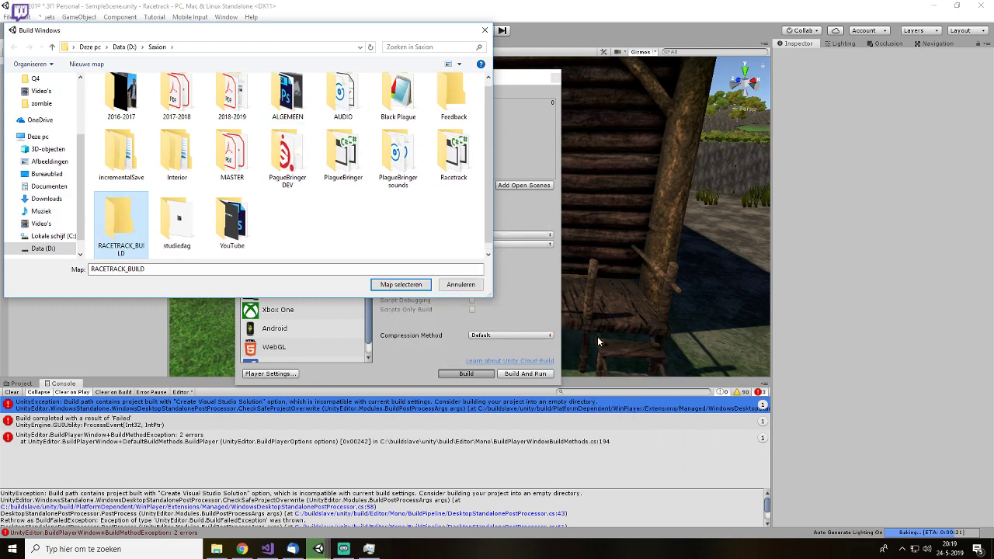
{"action": "left_click", "coordinate": [401, 284]}
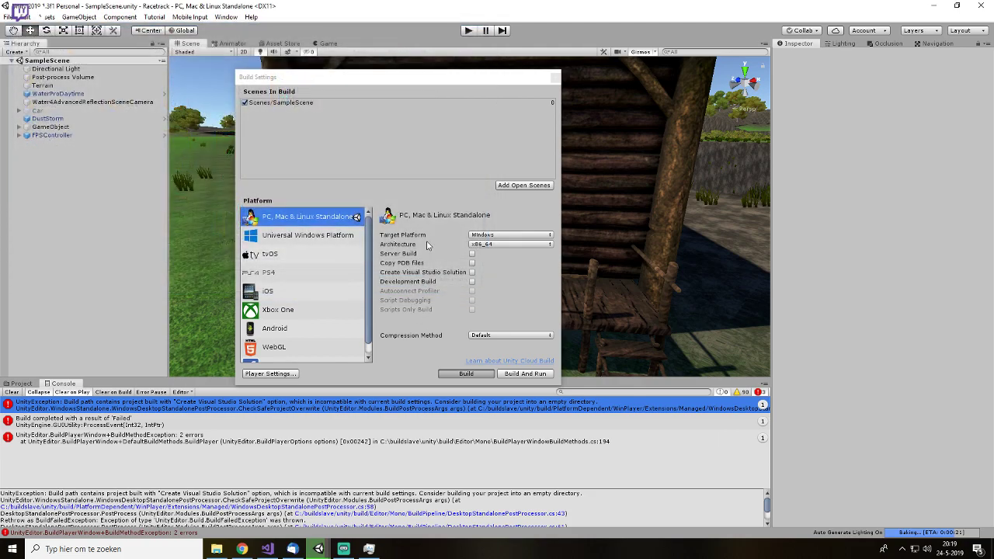
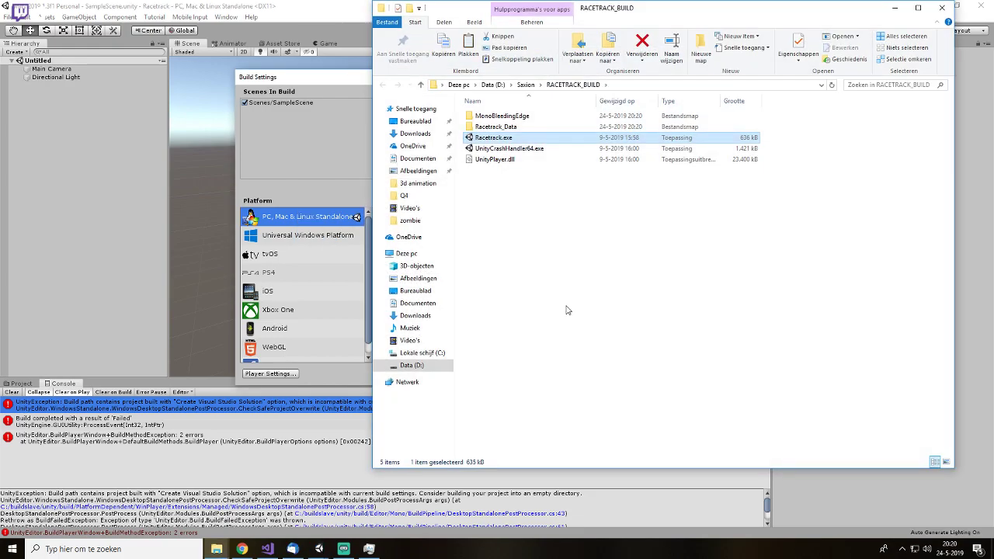
- Examine all the files and folders that the build produced in RACETRACK_BUILD
{"action": "left_click_drag", "start_coordinate": [713, 13], "coordinate": [576, 38]}
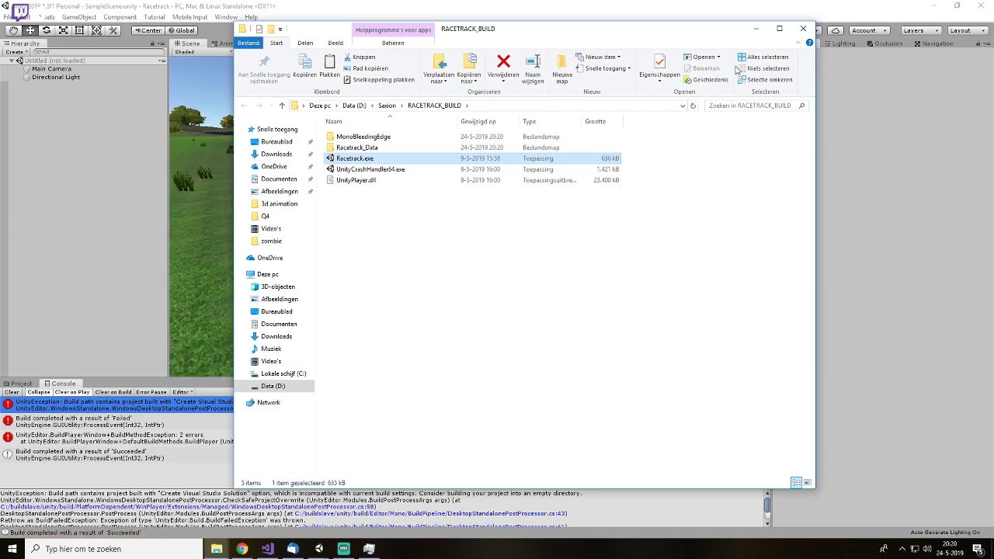
{"action": "left_click", "coordinate": [779, 28]}
{"action": "left_click", "coordinate": [957, 6]}
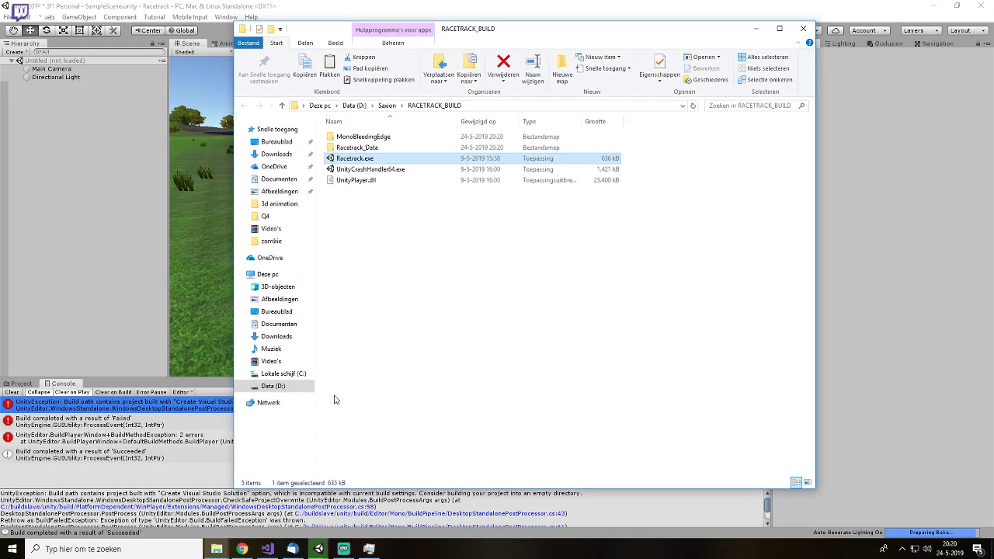
{"action": "left_click", "coordinate": [349, 249]}
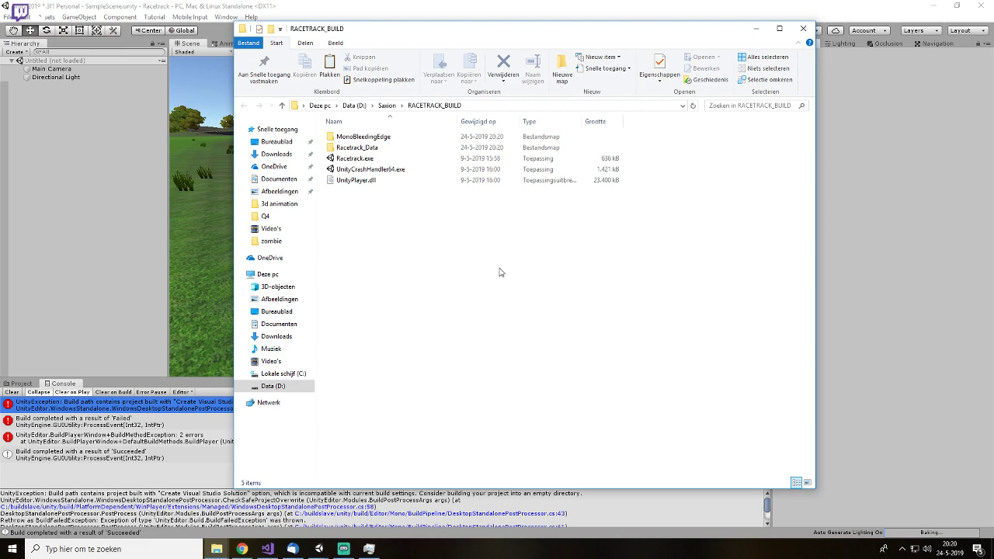
{"action": "left_click_drag", "start_coordinate": [423, 138], "coordinate": [401, 320]}
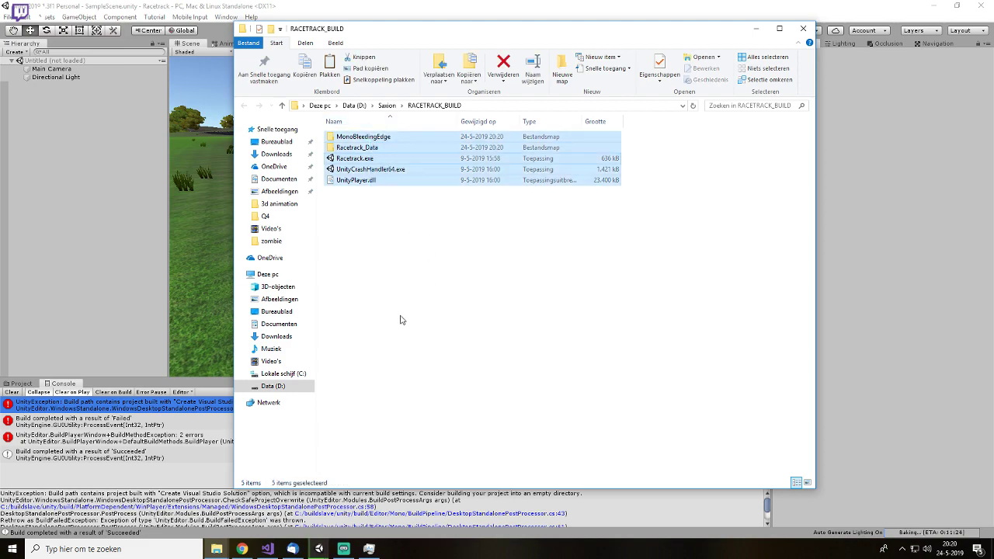
{"action": "left_click", "coordinate": [403, 284]}
{"action": "left_click_drag", "start_coordinate": [350, 275], "coordinate": [400, 139]}
{"action": "left_click", "coordinate": [418, 265]}
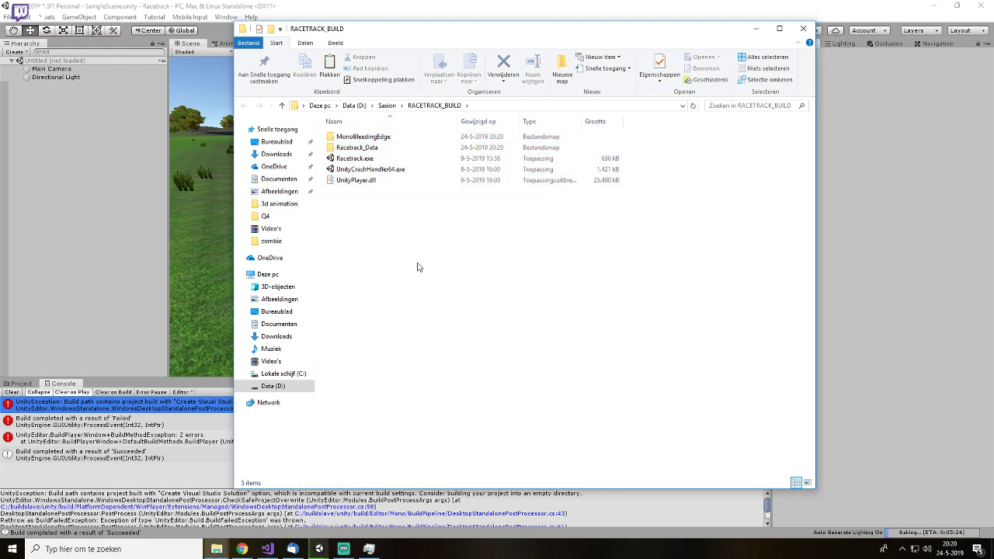
- Rename the Racetrack_Data folder to xRacetrack_Data and try to run Racetrack.exe without its data folder
{"action": "left_click", "coordinate": [356, 150]}
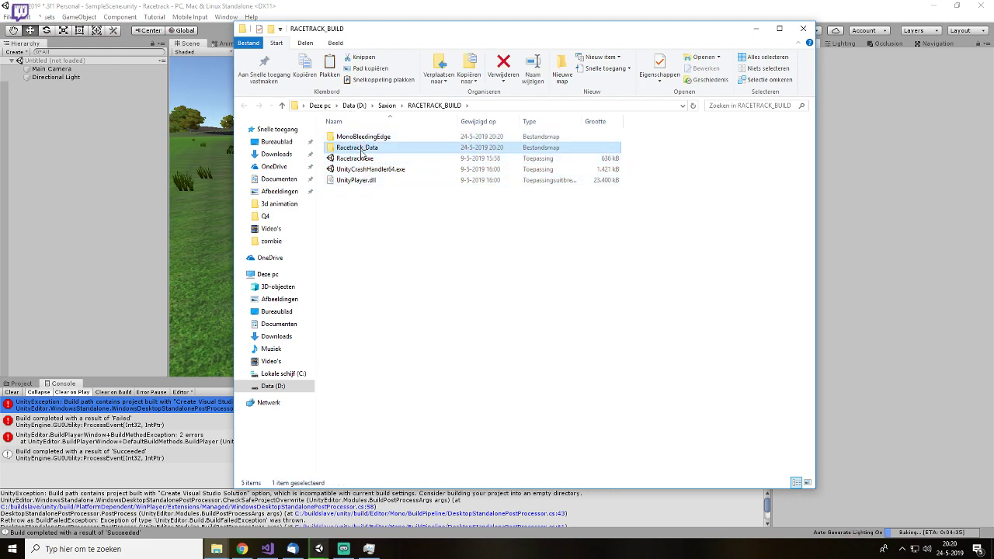
{"action": "left_click", "coordinate": [361, 152]}
{"action": "type", "text": "x"}
{"action": "left_click", "coordinate": [435, 259]}
{"action": "double_click", "coordinate": [384, 158]}
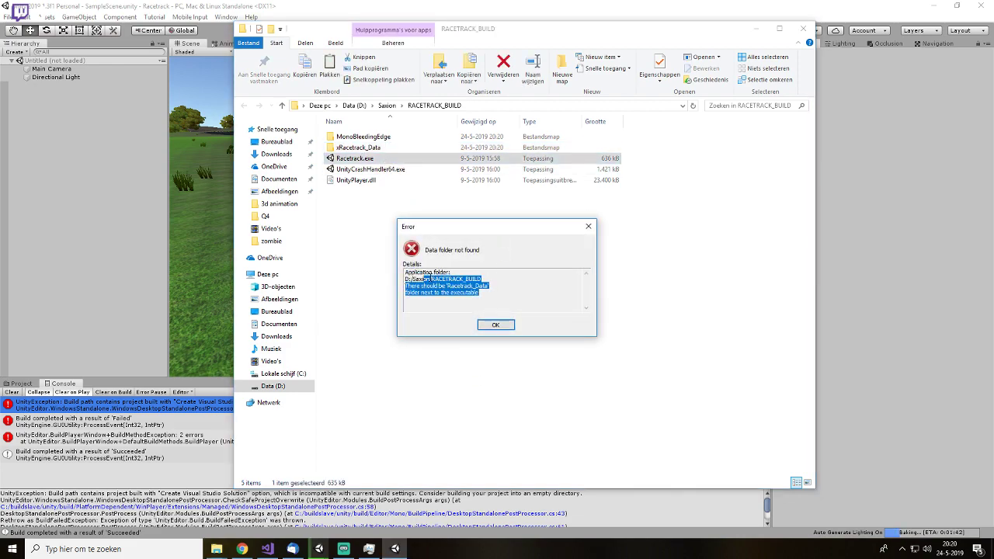
{"action": "left_click", "coordinate": [506, 327]}
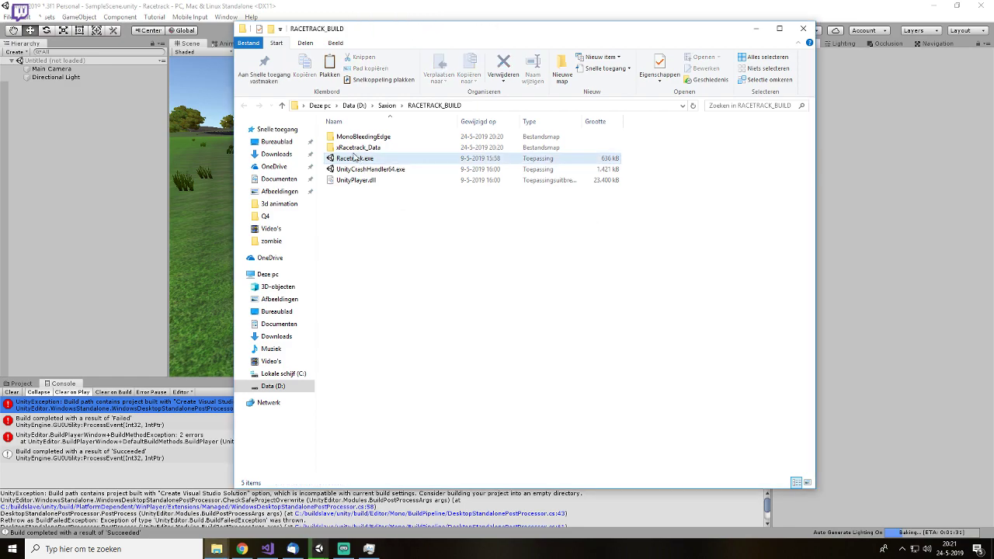
- Rename the xRacetrack_Data folder back to Racetrack_Data
{"action": "left_click", "coordinate": [376, 150]}
{"action": "left_click", "coordinate": [375, 148]}
{"action": "key", "text": "Home"}
{"action": "key", "text": "Delete"}
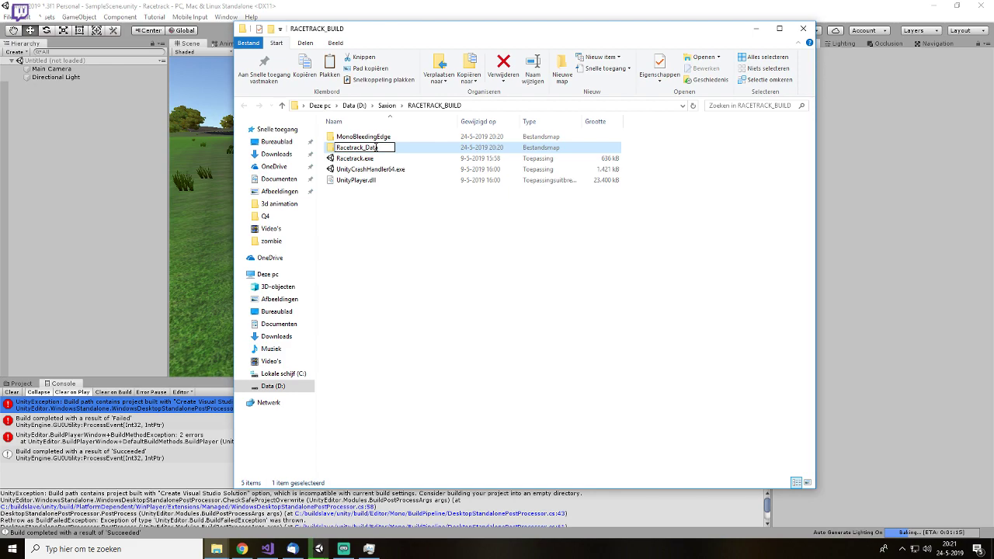
{"action": "left_click", "coordinate": [439, 252]}
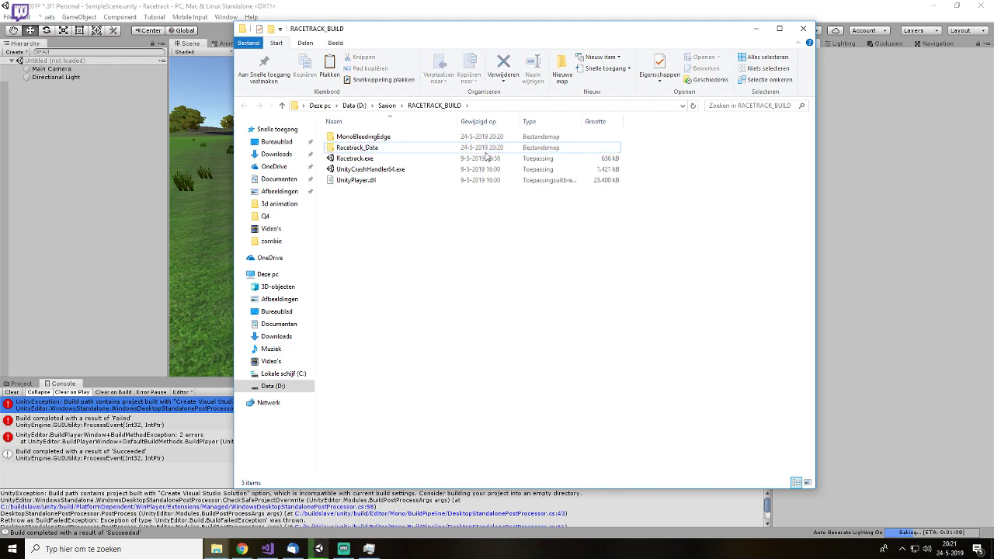
- Run Racetrack.exe, walk through the terrain toward the cabin to test the built game, and quit it
{"action": "double_click", "coordinate": [404, 162]}
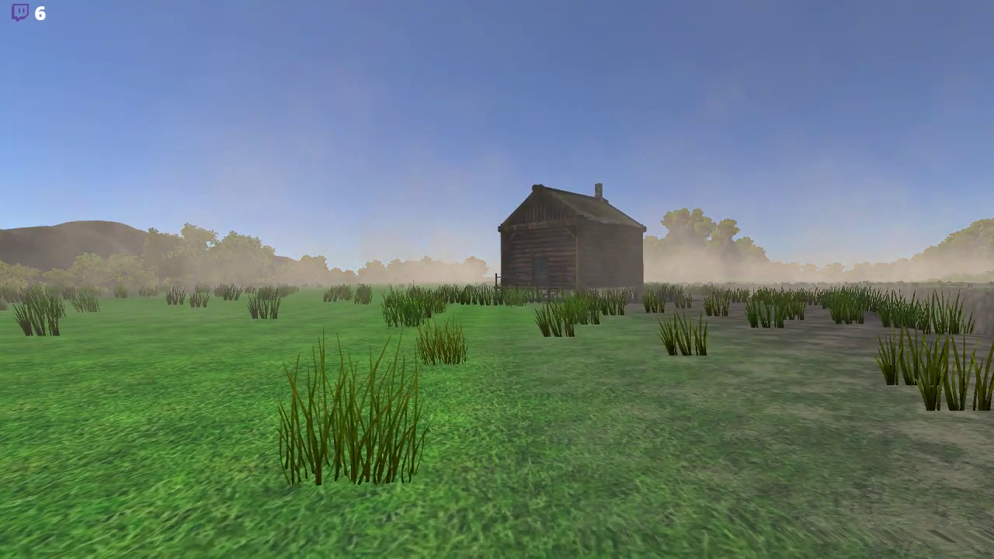
{"action": "key", "text": "w"}
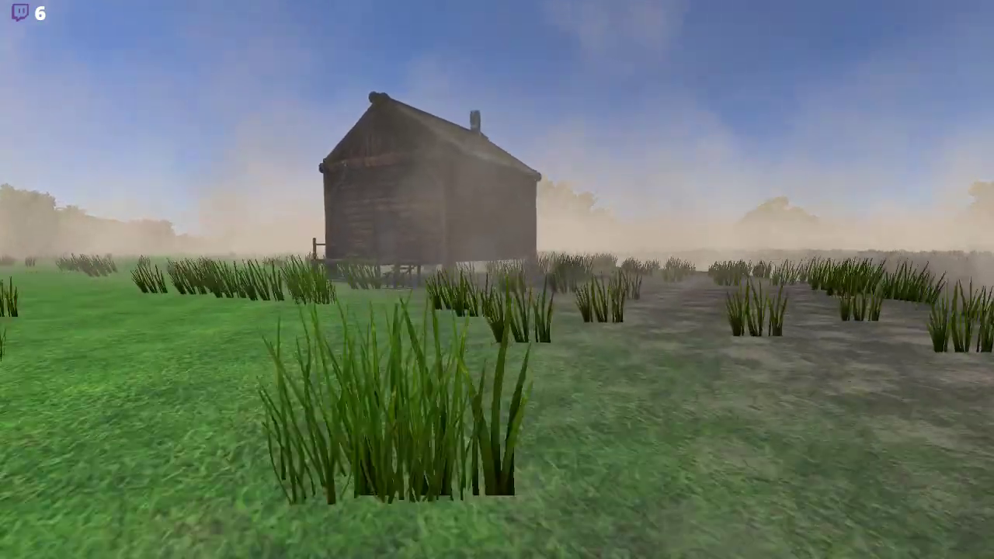
{"action": "key", "text": "w"}
{"action": "key", "text": "w"}
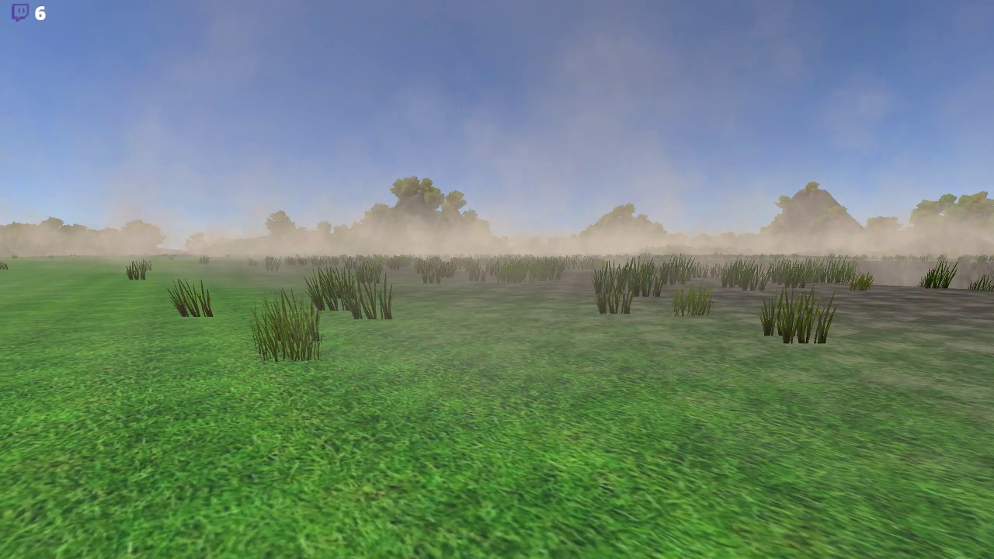
{"action": "key", "text": "alt+F4"}
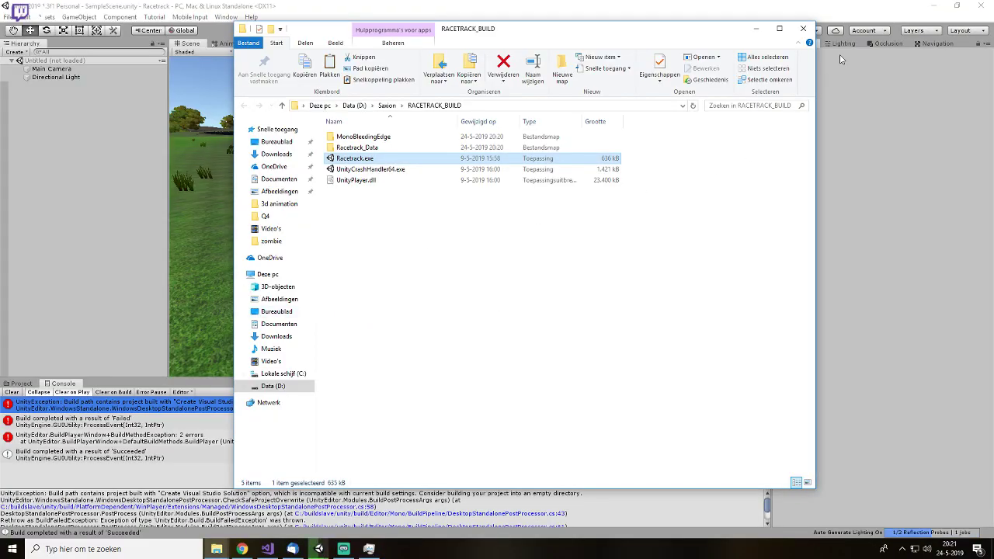
- Close the build folder window and the Build Settings, and clear all messages from the console
{"action": "left_click", "coordinate": [804, 29]}
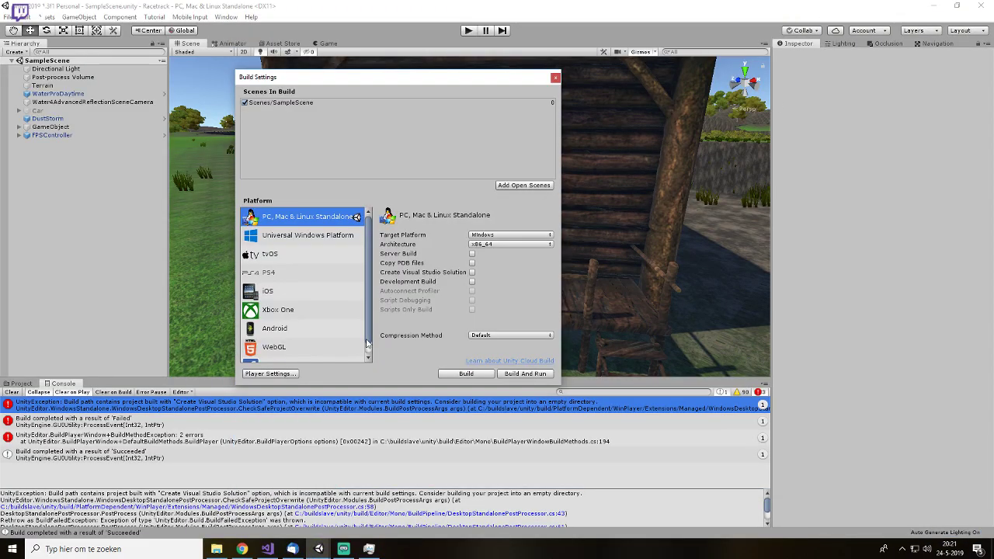
{"action": "left_click", "coordinate": [556, 78]}
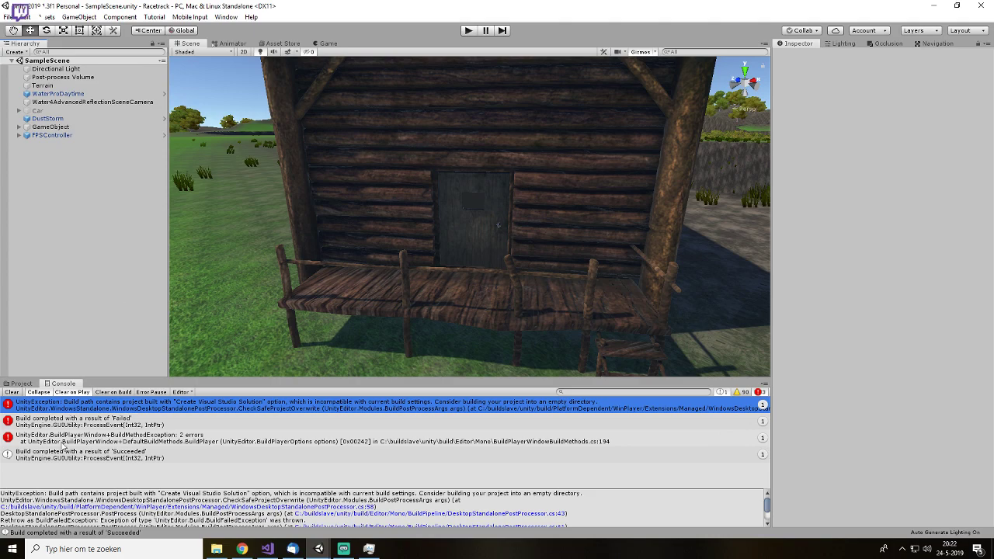
{"action": "left_click", "coordinate": [21, 384]}
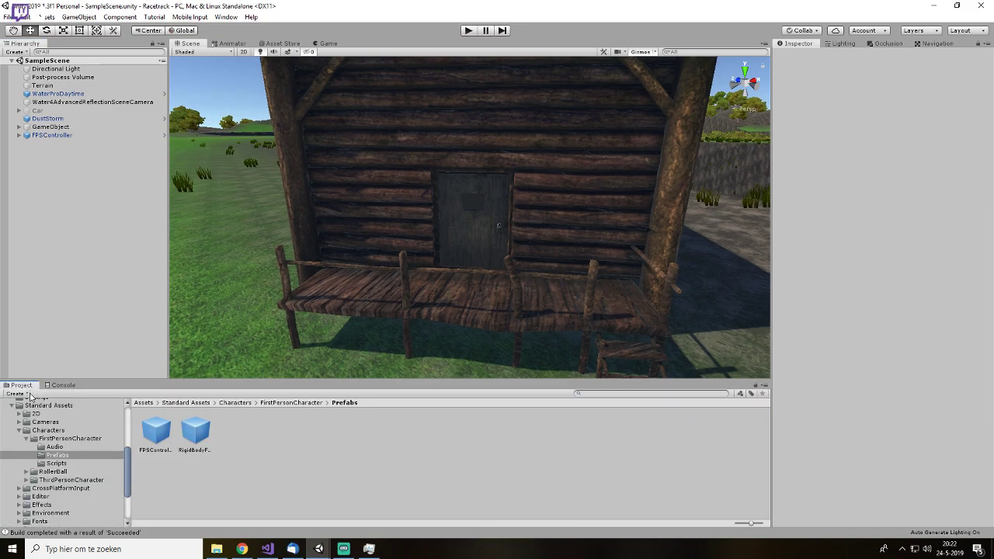
{"action": "left_click", "coordinate": [60, 386]}
{"action": "left_click", "coordinate": [12, 394]}
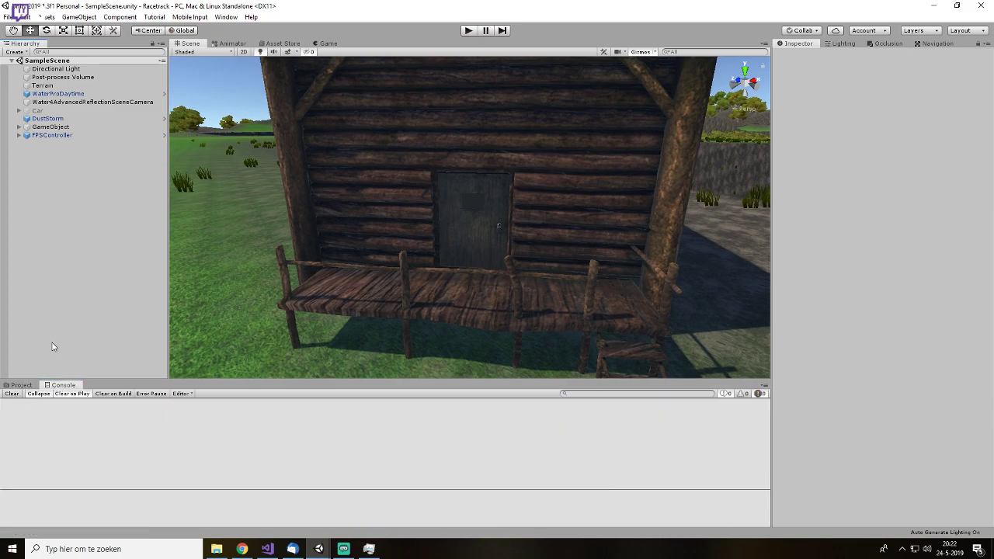
{"action": "middle_click_drag", "start_coordinate": [445, 226], "coordinate": [409, 265]}
{"action": "scroll", "coordinate": [424, 274], "scroll_direction": "down", "scroll_amount": 3}
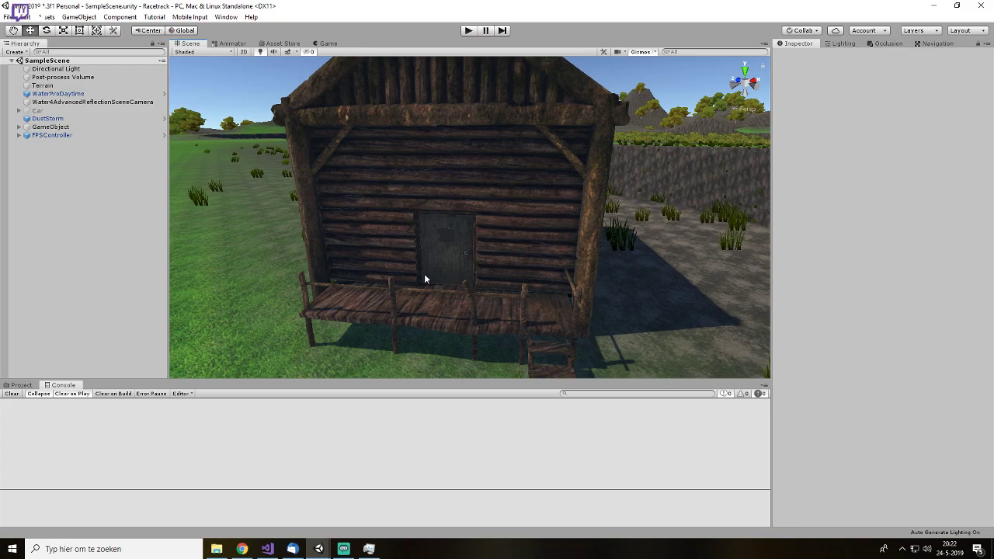
{"action": "scroll", "coordinate": [404, 272], "scroll_direction": "down", "scroll_amount": 10}
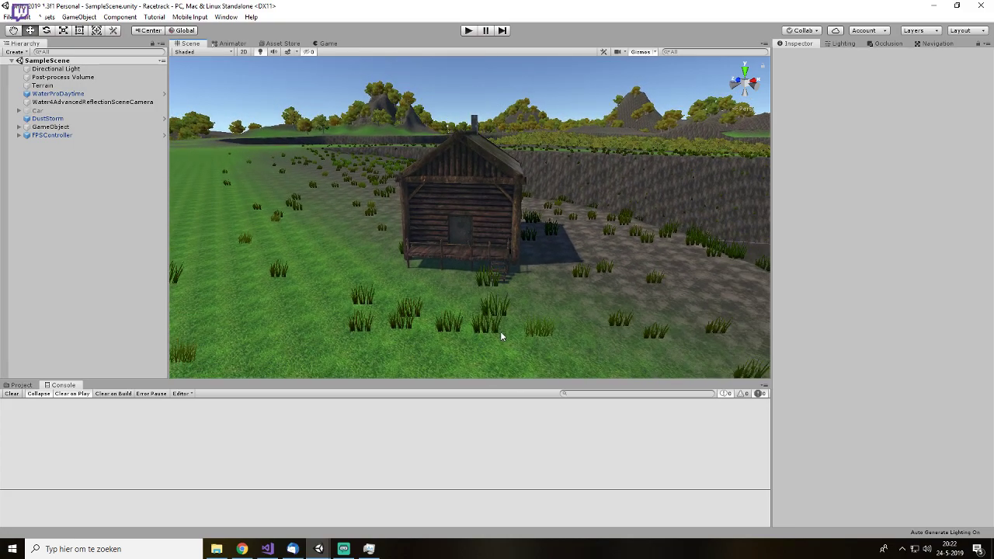
{"action": "middle_click_drag", "start_coordinate": [512, 217], "coordinate": [581, 278]}
{"action": "left_click_drag", "start_coordinate": [581, 278], "coordinate": [381, 299], "text": "alt"}
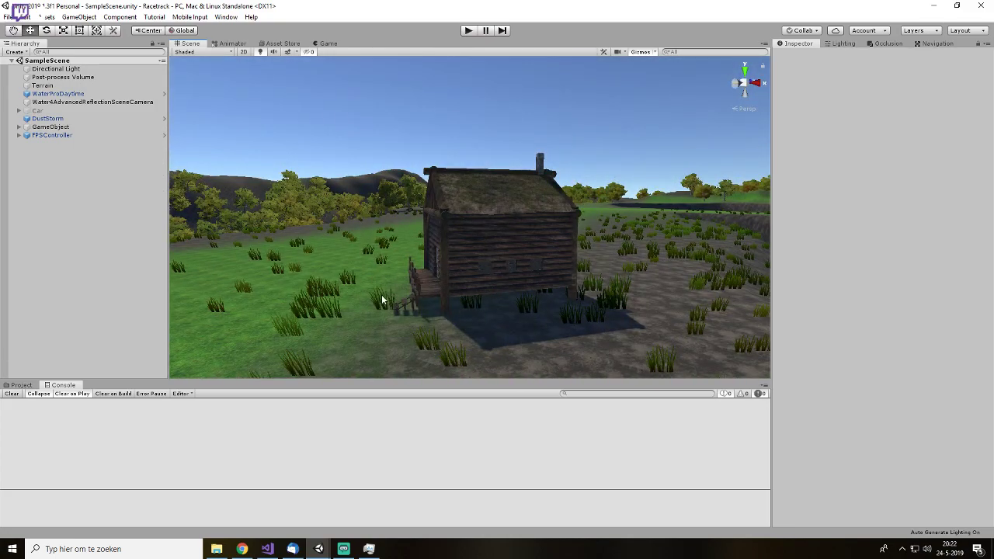
{"action": "middle_click_drag", "start_coordinate": [438, 219], "coordinate": [586, 263]}
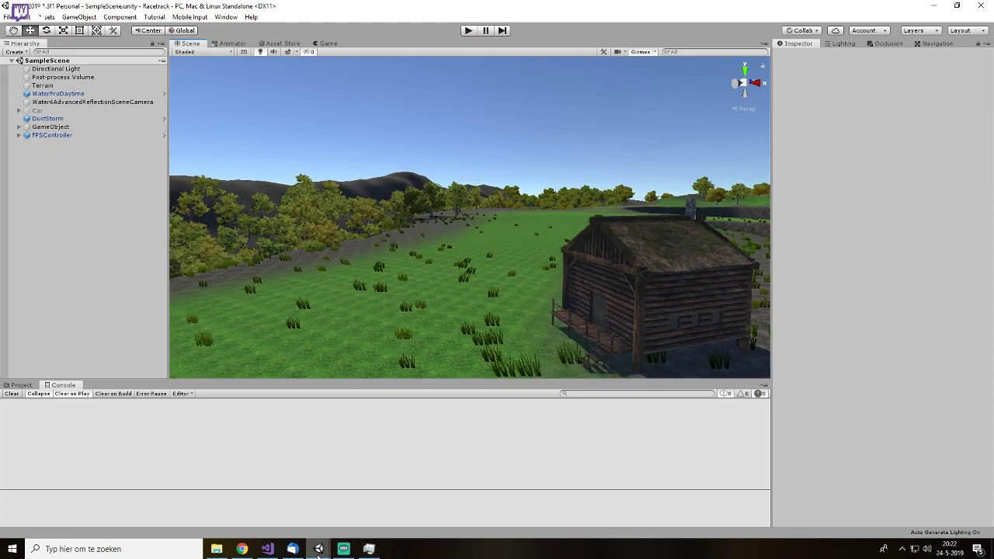
- Switch to the Black Plague project, collapse the WORLD and FOLIAGE groups, and show the settings of the Scene Settings object
{"action": "mouse_move", "coordinate": [317, 554]}
{"action": "left_click", "coordinate": [260, 497]}
{"action": "scroll", "coordinate": [98, 207], "scroll_direction": "up", "scroll_amount": 15}
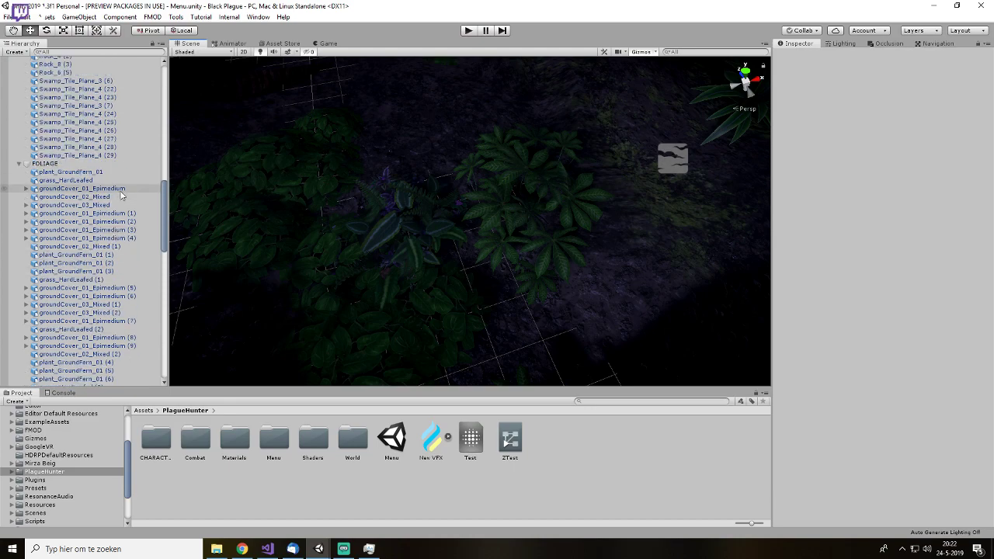
{"action": "left_click", "coordinate": [20, 119]}
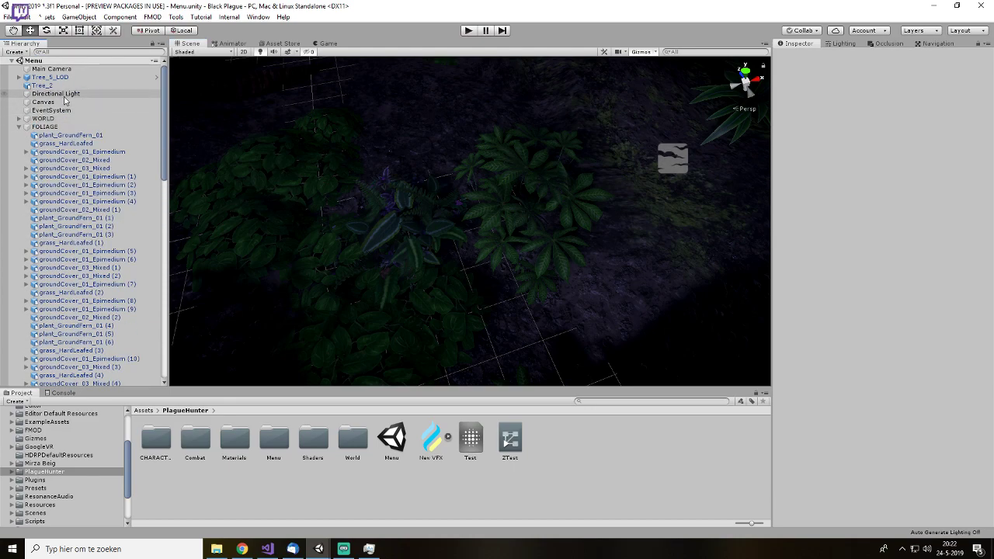
{"action": "left_click", "coordinate": [19, 128]}
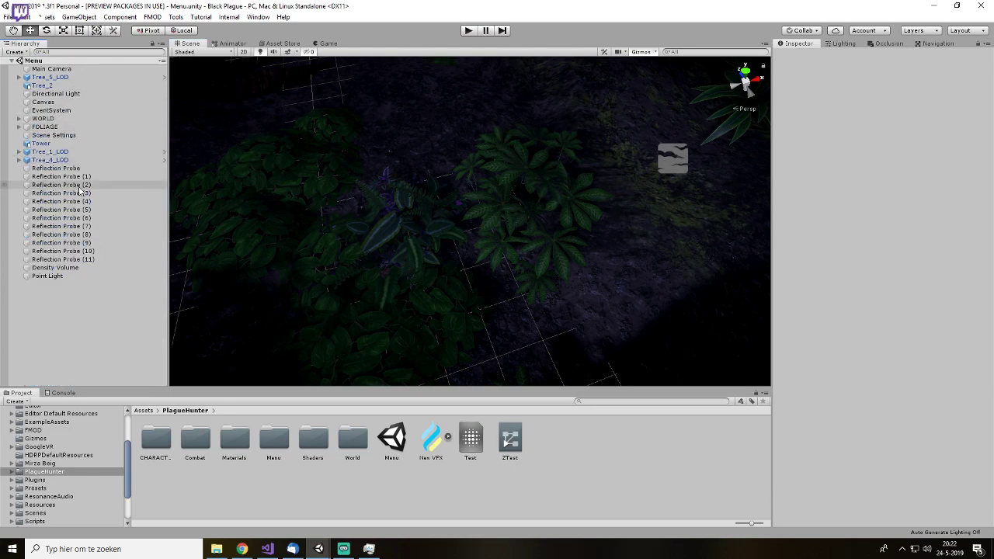
{"action": "left_click", "coordinate": [70, 136]}
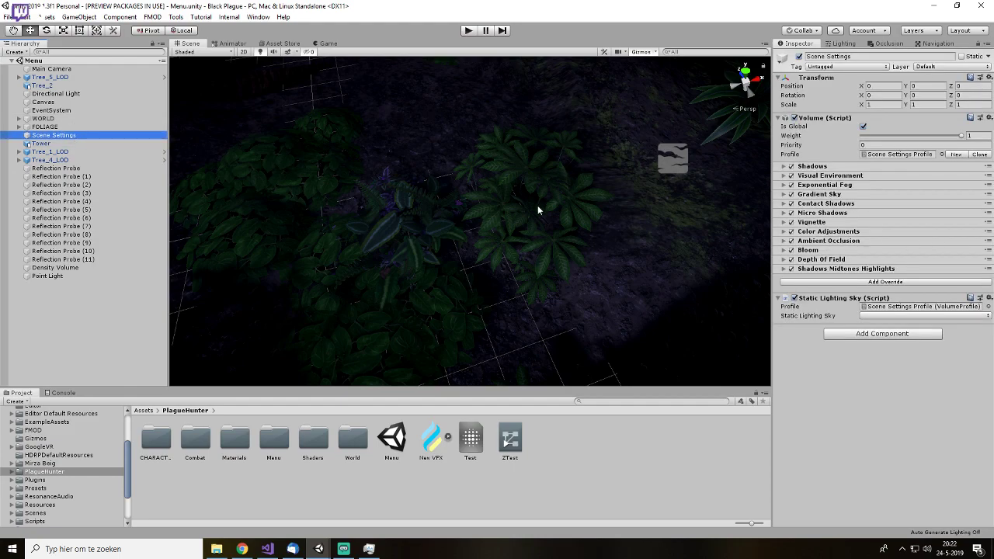
- Examine the dark Menu scene's trees, rocks, statues and foliage from several angles
{"action": "scroll", "coordinate": [540, 210], "scroll_direction": "down", "scroll_amount": 3}
{"action": "left_click_drag", "start_coordinate": [594, 284], "coordinate": [570, 222], "text": "alt"}
{"action": "scroll", "coordinate": [606, 222], "scroll_direction": "down", "scroll_amount": 8}
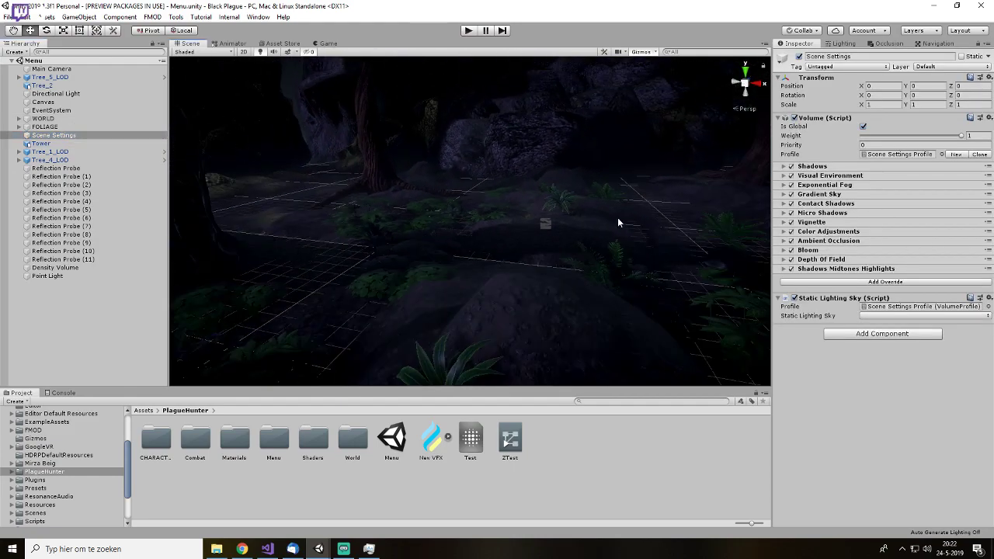
{"action": "left_click", "coordinate": [792, 232]}
{"action": "middle_click_drag", "start_coordinate": [522, 230], "coordinate": [626, 245]}
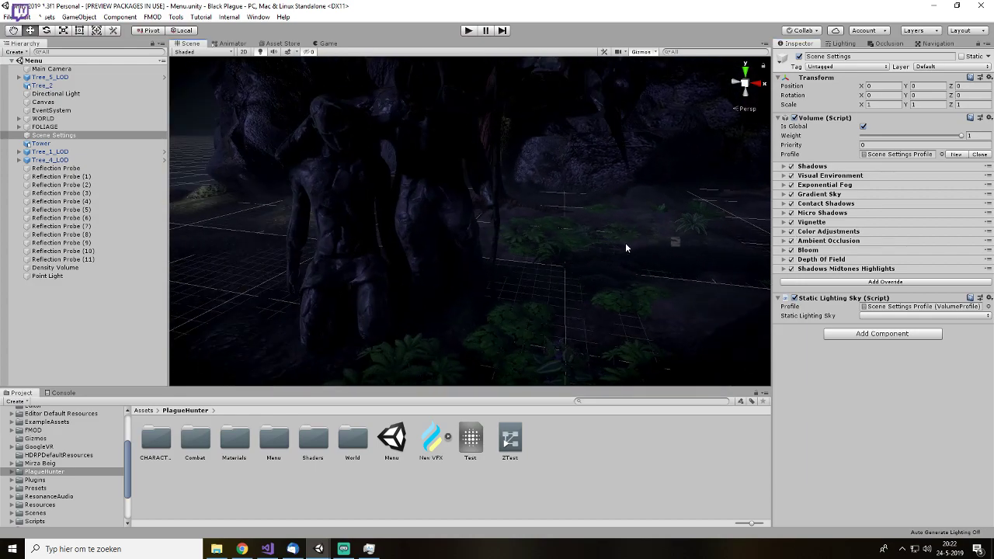
{"action": "middle_click_drag", "start_coordinate": [572, 194], "coordinate": [527, 273]}
{"action": "scroll", "coordinate": [502, 234], "scroll_direction": "down", "scroll_amount": 6}
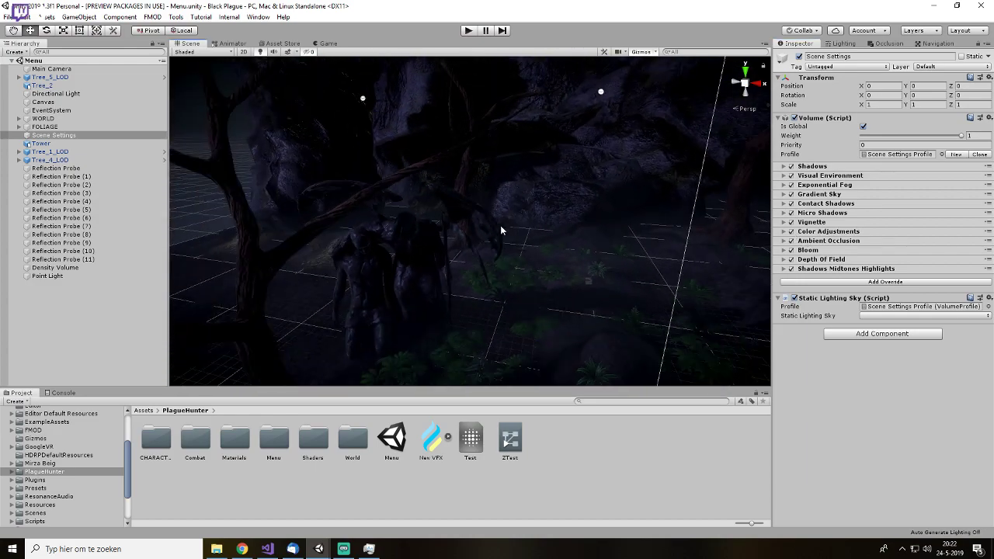
{"action": "left_click_drag", "start_coordinate": [573, 239], "coordinate": [456, 269], "text": "alt"}
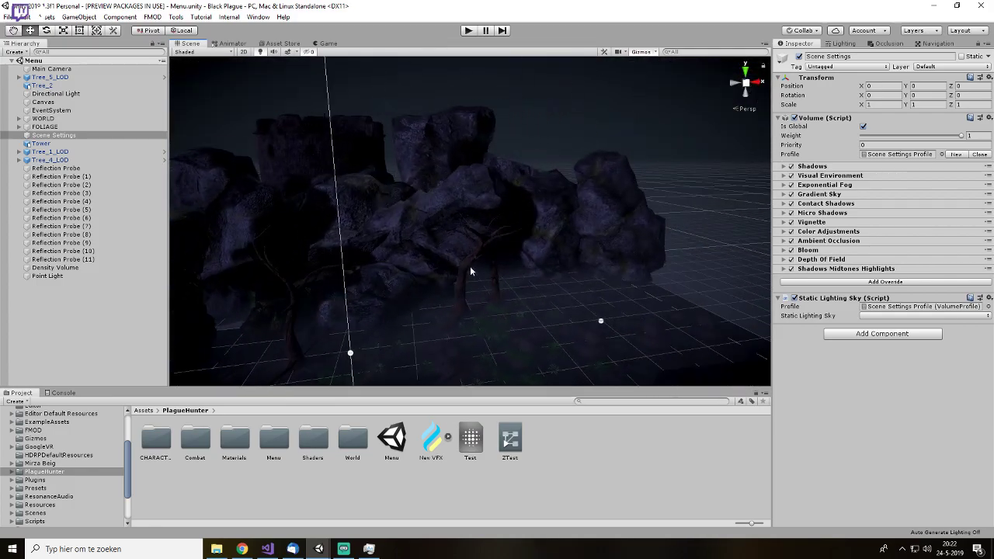
{"action": "scroll", "coordinate": [532, 277], "scroll_direction": "up", "scroll_amount": 5}
{"action": "middle_click_drag", "start_coordinate": [599, 274], "coordinate": [500, 245]}
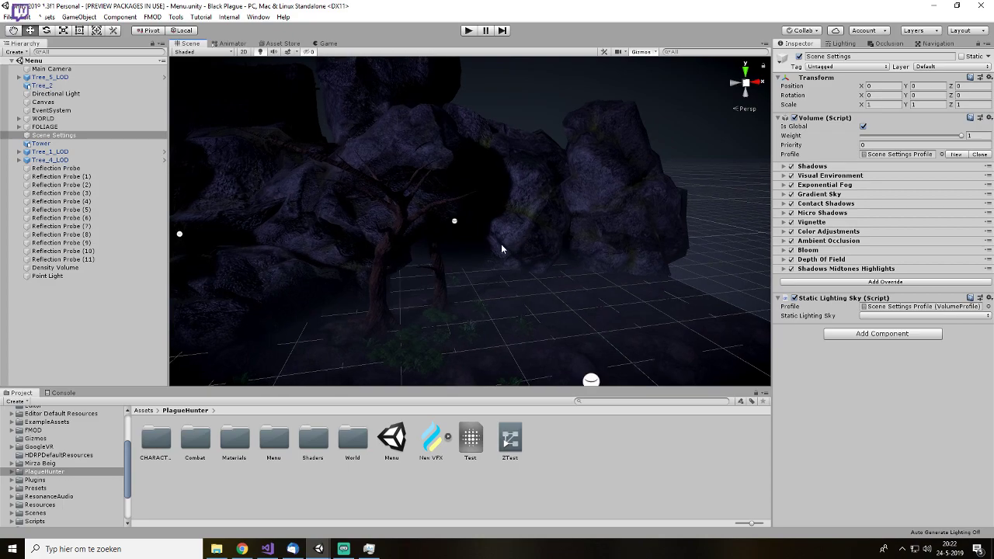
{"action": "left_click_drag", "start_coordinate": [625, 203], "coordinate": [436, 249], "text": "alt"}
{"action": "middle_click_drag", "start_coordinate": [452, 289], "coordinate": [464, 108]}
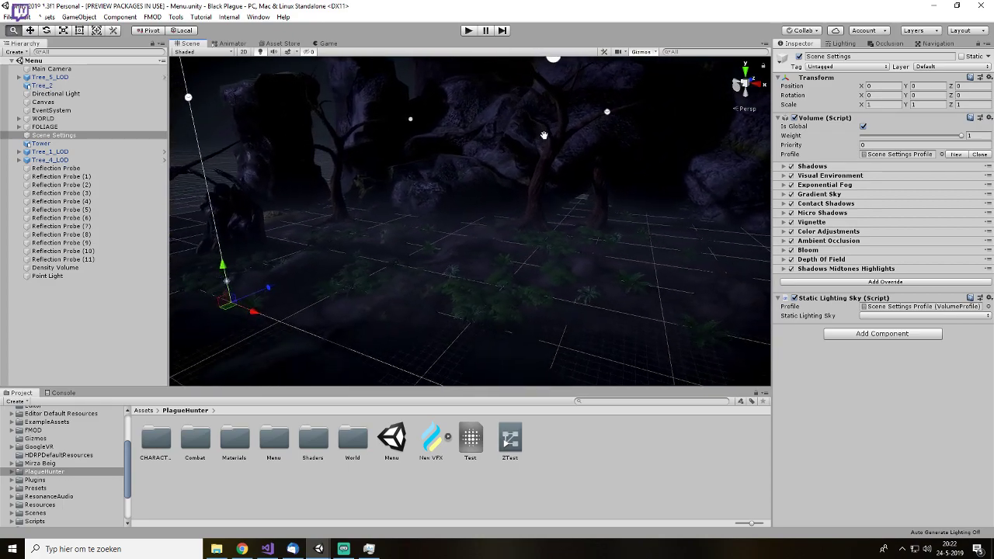
{"action": "left_click_drag", "start_coordinate": [372, 264], "coordinate": [494, 277], "text": "alt"}
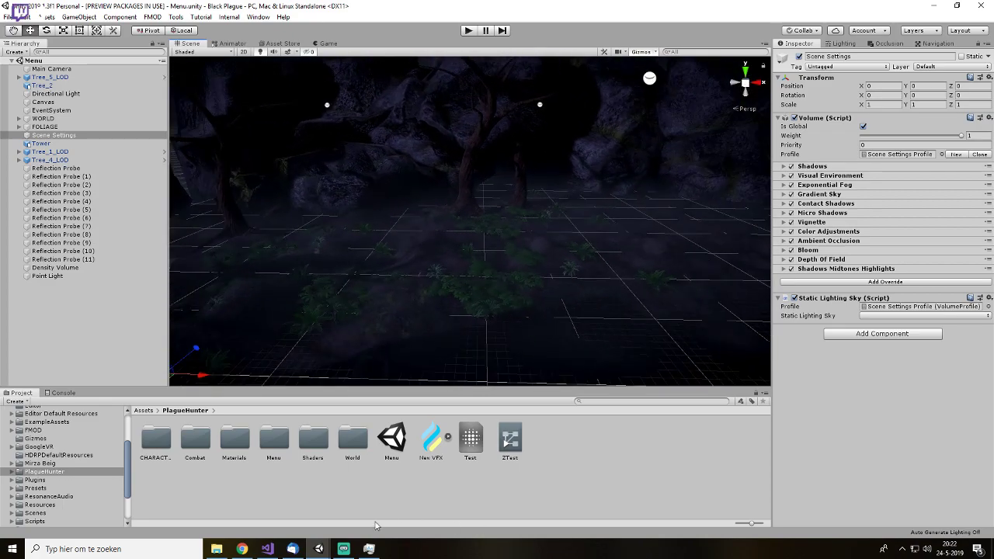
- Switch back to the Racetrack project and look over the cabin and the surrounding grass terrain
{"action": "left_click", "coordinate": [349, 511]}
{"action": "mouse_move", "coordinate": [319, 550]}
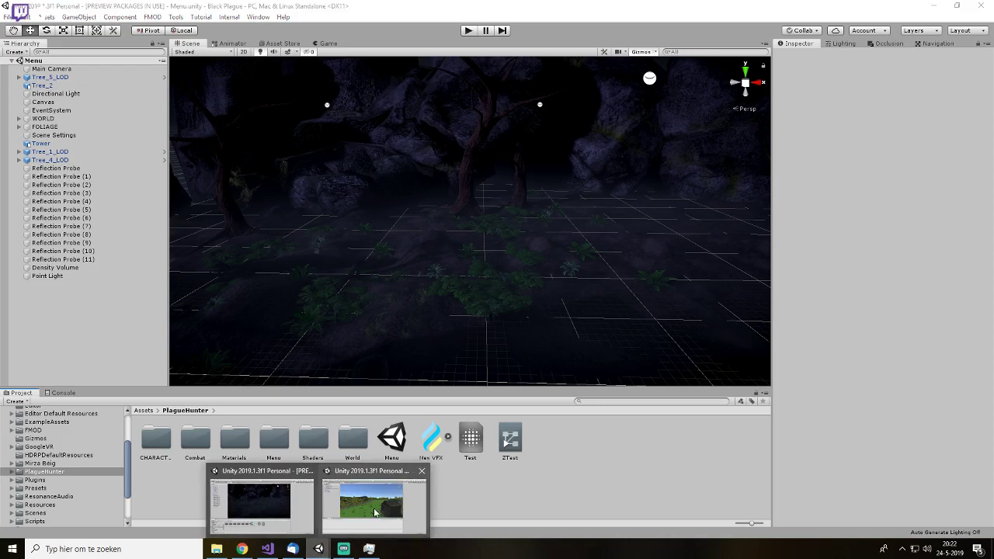
{"action": "left_click", "coordinate": [373, 501]}
{"action": "left_click_drag", "start_coordinate": [548, 278], "coordinate": [448, 162]}
{"action": "scroll", "coordinate": [470, 231], "scroll_direction": "down", "scroll_amount": 3}
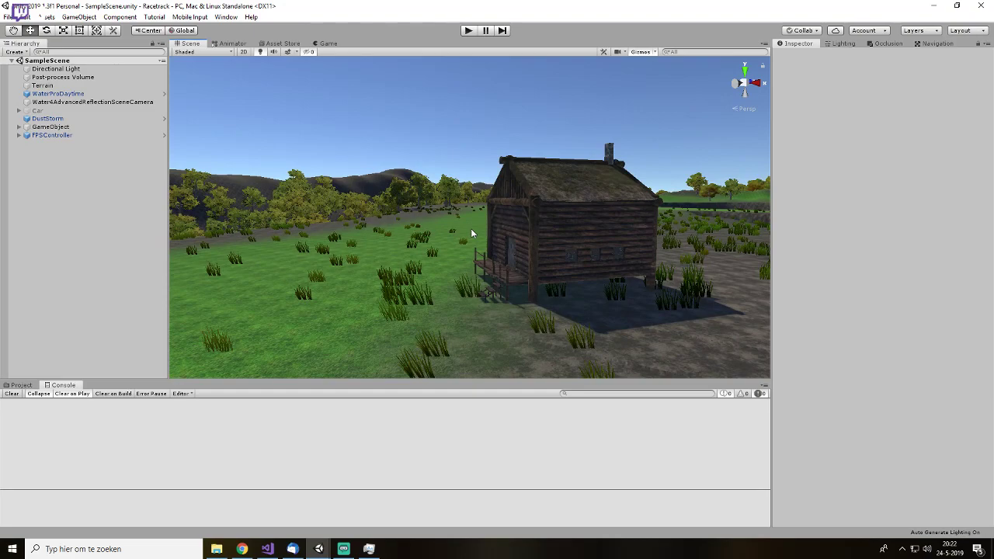
{"action": "scroll", "coordinate": [470, 228], "scroll_direction": "up", "scroll_amount": 5}
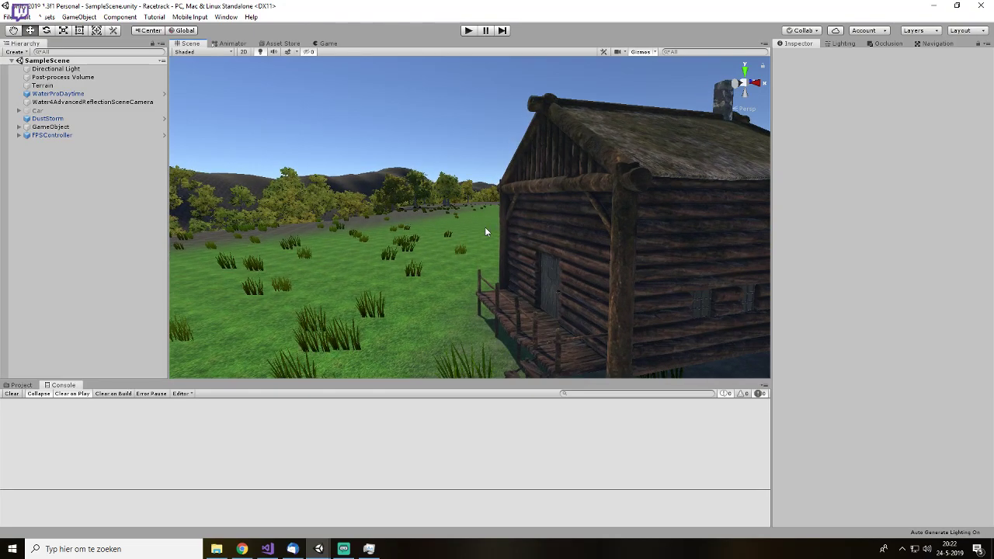
{"action": "right_click_drag", "start_coordinate": [484, 231], "coordinate": [885, 238]}
{"action": "right_click_drag", "start_coordinate": [699, 225], "coordinate": [353, 204]}
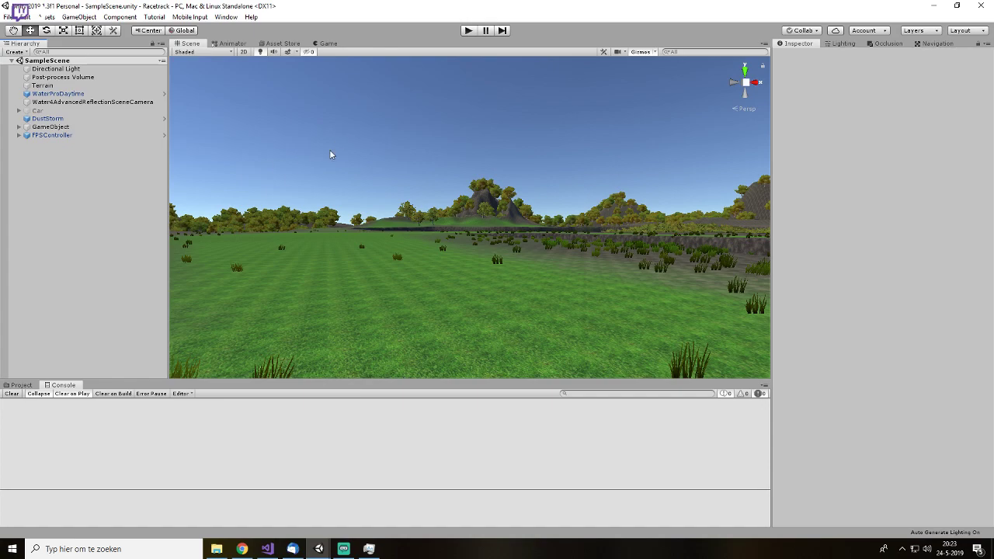
{"action": "scroll", "coordinate": [393, 207], "scroll_direction": "down", "scroll_amount": 2}
{"action": "right_click_drag", "start_coordinate": [497, 223], "coordinate": [423, 146]}
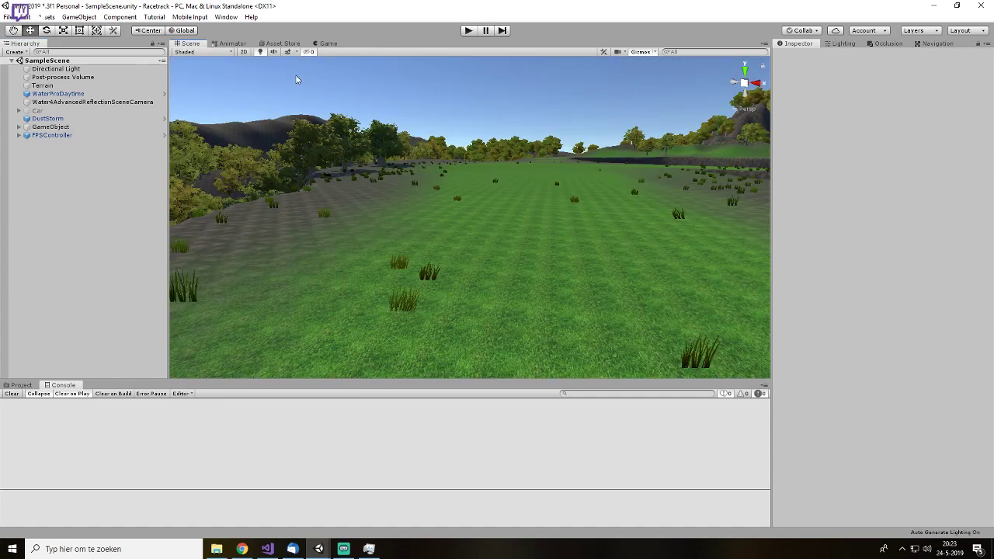
- Show the scene in Wireframe shading mode and examine the mesh of the terrain and trees
{"action": "left_click", "coordinate": [200, 51]}
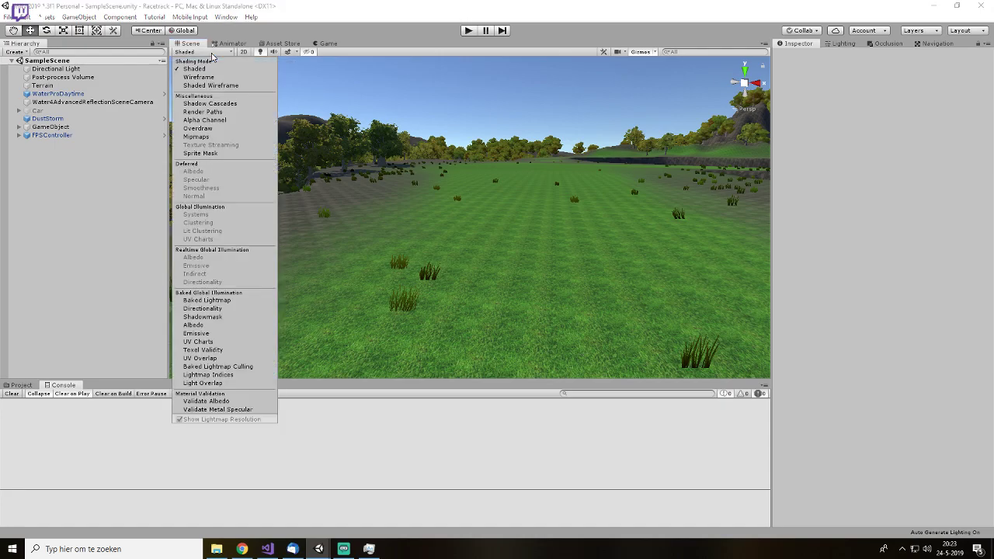
{"action": "left_click", "coordinate": [208, 77]}
{"action": "mouse_move", "coordinate": [487, 203]}
{"action": "right_mouse_down"}
{"action": "mouse_move", "coordinate": [461, 269]}
{"action": "mouse_move", "coordinate": [477, 222]}
{"action": "mouse_move", "coordinate": [421, 244]}
{"action": "mouse_move", "coordinate": [530, 313]}
{"action": "mouse_move", "coordinate": [452, 327]}
{"action": "mouse_move", "coordinate": [473, 355]}
{"action": "mouse_move", "coordinate": [469, 370]}
{"action": "mouse_move", "coordinate": [428, 366]}
{"action": "mouse_move", "coordinate": [459, 367]}
{"action": "right_mouse_up"}
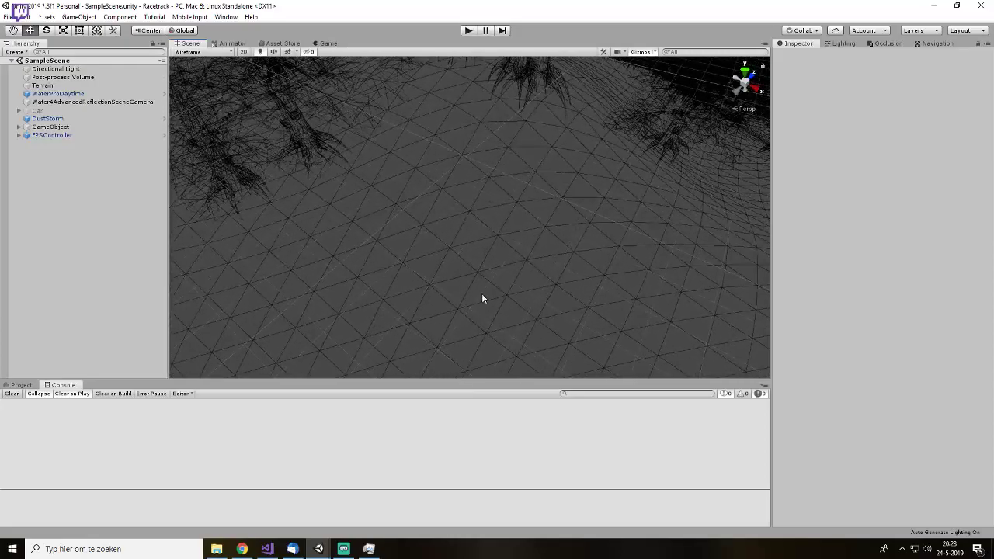
{"action": "right_click_drag", "start_coordinate": [490, 278], "coordinate": [598, 102]}
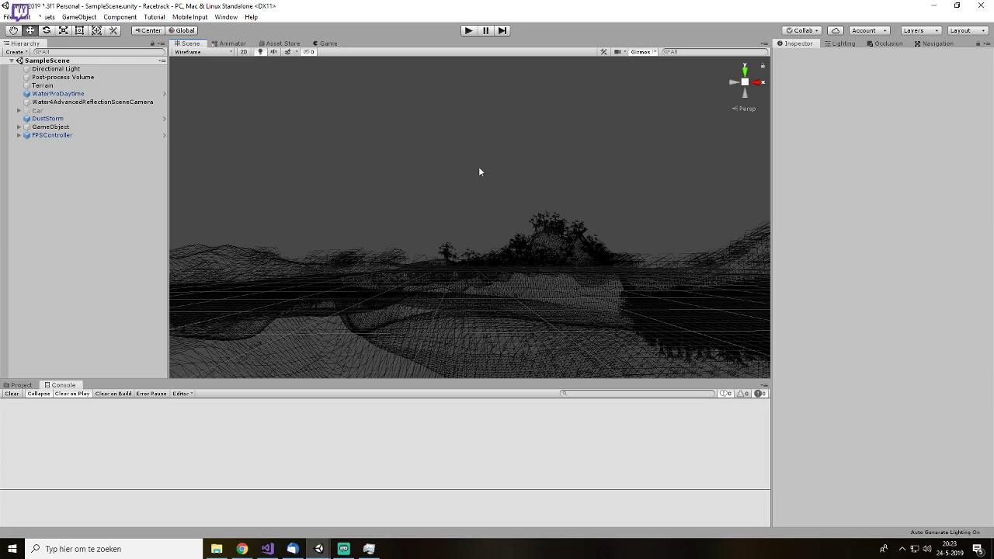
{"action": "right_click_drag", "start_coordinate": [478, 254], "coordinate": [443, 375]}
{"action": "middle_click_drag", "start_coordinate": [497, 225], "coordinate": [674, 329]}
- Show the scene in Shaded Wireframe mode and view the track, cabin and water from above
{"action": "left_click", "coordinate": [193, 51]}
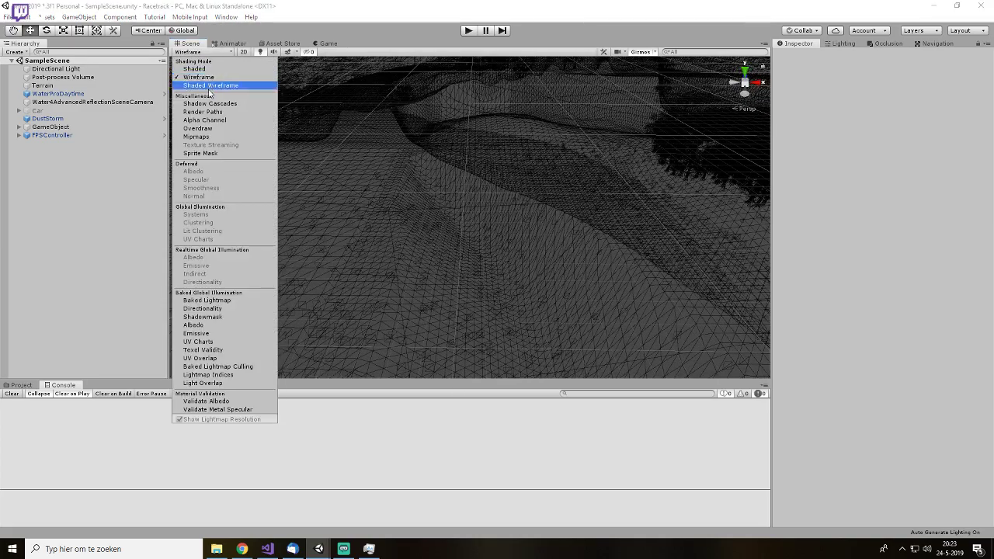
{"action": "left_click", "coordinate": [208, 85]}
{"action": "mouse_move", "coordinate": [452, 195]}
{"action": "right_mouse_down"}
{"action": "mouse_move", "coordinate": [437, 228]}
{"action": "mouse_move", "coordinate": [384, 275]}
{"action": "mouse_move", "coordinate": [452, 267]}
{"action": "mouse_move", "coordinate": [455, 207]}
{"action": "mouse_move", "coordinate": [442, 295]}
{"action": "mouse_move", "coordinate": [416, 300]}
{"action": "right_mouse_up"}
{"action": "key", "text": "s"}
{"action": "key", "text": "w"}
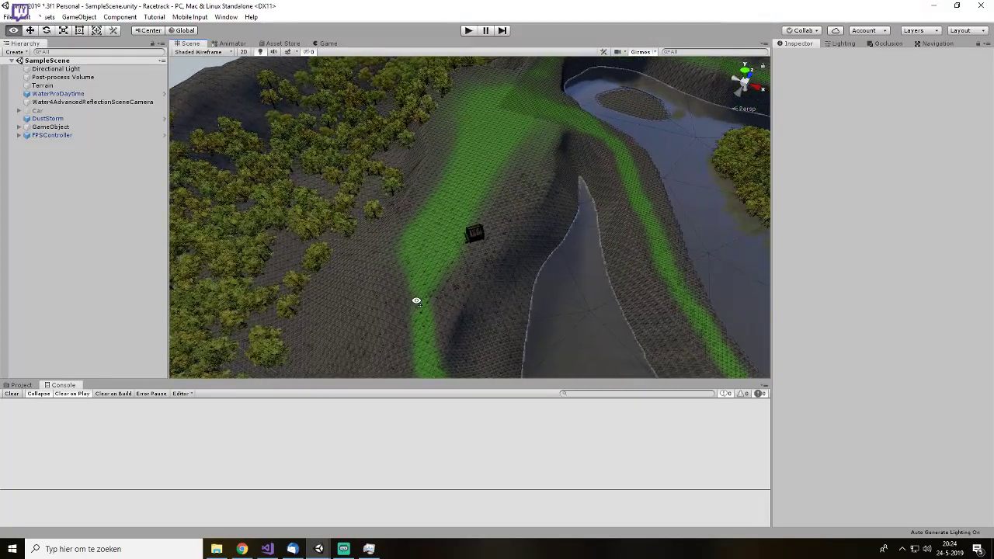
- Preview the racetrack scene in the Shadow Cascades, Render Paths, Alpha Channel, Overdraw and Mipmaps draw modes
{"action": "key", "text": "s"}
{"action": "right_click_drag", "start_coordinate": [416, 300], "coordinate": [416, 301]}
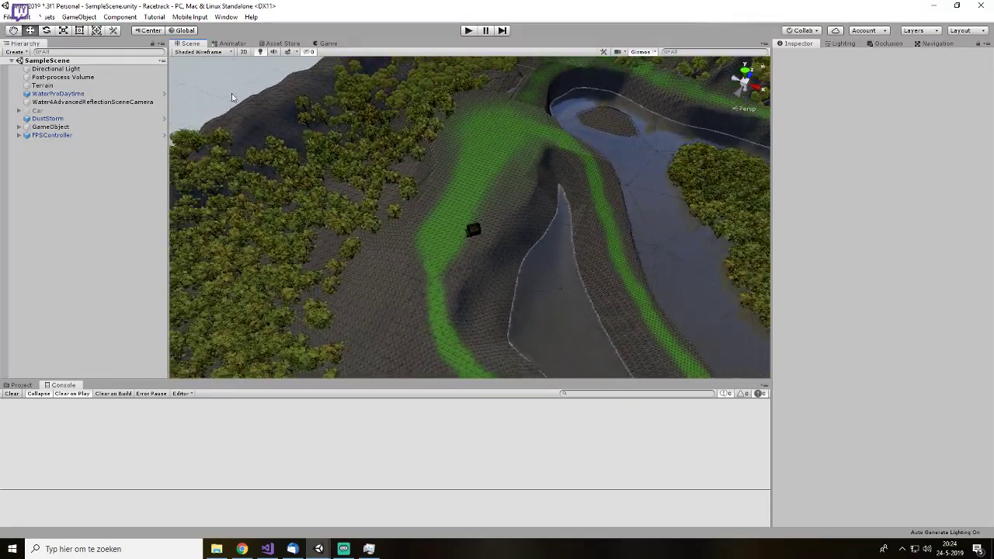
{"action": "left_click", "coordinate": [217, 53]}
{"action": "left_click", "coordinate": [209, 104]}
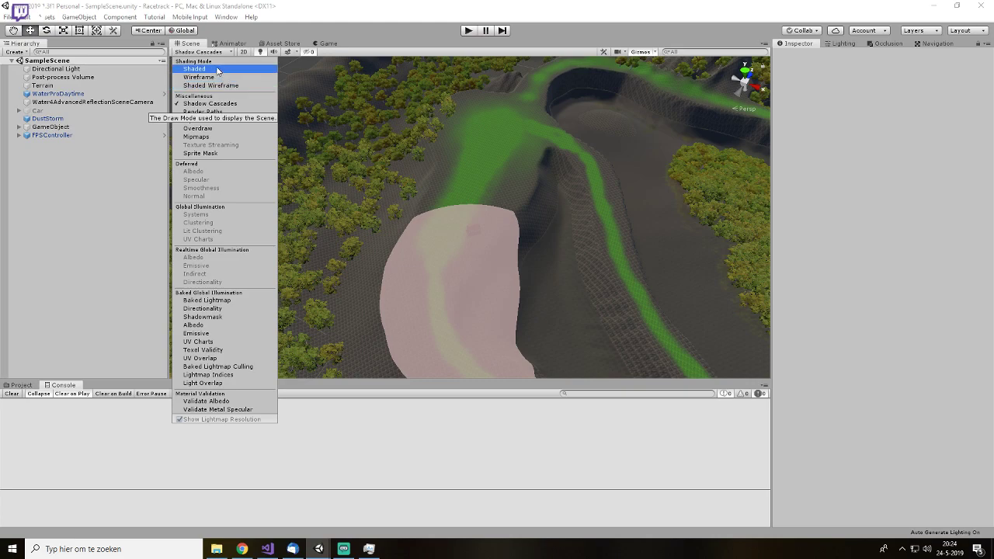
{"action": "left_click", "coordinate": [229, 113]}
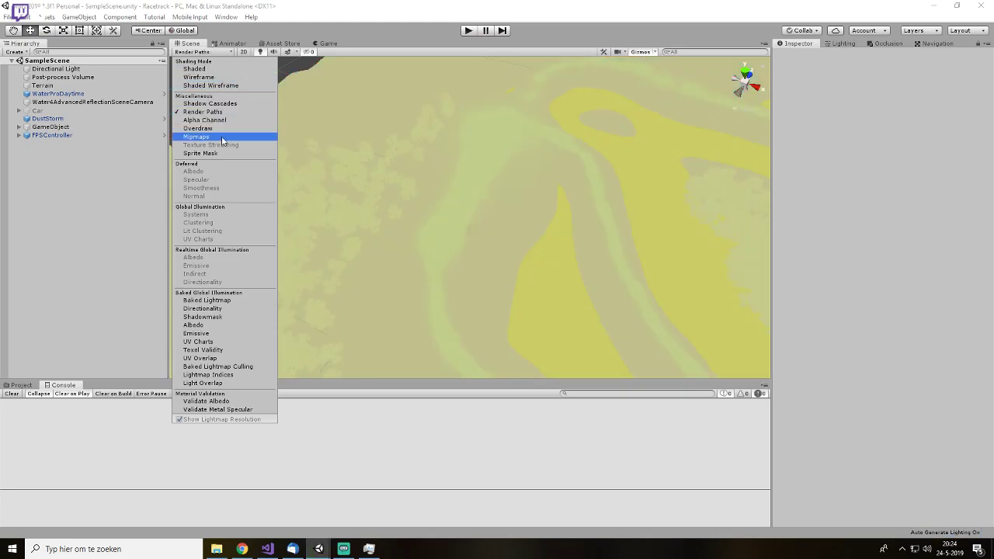
{"action": "left_click", "coordinate": [226, 122]}
{"action": "left_click", "coordinate": [208, 129]}
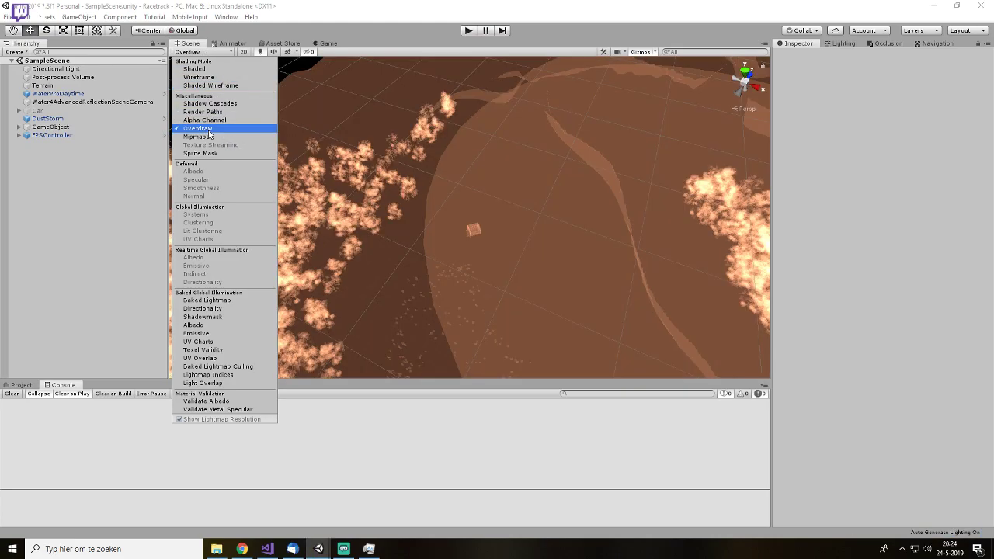
{"action": "left_click", "coordinate": [204, 138]}
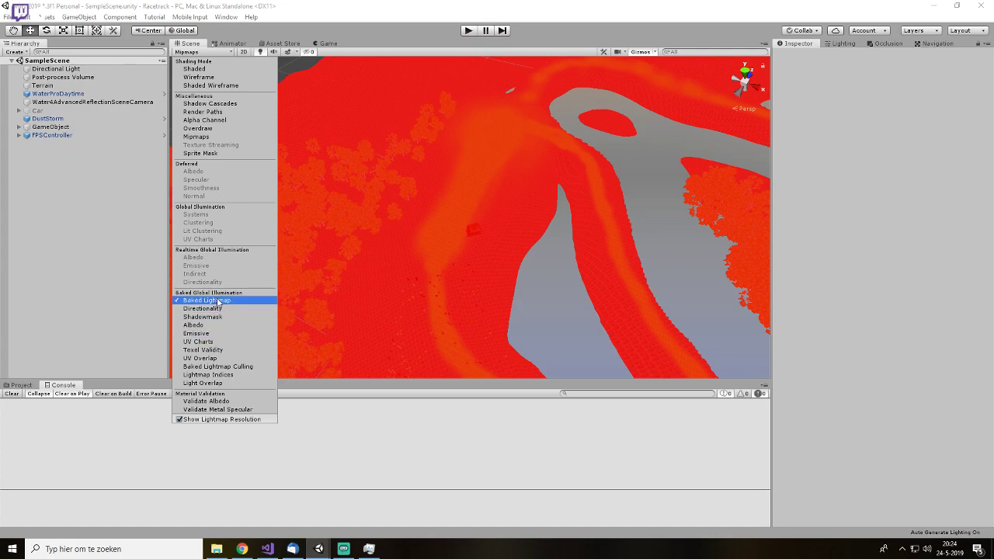
- Preview the terrain in the baked global illumination draw modes, including Baked Lightmap, Emissive, UV Charts, Texel Validity and Baked Lightmap Culling
{"action": "left_click", "coordinate": [208, 301]}
{"action": "left_click", "coordinate": [203, 53]}
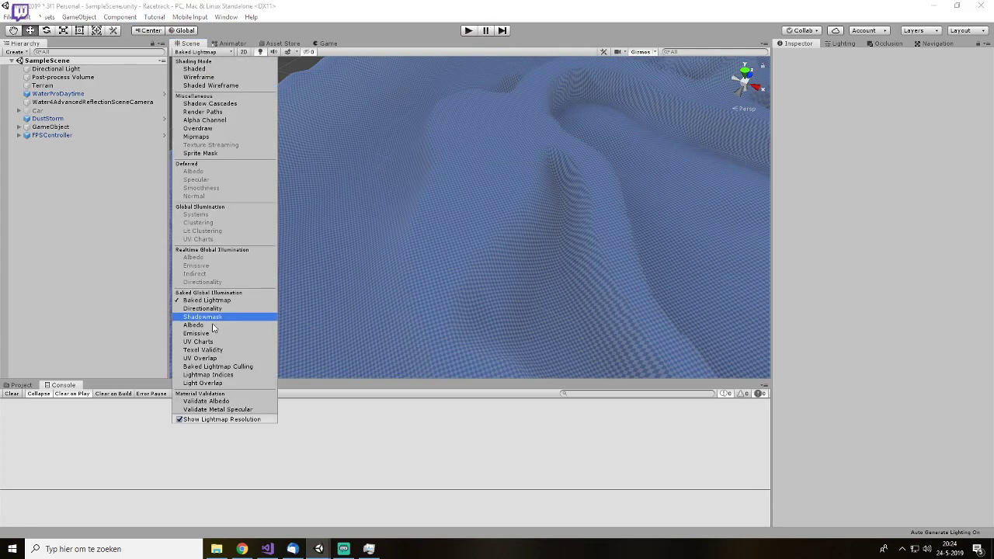
{"action": "left_click", "coordinate": [208, 335]}
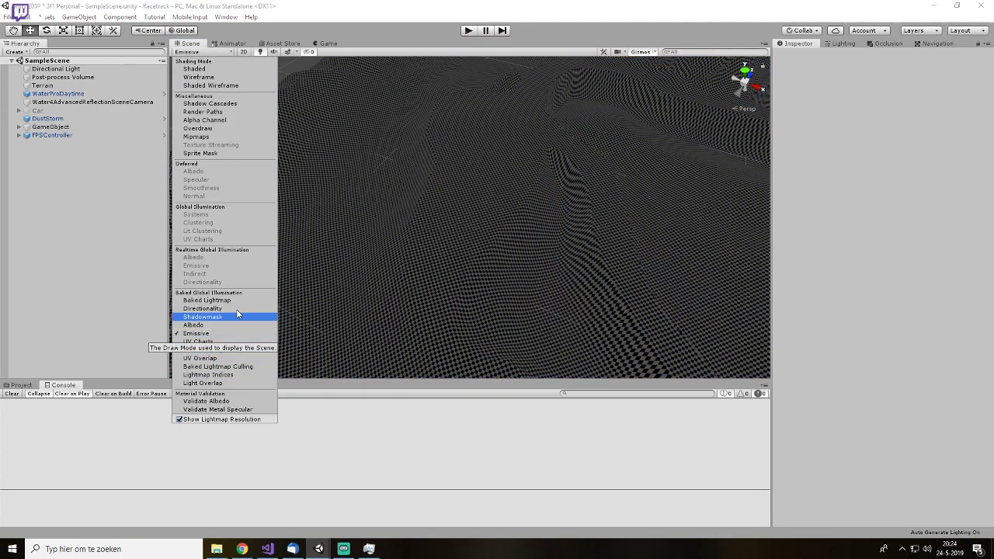
{"action": "left_click", "coordinate": [208, 341]}
{"action": "left_click", "coordinate": [208, 350]}
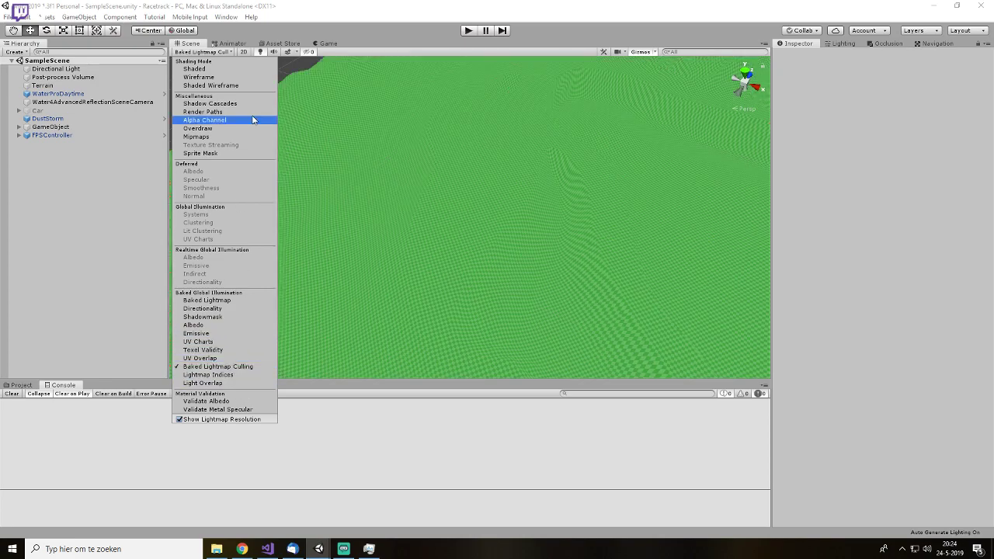
- Check the scene in Validate Albedo mode, return it to Shaded mode and view the grass at ground level
{"action": "left_click", "coordinate": [224, 71]}
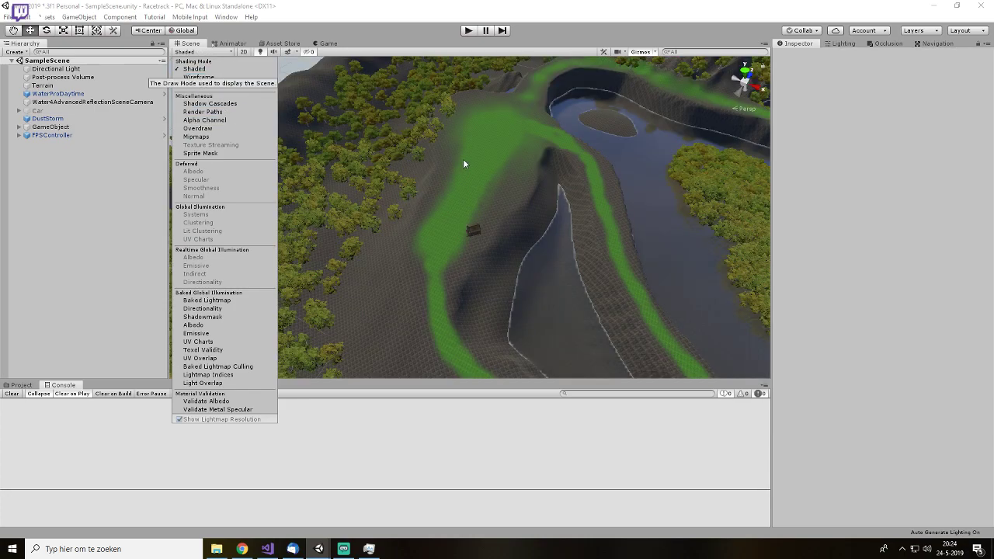
{"action": "left_click", "coordinate": [206, 401]}
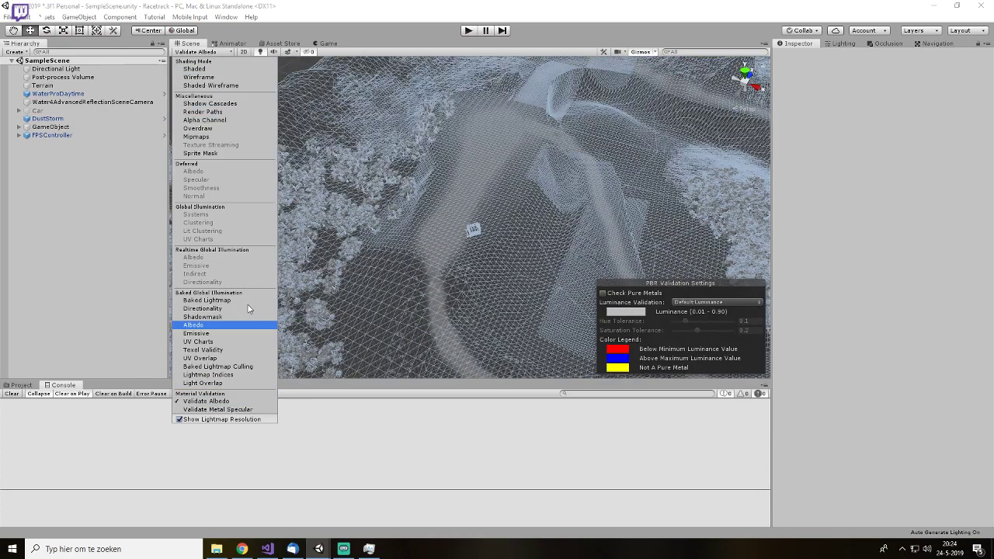
{"action": "left_click", "coordinate": [195, 69]}
{"action": "right_click_drag", "start_coordinate": [496, 247], "coordinate": [512, 156]}
{"action": "key", "text": "w"}
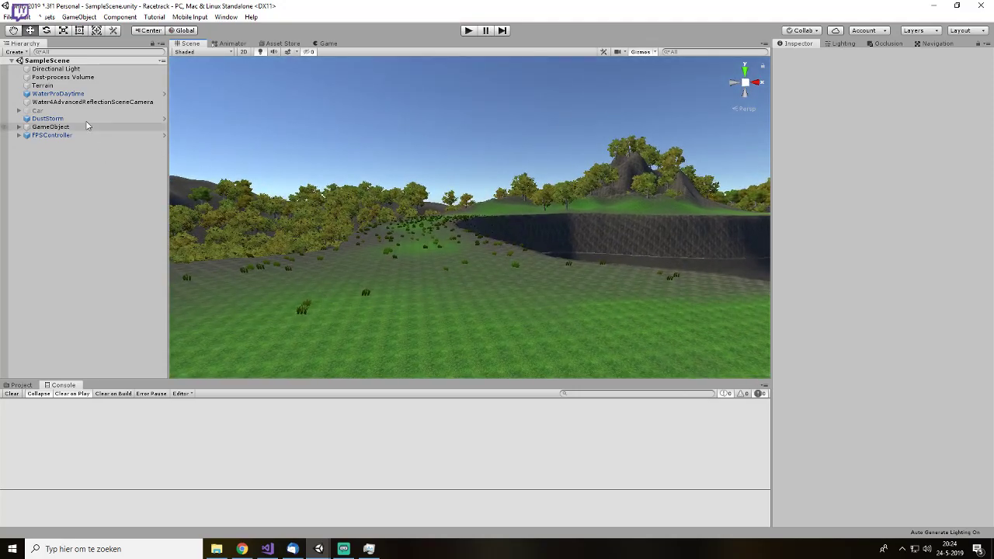
- Activate the Car object and delete the FPSController from the scene
{"action": "left_click", "coordinate": [78, 110]}
{"action": "left_click", "coordinate": [798, 57]}
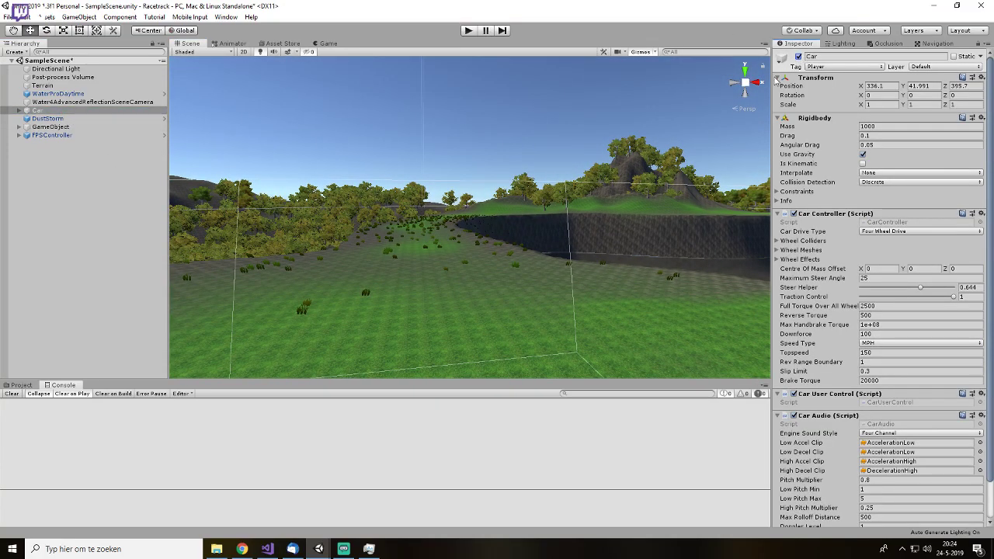
{"action": "left_click", "coordinate": [78, 127]}
{"action": "left_click", "coordinate": [78, 135]}
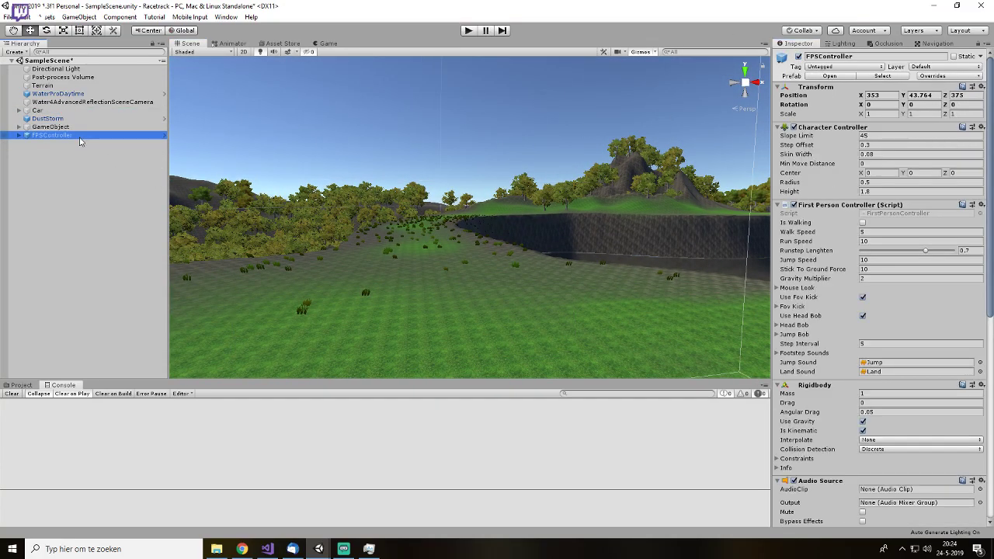
- Play the scene, test-drive the car forward over the grass with some steering, and stop playing
{"action": "left_click", "coordinate": [468, 31]}
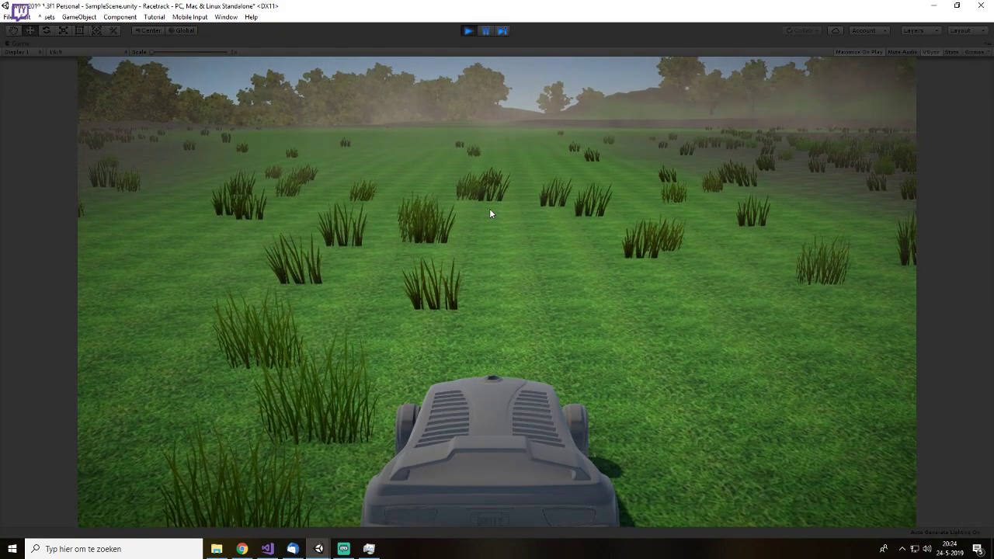
{"action": "key", "text": "w"}
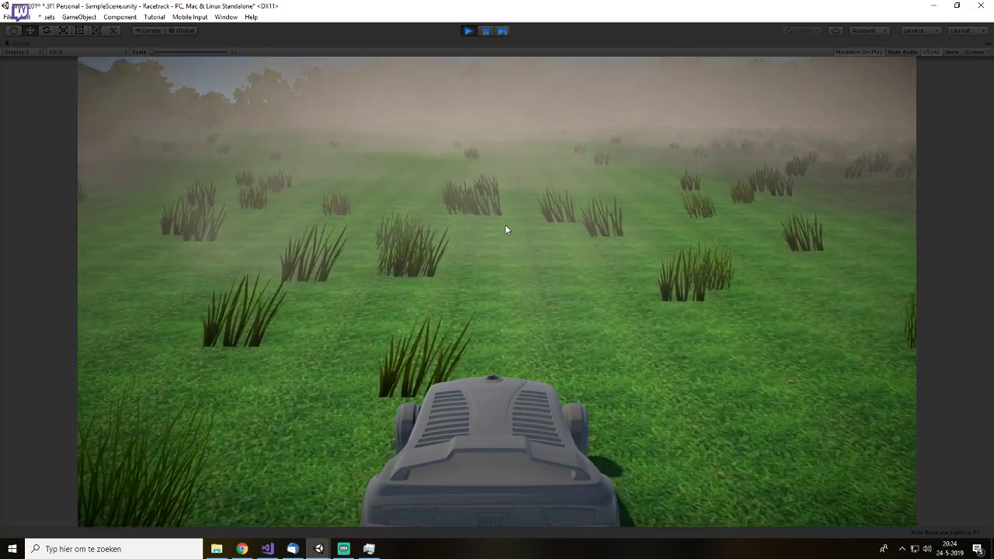
{"action": "key", "text": "a"}
{"action": "key", "text": "w"}
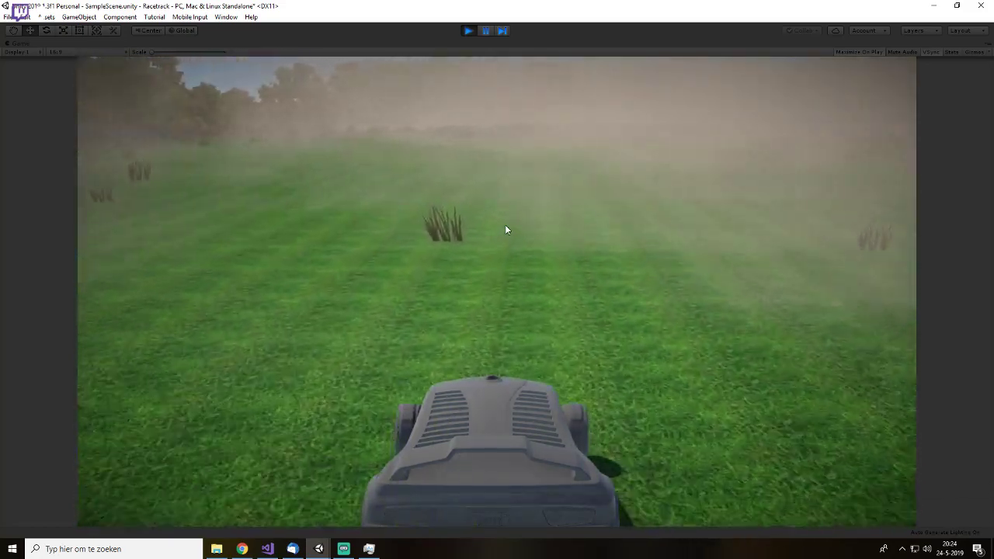
{"action": "key", "text": "ctrl+p"}
- Set the Car Controller to Front Wheel Drive with Steer Helper 1, Speed Type KPH and Topspeed 30000
{"action": "left_click", "coordinate": [90, 112]}
{"action": "scroll", "coordinate": [841, 268], "scroll_direction": "down", "scroll_amount": 2}
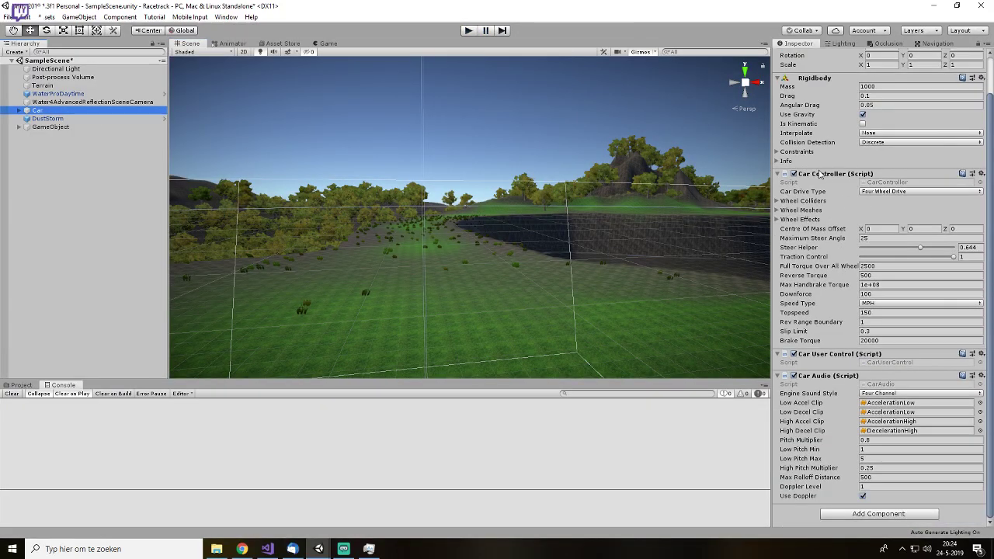
{"action": "left_click", "coordinate": [915, 191]}
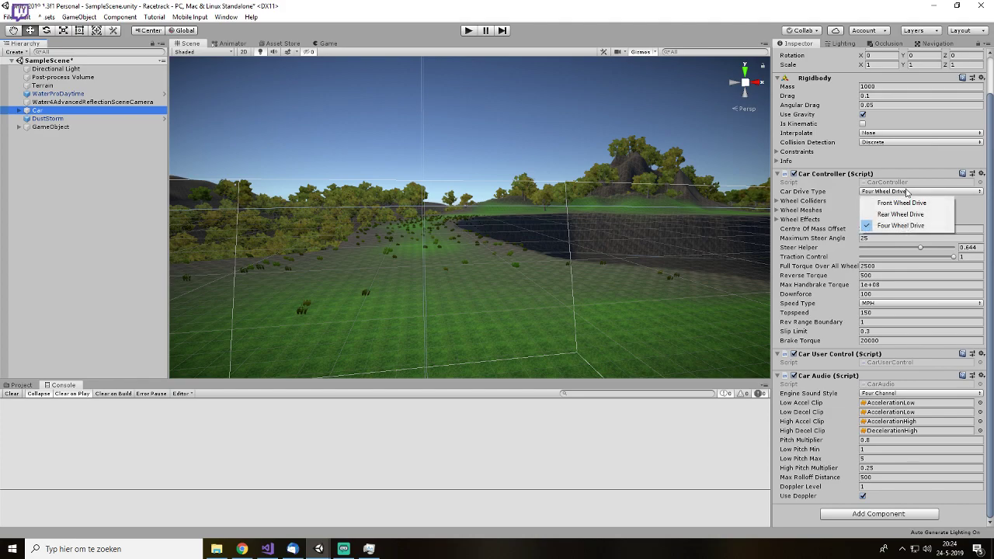
{"action": "left_click", "coordinate": [907, 204]}
{"action": "left_click", "coordinate": [900, 193]}
{"action": "left_click", "coordinate": [904, 214]}
{"action": "left_click", "coordinate": [897, 193]}
{"action": "left_click", "coordinate": [899, 203]}
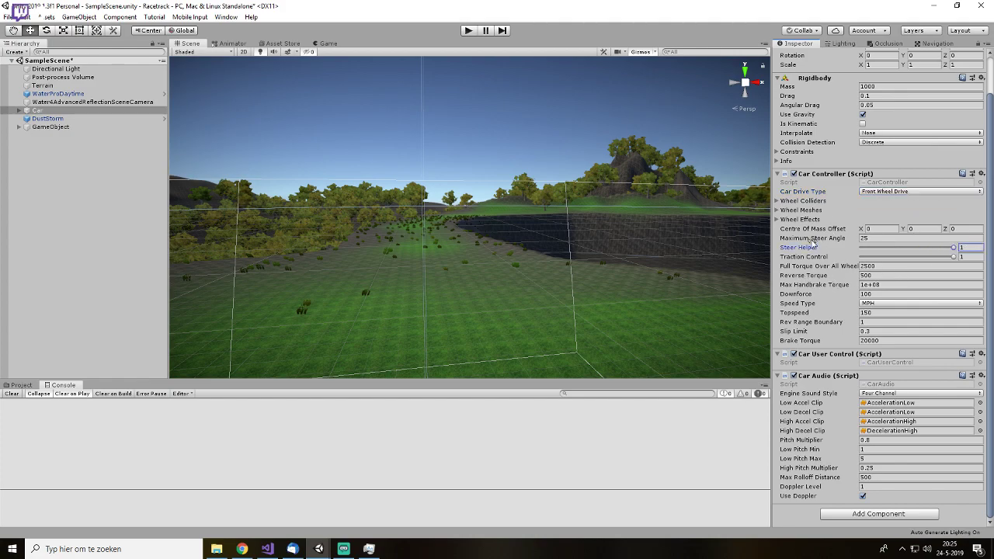
{"action": "left_click", "coordinate": [887, 327]}
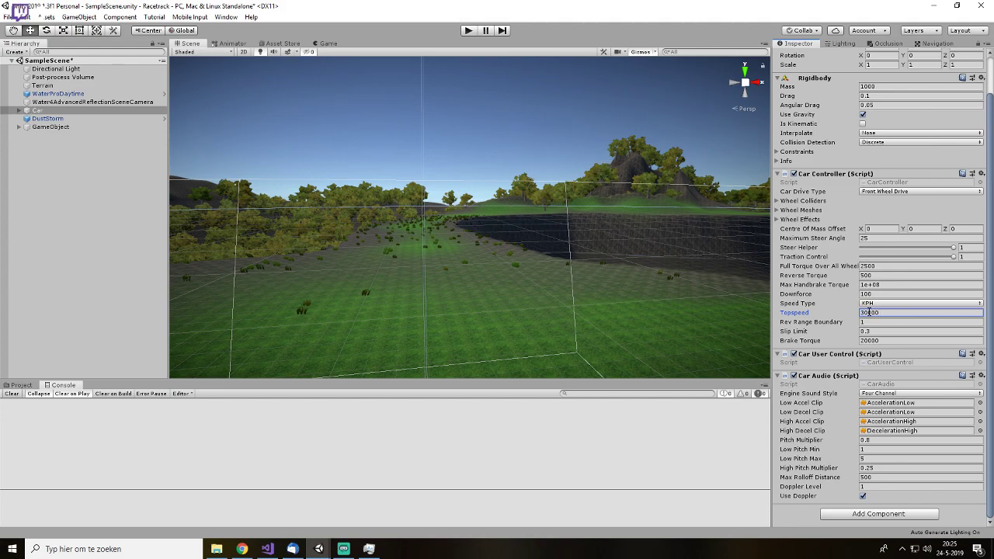
- Test-drive the car with the 30000 KPH top speed and stop playing
{"action": "left_click", "coordinate": [468, 30]}
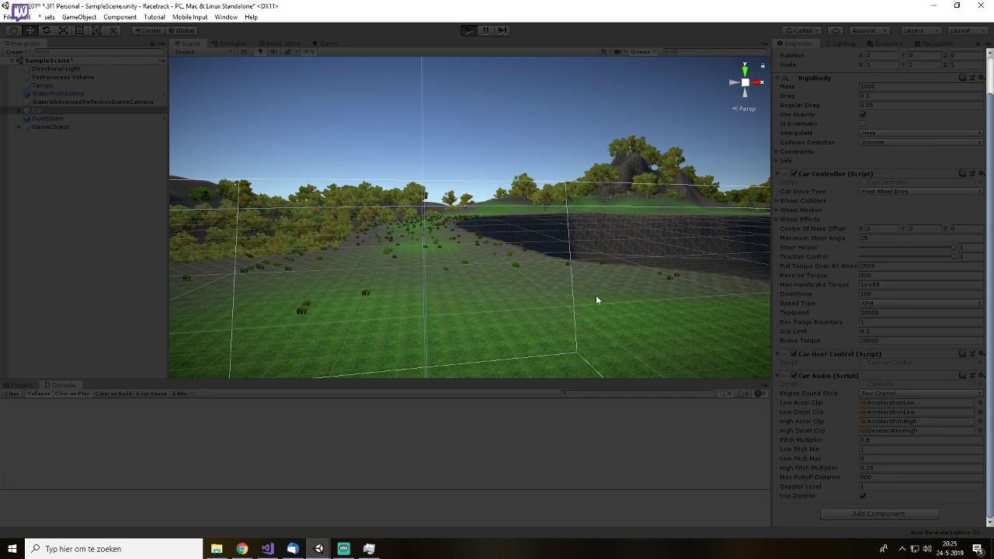
{"action": "key", "text": "w"}
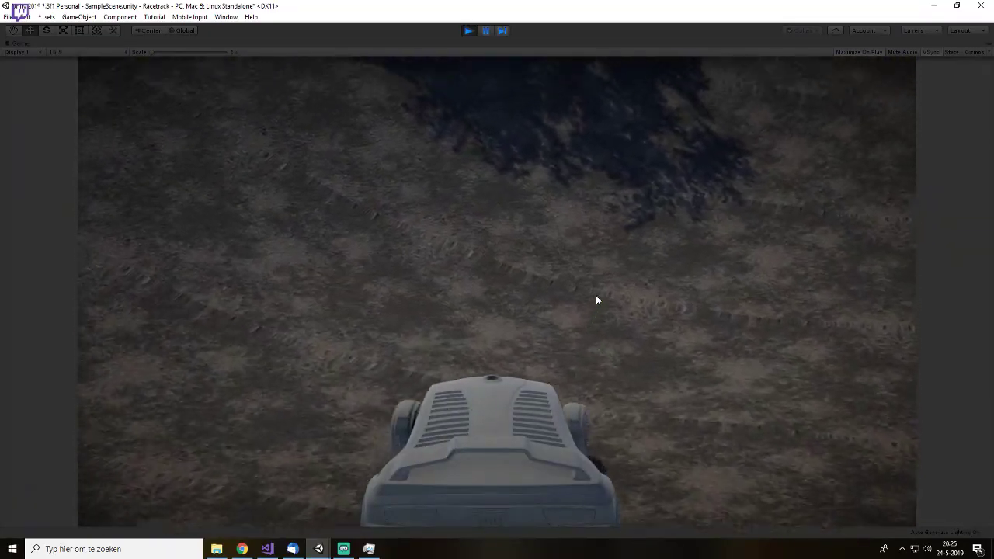
{"action": "key", "text": "ctrl+p"}
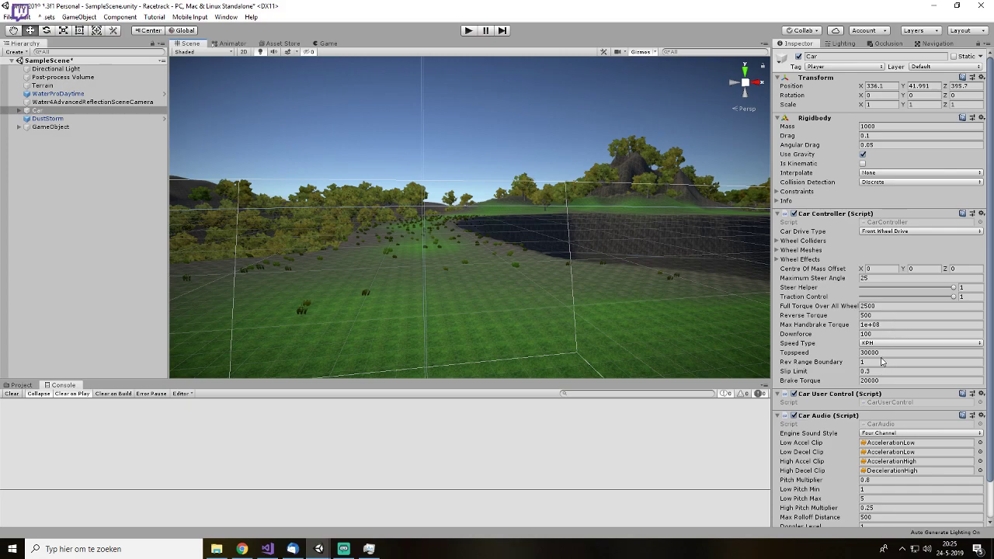
- Set the car's Topspeed to 100, Steer Helper to about 0.361 and Traction Control to 0
{"action": "left_click", "coordinate": [882, 353]}
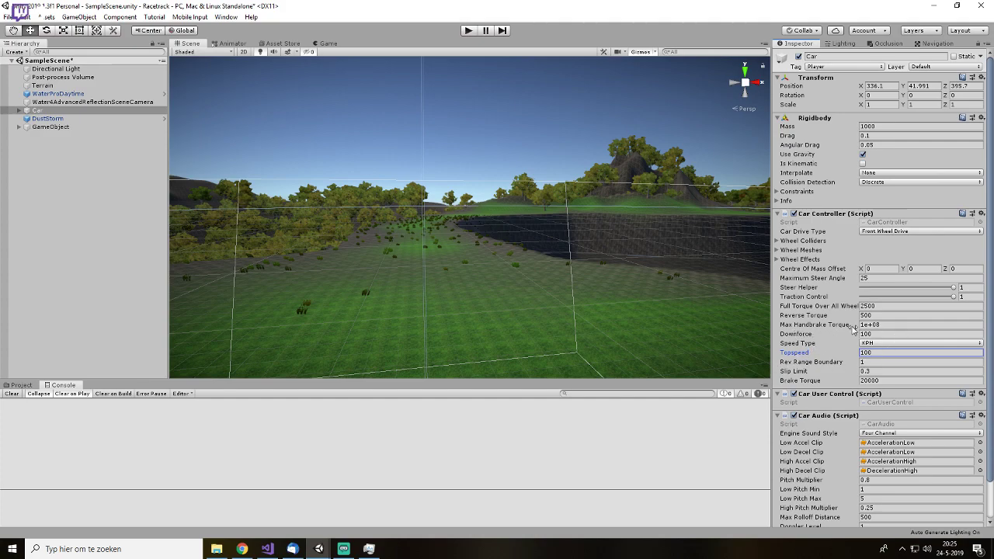
{"action": "left_click_drag", "start_coordinate": [938, 289], "coordinate": [901, 289]}
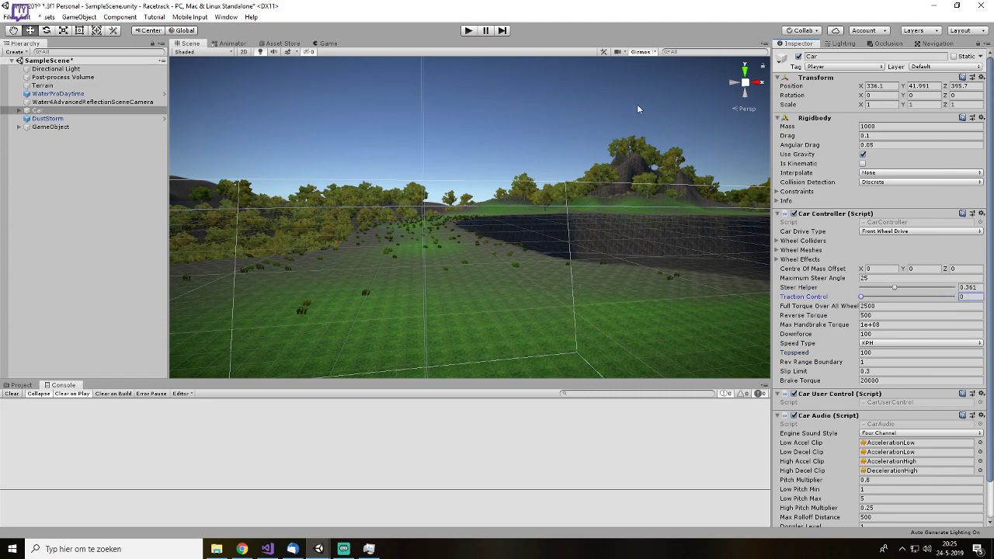
- Play the scene again, steer the car both ways to test the reduced speed and traction settings, and stop playing
{"action": "left_click", "coordinate": [469, 31]}
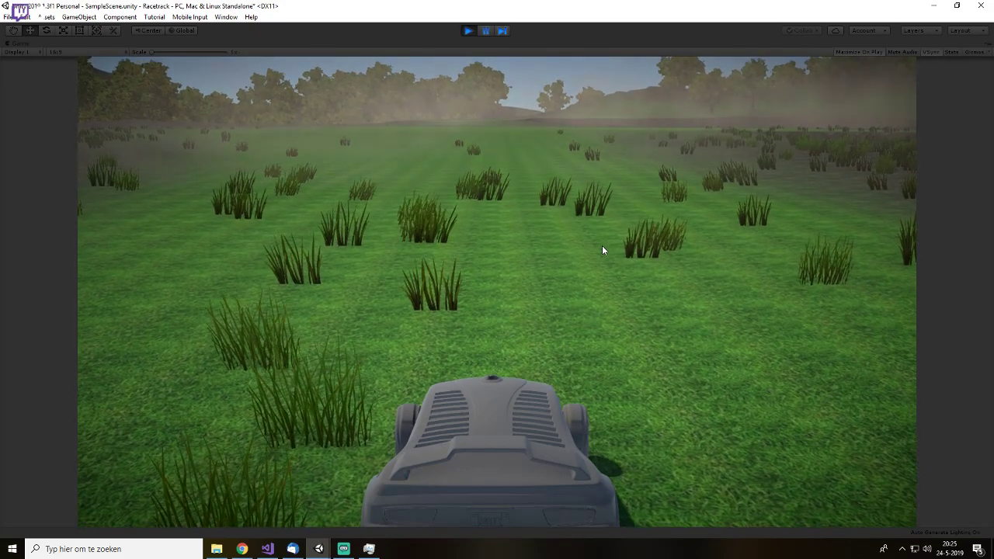
{"action": "key", "text": "a"}
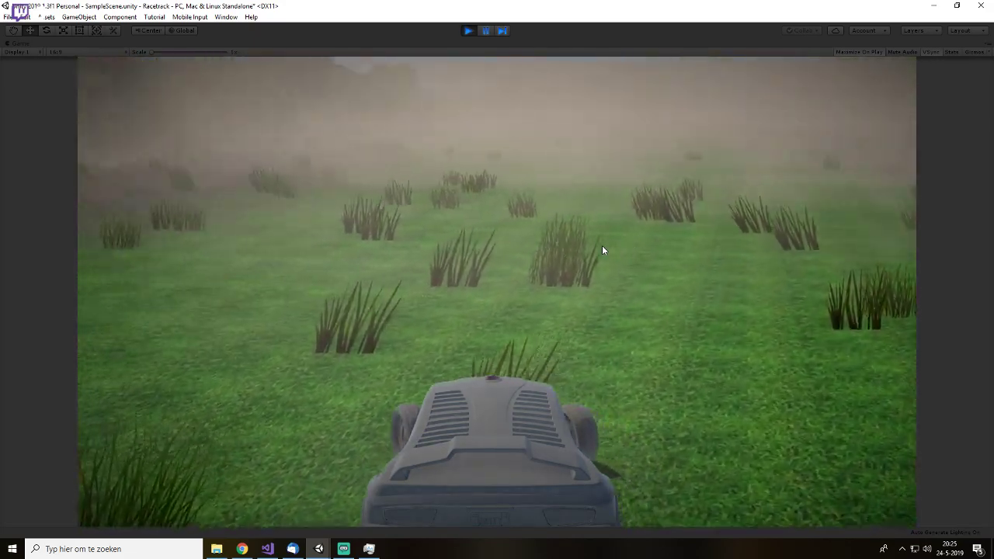
{"action": "key", "text": "d"}
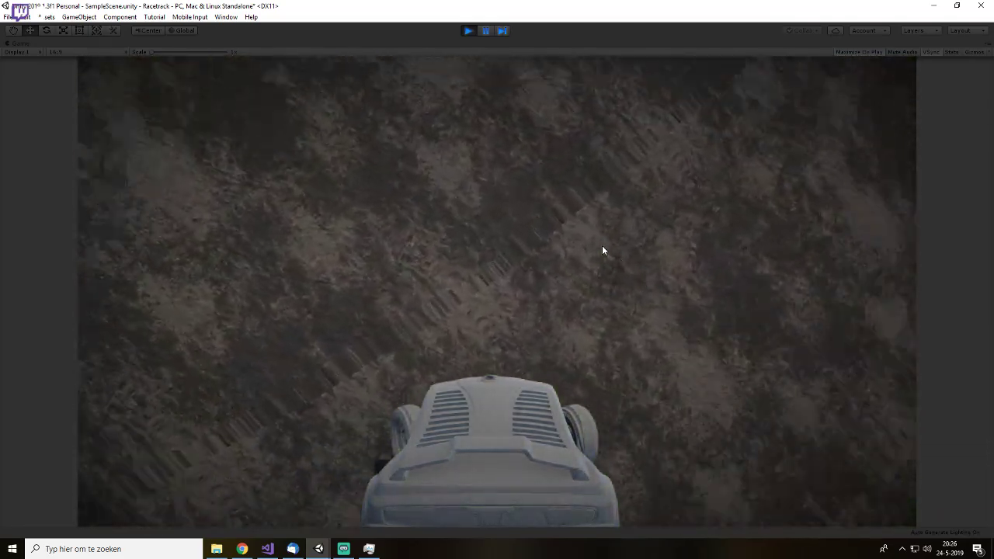
{"action": "key", "text": "ctrl+p"}
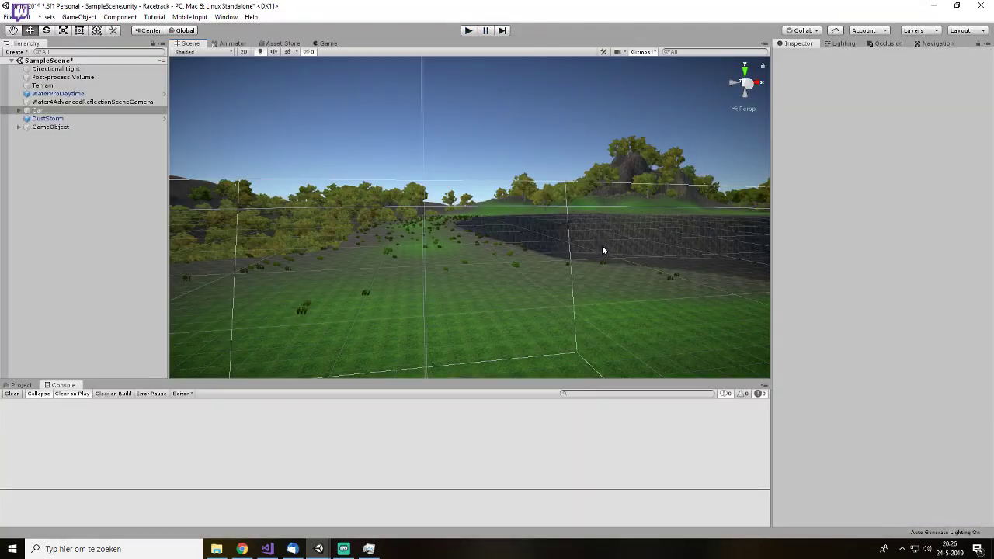
- Save the scene with nothing selected, and look over the track, the lake and the grass texture up close
{"action": "left_click", "coordinate": [87, 246]}
{"action": "right_click_drag", "start_coordinate": [498, 277], "coordinate": [519, 263]}
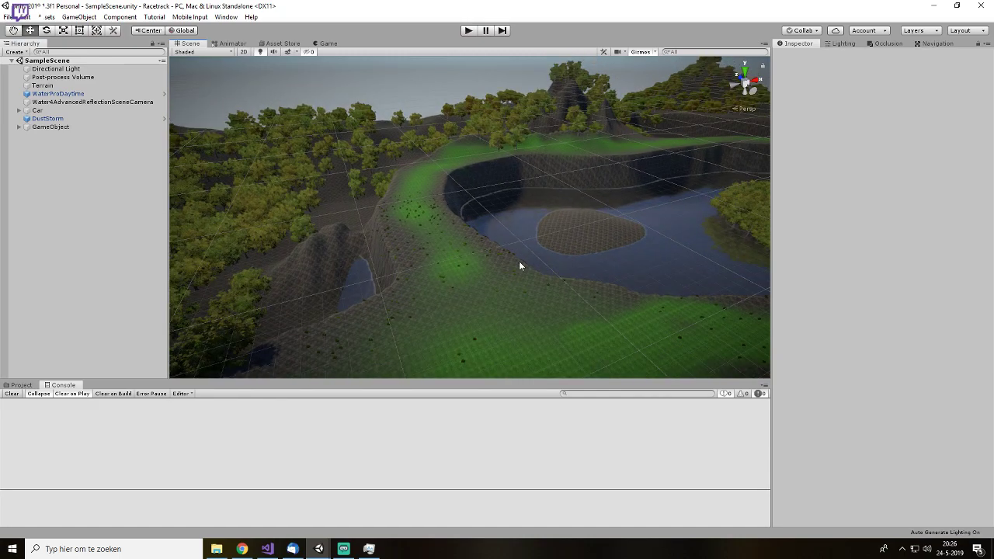
{"action": "right_click_drag", "start_coordinate": [525, 254], "coordinate": [492, 132]}
{"action": "scroll", "coordinate": [493, 132], "scroll_direction": "up", "scroll_amount": 5}
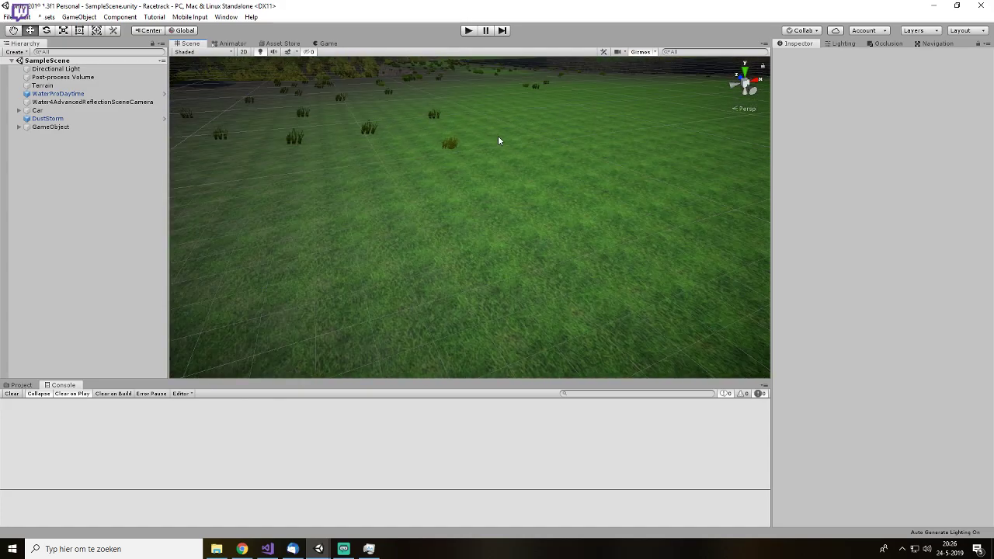
{"action": "scroll", "coordinate": [520, 208], "scroll_direction": "down", "scroll_amount": 4}
{"action": "scroll", "coordinate": [410, 167], "scroll_direction": "up", "scroll_amount": 5}
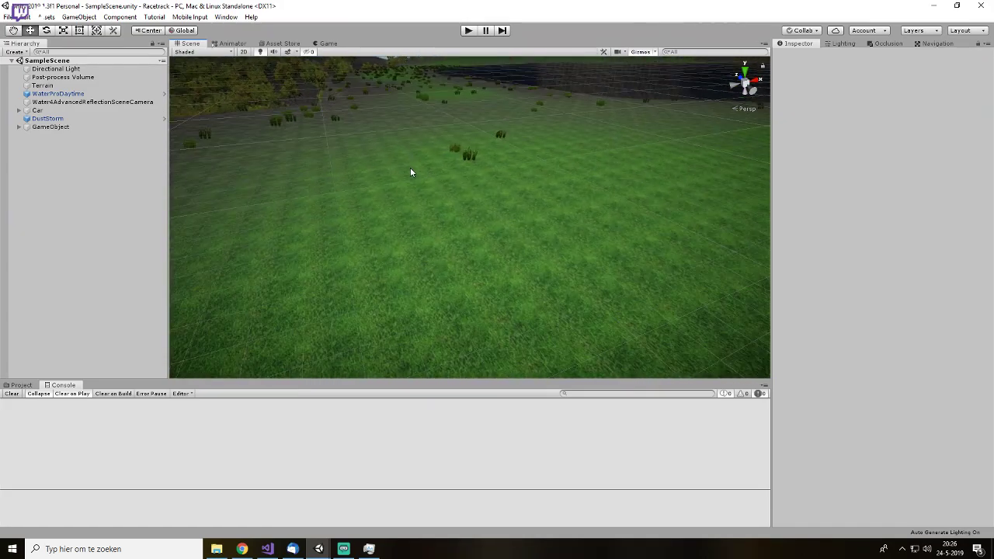
{"action": "scroll", "coordinate": [530, 182], "scroll_direction": "up", "scroll_amount": 2}
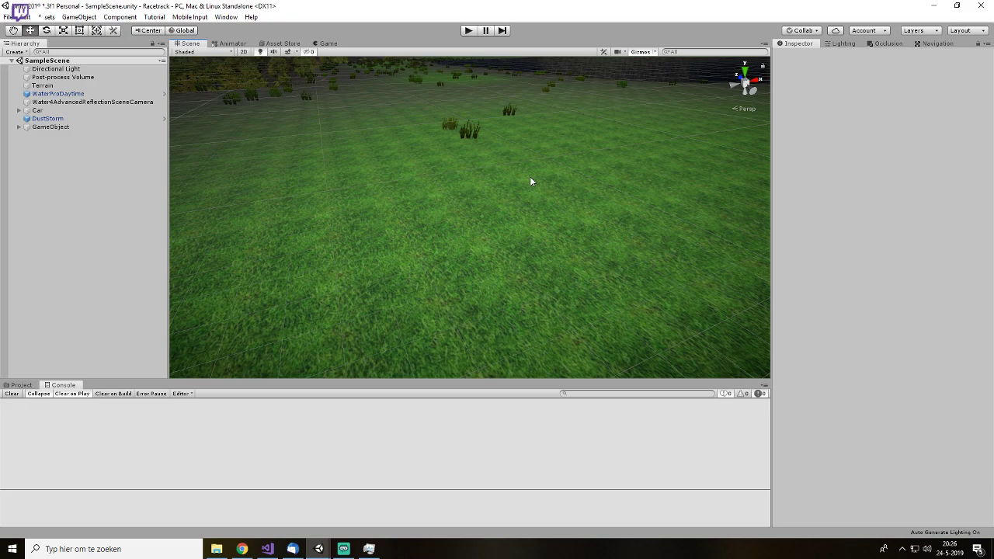
{"action": "scroll", "coordinate": [530, 182], "scroll_direction": "up", "scroll_amount": 2}
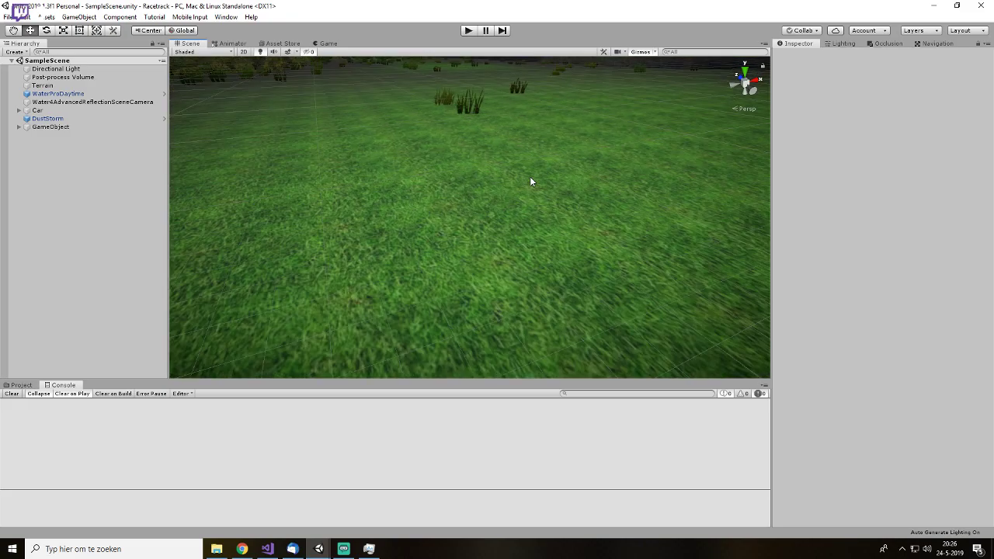